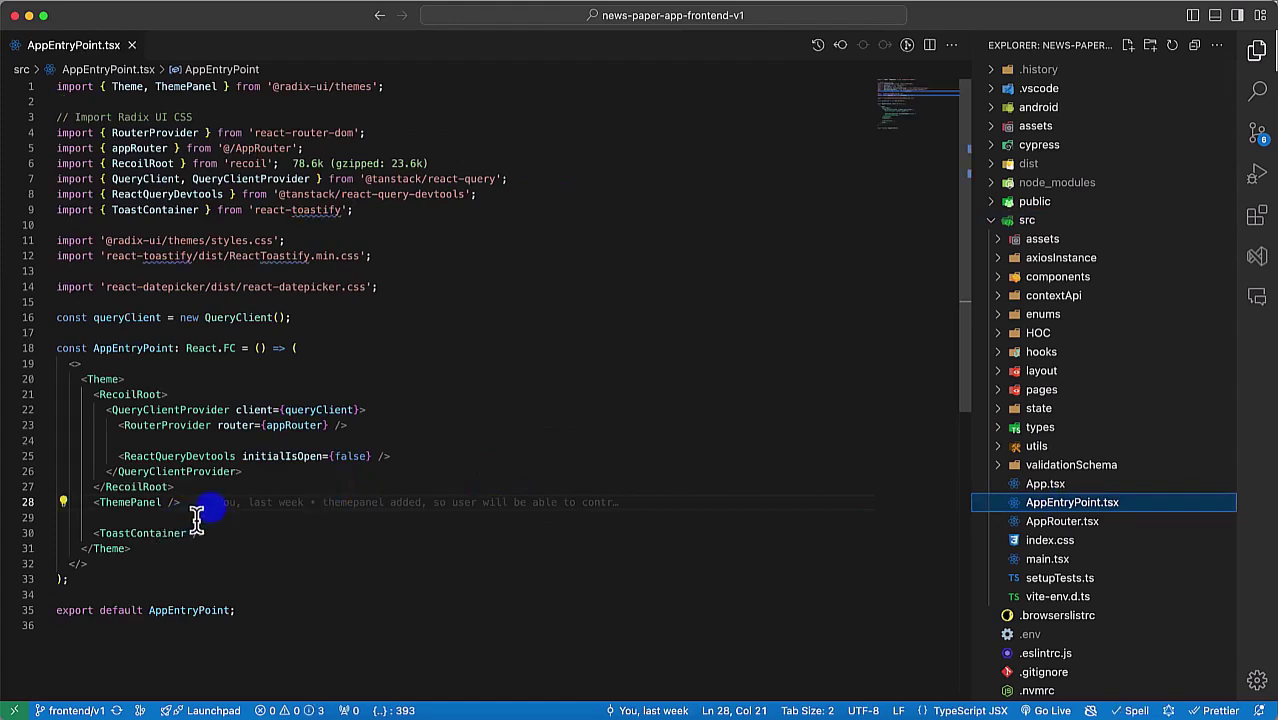
Step: Toggle the comment on the ThemePanel line and load newspaper.aoneahsan.com in Chrome
key("super+slash")
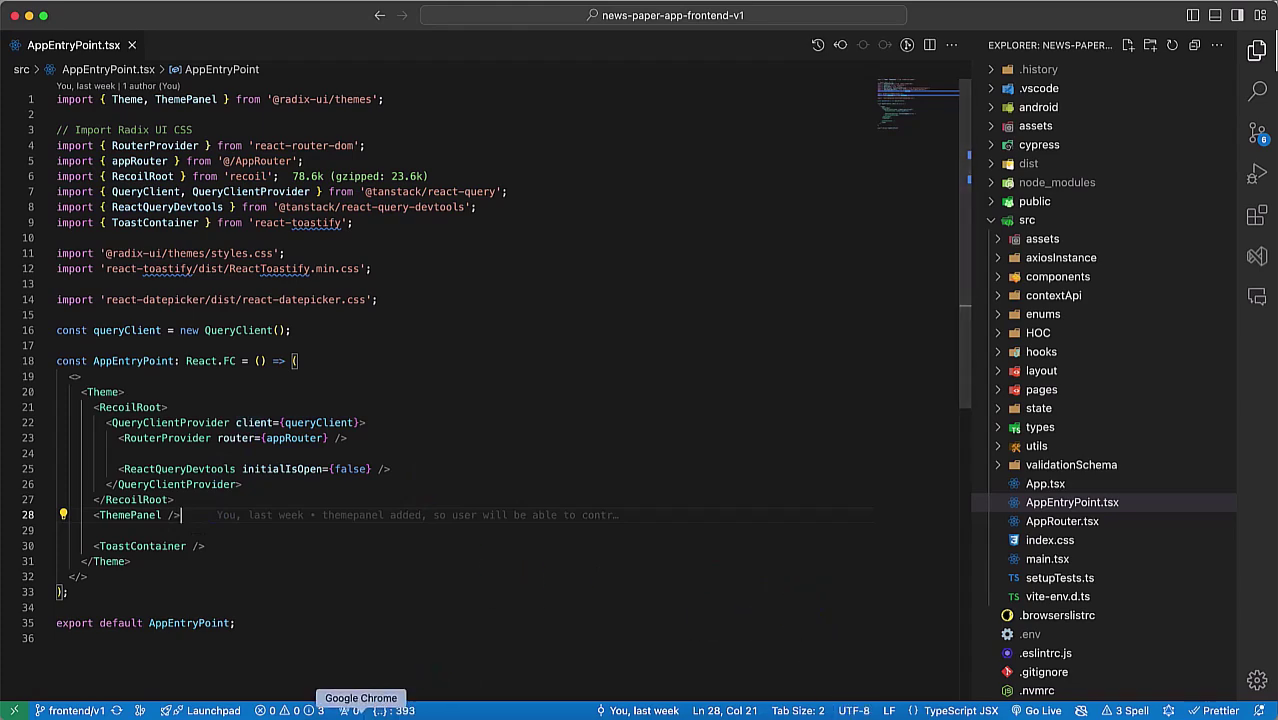
left_click(356, 712)
left_click(226, 46)
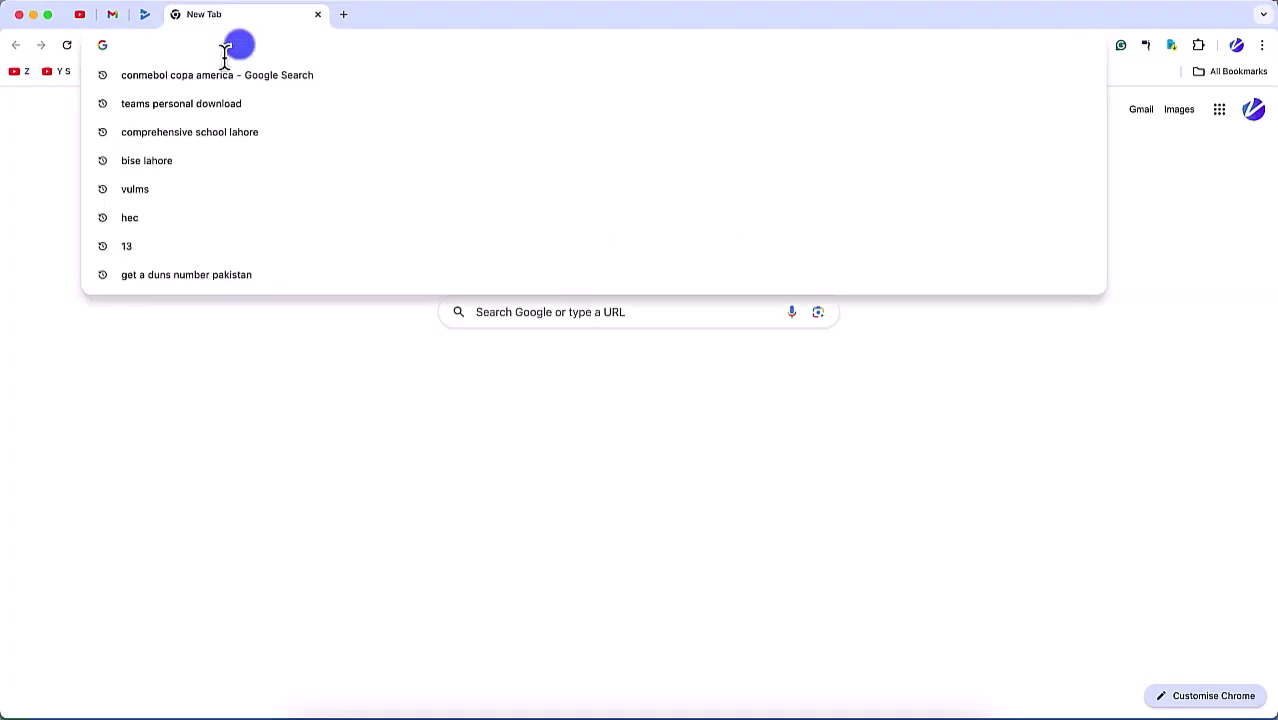
type("newsc")
key("BackSpace")
type("p")
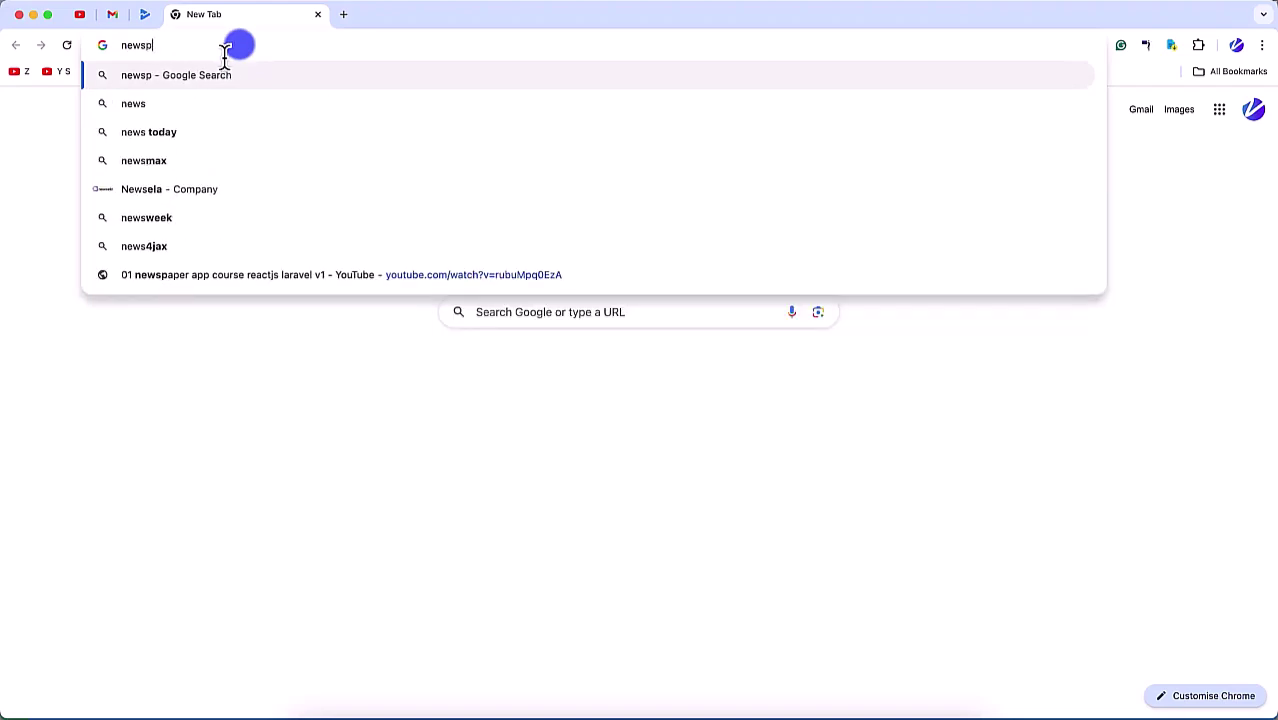
type("aper.aone")
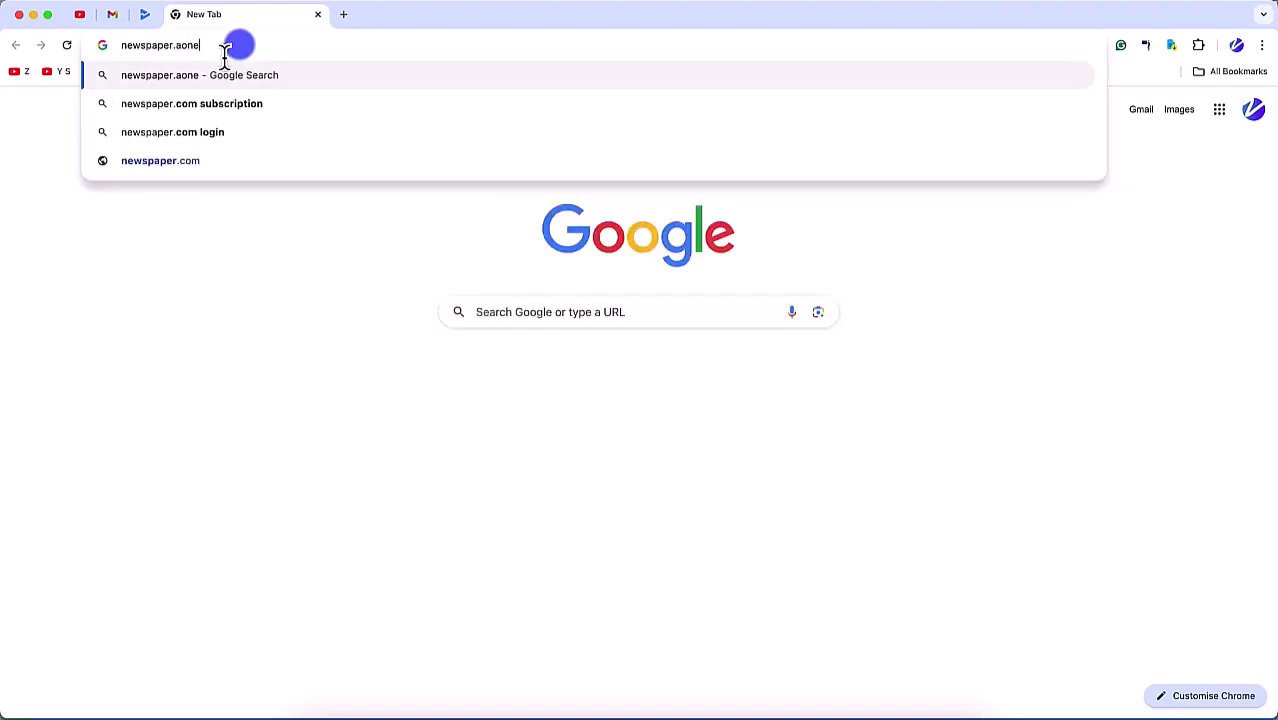
type("ahsan.com")
key("Return")
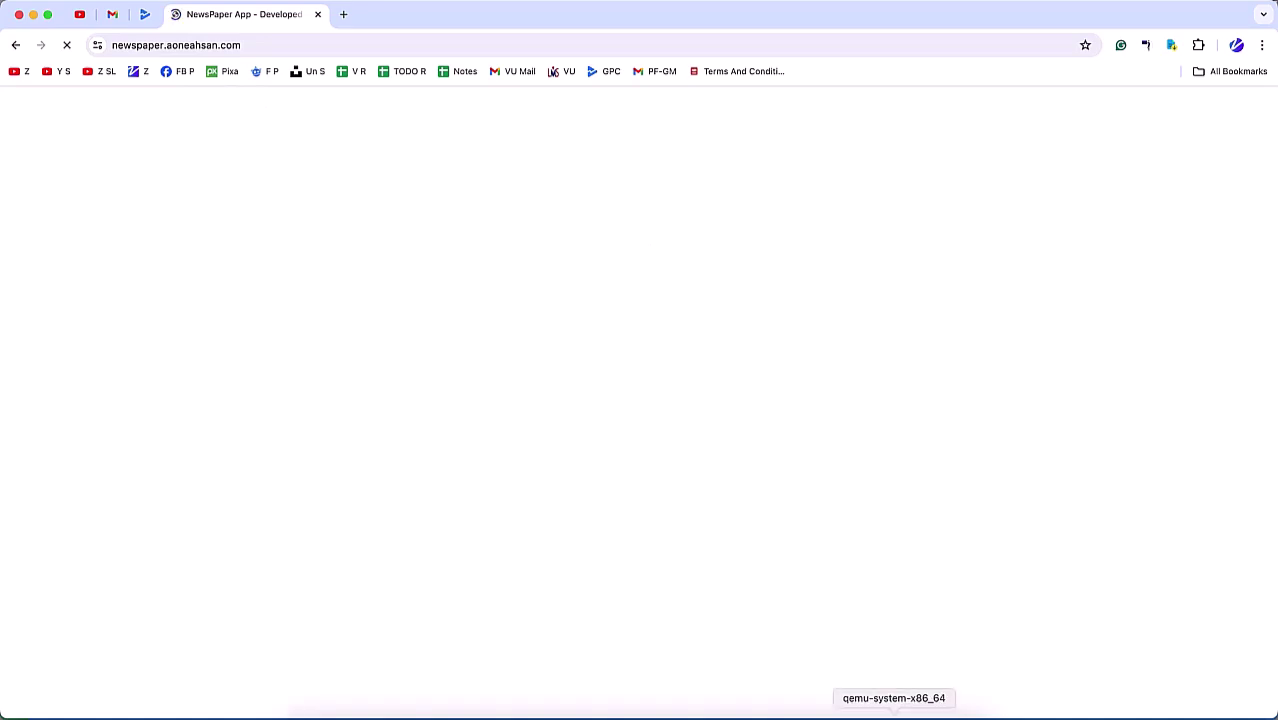
Step: Check the NewsPaper App login page and Theme panel in the emulator and browser, then return to VS Code
left_click(890, 714)
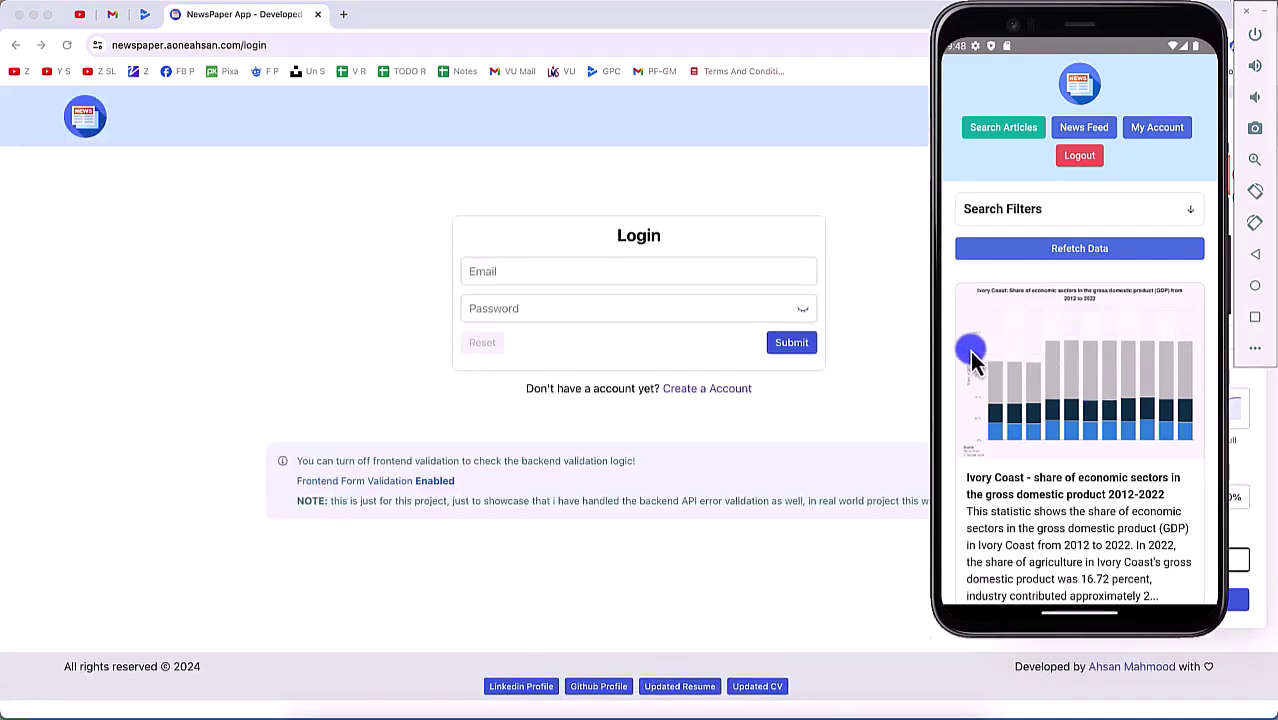
left_click(904, 352)
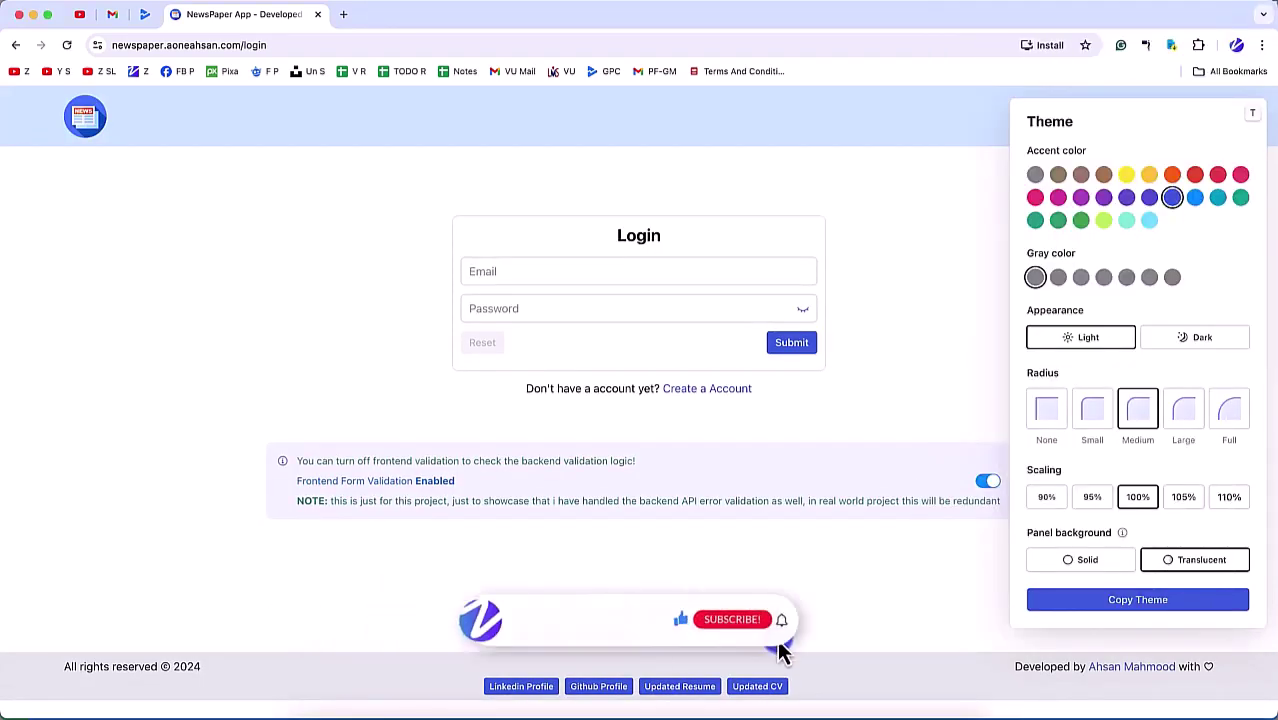
left_click(457, 712)
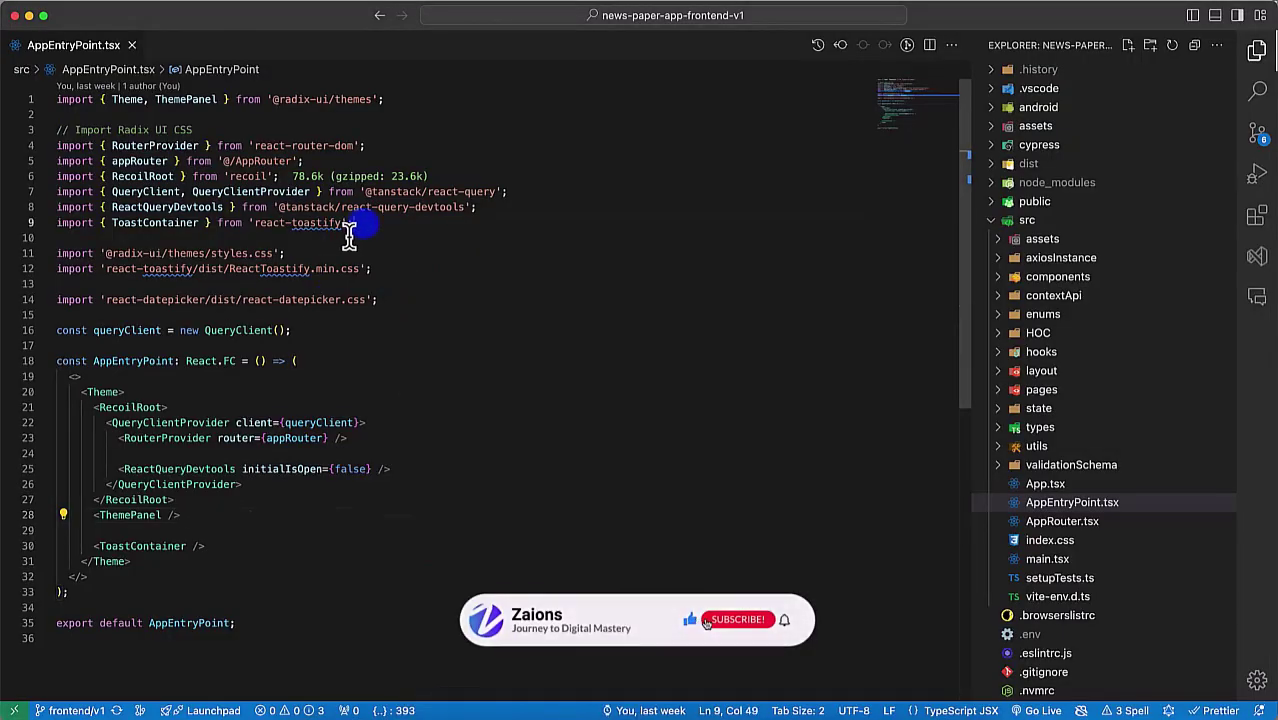
type("import {} ")
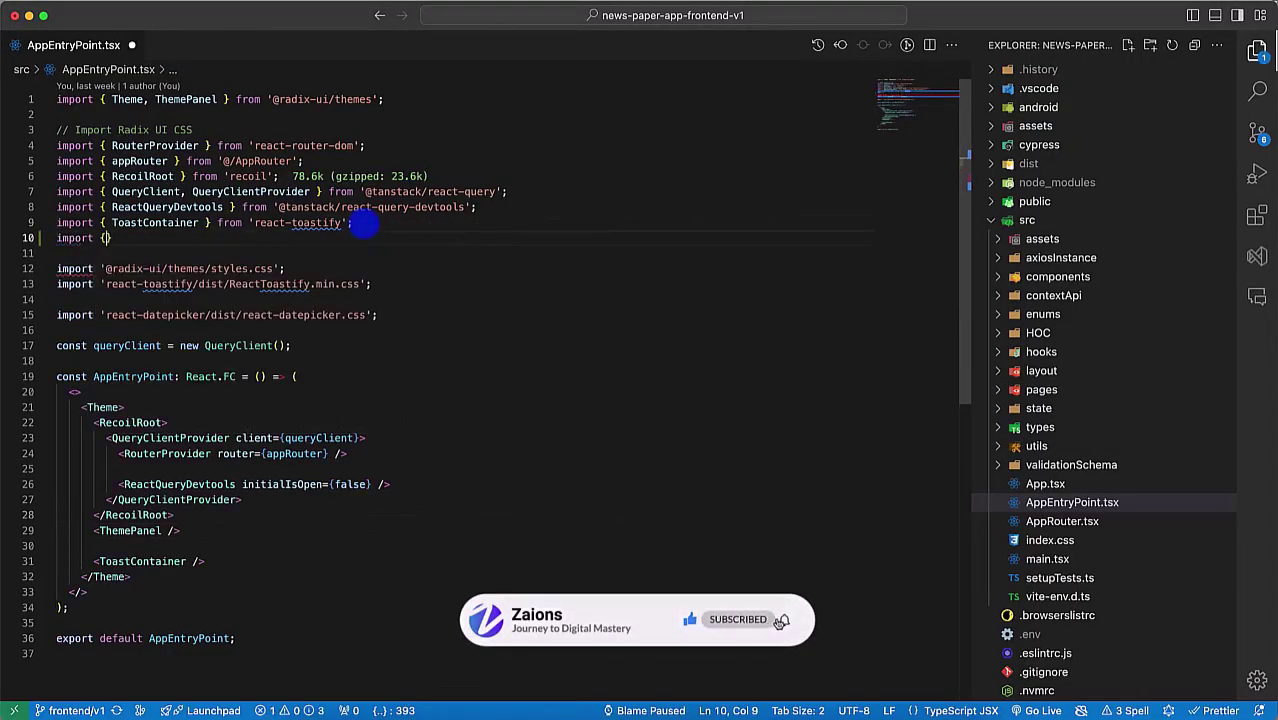
type("from '@c")
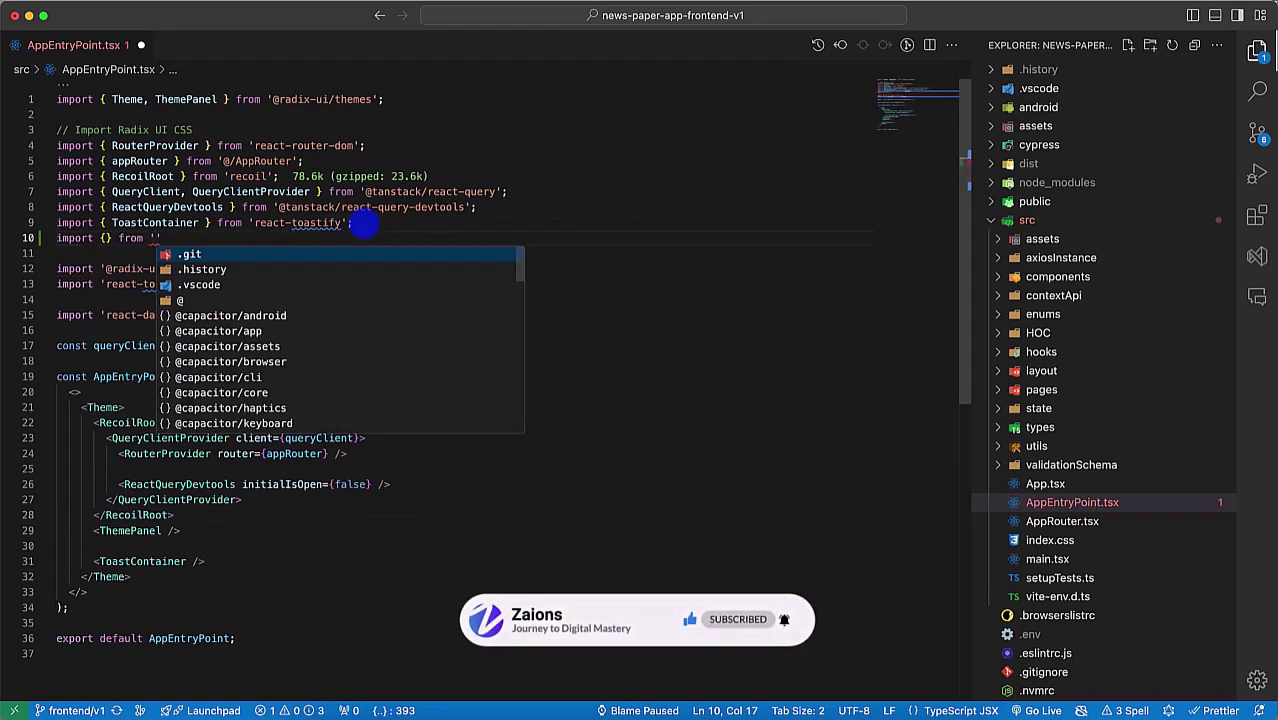
type("ap")
key("Down")
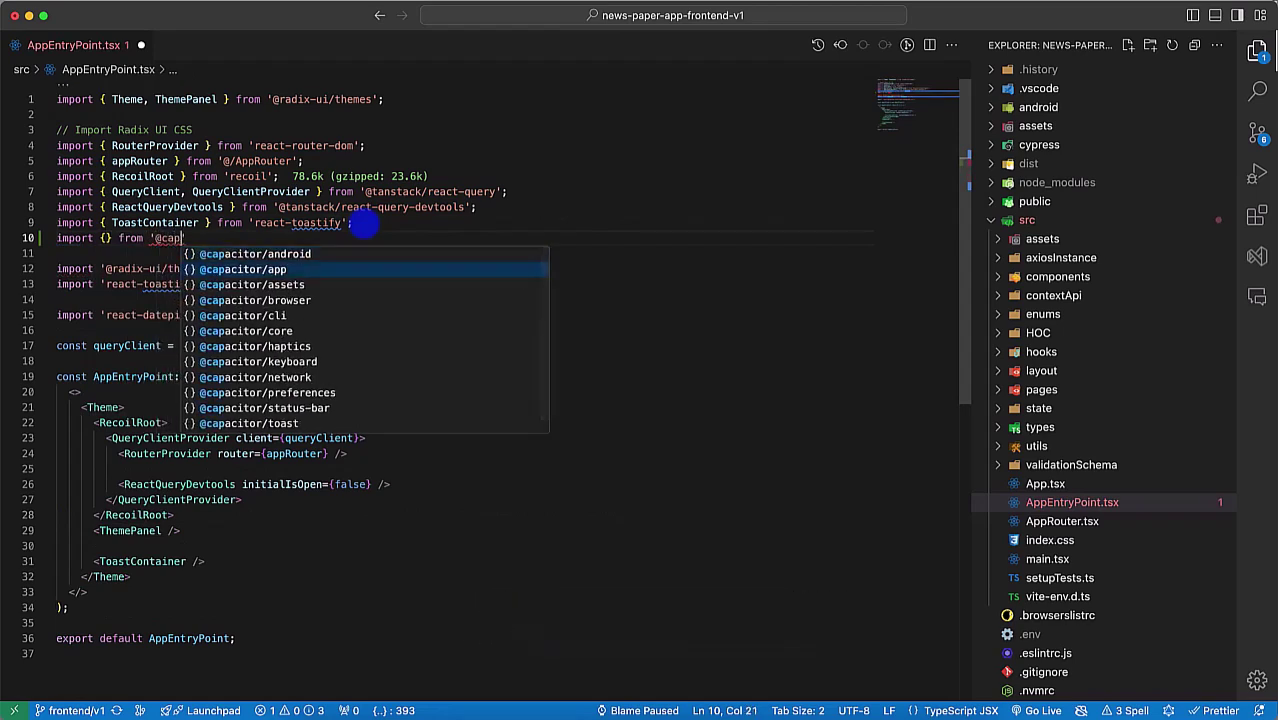
key("Return")
key("alt+Left")
key("alt+Left")
key("alt+Left")
key("alt+Left")
key("Right")
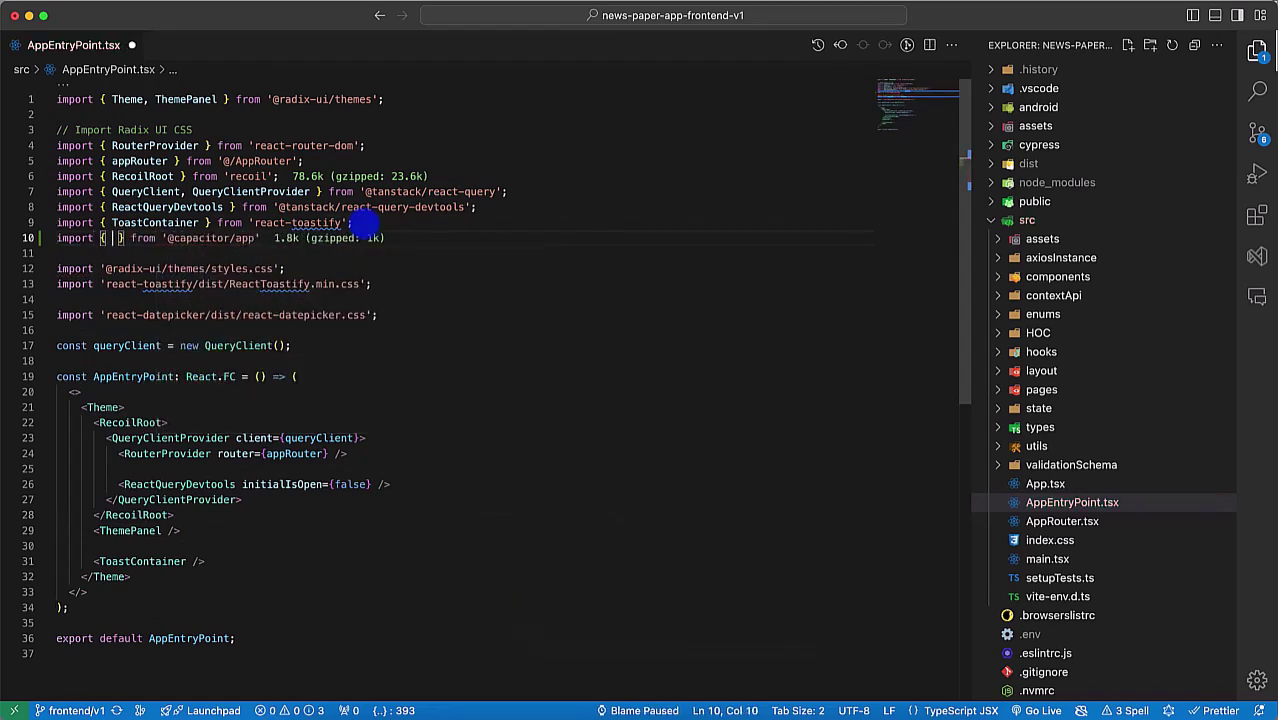
key("Left")
key("ctrl+space")
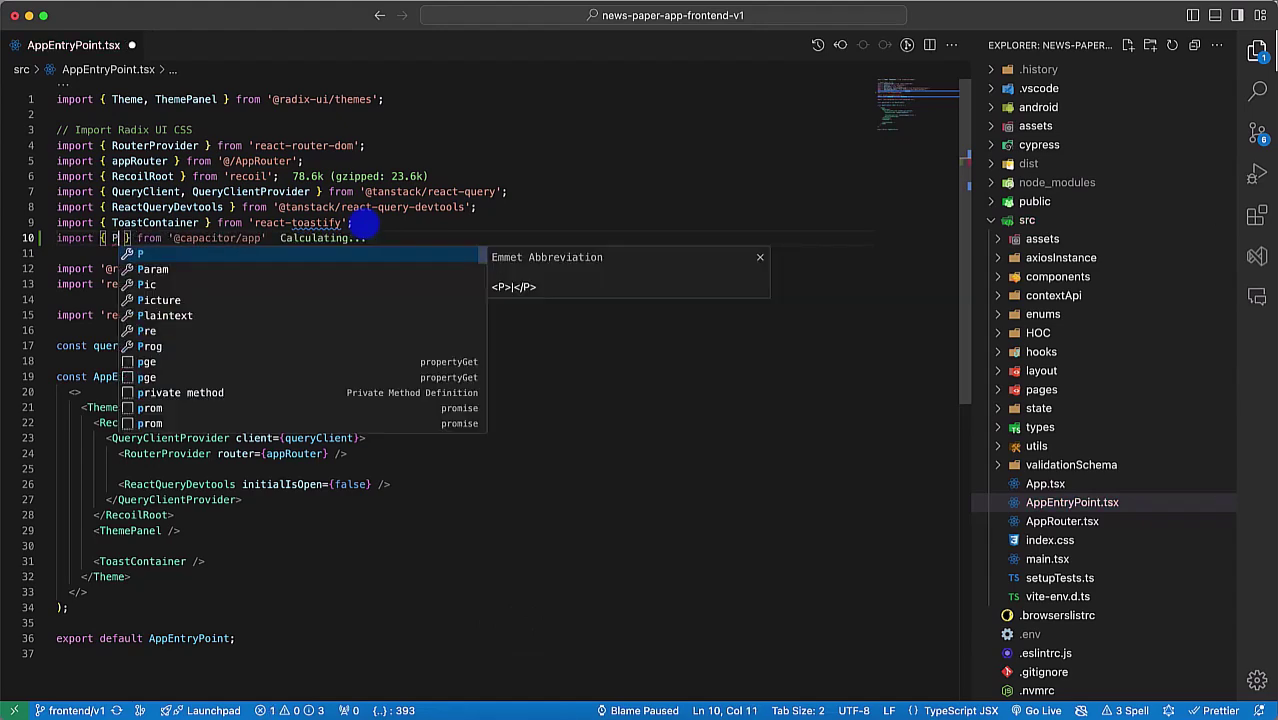
key("Escape")
key("ctrl+space")
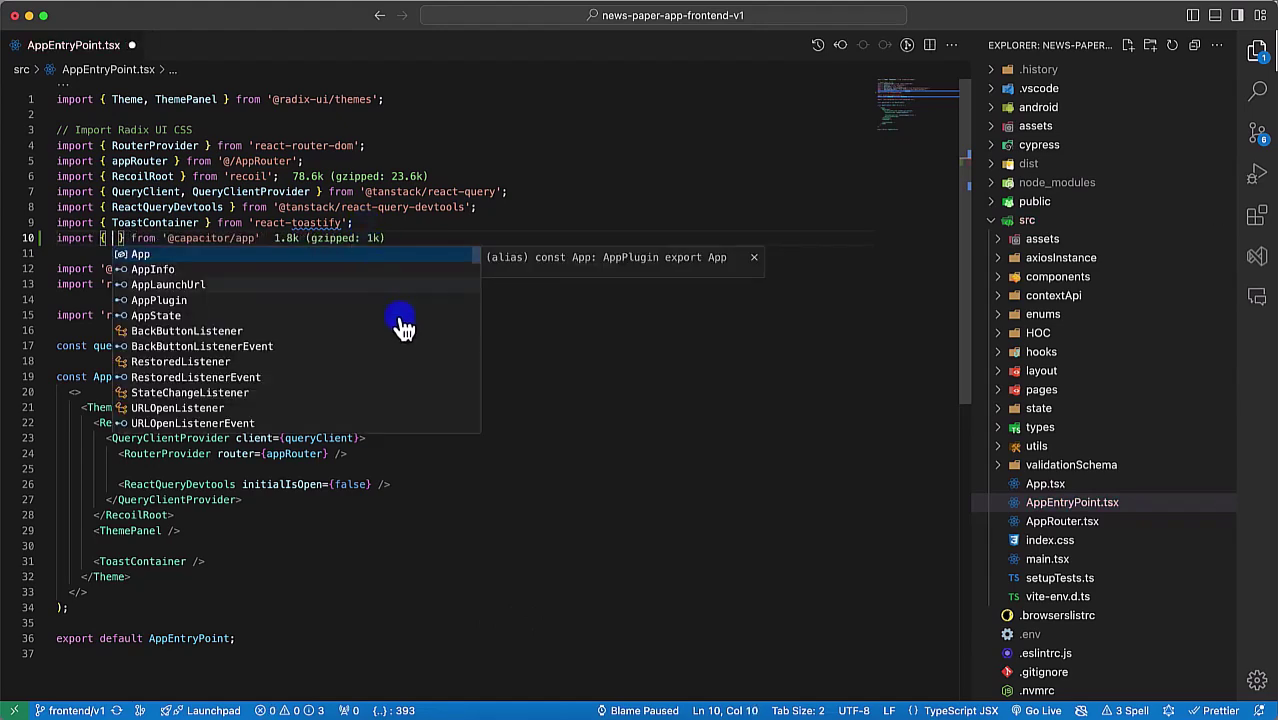
scroll(391, 371, "down", 5)
scroll(399, 374, "up", 5)
scroll(277, 371, "down", 3)
scroll(277, 371, "up", 3)
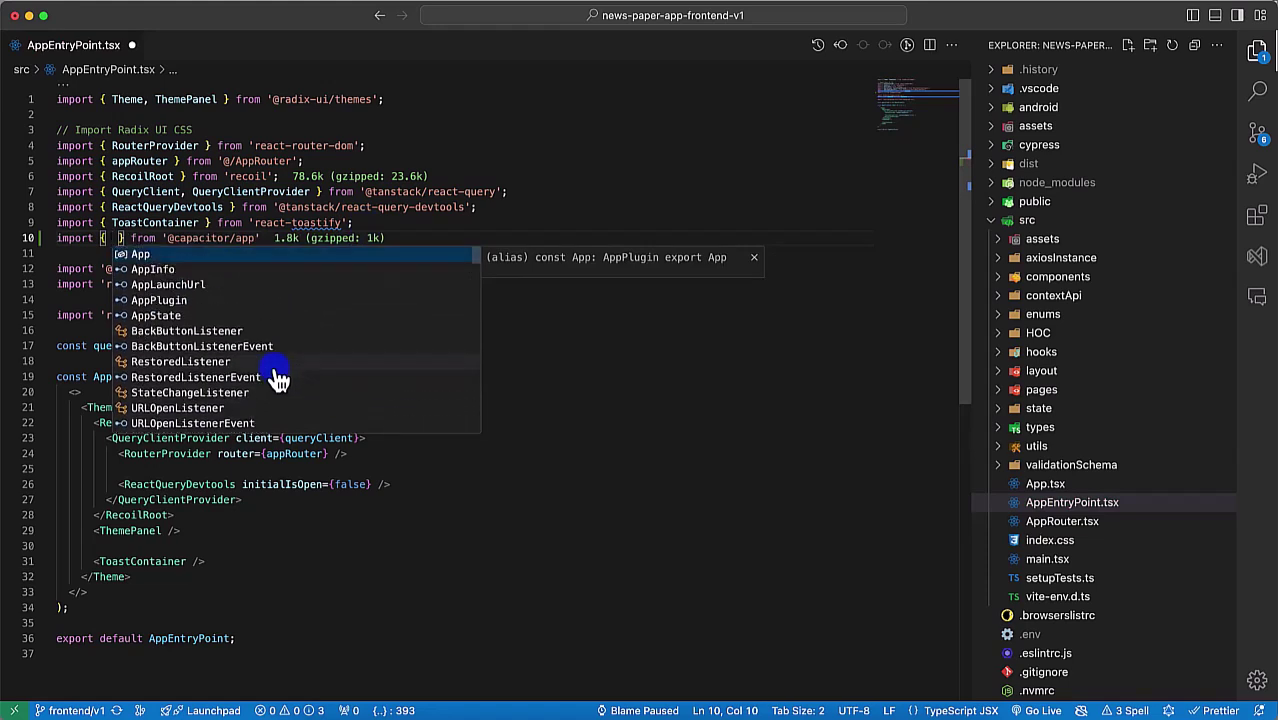
double_click(243, 239)
key("BackSpace")
key("ctrl+space")
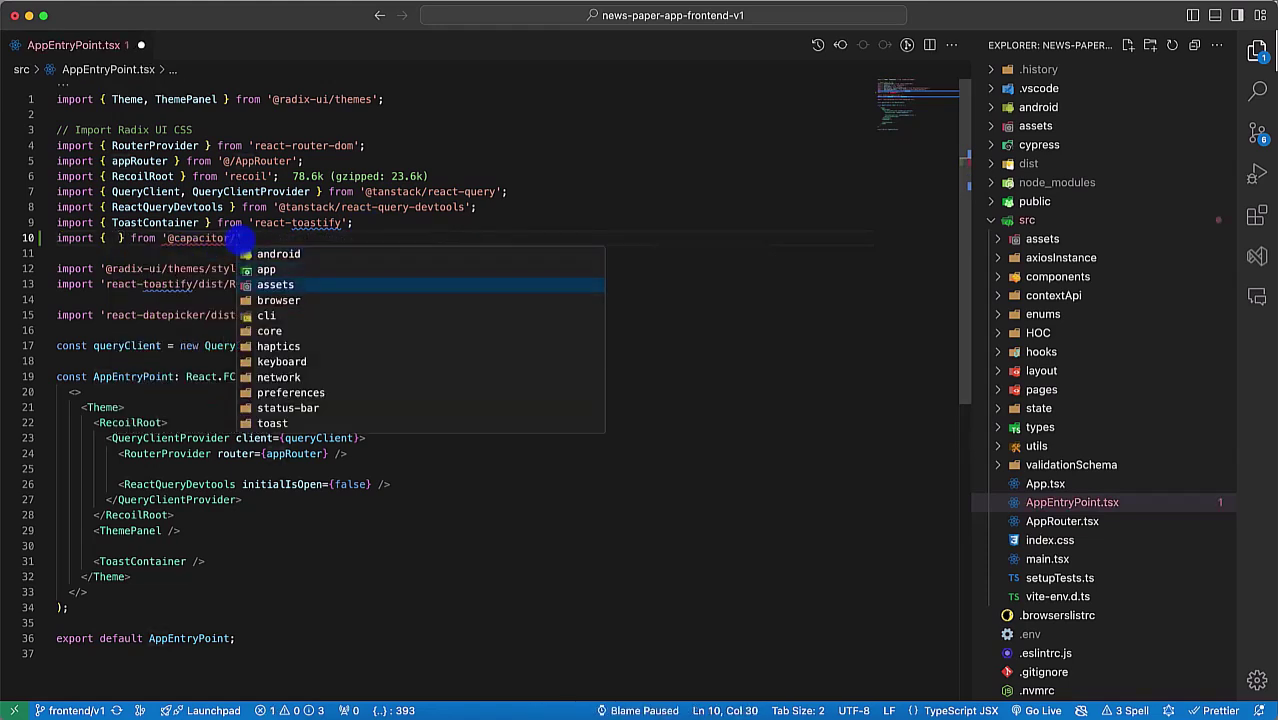
key("Down")
key("Down")
key("Down")
key("Return")
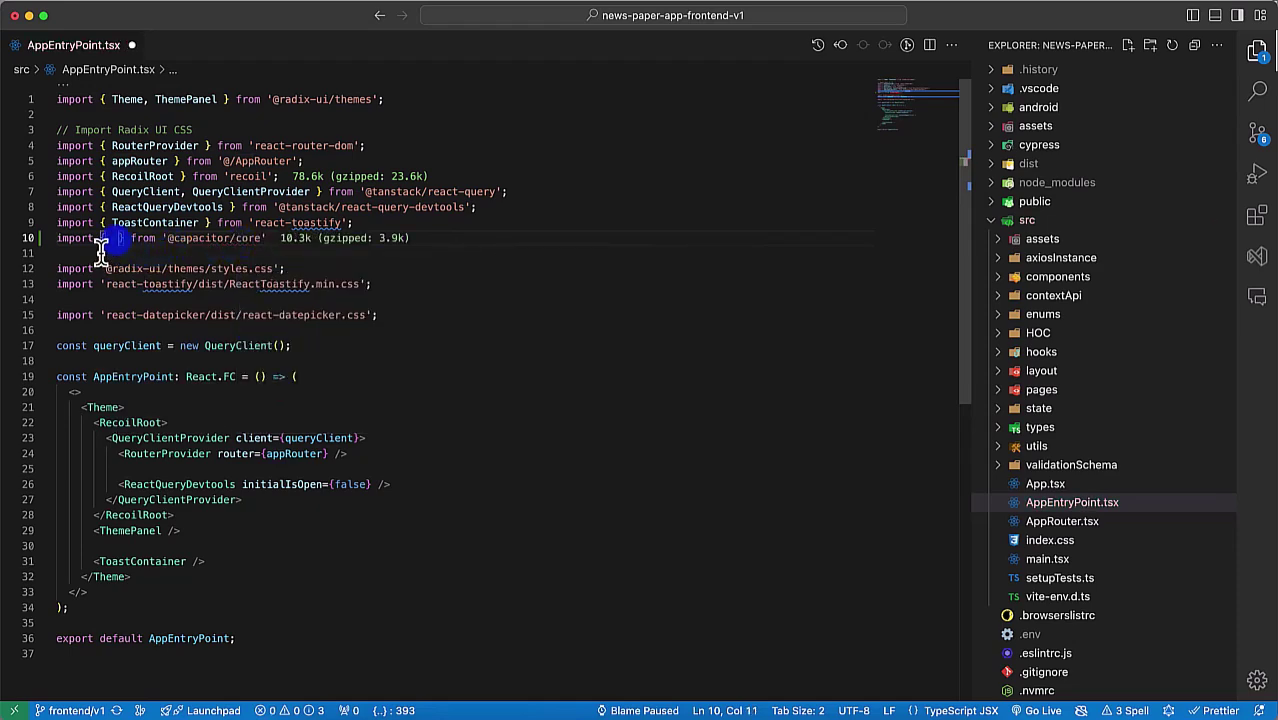
Step: Pick Capacitor from the completion list into the import braces
left_click(110, 238)
key("ctrl+space")
scroll(135, 358, "down", 3)
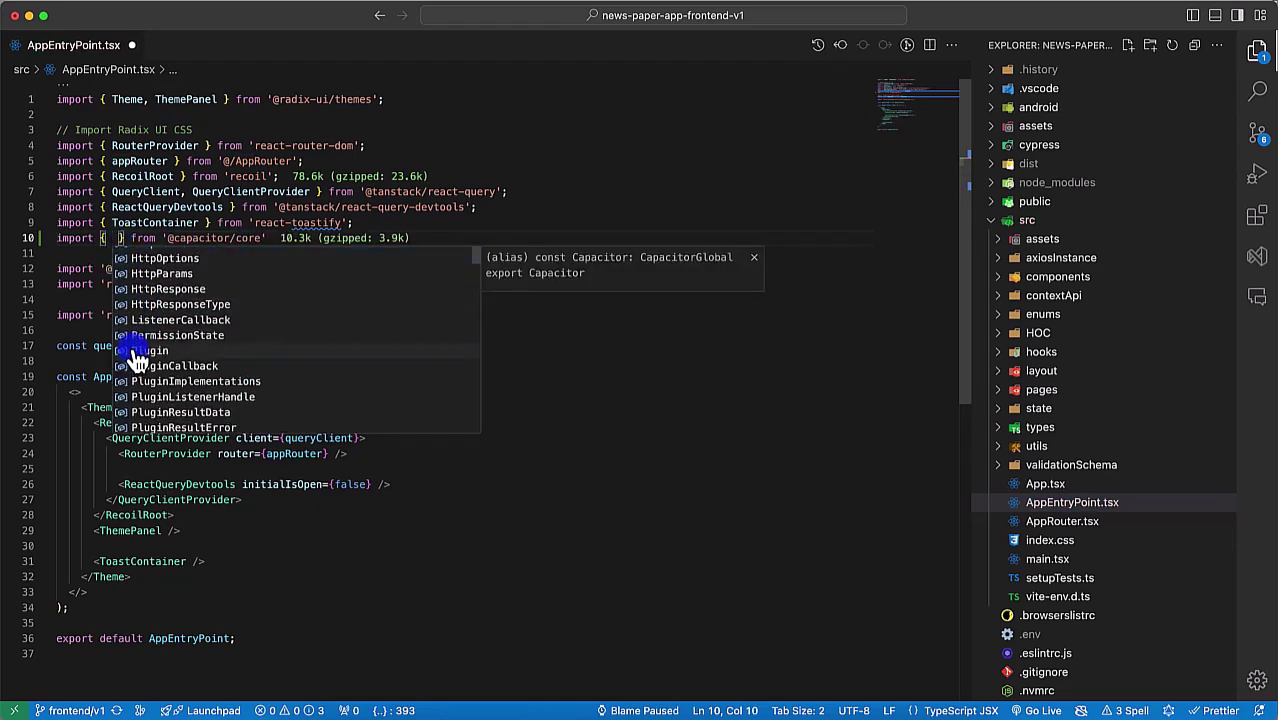
type("pla")
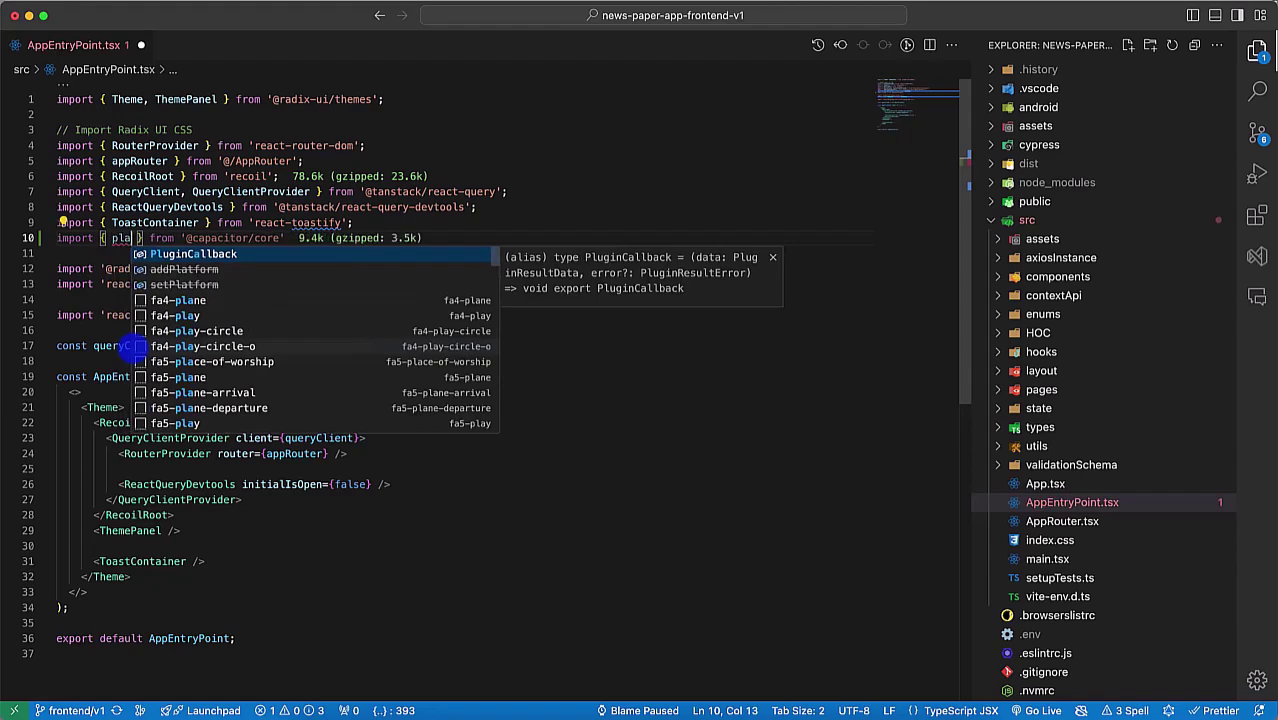
key("BackSpace")
key("BackSpace")
key("BackSpace")
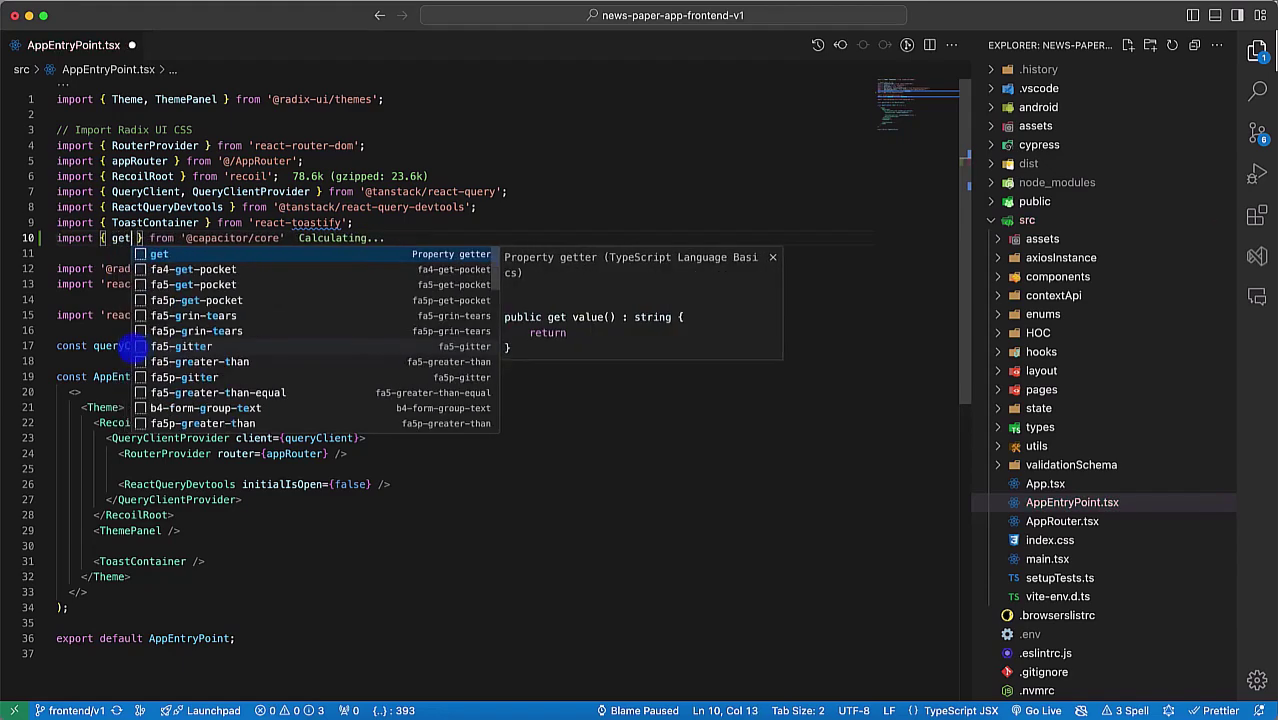
type("id")
key("BackSpace")
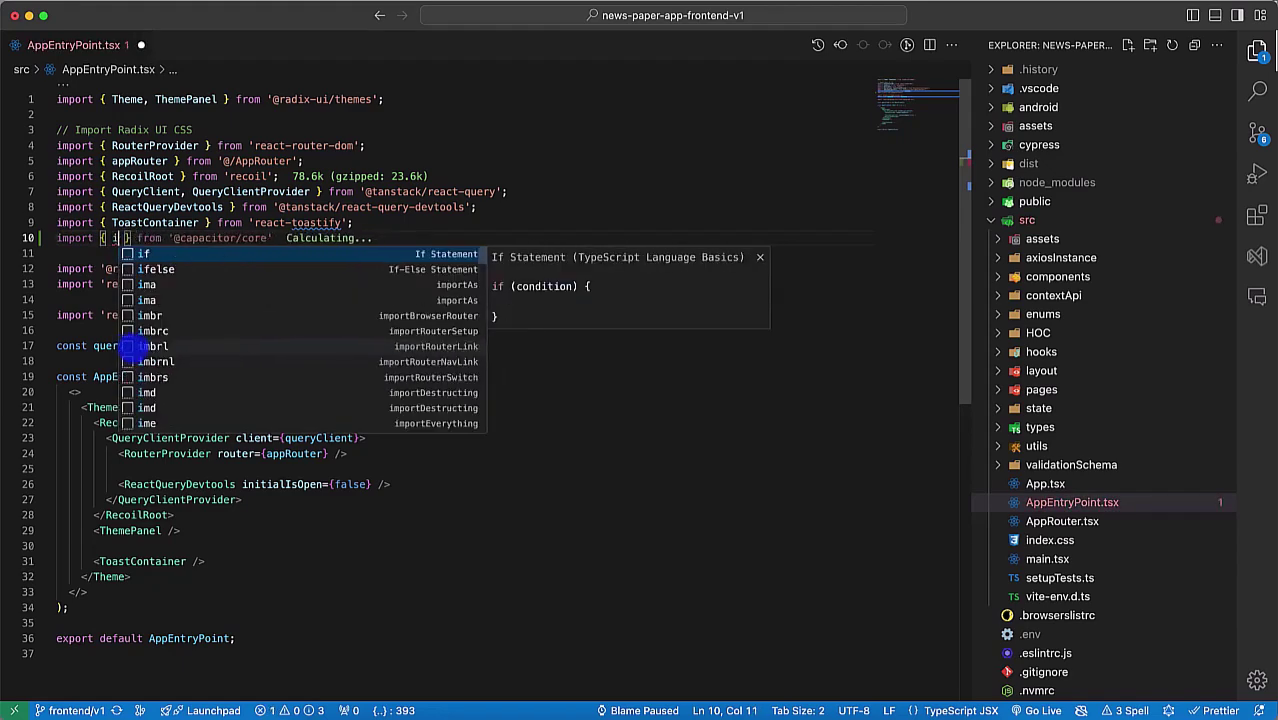
key("BackSpace")
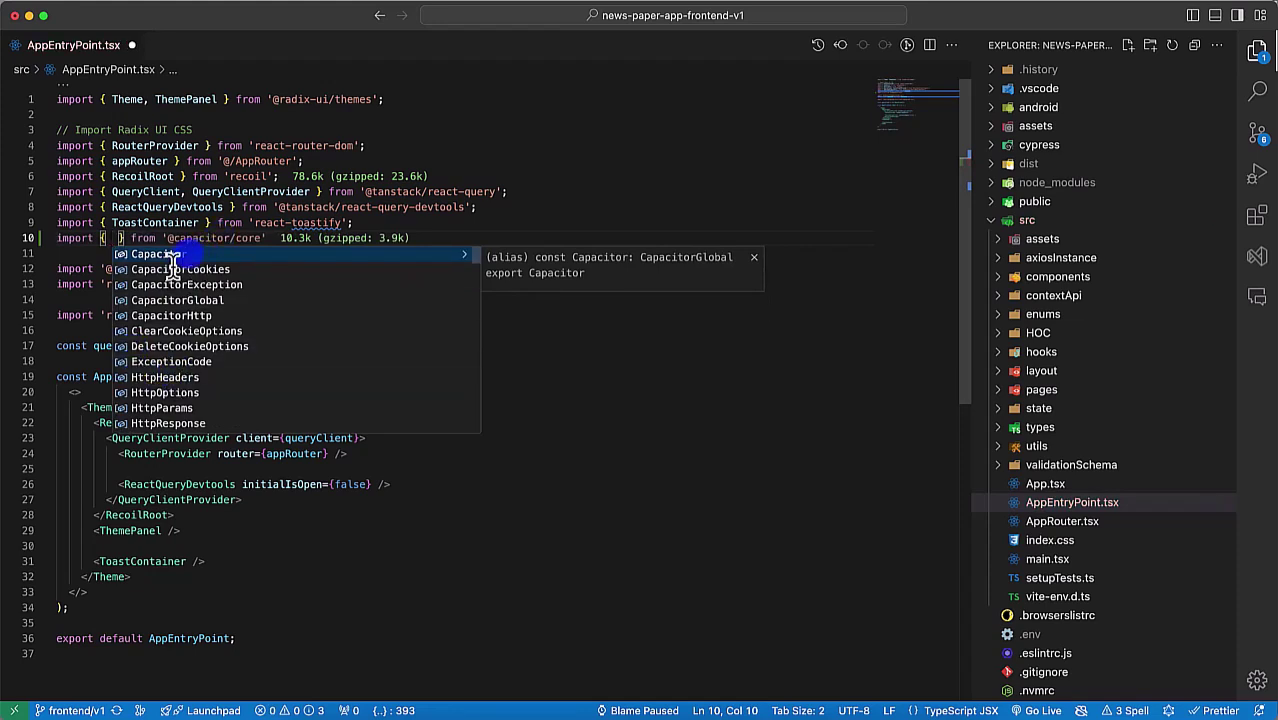
left_click(175, 258)
double_click(140, 238)
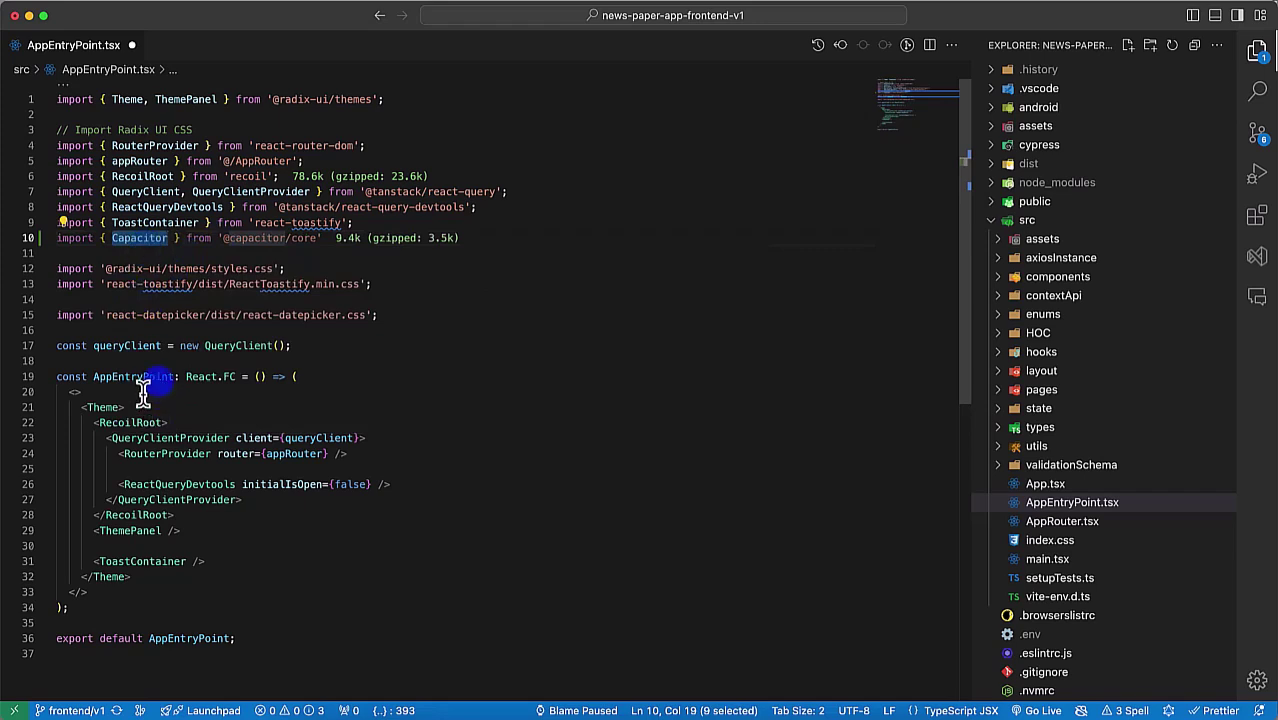
left_click(310, 365)
Step: Try a Capacitor.is line, then remove Capacitor from the import and browse other names
key("Return")
type("Capacitor.is")
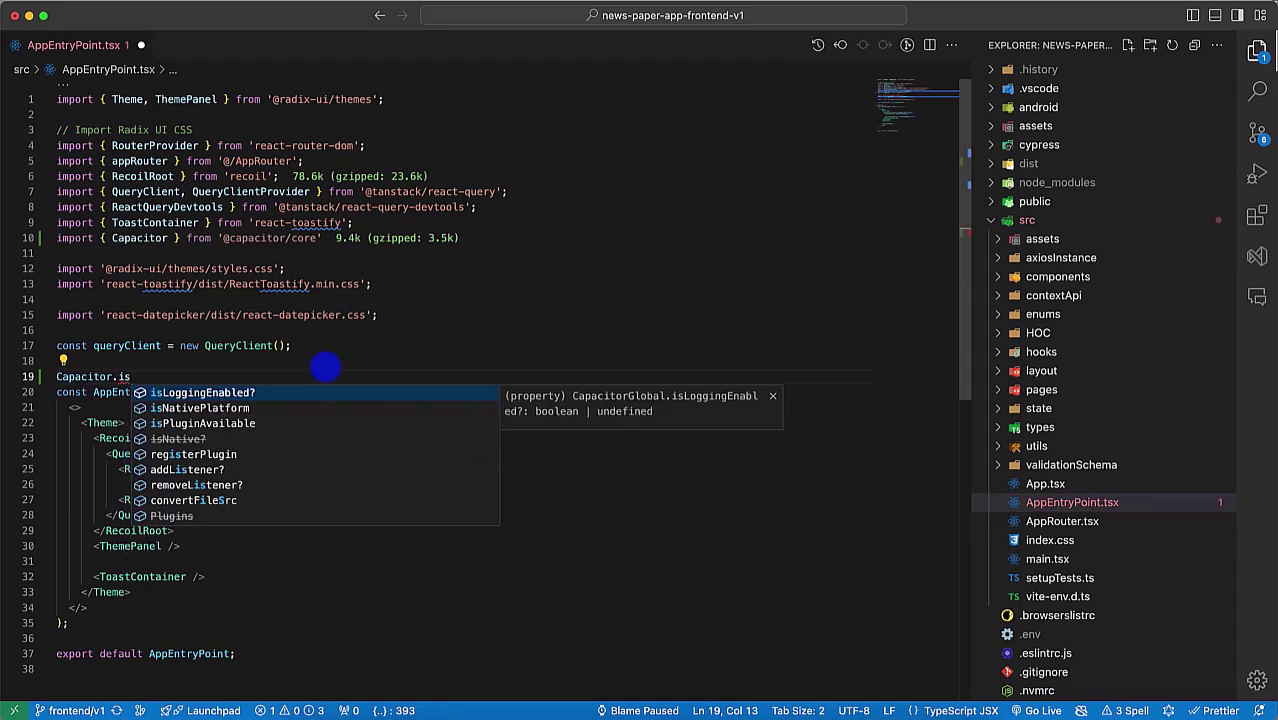
key("BackSpace")
key("BackSpace")
key("BackSpace")
key("BackSpace")
key("BackSpace")
key("BackSpace")
key("BackSpace")
key("BackSpace")
key("BackSpace")
key("BackSpace")
key("BackSpace")
key("BackSpace")
key("BackSpace")
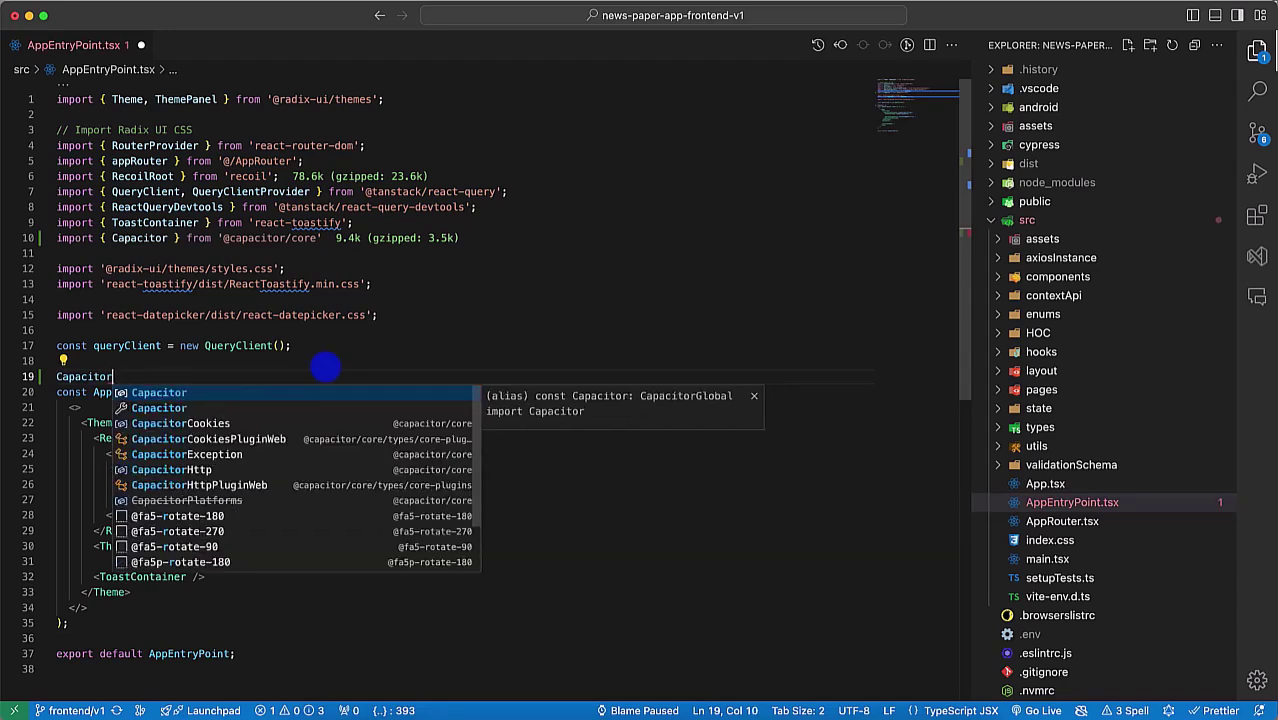
double_click(138, 238)
key("BackSpace")
key("ctrl+space")
scroll(198, 345, "down", 3)
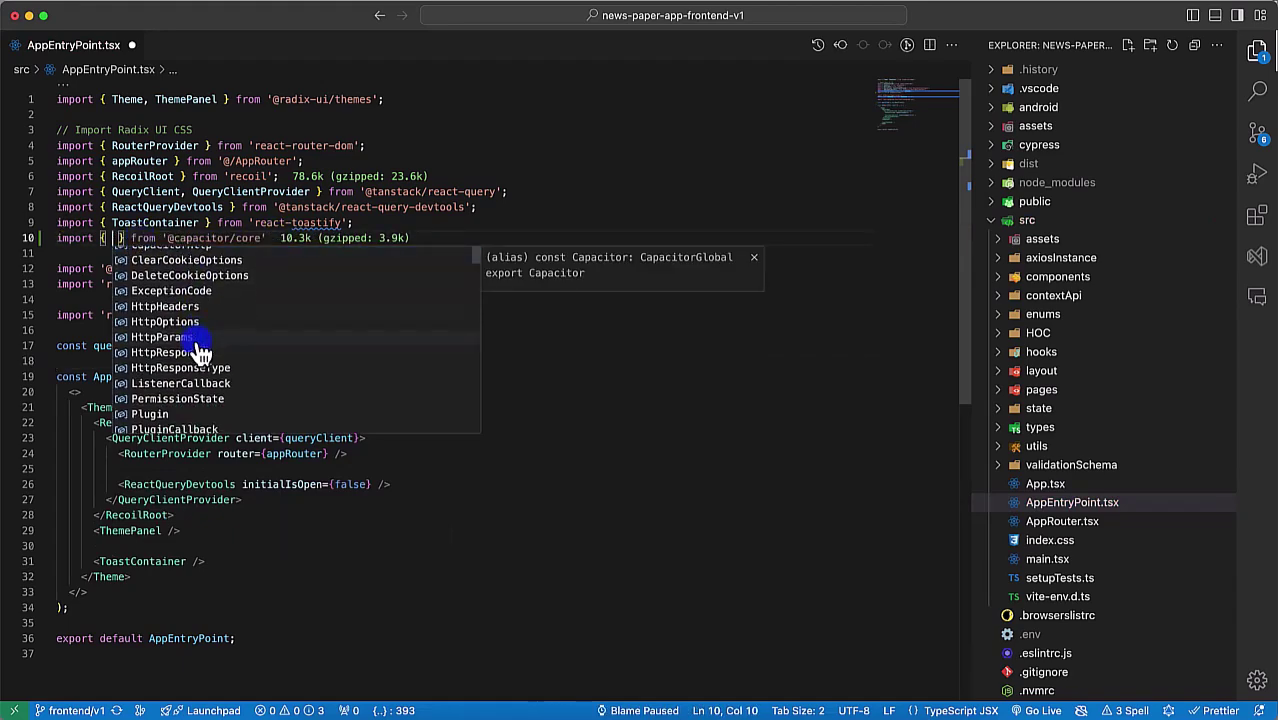
scroll(200, 372, "down", 3)
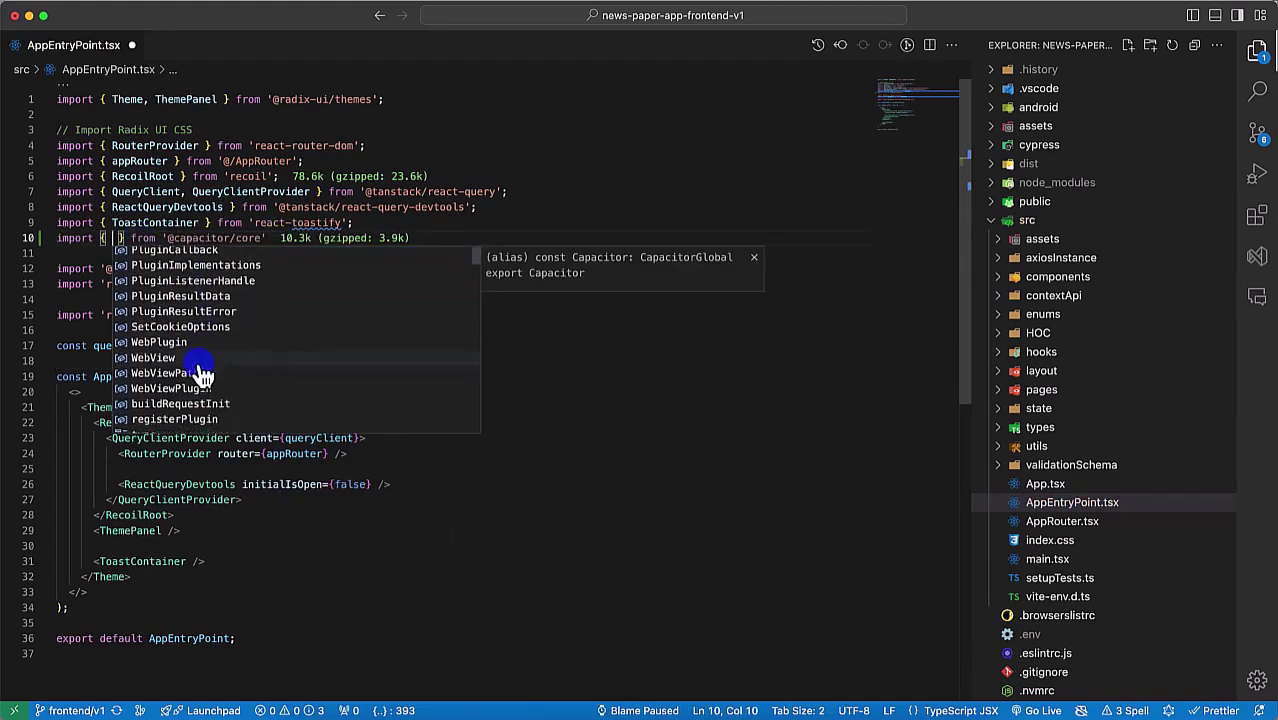
scroll(200, 372, "down", 2)
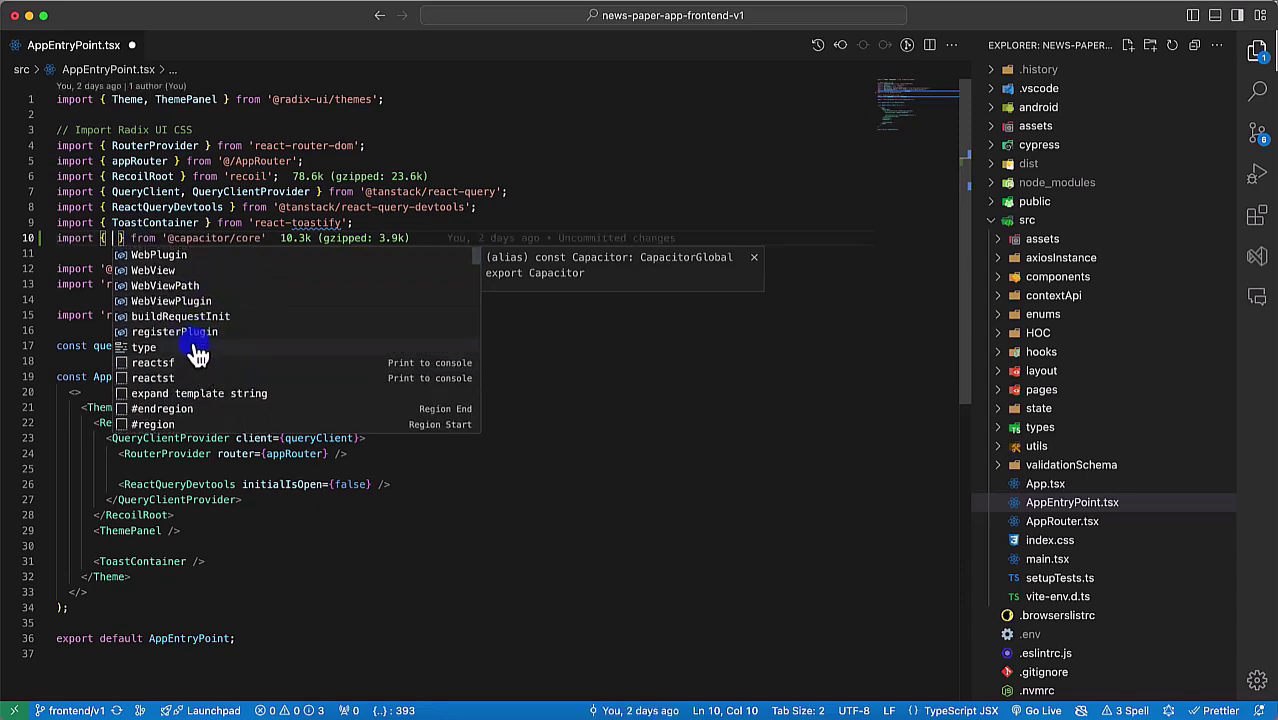
scroll(192, 345, "up", 3)
scroll(192, 345, "down", 2)
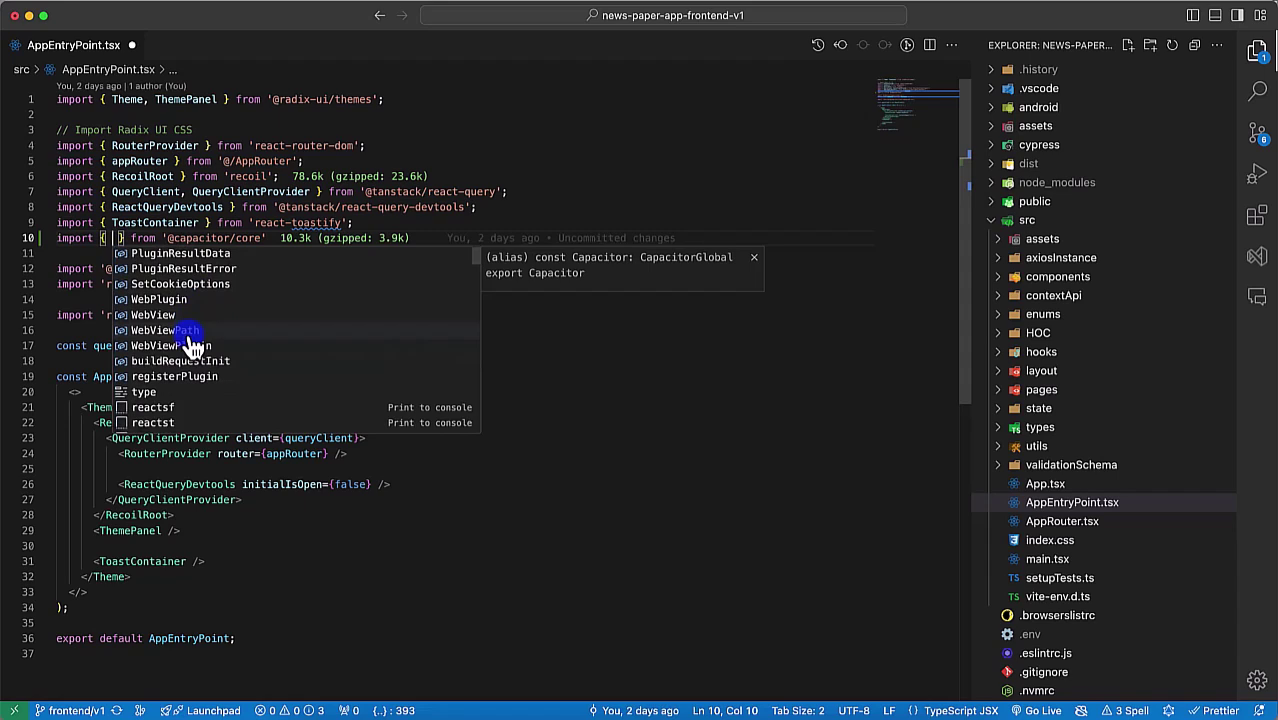
scroll(186, 340, "up", 2)
double_click(243, 238)
key("BackSpace")
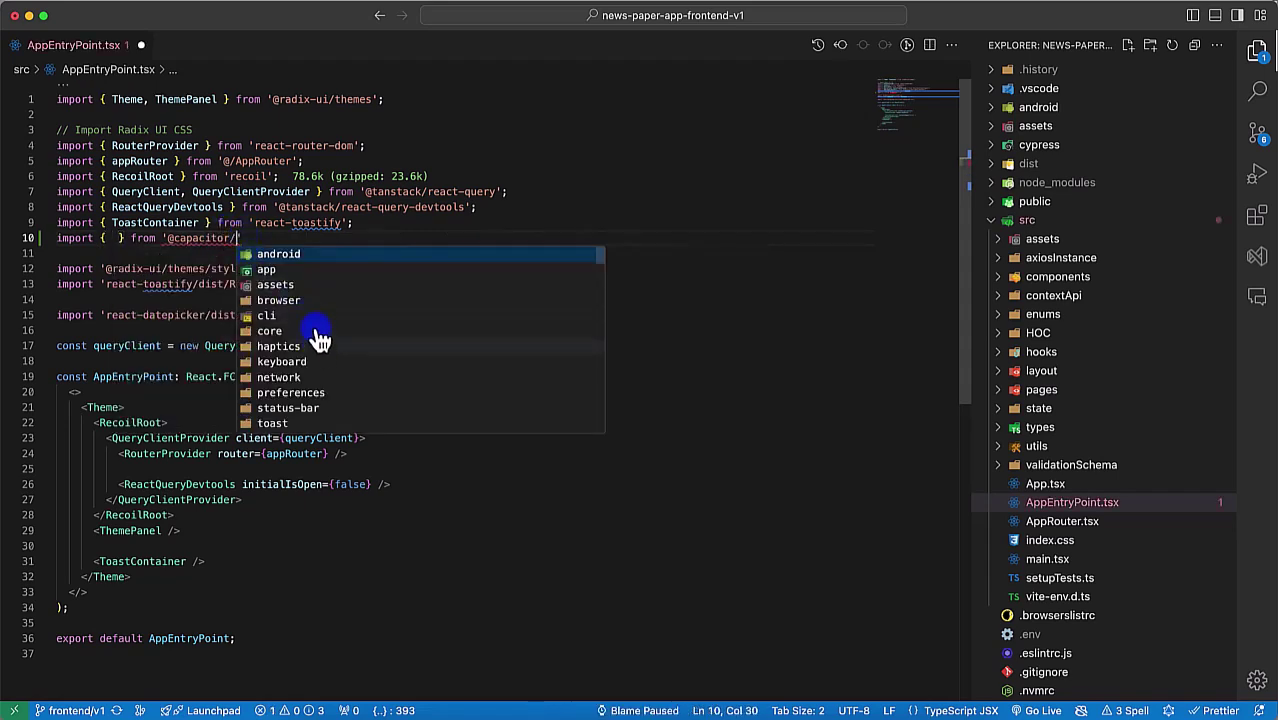
scroll(314, 309, "down", 3)
scroll(306, 308, "up", 3)
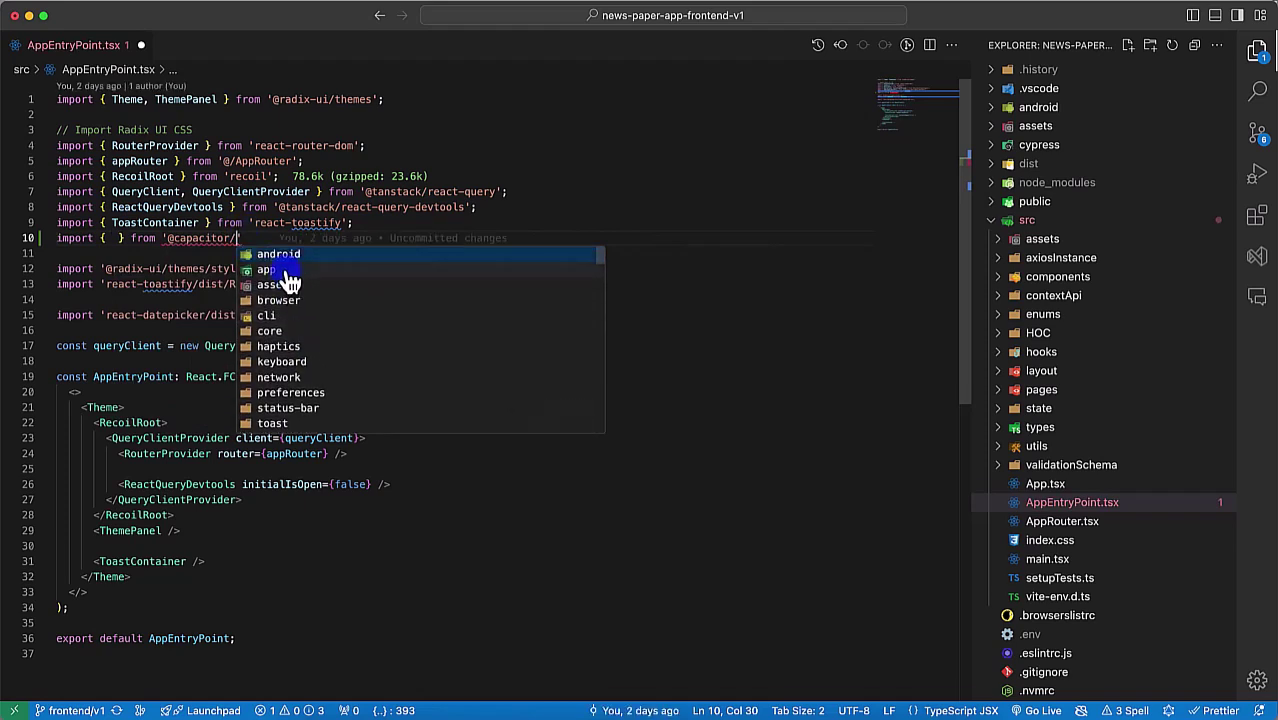
left_click(287, 272)
key("ctrl+space")
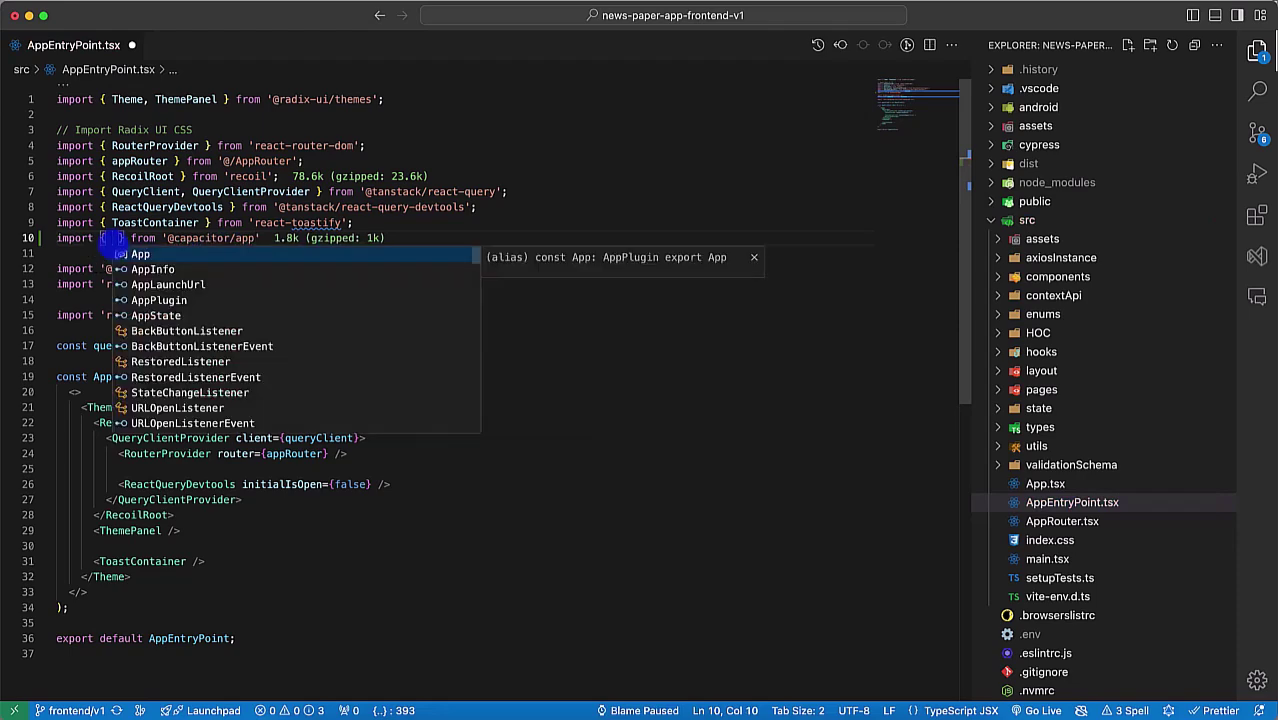
scroll(188, 362, "down", 1)
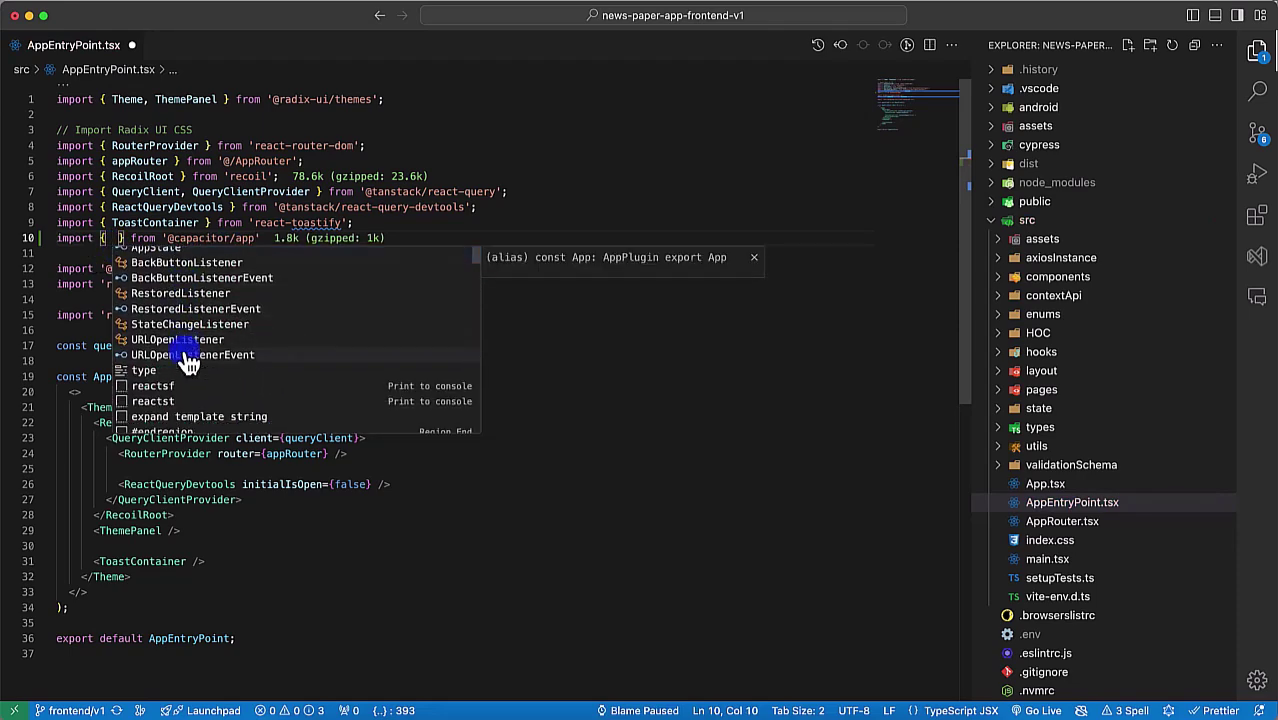
scroll(188, 362, "up", 2)
key("Return")
key("shift+alt+Left")
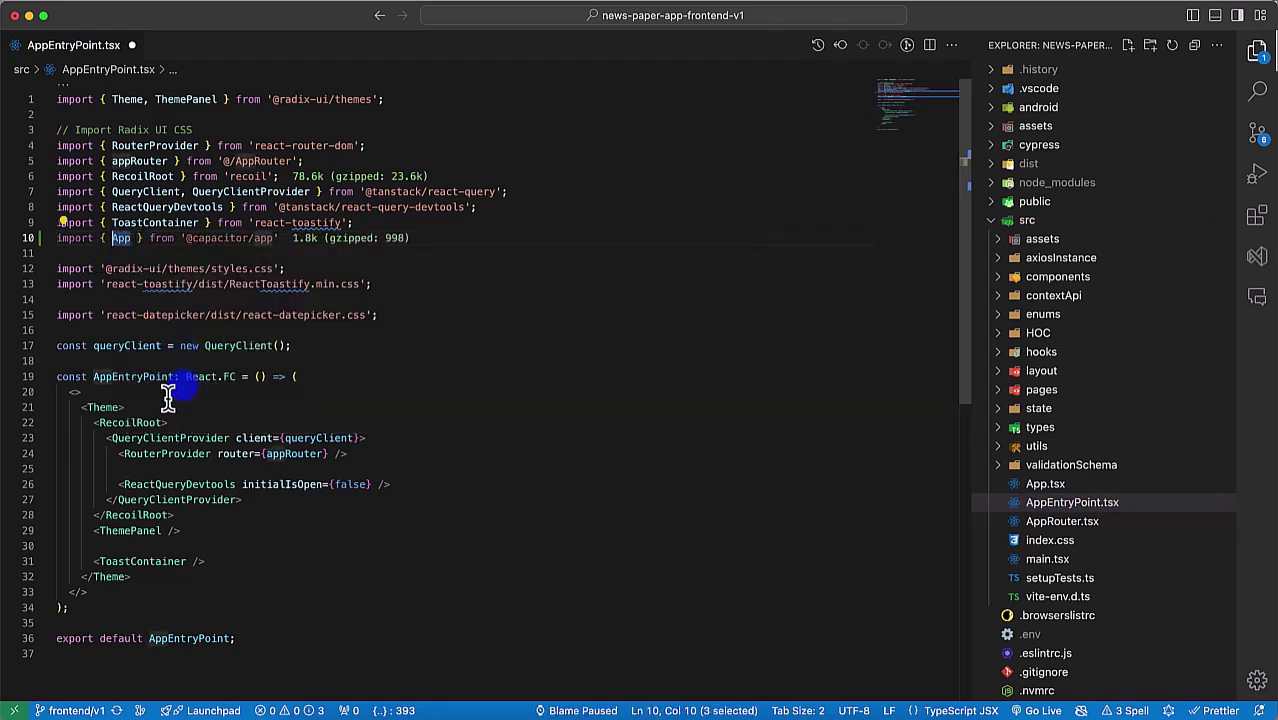
Step: Start an 'App.' call on empty line 18 below the query client
left_click(182, 364)
type("App.")
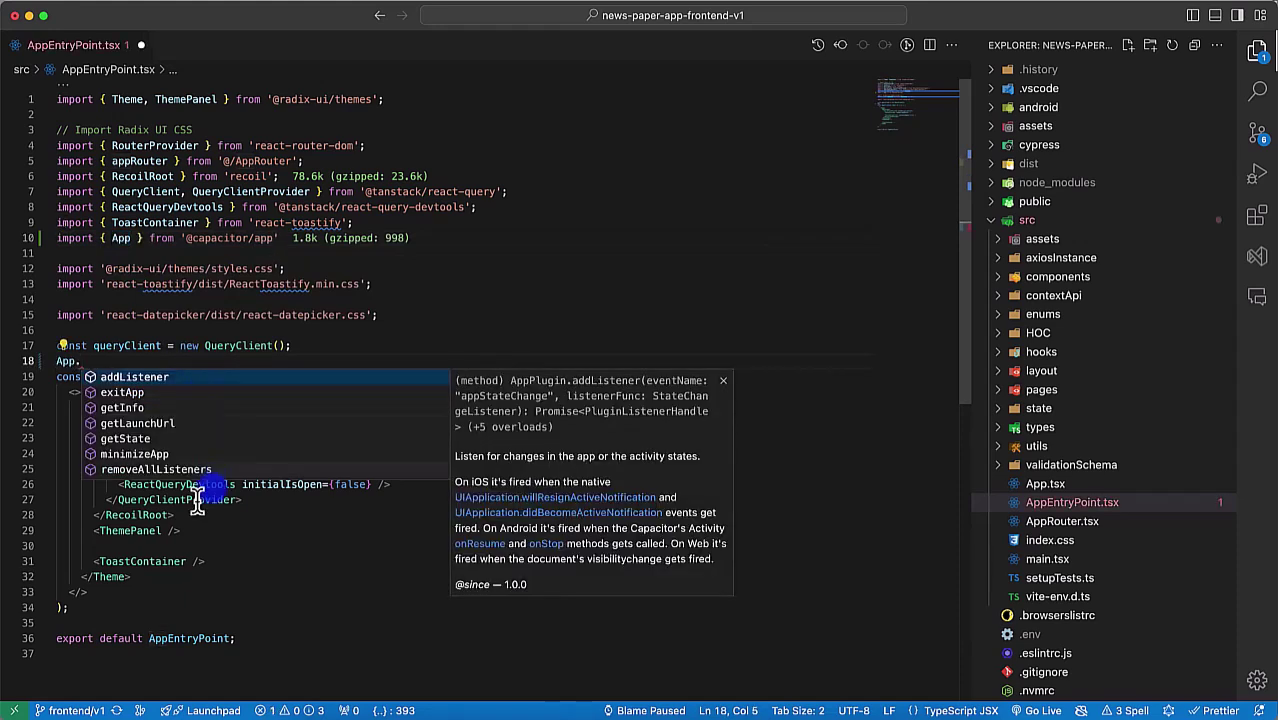
left_click(361, 714)
Step: Open a new Chrome tab with 'capacitor' typed in the address bar, then return to the code
key("super+t")
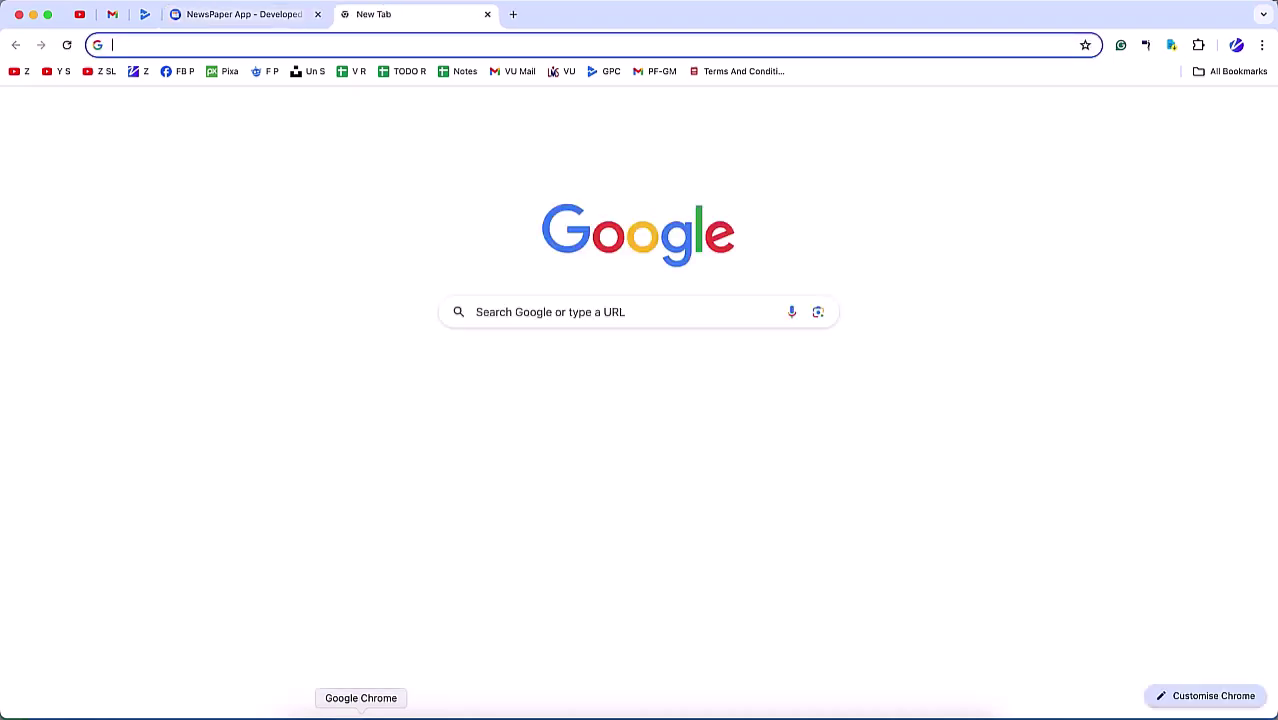
type("capacitor")
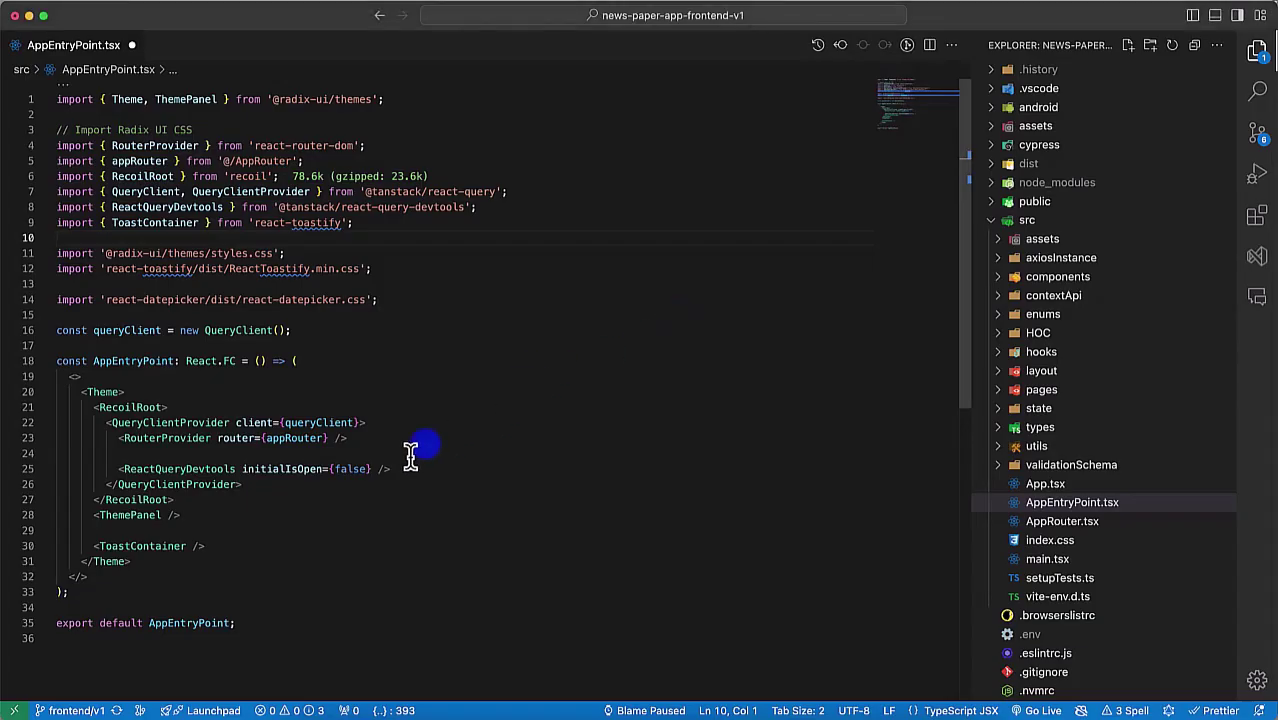
left_click(380, 470)
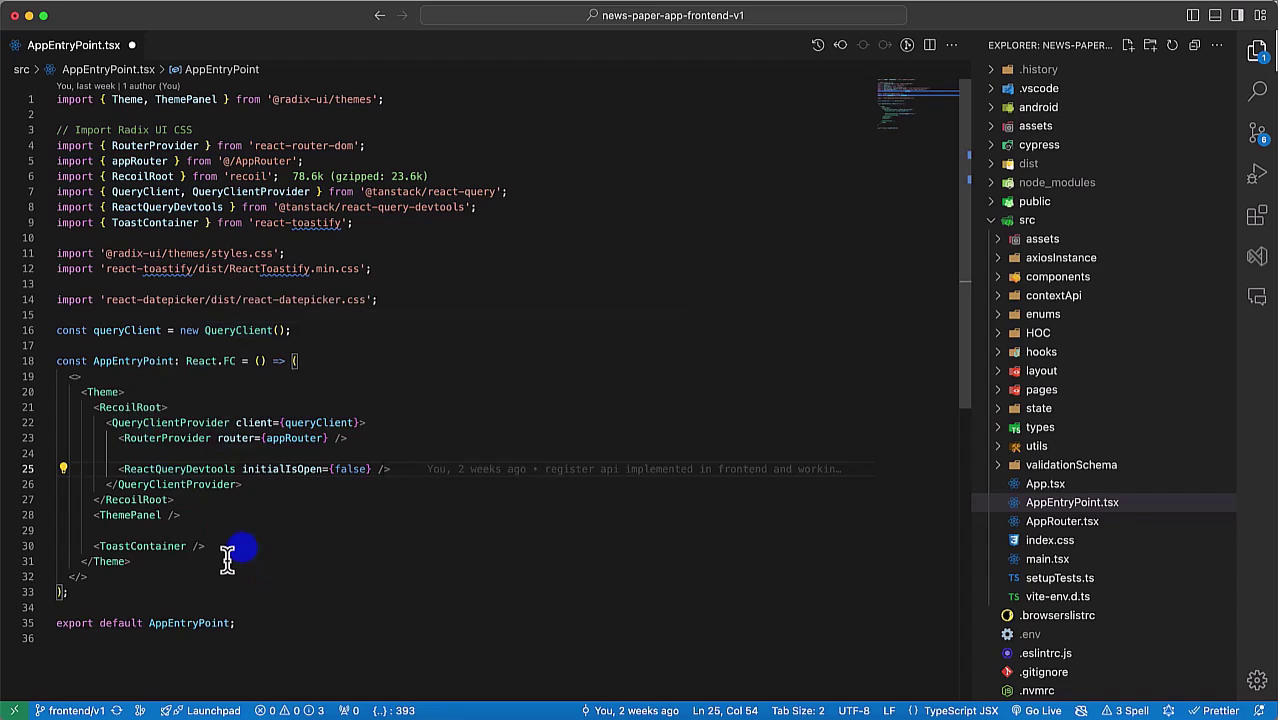
left_click(350, 228)
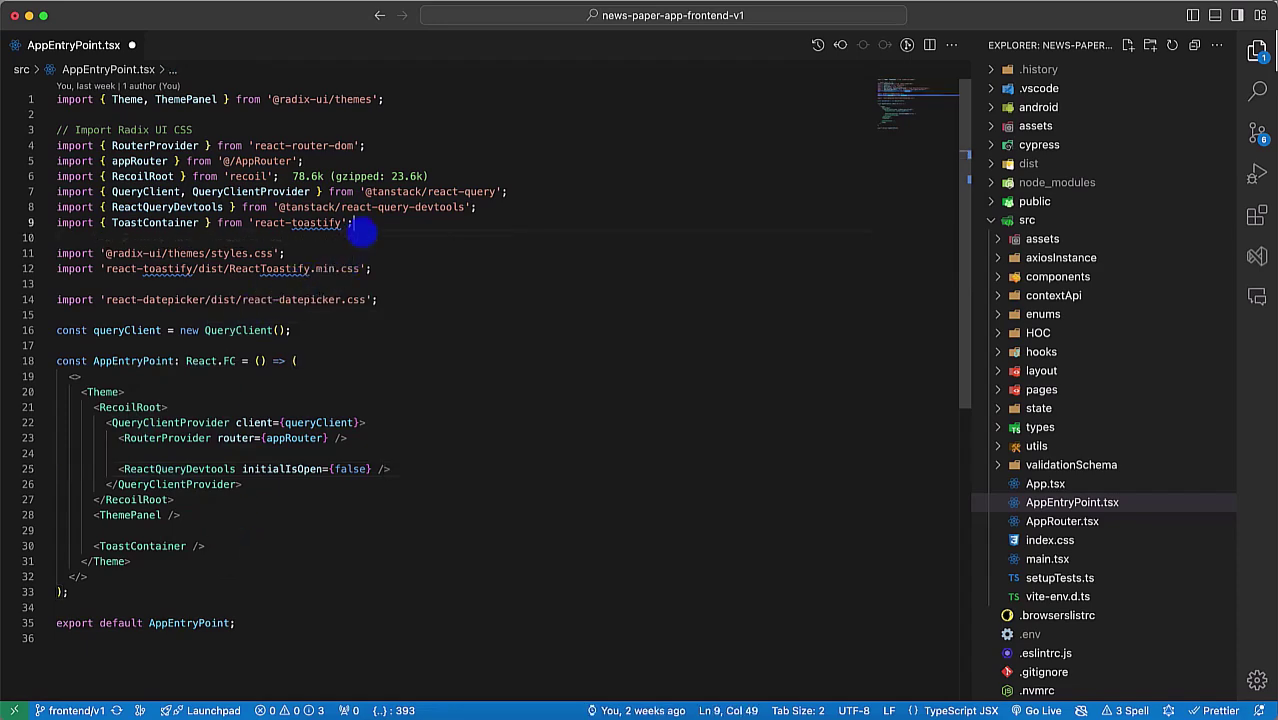
key("Return")
type("import {}")
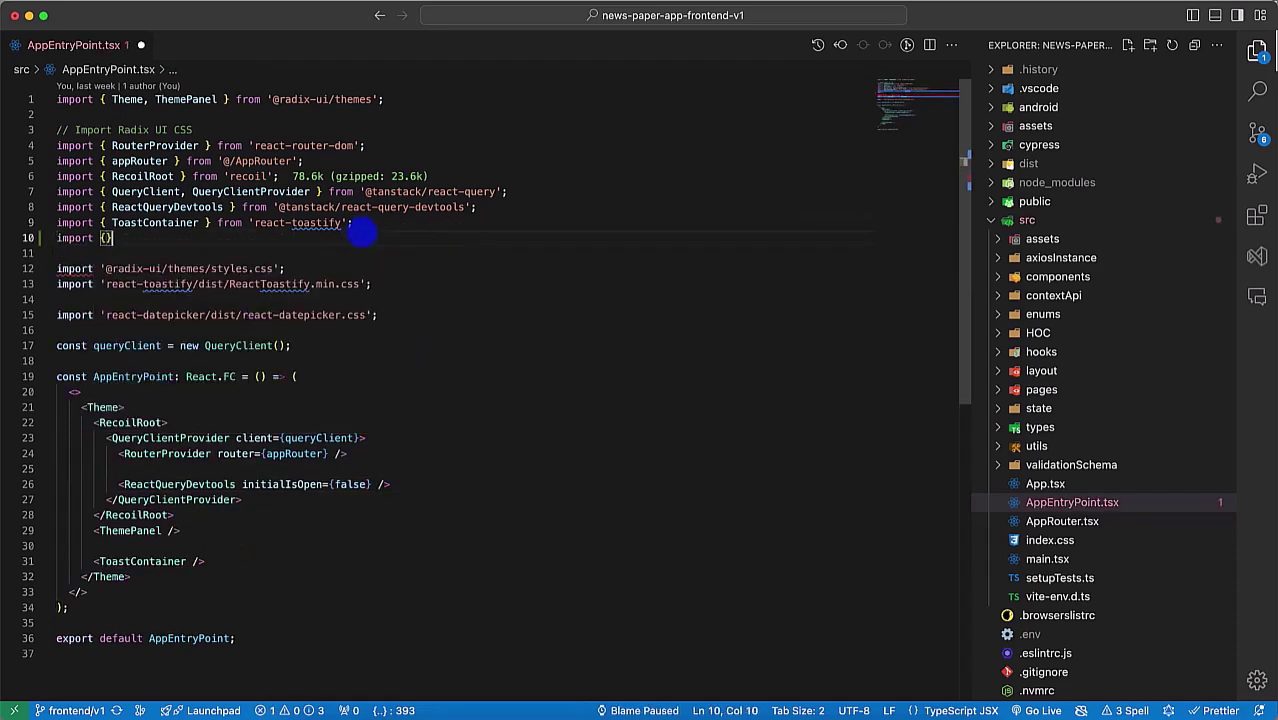
type(" from '")
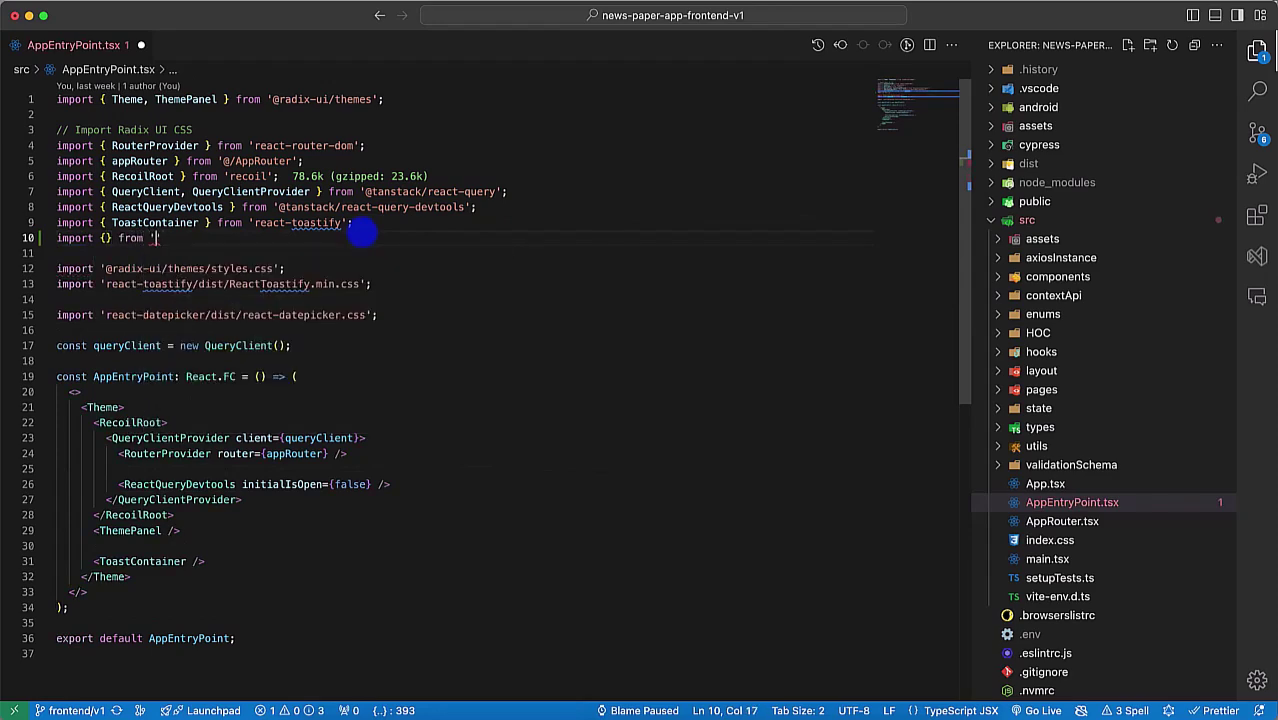
type("@ca")
key("Down")
key("Down")
key("Down")
key("Down")
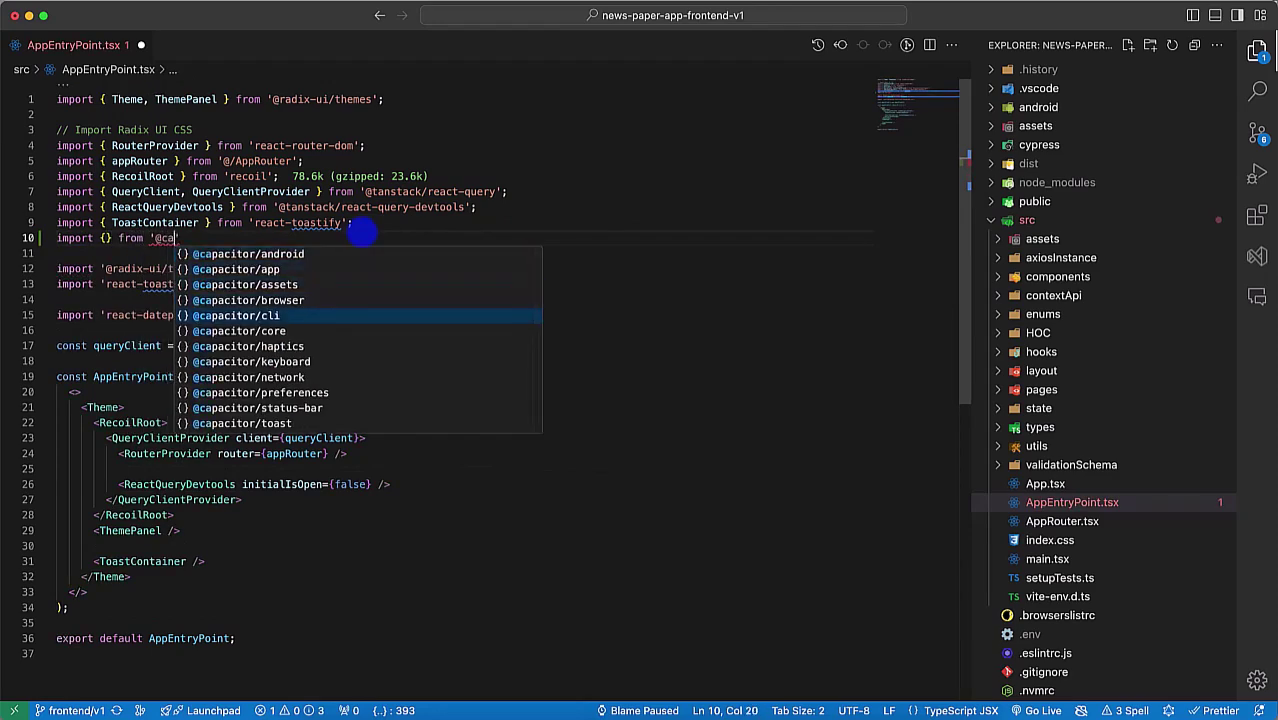
key("Down")
key("Return")
key("super+Left")
key("Right")
key("Right")
key("Right")
key("Right")
key("Right")
key("Right")
key("Right")
key("Right")
key("Left")
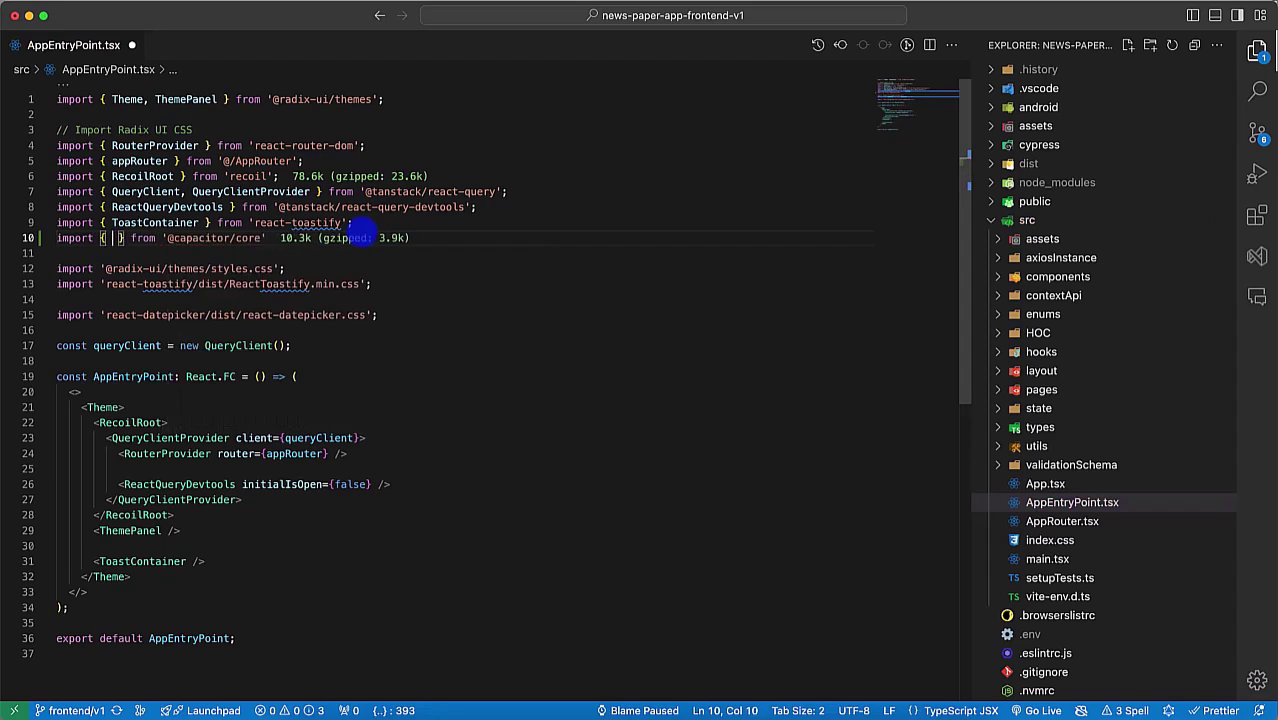
Step: Fill the import braces with Capacitor from the suggestions
type("Cap")
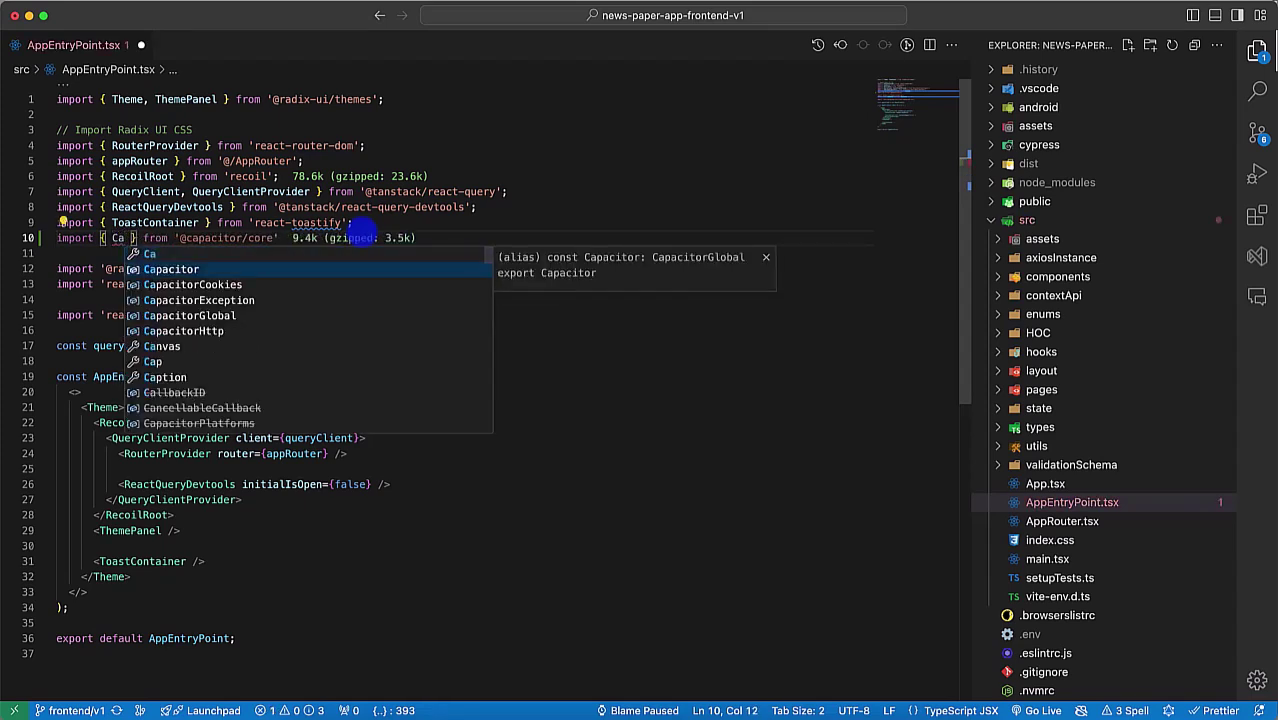
key("Return")
type(", ")
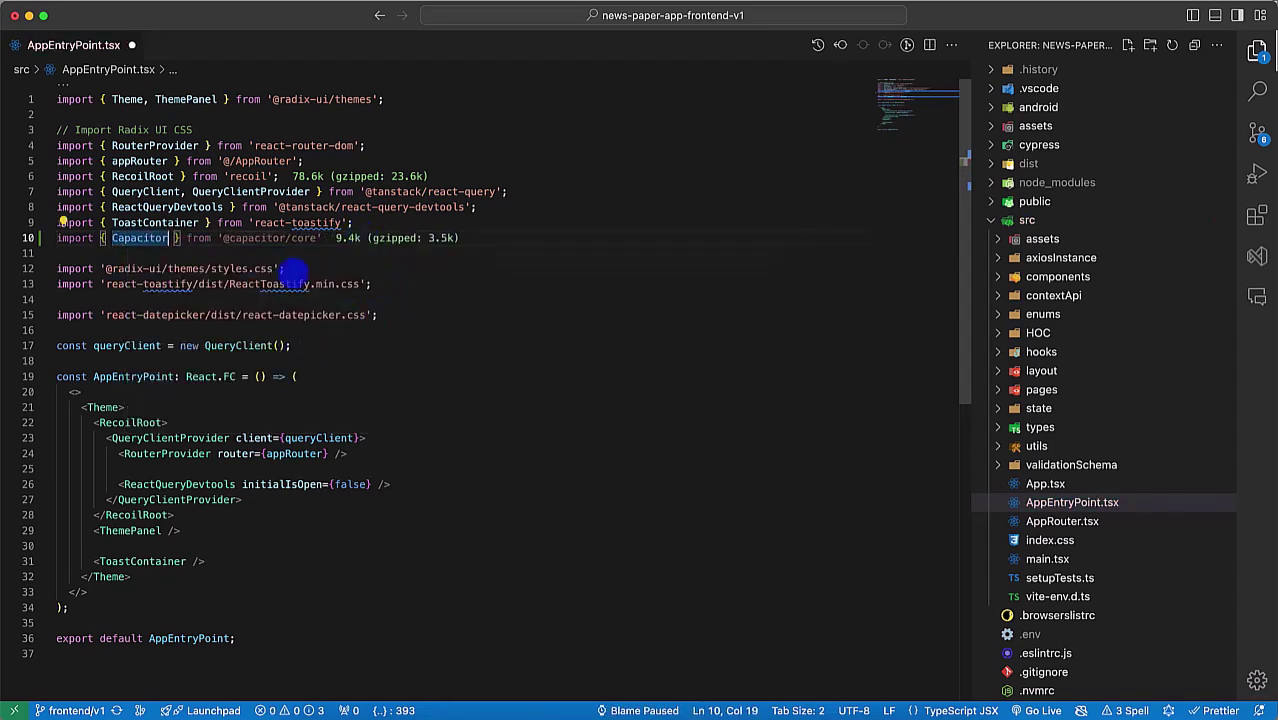
type("g")
key("BackSpace")
key("BackSpace")
key("BackSpace")
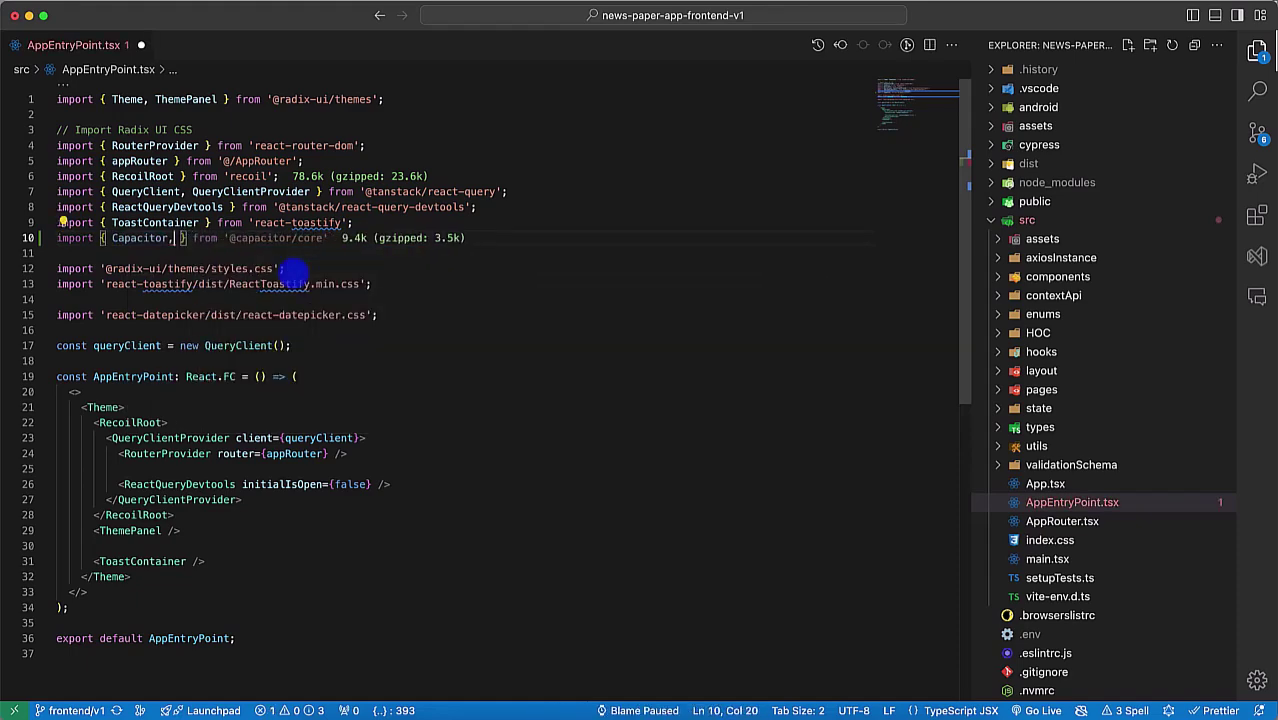
key("alt+shift+Left")
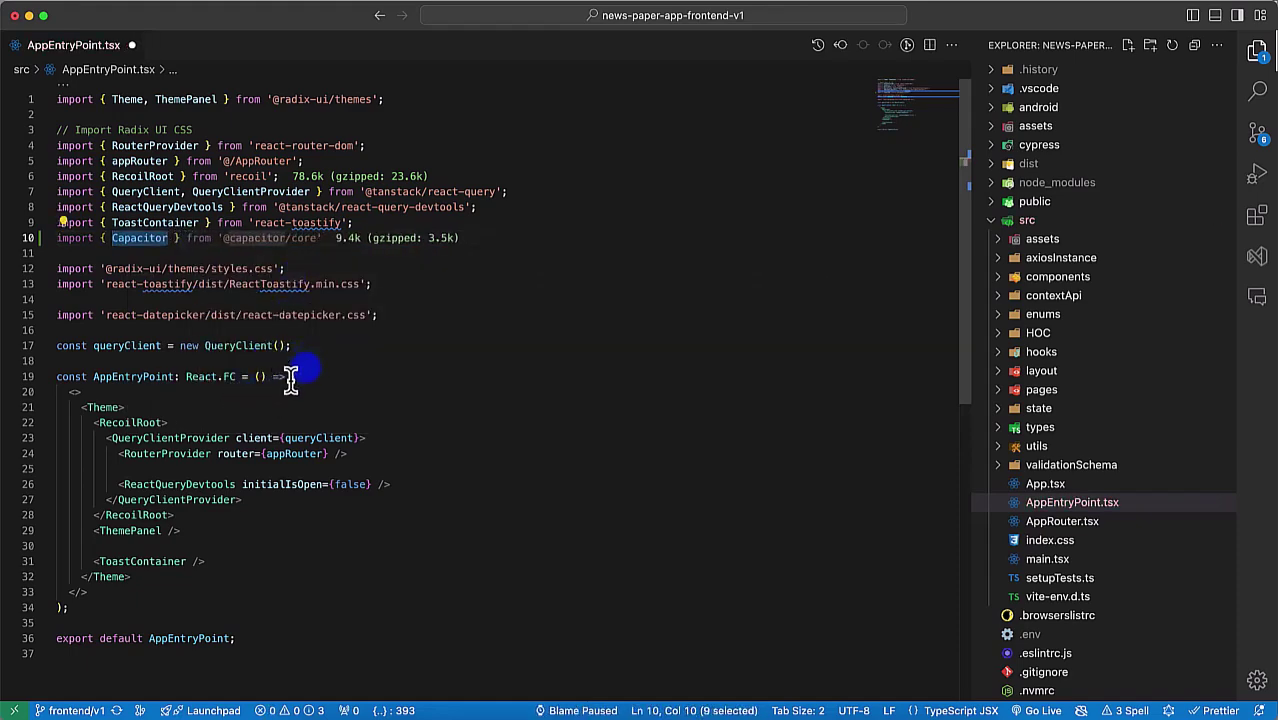
Step: Start a const line below the queryClient line, then undo it
left_click(300, 350)
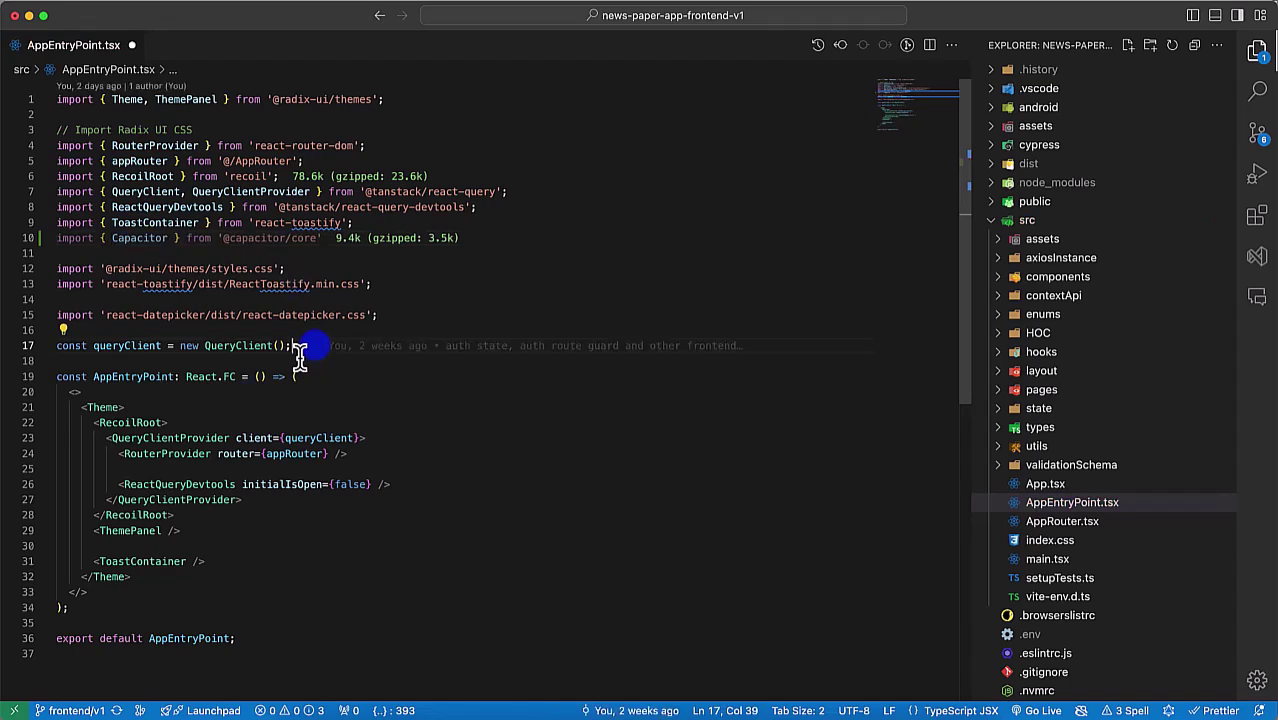
key("Return")
key("Return")
type("const")
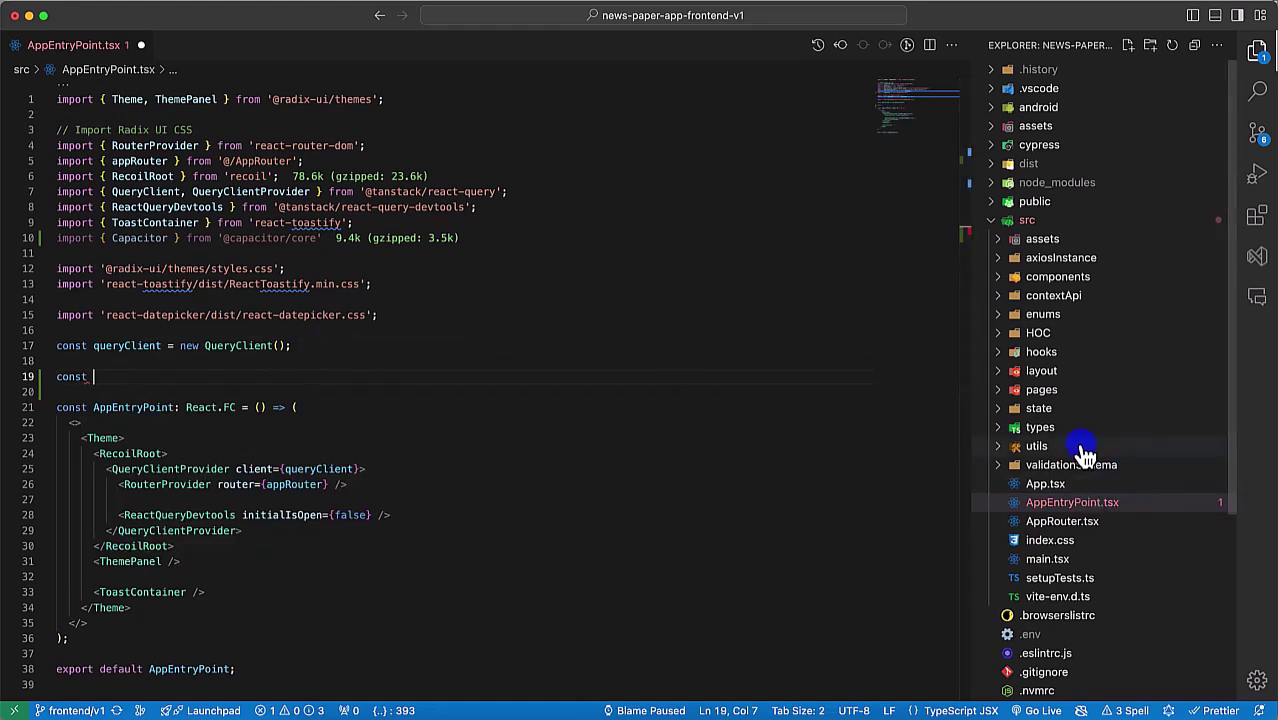
key("ctrl+z")
key("ctrl+z")
key("ctrl+z")
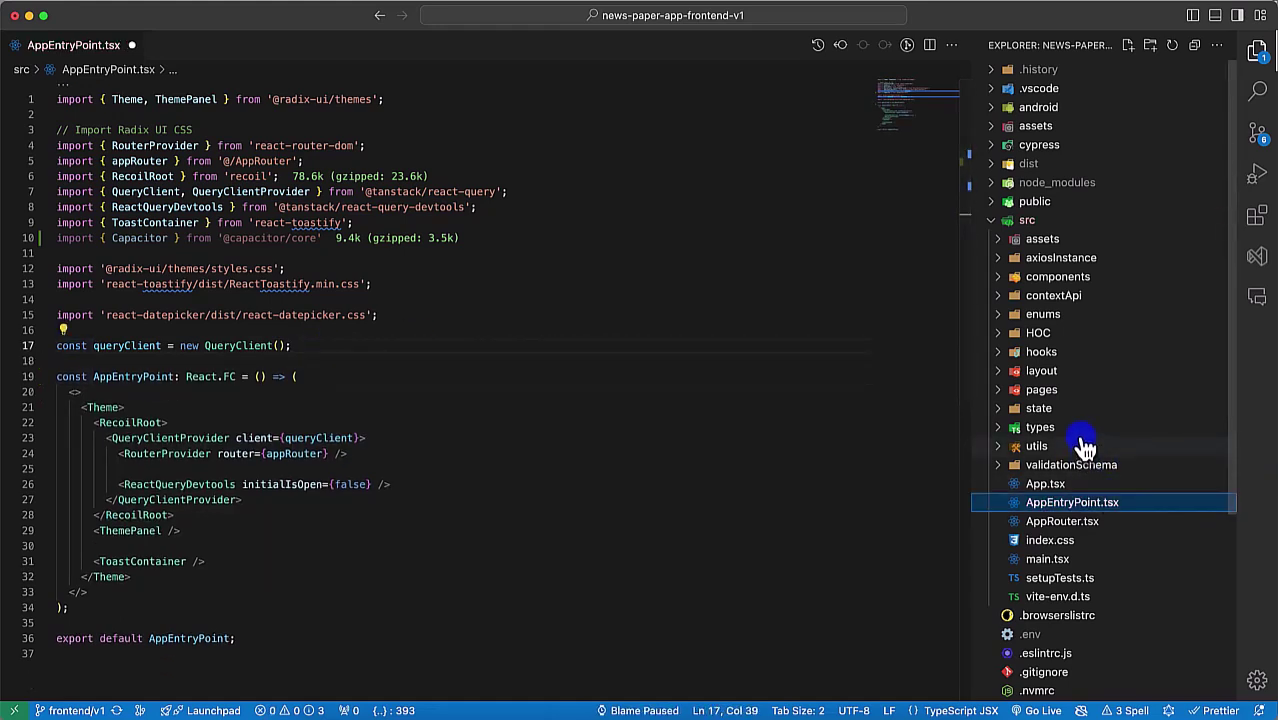
Step: Create a new file capacitorApis/index.ts inside utils/constants
left_click(1085, 447)
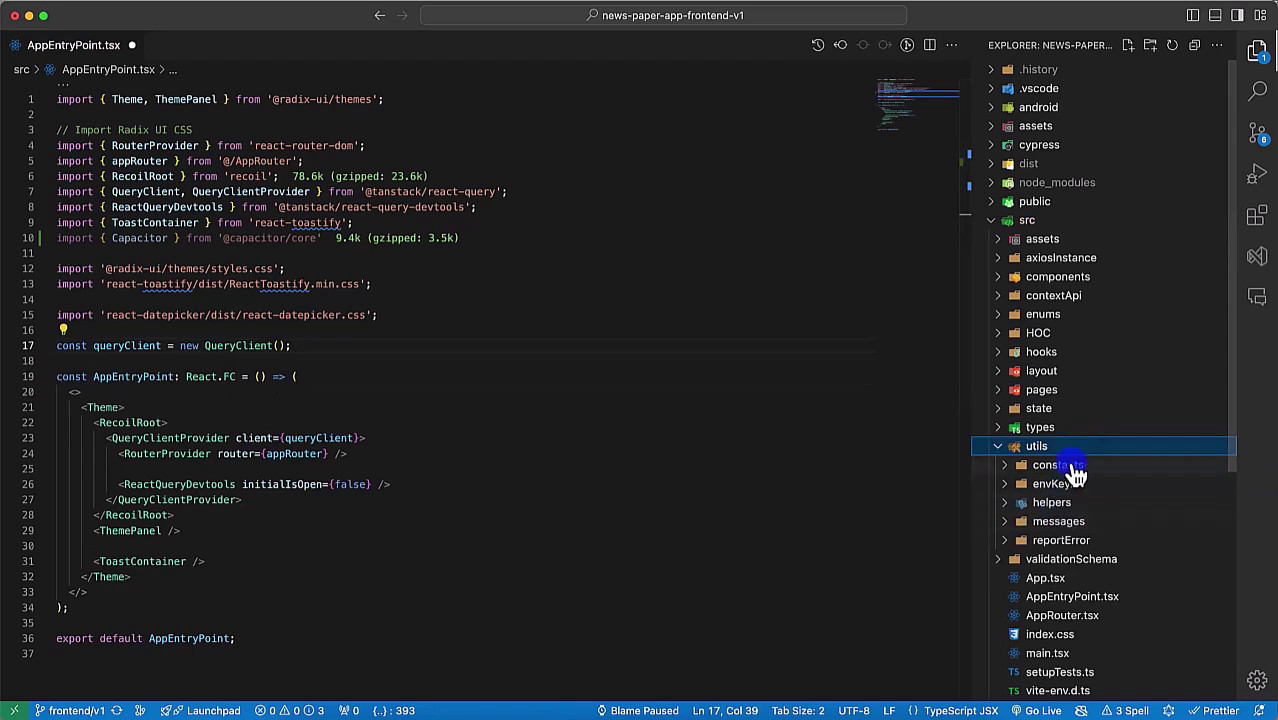
left_click(1075, 470)
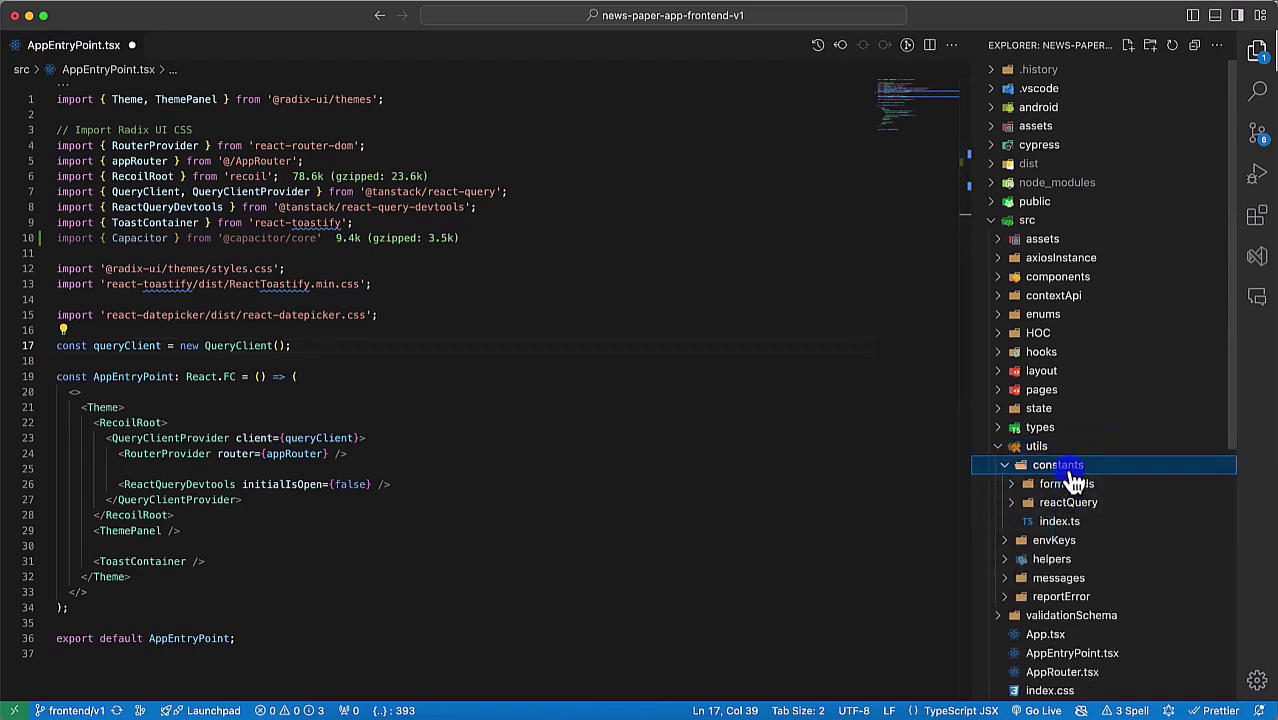
right_click(1073, 476)
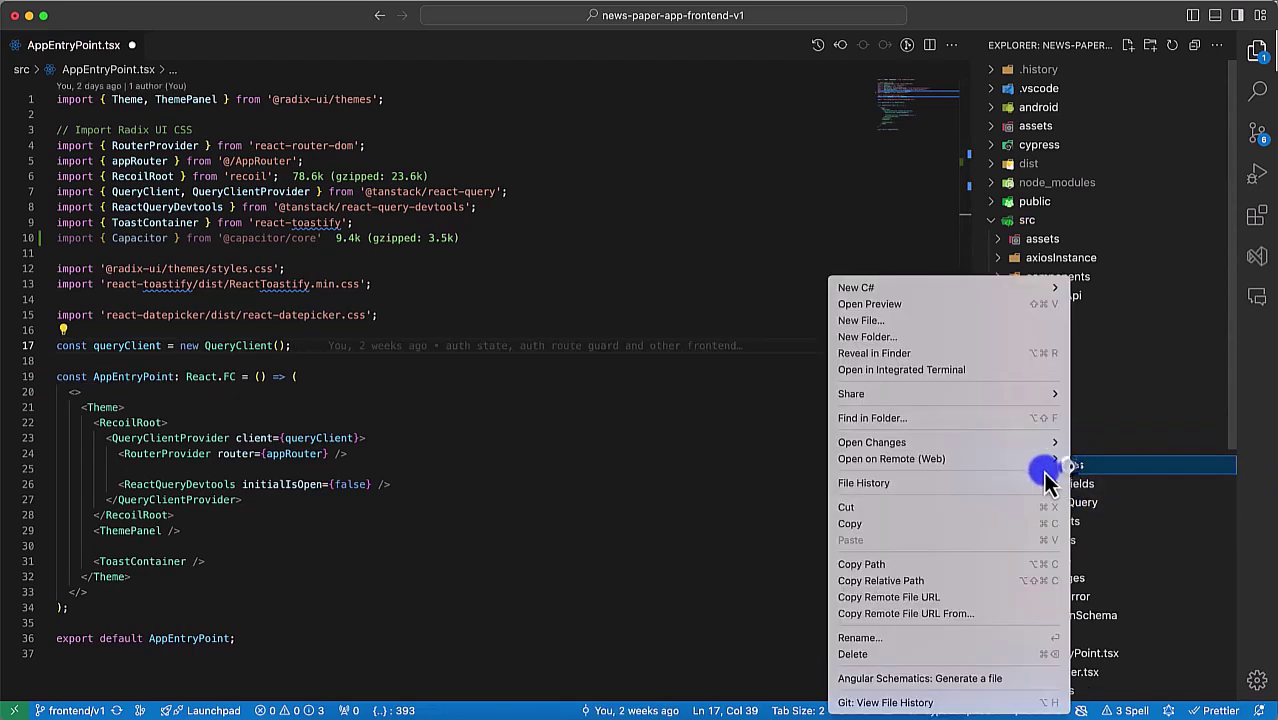
left_click(938, 326)
type("capacitorApis/index")
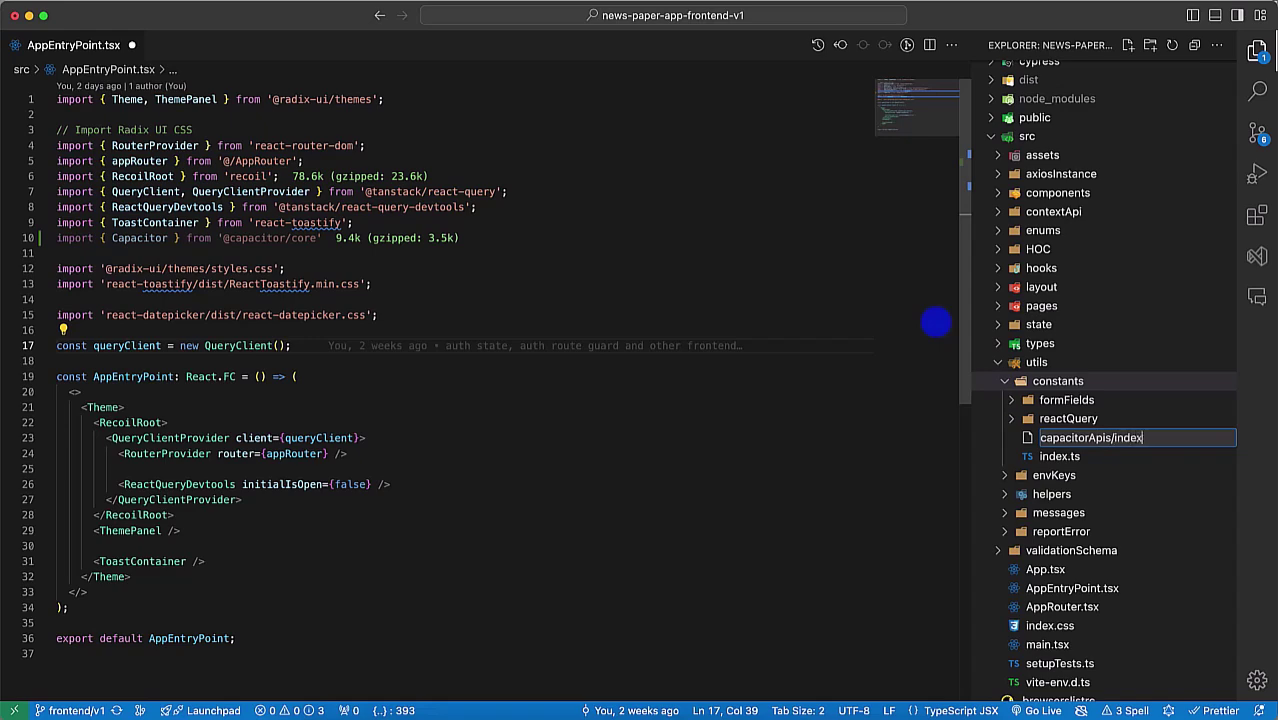
type(".ts")
key("Return")
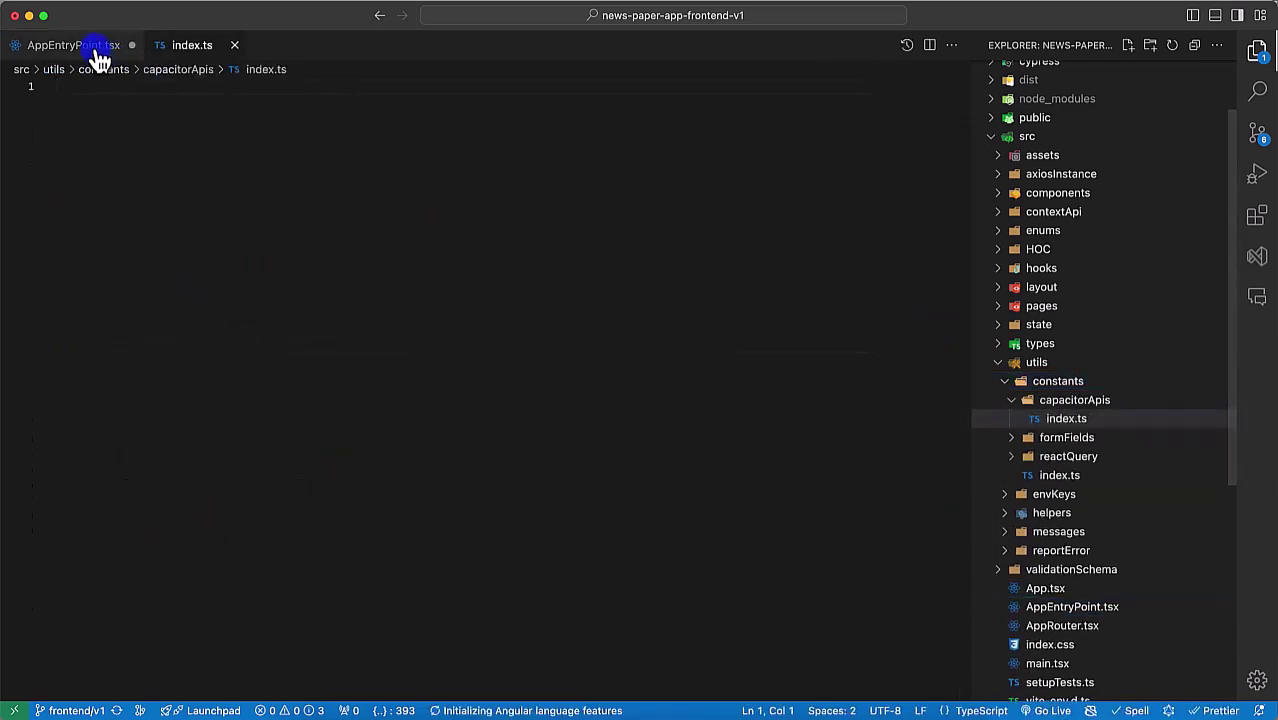
Step: Paste the Capacitor import from AppEntryPoint.tsx into the new index.ts
left_click(98, 47)
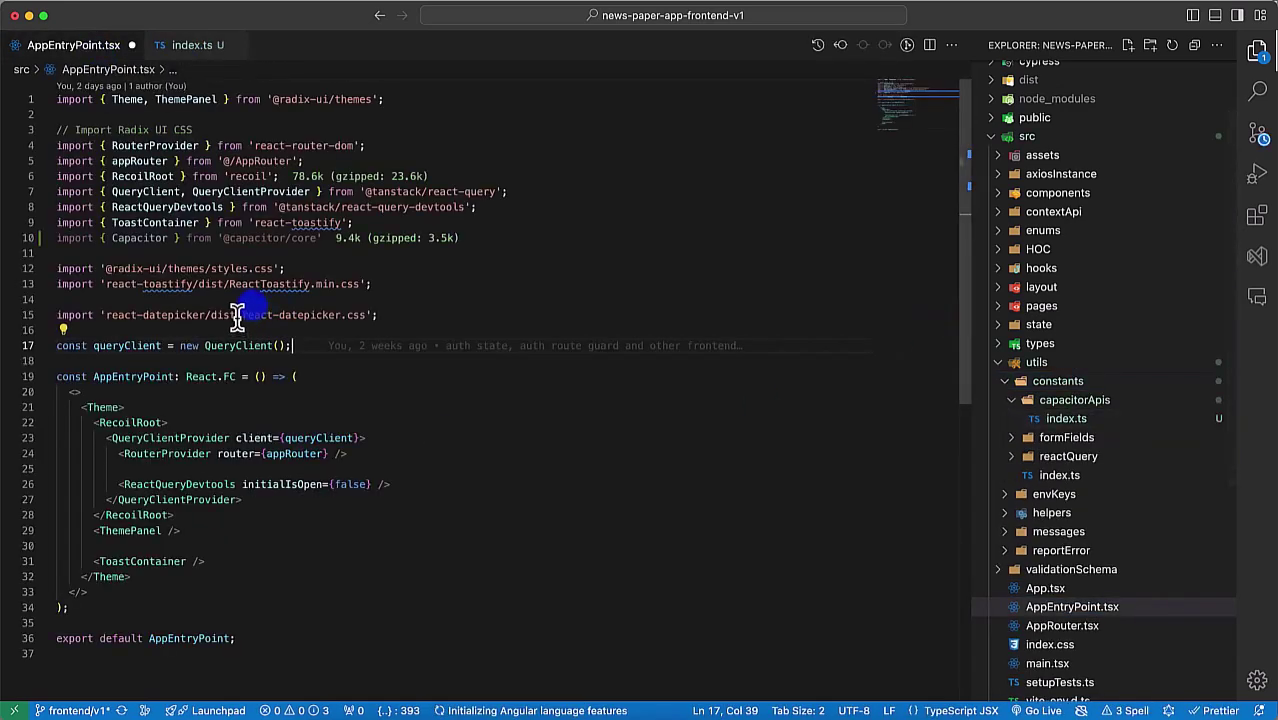
left_click(190, 45)
type("import { Capacitor } from '@capacitor/core'")
double_click(140, 88)
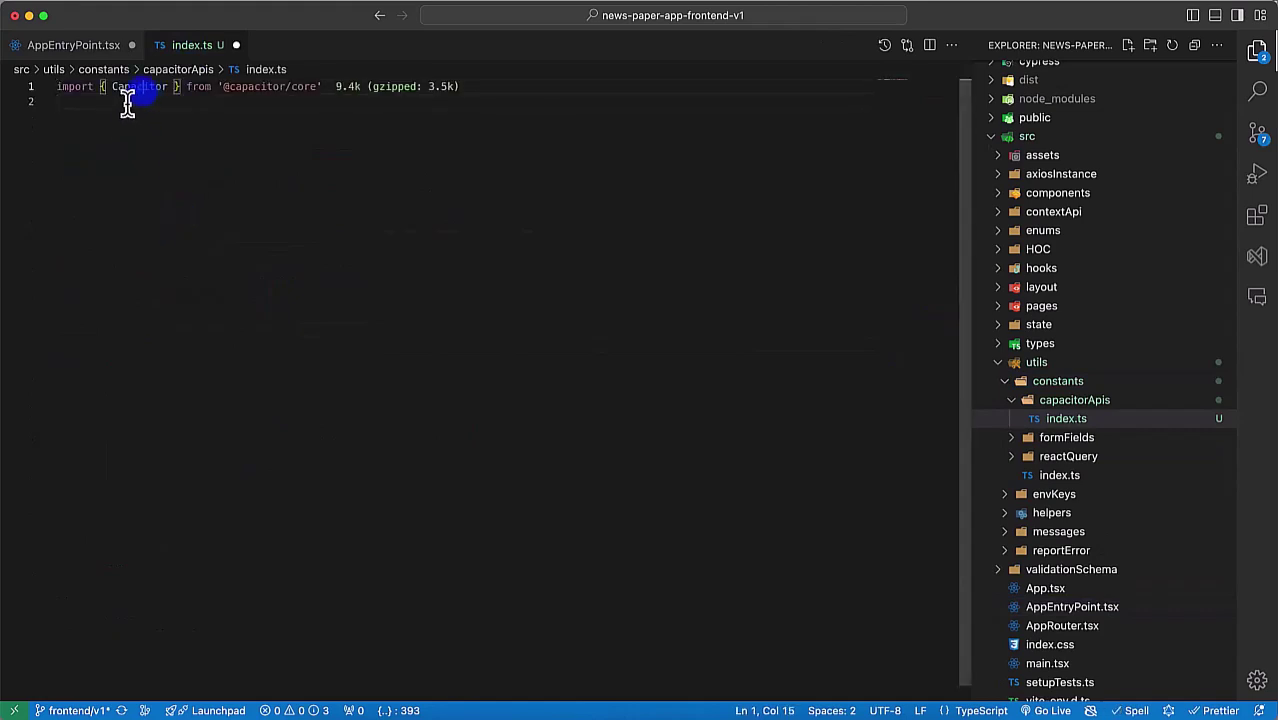
left_click(125, 195)
Step: Write export const isCapAndroid = Capacitor.getPlatform() === 'android'
type("export const")
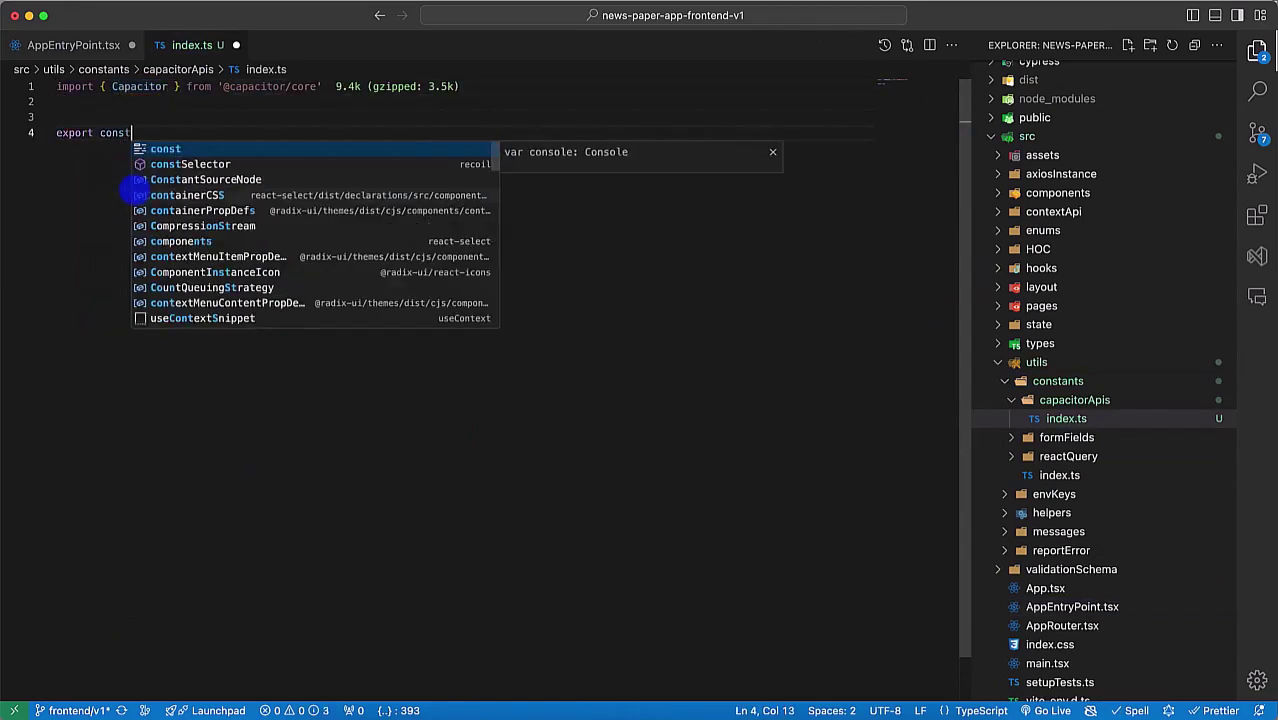
type(" isCa")
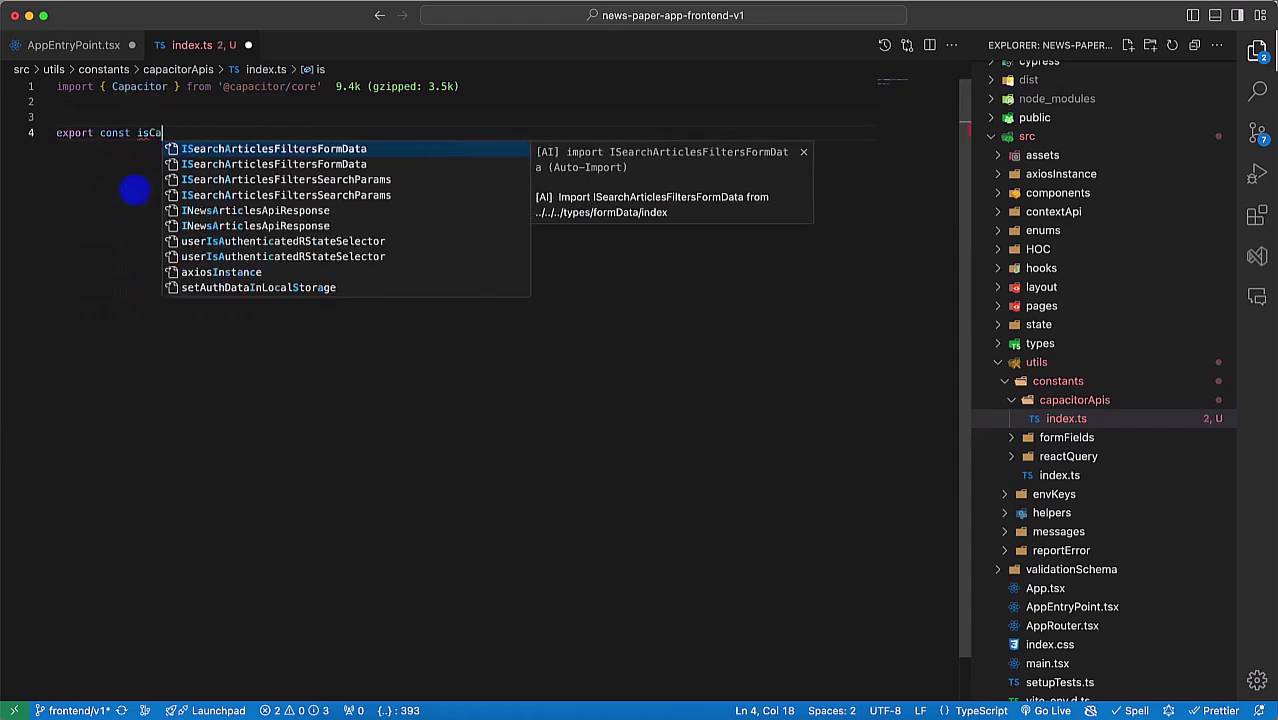
type("pAndroid")
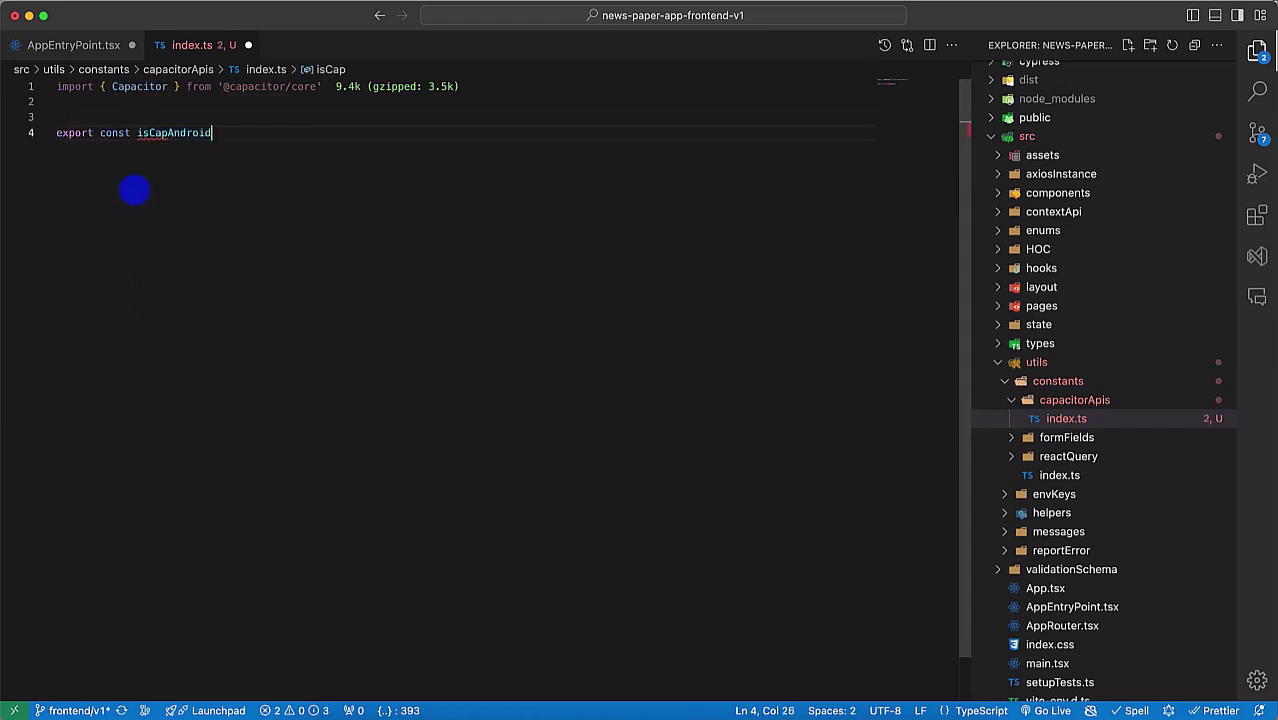
type(" = Capacitor.ge")
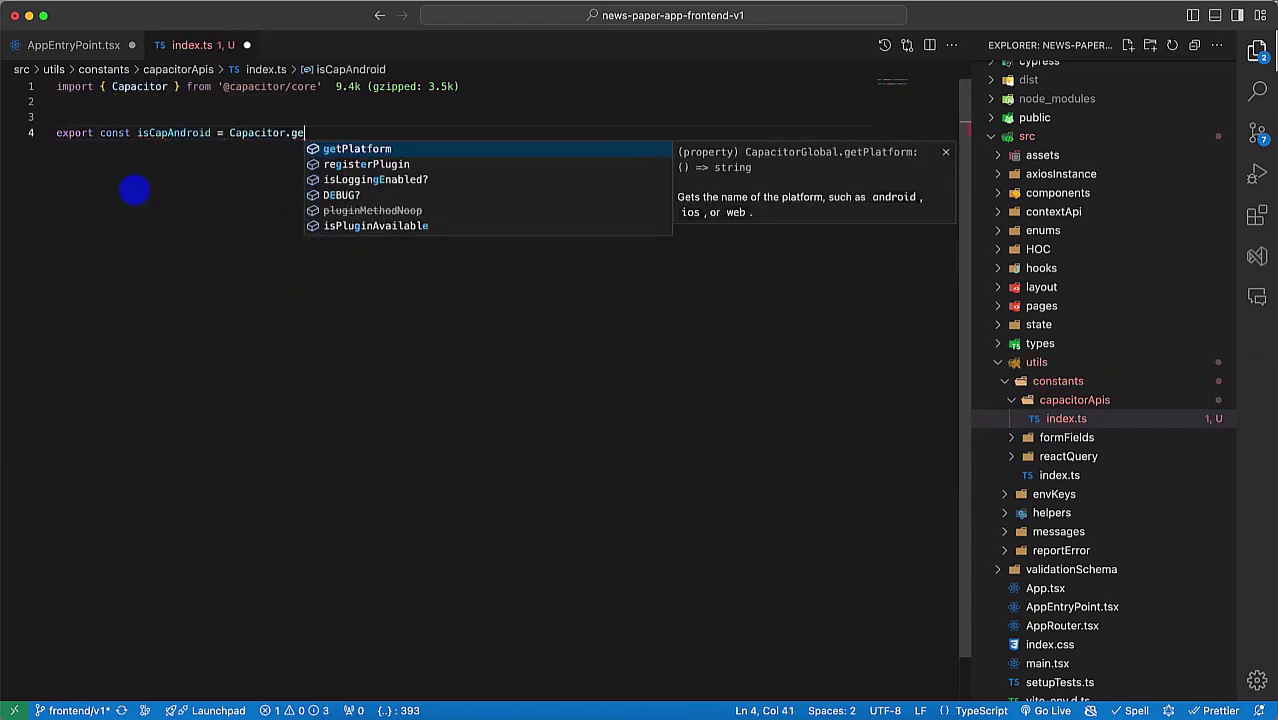
type("tPlatform() === '")
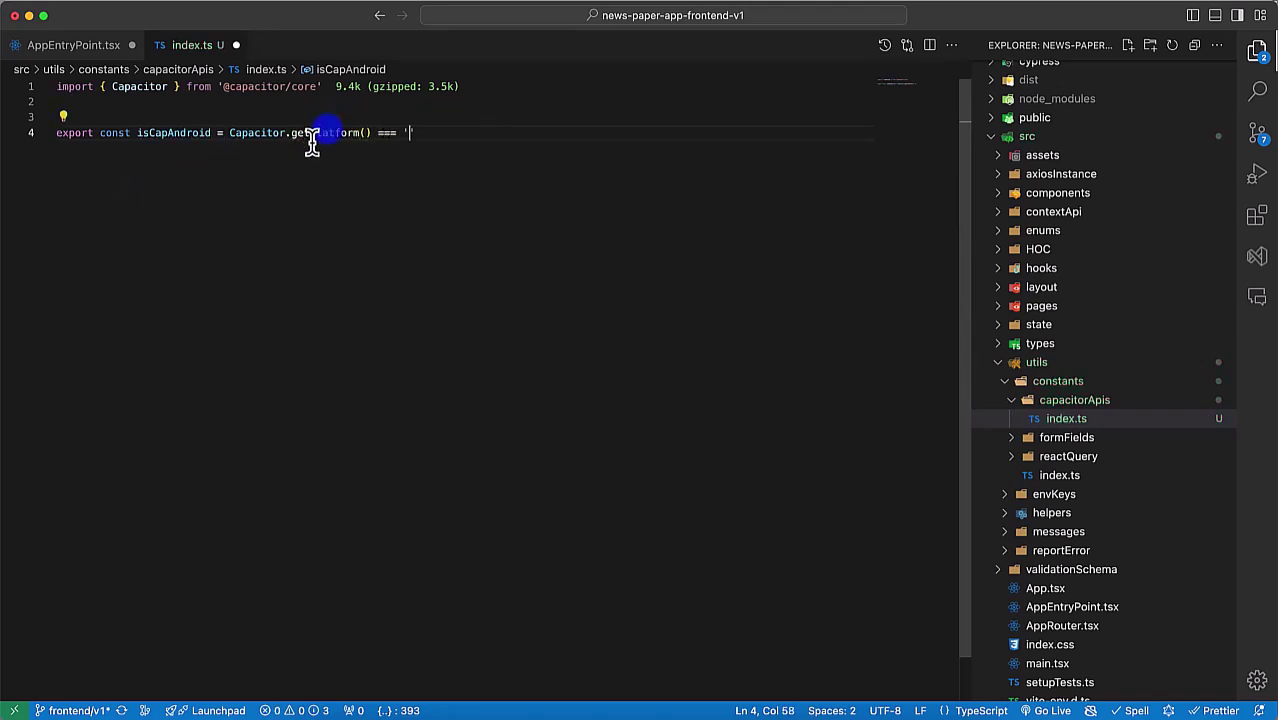
mouse_move(312, 138)
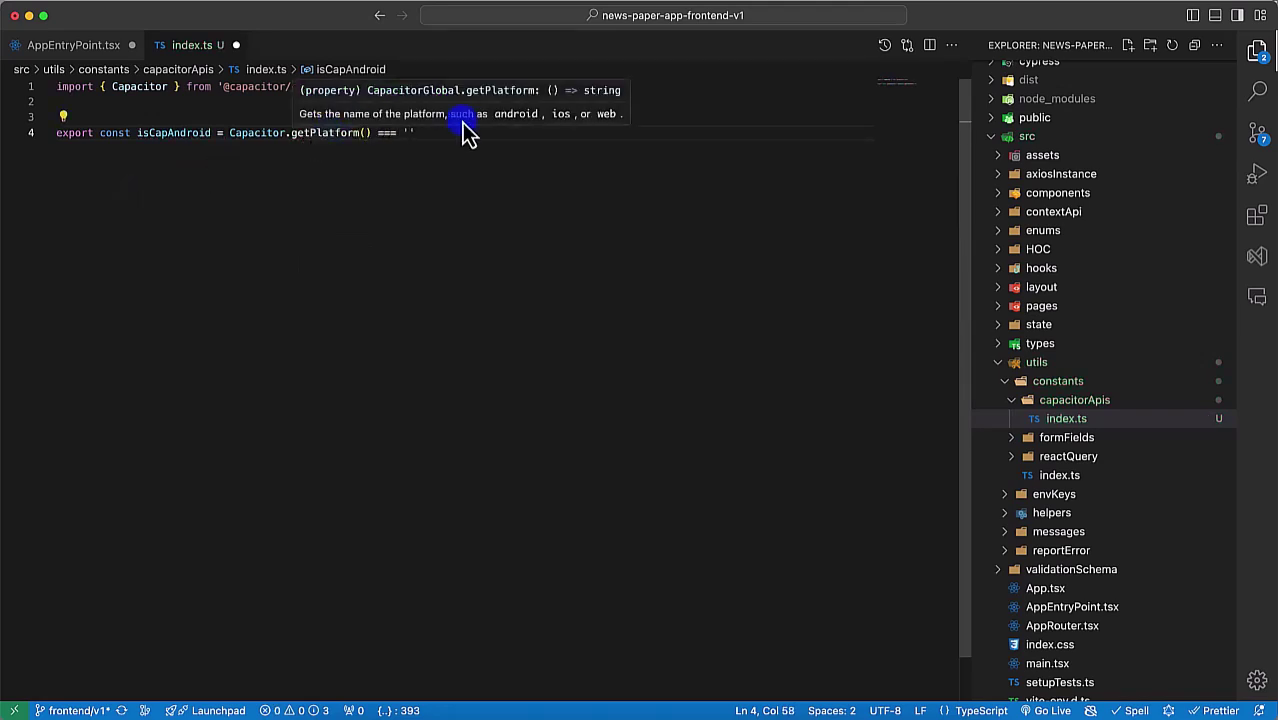
double_click(516, 114)
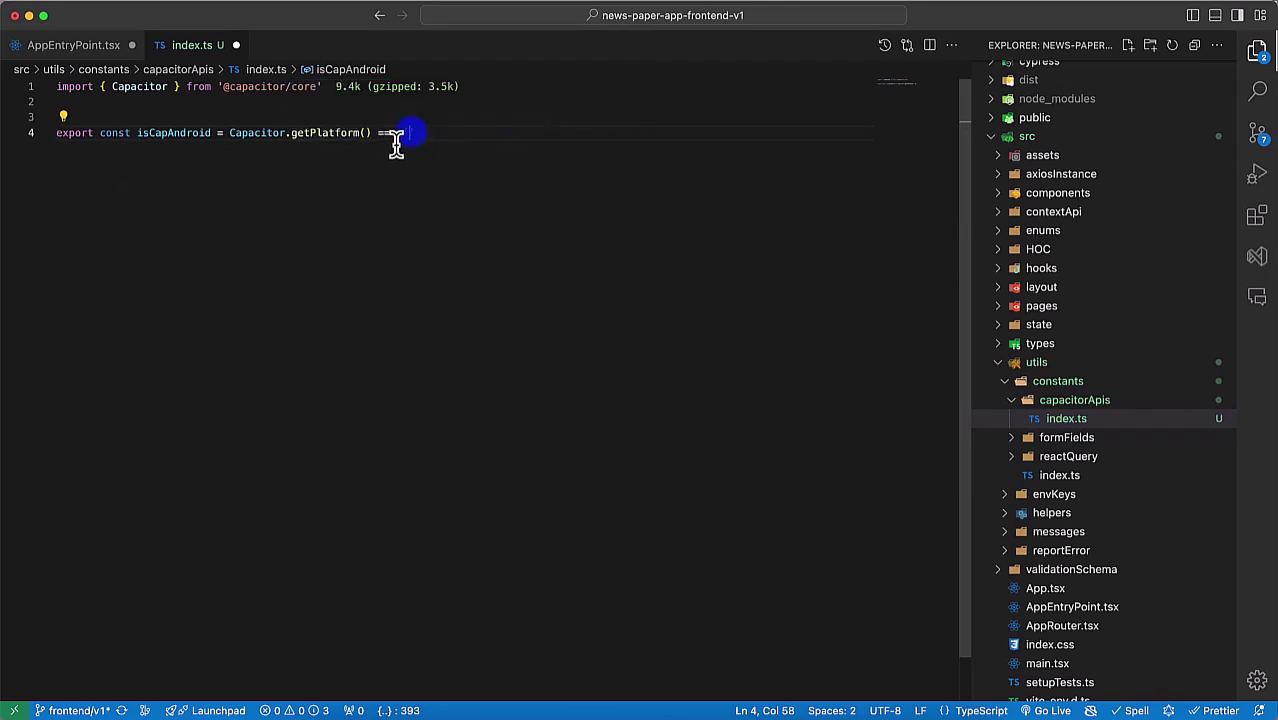
type("android")
Step: Try a Capacitor.addListener call on a new line, then undo it
double_click(256, 146)
key("super+Right")
key("Return")
key("Return")
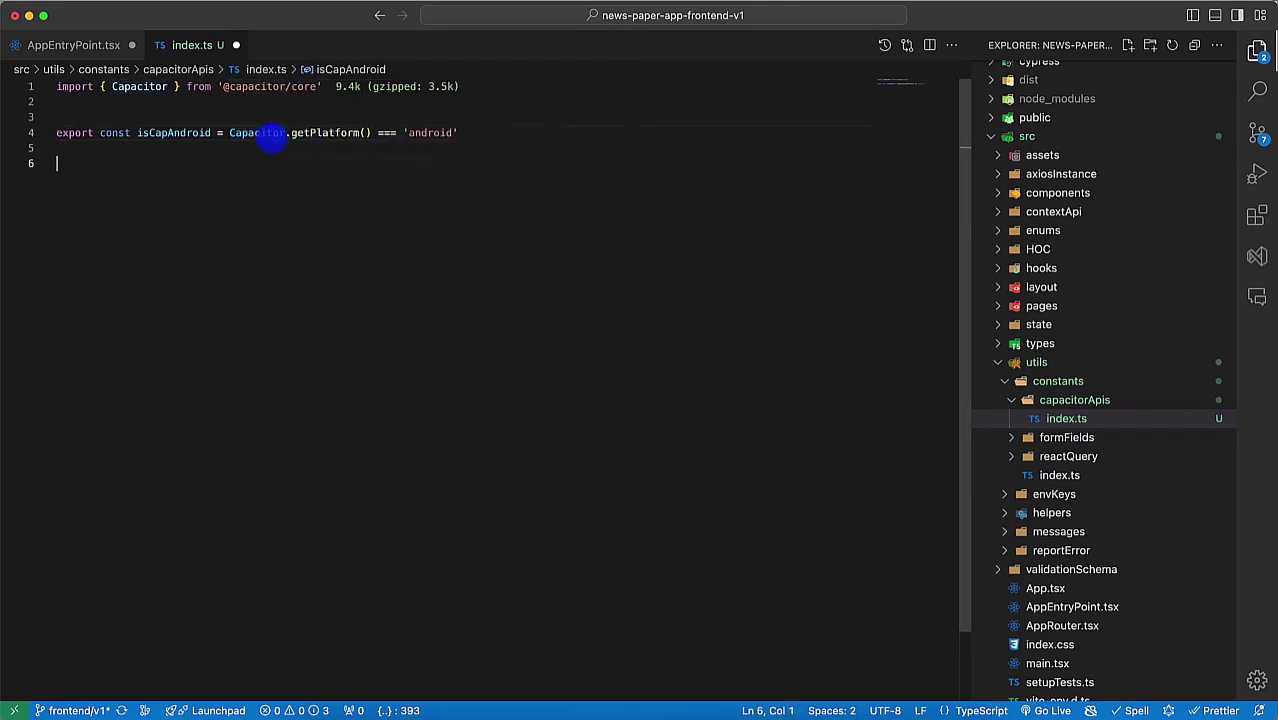
type("Capacitor.")
scroll(334, 294, "down", 2)
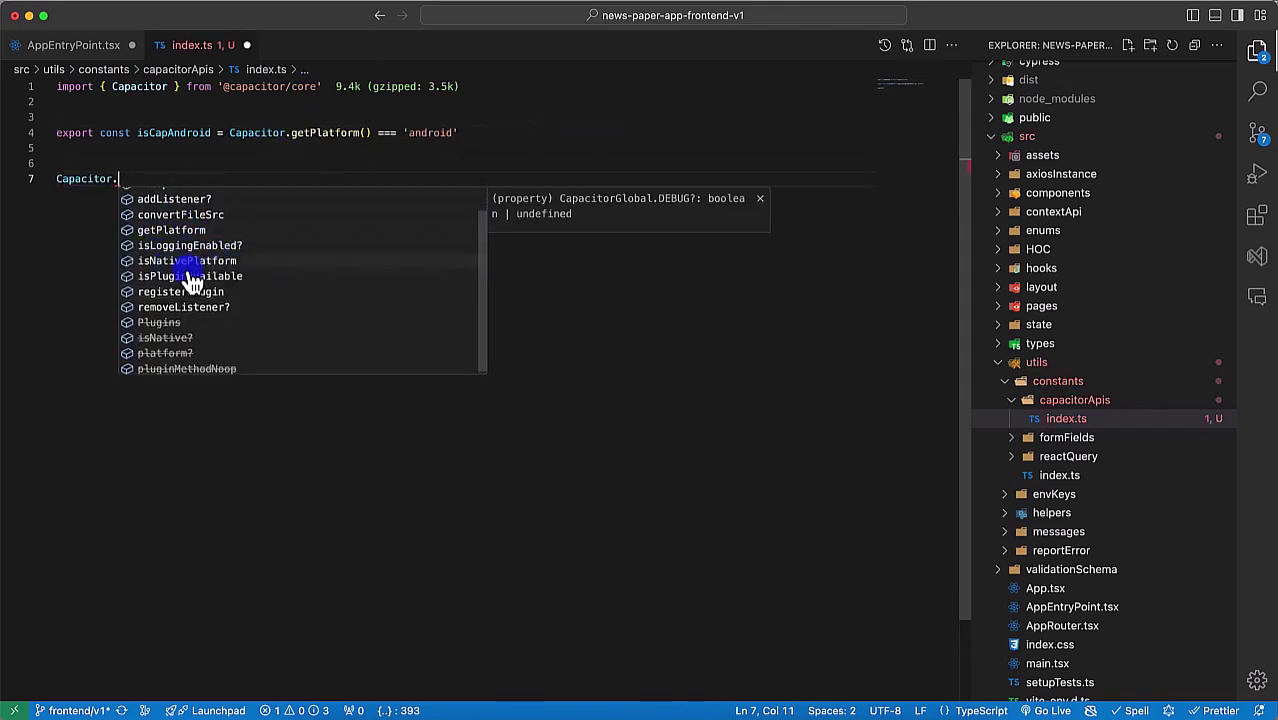
scroll(222, 337, "up", 2)
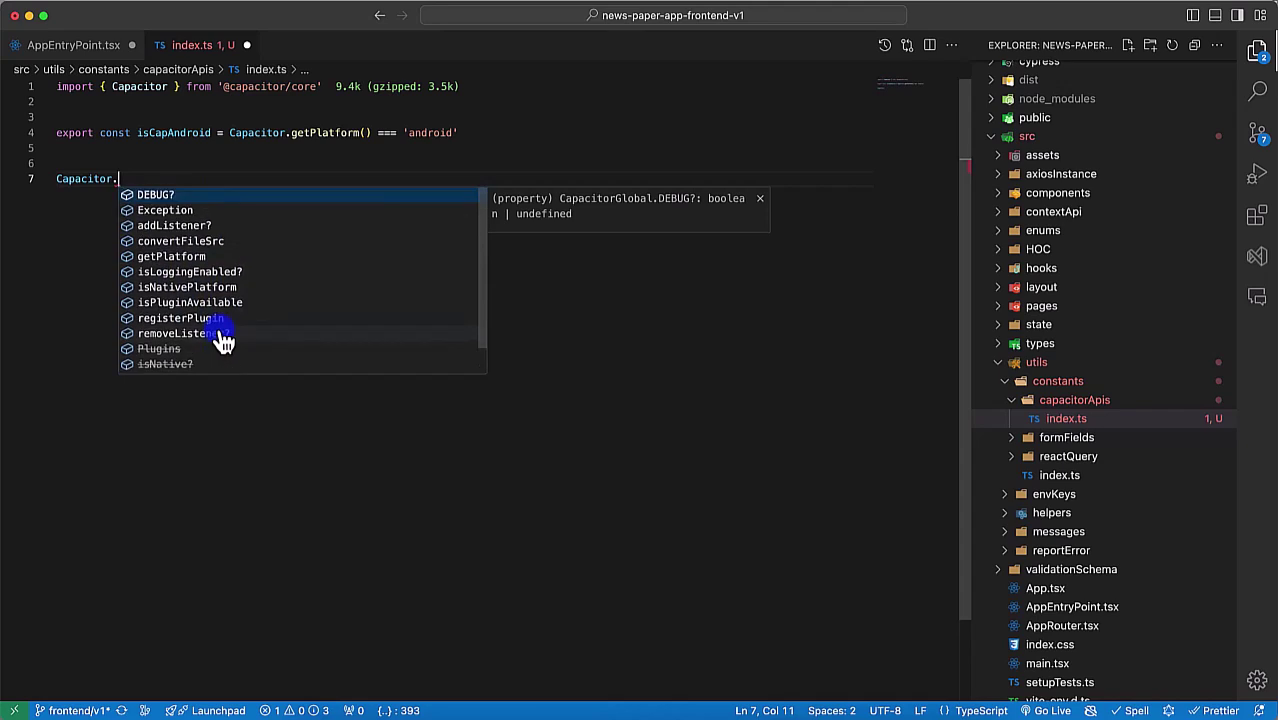
left_click(200, 230)
type("('")
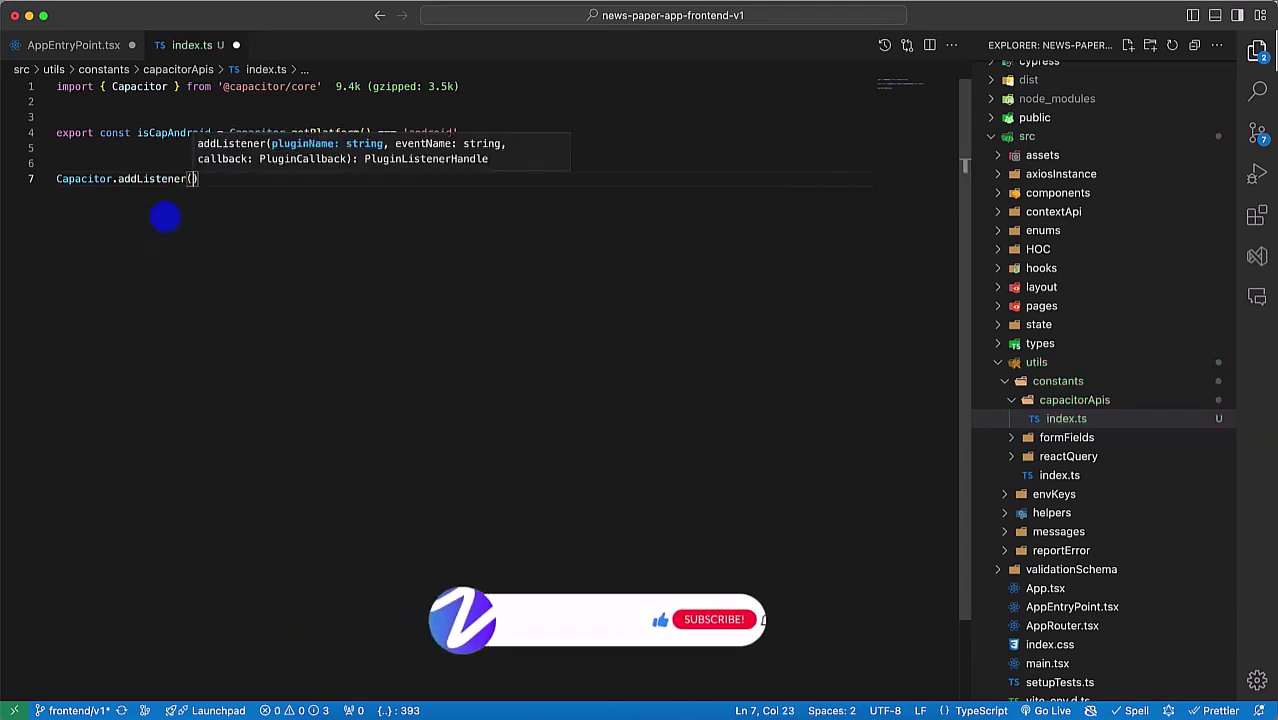
key("super+z")
key("super+z")
key("super+z")
key("super+z")
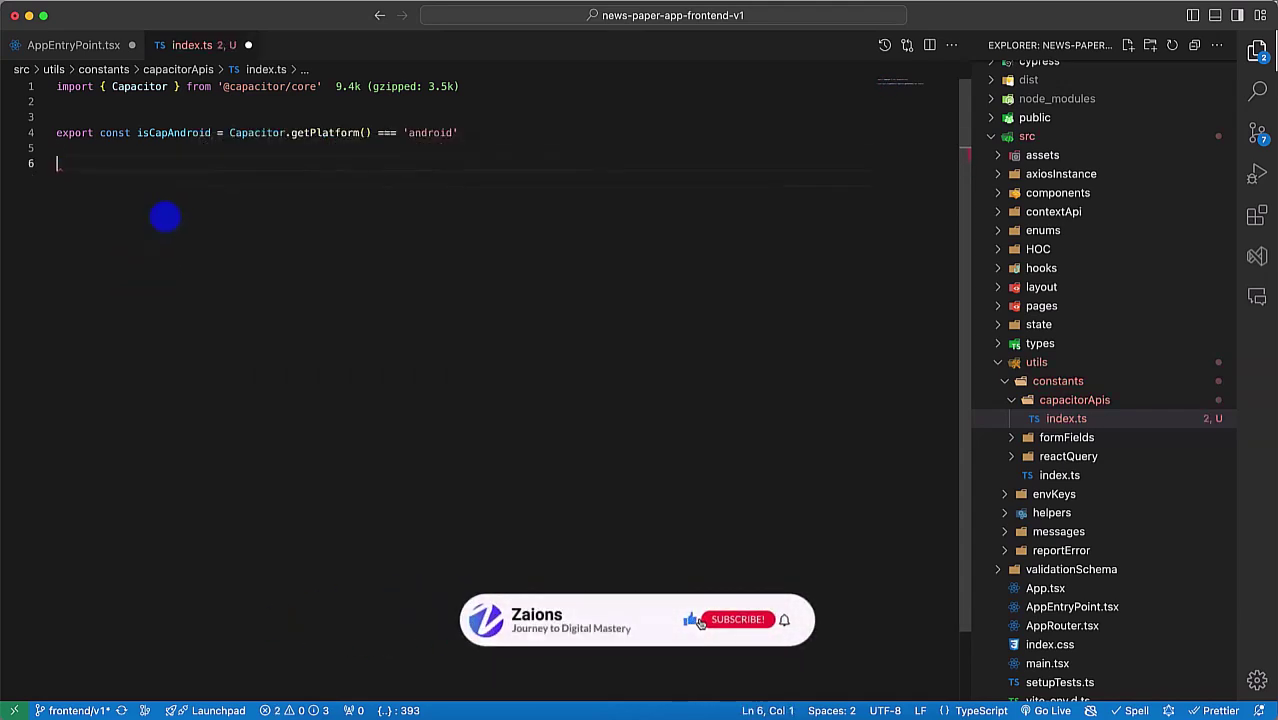
Step: Duplicate the isCapAndroid line and make a copy isCapIOS comparing to 'ios'
key("shift+alt+Down")
key("shift+alt+Down")
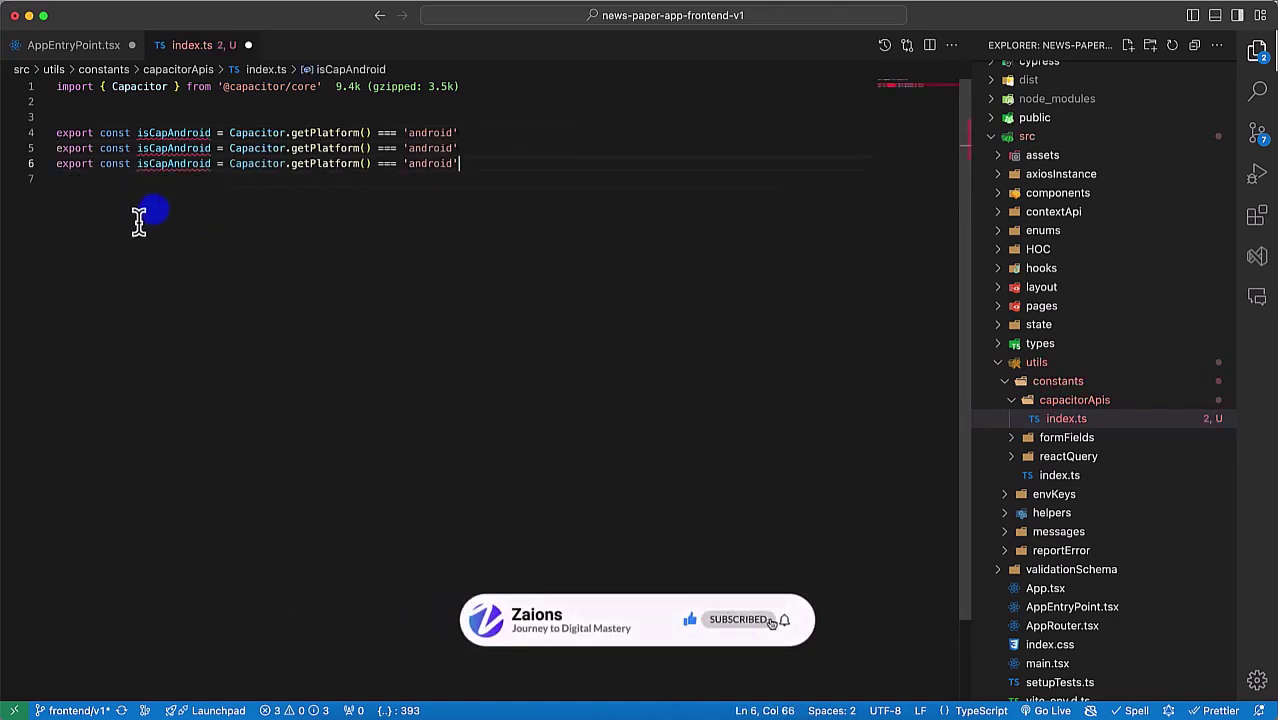
left_click(362, 716)
key("super+Tab")
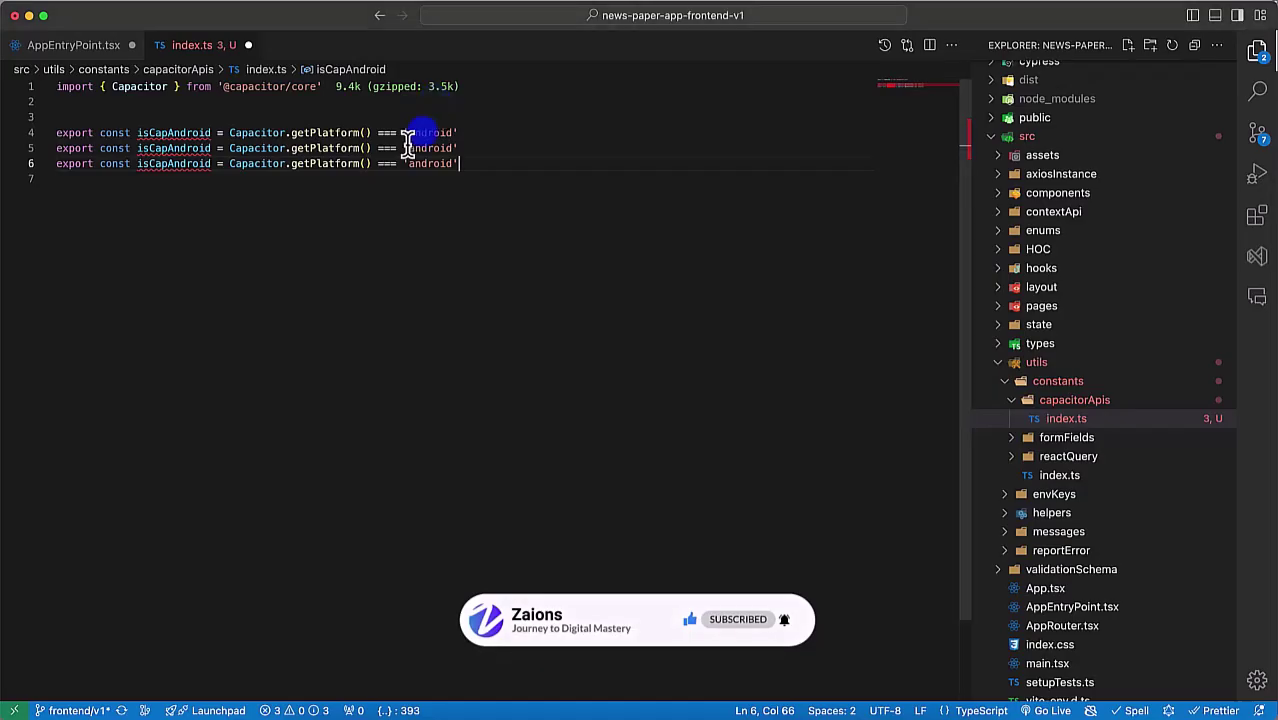
key("shift+alt+Right")
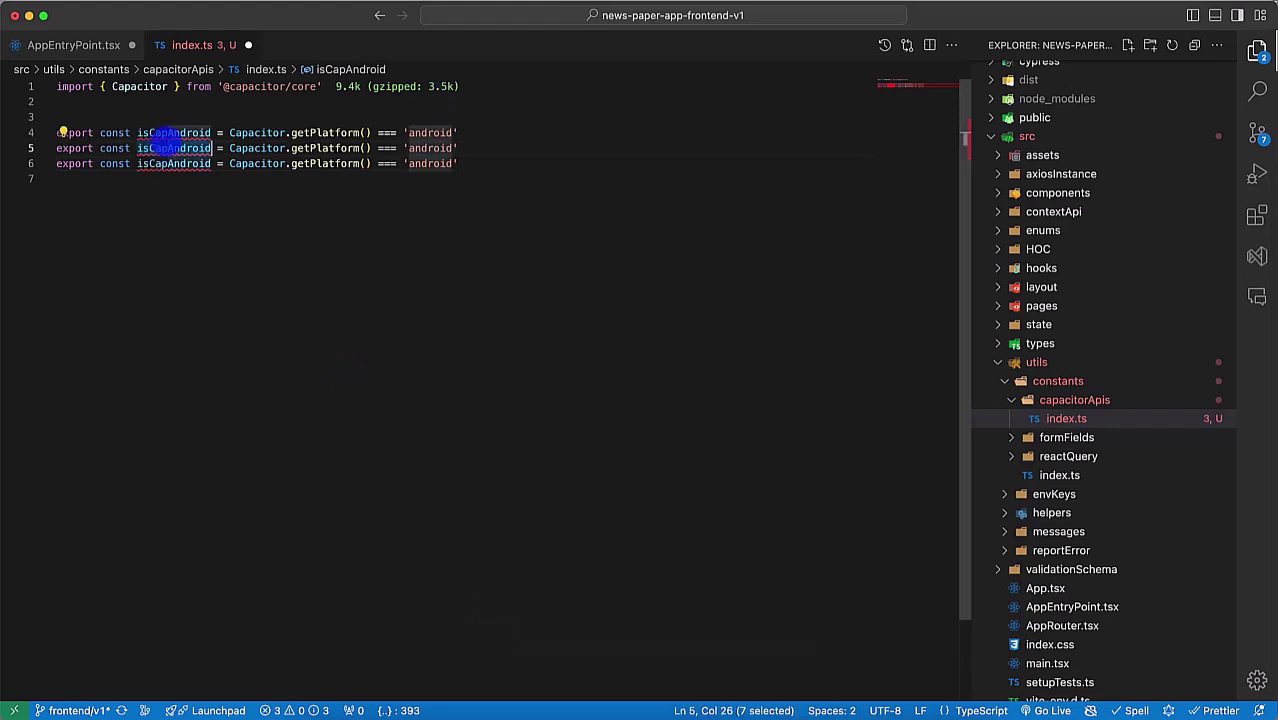
type("IOS")
key("Escape")
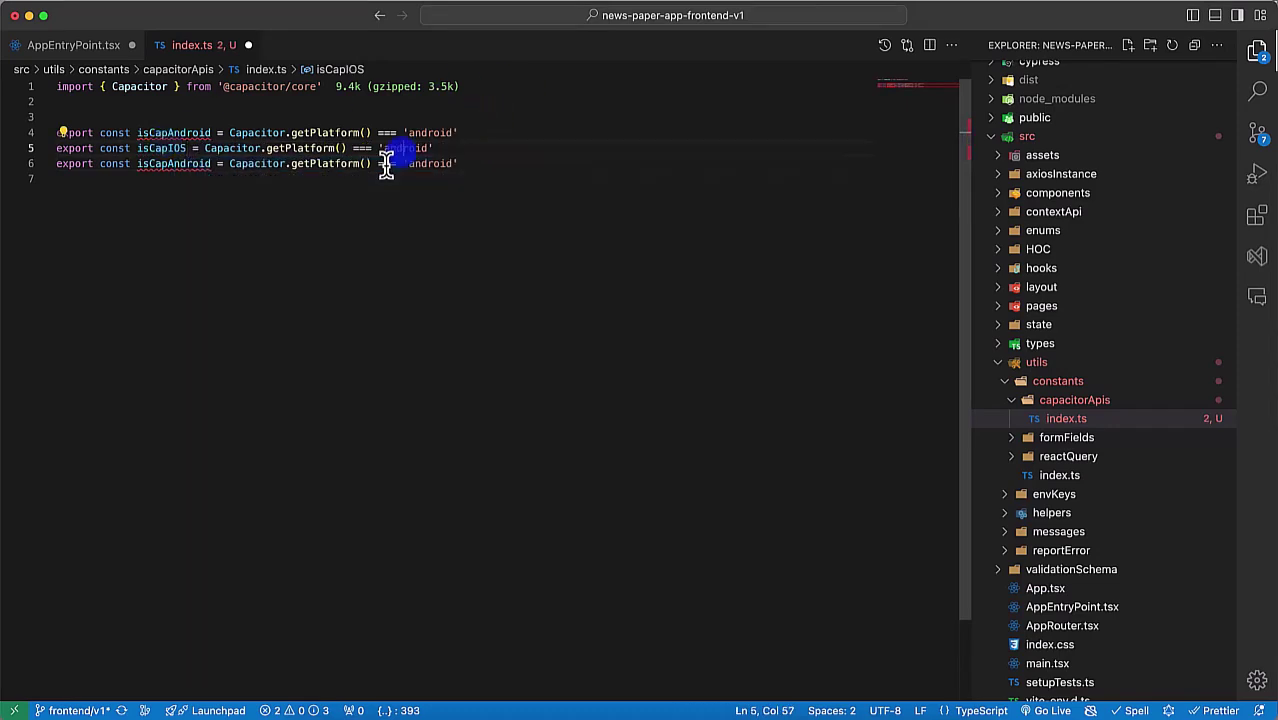
double_click(398, 148)
type("ios")
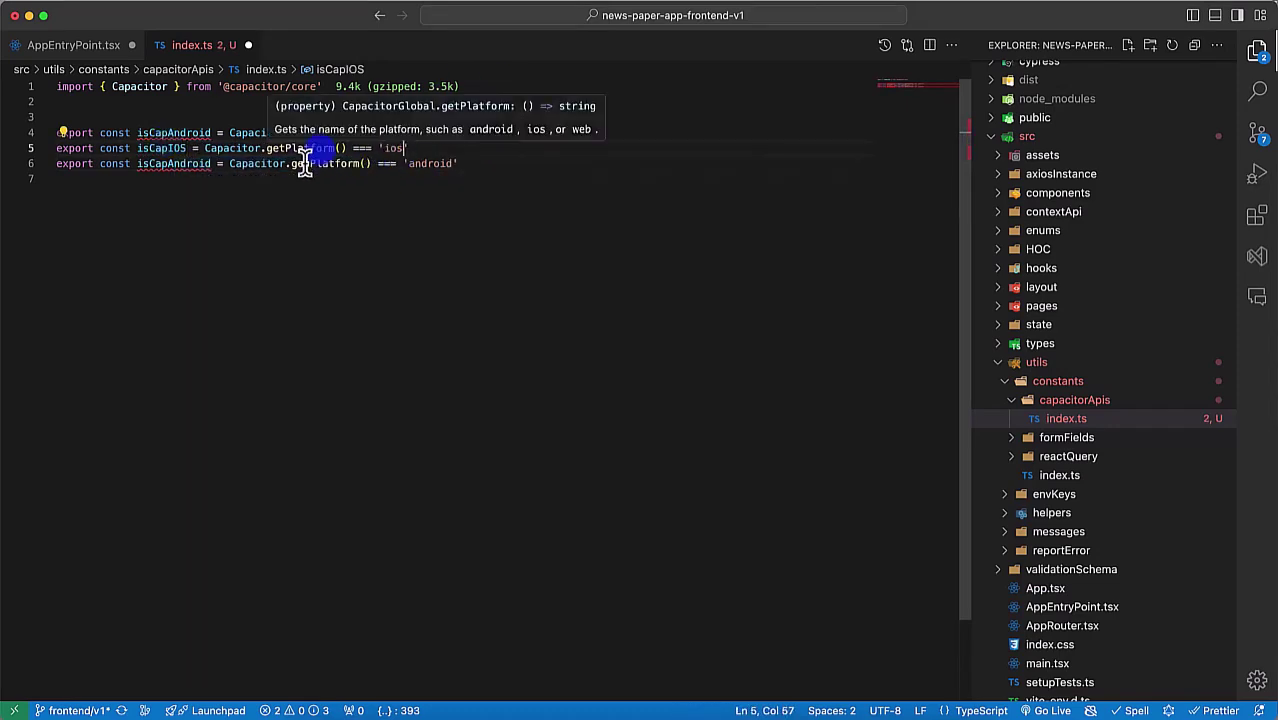
Step: Turn the third copy into isCapWeb comparing to 'web' and check all three values
left_click(173, 163)
key("shift+alt+Right")
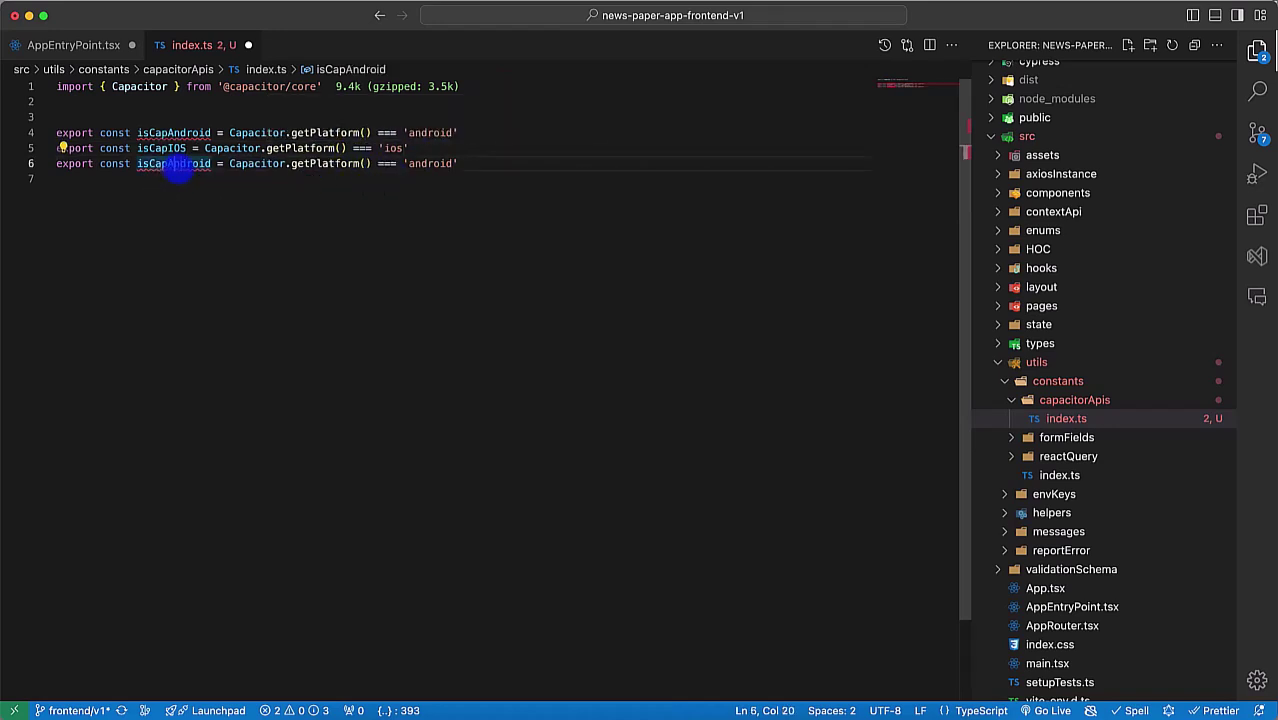
type("Web")
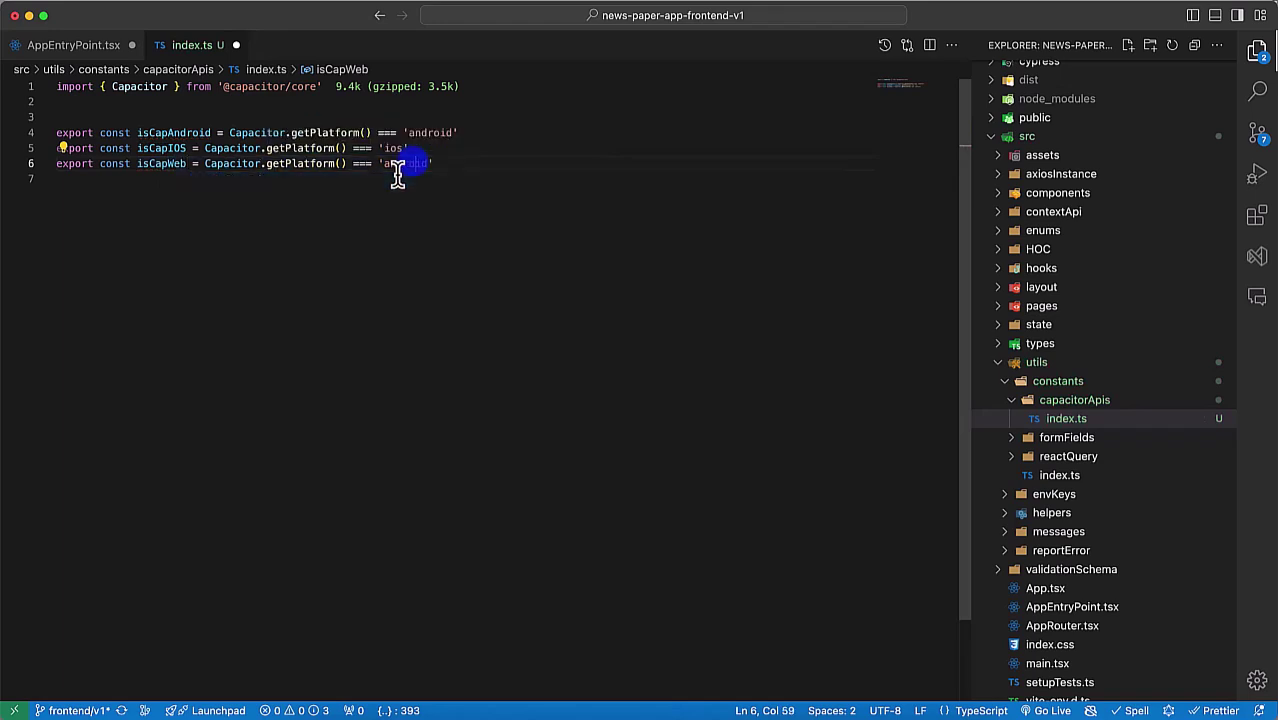
double_click(412, 164)
type("web")
double_click(425, 133)
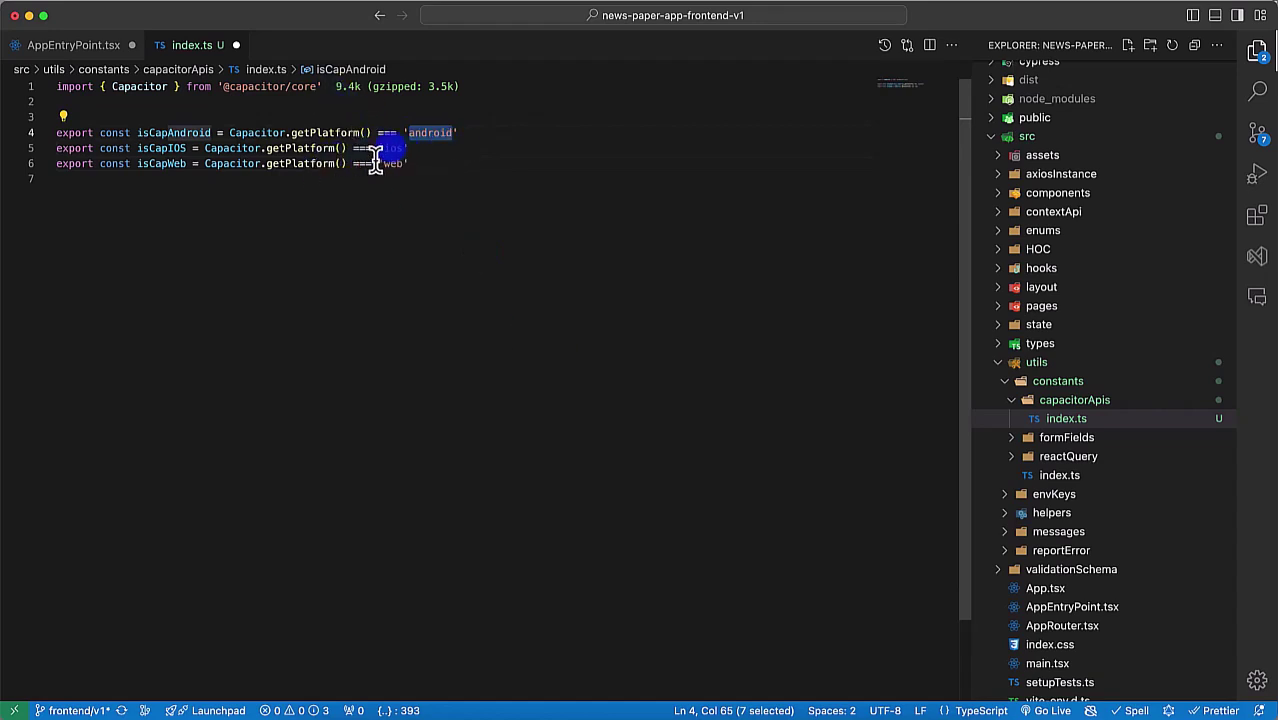
double_click(390, 148)
double_click(390, 164)
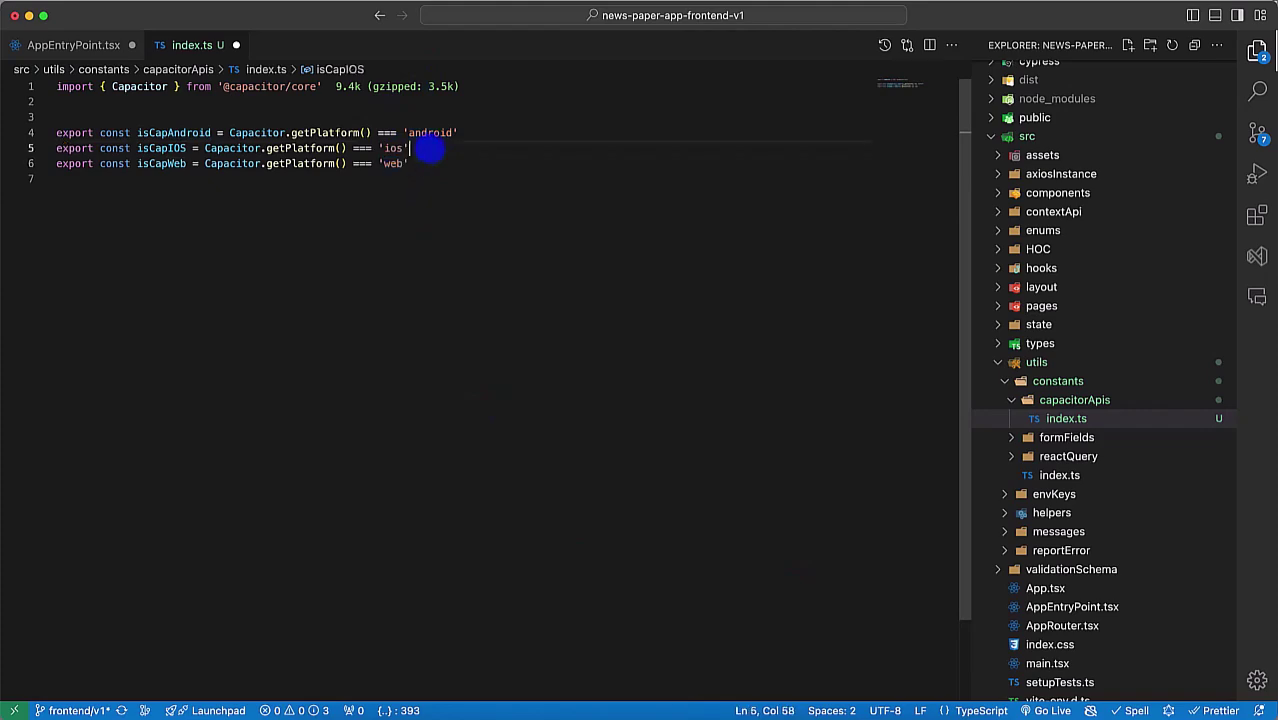
key("super+shift+Return")
Step: Write the export const isCapMobileApp line and move it below the isCapWeb constant
type("export const")
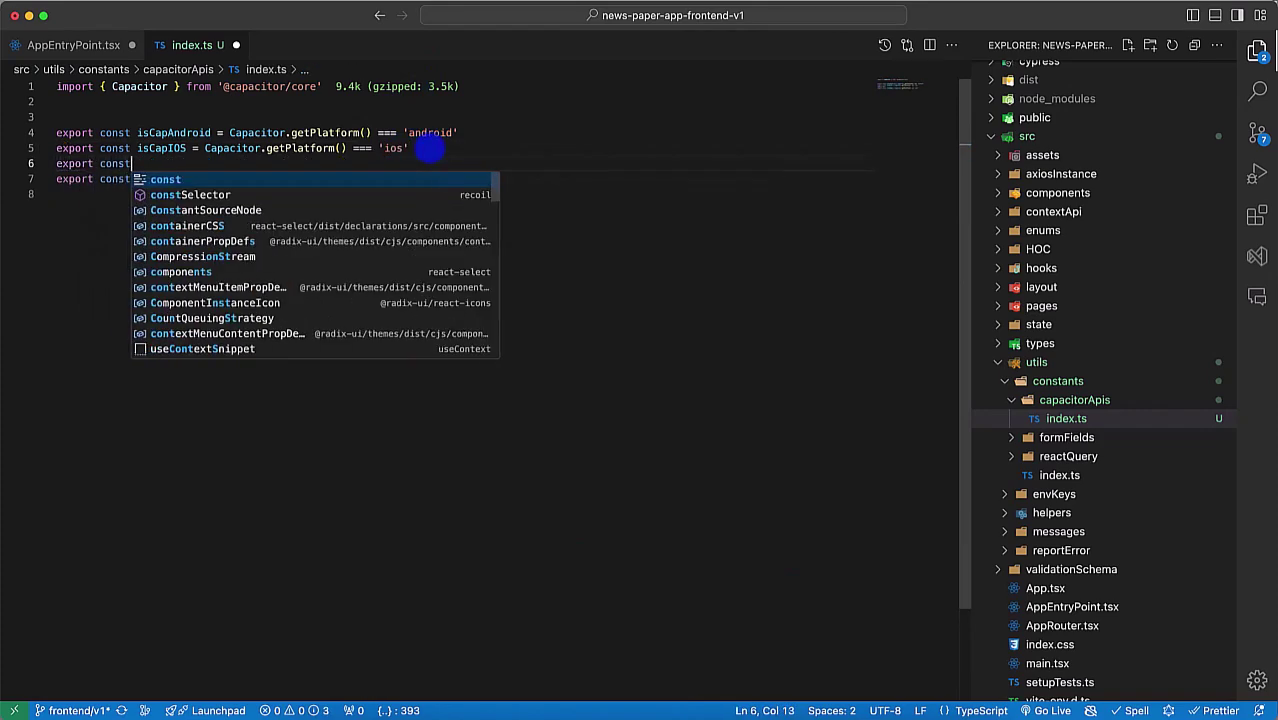
type(" isCap")
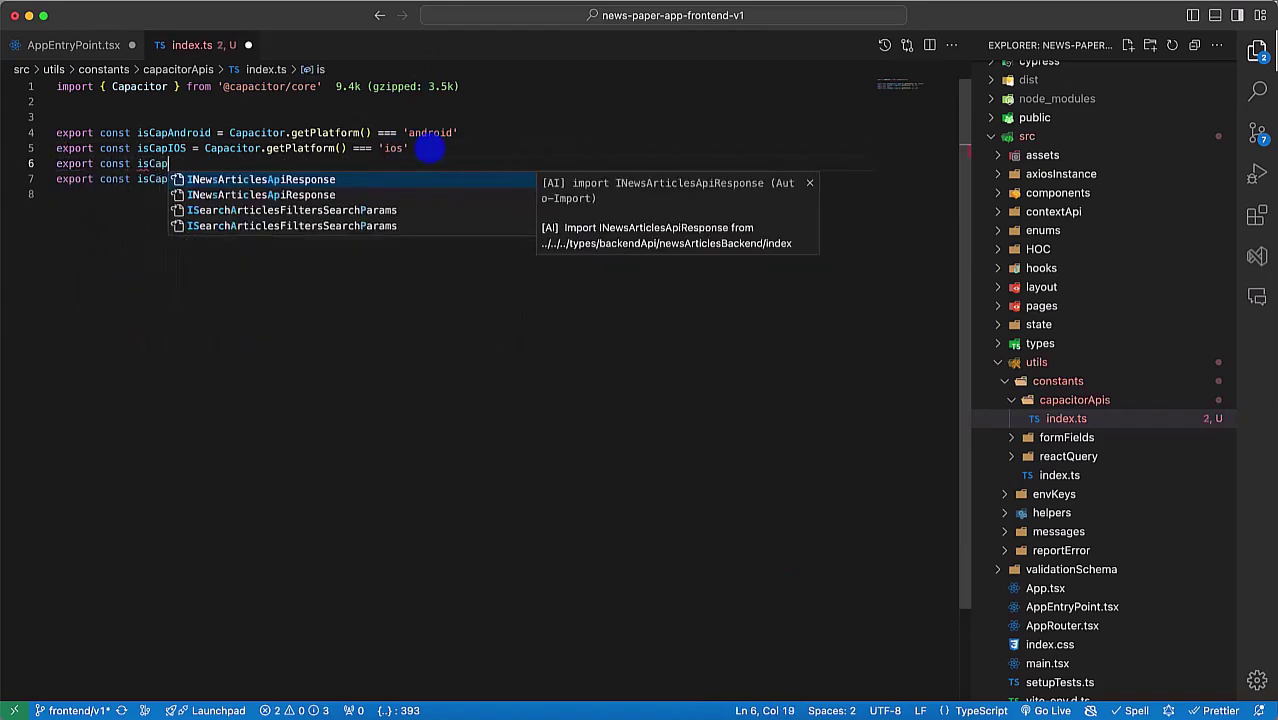
type("MobileApp =")
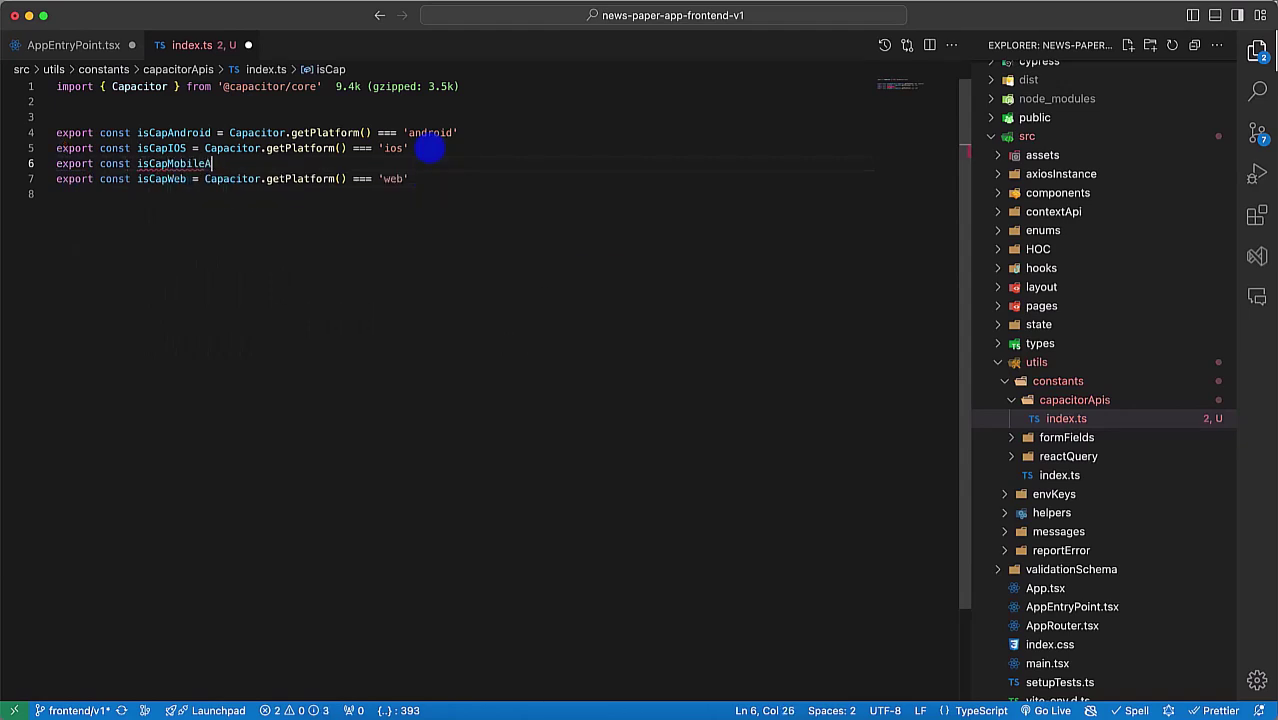
double_click(158, 133)
left_click(247, 165)
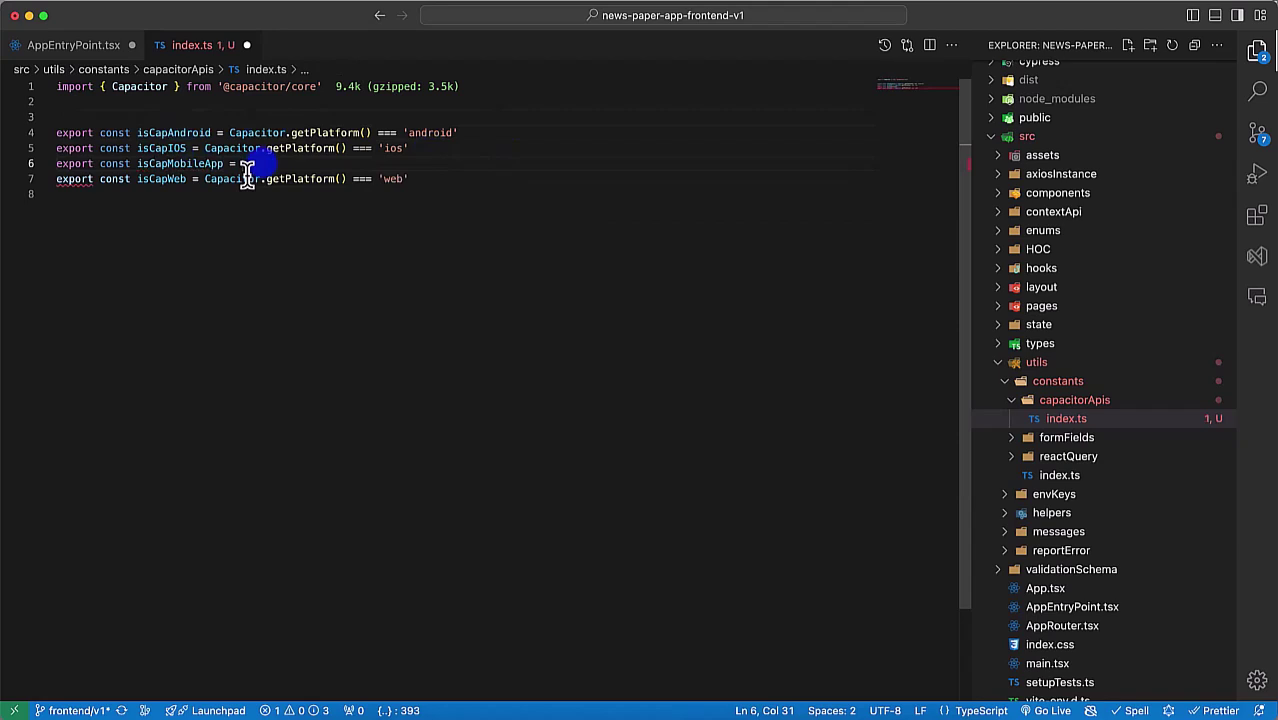
key("alt+Down")
double_click(185, 164)
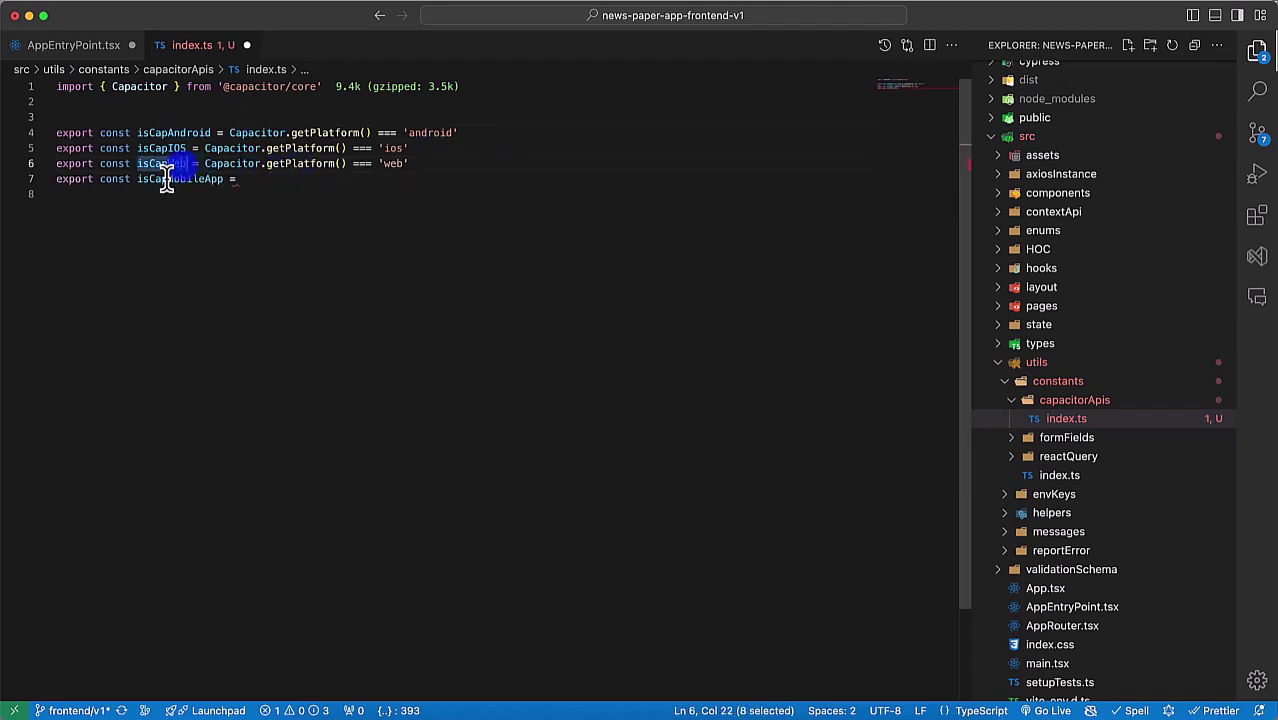
left_click(255, 179)
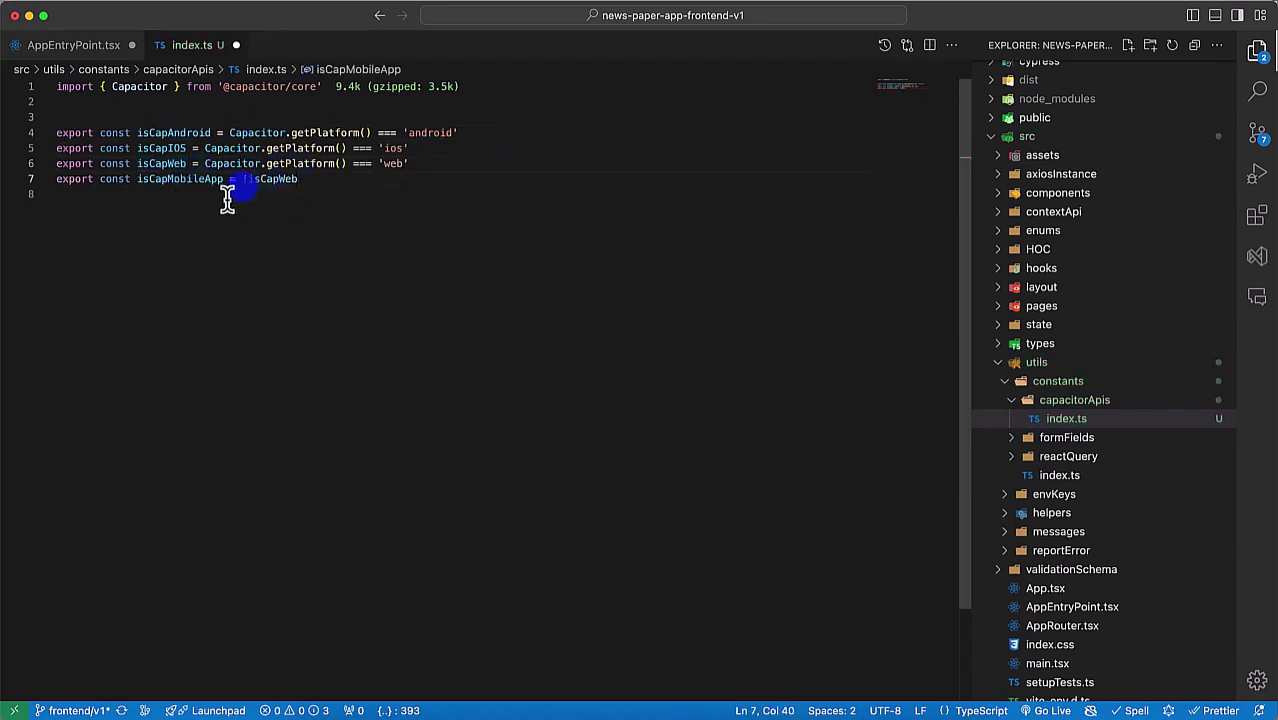
double_click(160, 133)
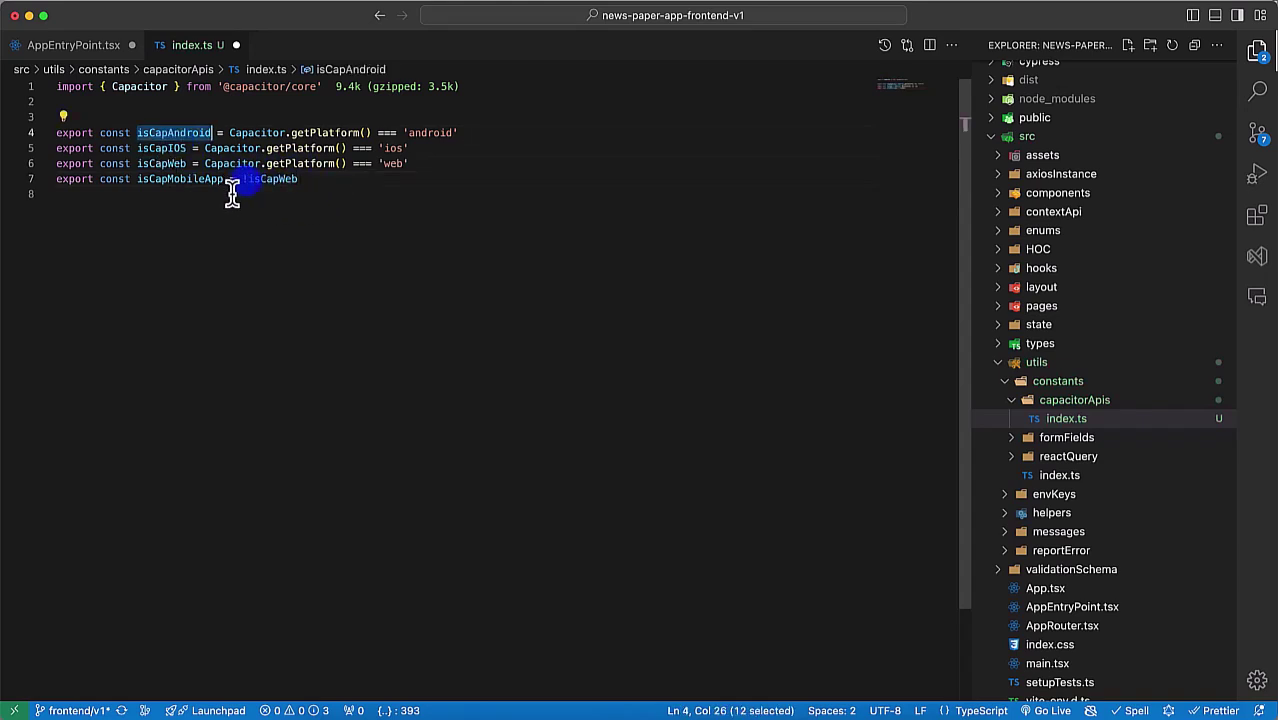
left_click(246, 179)
double_click(188, 182)
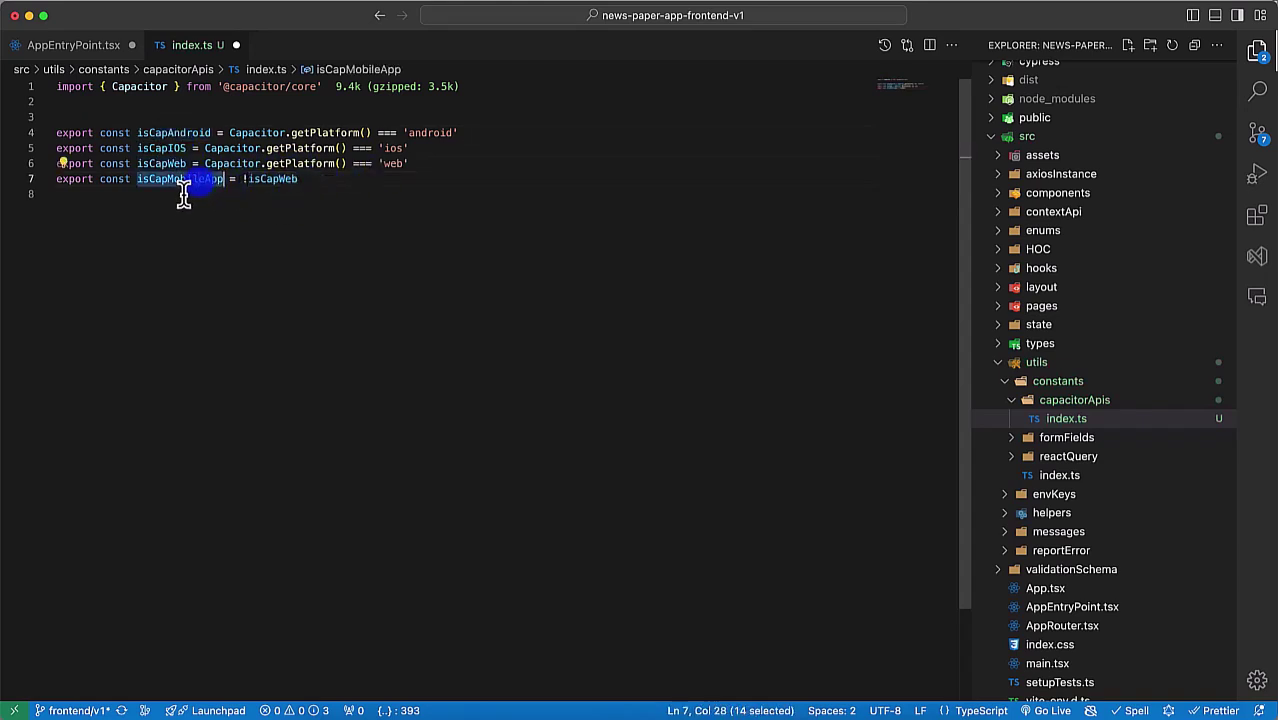
double_click(177, 133)
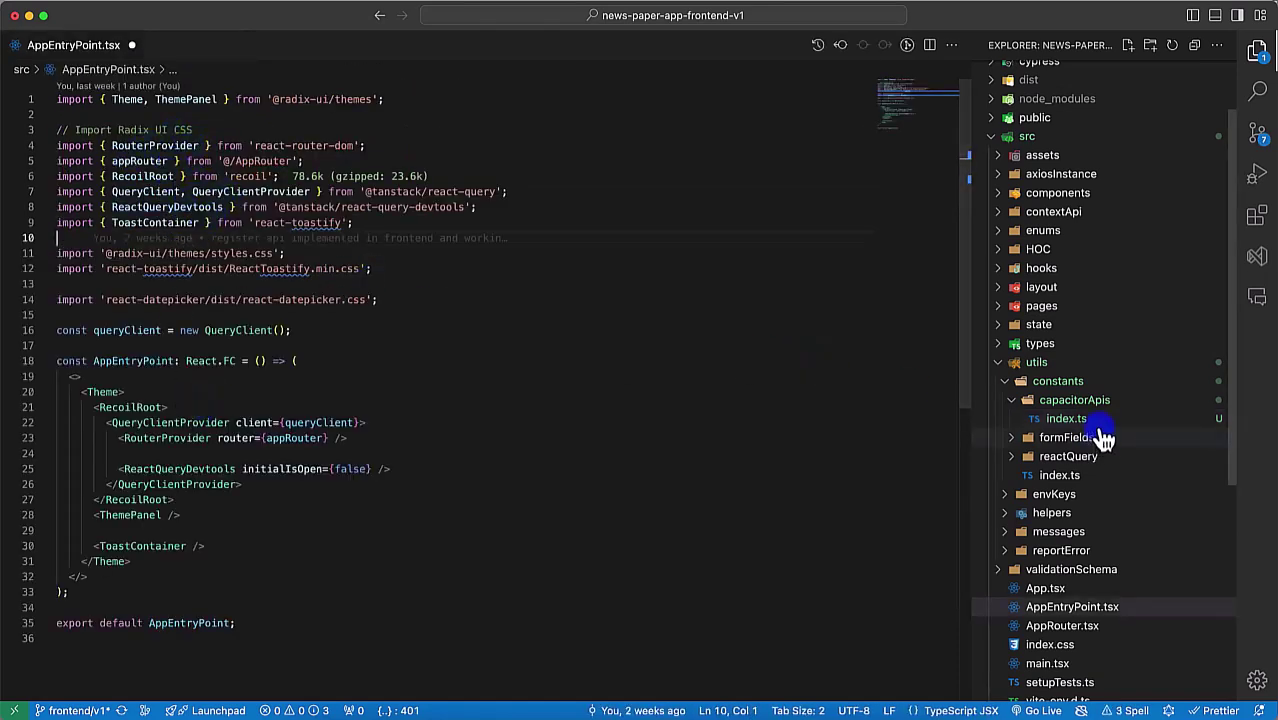
Step: Reopen capacitorApis/index.ts to get the isCapWeb name for the definition
left_click(1066, 419)
double_click(174, 182)
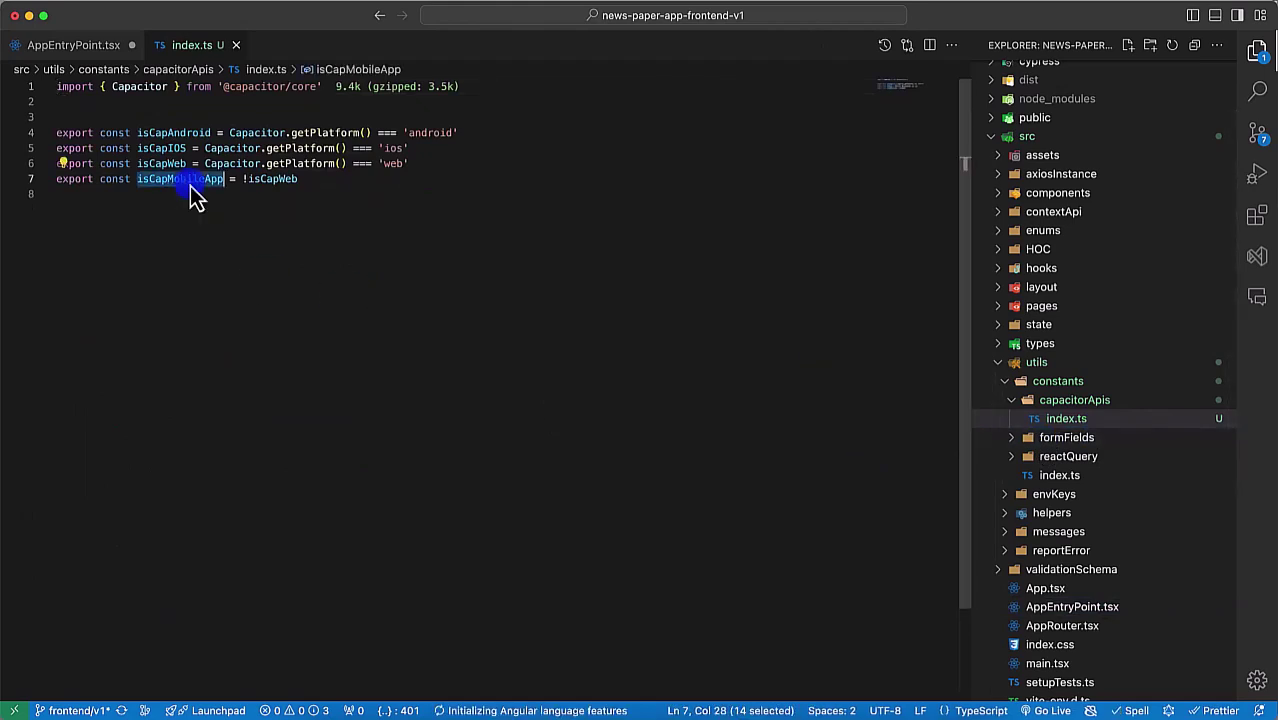
key("super+w")
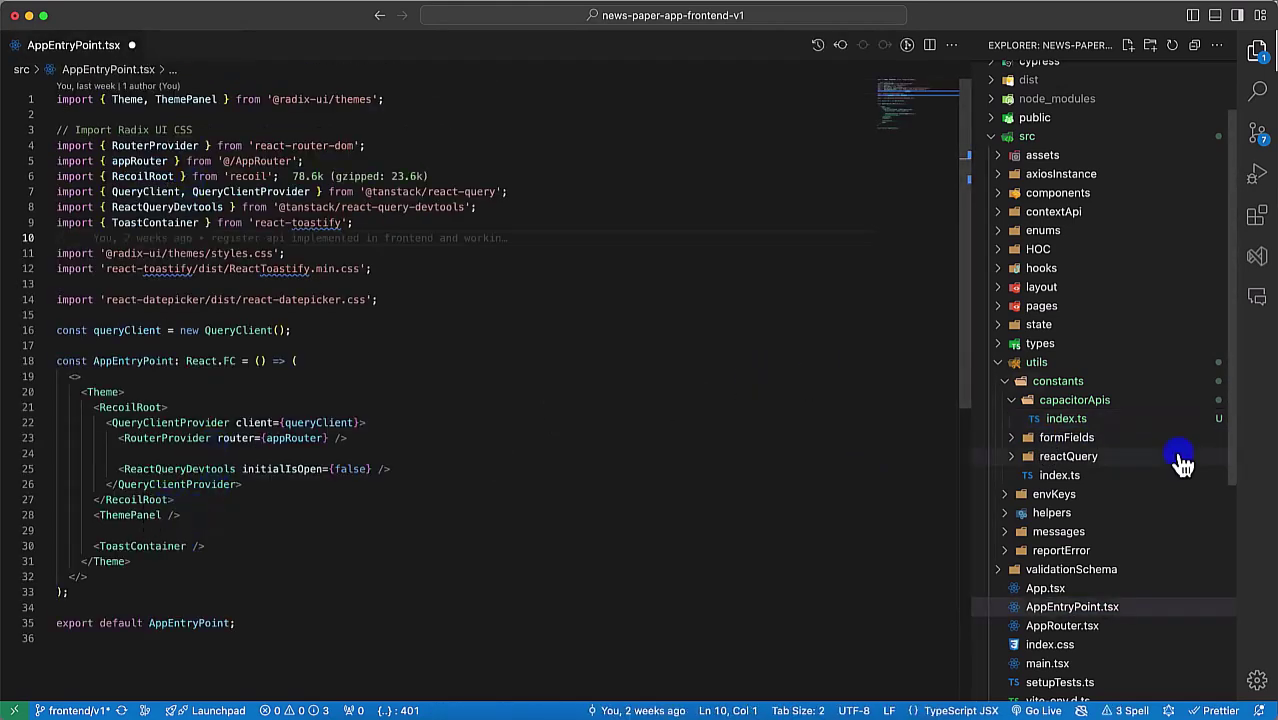
left_click(1058, 404)
left_click(1066, 419)
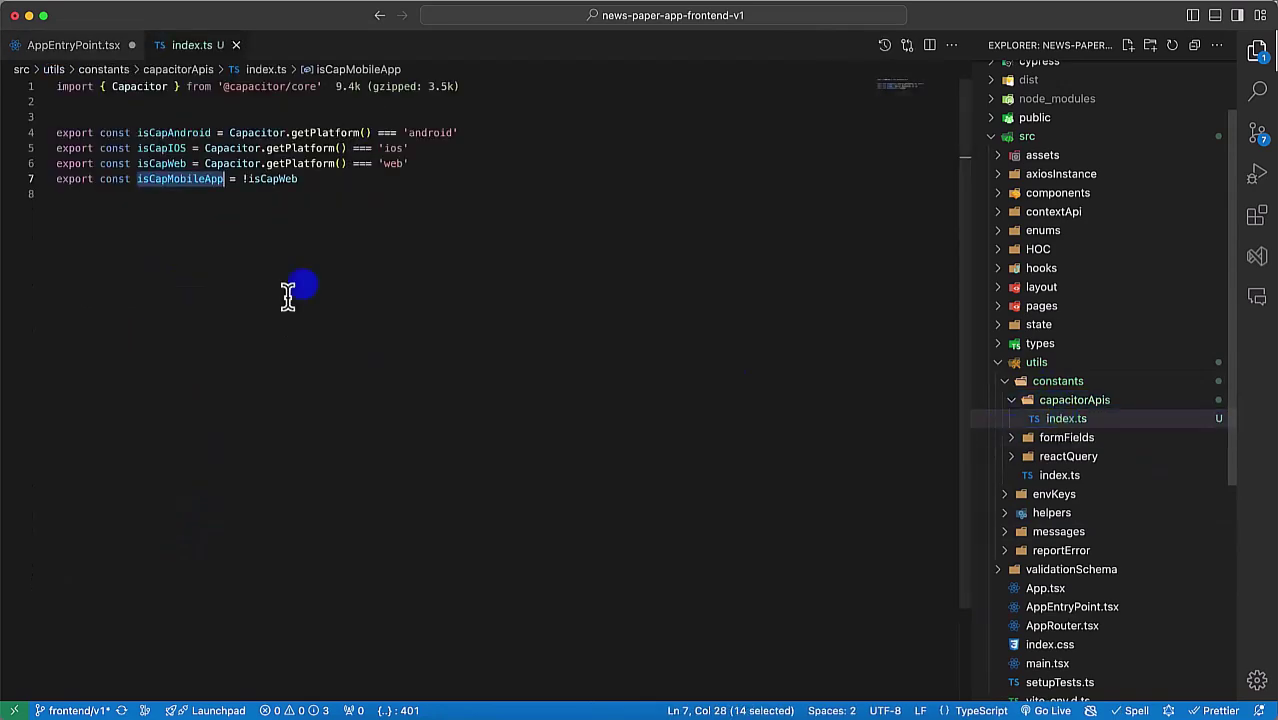
Step: Wrap ThemePanel as {isCapWeb && <ThemePanel />} in AppEntryPoint.tsx and auto-import isCapWeb
double_click(185, 167)
key("super+c")
key("super+w")
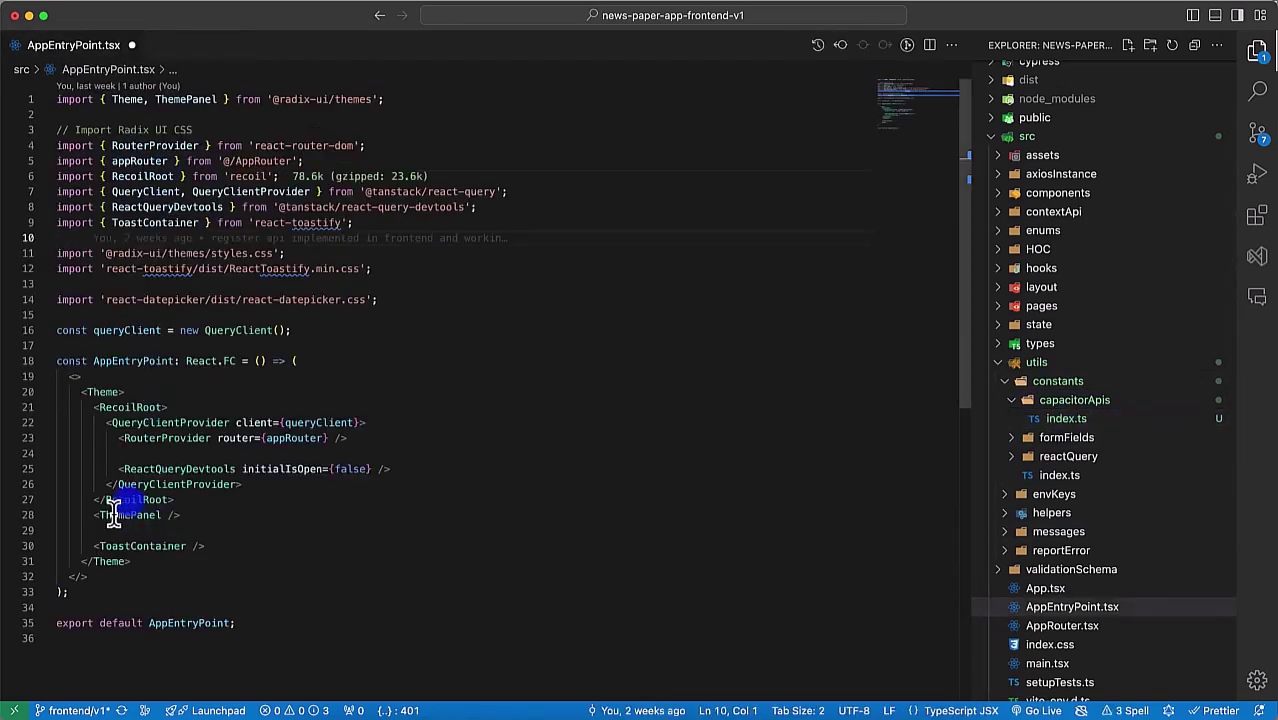
left_click(100, 515)
key("shift+End")
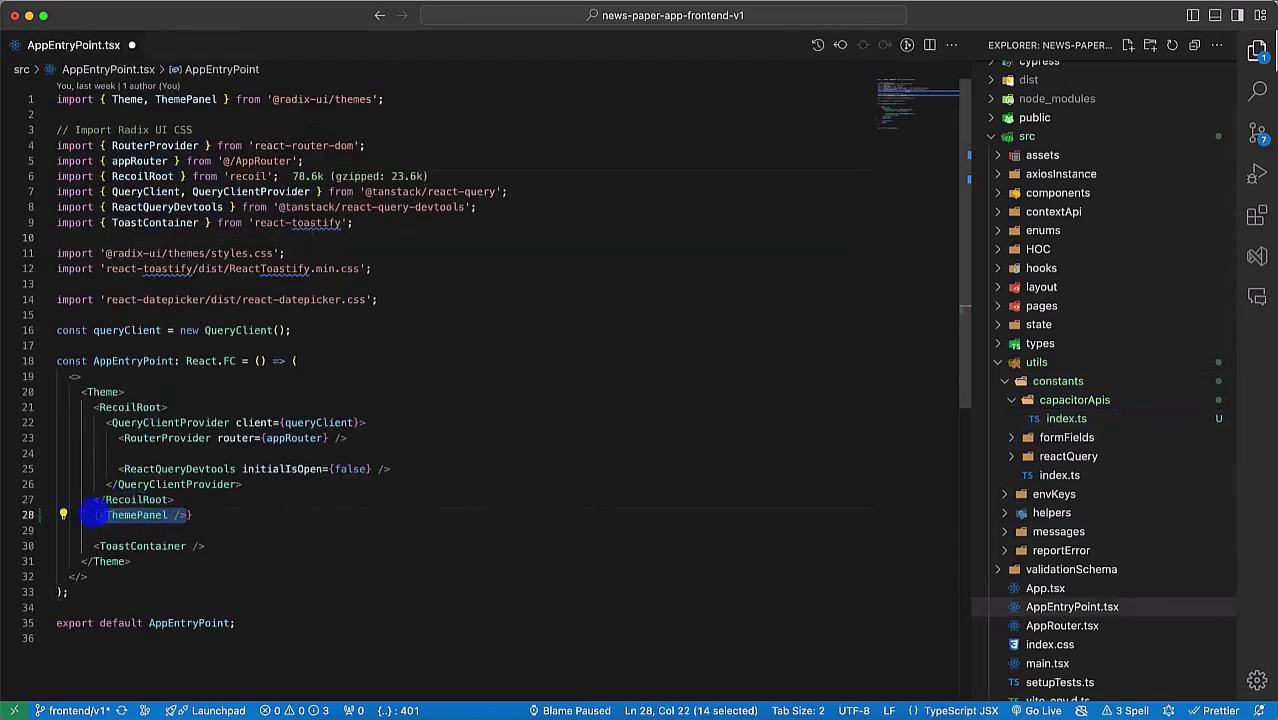
type("{isCapWeb")
key("Left")
key("super+v")
type("&&")
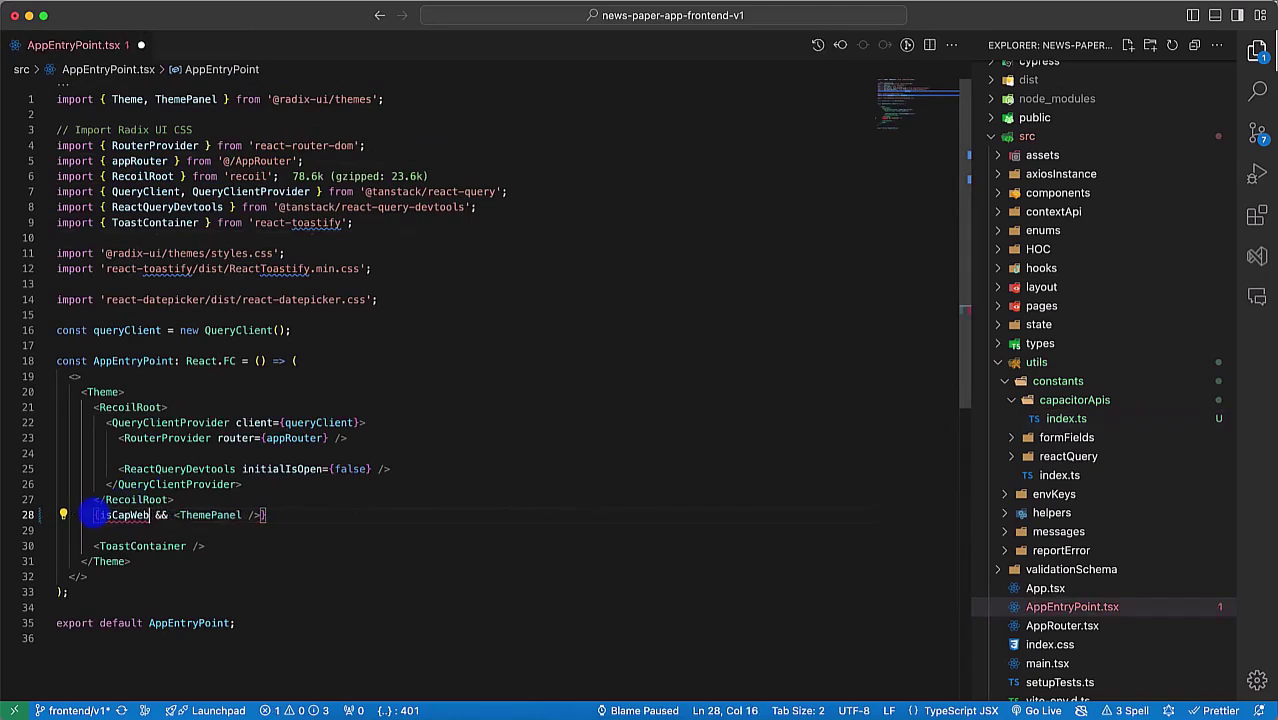
key("ctrl+space")
key("Return")
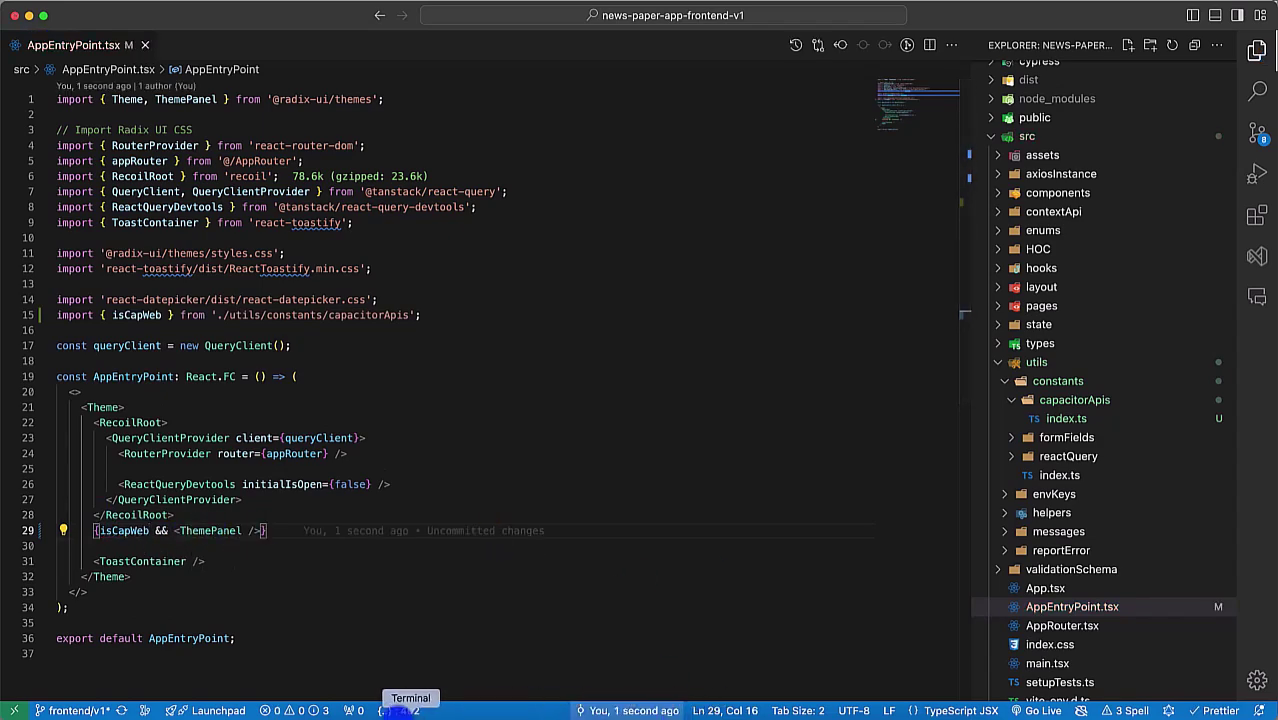
left_click(400, 710)
Step: Start the backend server with pas and the frontend dev server with nms
left_click(343, 30)
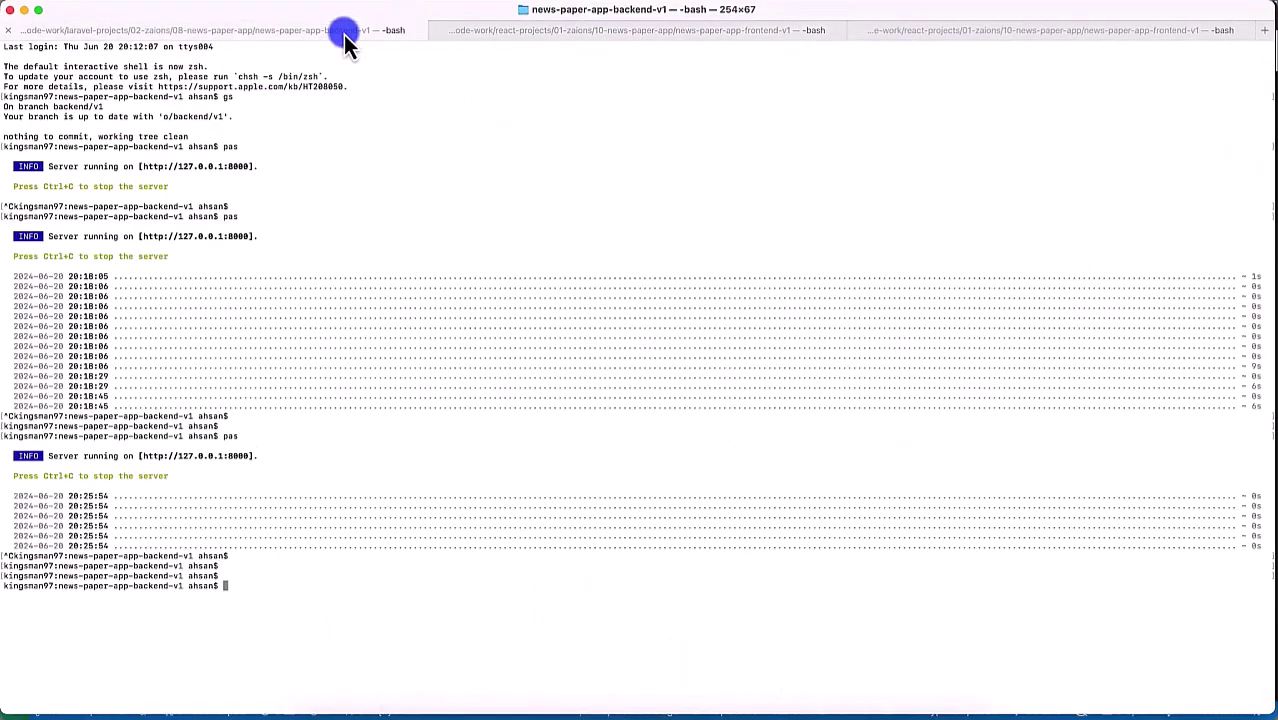
type("pas")
key("Return")
left_click(597, 32)
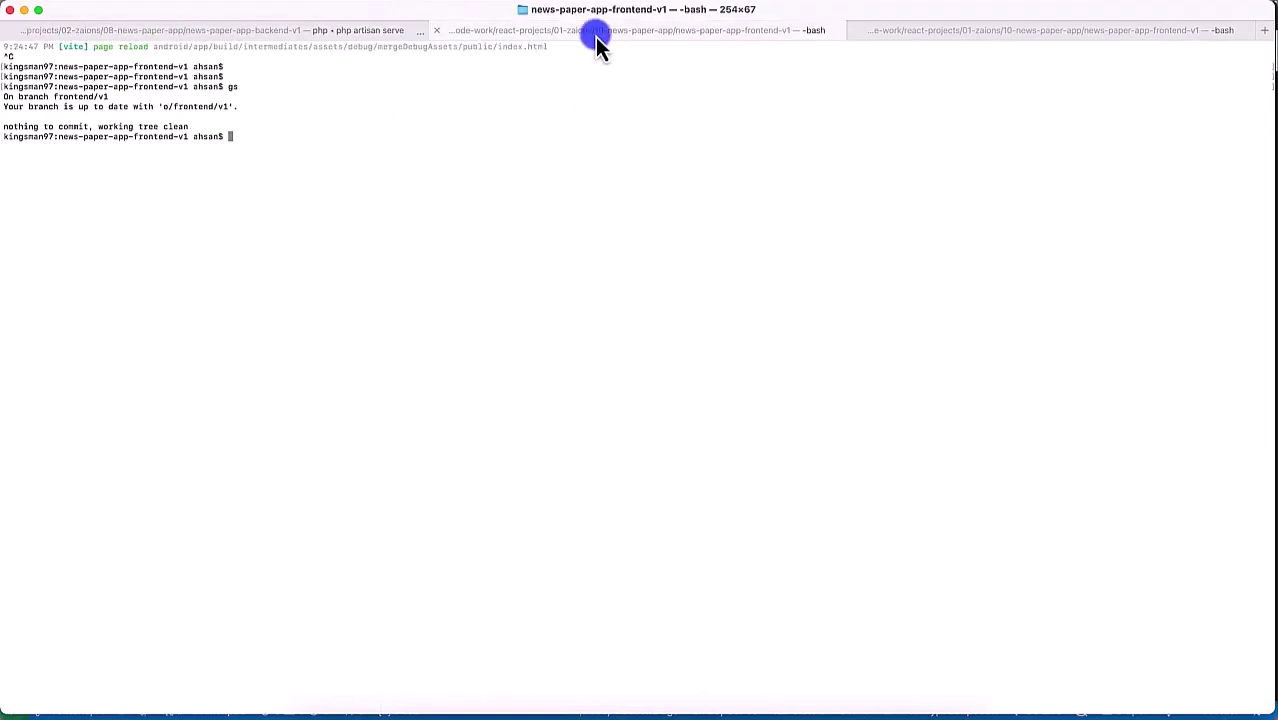
type("nms")
key("Return")
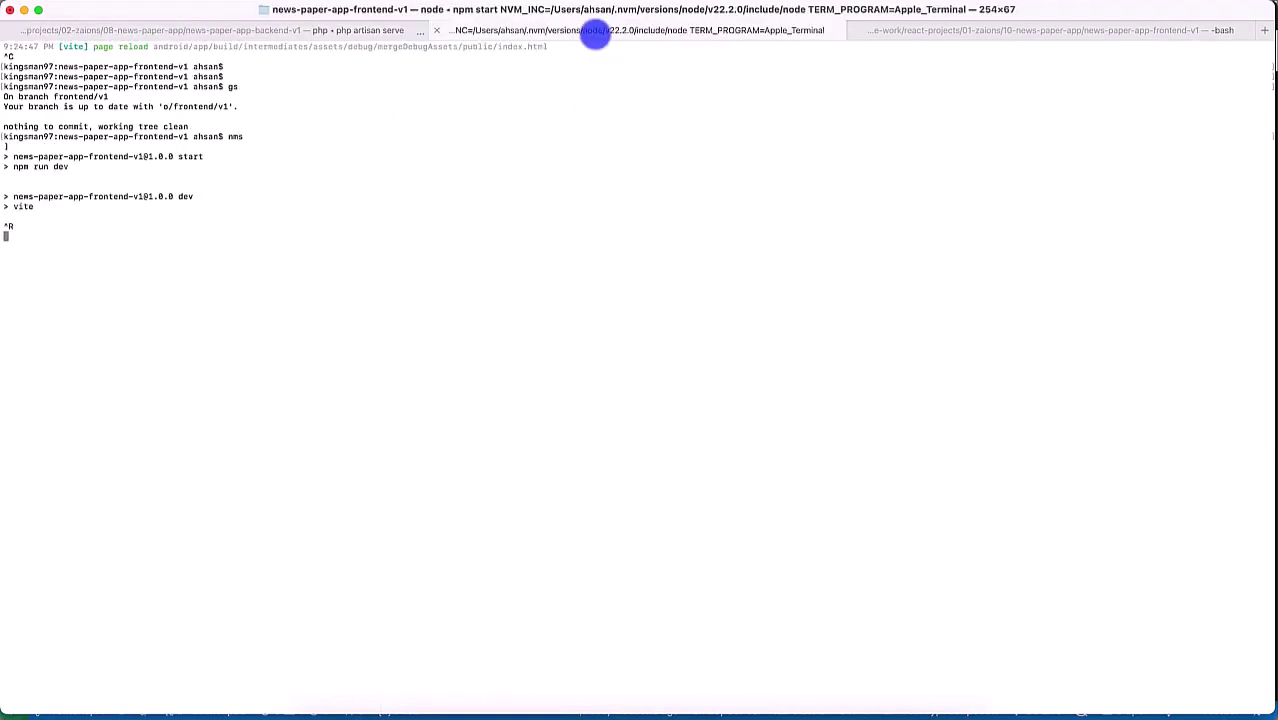
Step: Load the NewsPaper App at localhost:5173 in a new Chrome tab
left_click(360, 712)
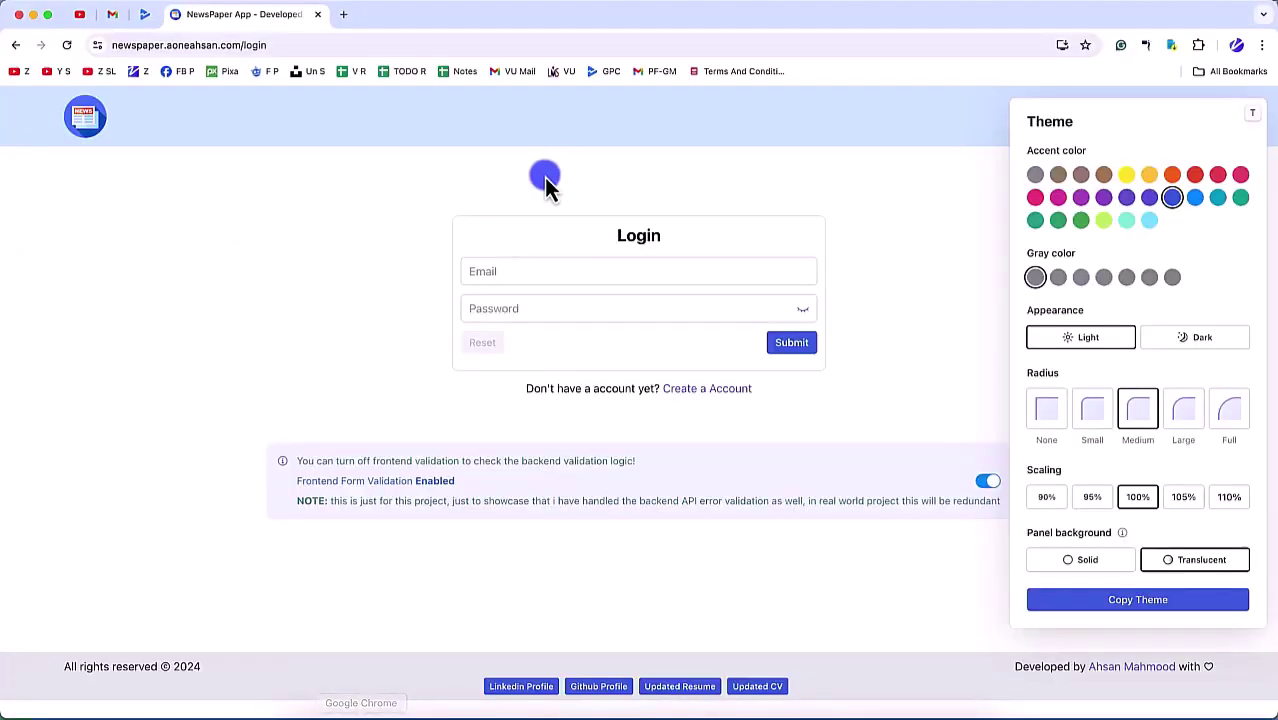
key("super+t")
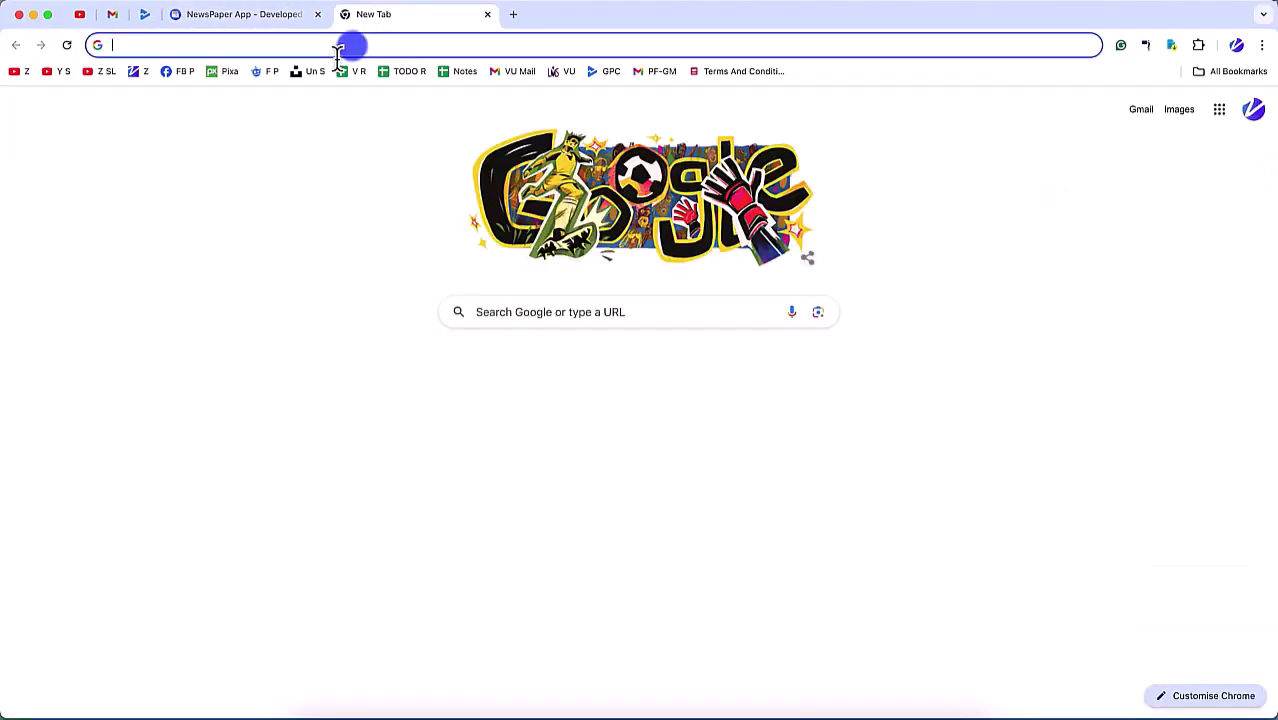
type("lo")
key("Right")
key("alt+shift+Left")
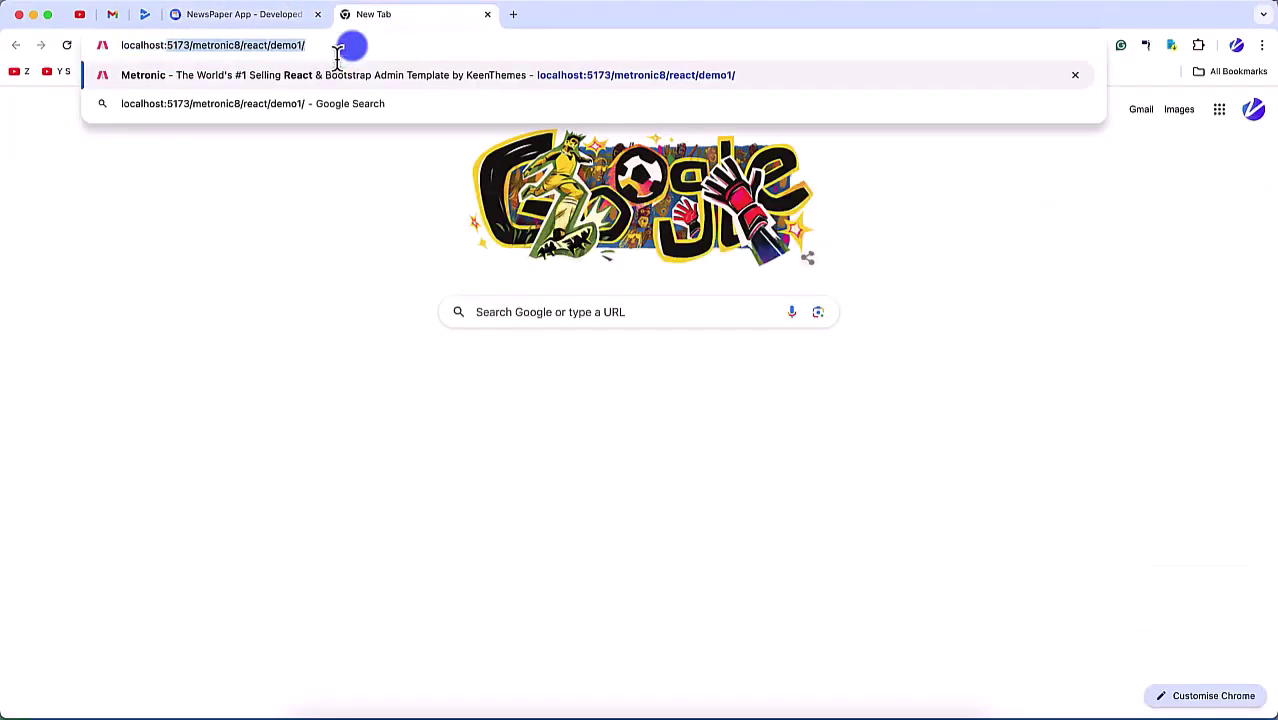
key("Right")
key("BackSpace")
key("Return")
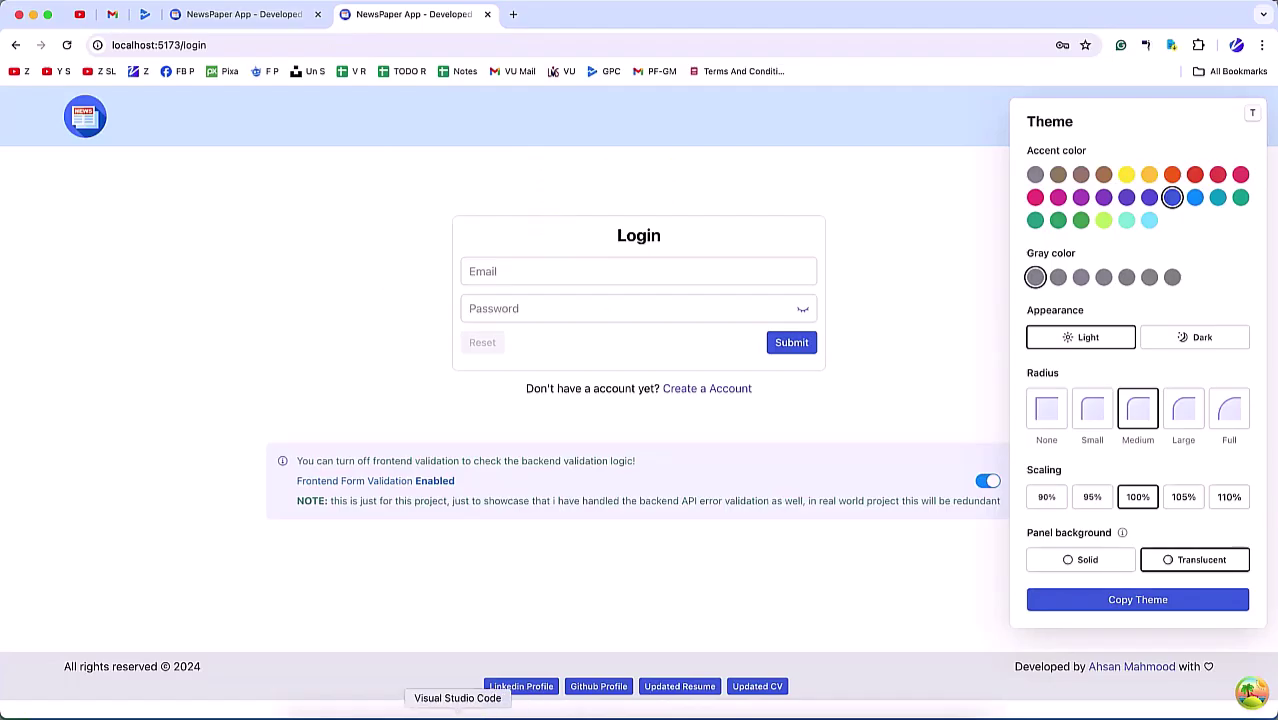
left_click(442, 714)
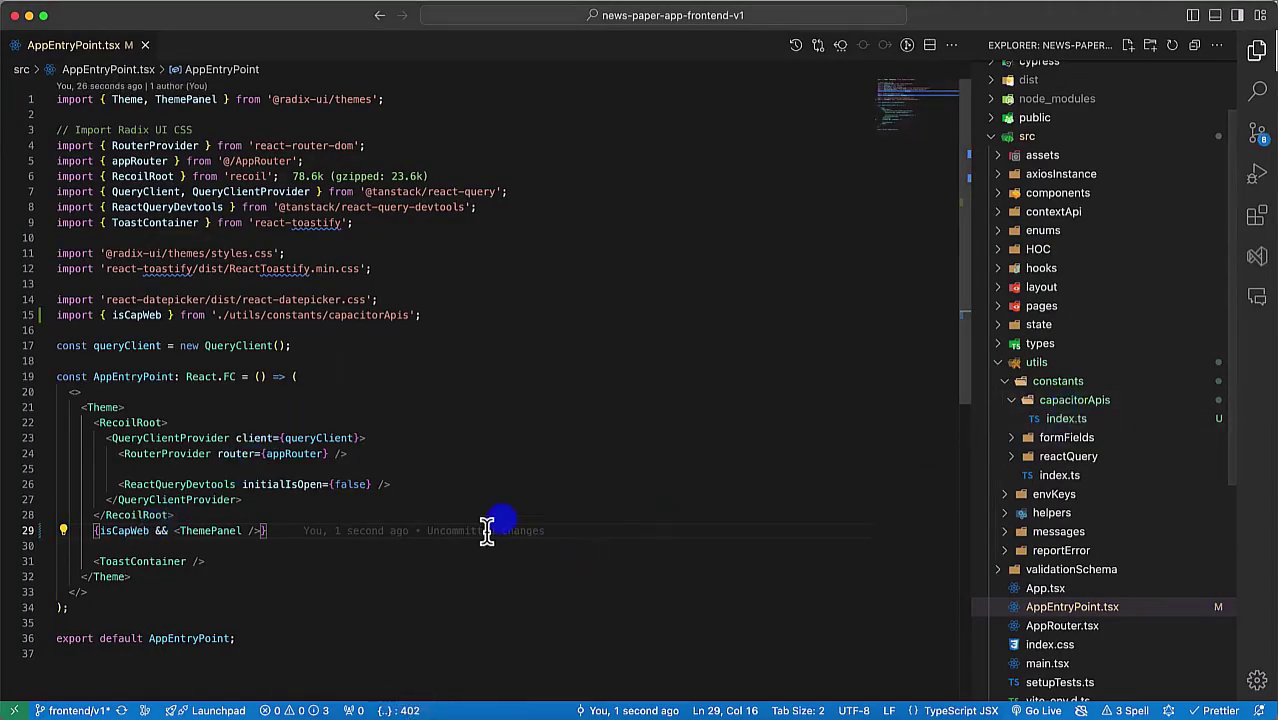
Step: Negate the check to !isCapWeb and confirm the Theme panel is hidden in the browser
key("alt+Left")
type("!")
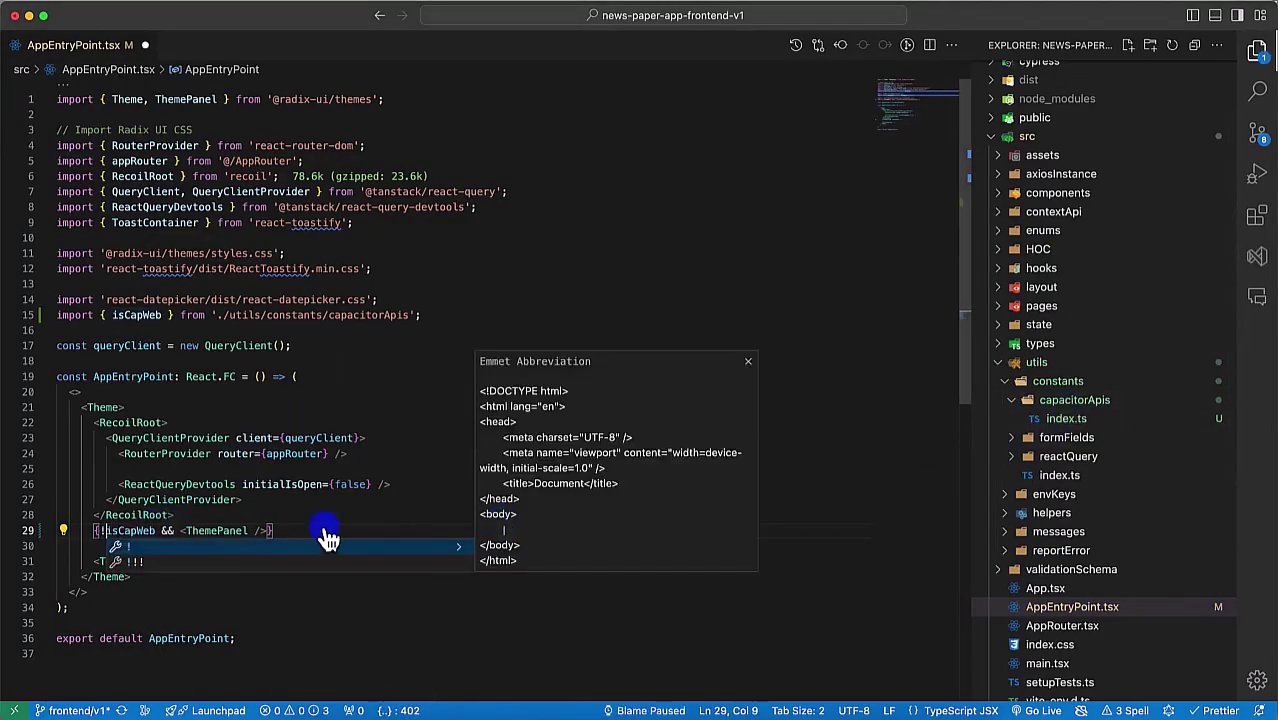
key("Escape")
key("super+Tab")
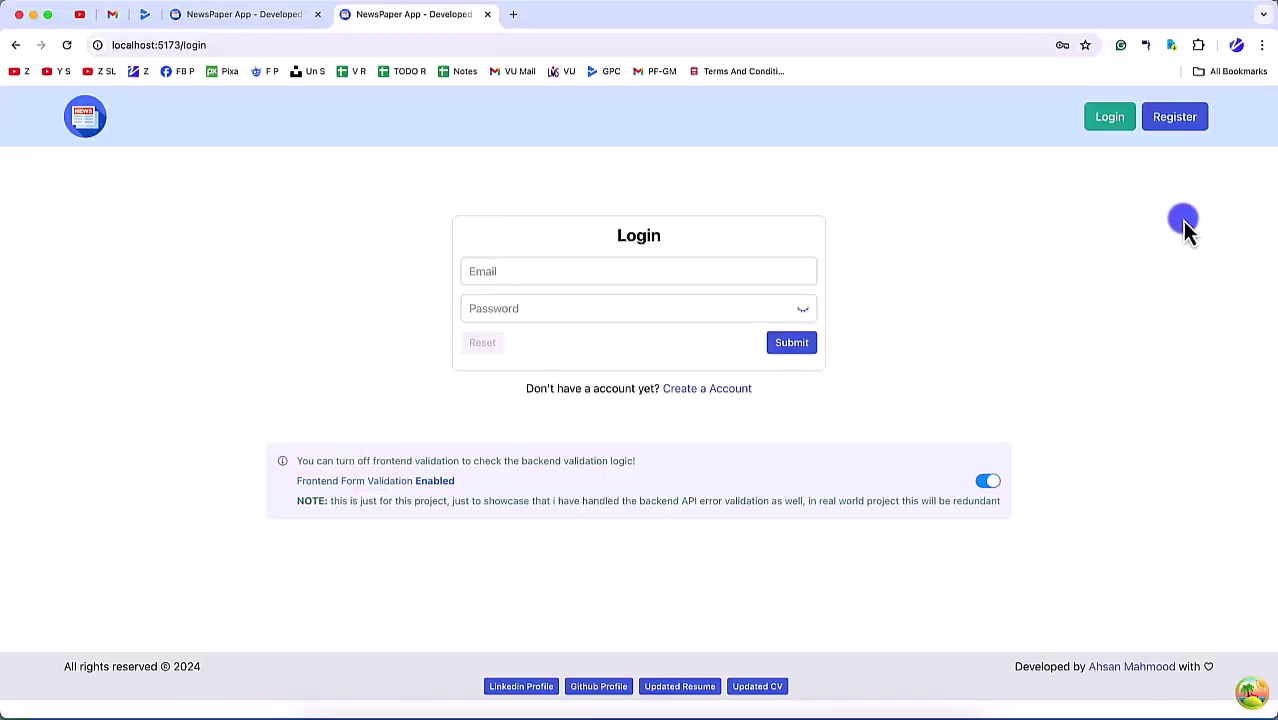
key("super+Tab")
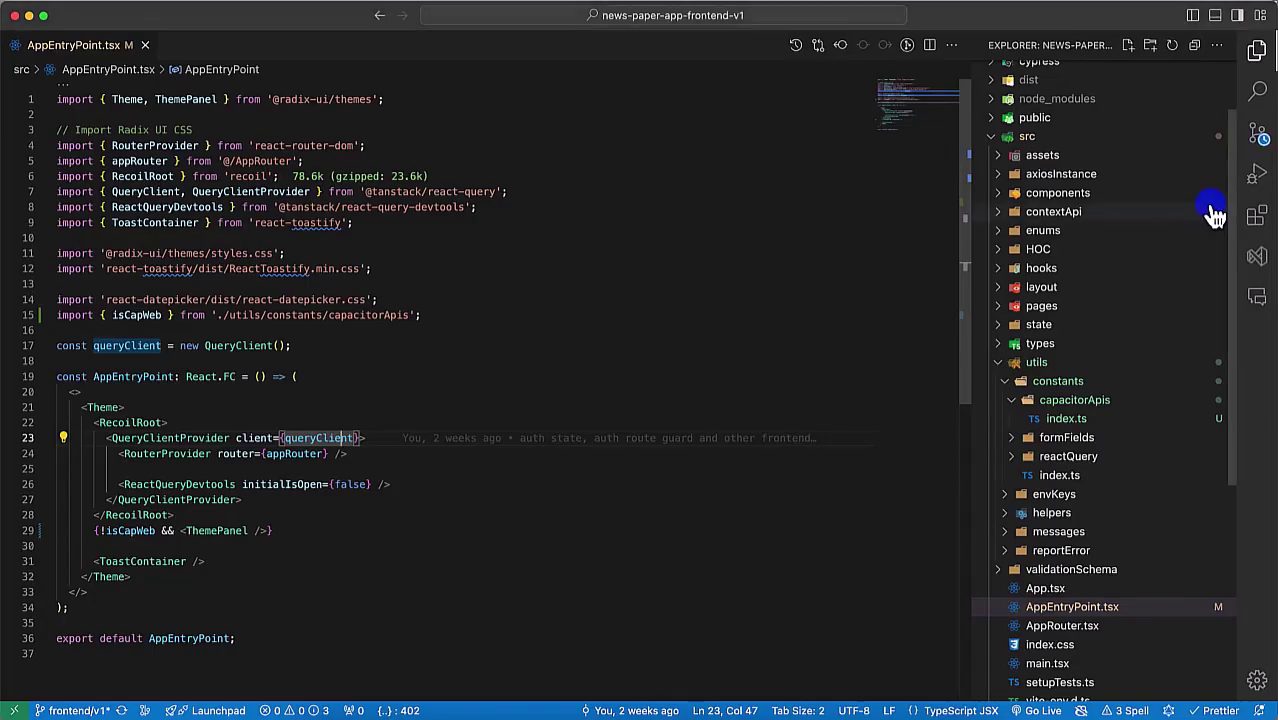
Step: Remove the negation, save and close AppEntryPoint.tsx, and confirm the Theme panel returns
left_click(101, 530)
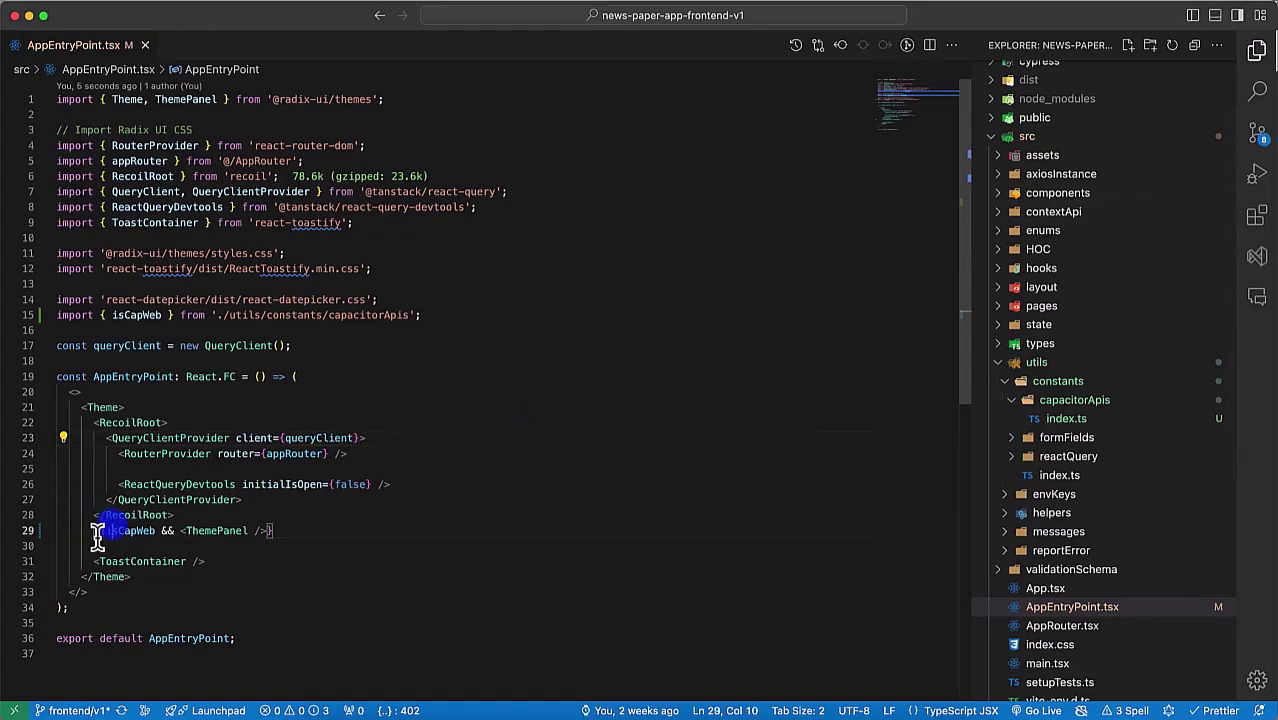
key("BackSpace")
key("super+s")
key("super+w")
key("super+Tab")
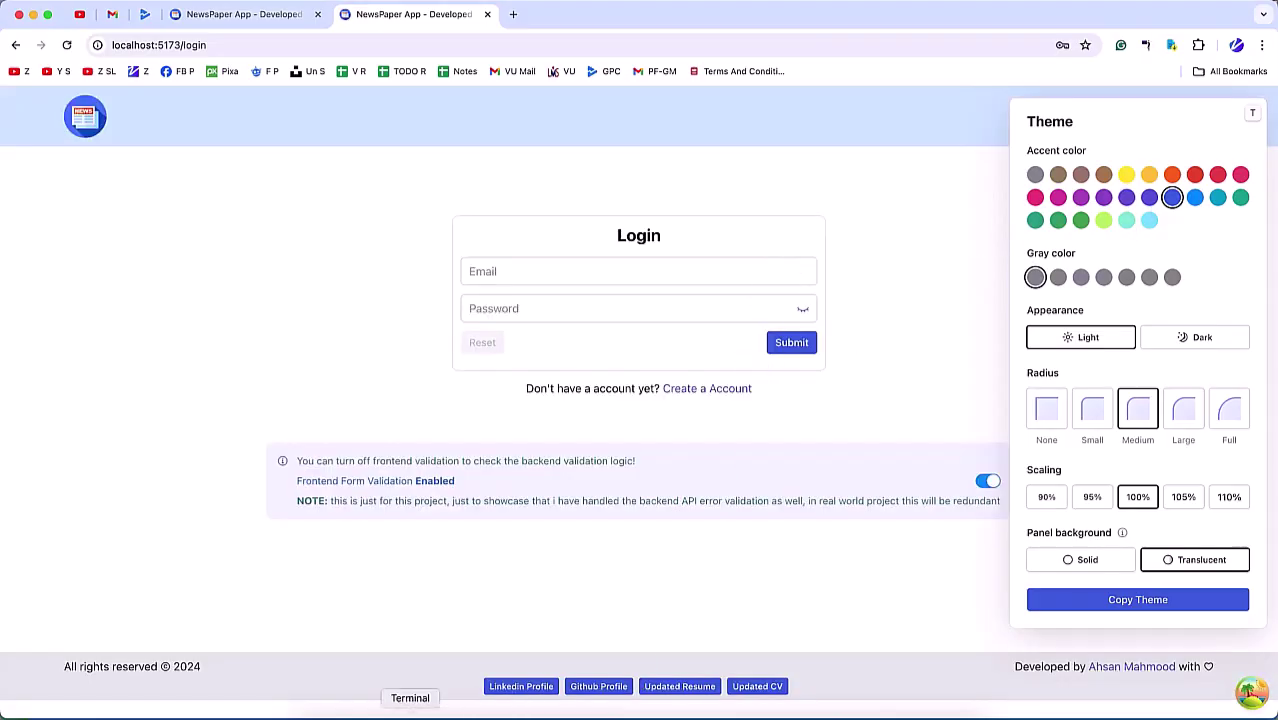
left_click(414, 708)
Step: Stop the frontend and backend servers and run the nmrb production build
key("ctrl+c")
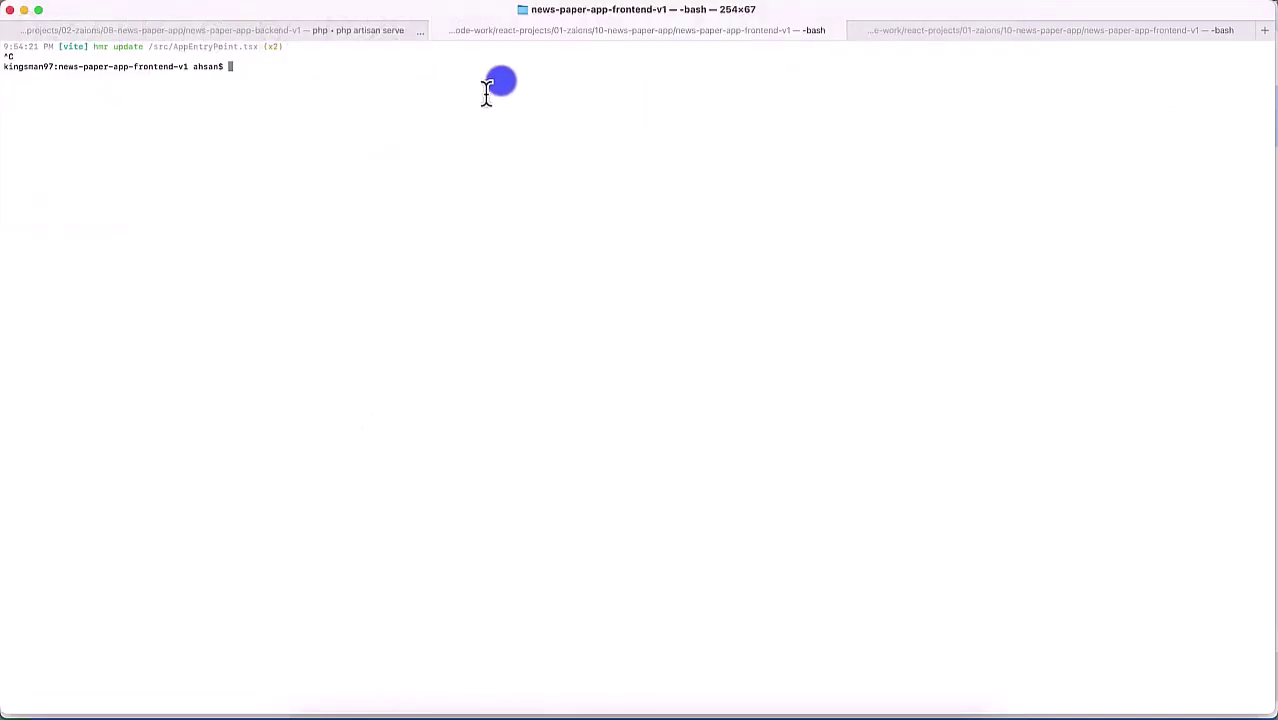
key("Return")
key("Return")
left_click(311, 31)
key("ctrl+c")
key("Return")
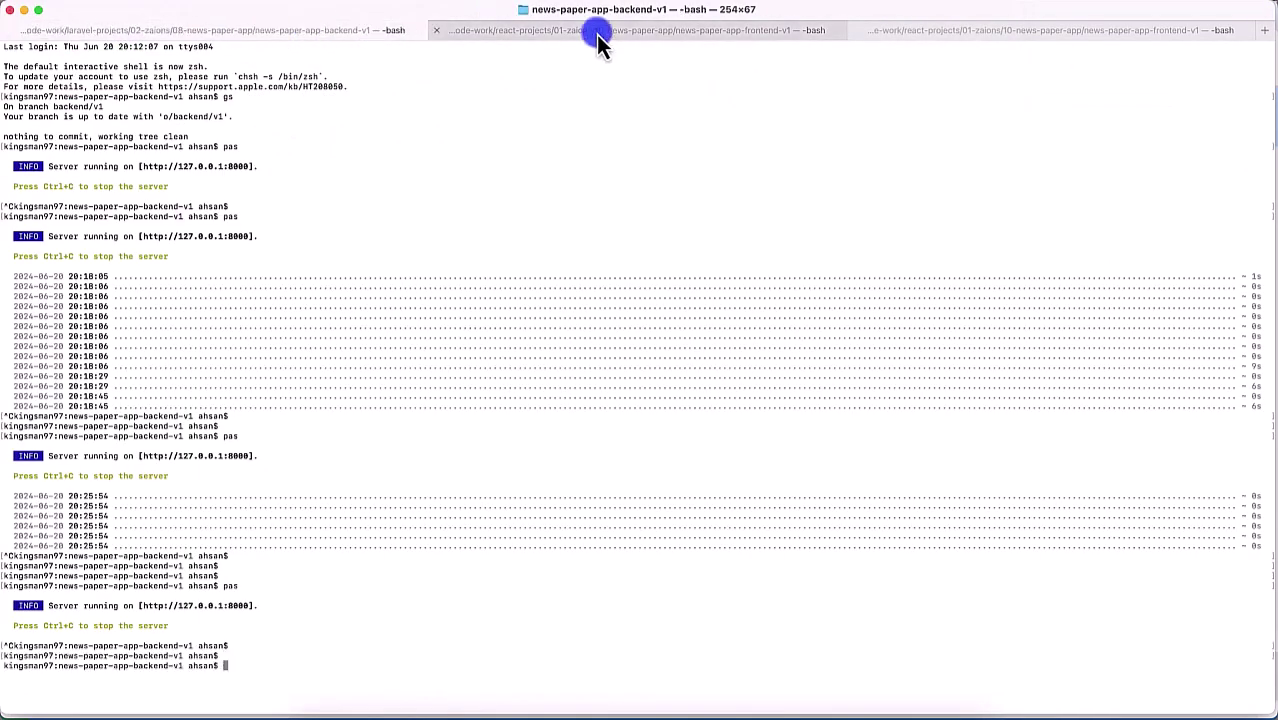
left_click(599, 33)
type("nmrb")
key("Return")
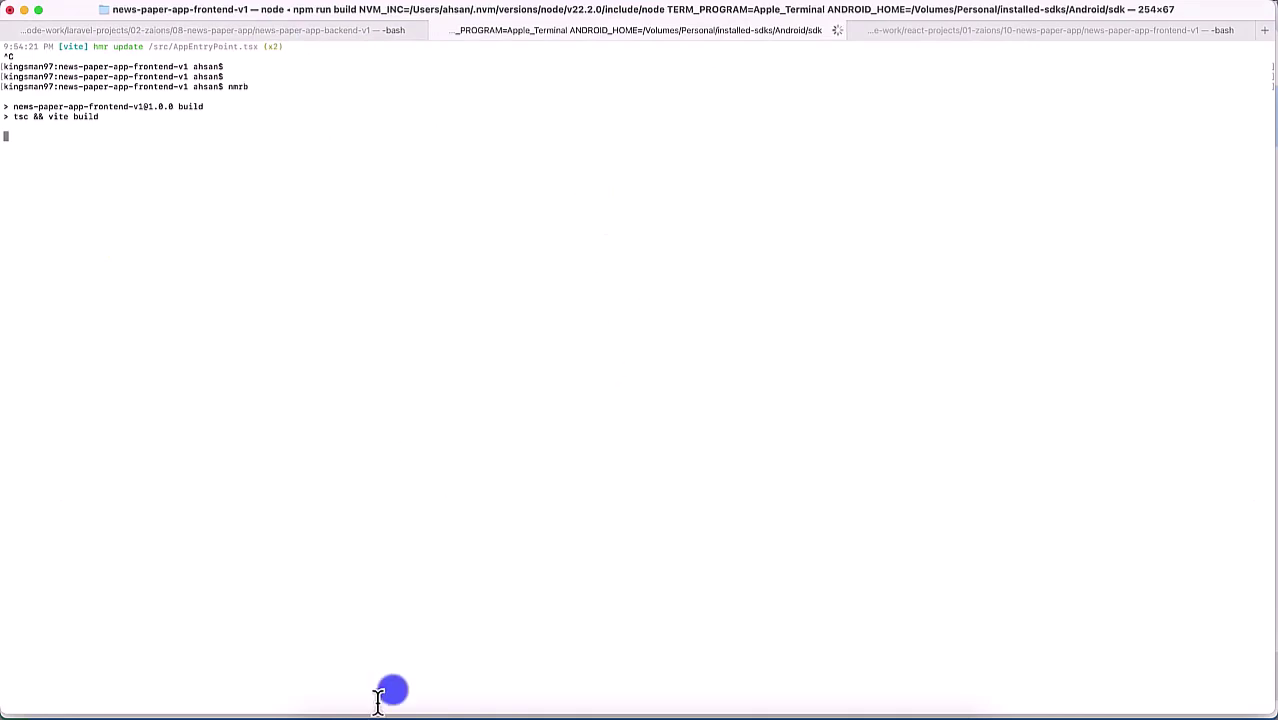
Step: Look up the Capacitor copy scripts in package.json
left_click(455, 714)
scroll(1118, 277, "up", 3)
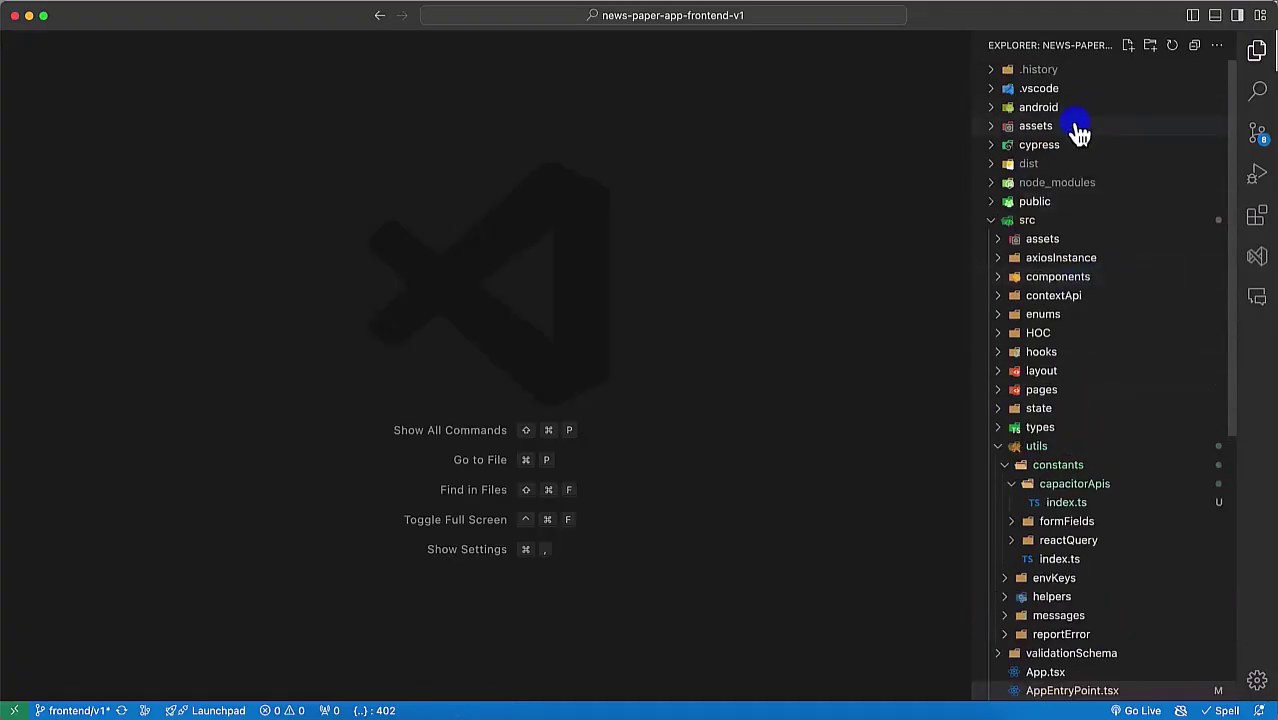
left_click(1040, 107)
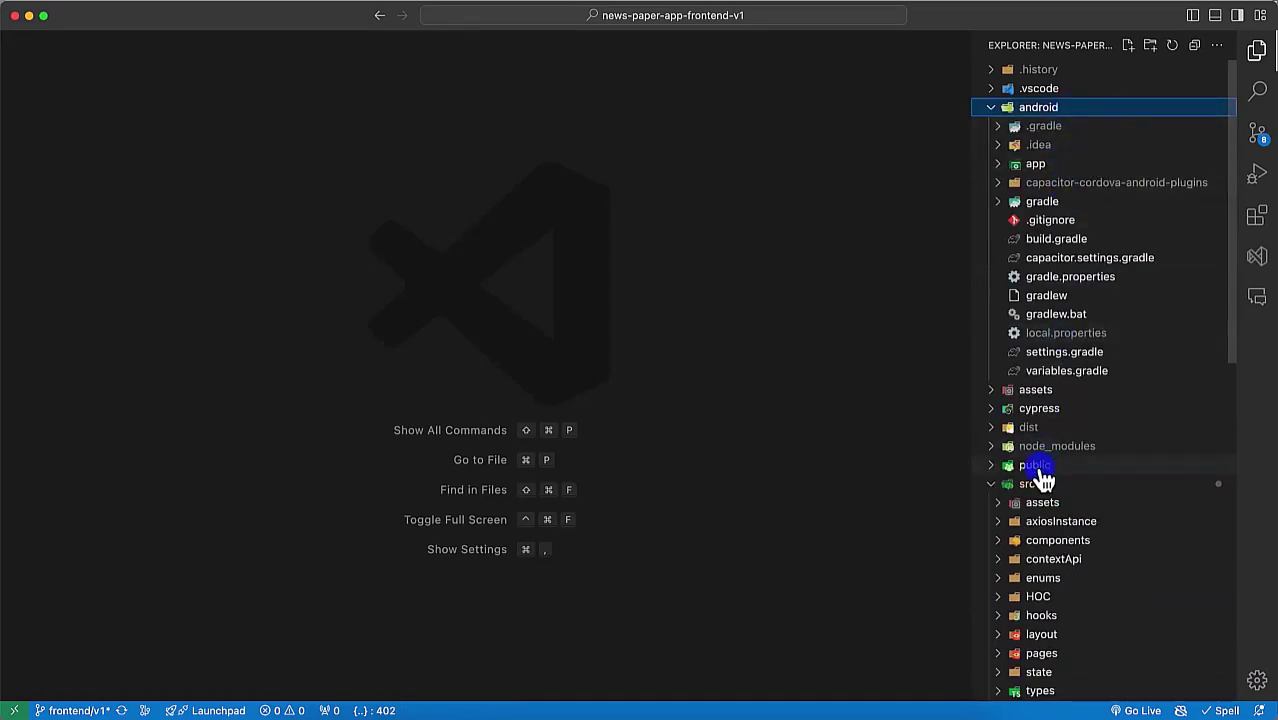
left_click(1040, 484)
scroll(1030, 560, "down", 3)
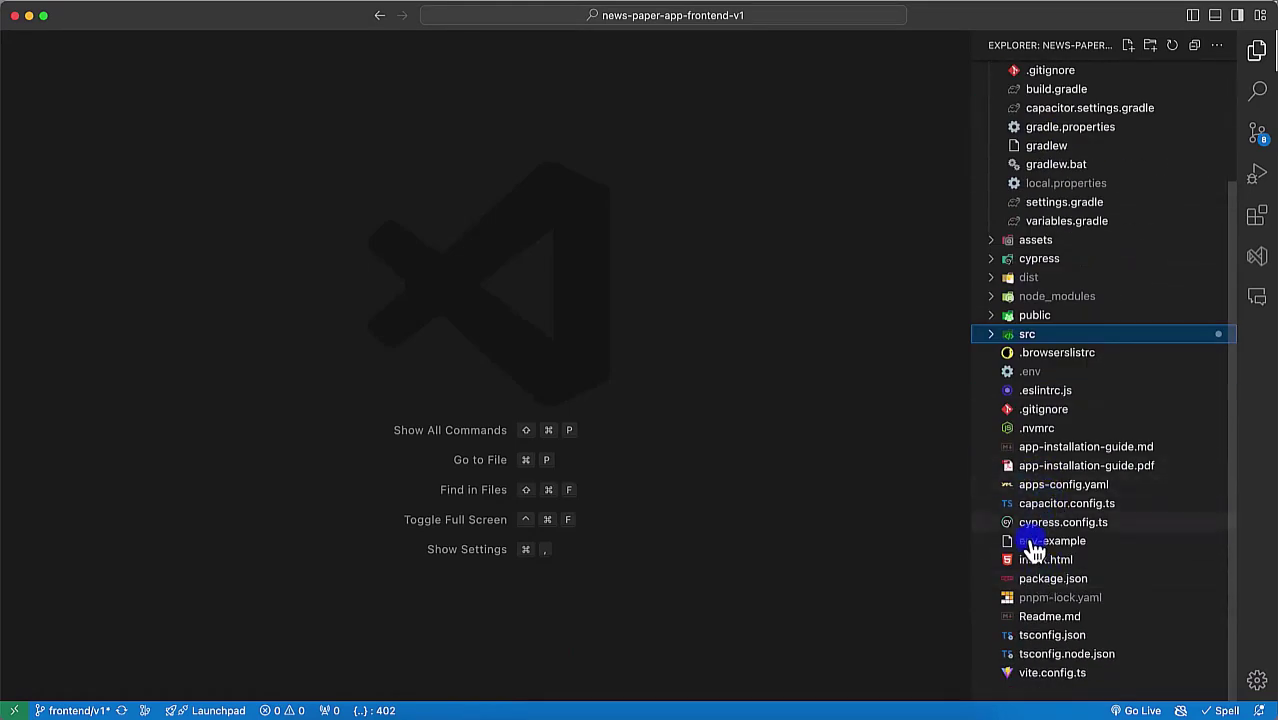
left_click(1032, 580)
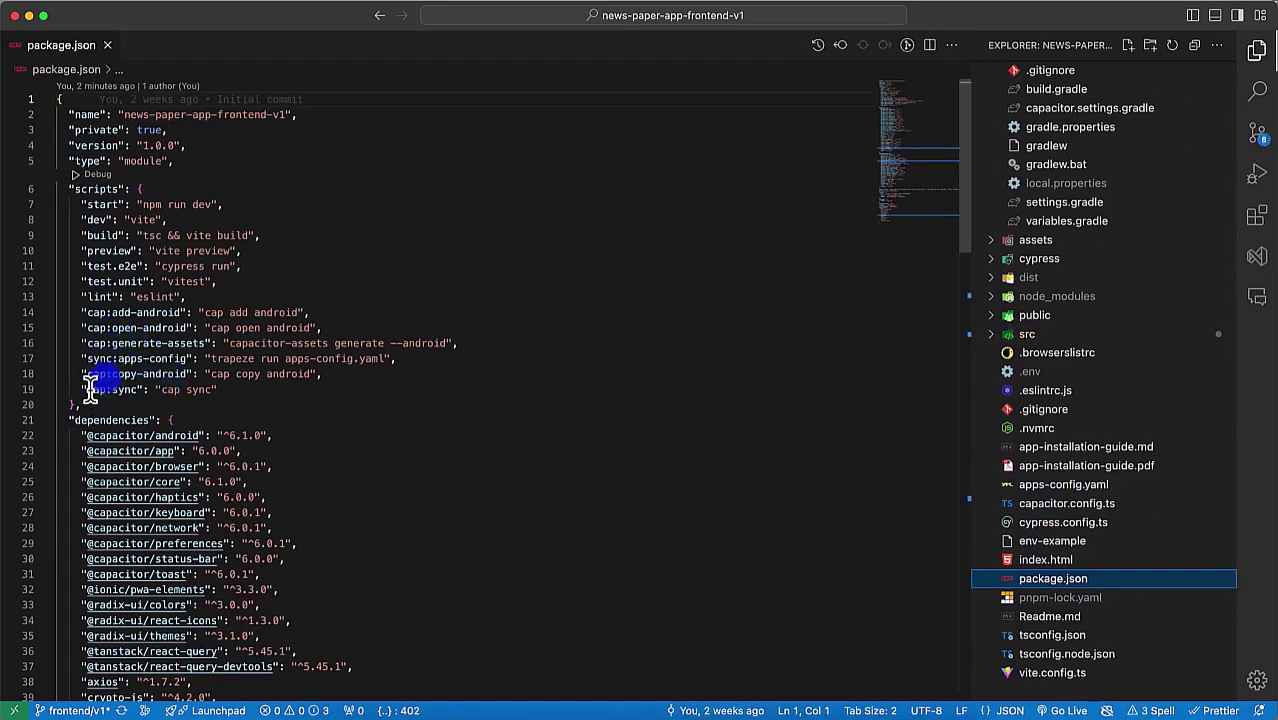
left_click_drag(110, 374, 285, 374)
left_click_drag(106, 389, 258, 392)
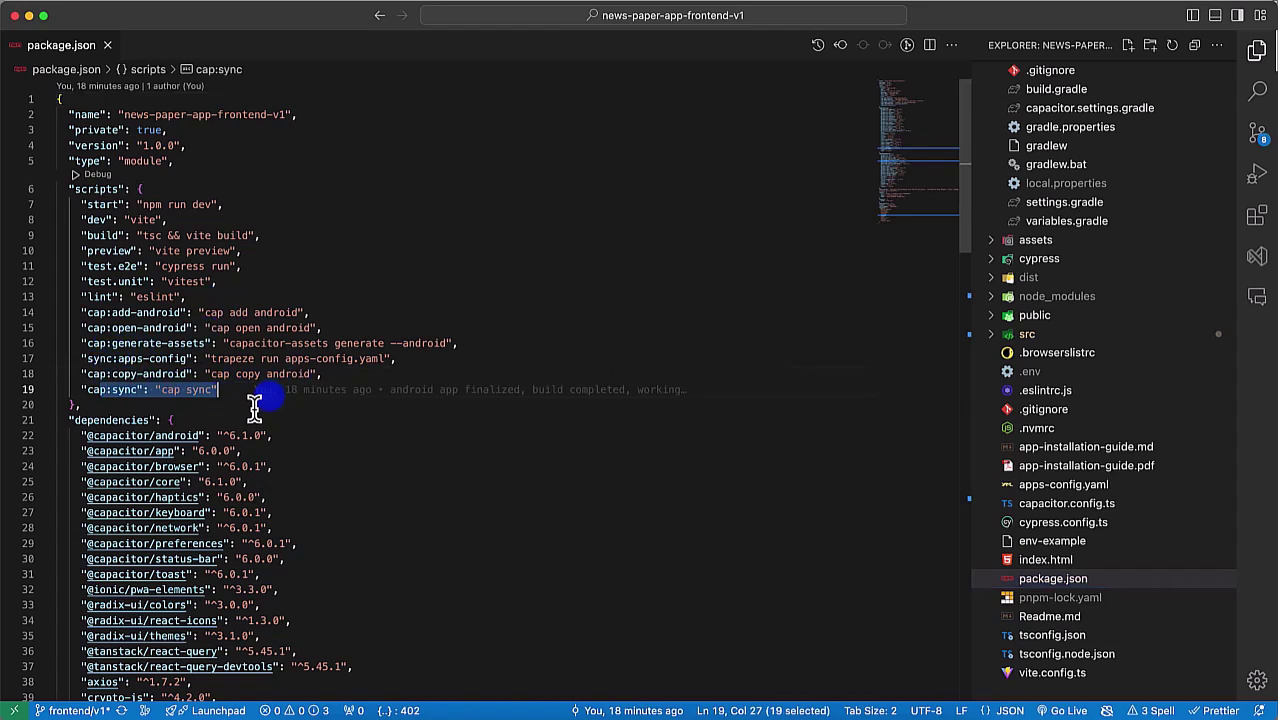
left_click(108, 46)
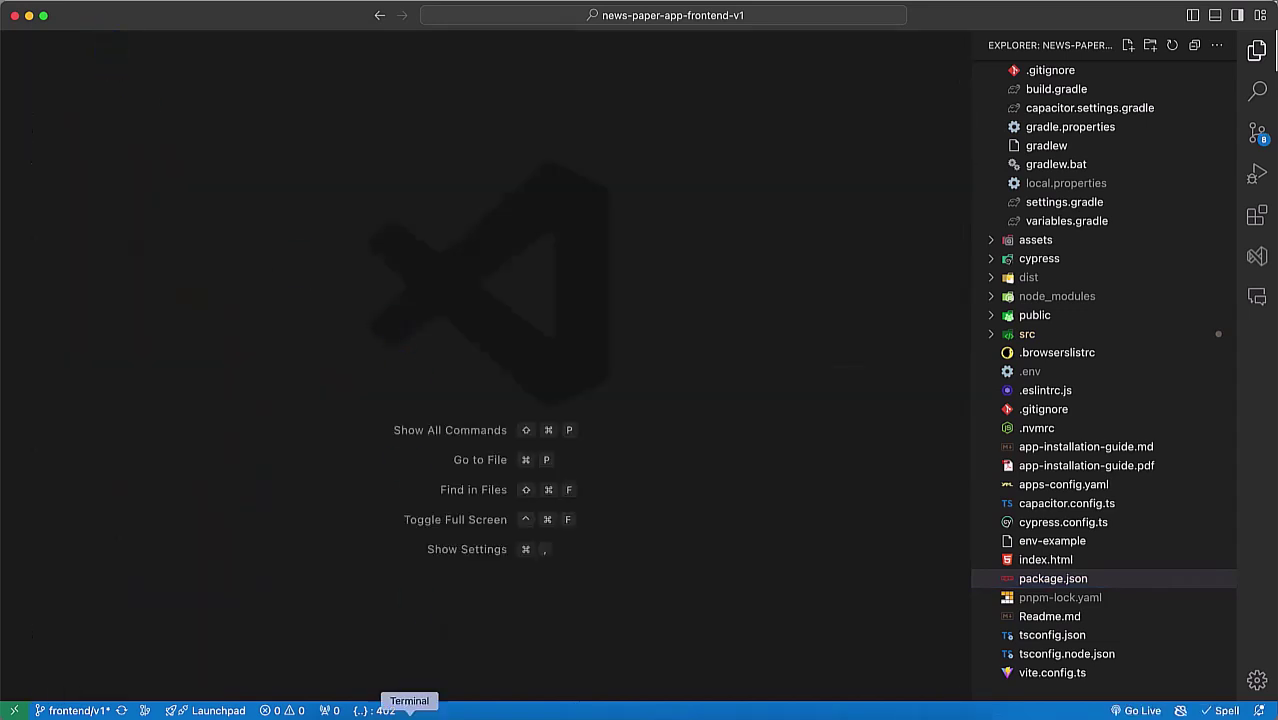
Step: Copy the cap:copy-android script name and run nmr cap:copy-android
left_click(362, 712)
left_click(418, 711)
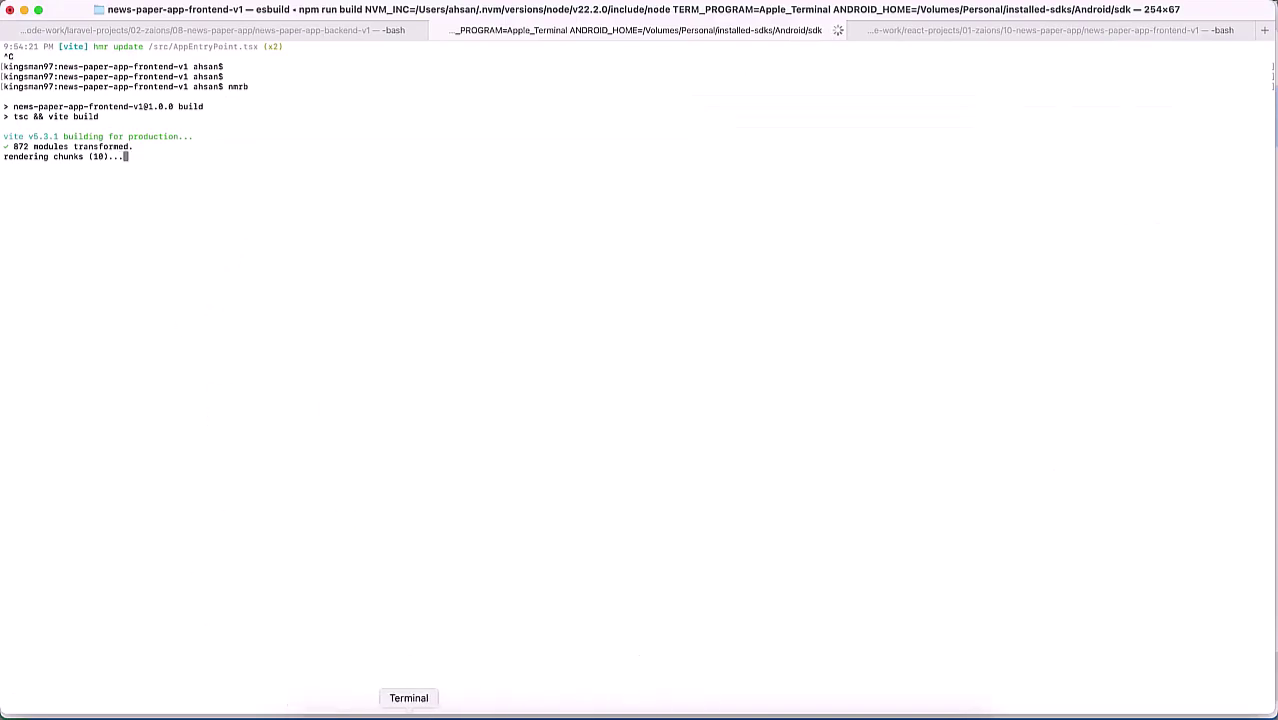
left_click(456, 711)
left_click(1053, 578)
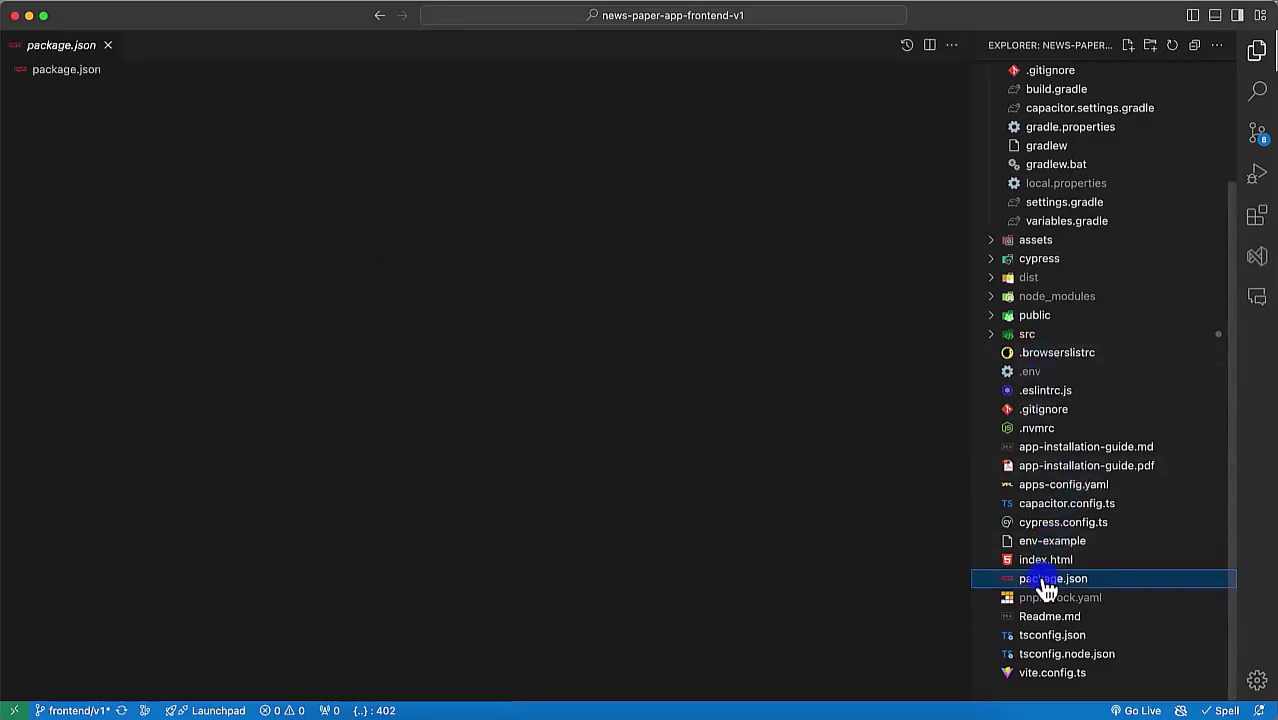
left_click_drag(86, 374, 186, 374)
key("super+c")
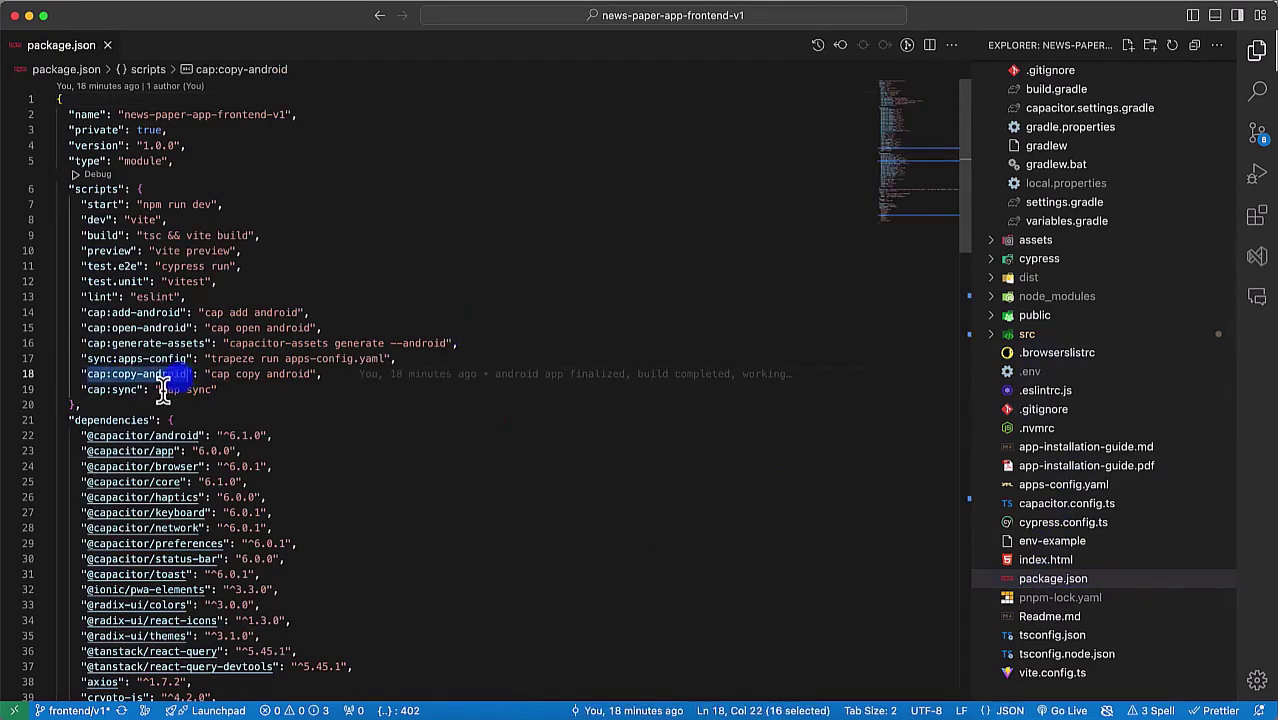
left_click(412, 711)
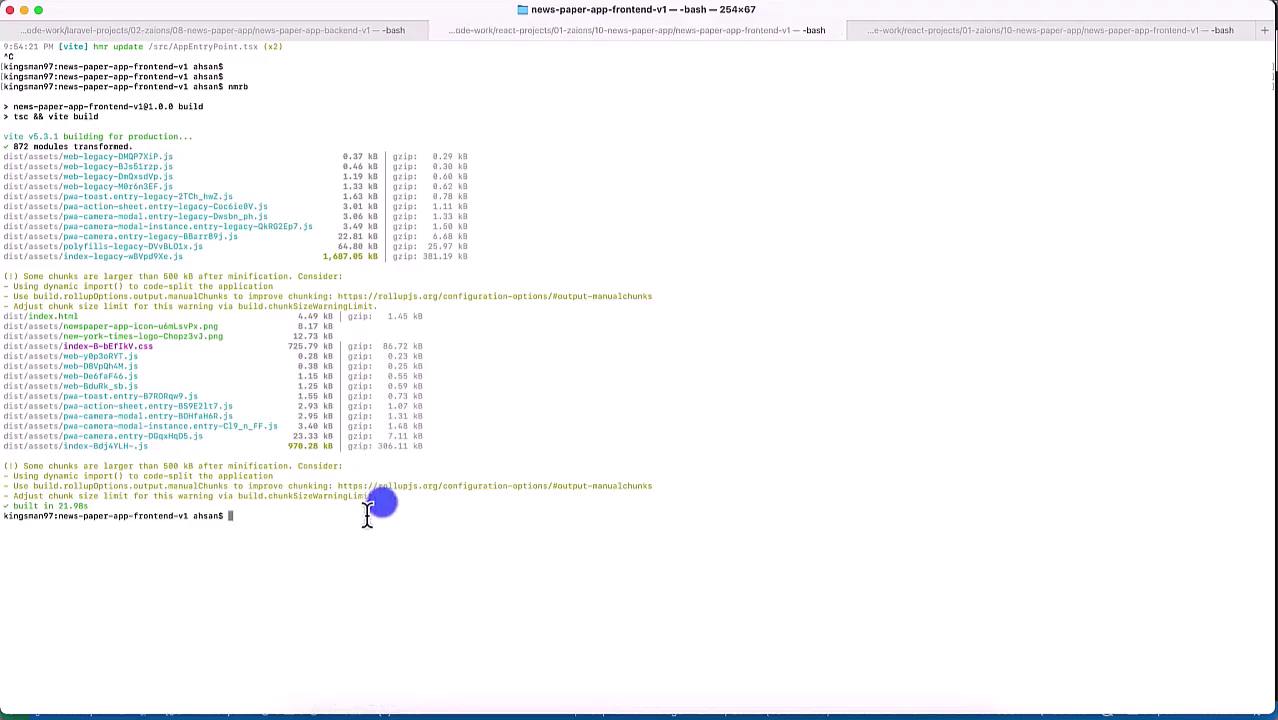
type("nmr")
key("super+v")
key("Return")
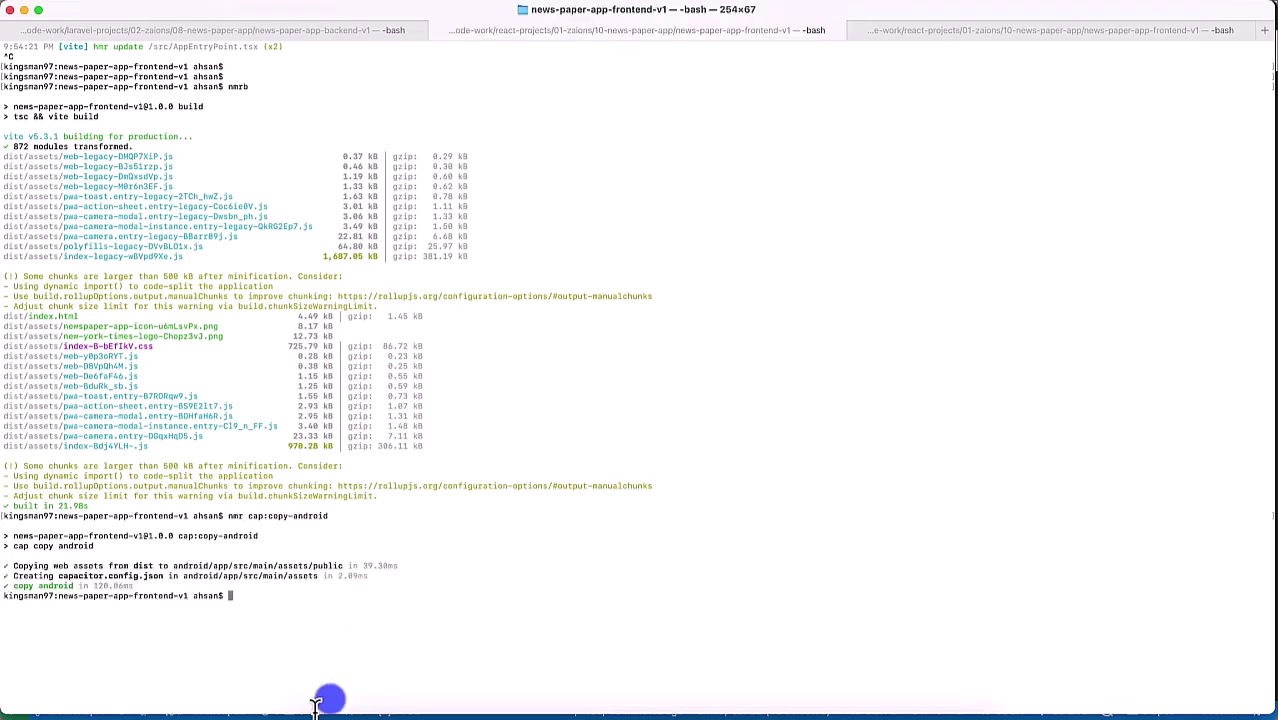
Step: Launch the NewsPaper app on the Pixel 4 emulator to check it, then return home
left_click(918, 711)
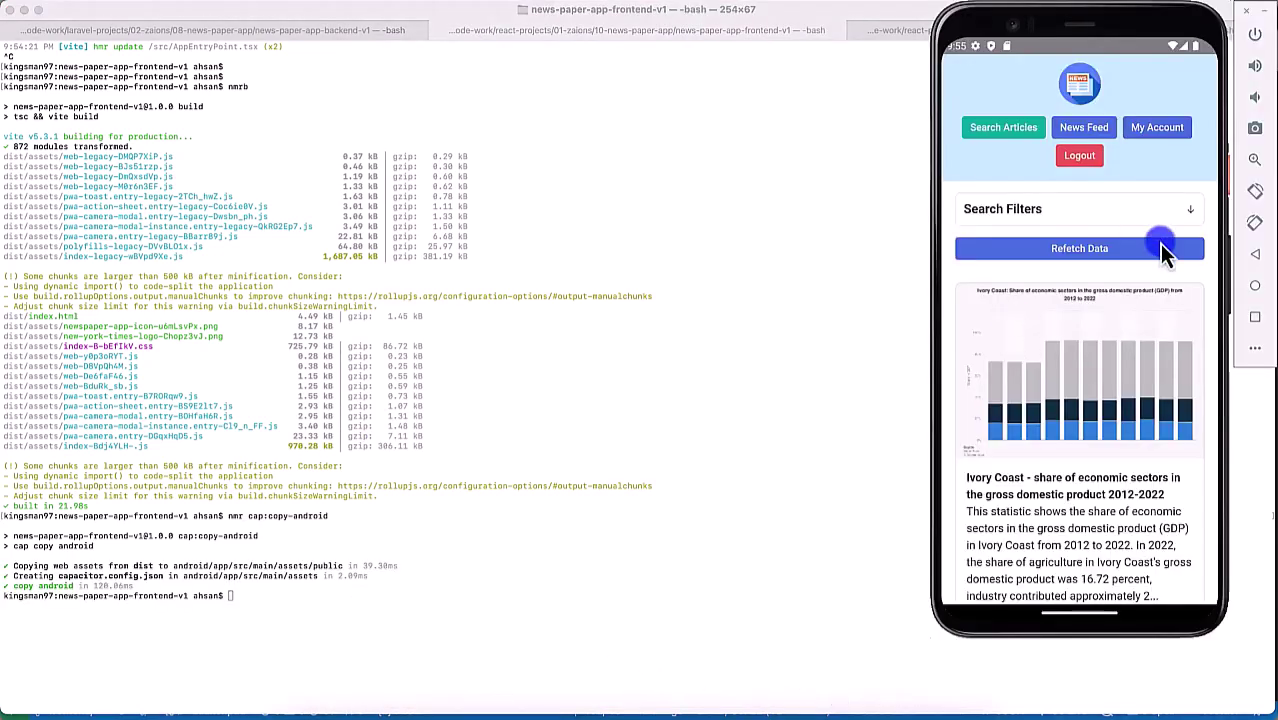
left_click(904, 711)
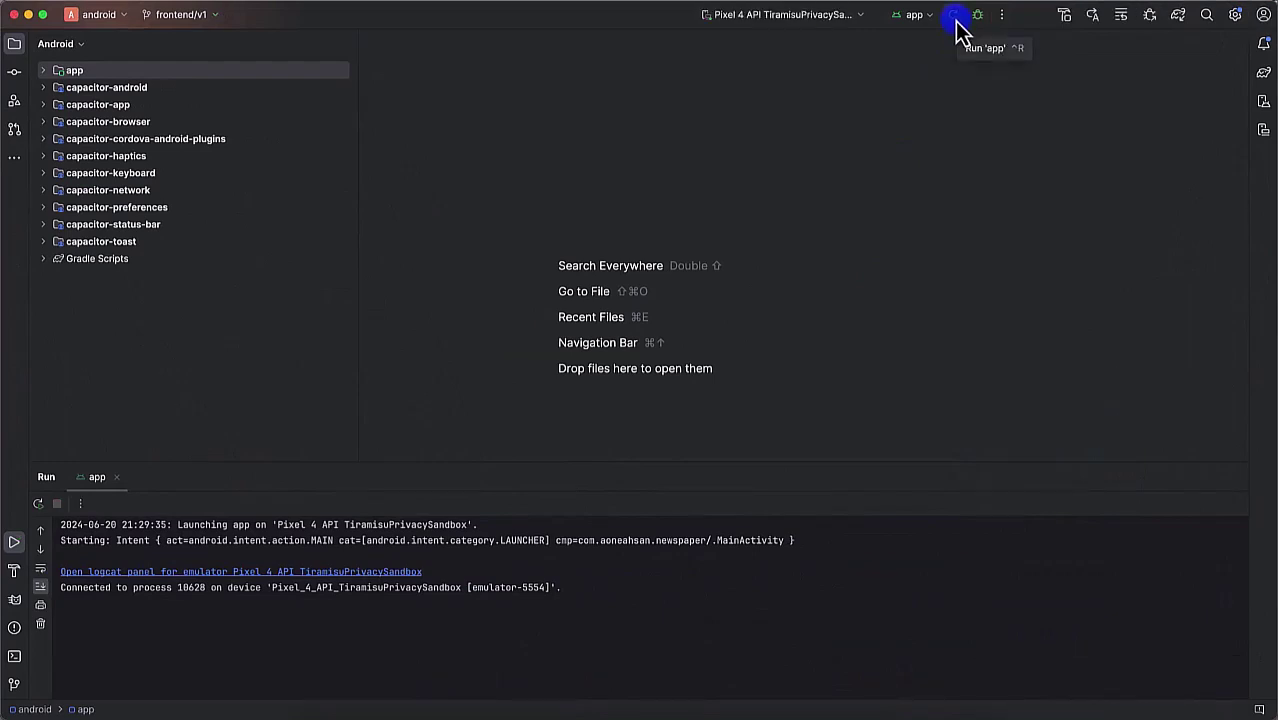
left_click(893, 711)
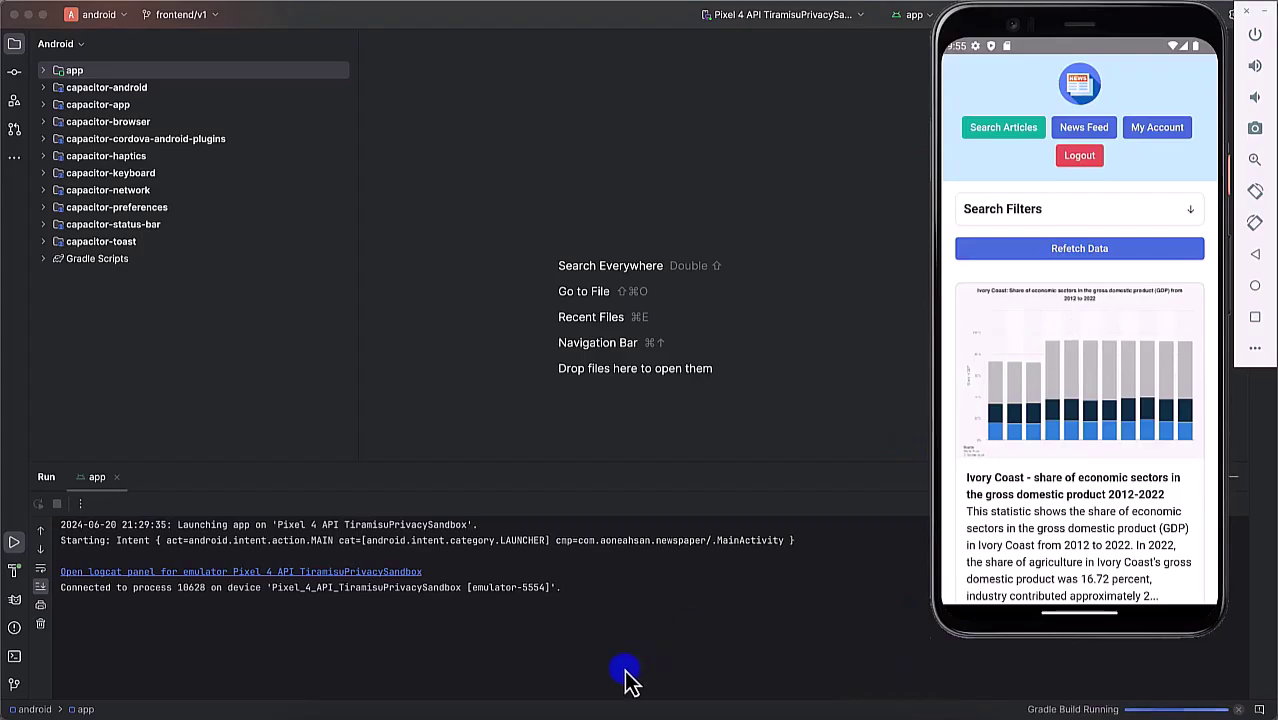
left_click(410, 708)
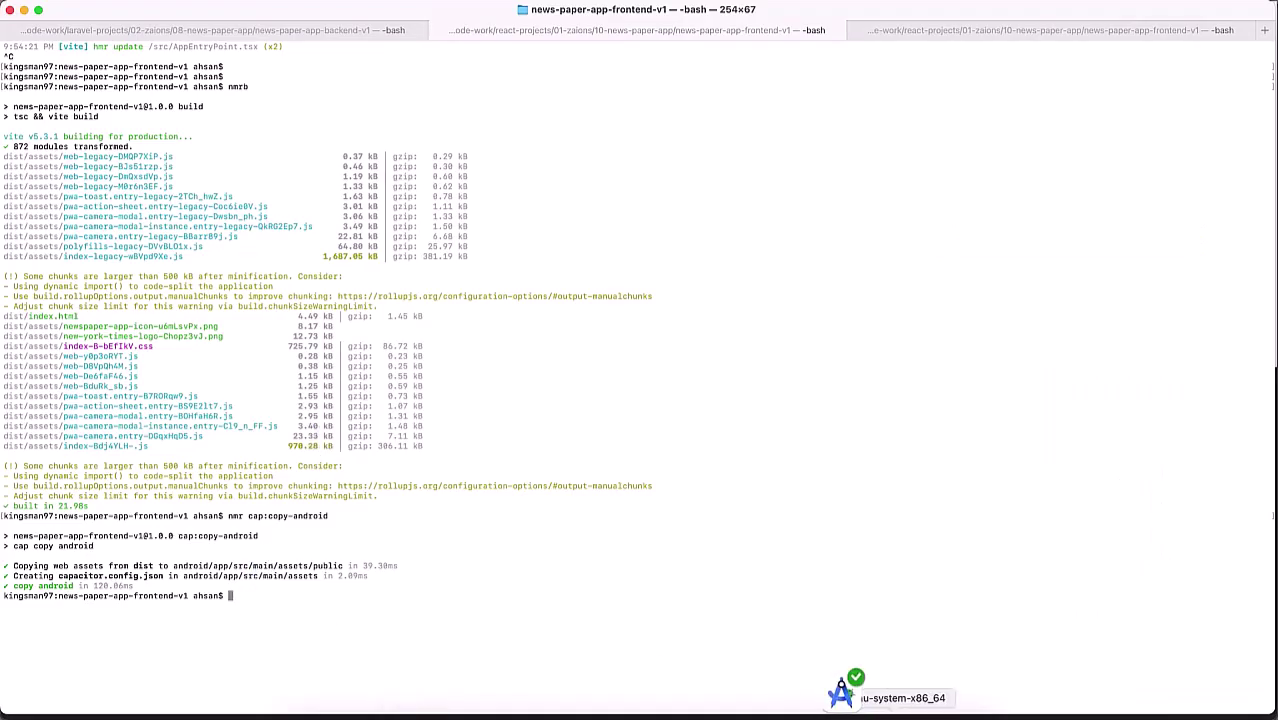
left_click(885, 708)
left_click(1062, 340)
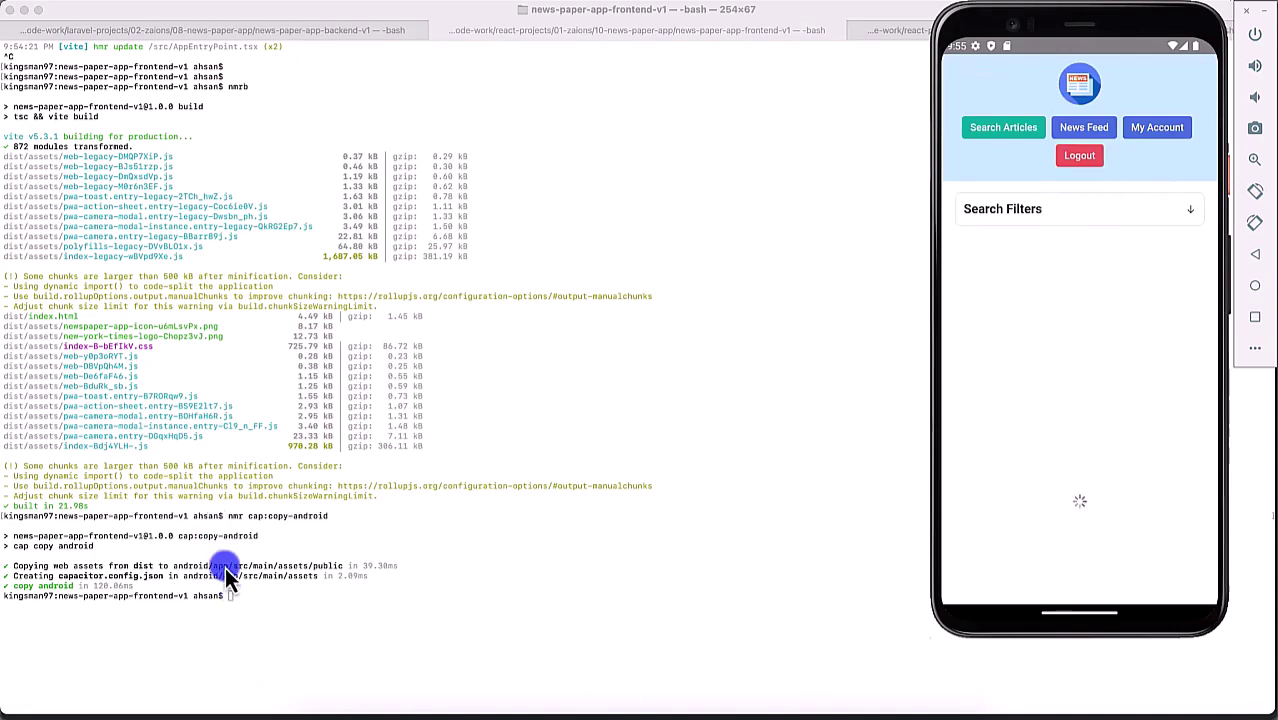
left_click(1256, 287)
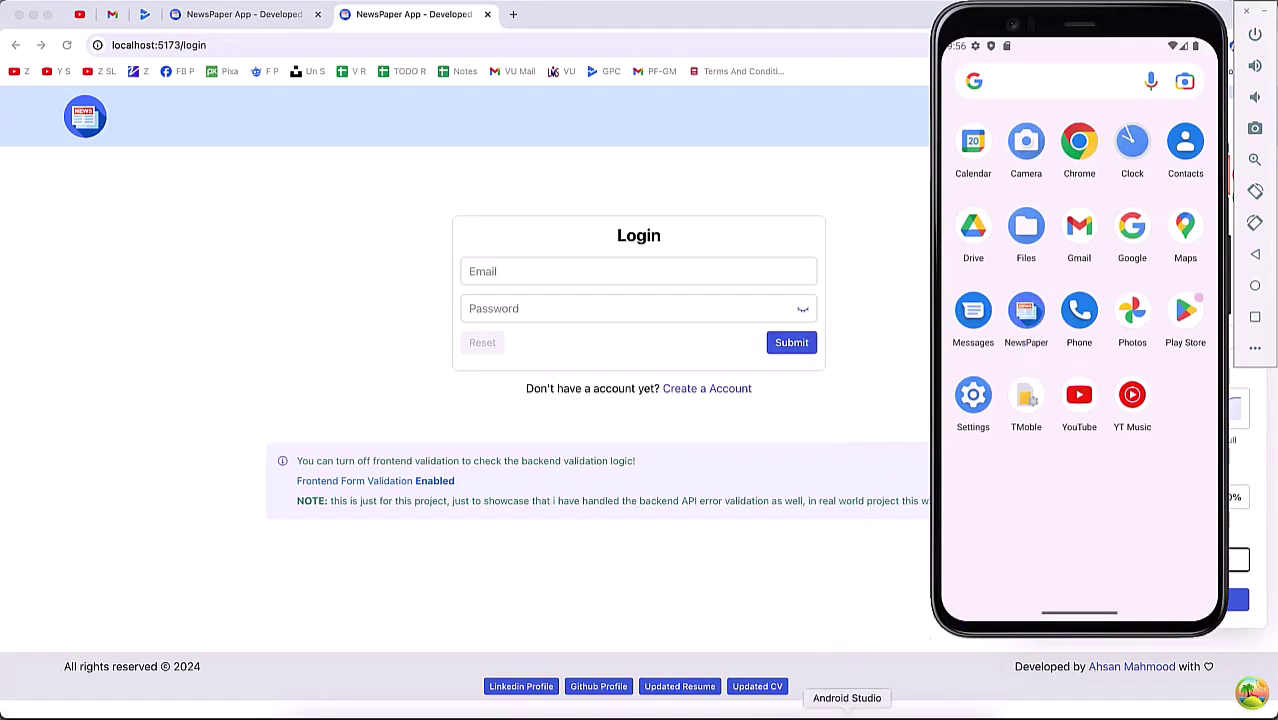
left_click(845, 712)
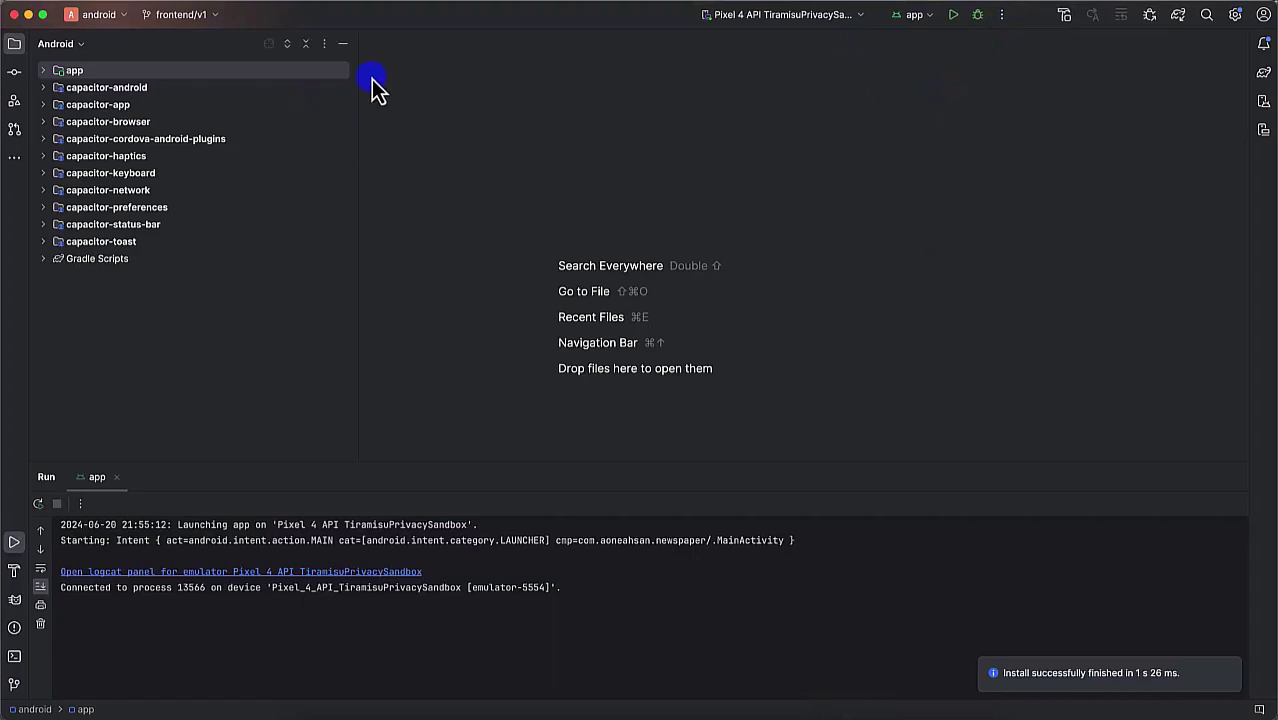
Step: Start a signed APK in Generate Signed Bundle / APK and begin a new key store file
left_click(392, 8)
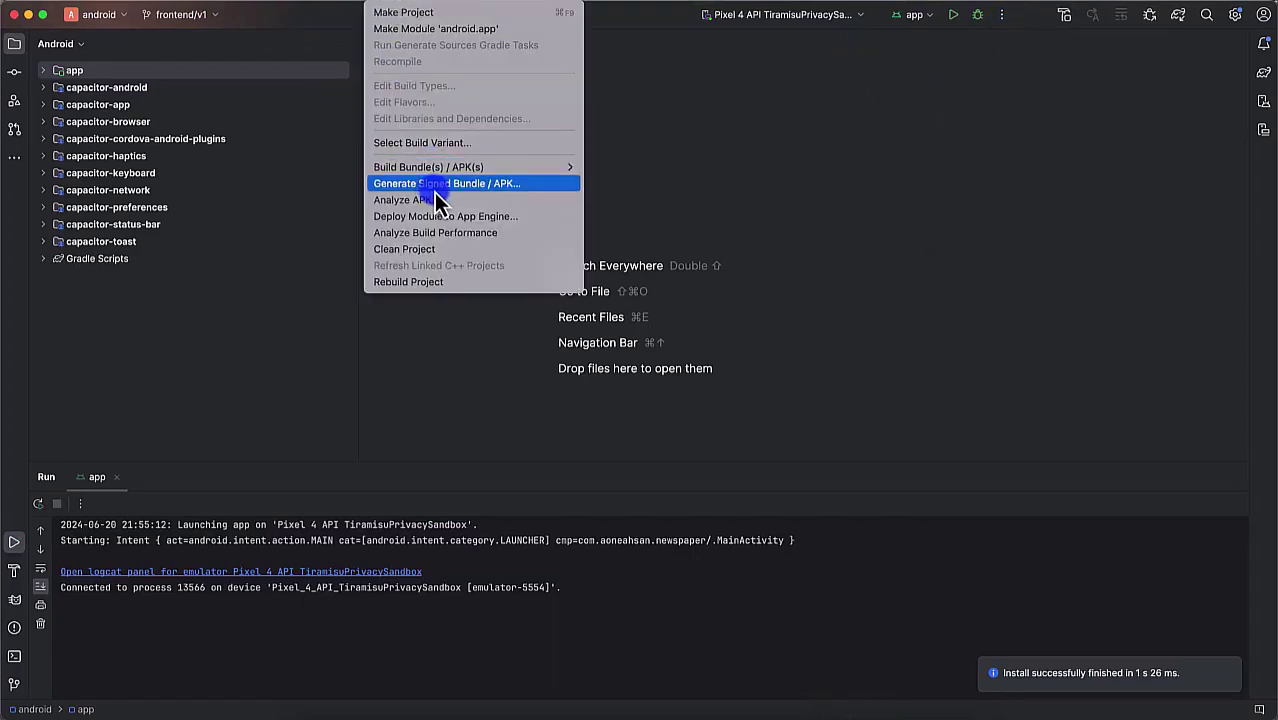
left_click(503, 193)
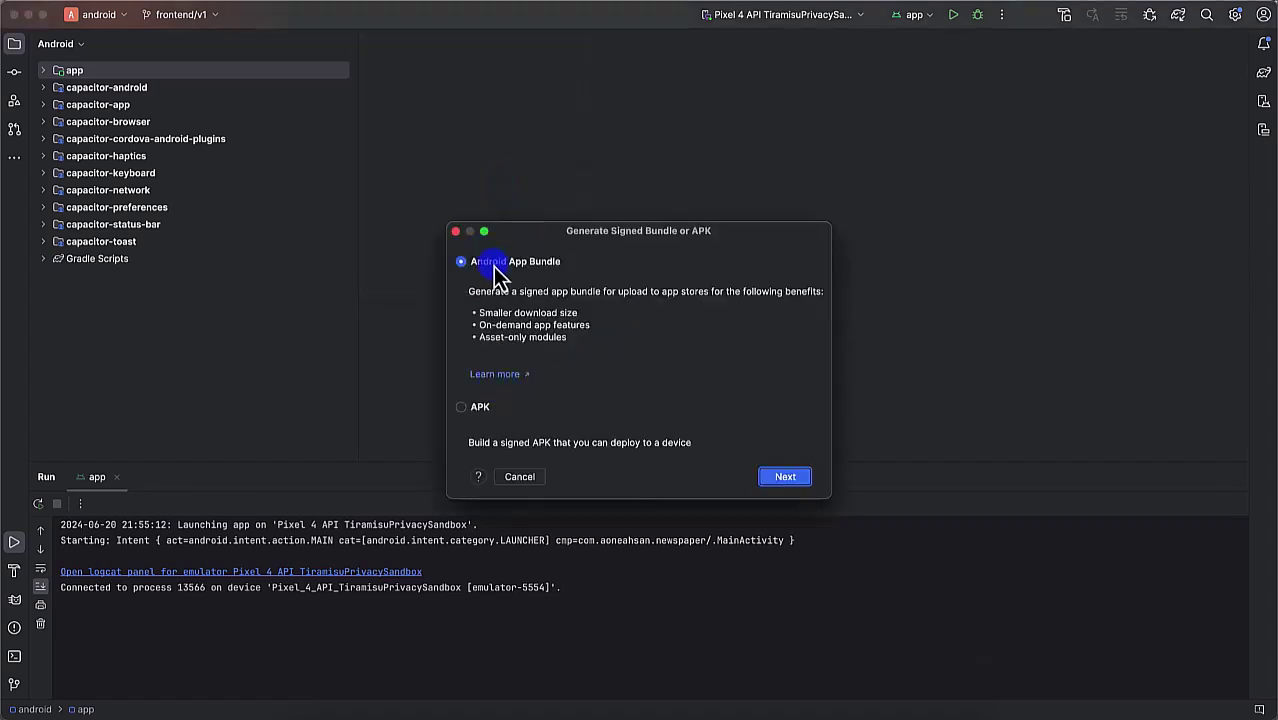
left_click(470, 410)
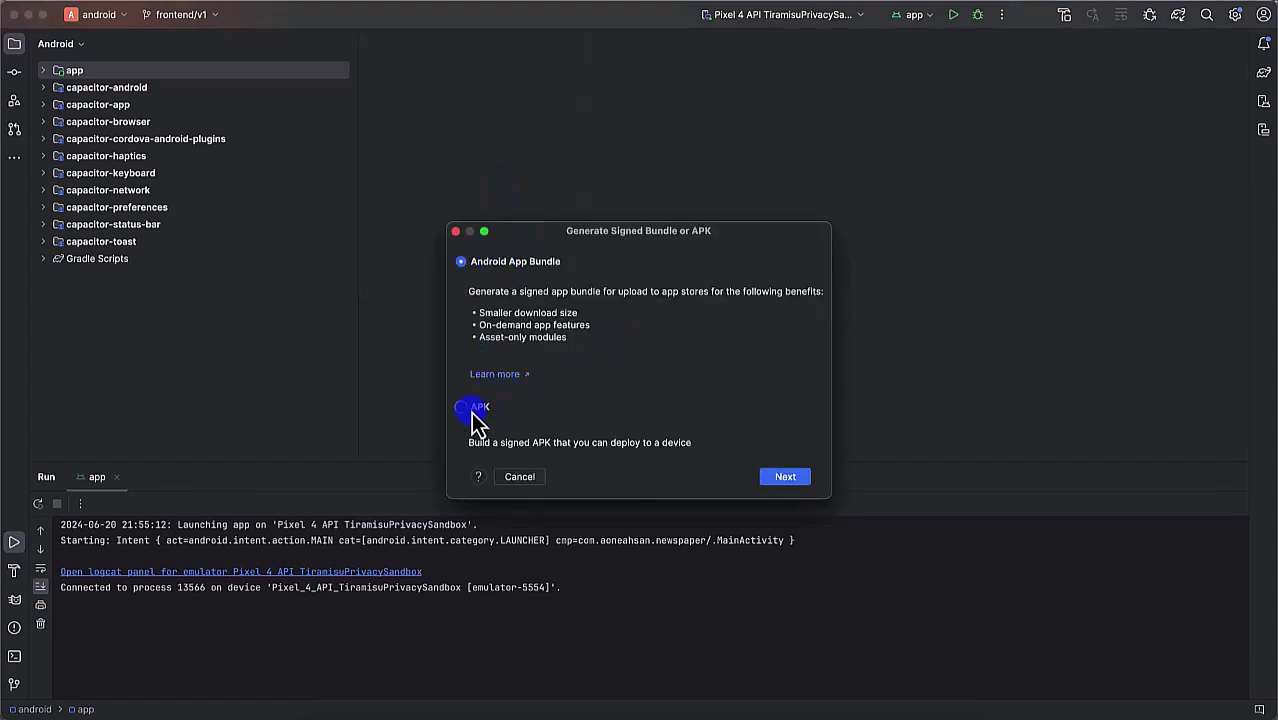
left_click(790, 478)
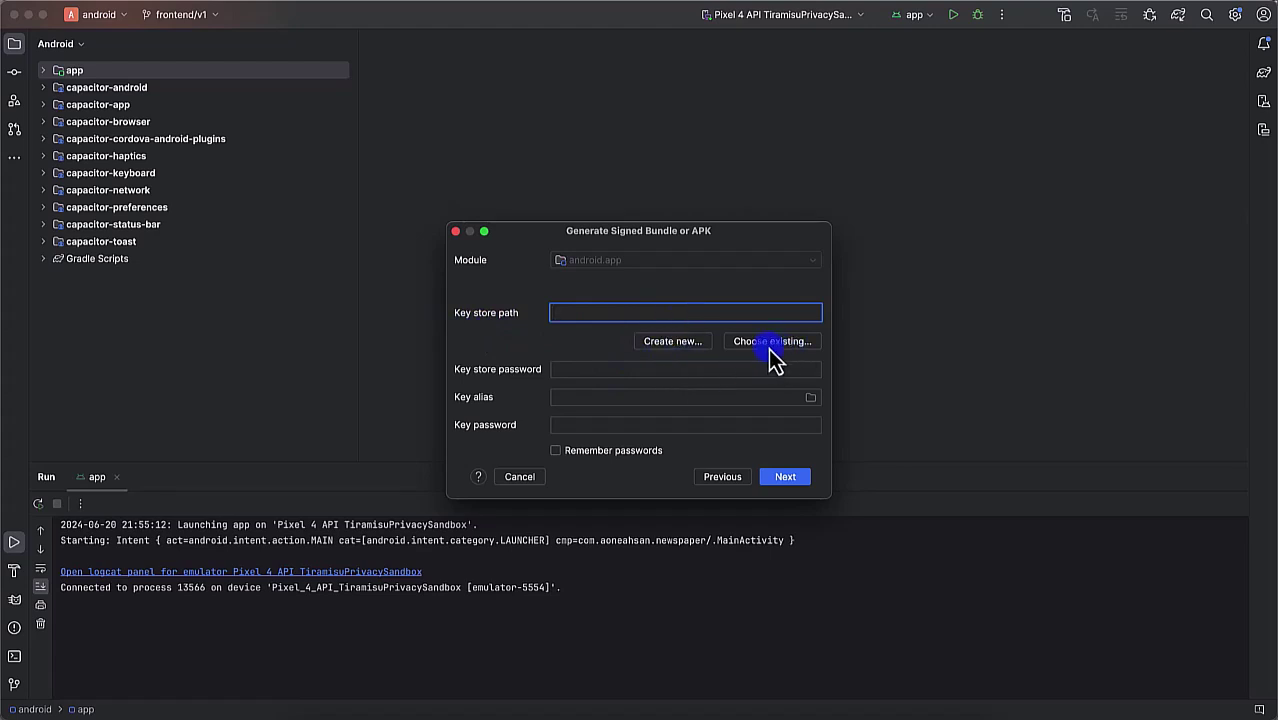
left_click(695, 344)
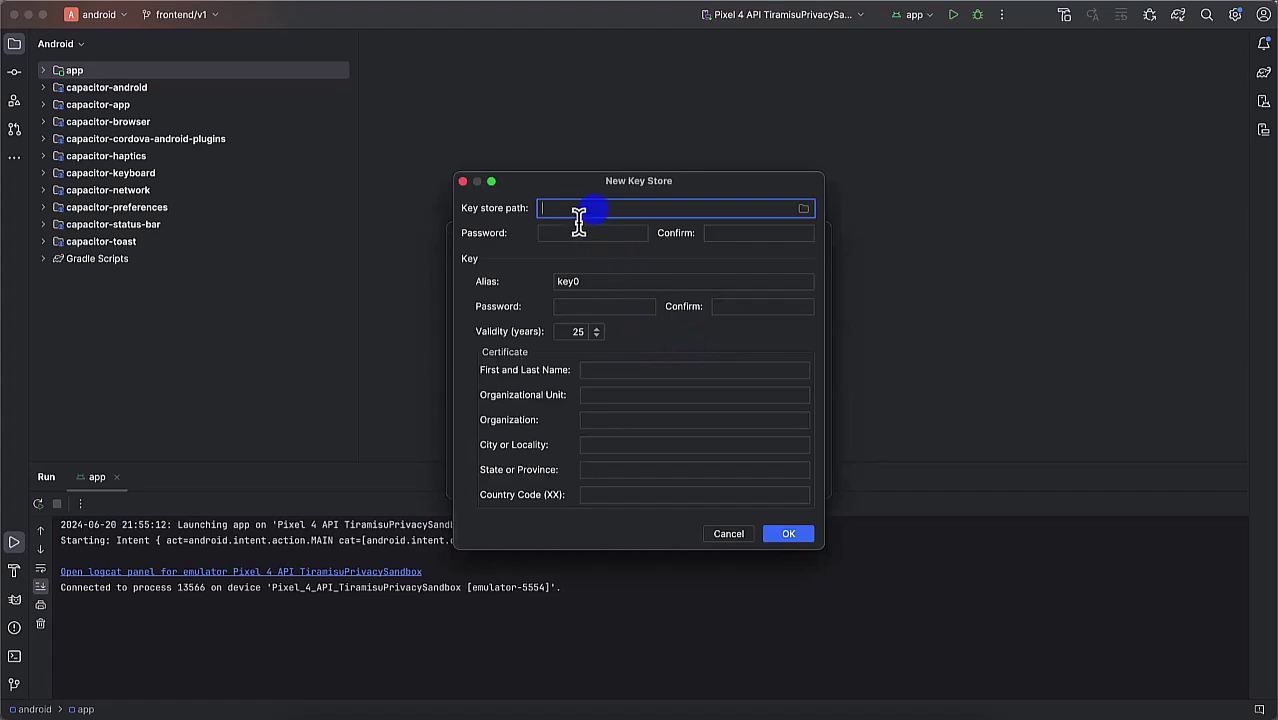
left_click(803, 213)
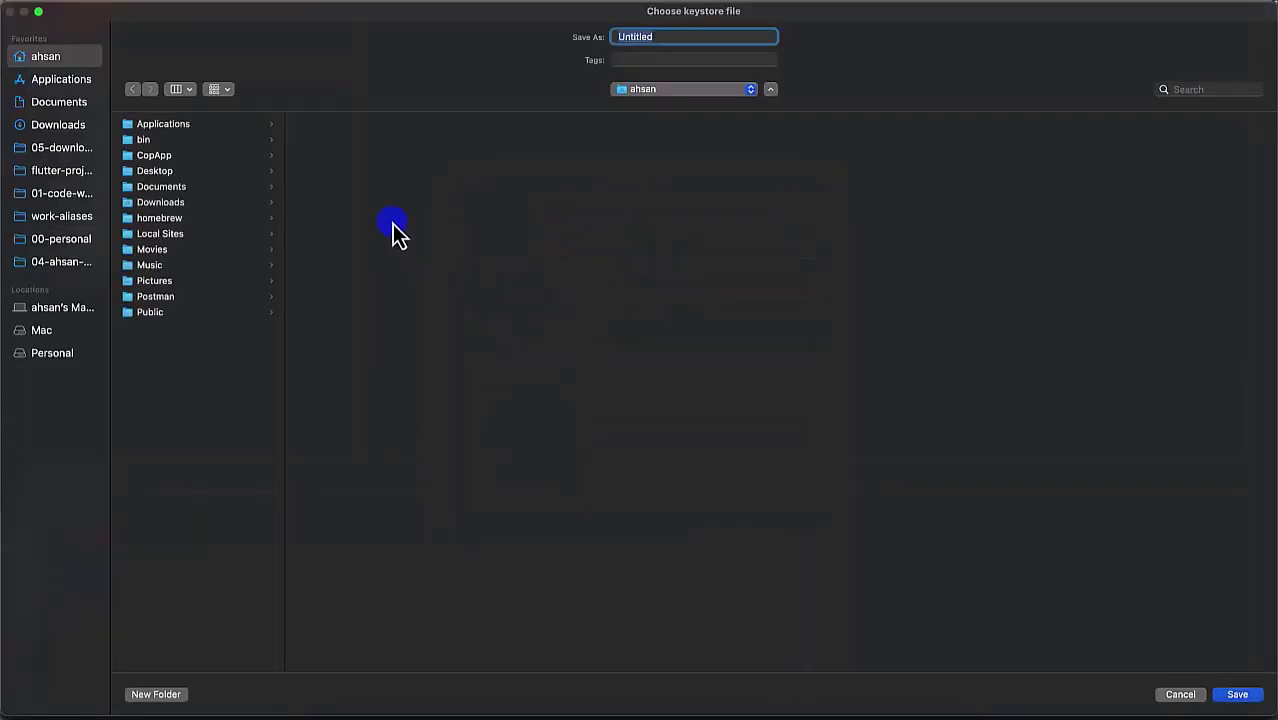
key("Escape")
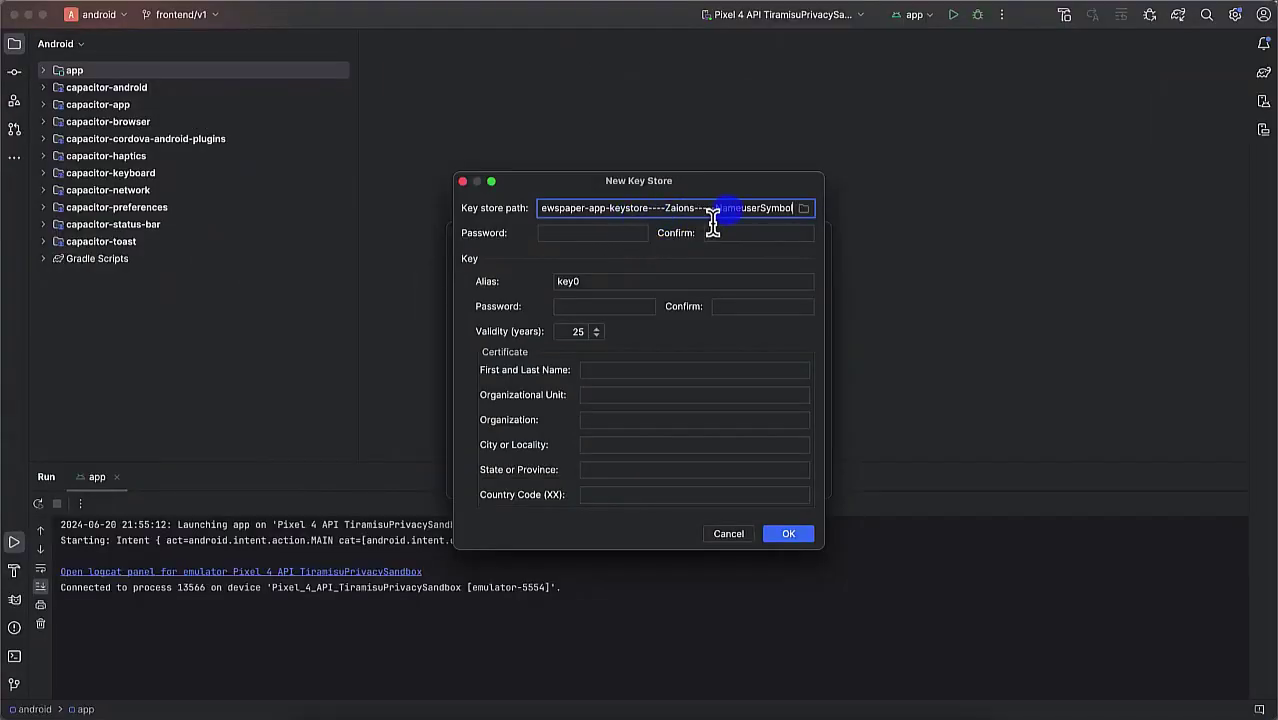
Step: Set the key store passwords, alias Zaions, and the key password
left_click(595, 240)
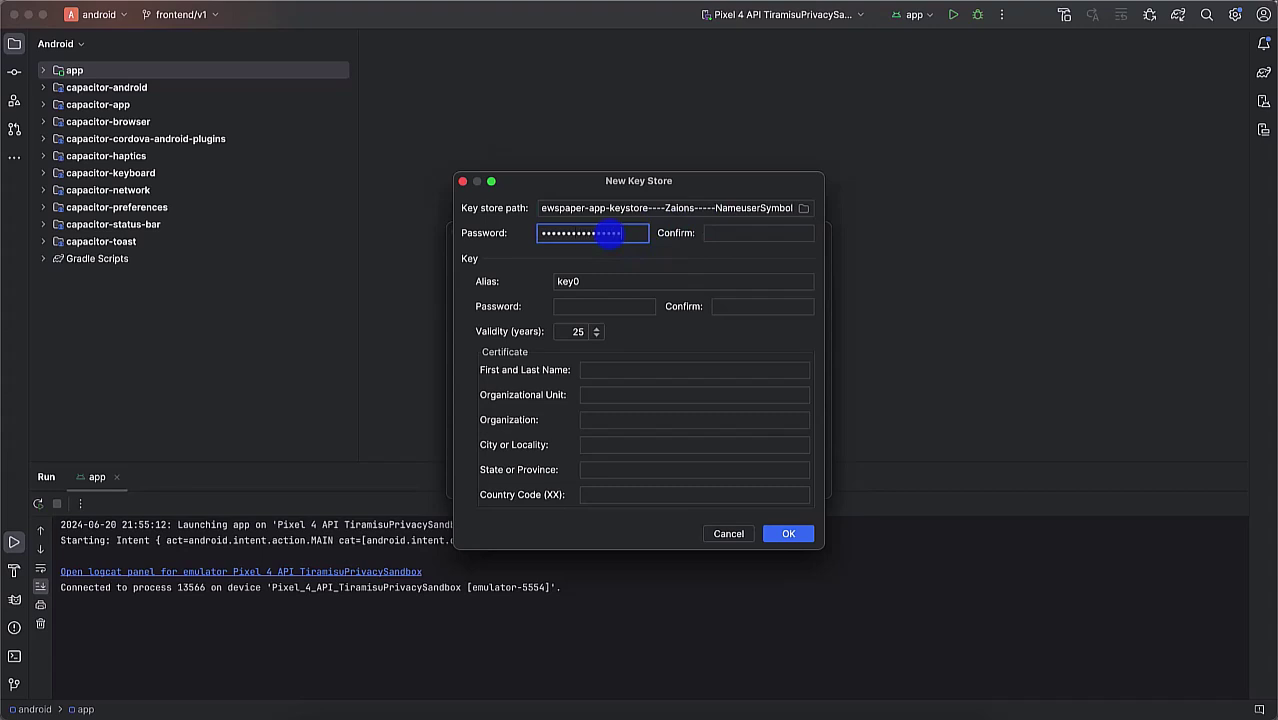
left_click(740, 236)
type("••••")
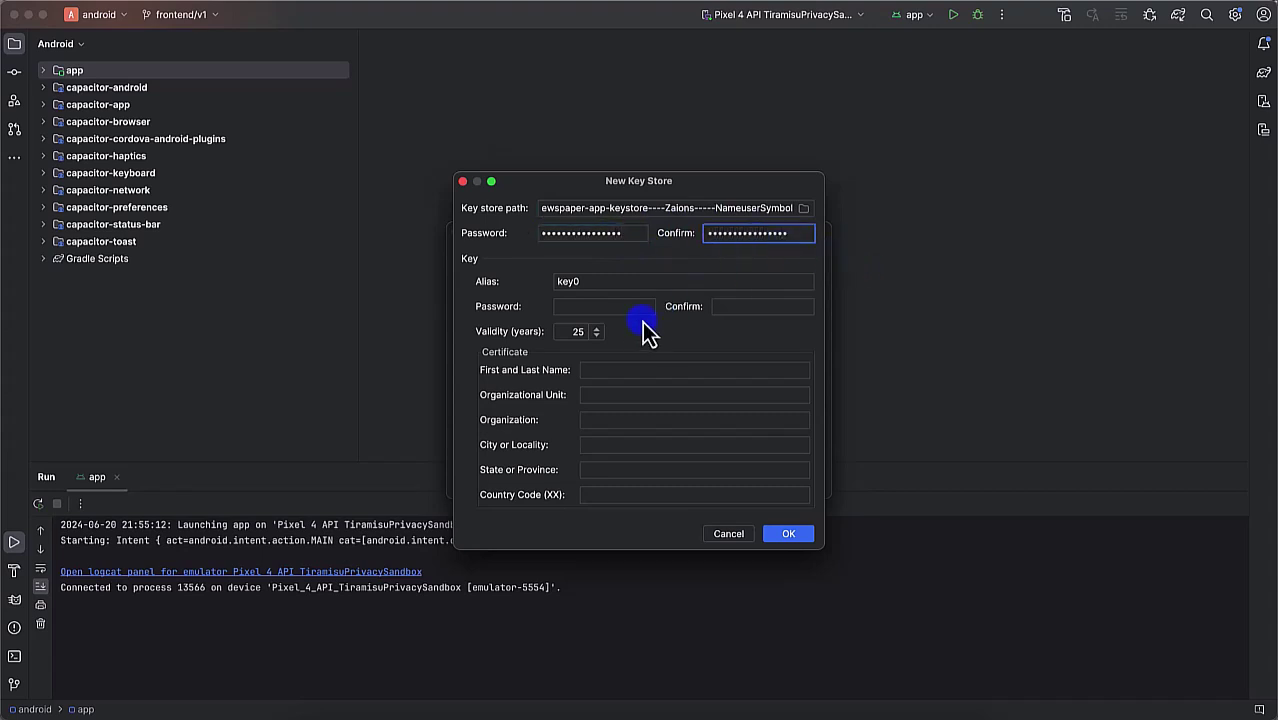
left_click(599, 284)
key("BackSpace")
key("BackSpace")
key("BackSpace")
key("BackSpace")
type("Zaions")
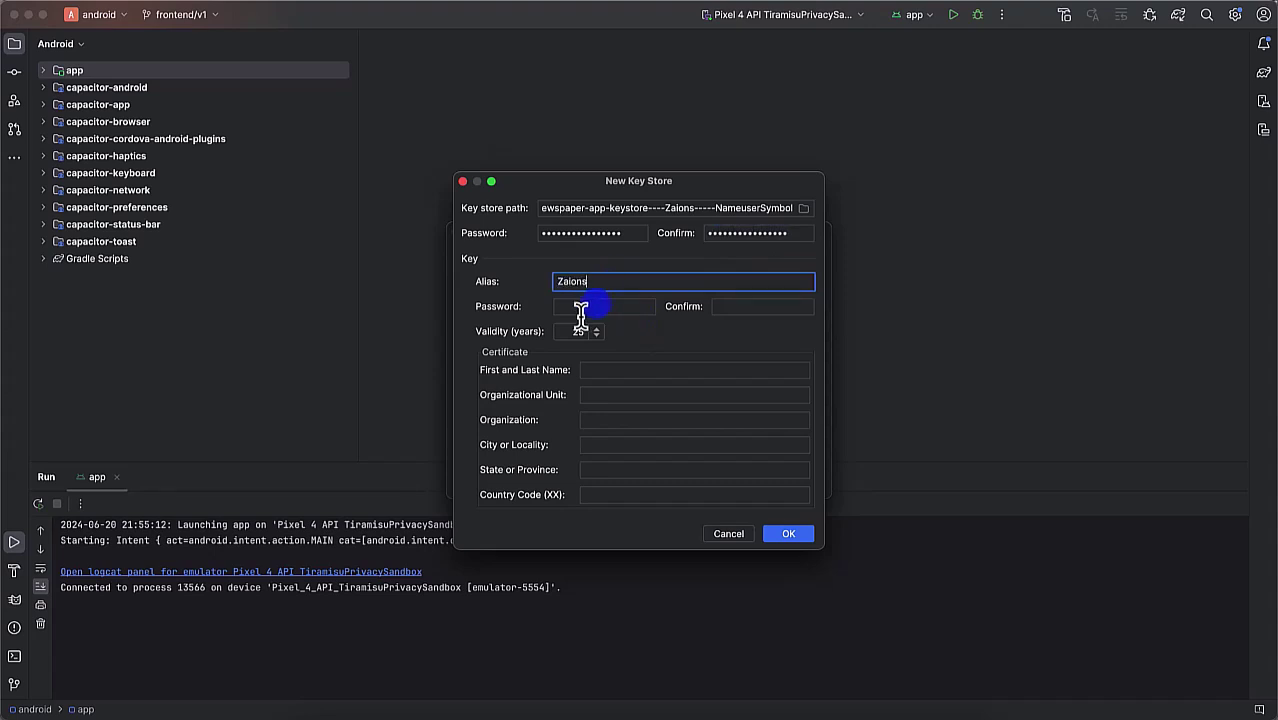
left_click(609, 312)
type("•")
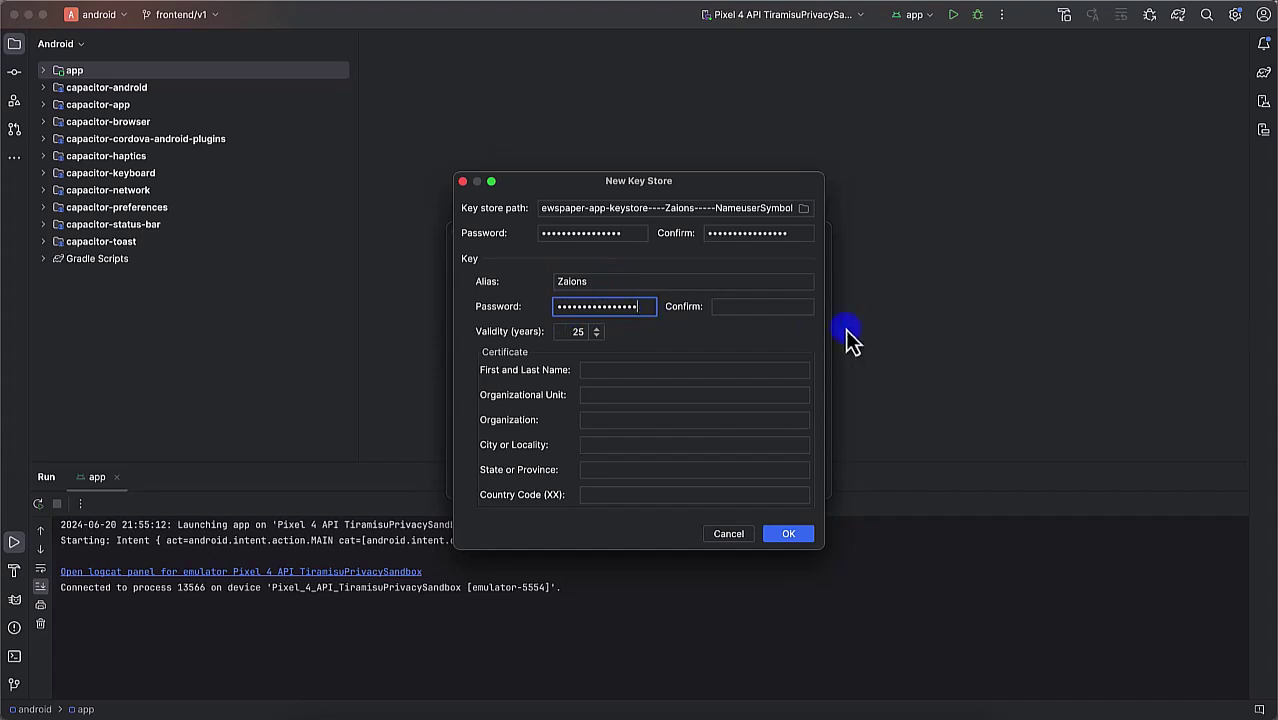
left_click(795, 307)
type("••")
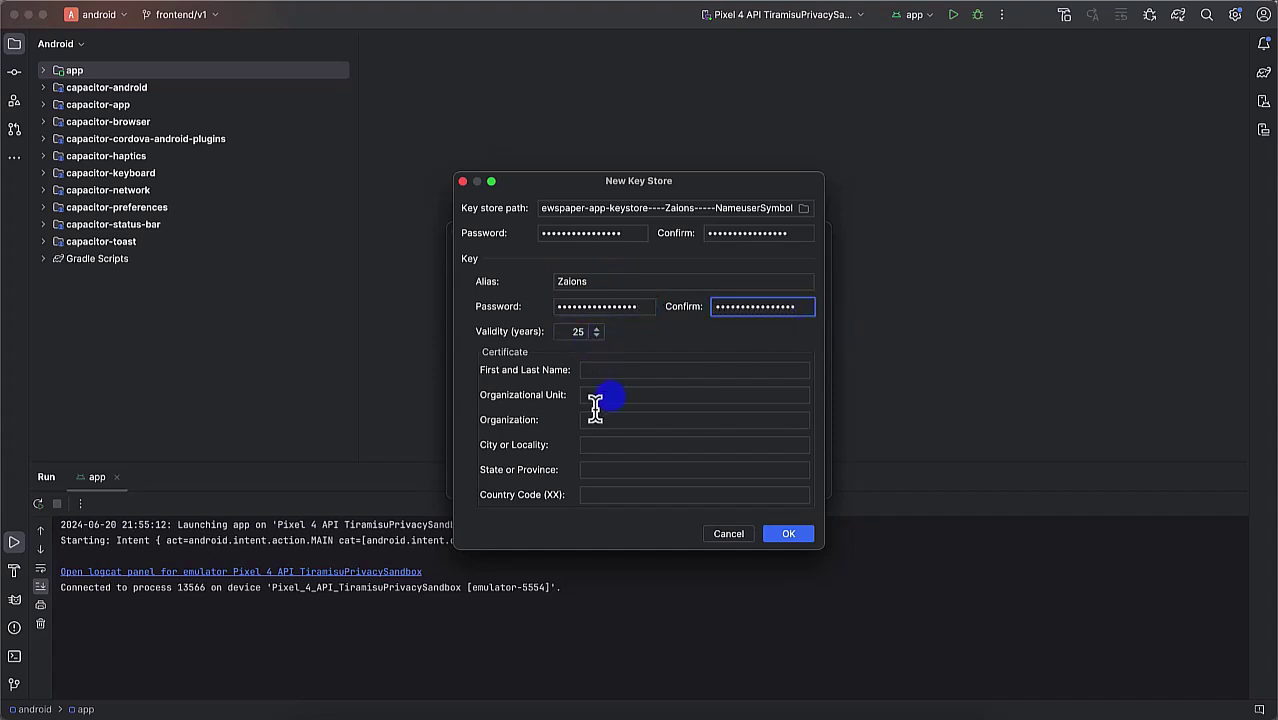
Step: Fill the certificate: holder's name, Development, organization Z, Lahore, Punjab, PK, and create it
left_click(594, 371)
type("Ahsa")
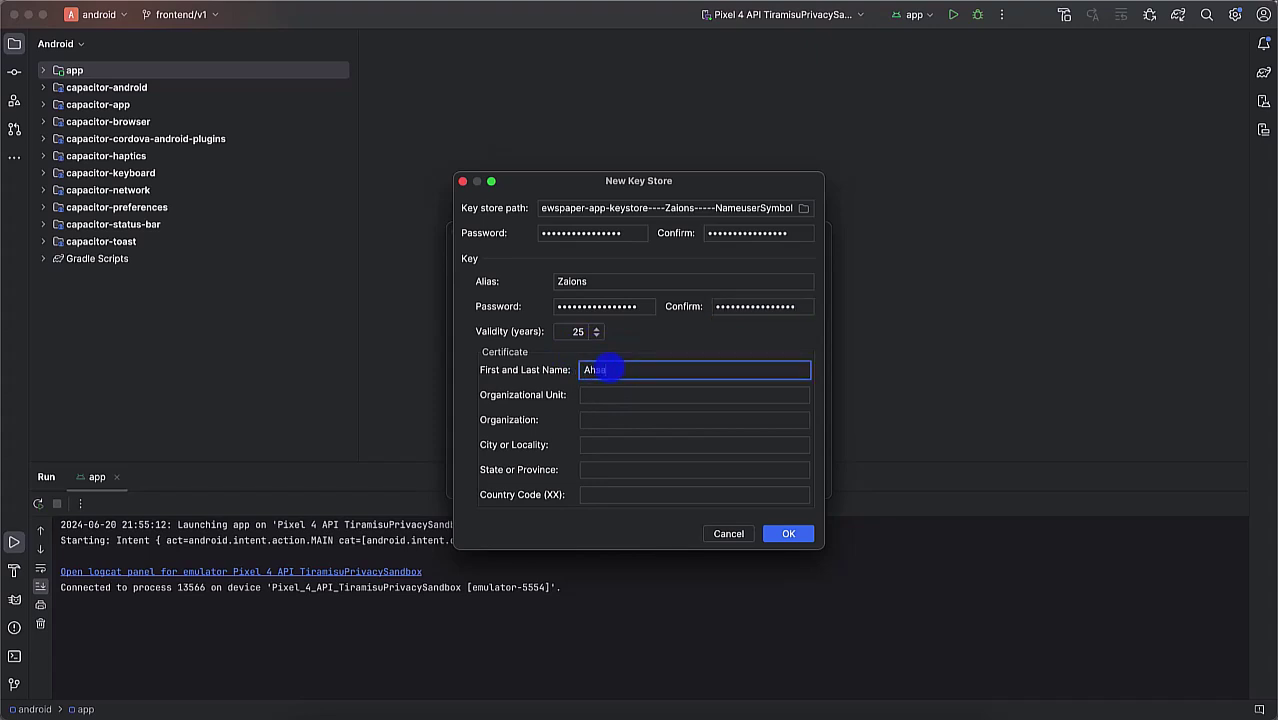
type("n Mahmood")
left_click(592, 398)
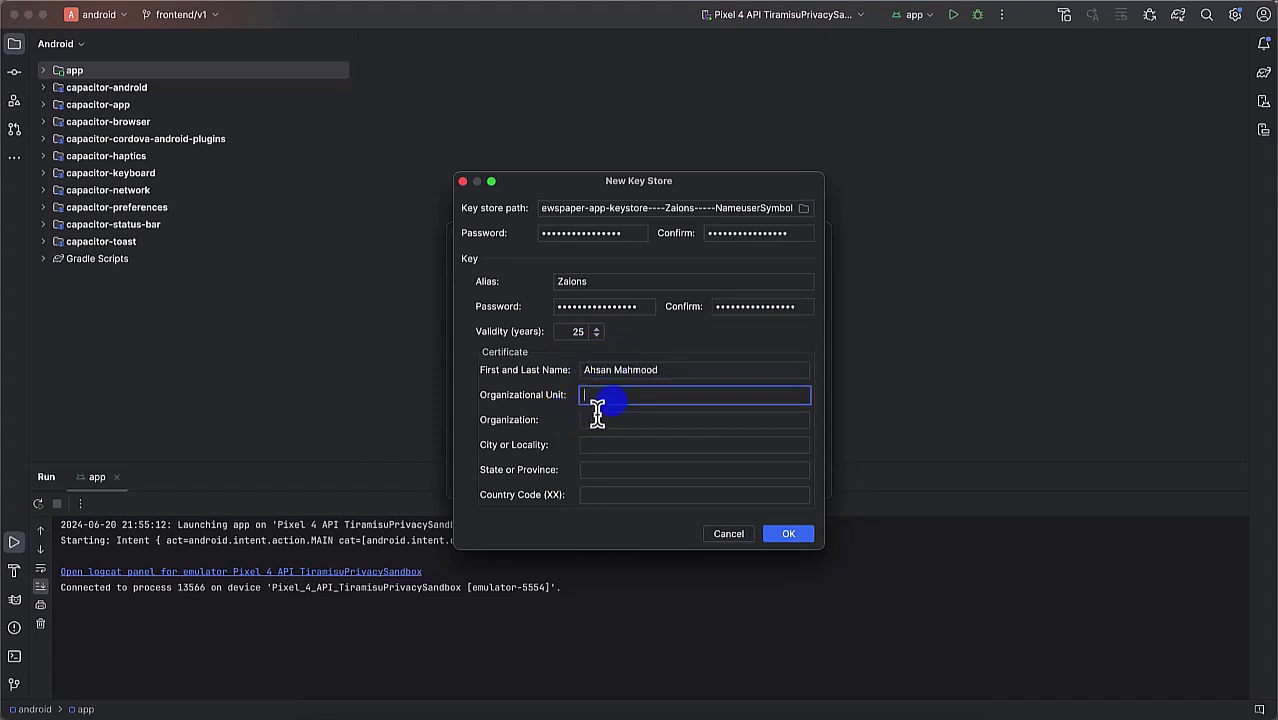
type("Development")
left_click(692, 424)
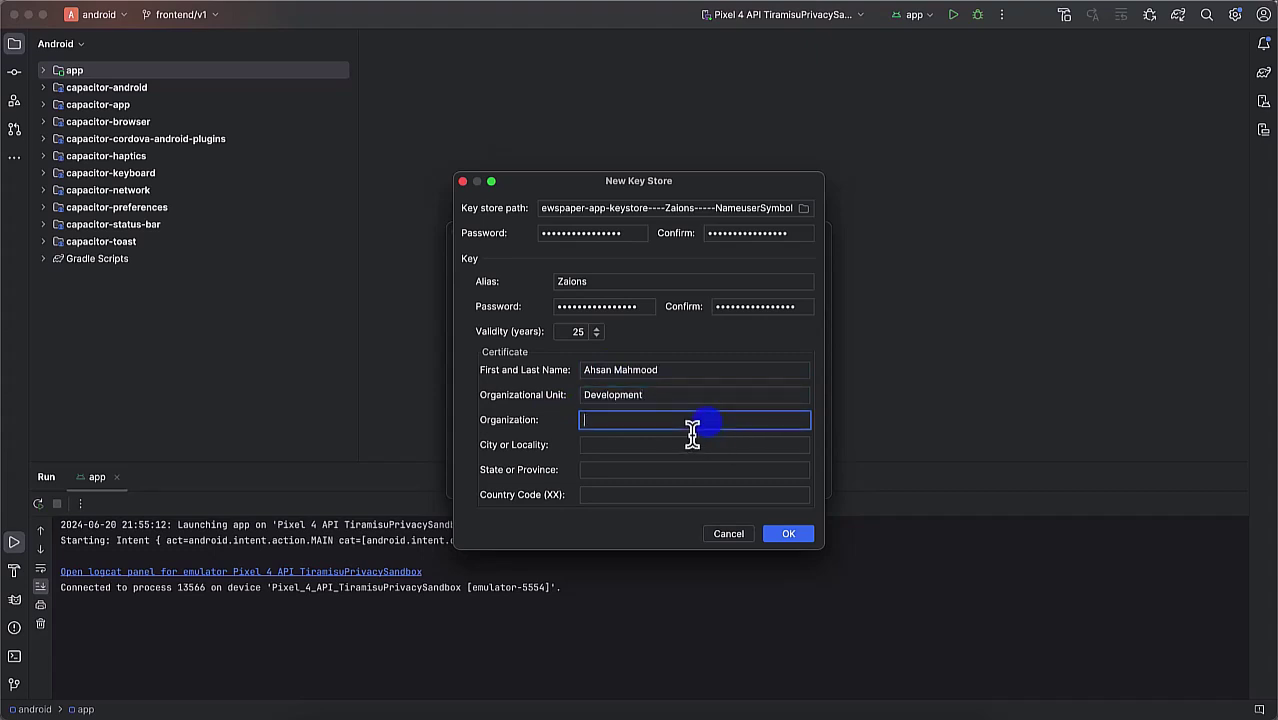
type("Zalons")
left_click(661, 449)
type("Lahore")
left_click(662, 471)
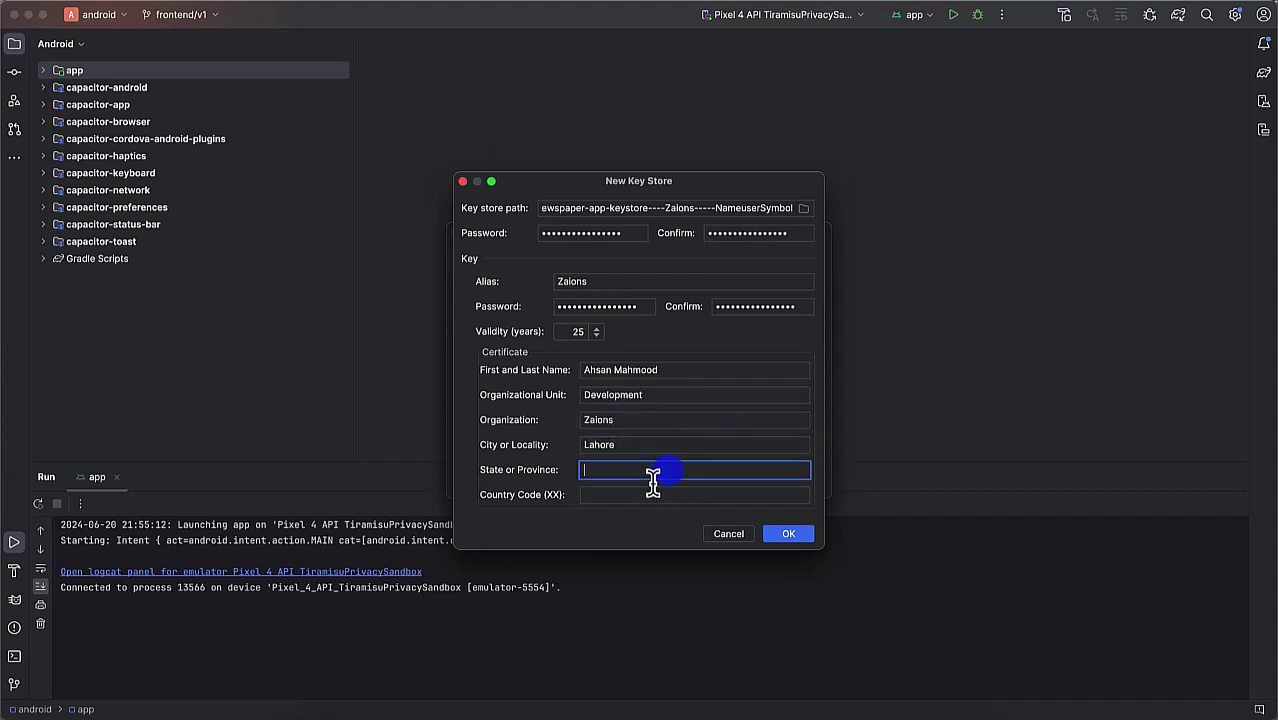
type("Punjab")
left_click(640, 496)
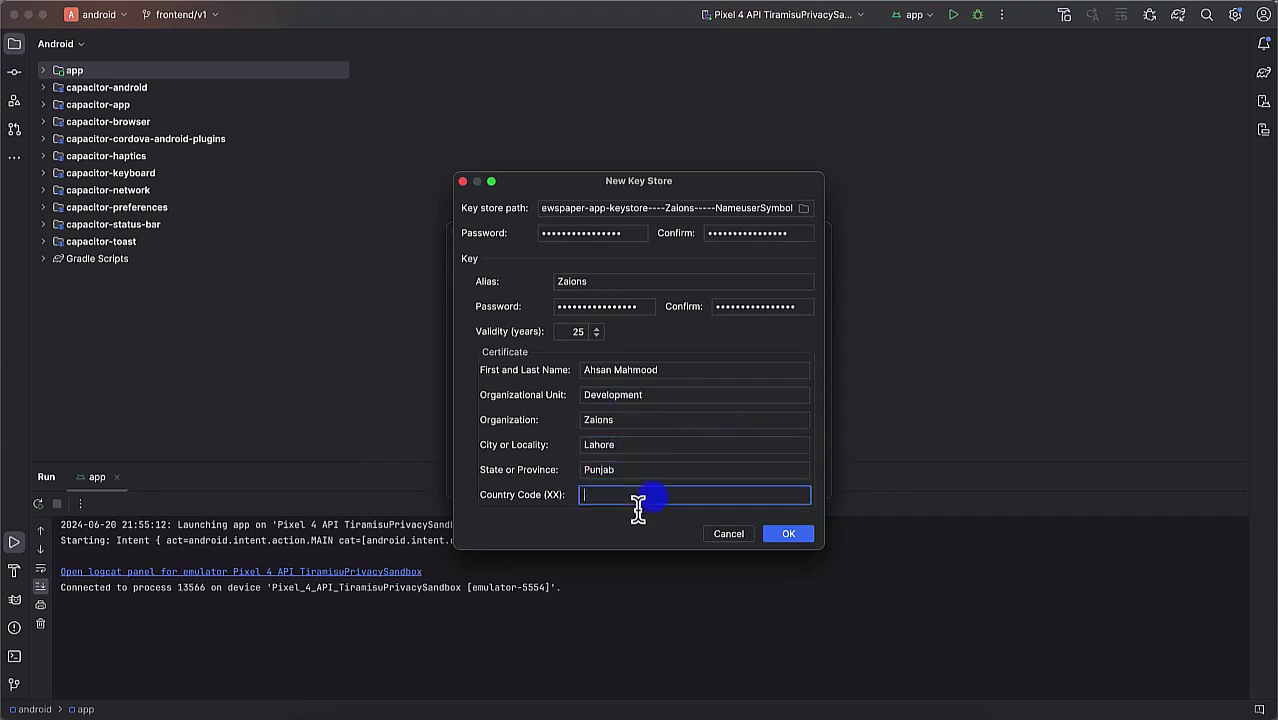
type("PK")
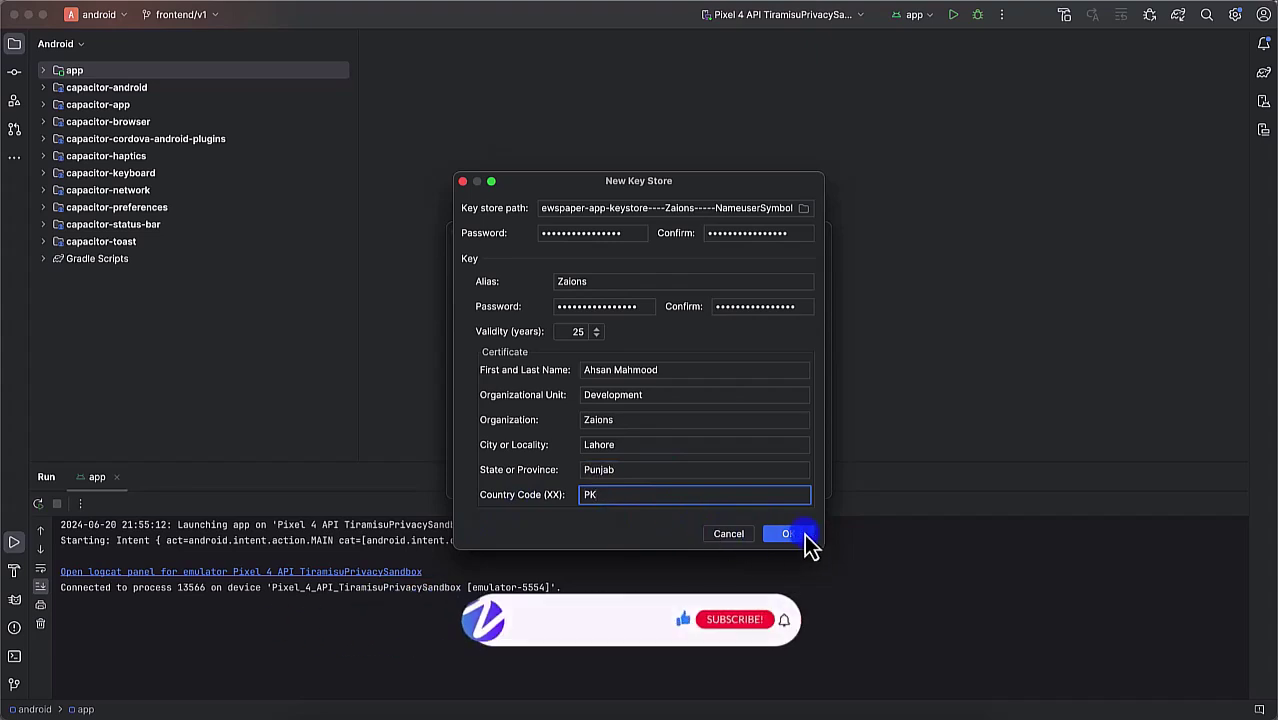
left_click(800, 534)
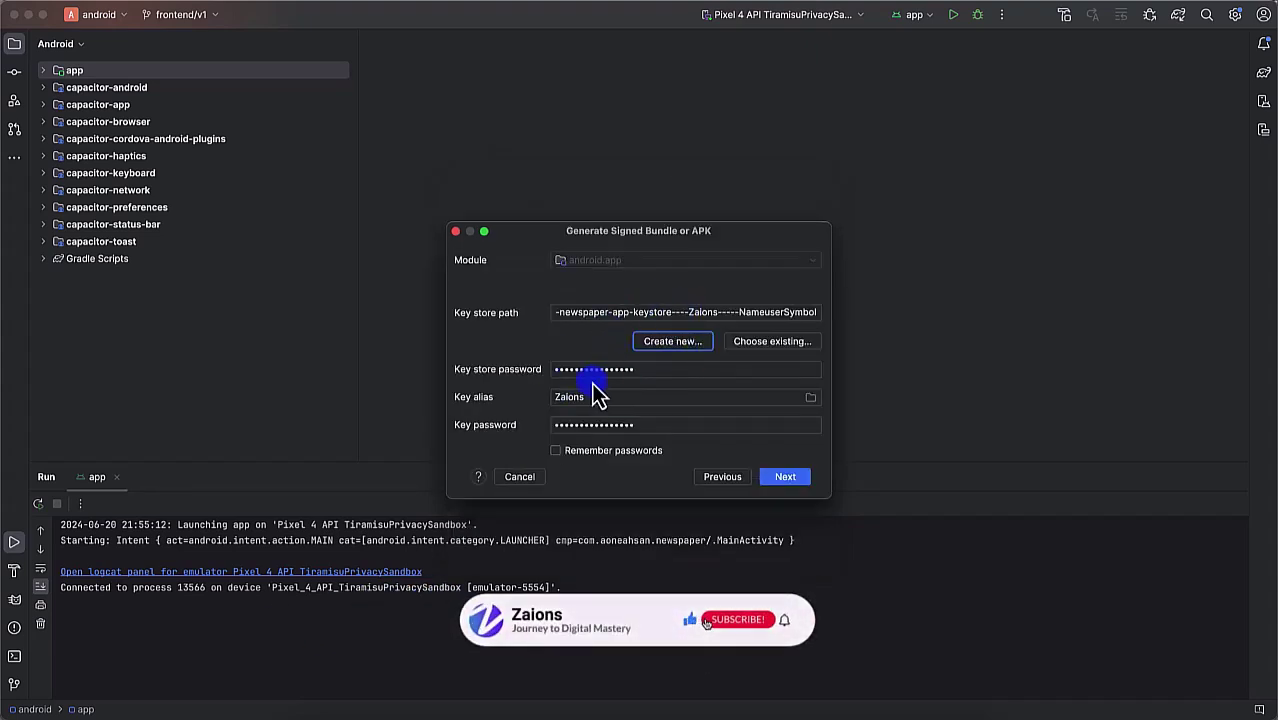
Step: Remember passwords, choose the release variant, and build the signed APK
left_click(557, 451)
left_click(782, 478)
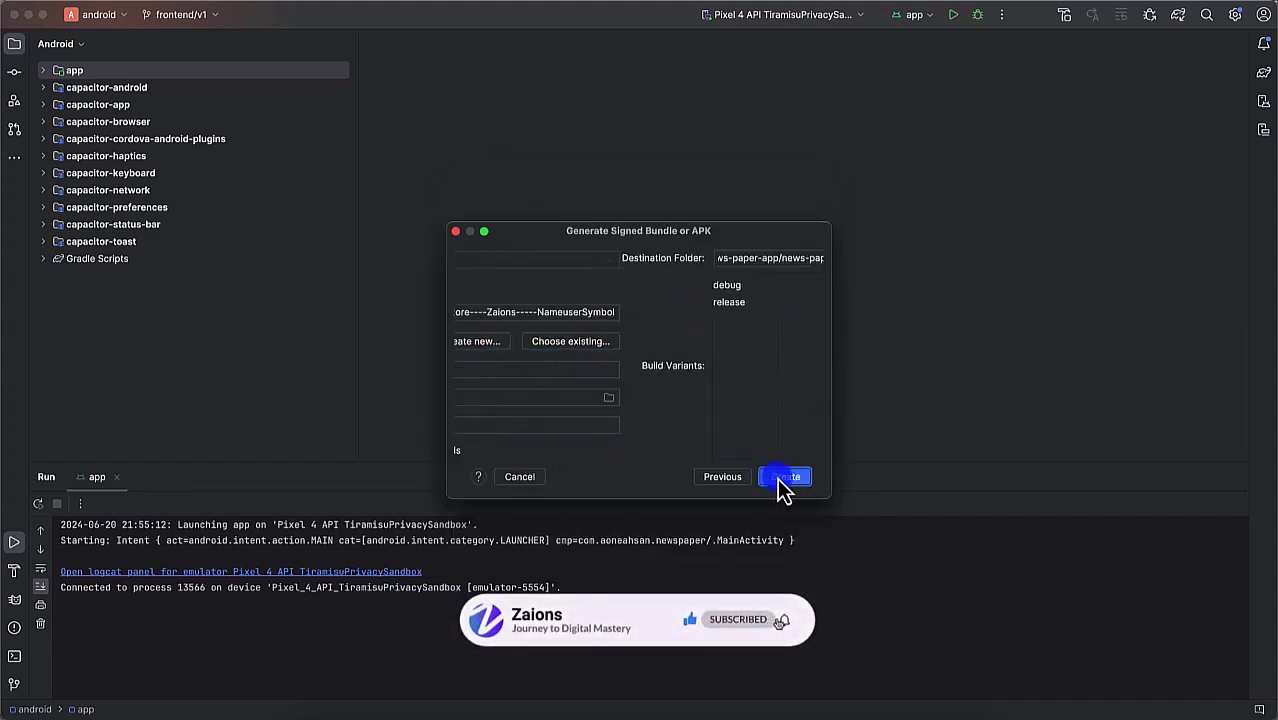
left_click(567, 305)
left_click(798, 480)
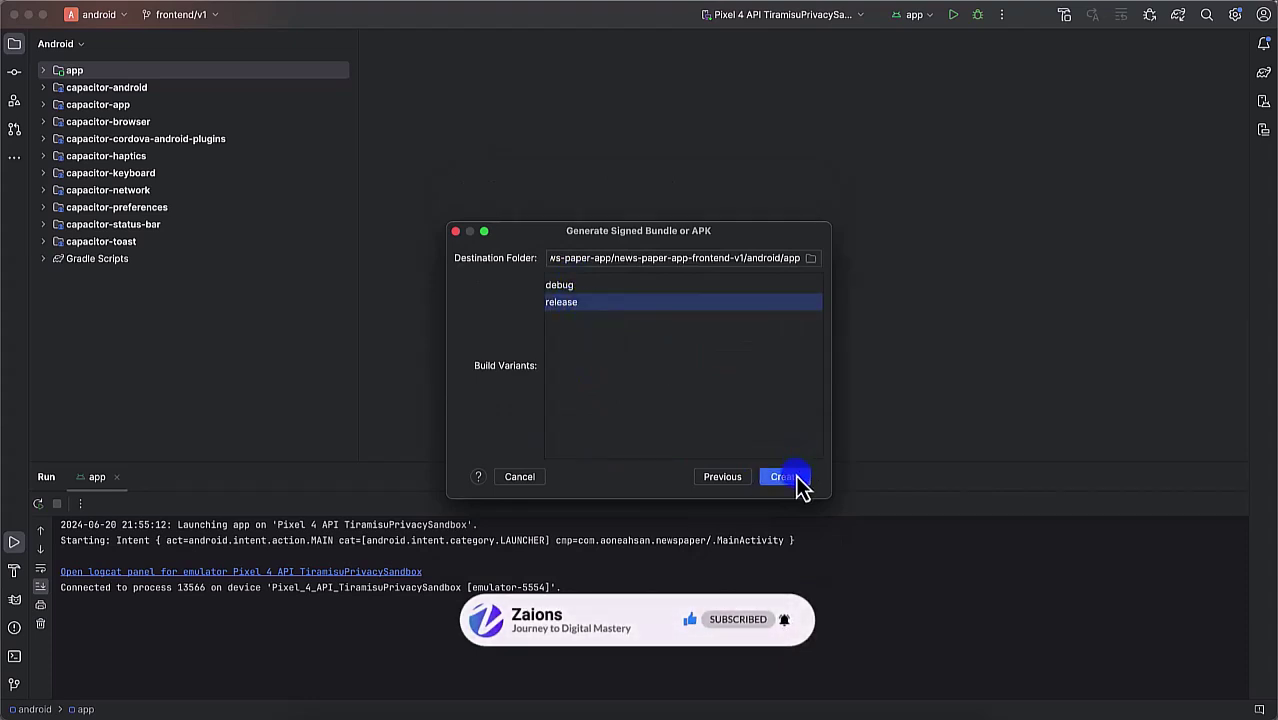
left_click(1138, 709)
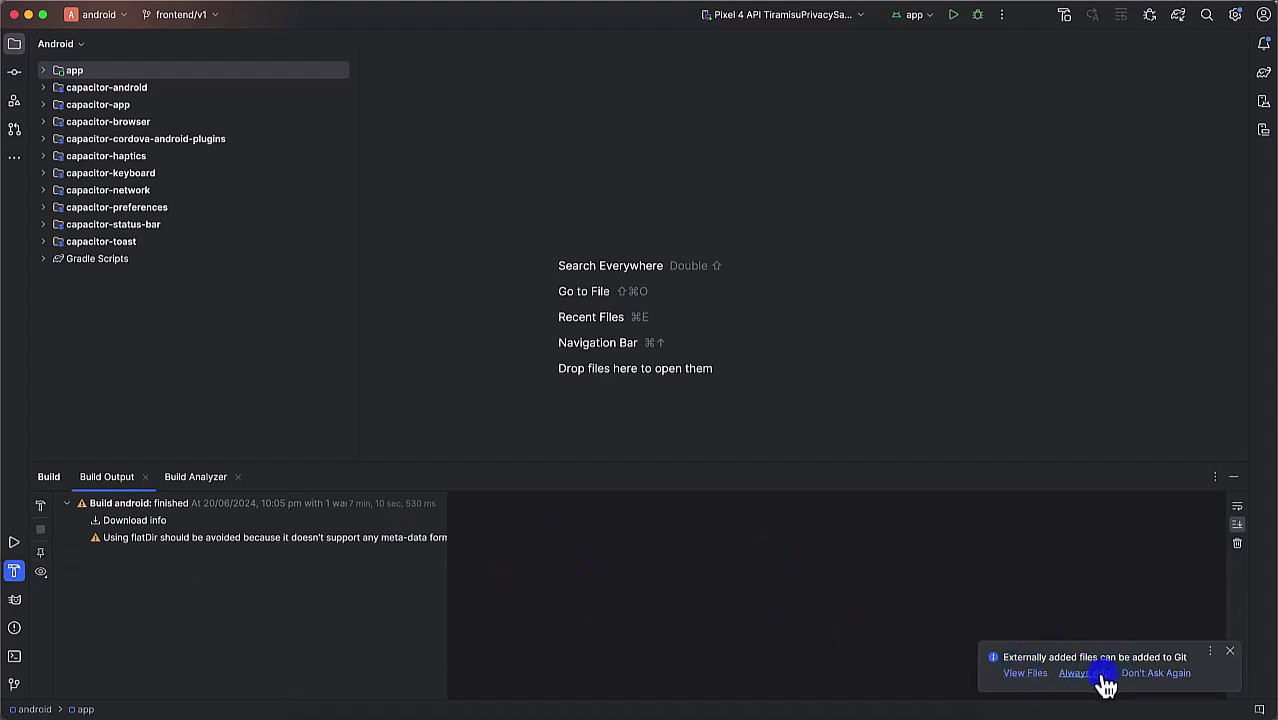
Step: Add the generated release files to Git and rerun the signed release APK build
left_click(1036, 676)
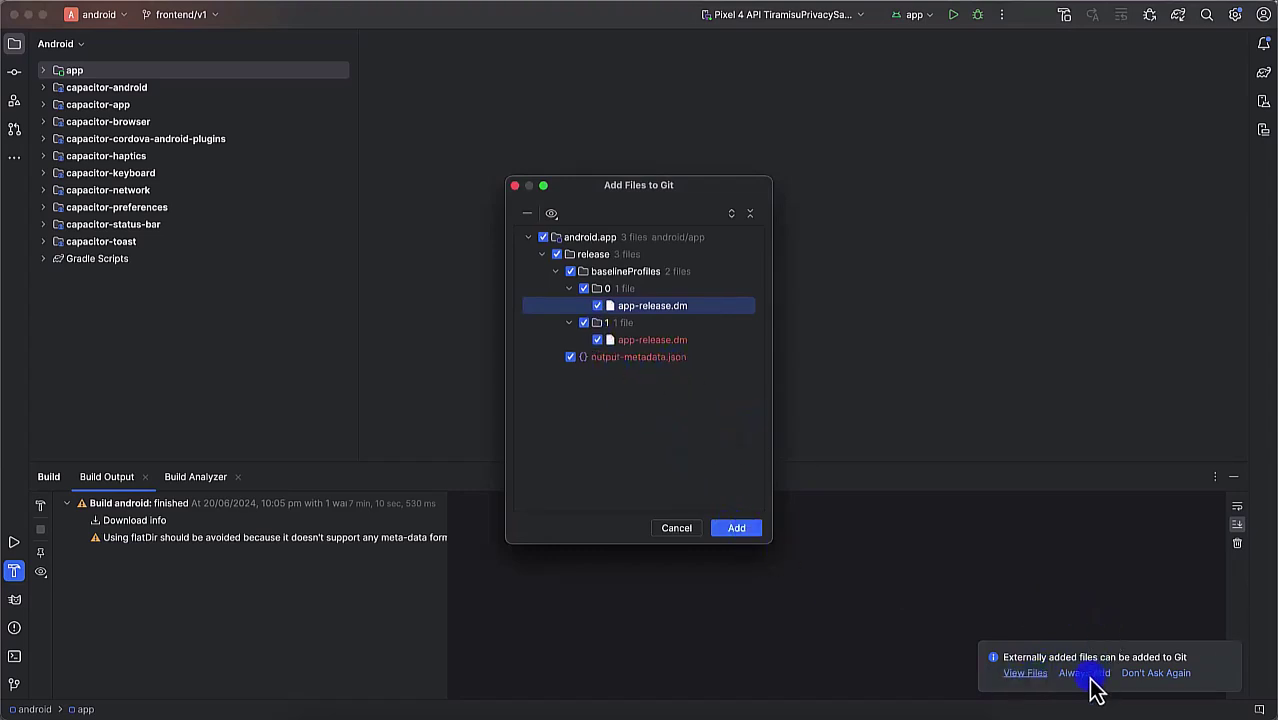
left_click(724, 530)
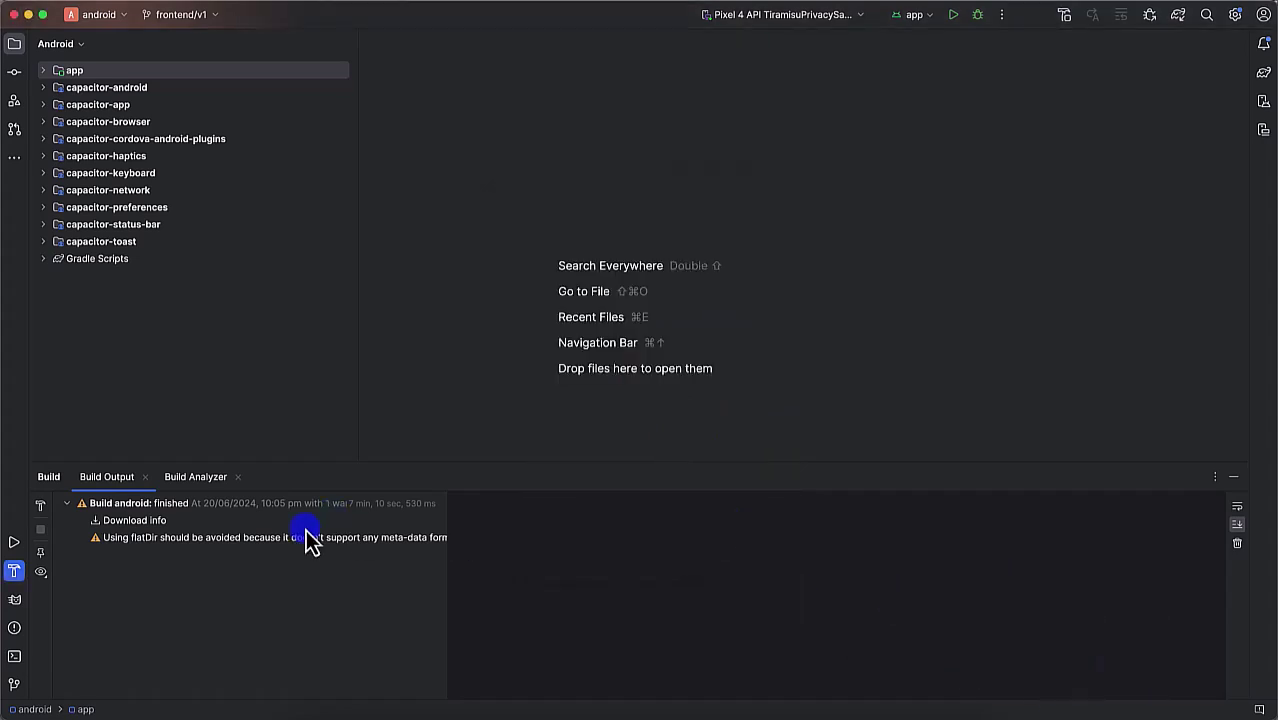
left_click(393, 3)
left_click(422, 188)
left_click(794, 480)
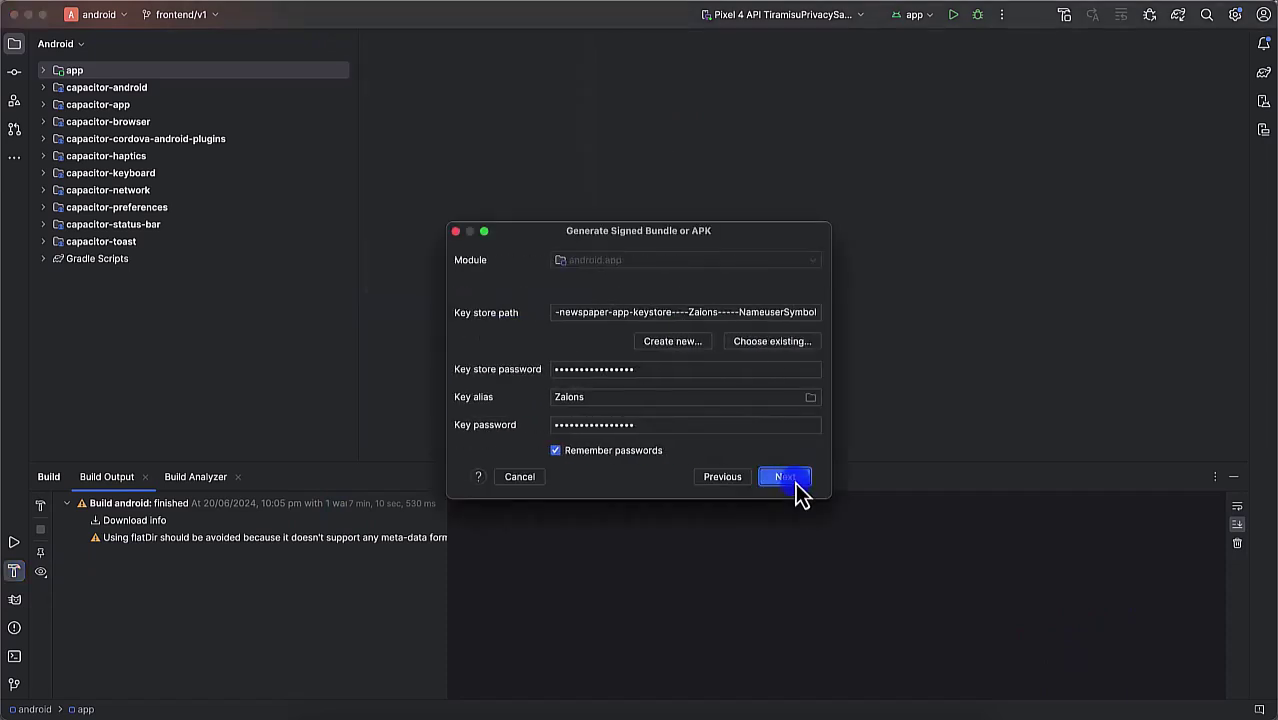
left_click(798, 487)
left_click(790, 481)
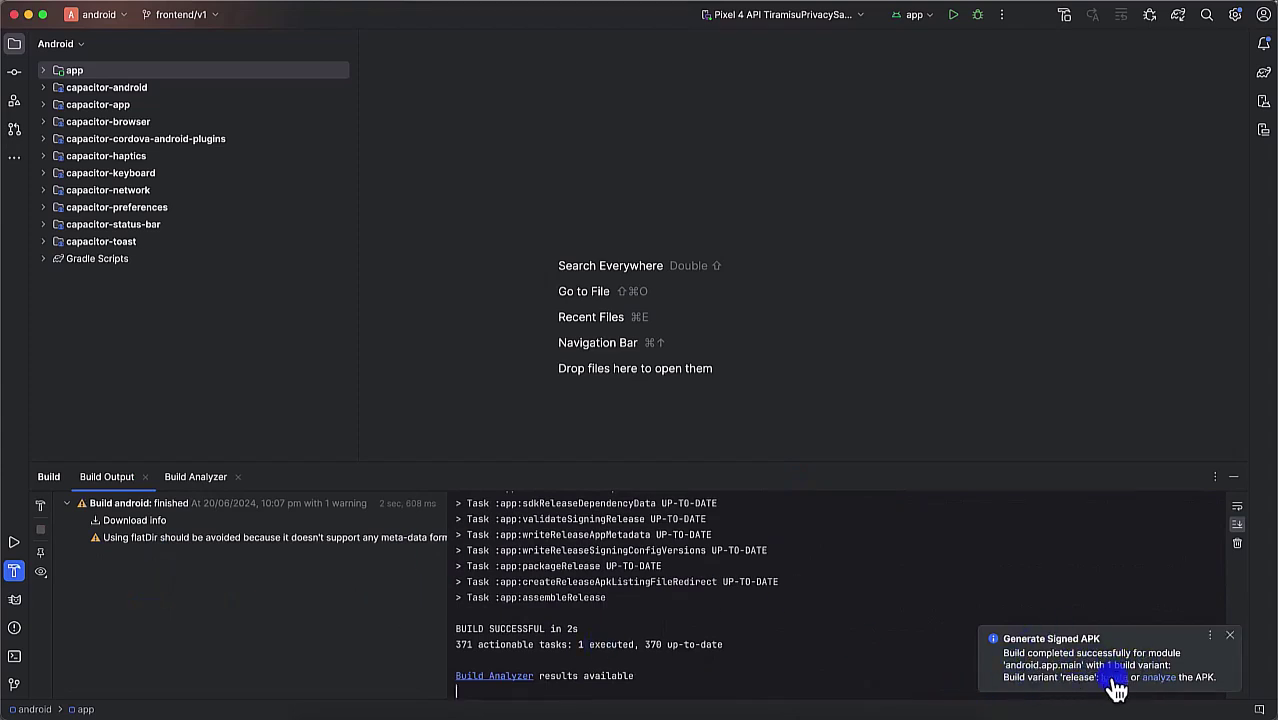
Step: Reveal the generated app-release.apk in its release folder and preview it
left_click(1113, 679)
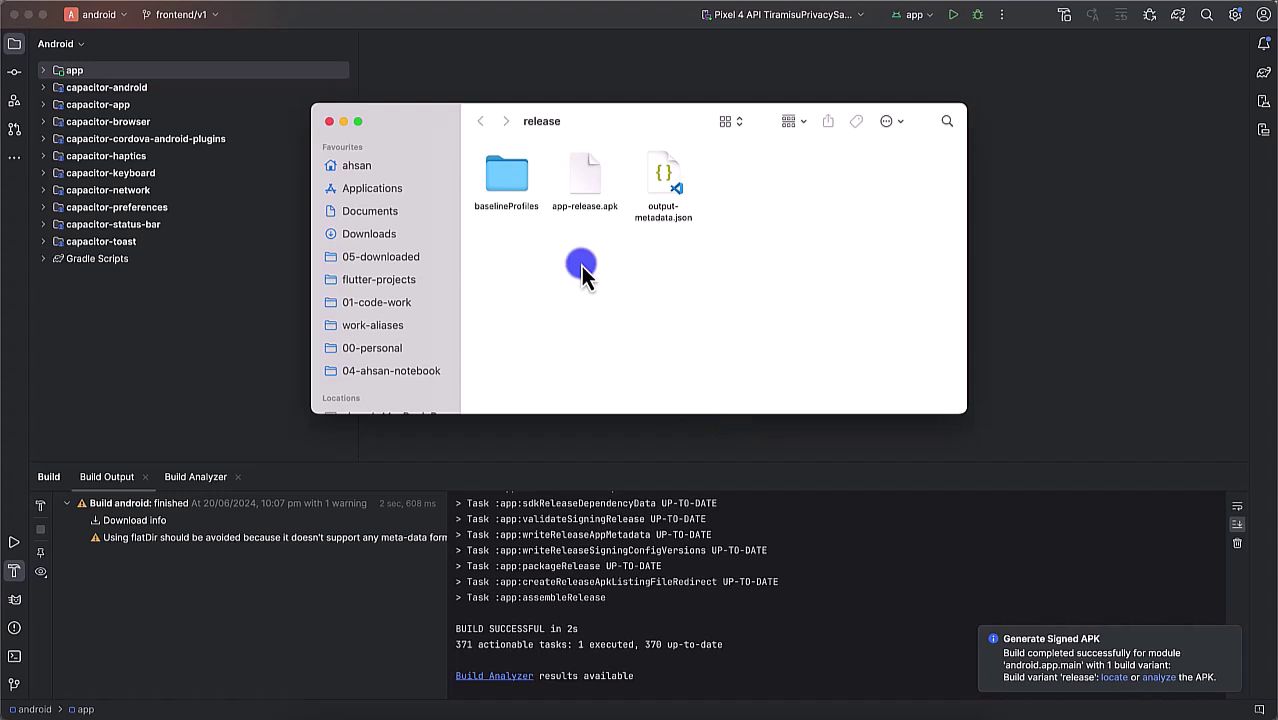
left_click(592, 182)
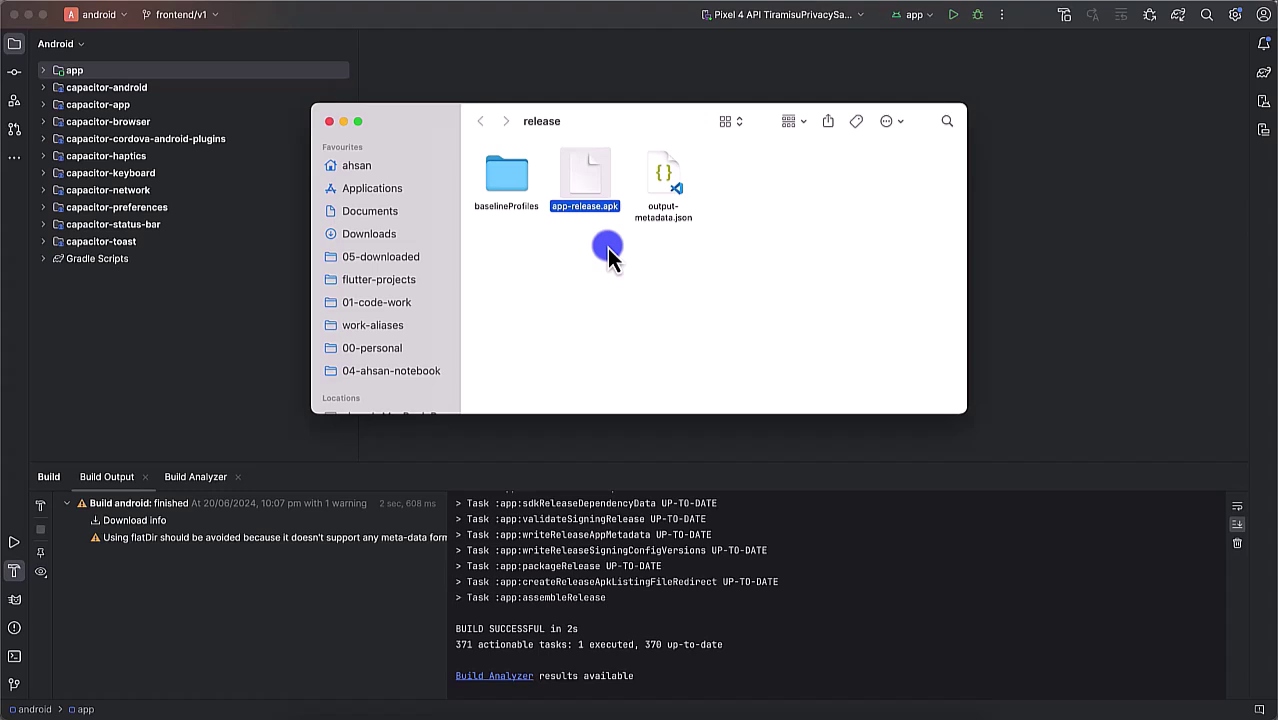
key("space")
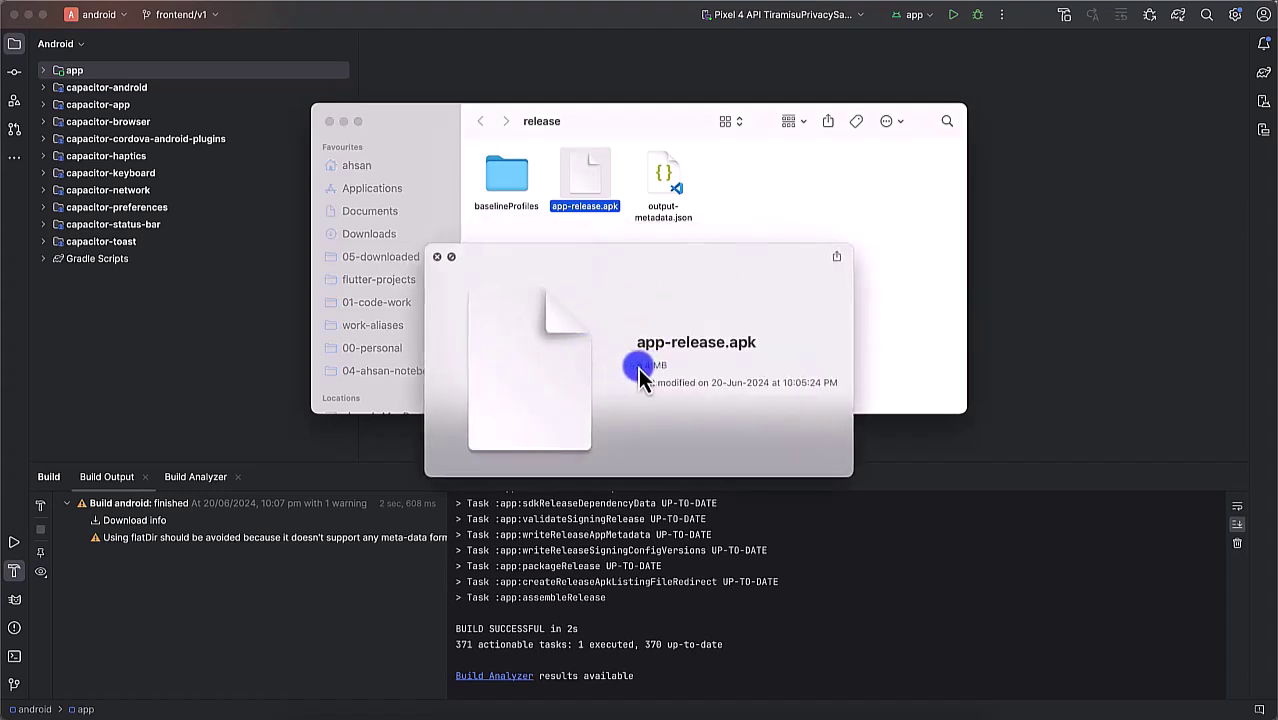
key("space")
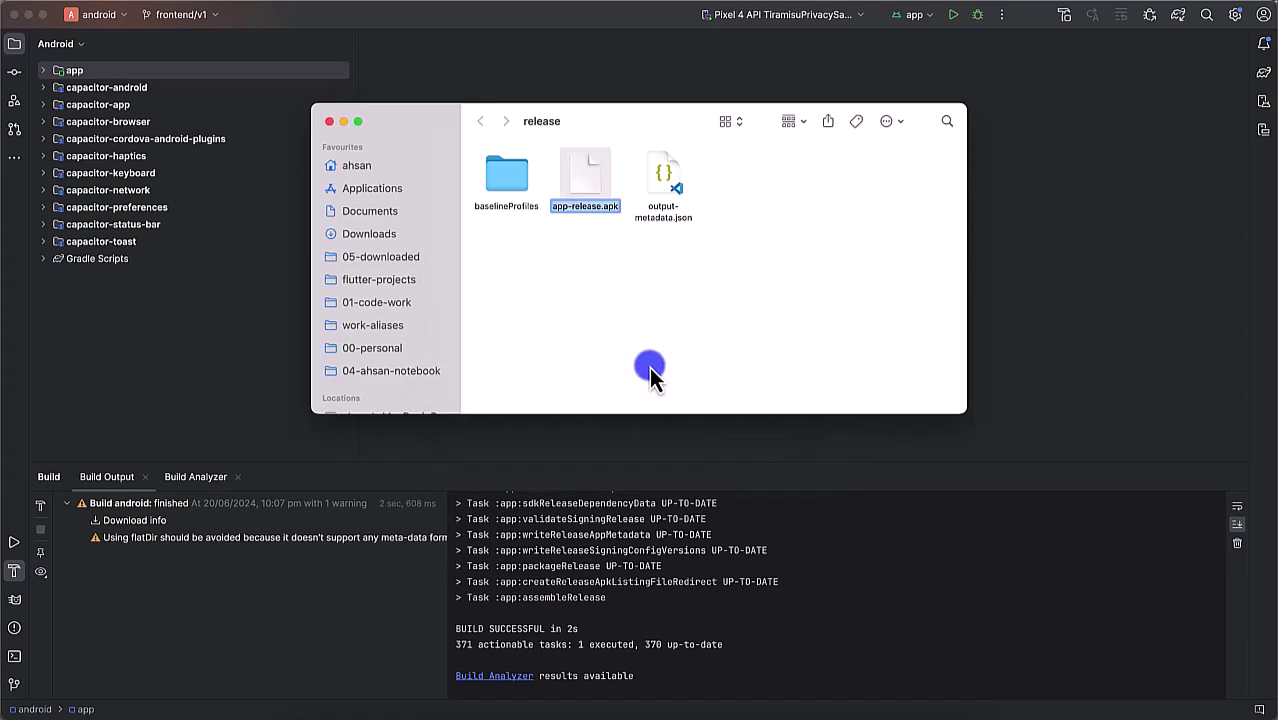
Step: Rename app-release.apk to newspaper-android-app-v1-20-6-24.apk
type("newspaper")
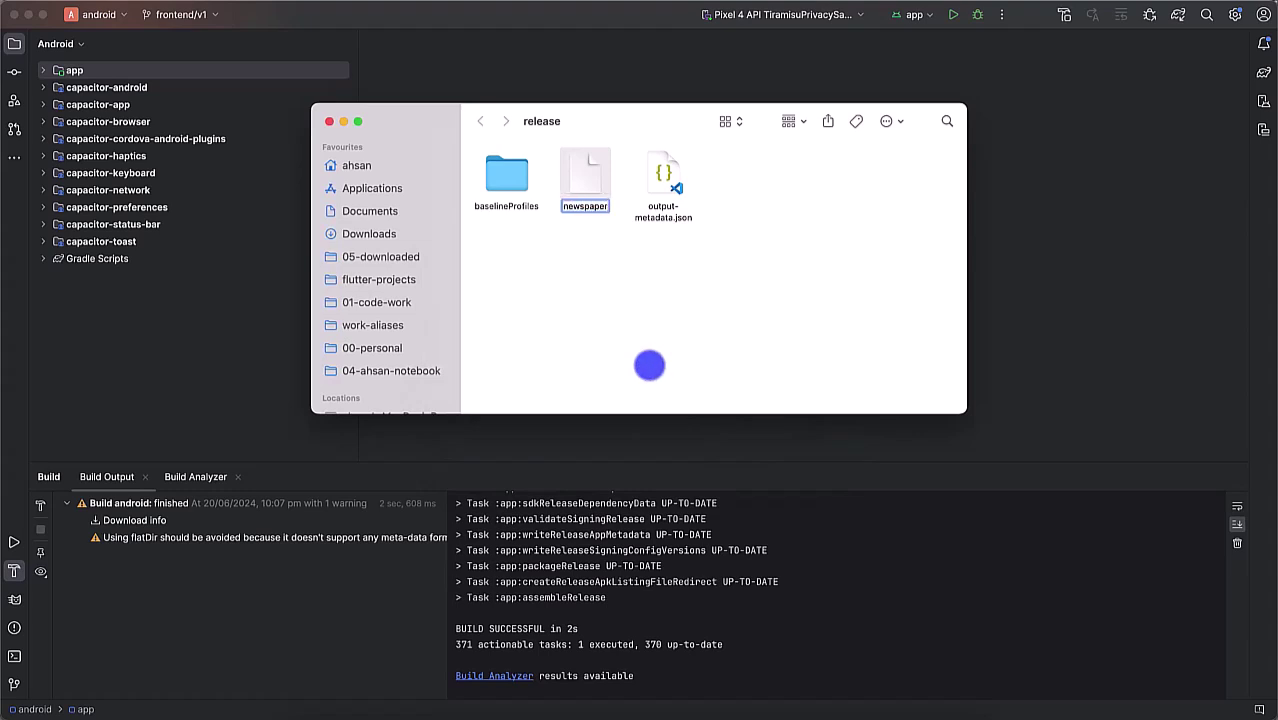
type("-android-app")
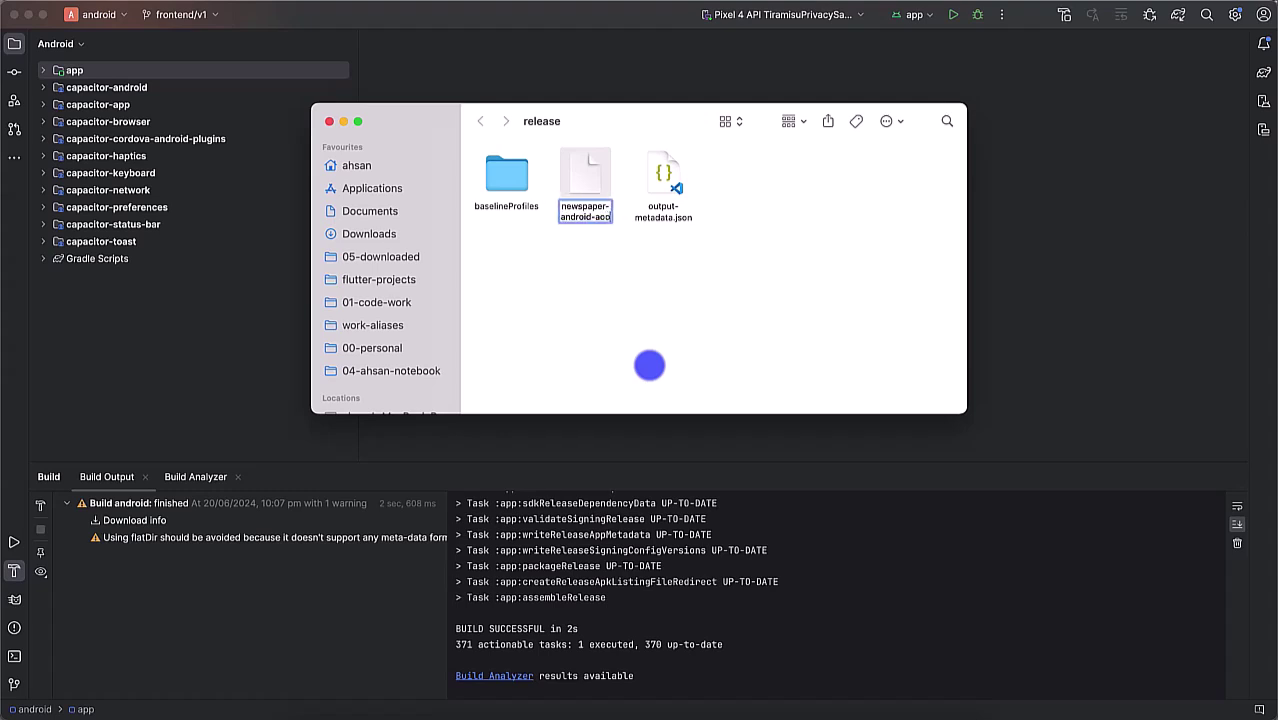
type("-v1-20-")
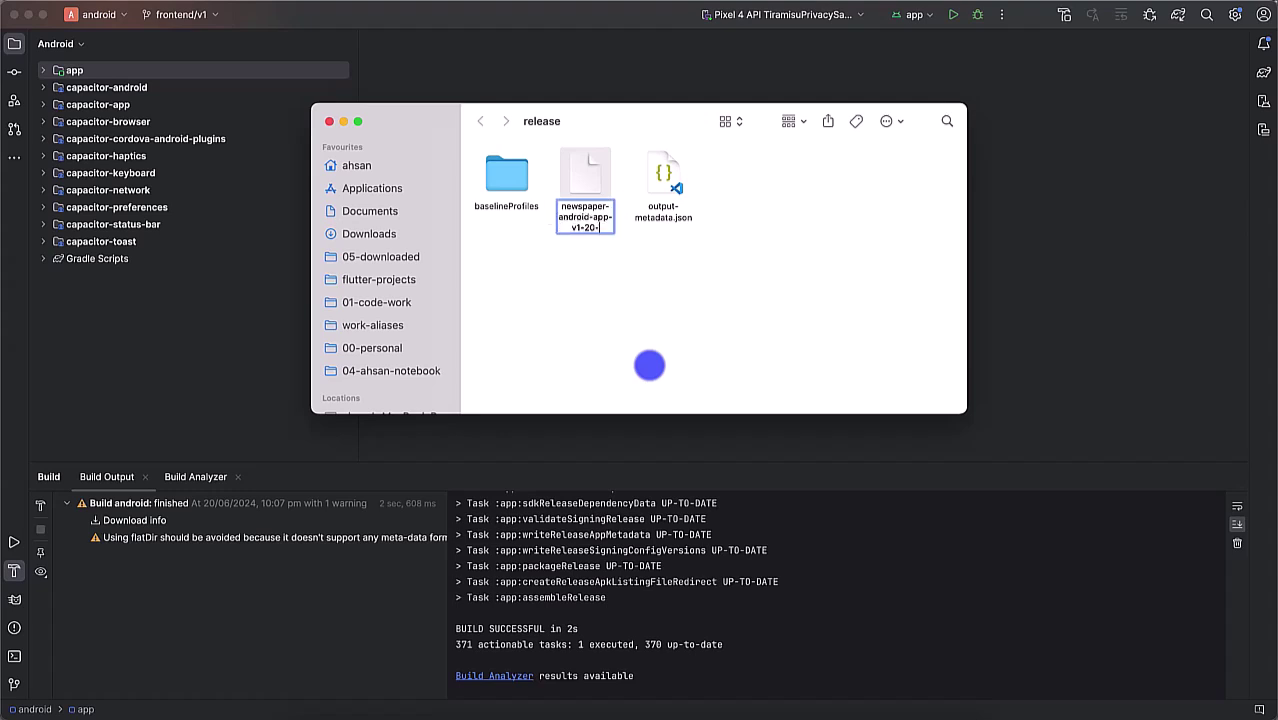
type("6-24")
key("Return")
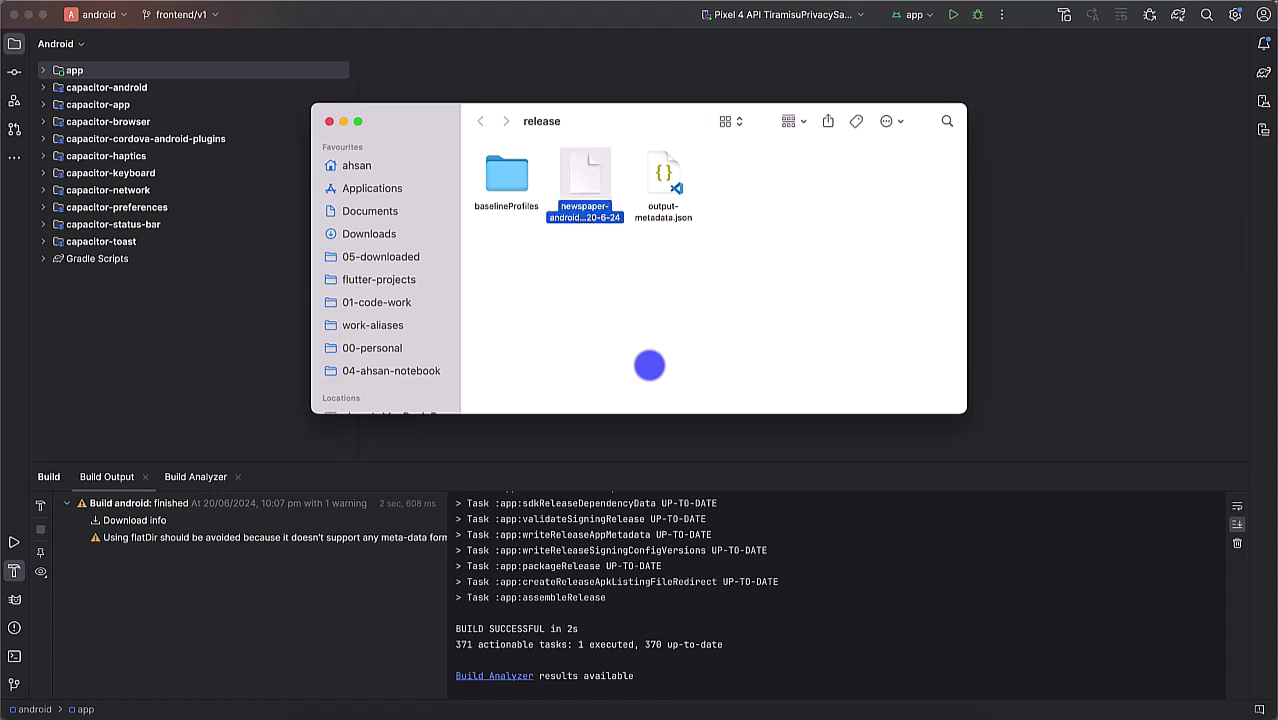
Step: Preview the renamed APK, then undo and redo the rename so the new name is kept
key("space")
key("space")
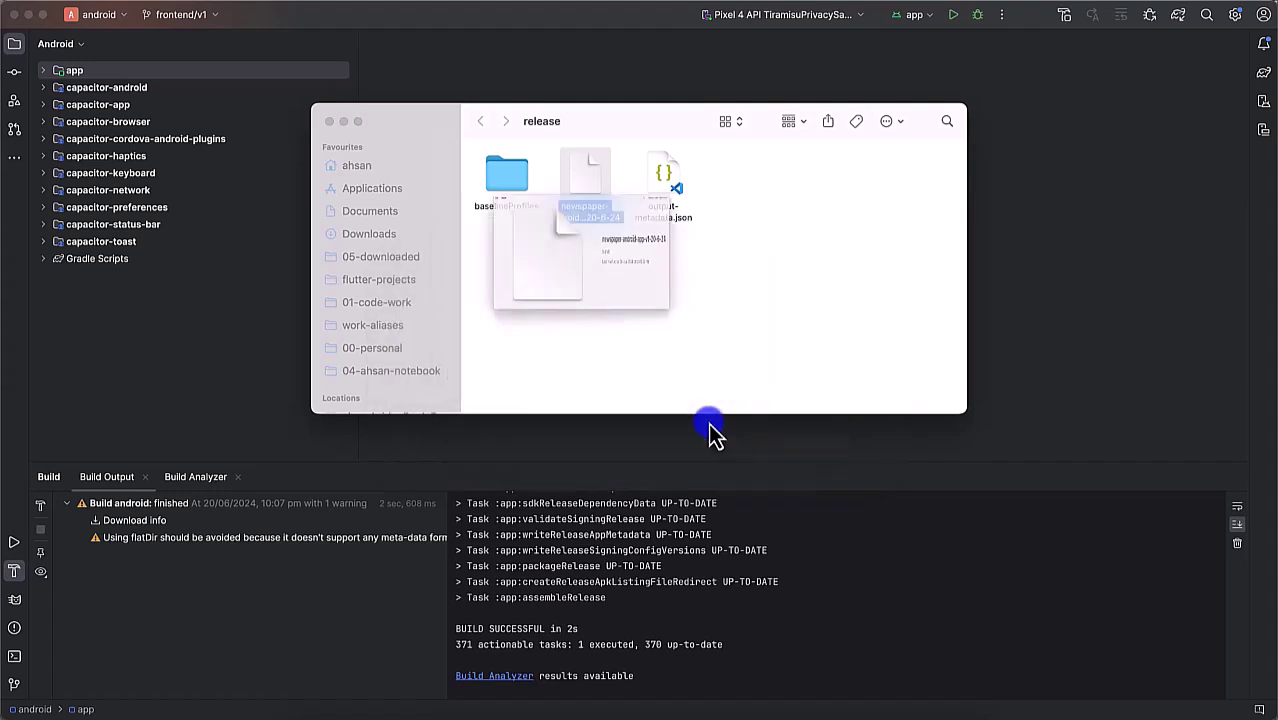
key("super+z")
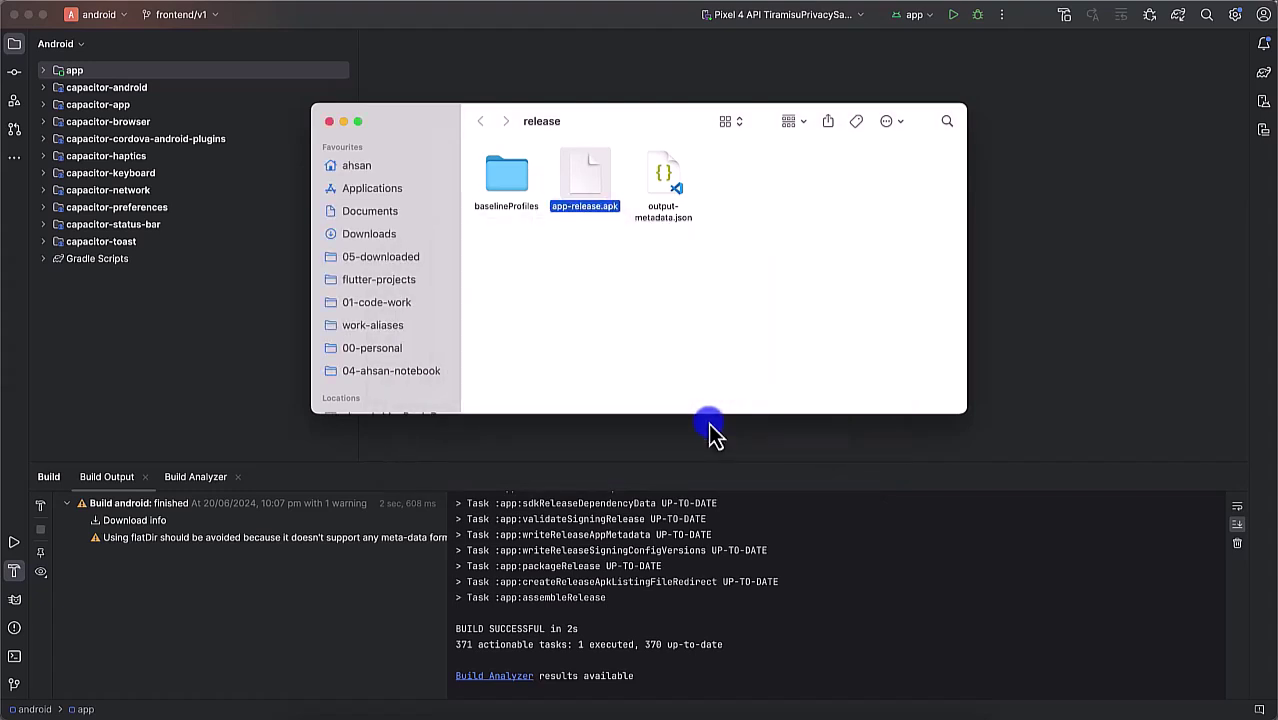
key("super+shift+z")
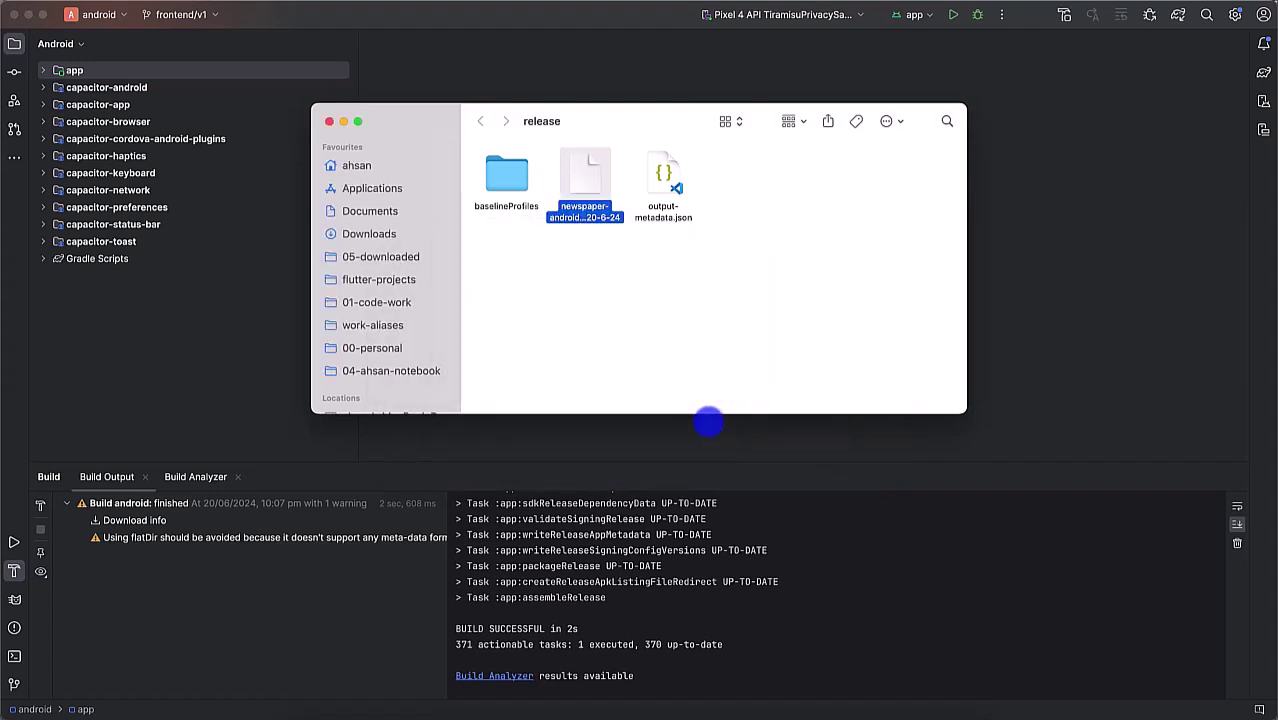
key("super+z")
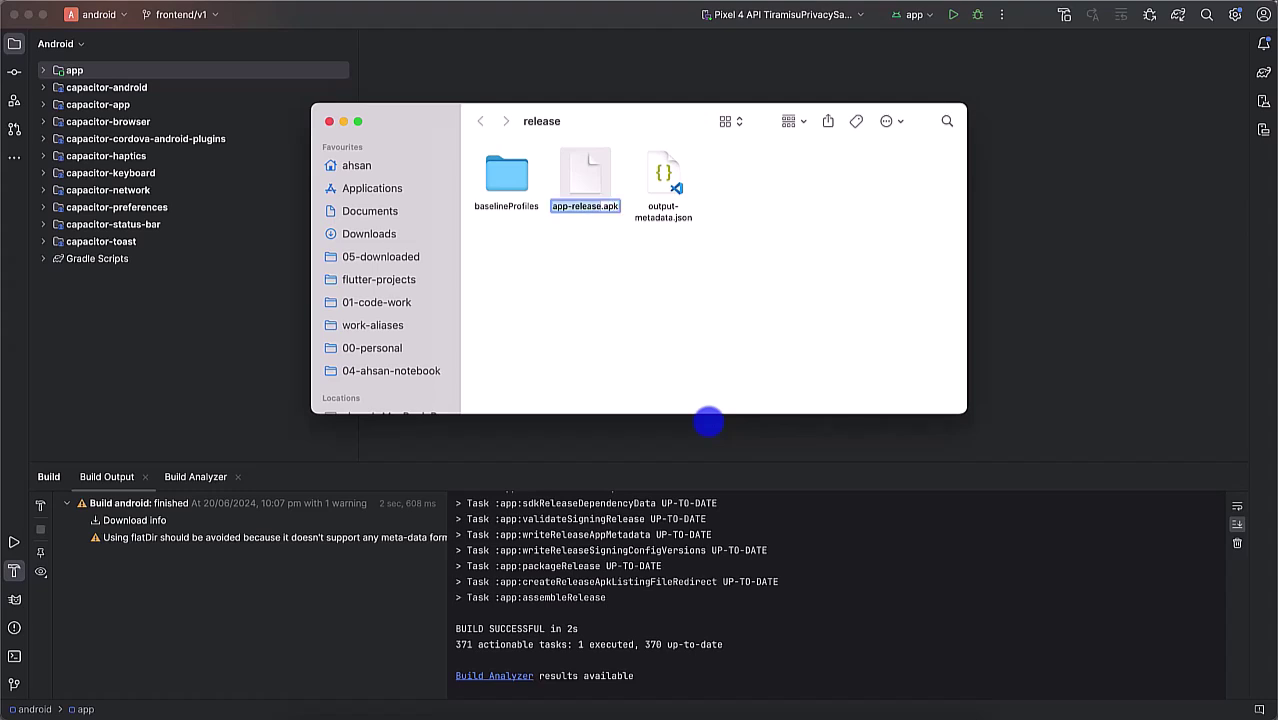
key("super+shift+z")
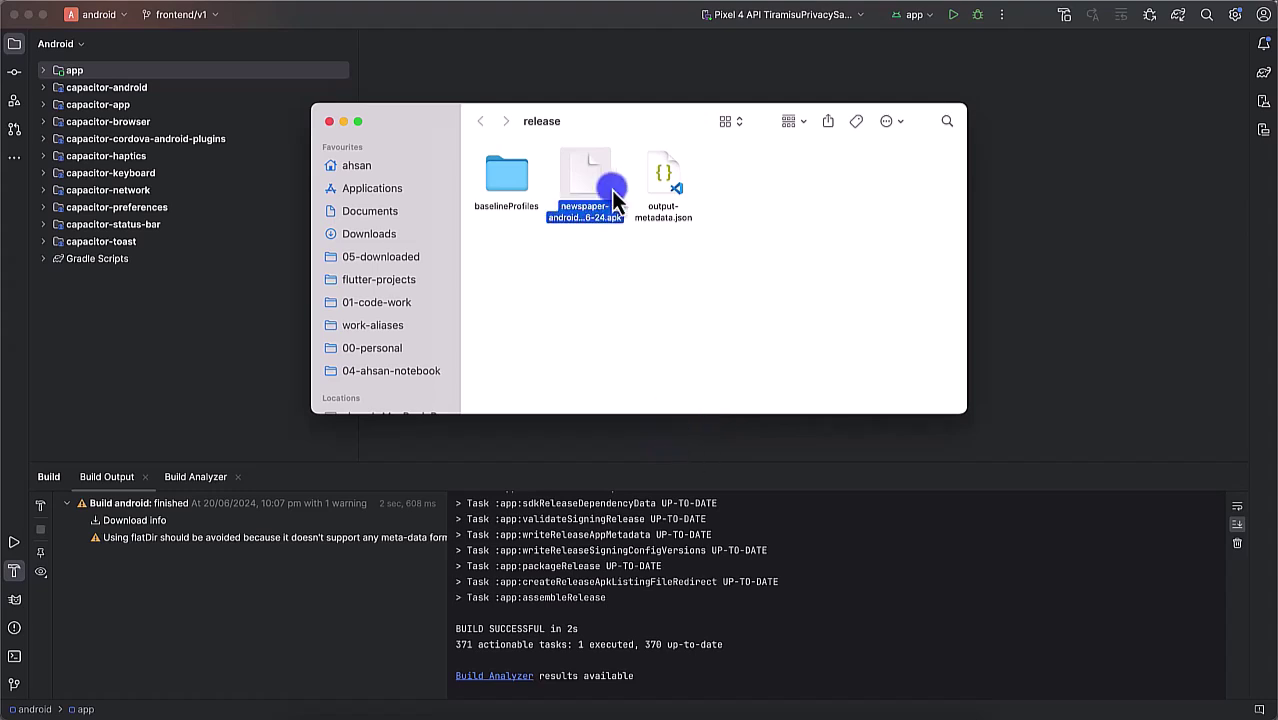
Step: Maximize Finder and create a bundled-android-app folder inside news-paper-app-frontend-v1
double_click(603, 119)
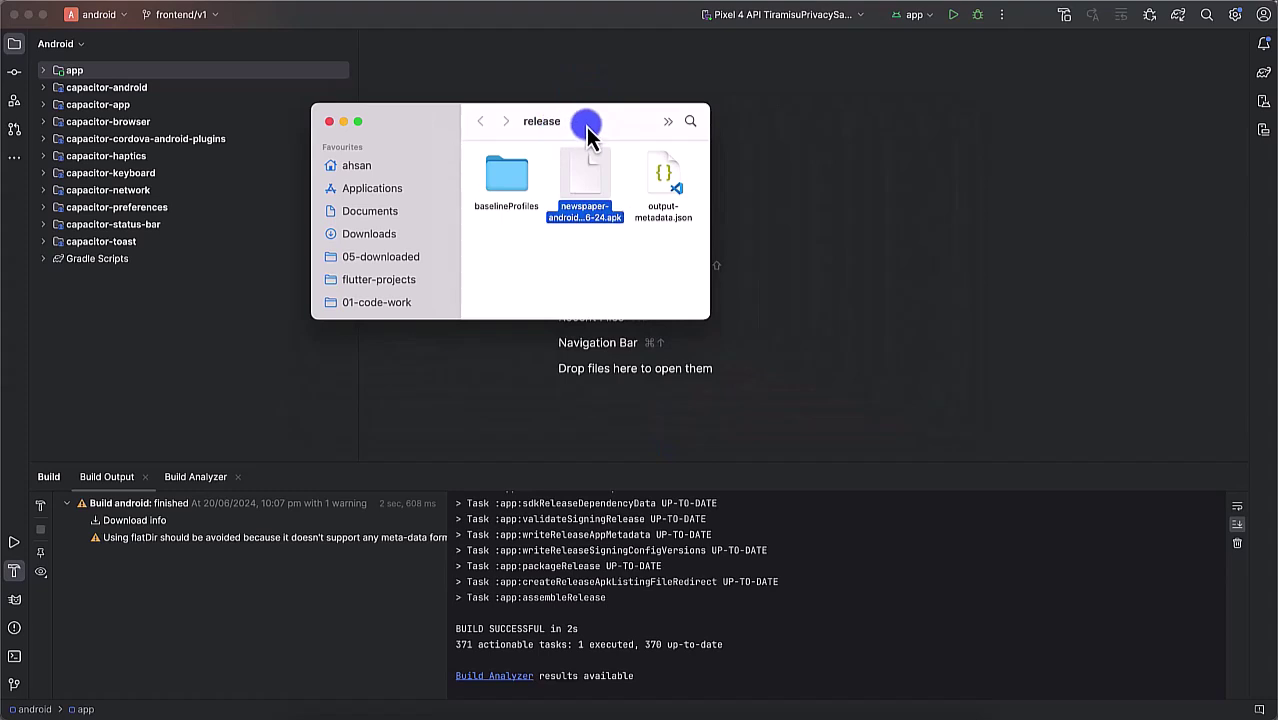
double_click(586, 127)
double_click(965, 414)
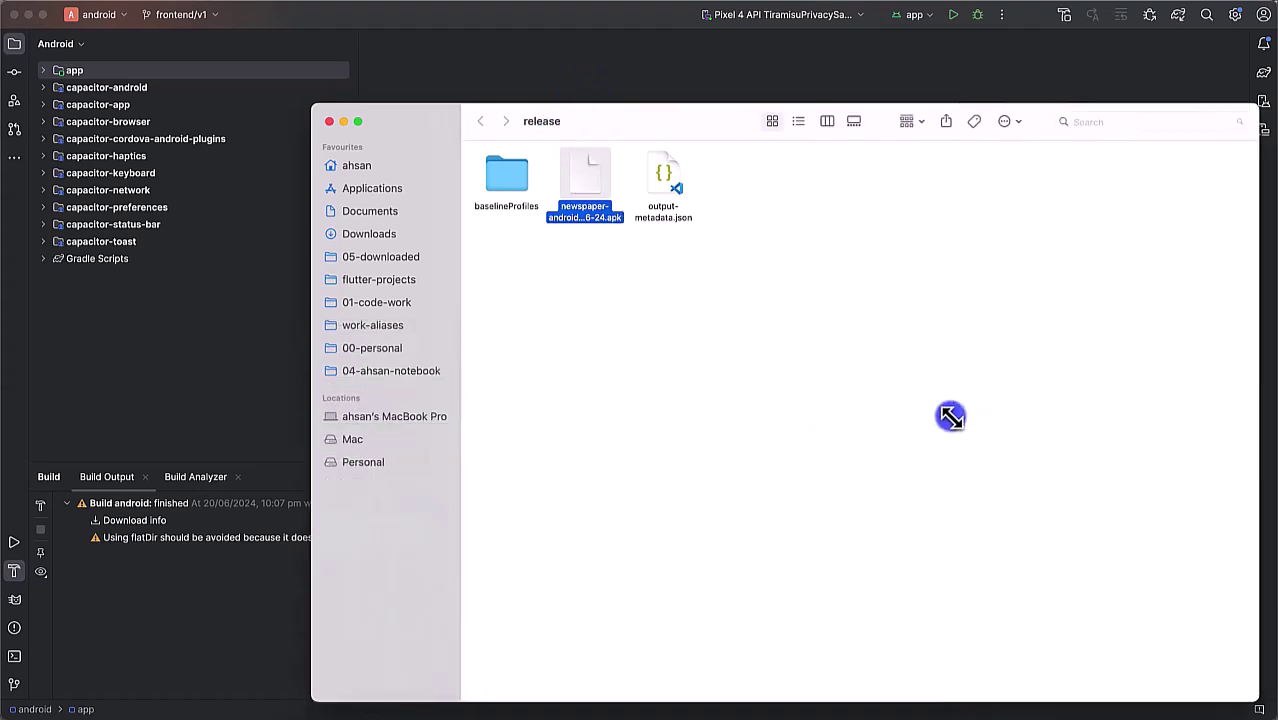
double_click(312, 104)
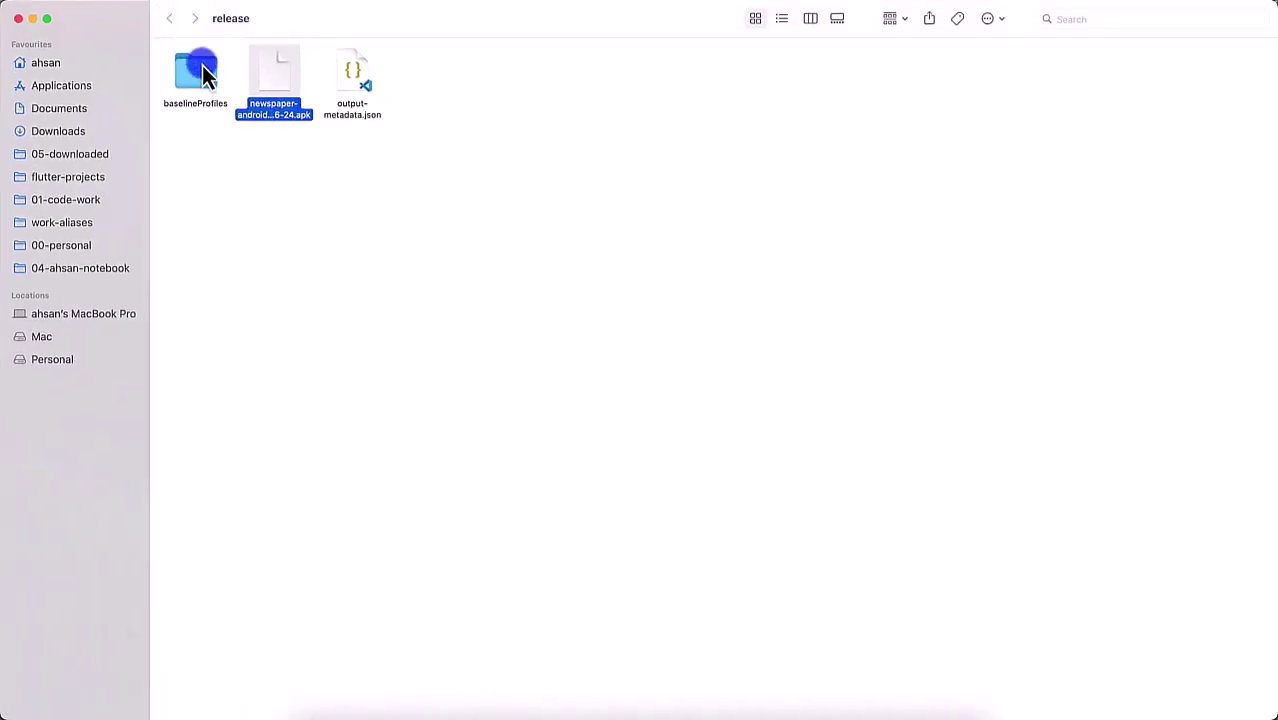
left_click(222, 160)
key("super+Up")
key("super+Up")
key("super+Up")
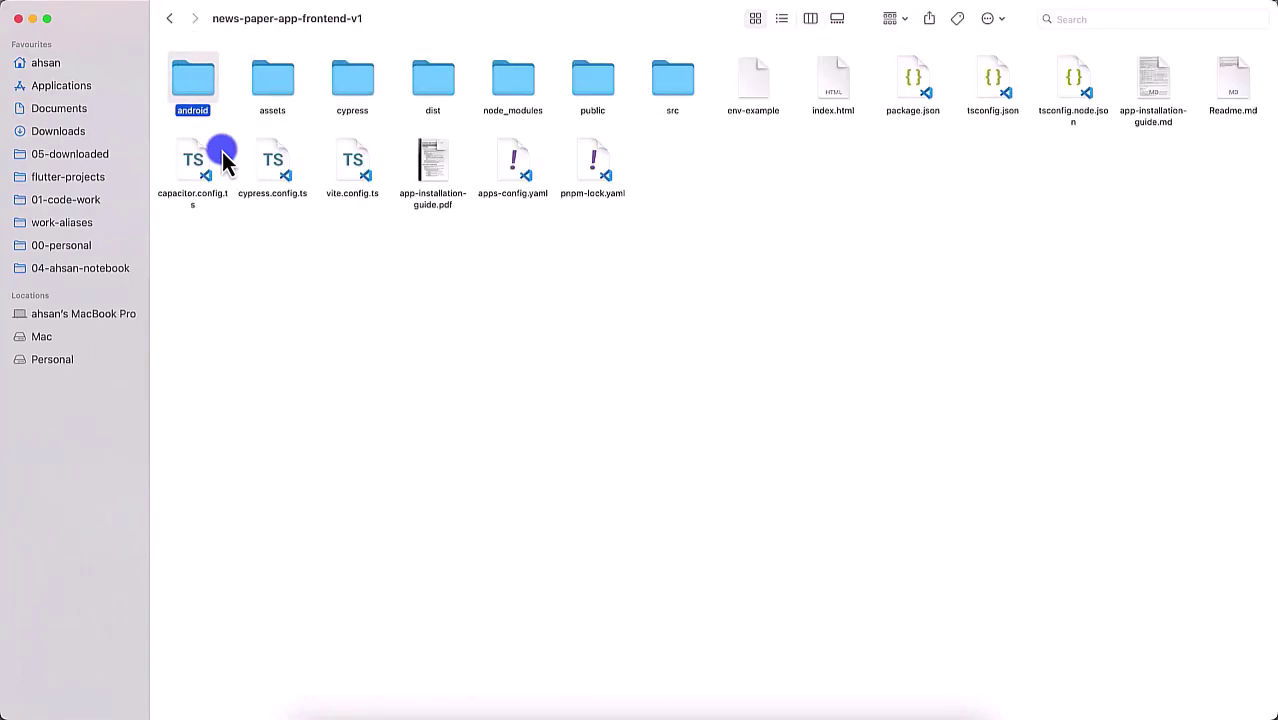
left_click(386, 285)
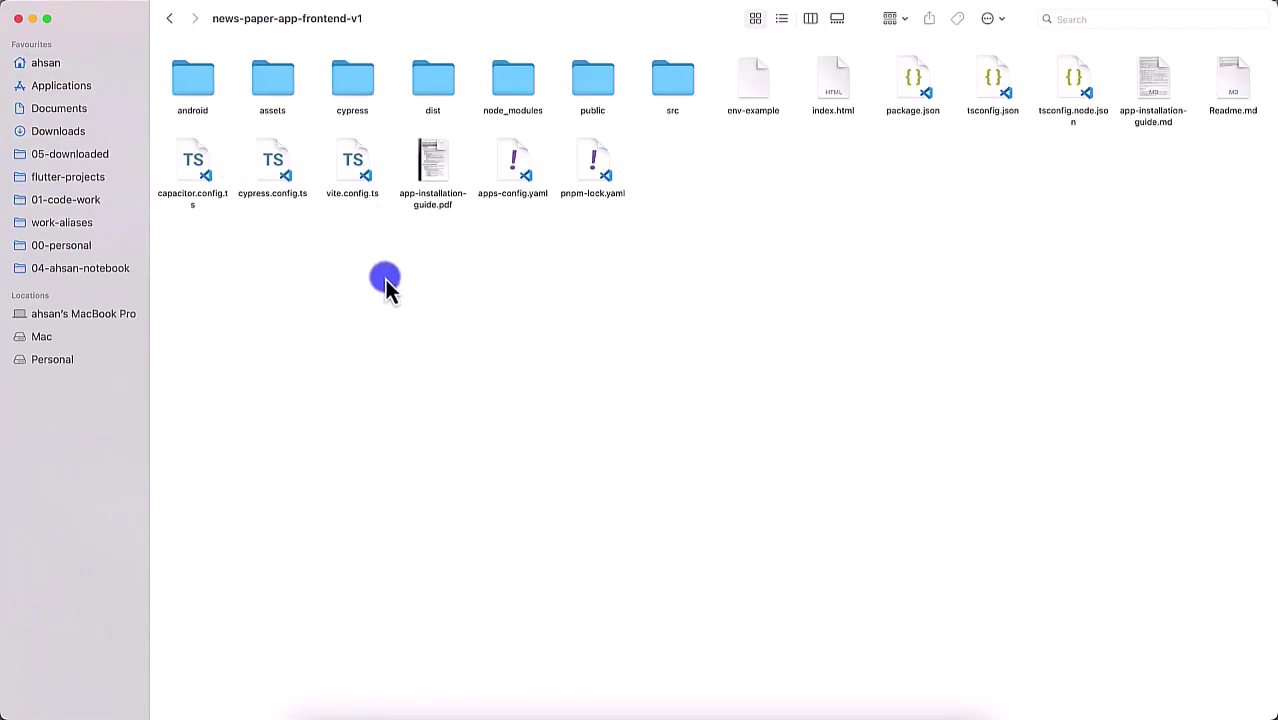
key("super+shift+n")
type("bund")
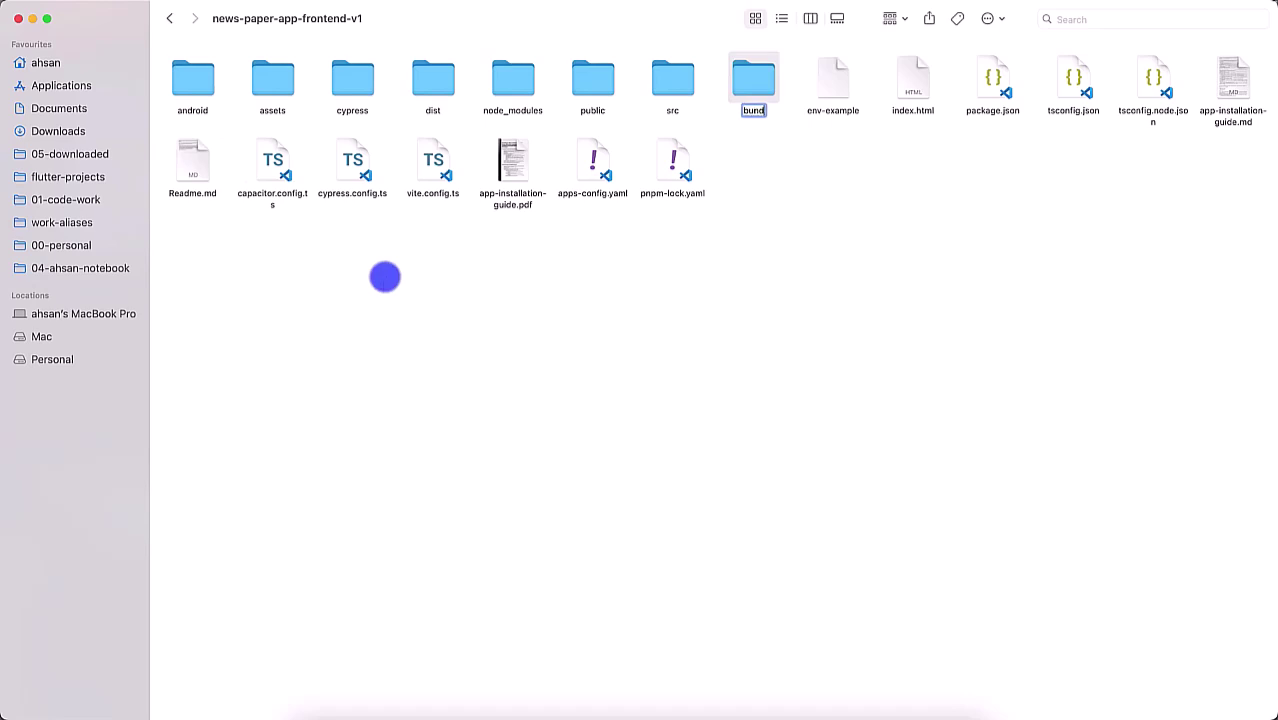
type("led")
type("-app")
type("android-")
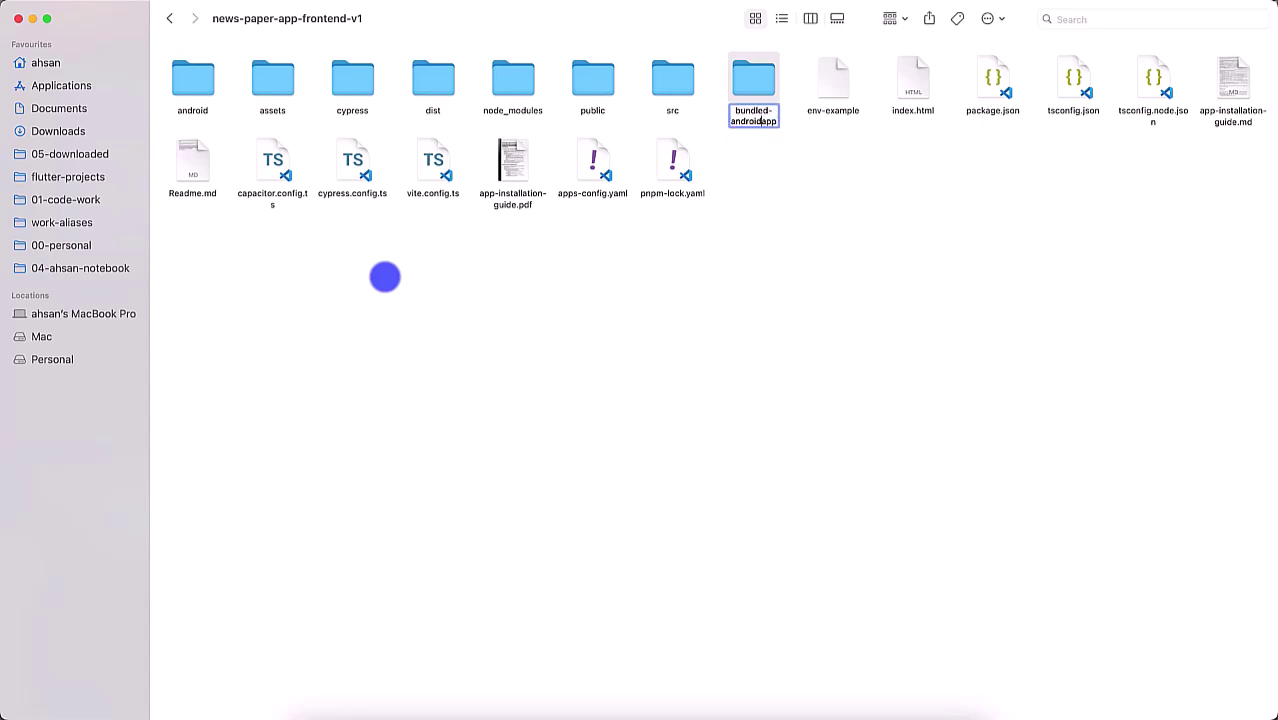
key("Return")
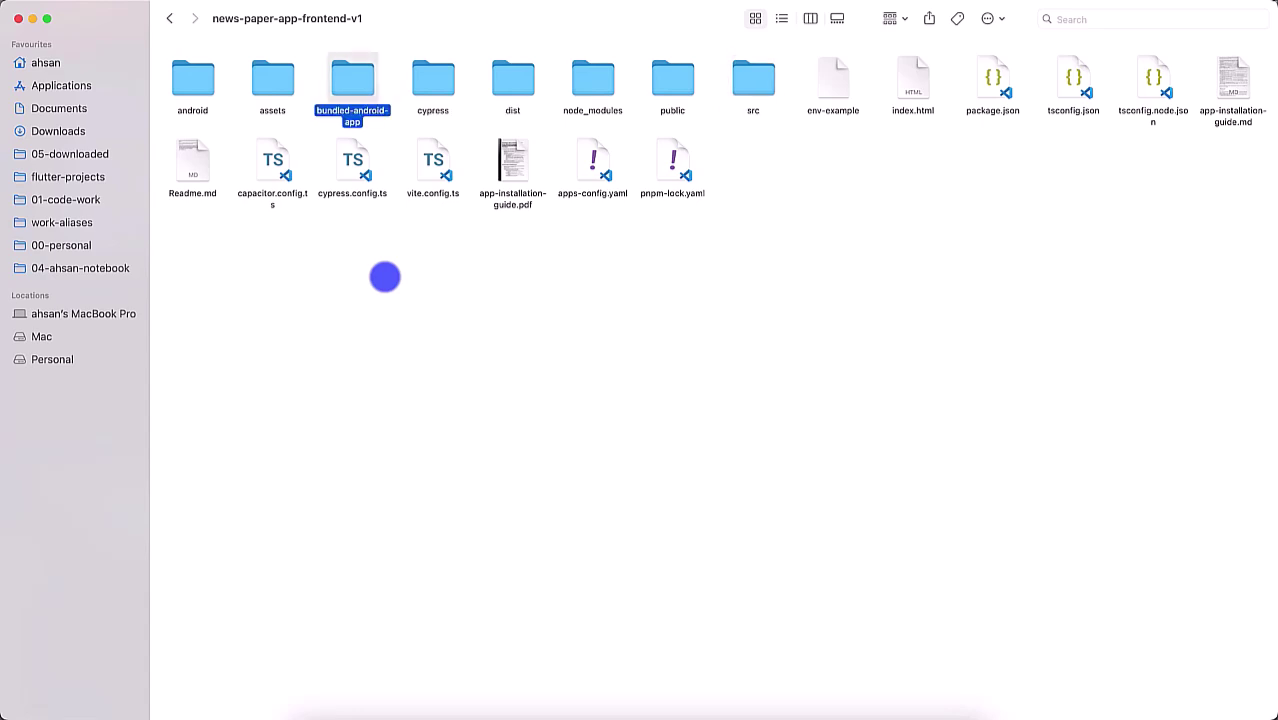
key("super+Down")
Step: Paste the renamed APK into bundled-android-app, compress it to a zip, and delete the original APK
key("super+v")
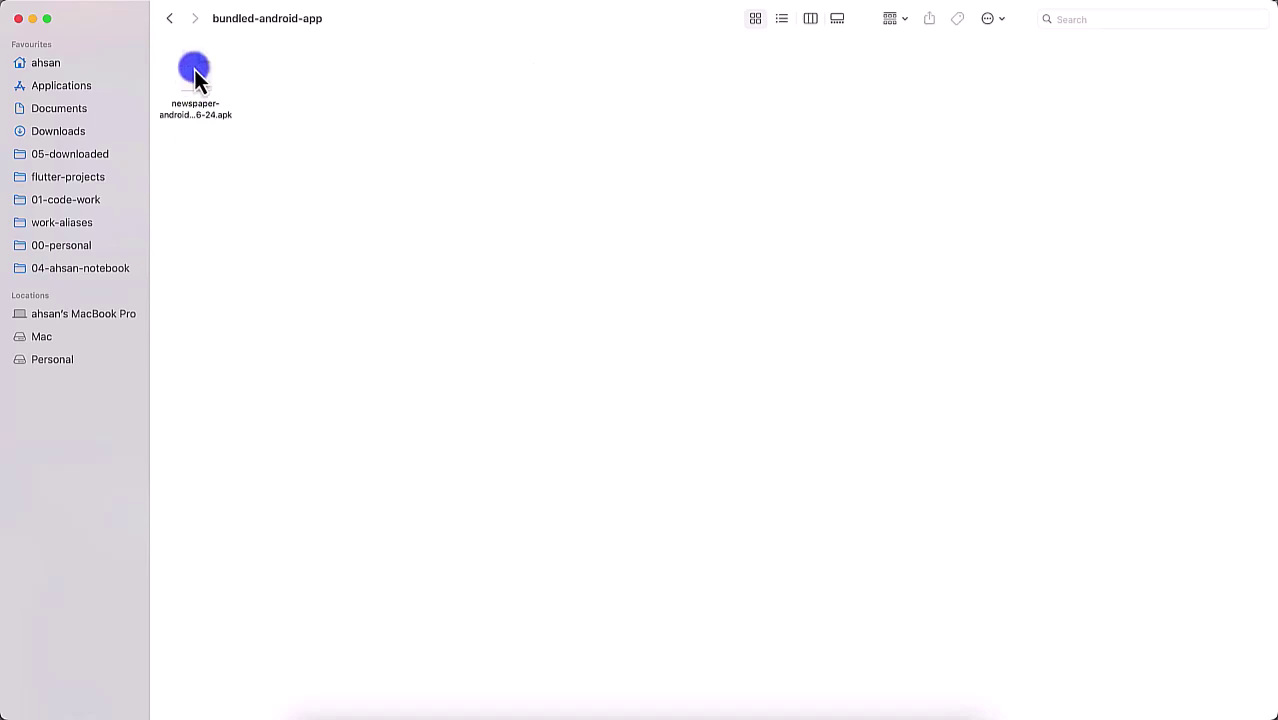
left_click(197, 72)
right_click(197, 72)
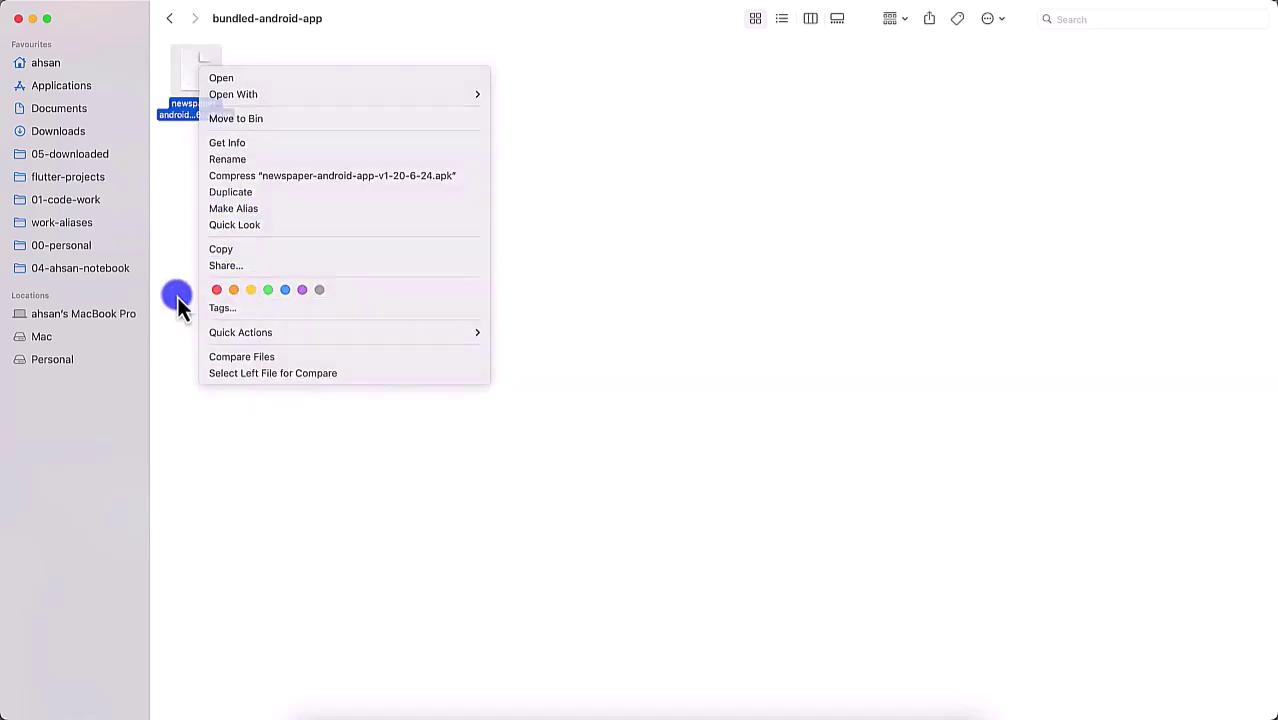
left_click(183, 115)
key("space")
key("space")
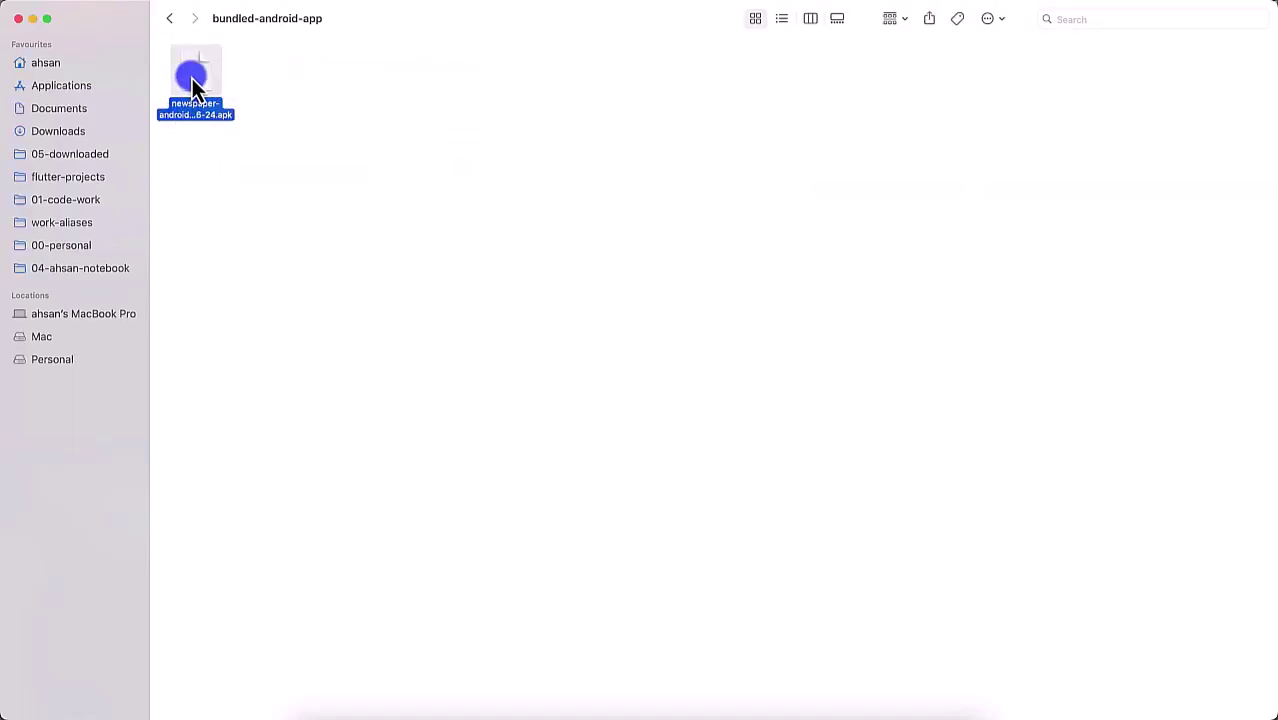
right_click(193, 79)
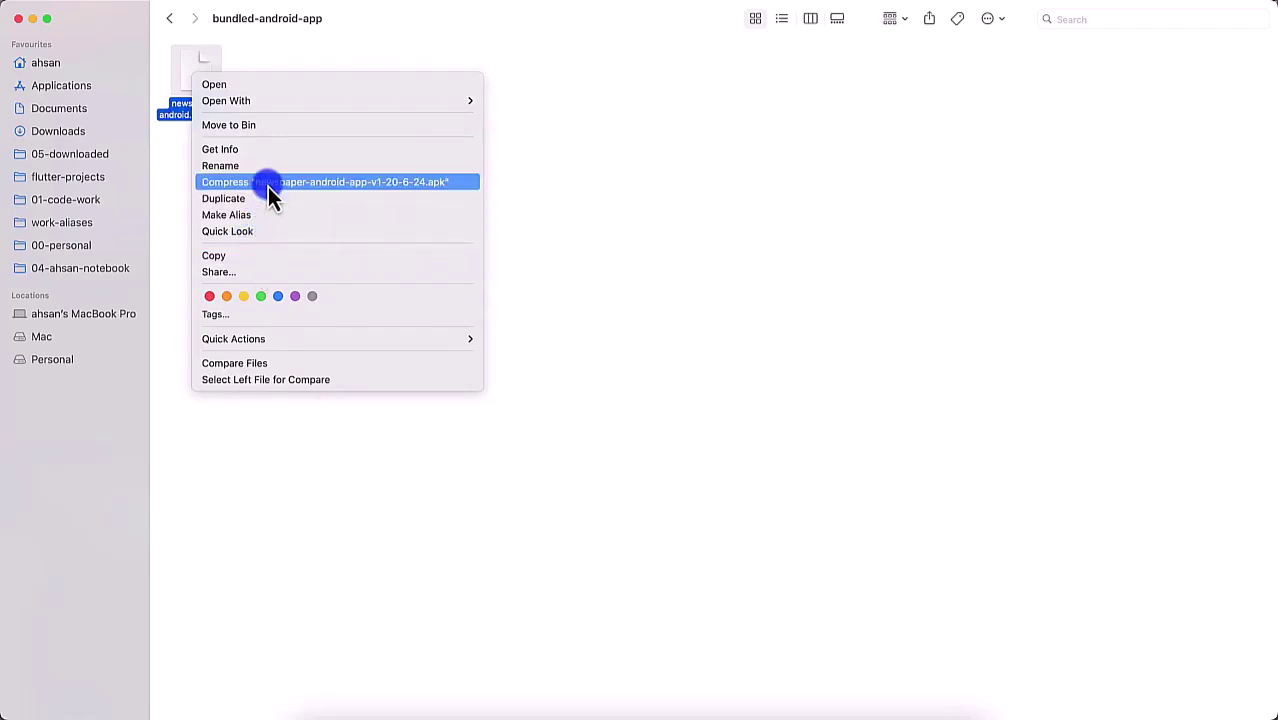
left_click(275, 183)
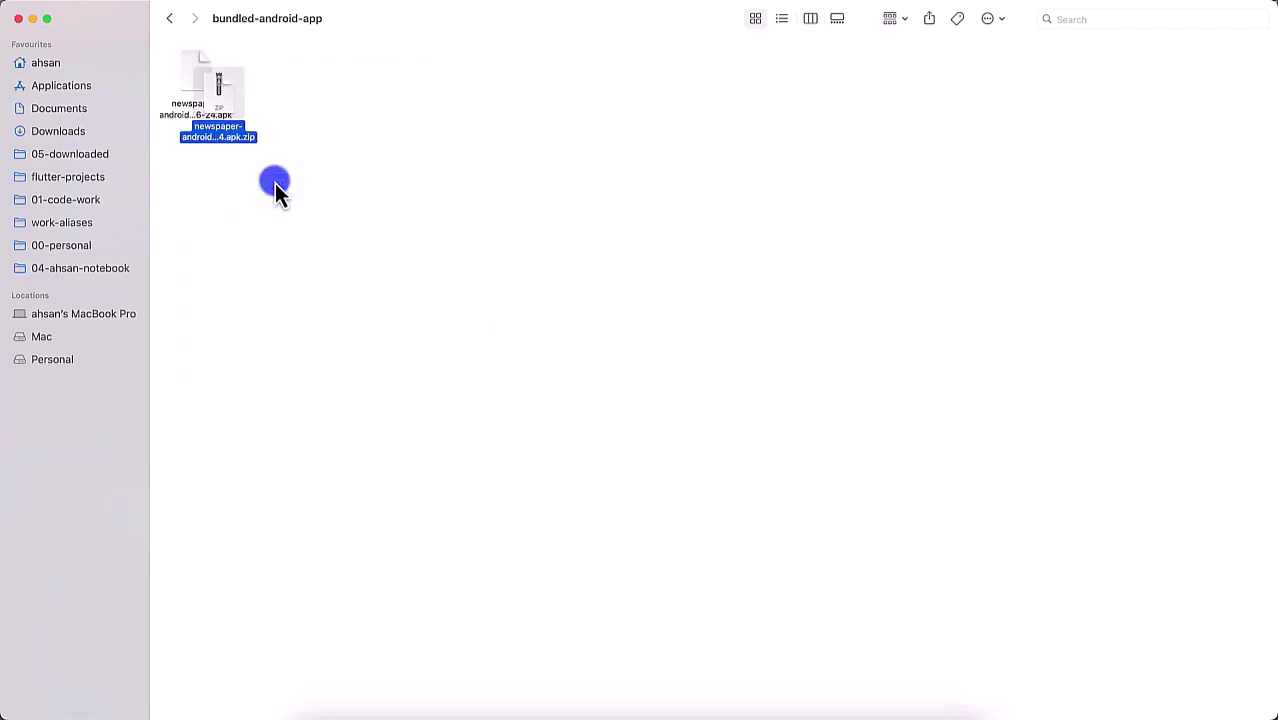
key("space")
key("space")
key("Left")
key("super+BackSpace")
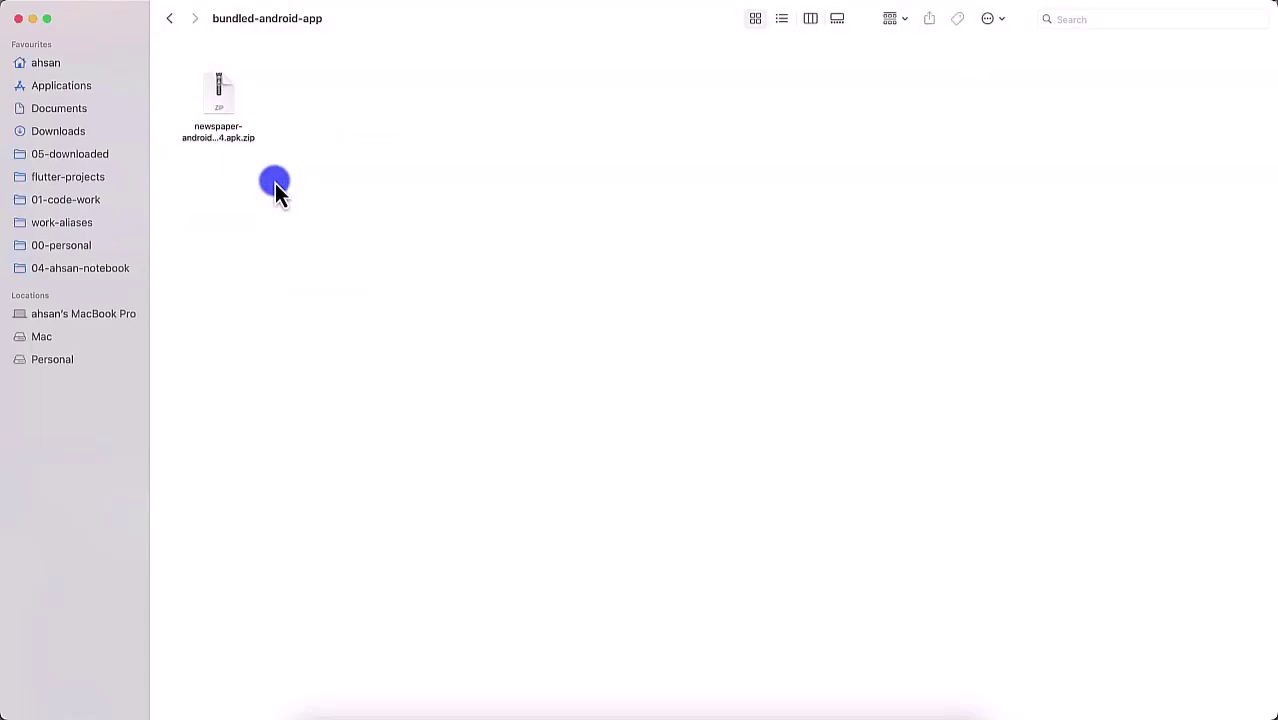
Step: Extract the APK from the zip, delete the archive, and close the Finder window
double_click(200, 105)
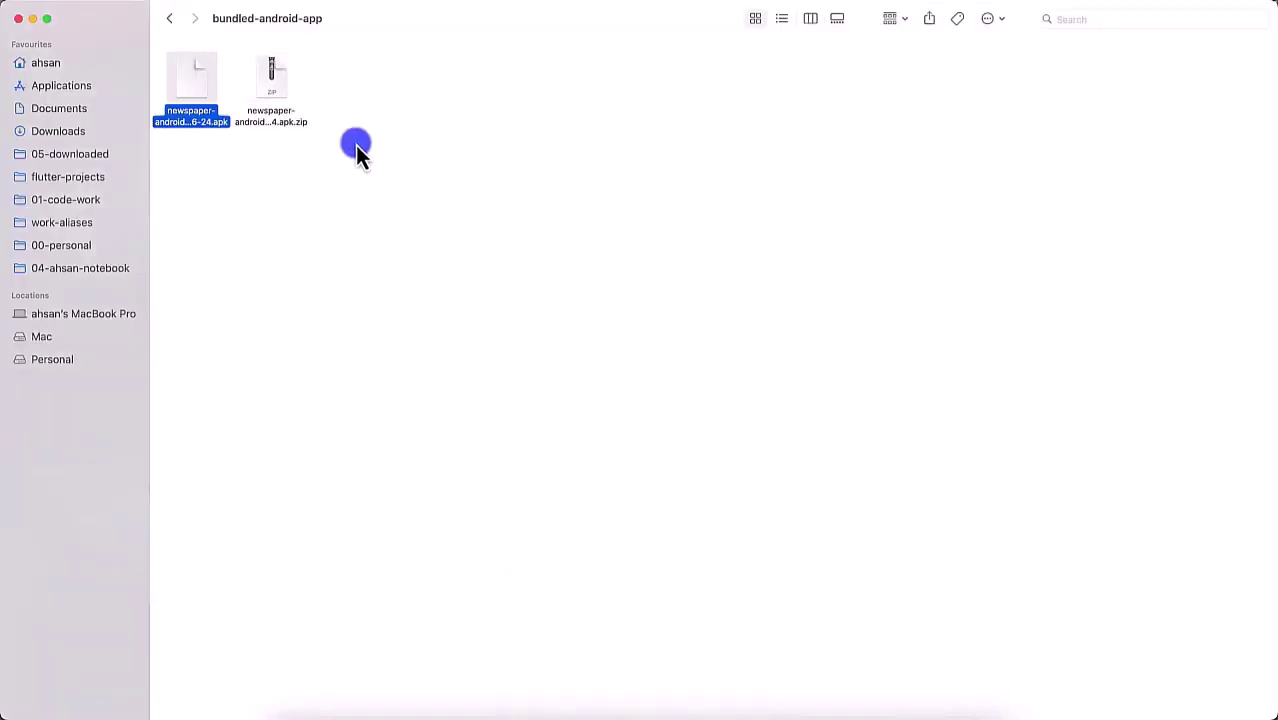
left_click(274, 97)
key("super+BackSpace")
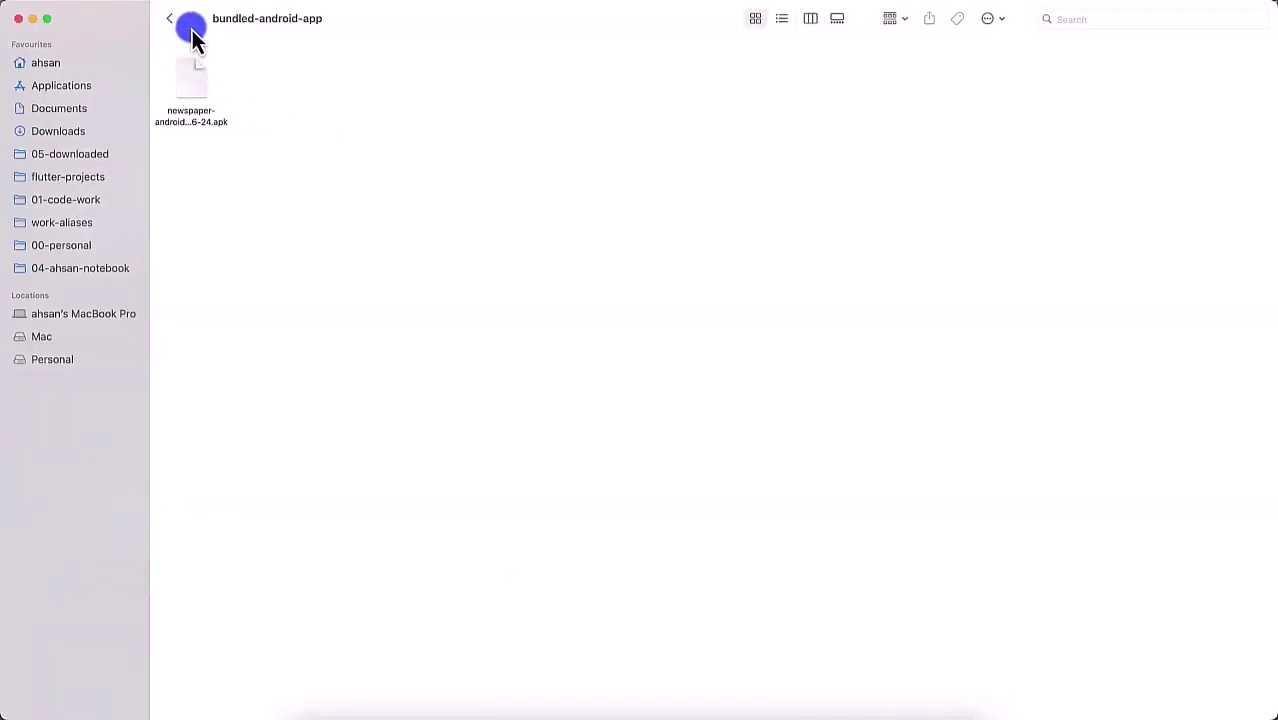
left_click(169, 20)
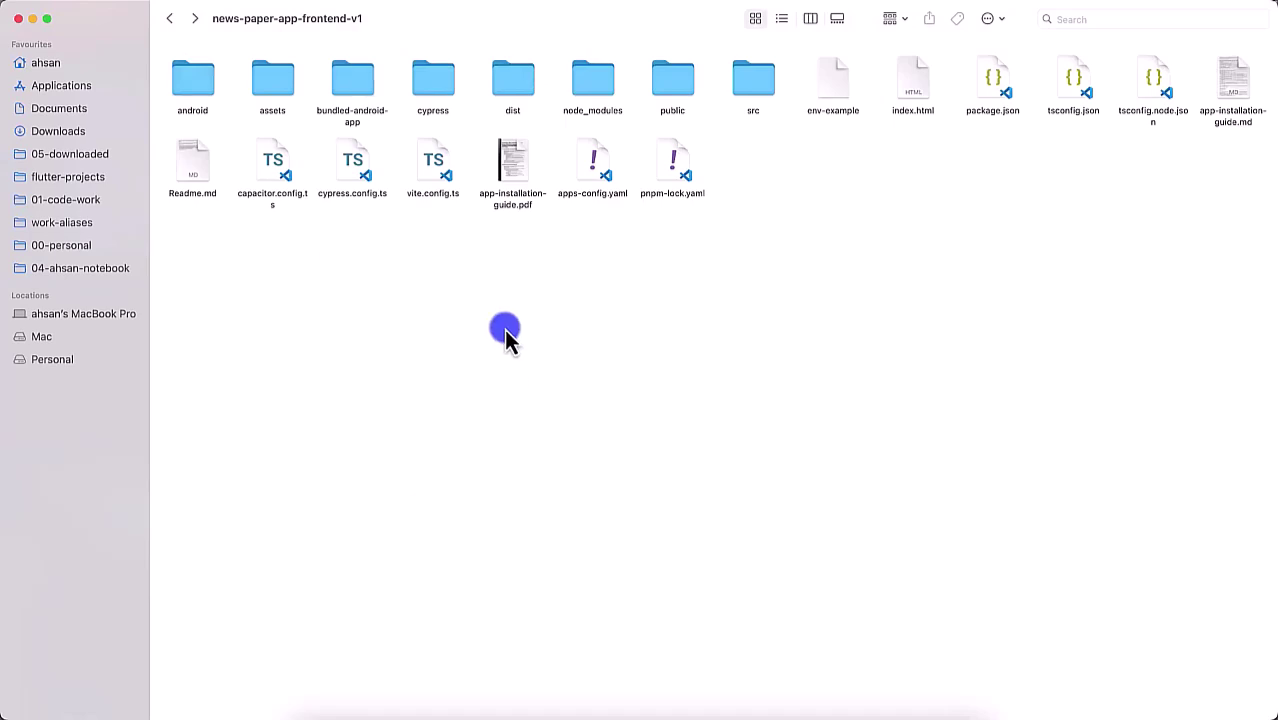
left_click(18, 19)
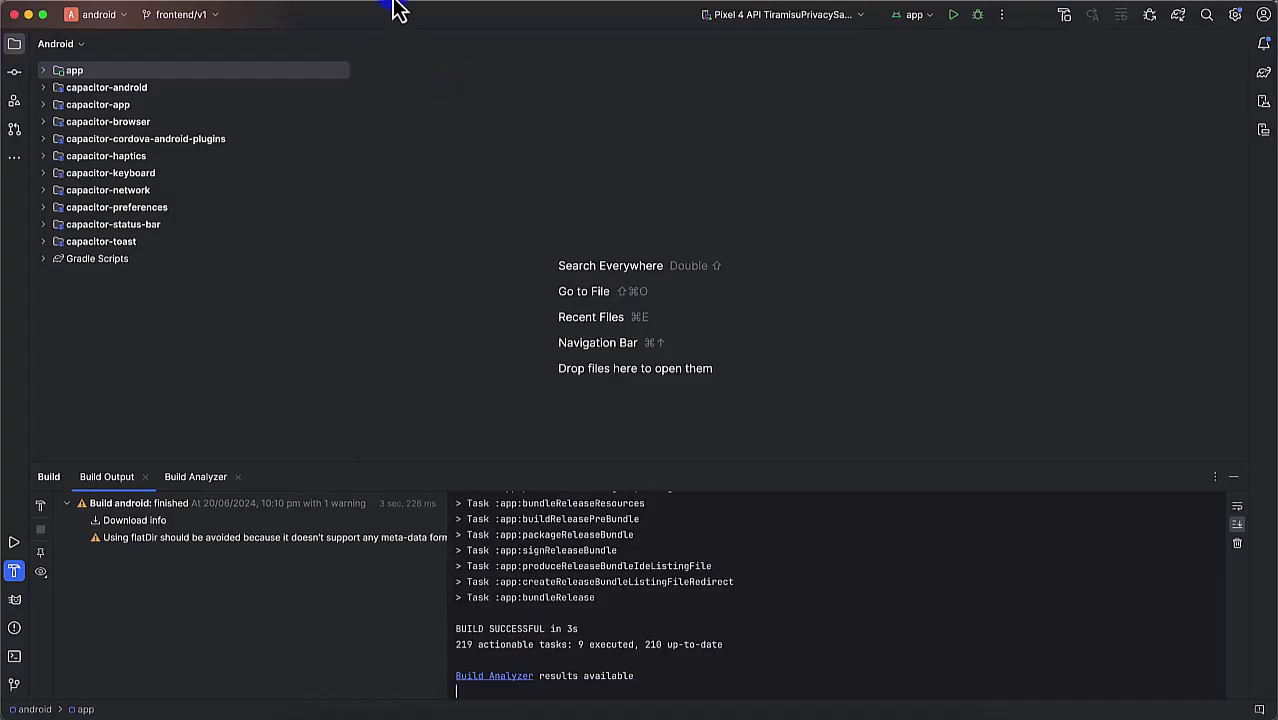
Step: Generate a signed Android App Bundle with the saved key store and the release variant
left_click(398, 8)
left_click(445, 183)
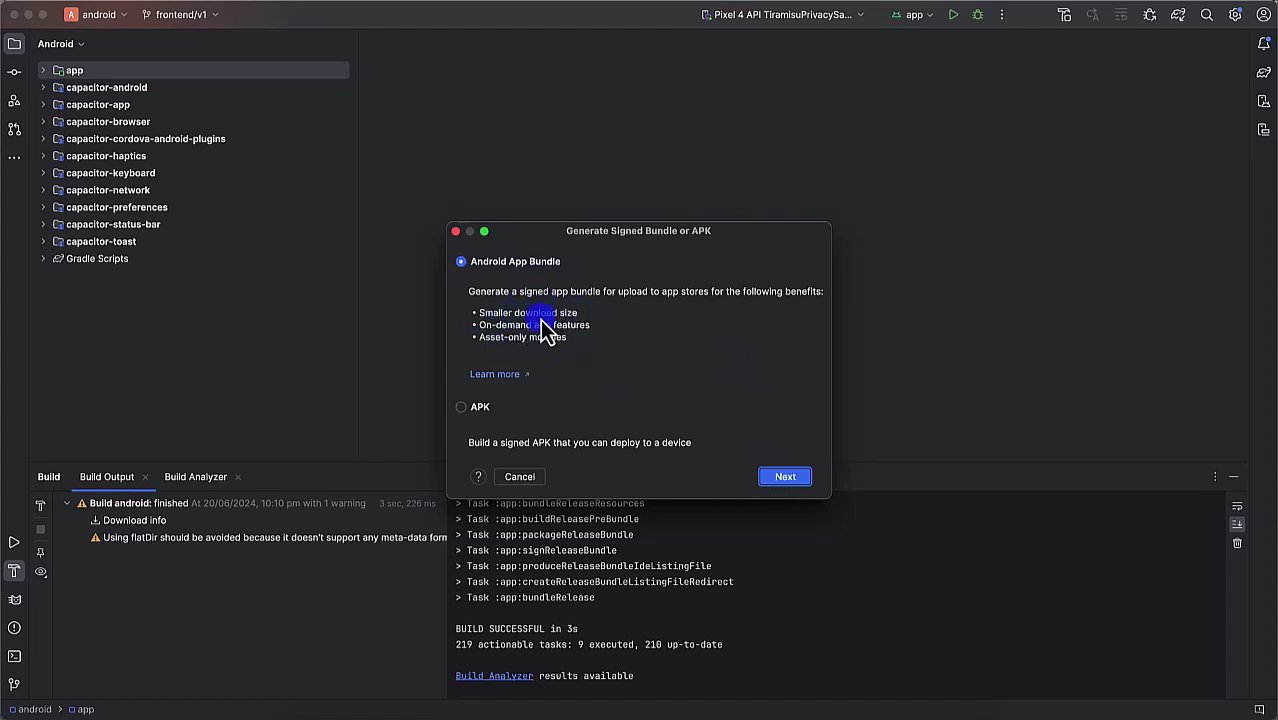
left_click(785, 477)
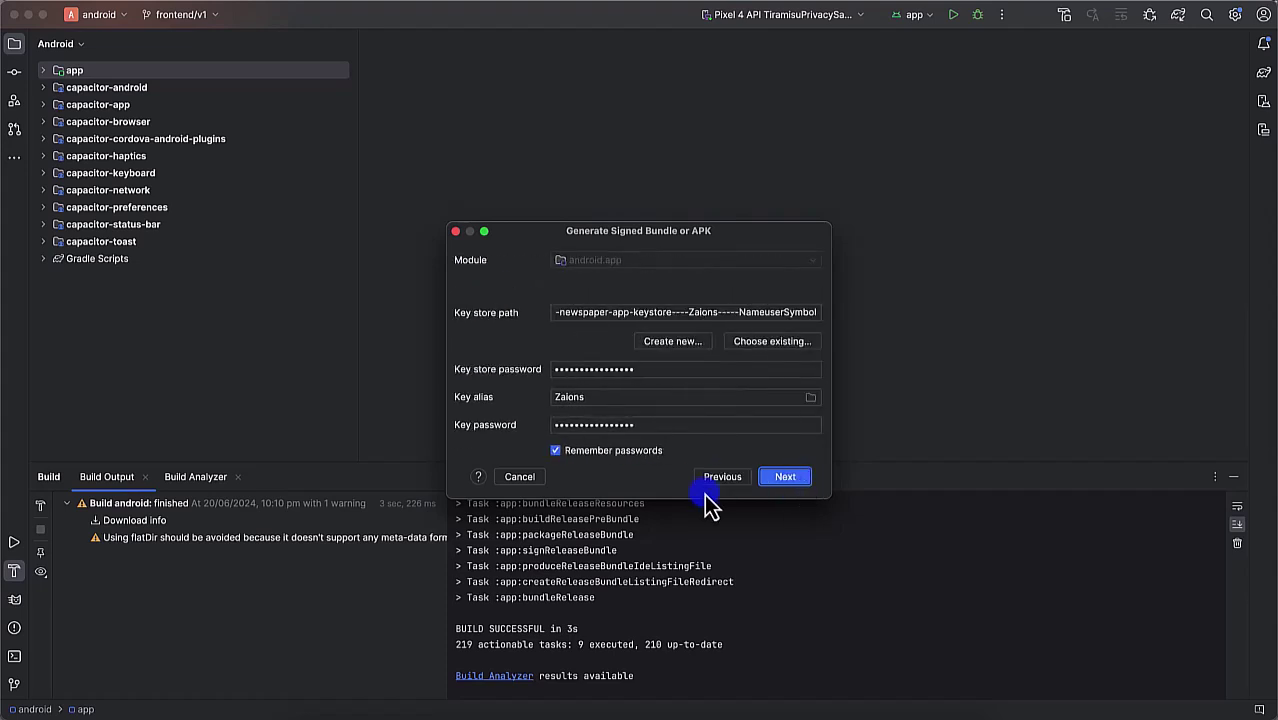
left_click(788, 478)
left_click(790, 479)
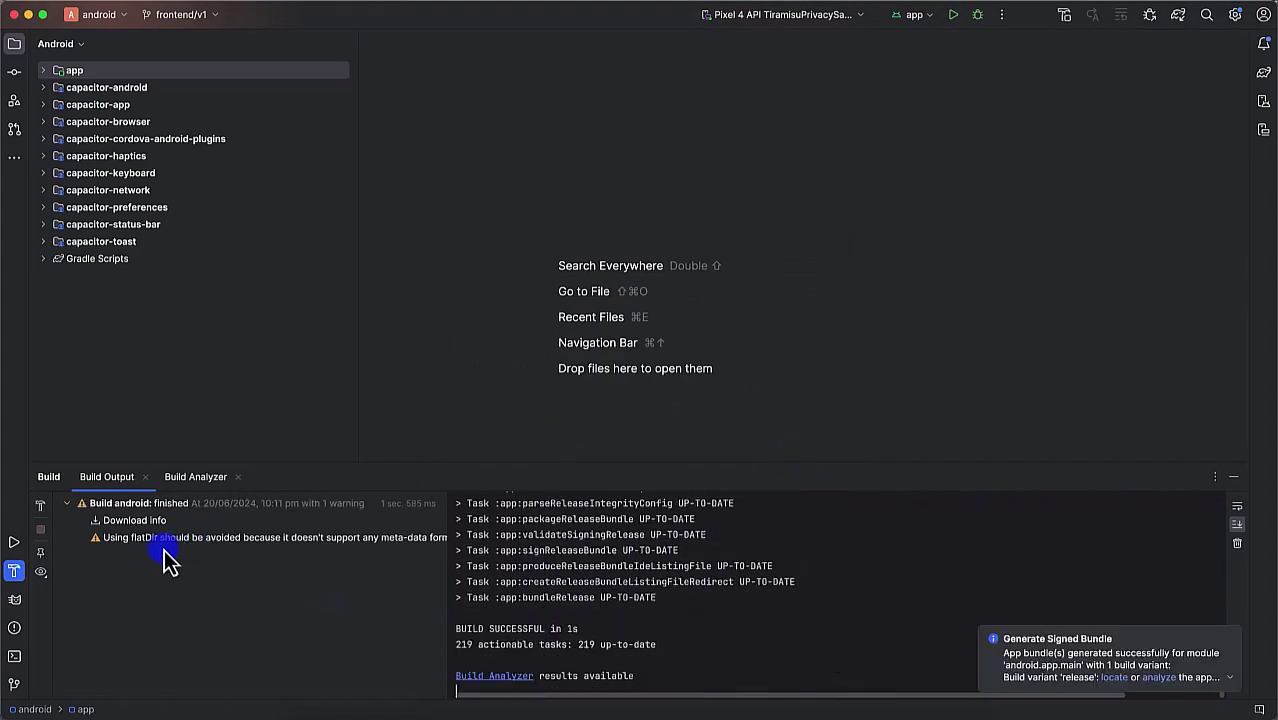
Step: Preview app-release.aab (5.2 MB) in the release folder and compare it with the 5.4 MB renamed APK
left_click(1118, 678)
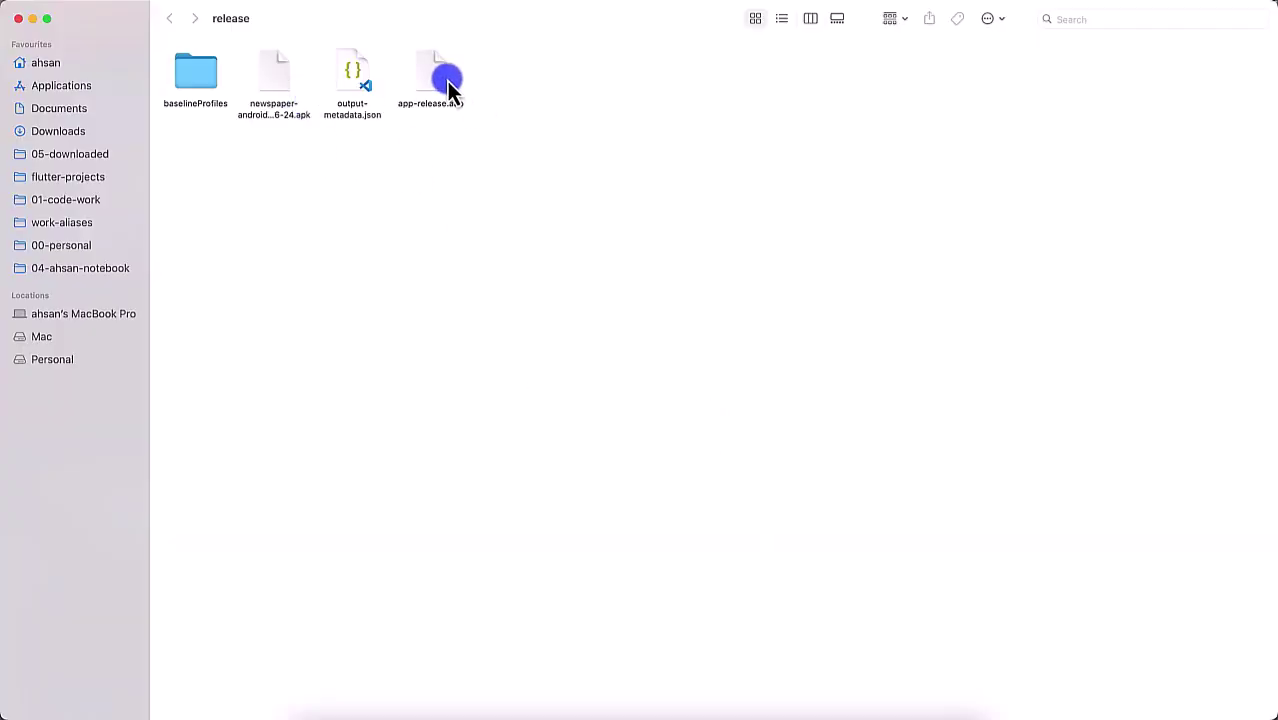
left_click(447, 88)
key("space")
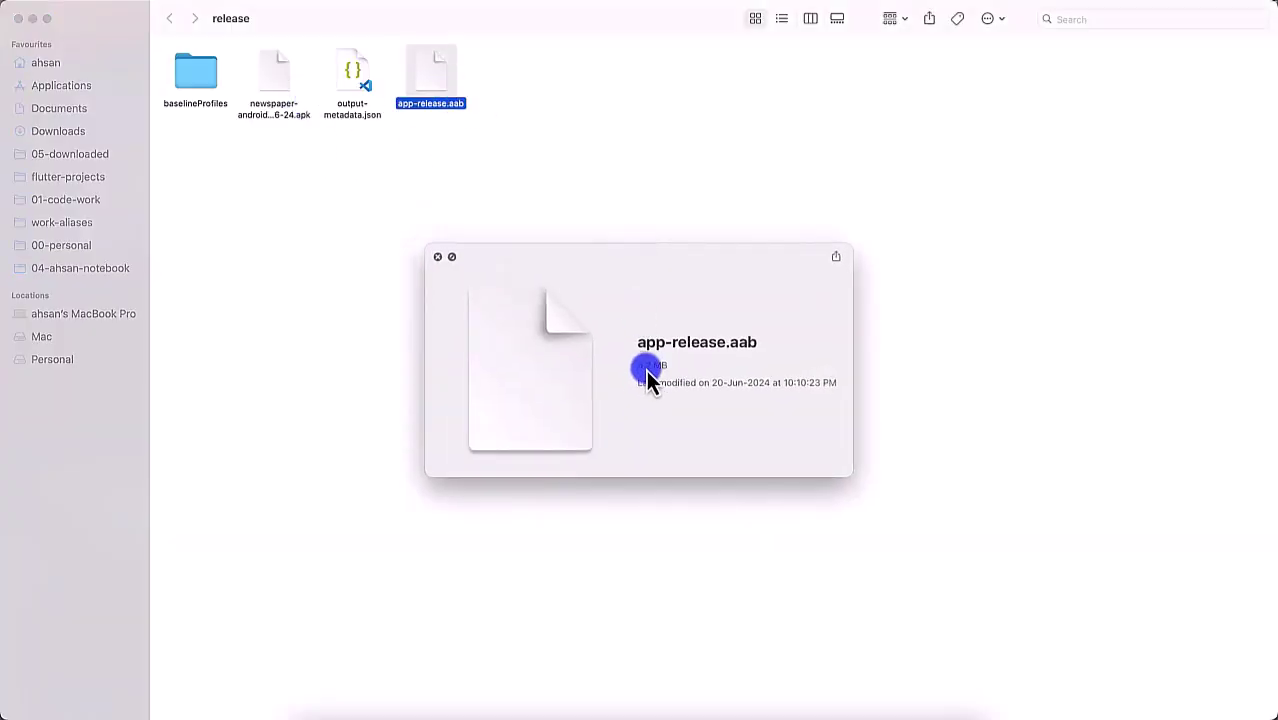
key("Left")
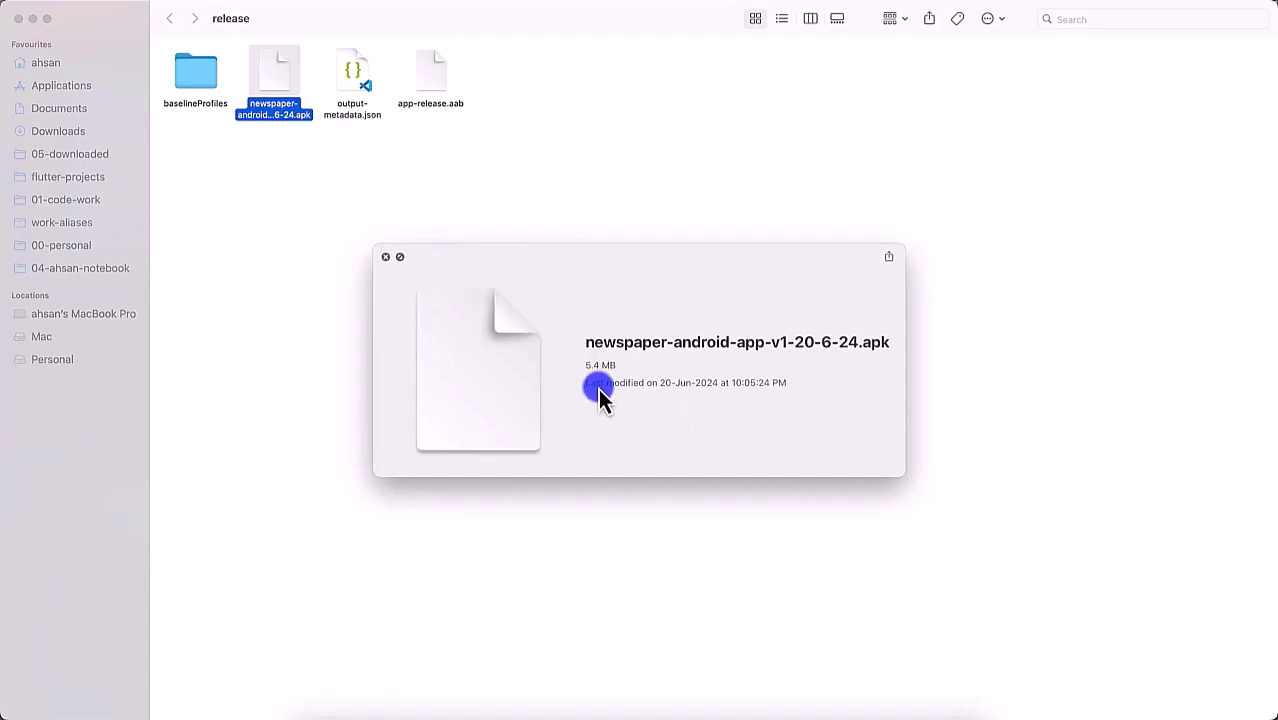
left_click(462, 178)
left_click(432, 72)
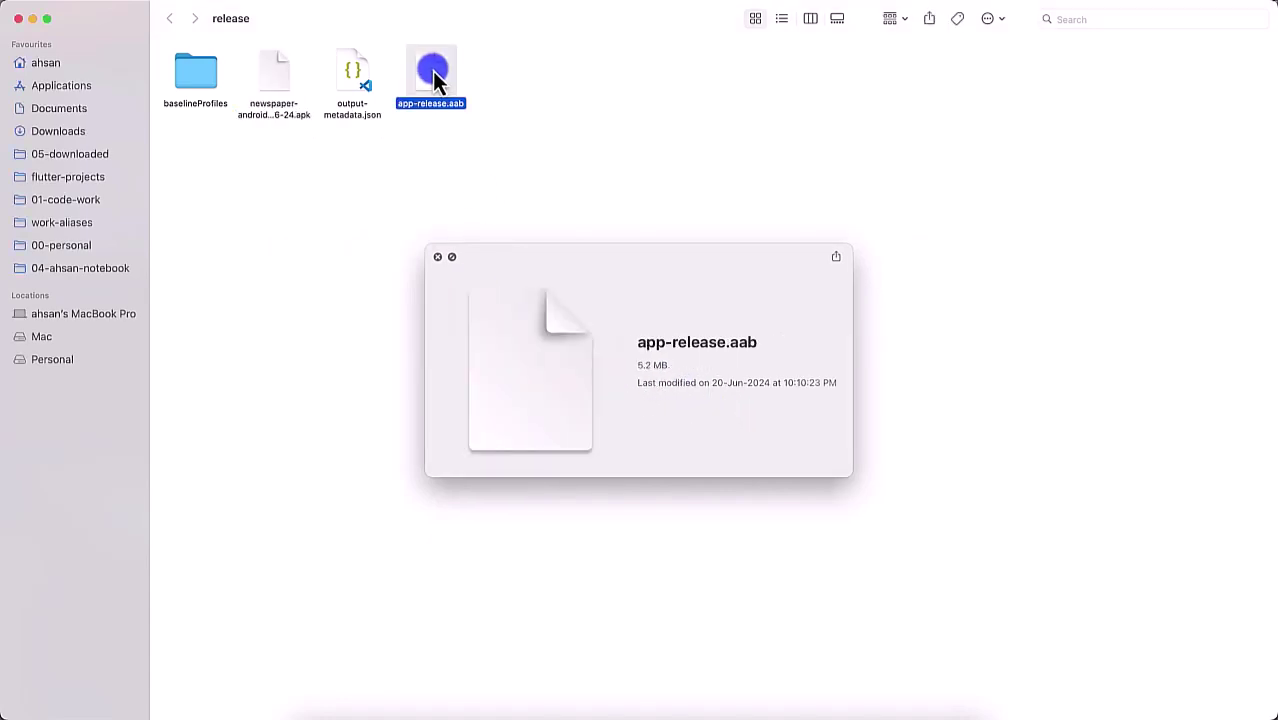
key("space")
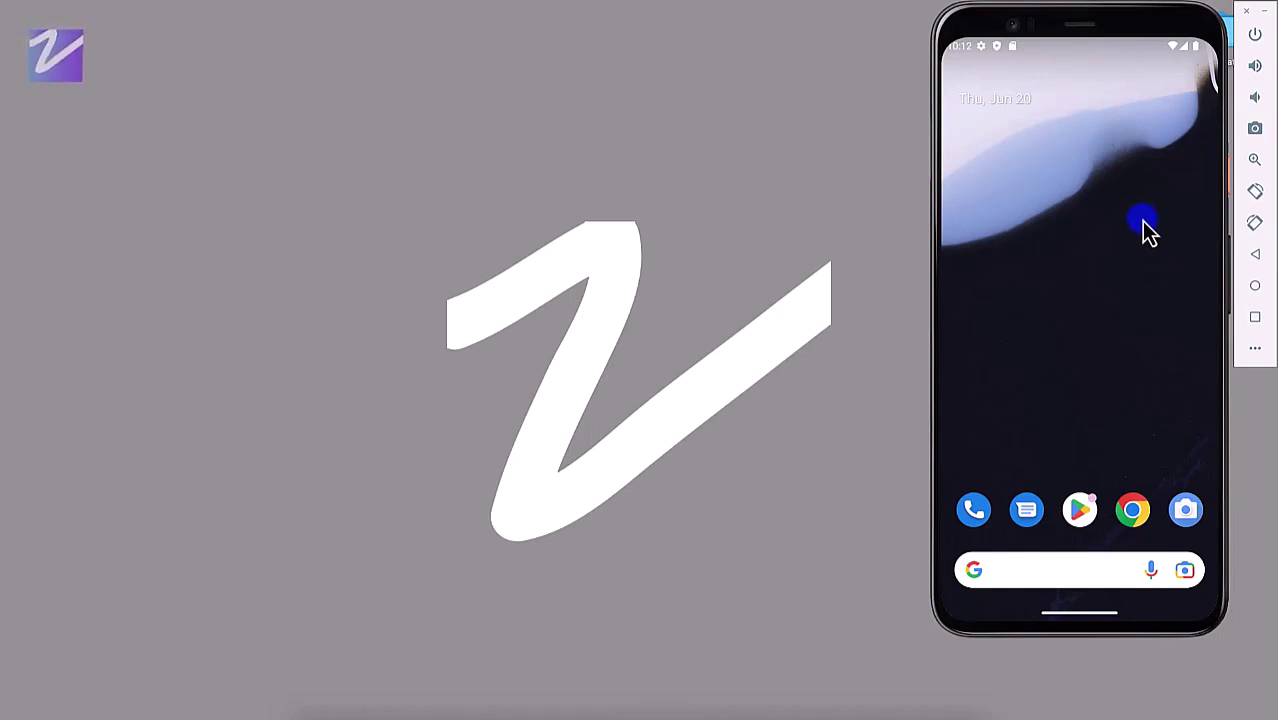
Step: Open the emulator's app drawer and launch the NewsPaper app
left_click_drag(1126, 314, 1127, 229)
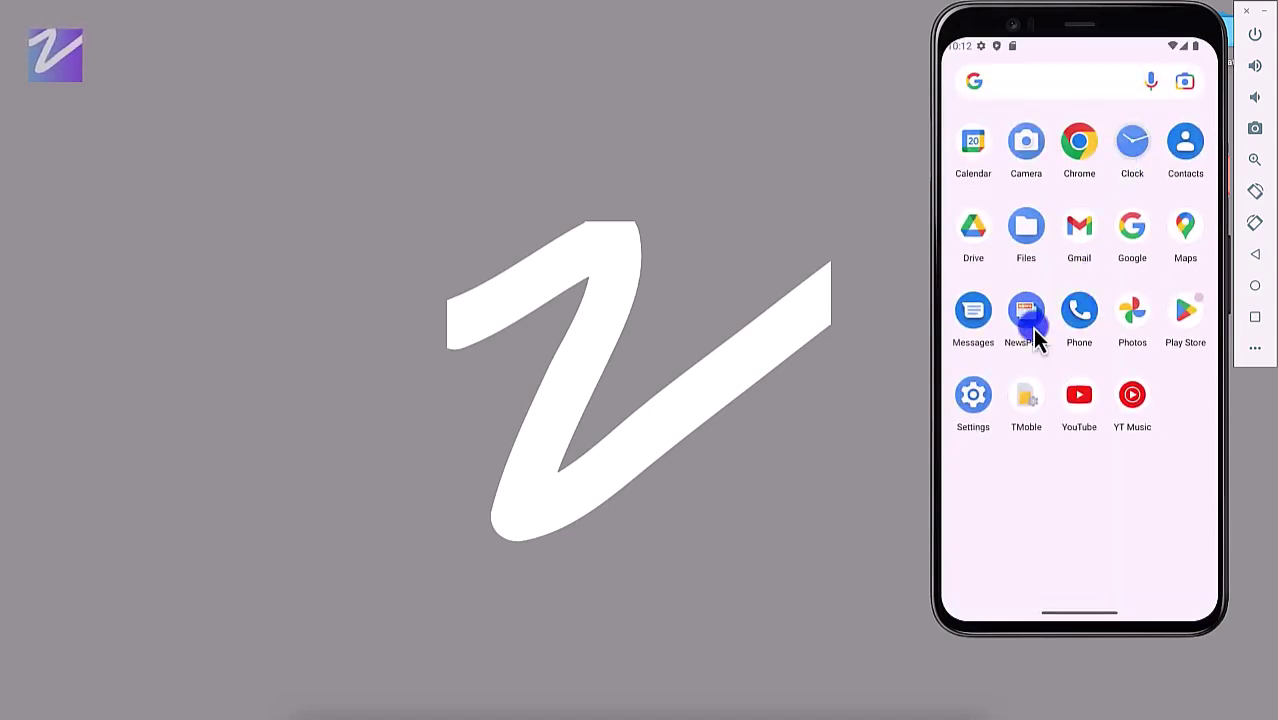
left_click(1031, 325)
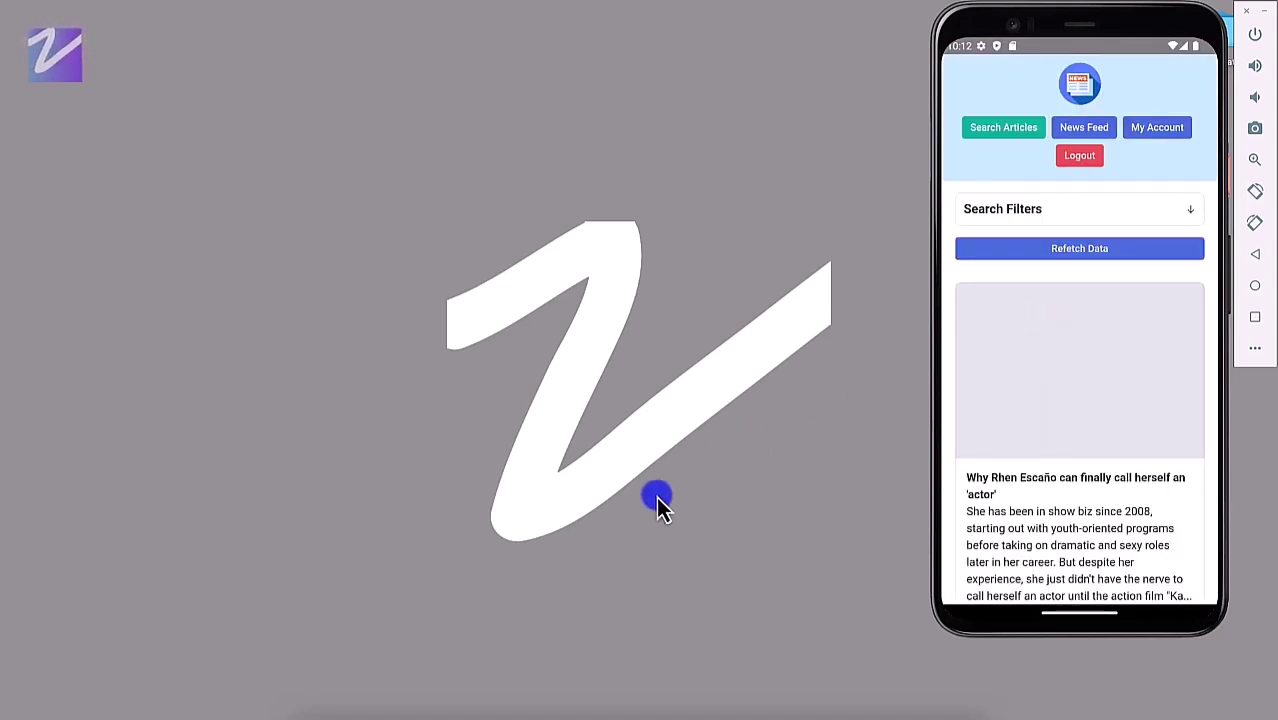
left_click(457, 708)
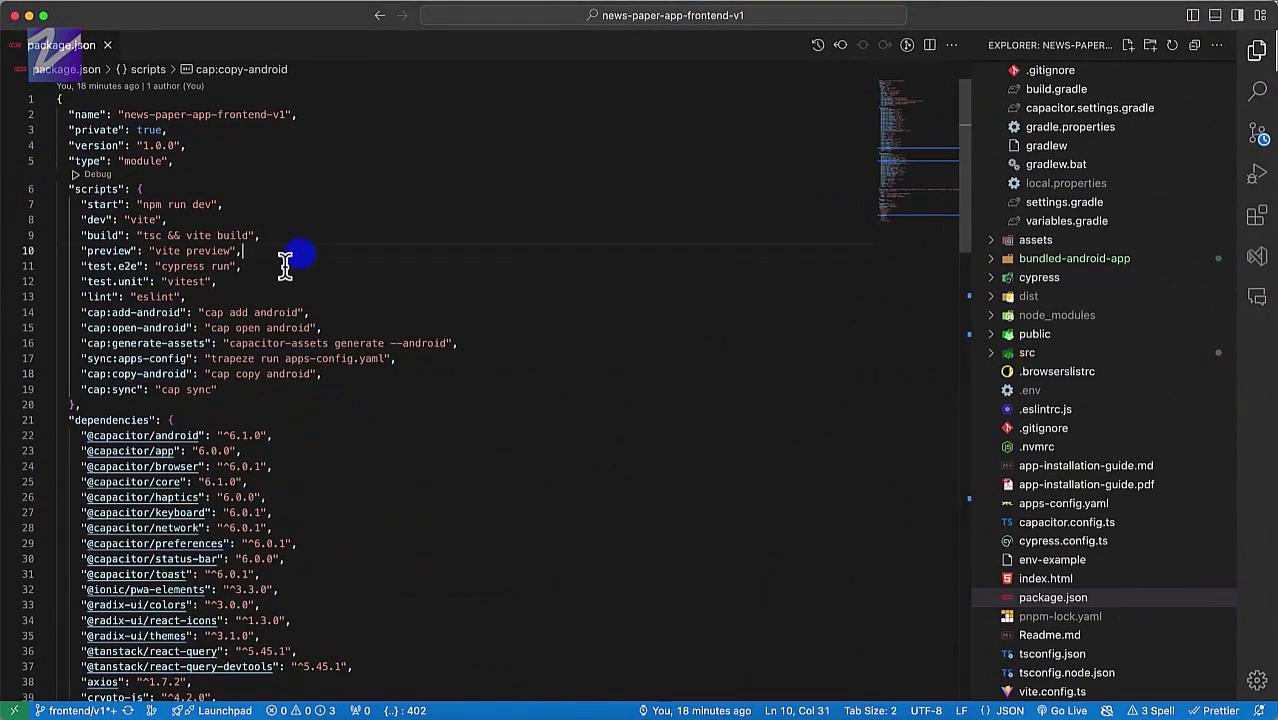
Step: Close package.json, open src/AppEntryPoint.tsx, and go to isCapWeb's definition in capacitorApis index.ts
key("super+w")
scroll(1084, 300, "up", 3)
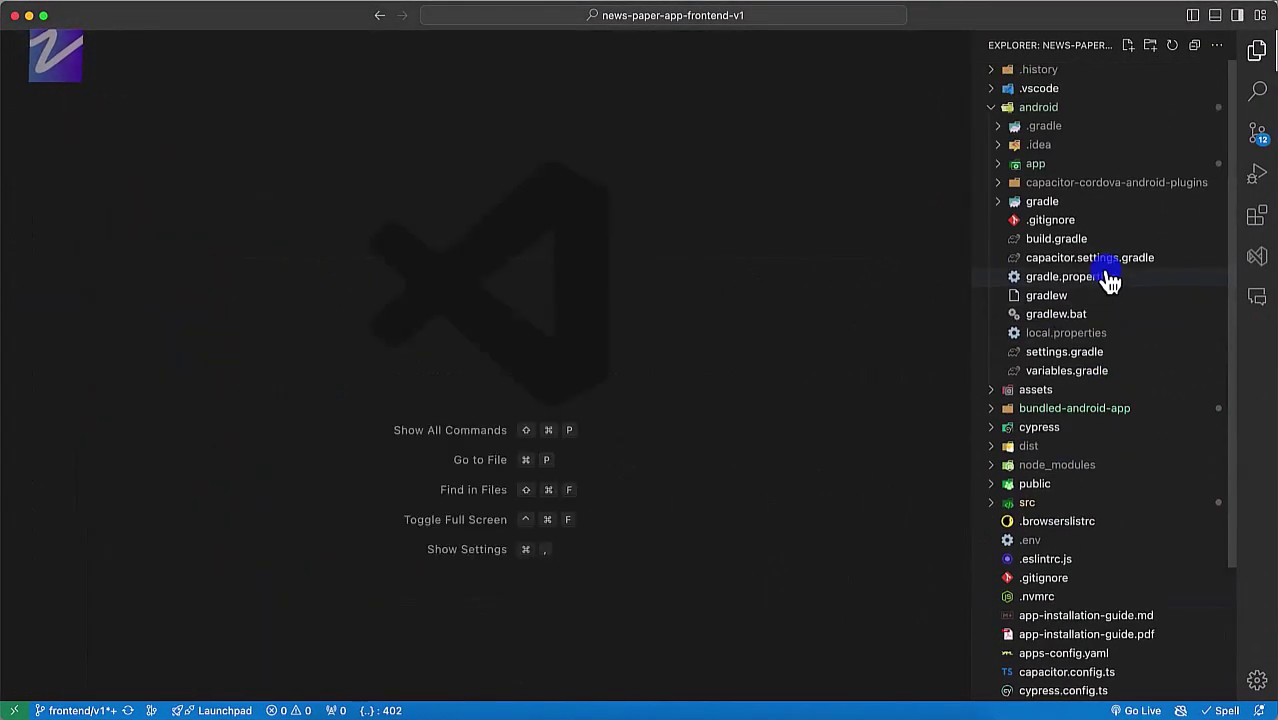
scroll(1048, 375, "down", 5)
left_click(1036, 334)
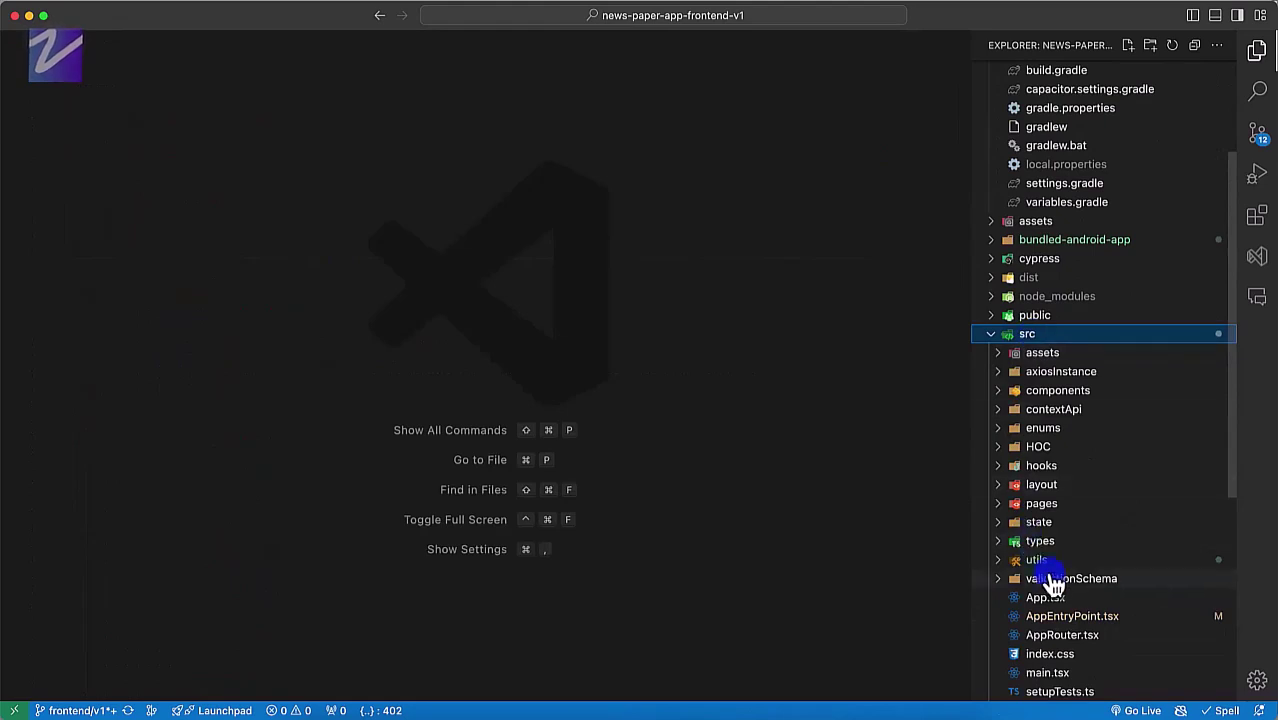
left_click(1060, 616)
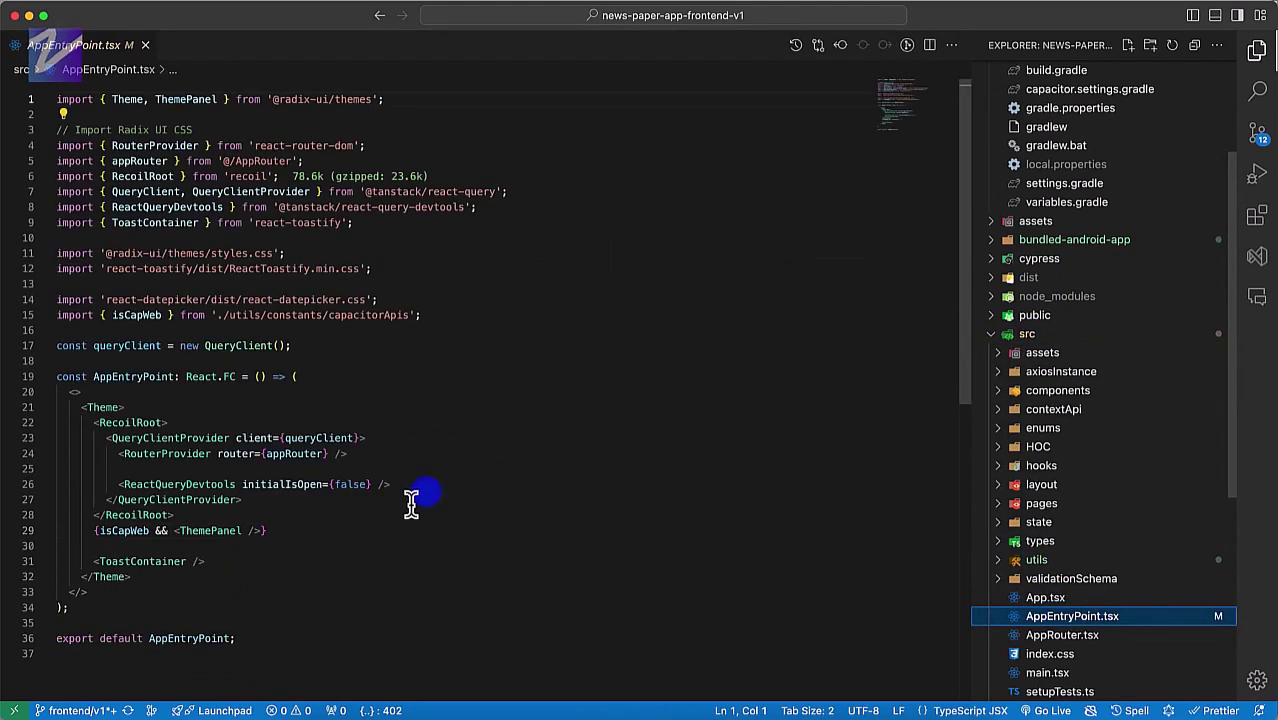
left_click(118, 531, "super")
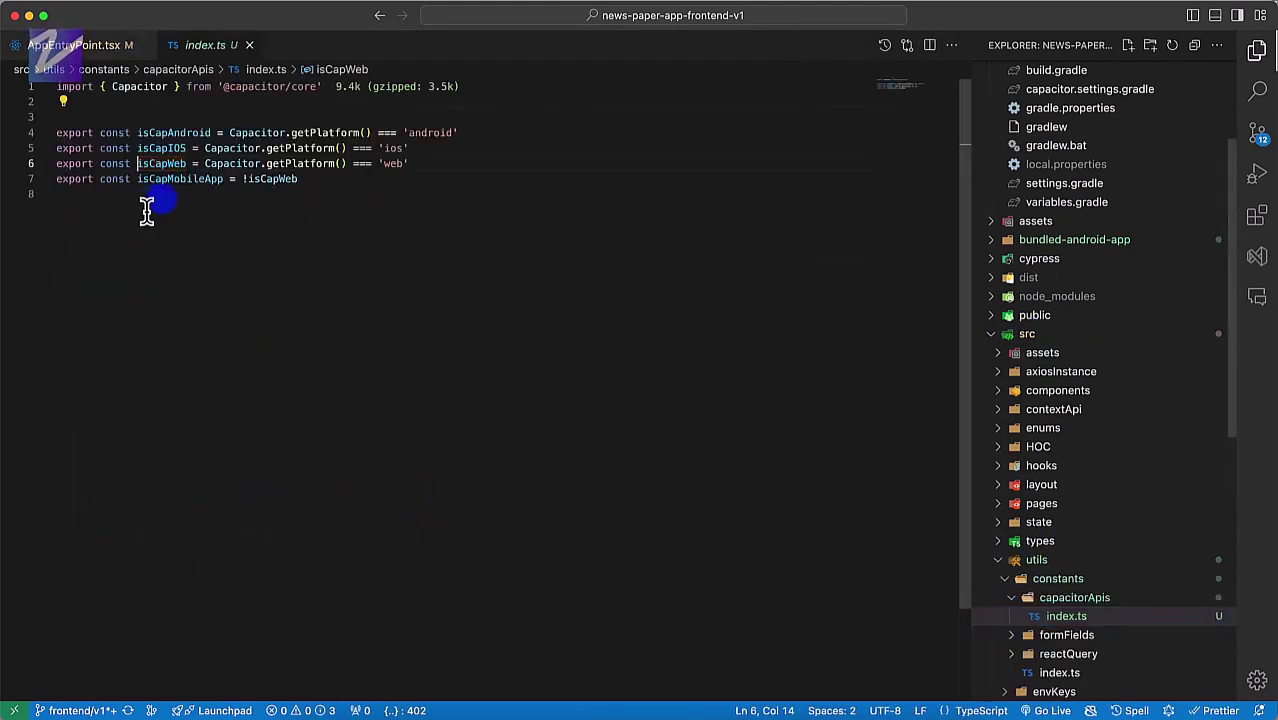
double_click(322, 133)
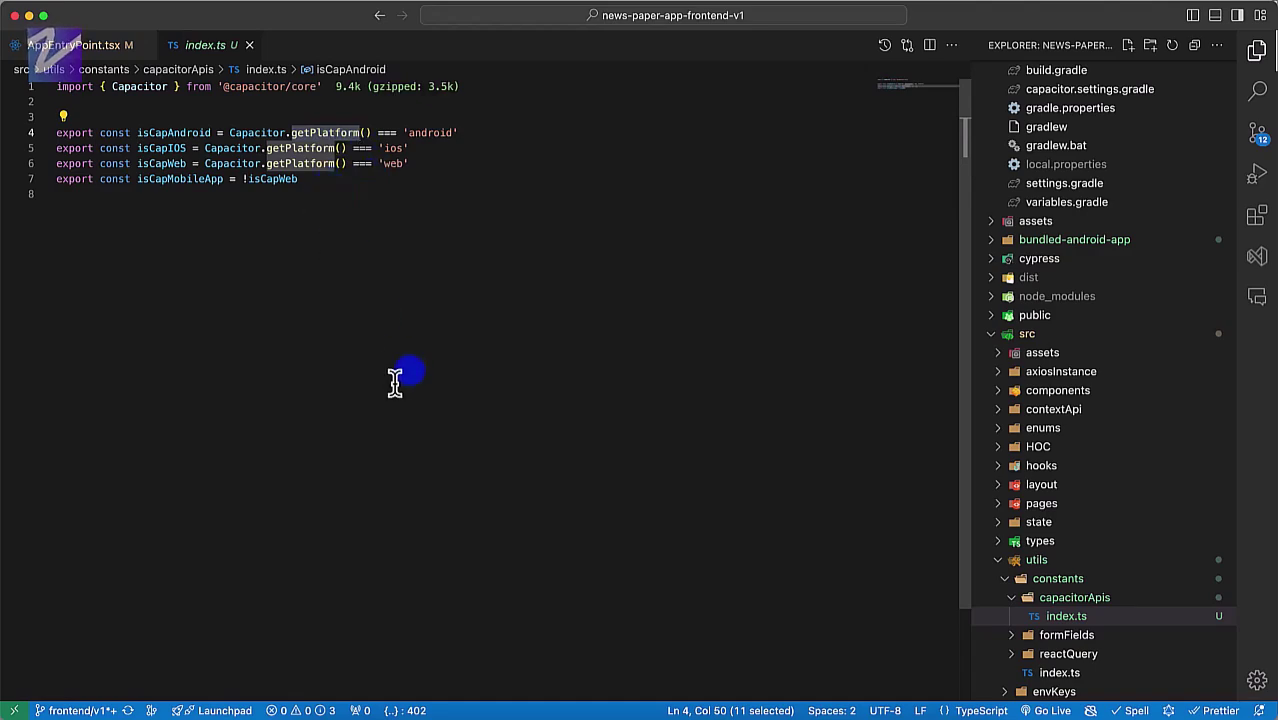
key("ctrl+Tab")
left_click(358, 712)
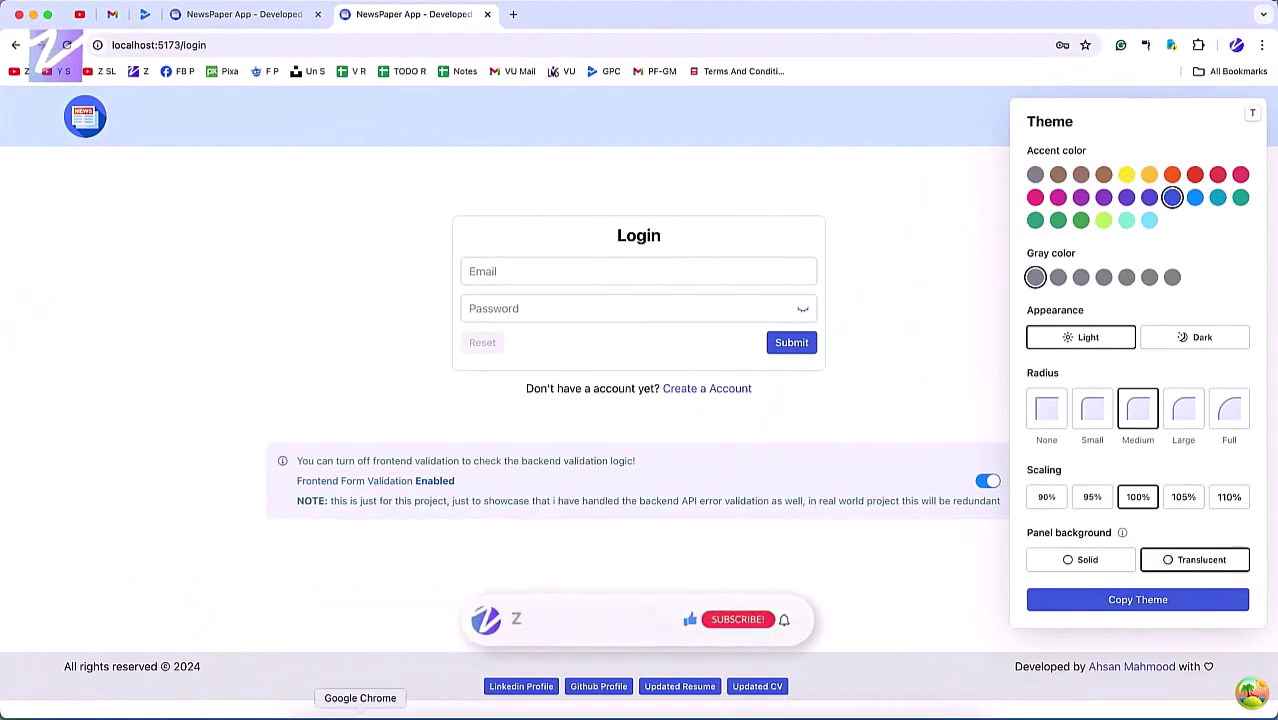
Step: Select the signed APK in the release folder in Finder
left_click(320, 712)
left_click(283, 112)
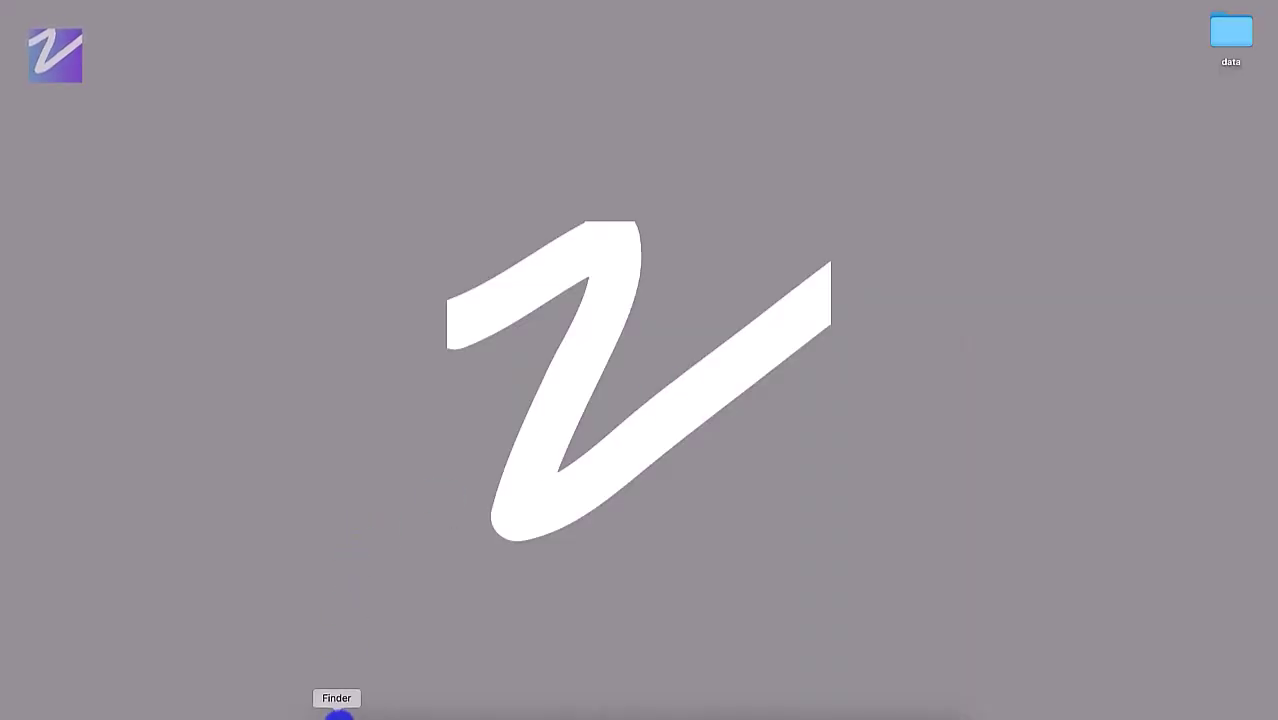
Step: Drag app-release.aab from the release folder onto Google Chrome in the Dock
left_click(337, 712)
left_click(291, 112)
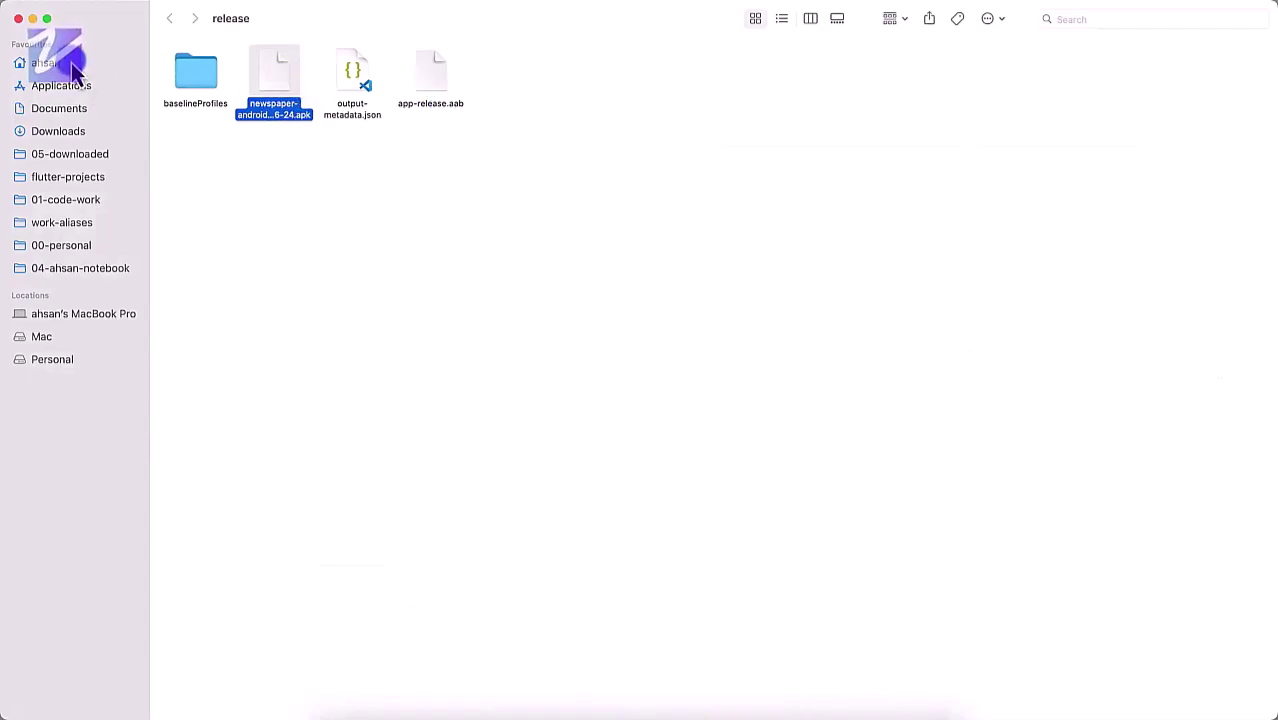
left_click(423, 78)
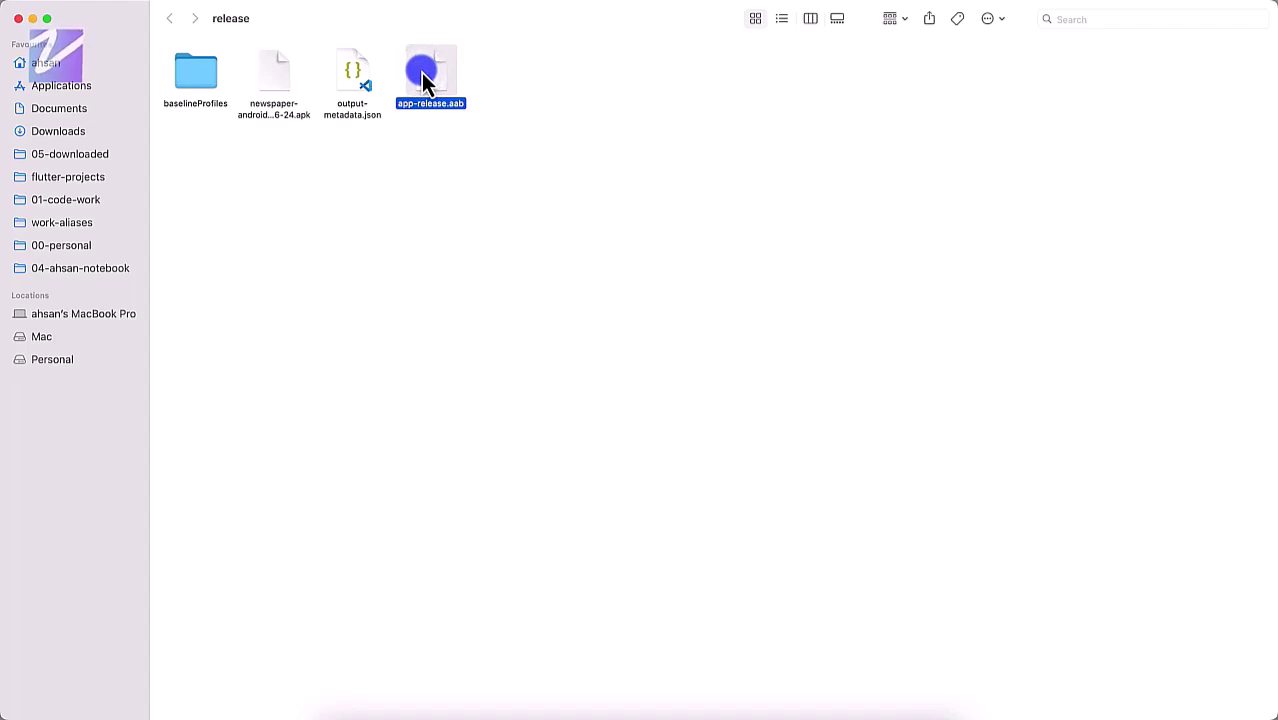
mouse_move(421, 72)
left_mouse_down()
mouse_move(479, 499)
mouse_move(402, 706)
mouse_move(386, 714)
left_mouse_up()
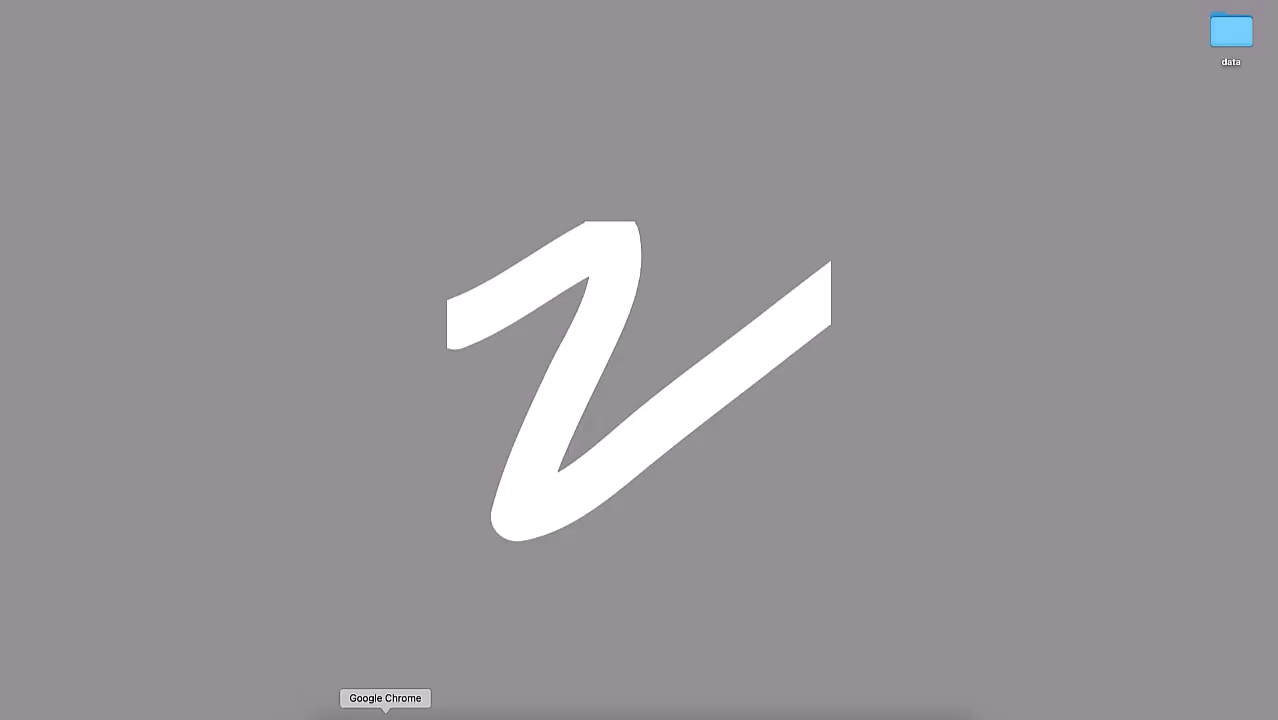
Step: Start a new app in Play Console and name it NewsPaper Zaions
left_click(385, 714)
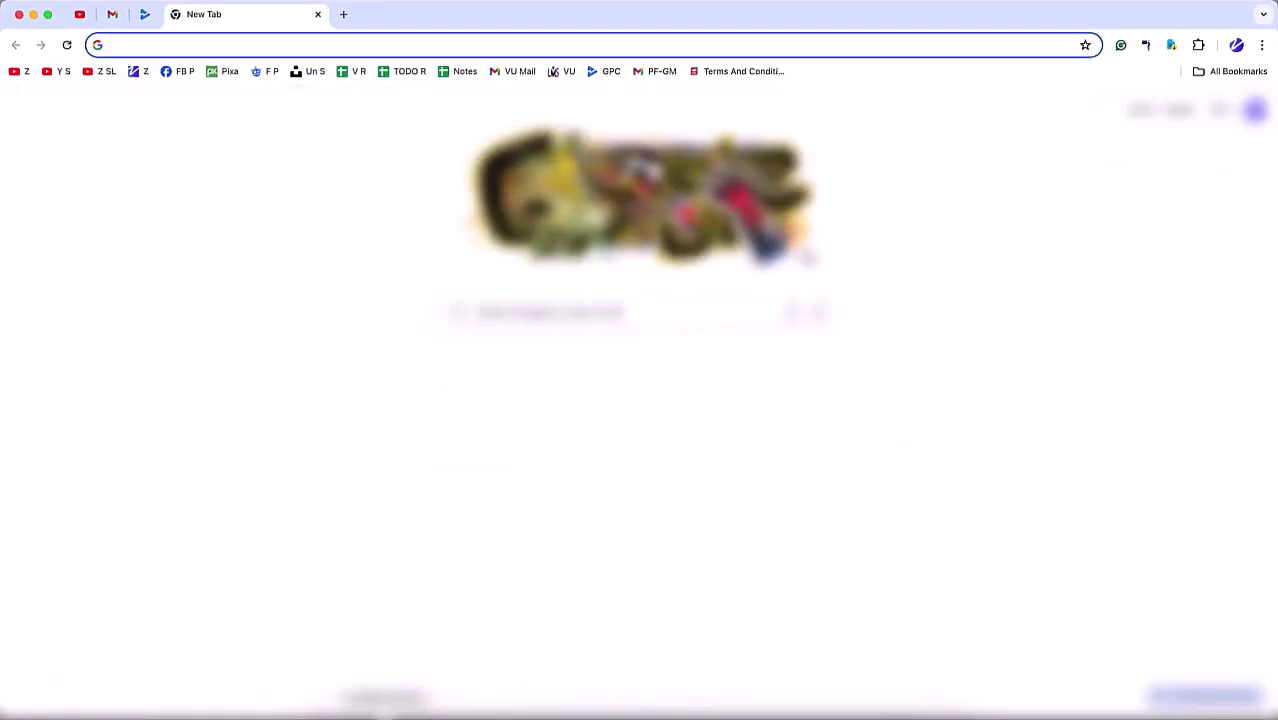
left_click(146, 20)
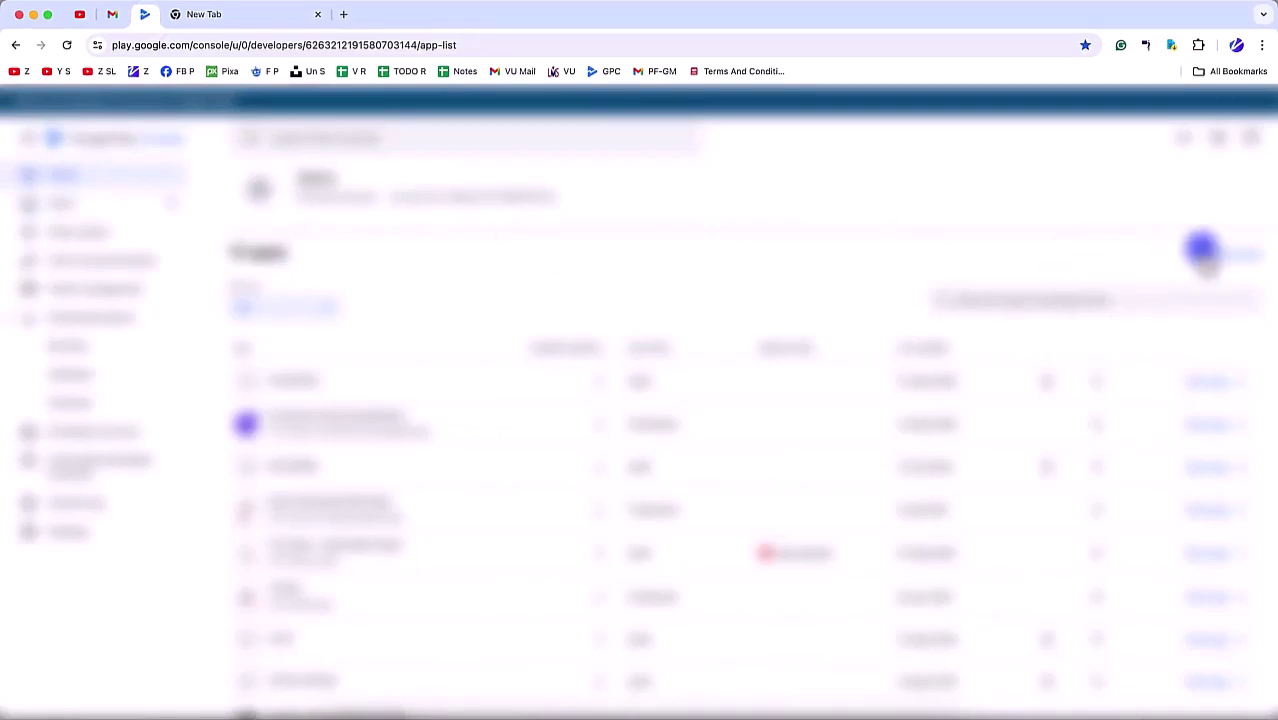
left_click(1230, 256)
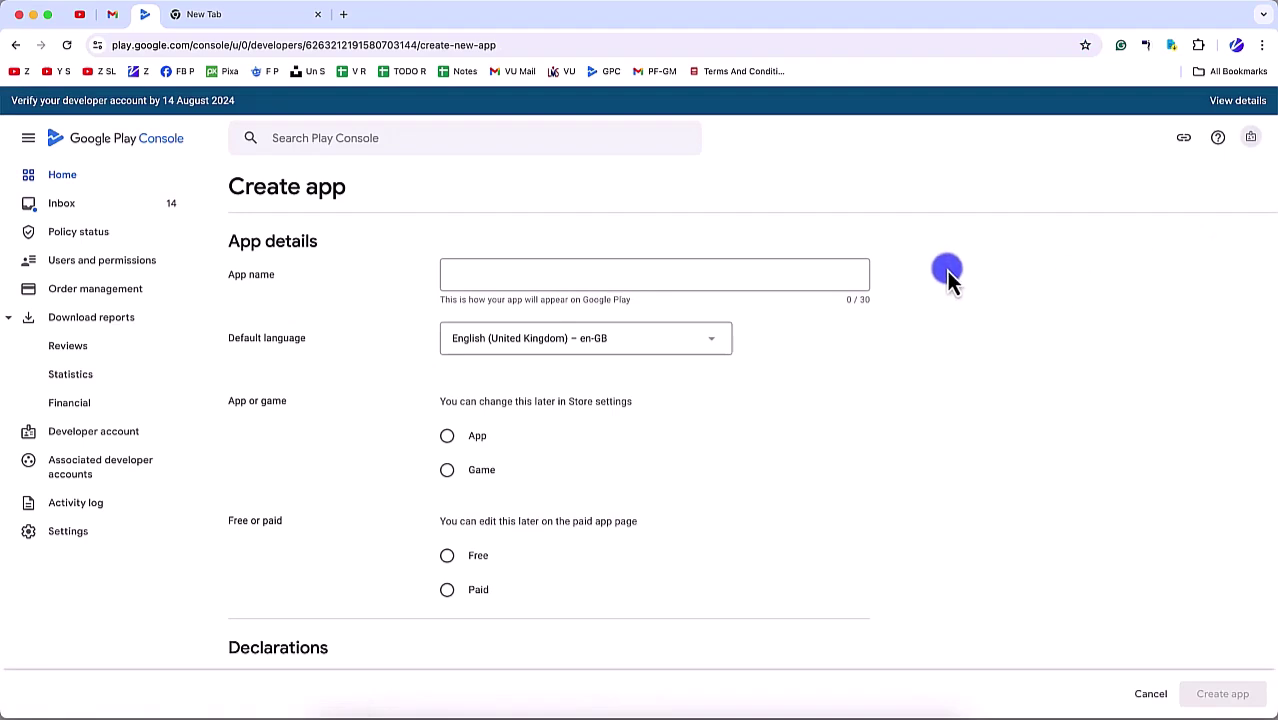
left_click(634, 282)
type("NewsPaper")
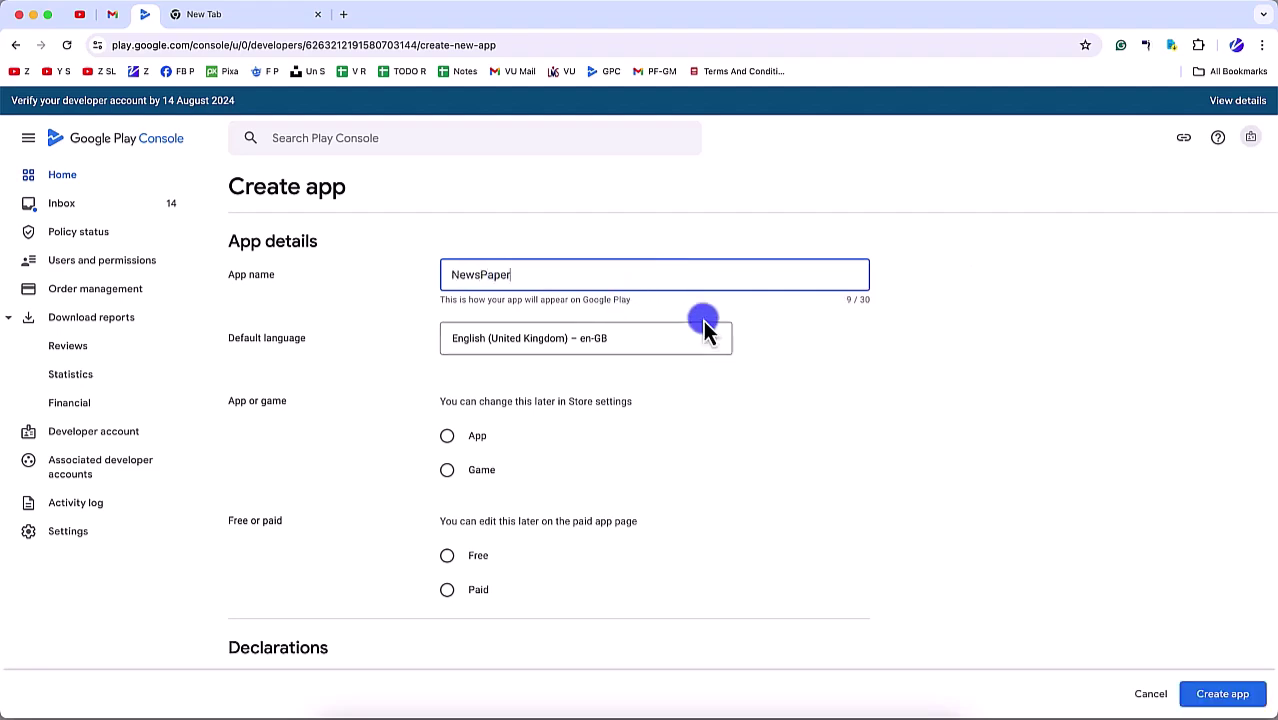
type(" Zaions")
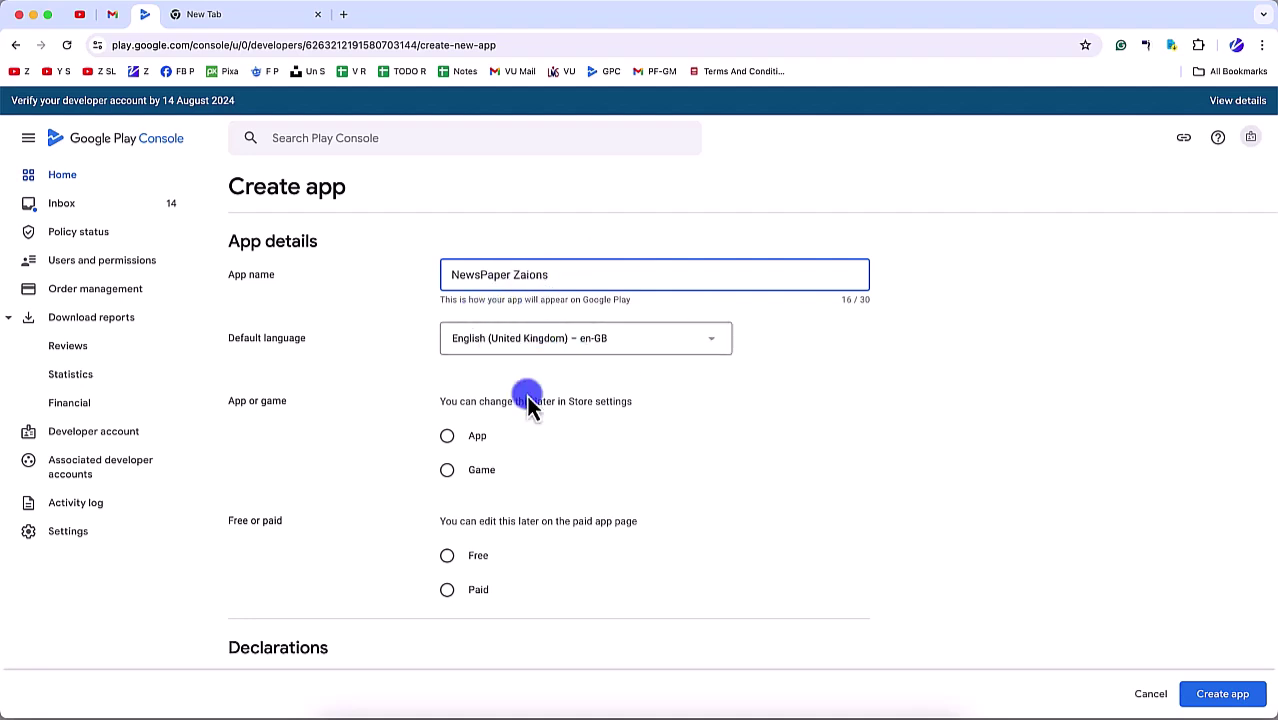
Step: Mark the app as Free, accept the Developer Programme Policies and US export laws declarations, and create it
scroll(476, 495, "down", 2)
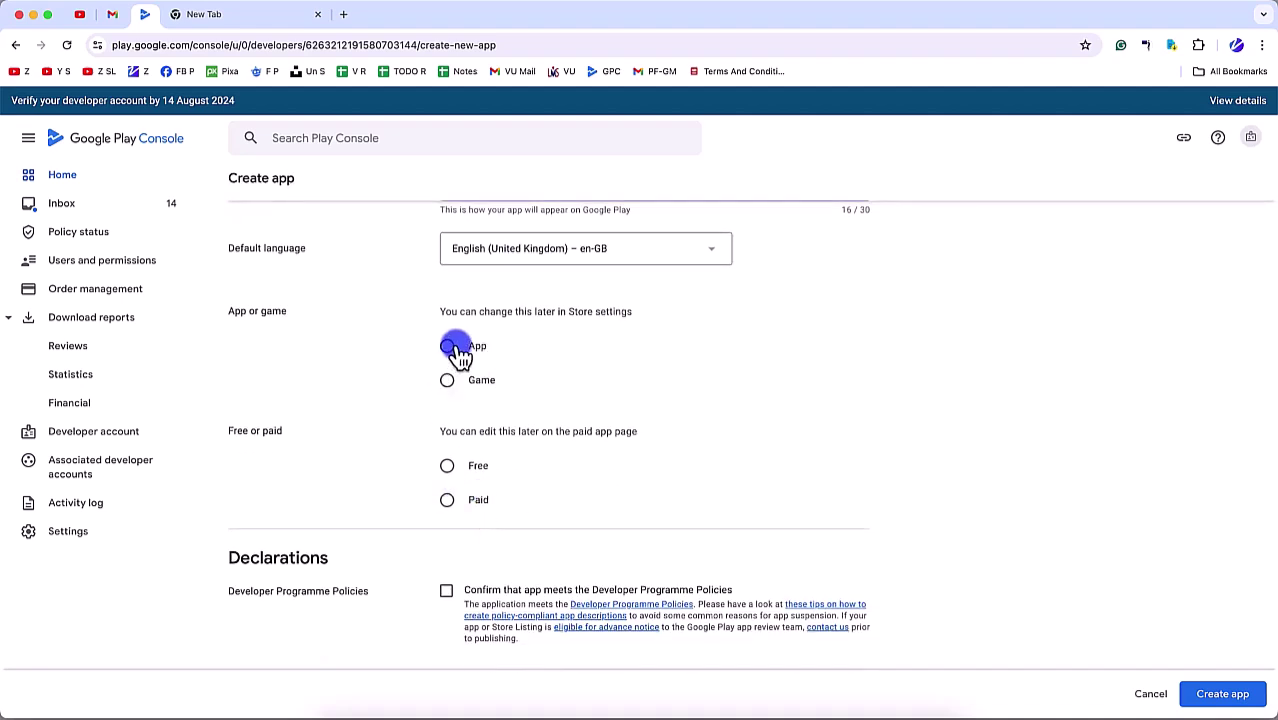
left_click(447, 465)
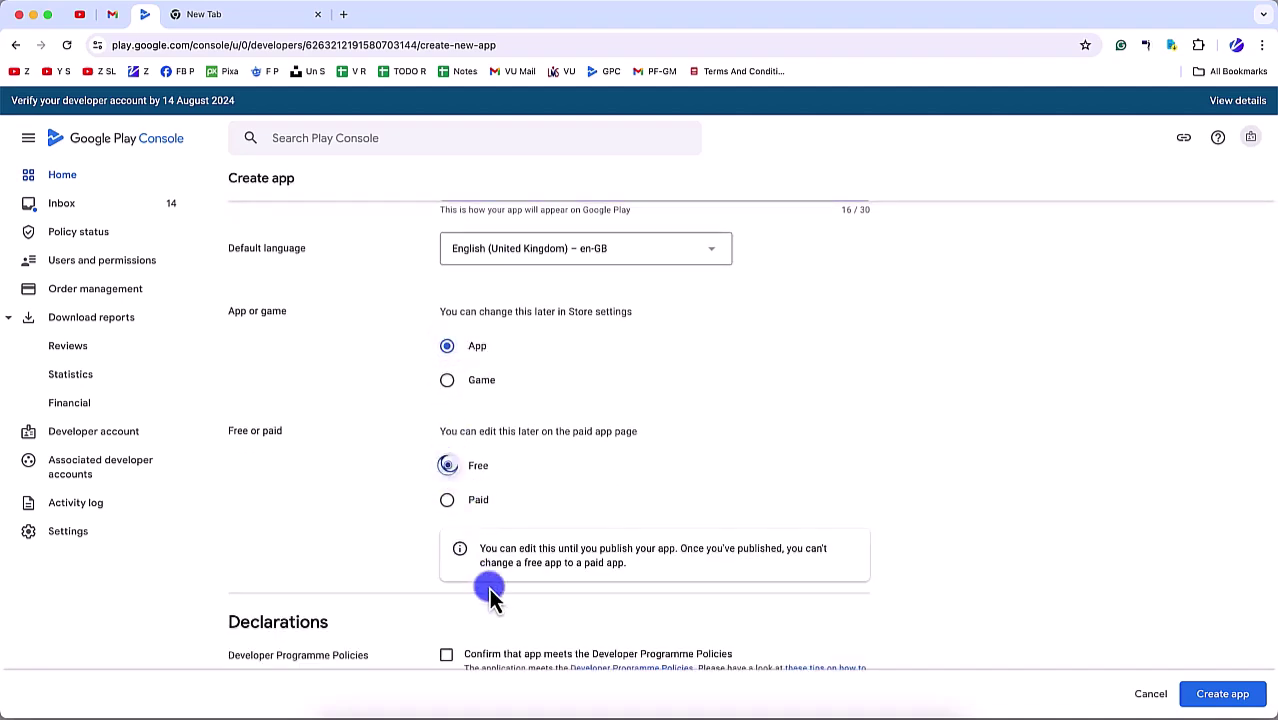
scroll(475, 560, "down", 3)
scroll(540, 318, "up", 6)
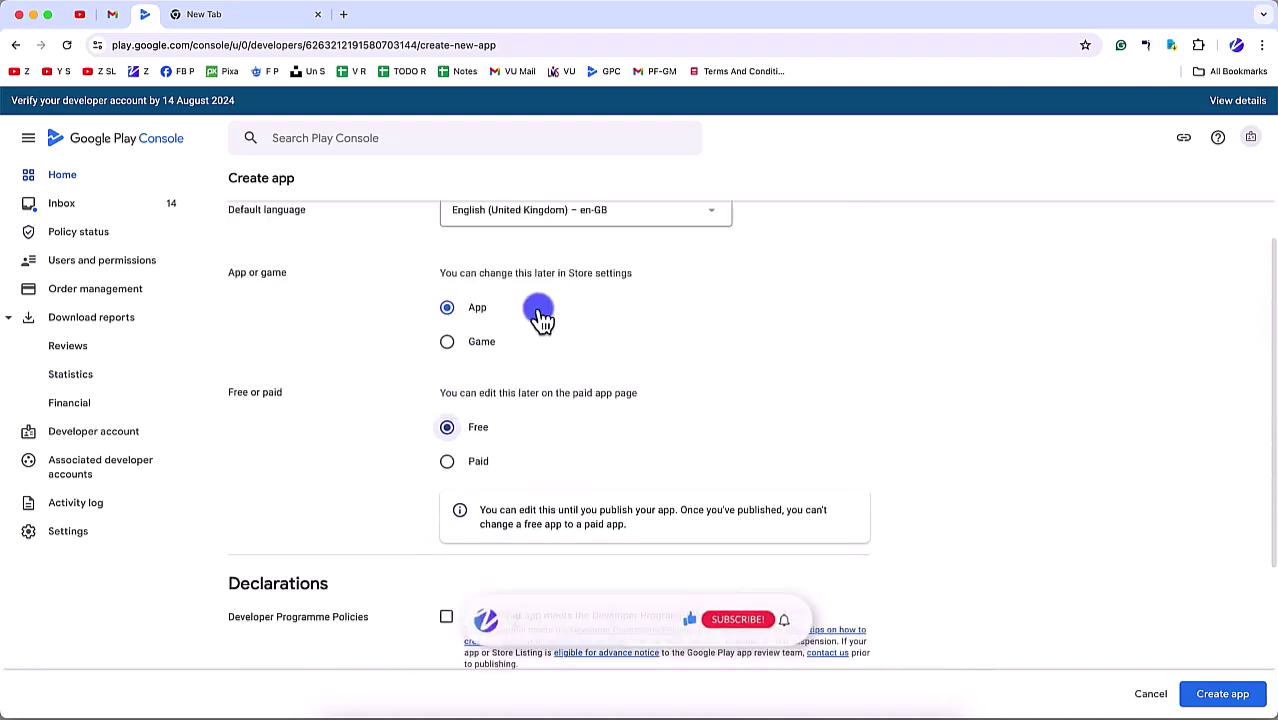
scroll(463, 512, "down", 5)
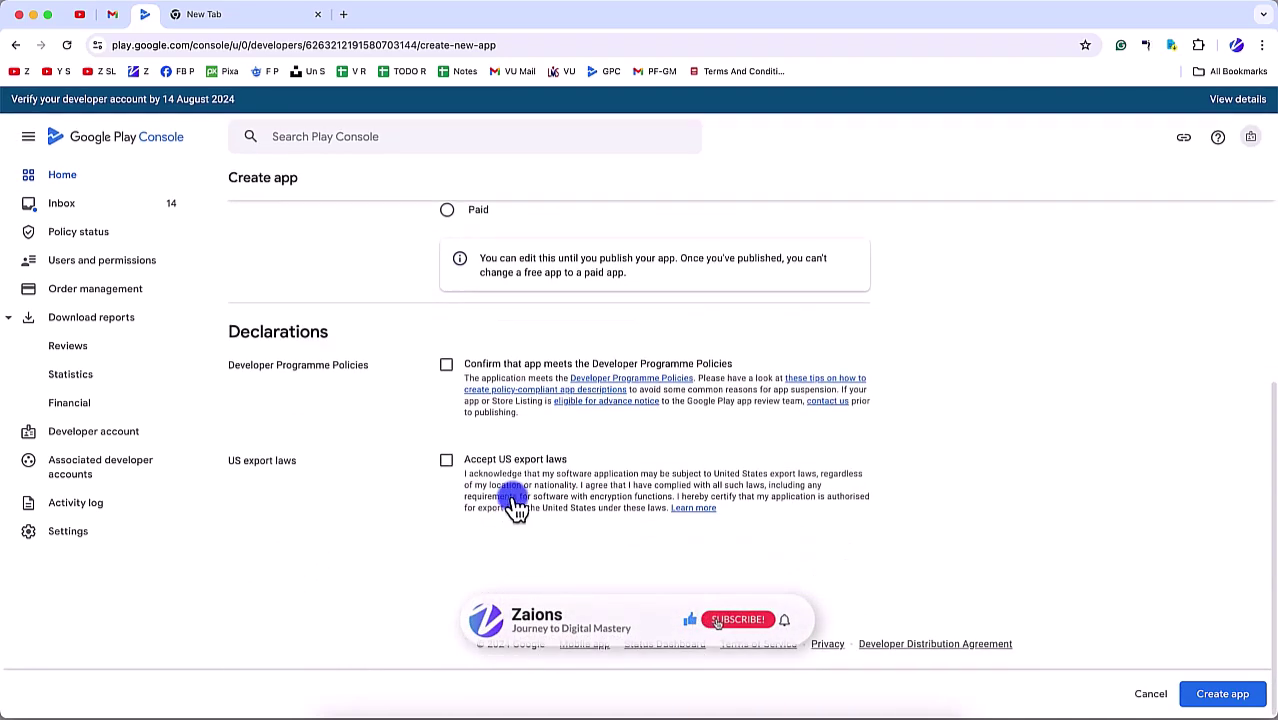
left_click(446, 366)
left_click(446, 463)
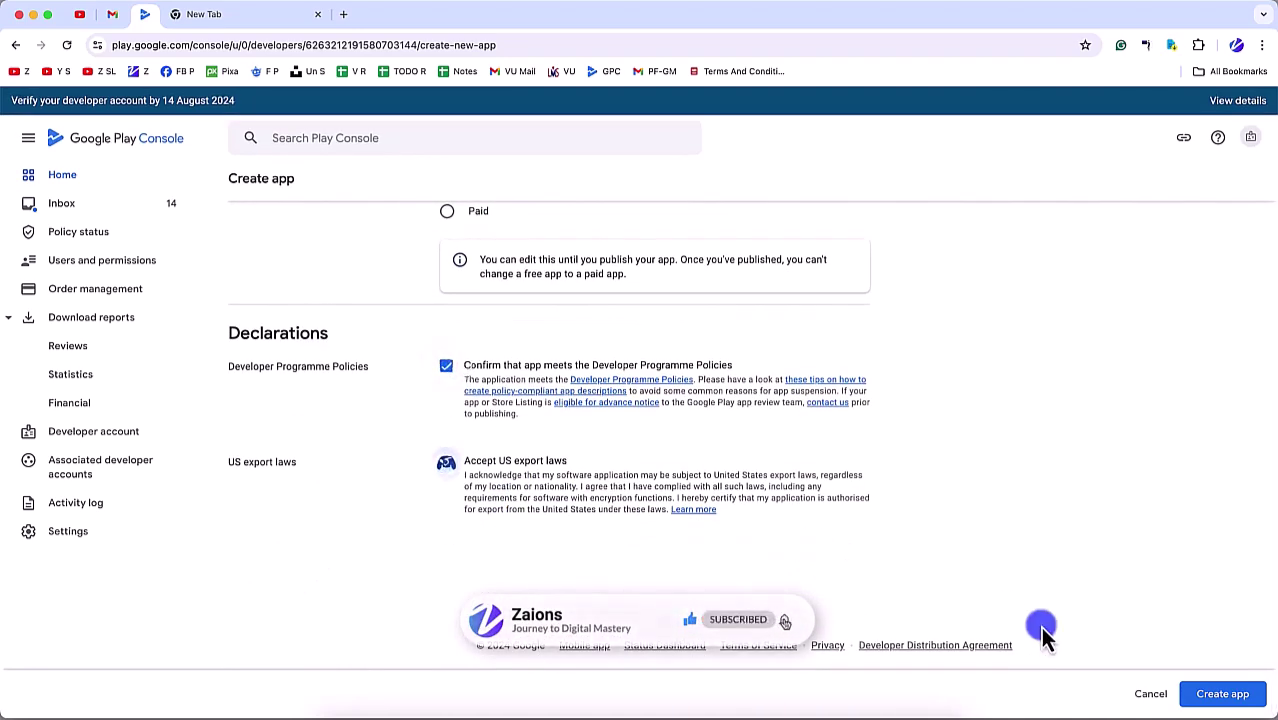
left_click(1222, 693)
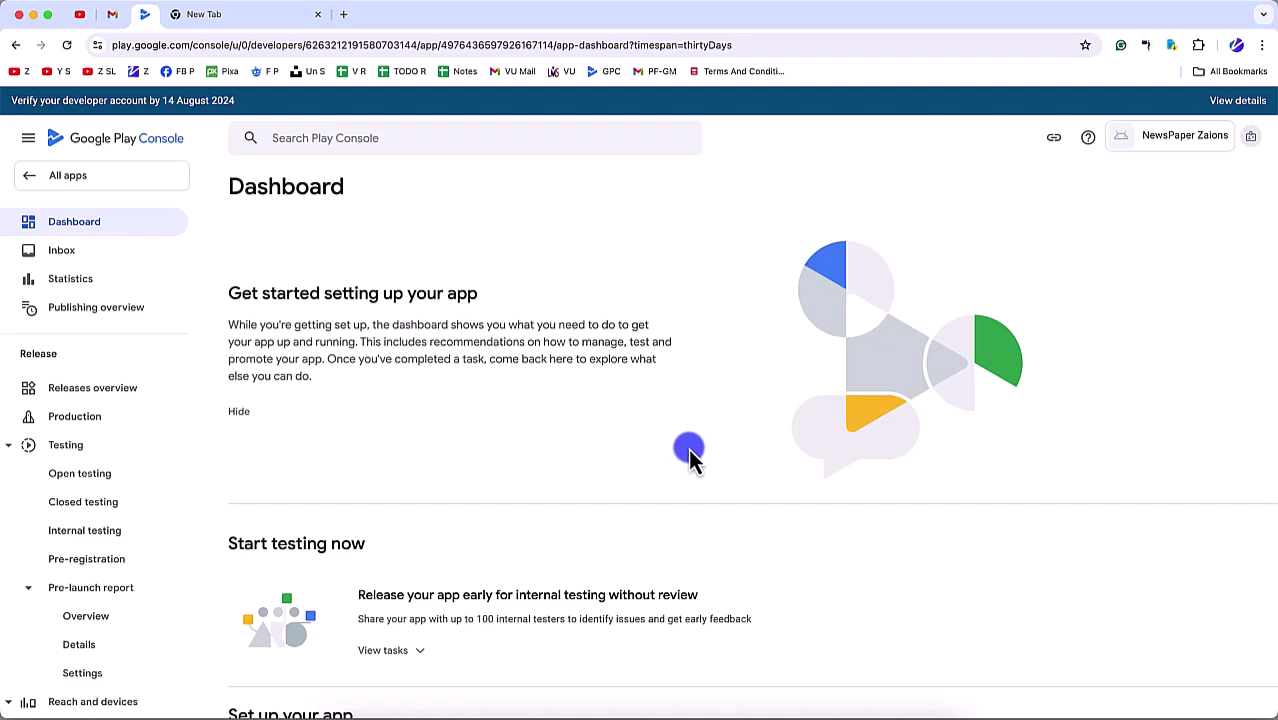
scroll(660, 480, "down", 5)
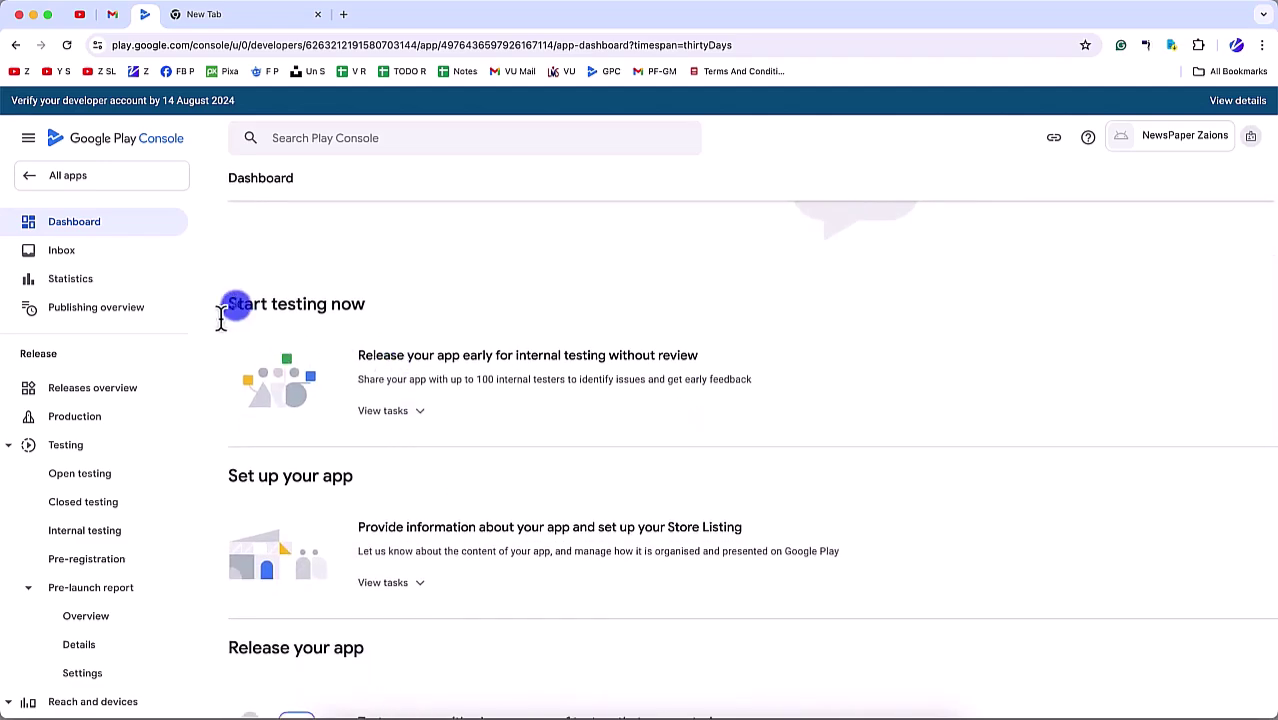
left_click_drag(222, 310, 408, 500)
scroll(408, 500, "down", 12)
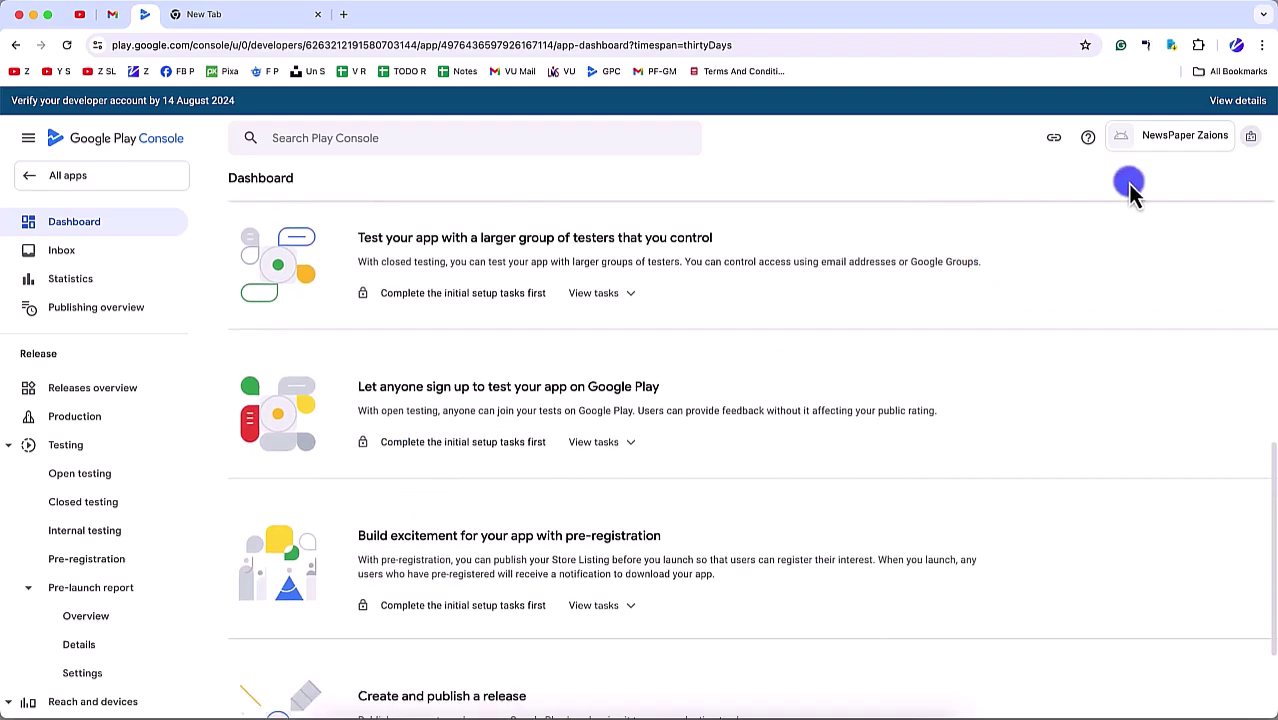
scroll(1041, 362, "up", 15)
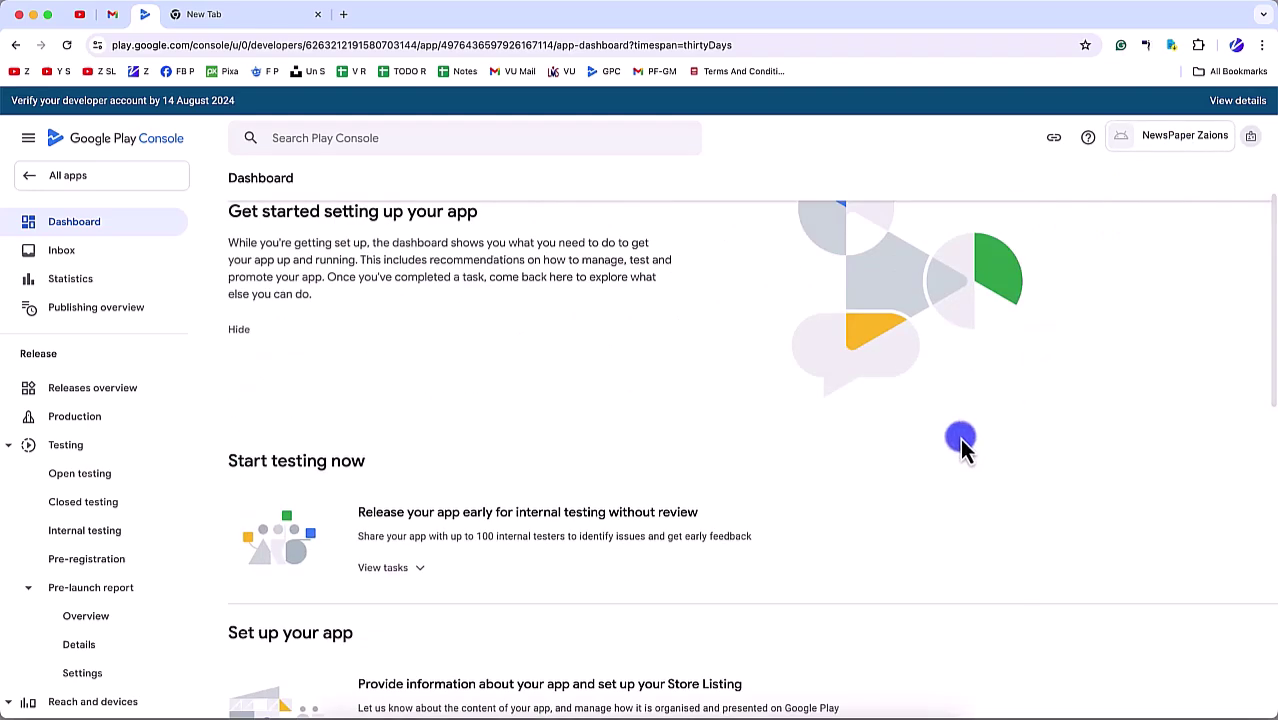
scroll(959, 438, "down", 8)
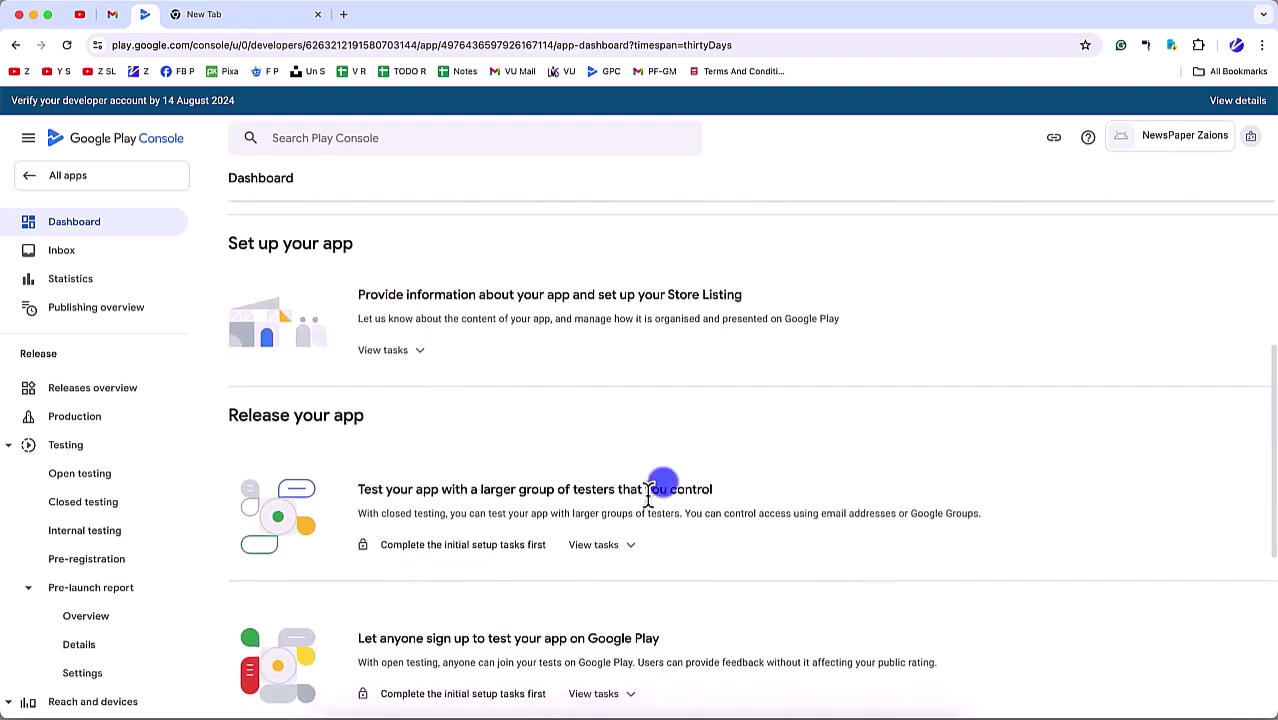
scroll(168, 615, "down", 15)
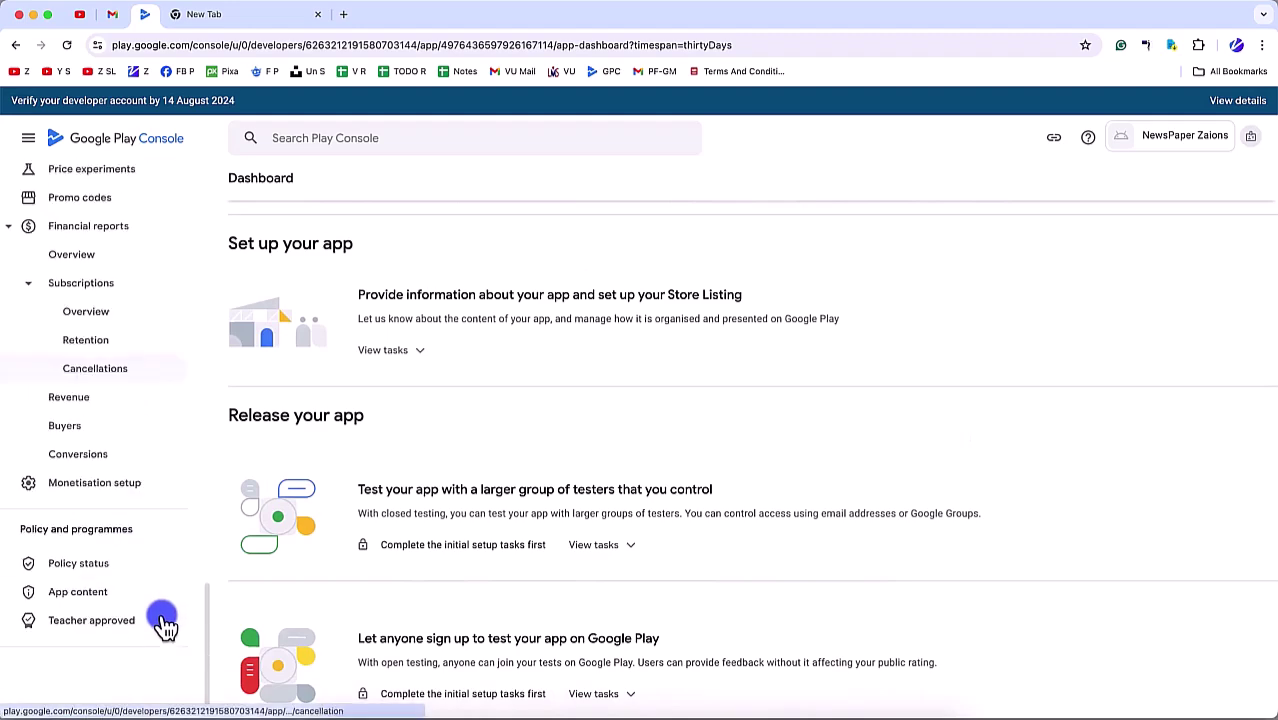
scroll(466, 460, "down", 5)
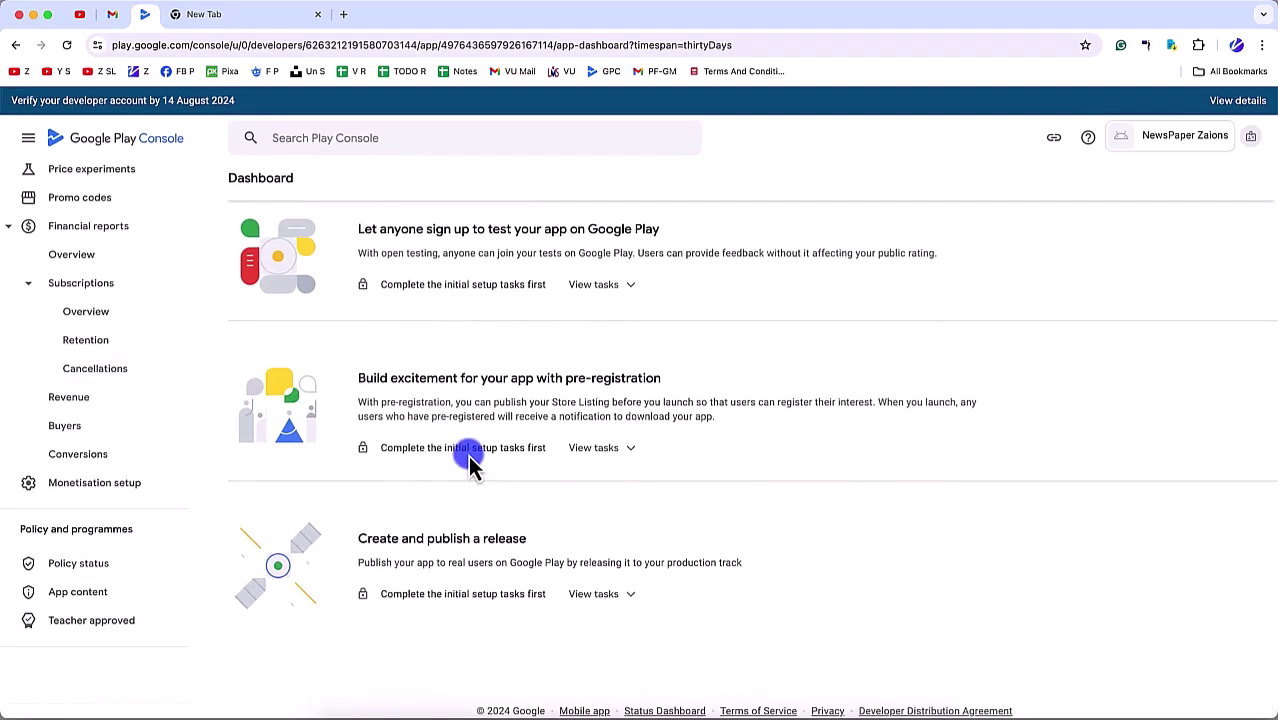
scroll(470, 462, "up", 10)
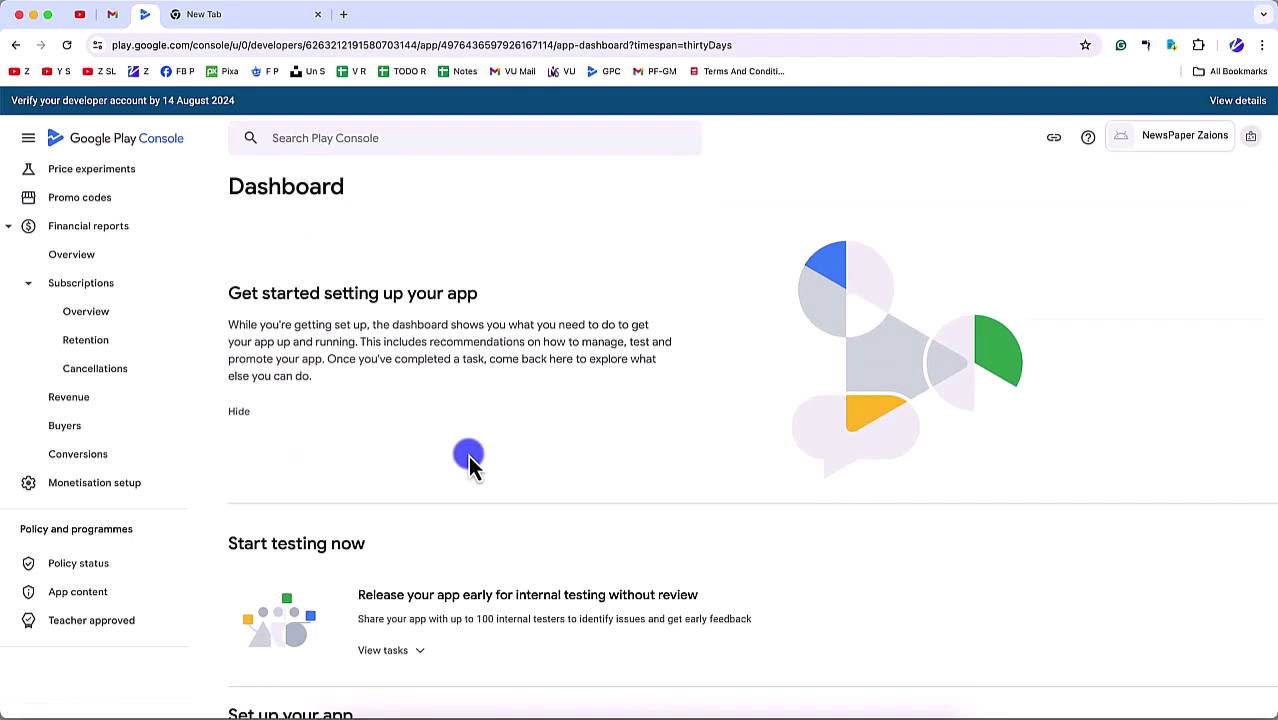
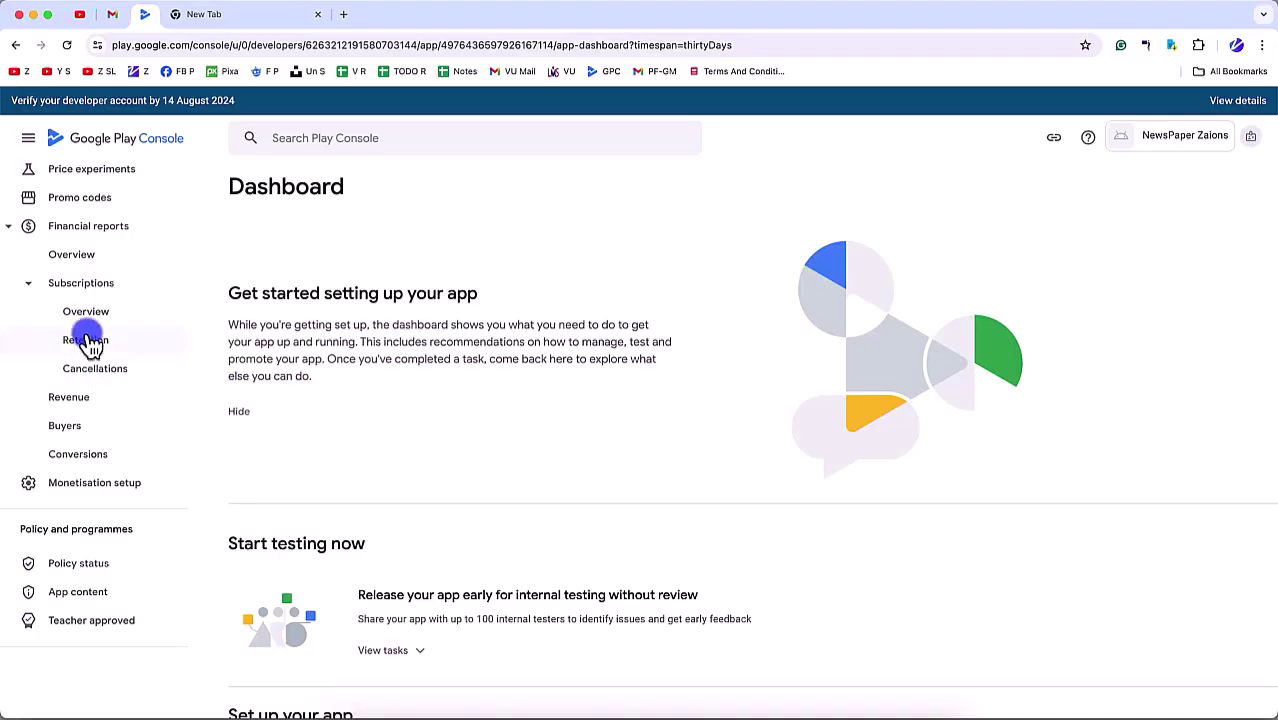
Step: From the Production track, create a new release and reach the Choose signing key option
scroll(90, 342, "up", 10)
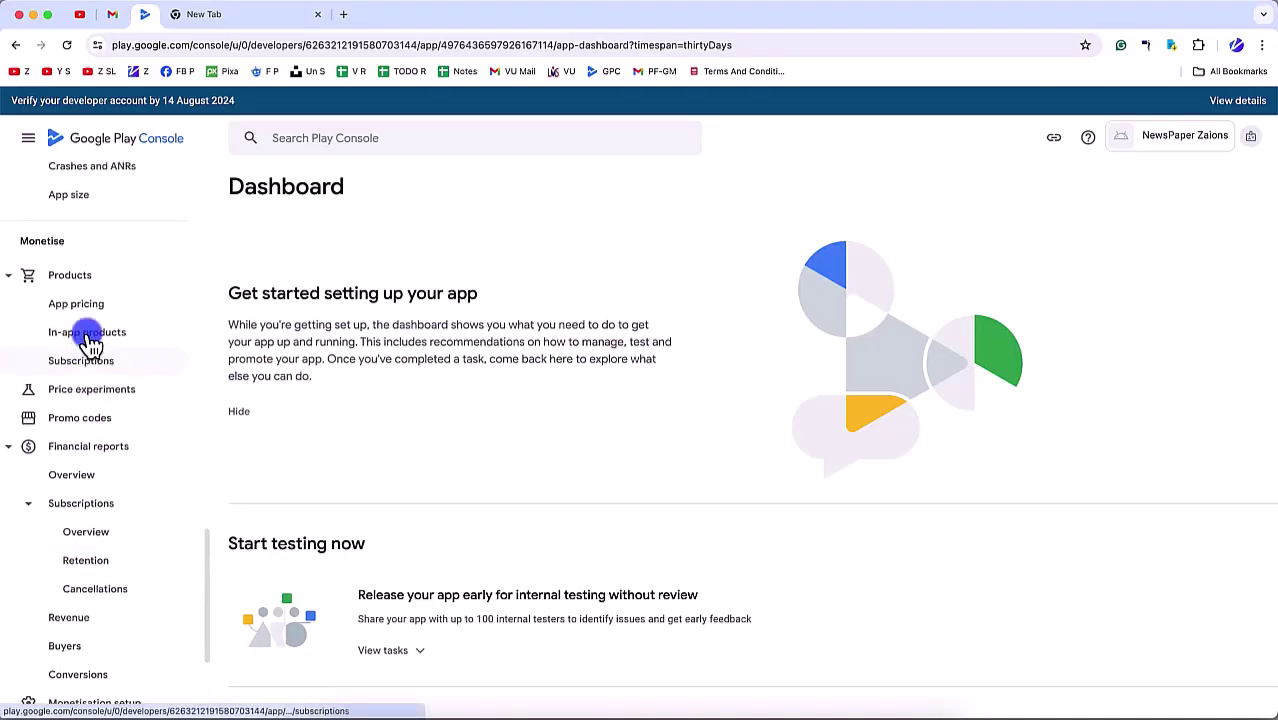
scroll(90, 342, "up", 10)
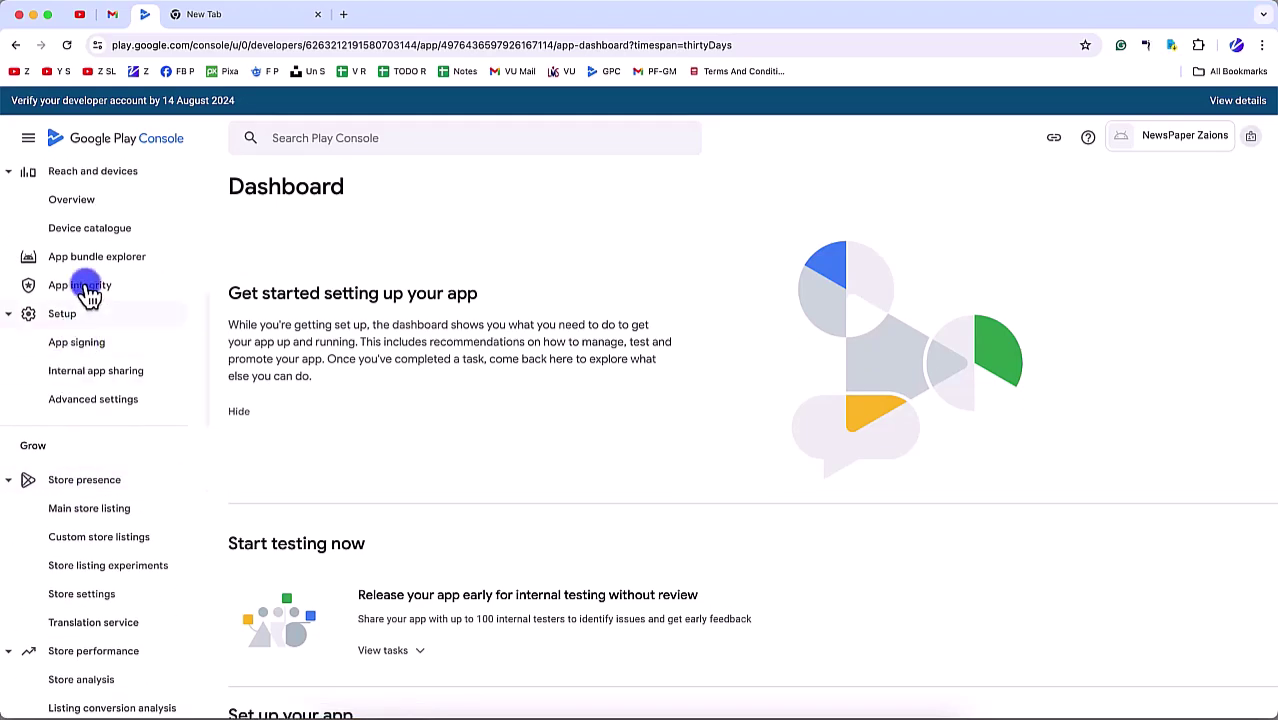
left_click(76, 256)
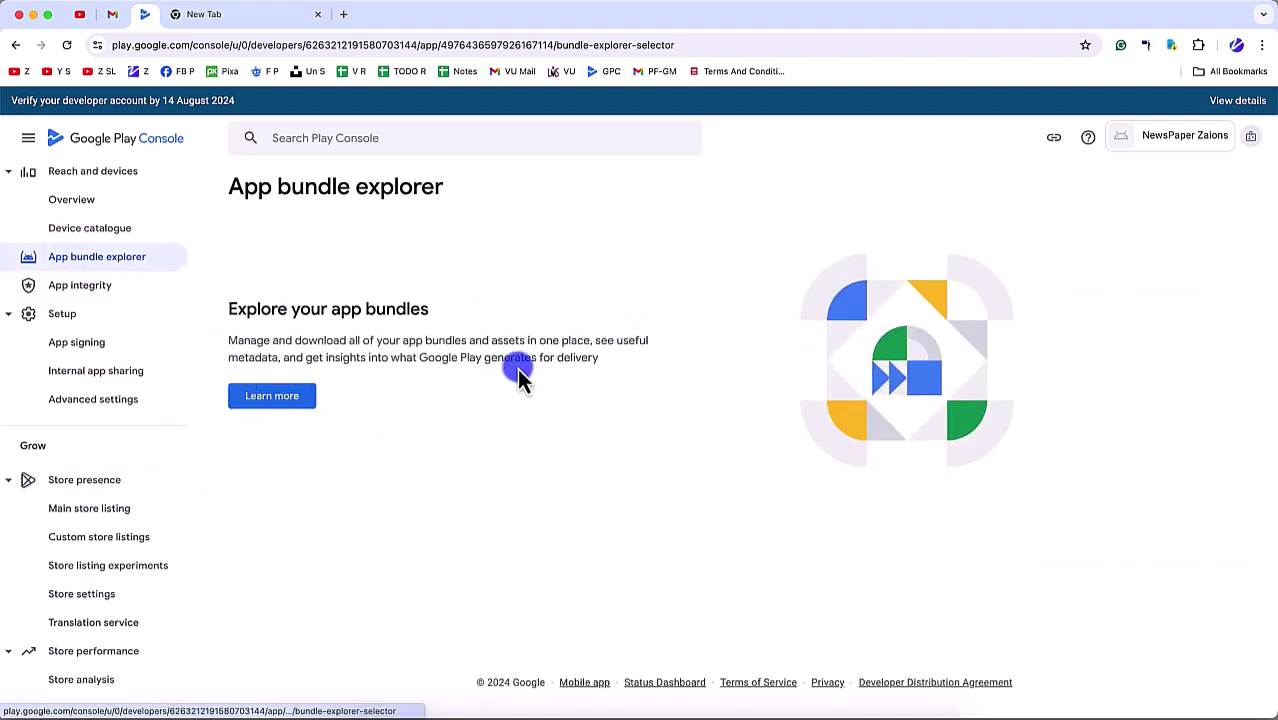
scroll(123, 338, "up", 3)
scroll(123, 338, "up", 5)
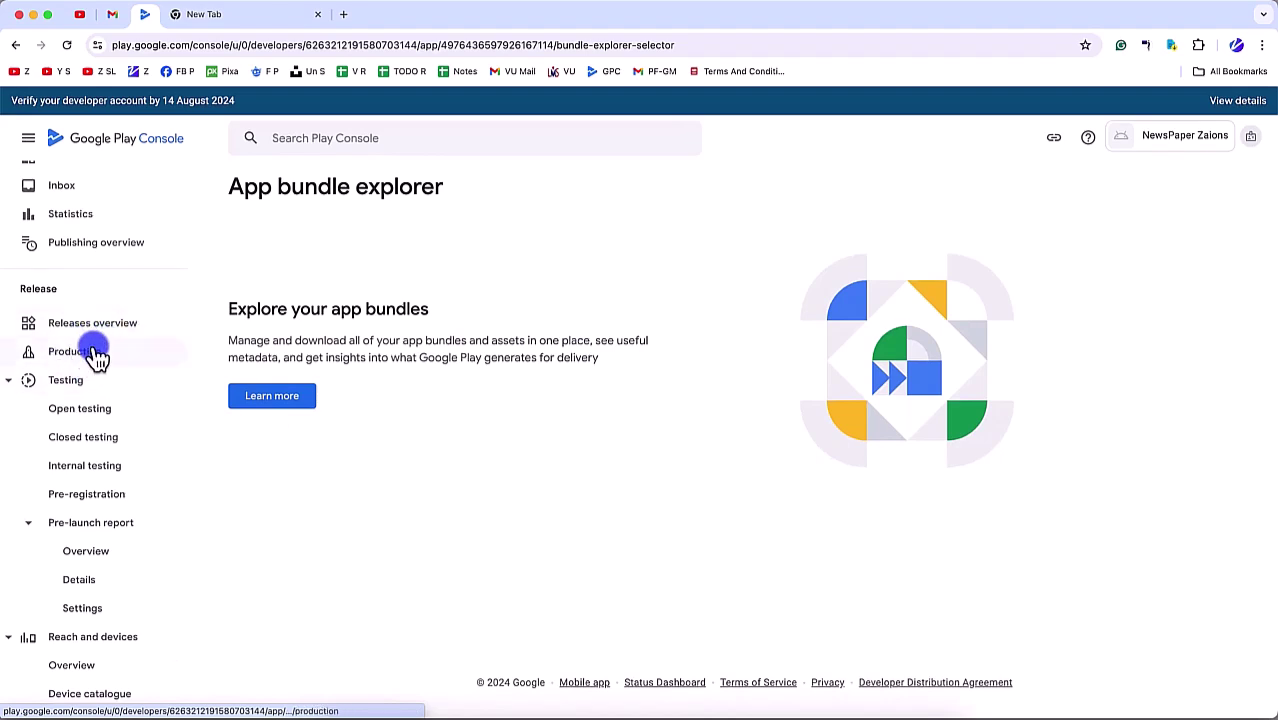
left_click(80, 352)
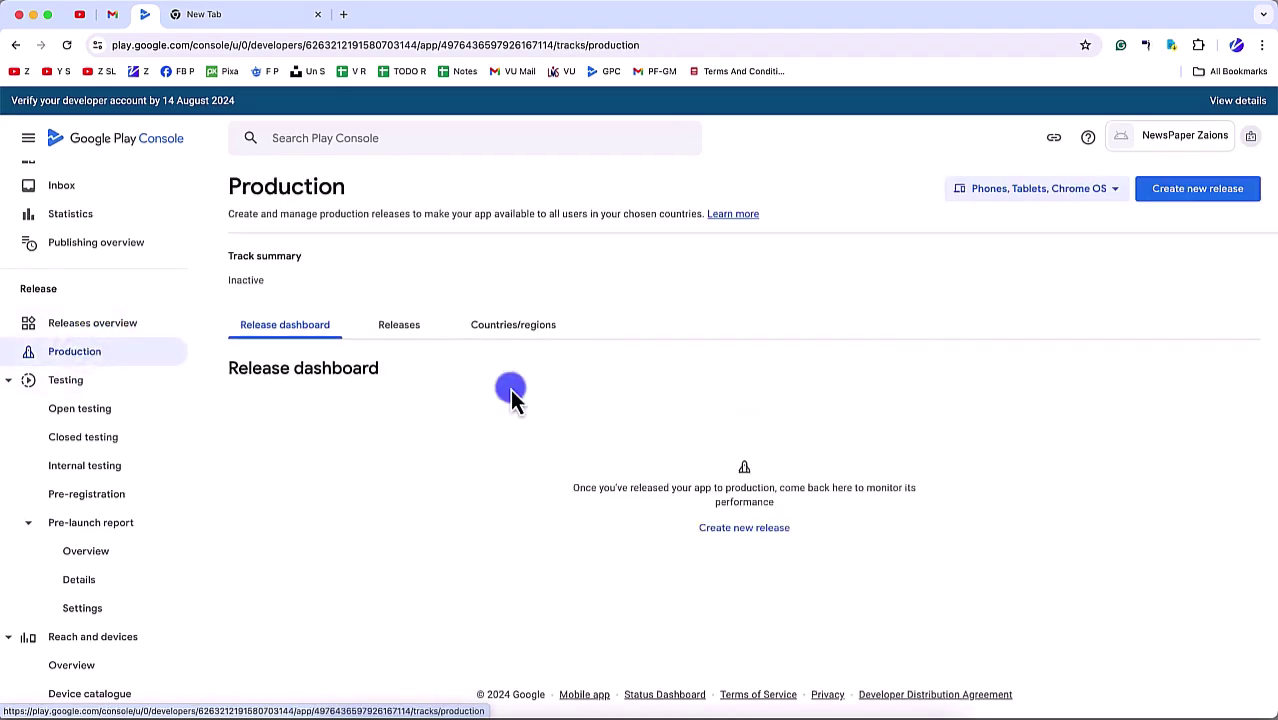
left_click(720, 530)
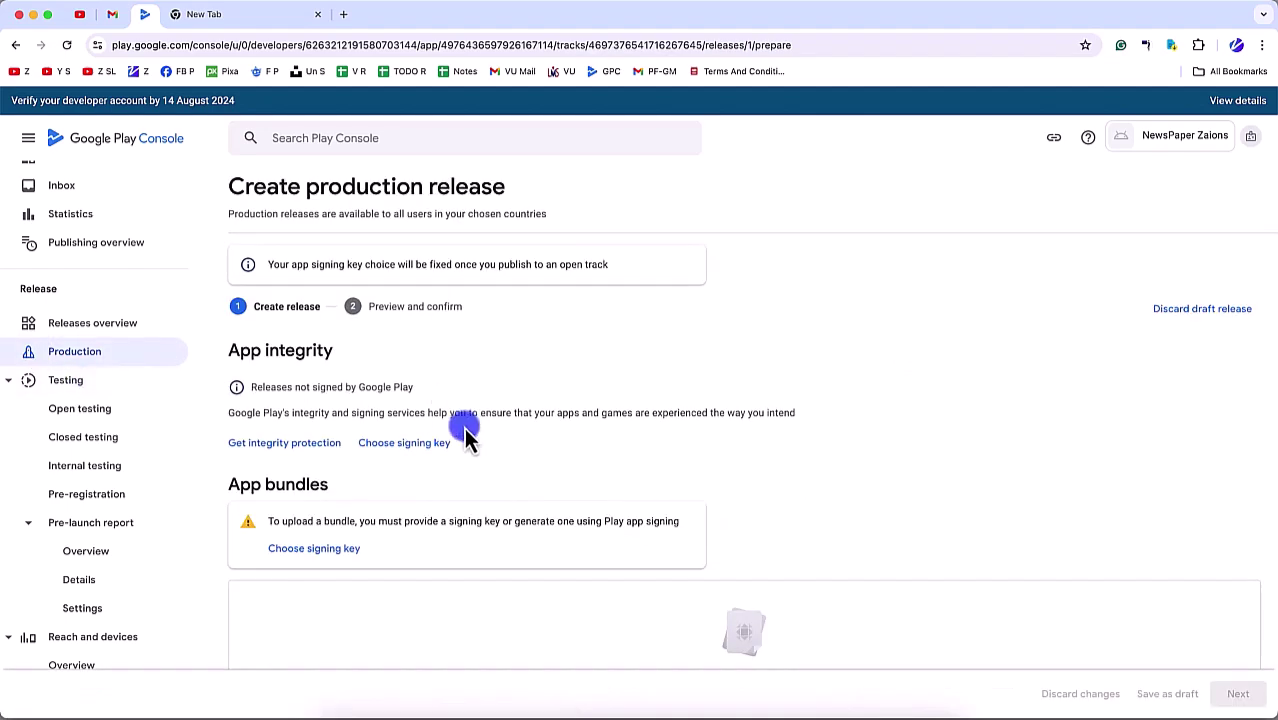
scroll(340, 597, "down", 2)
Step: Use a Google-generated app signing key for the release
left_click(322, 423)
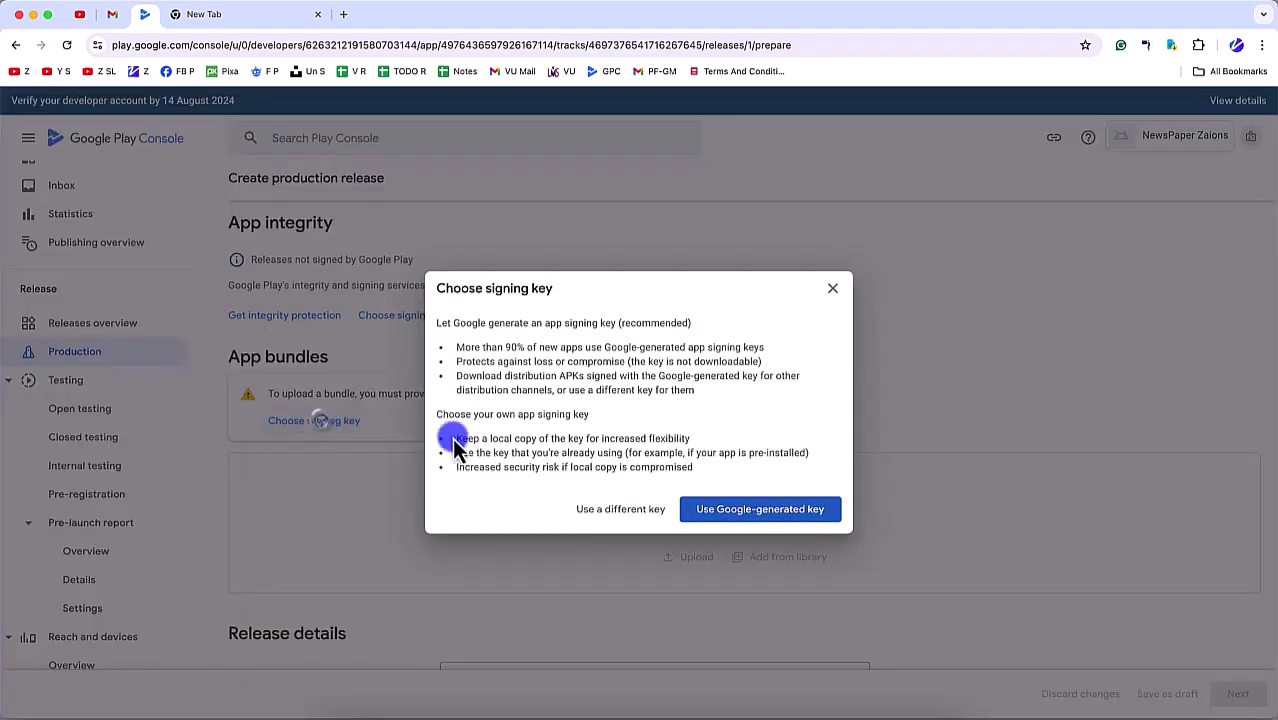
left_click(770, 511)
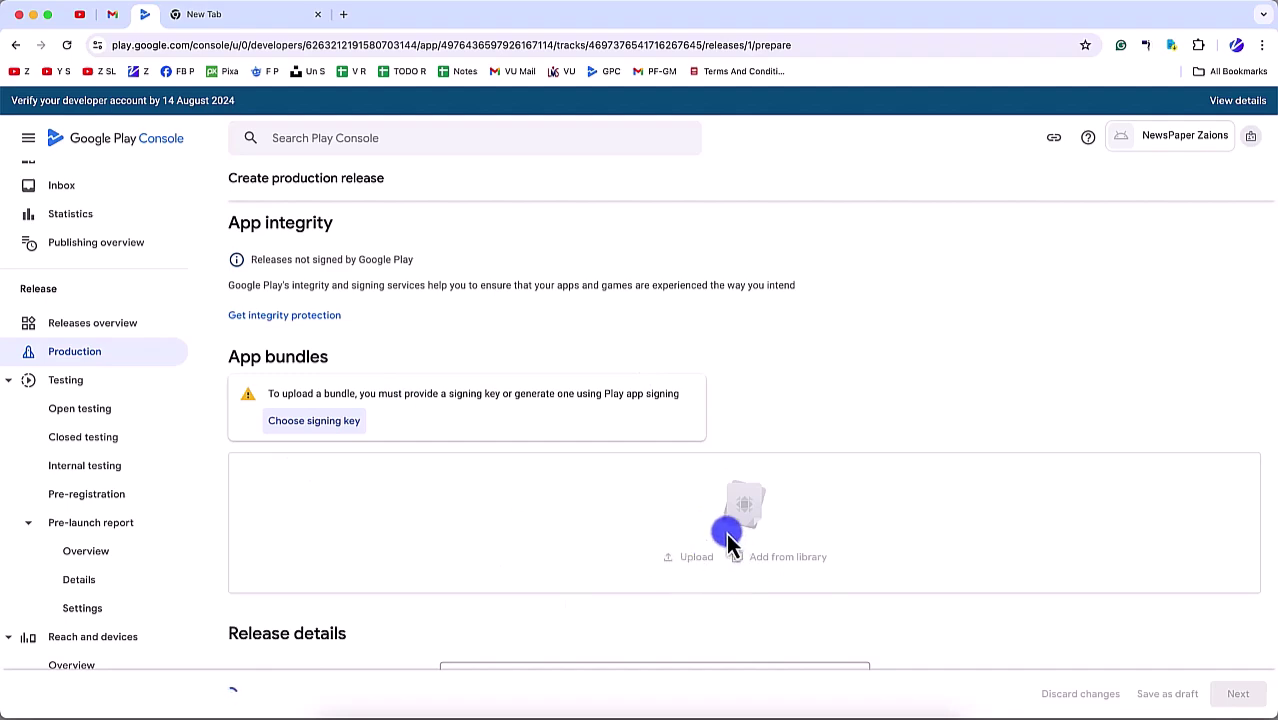
scroll(760, 571, "down", 3)
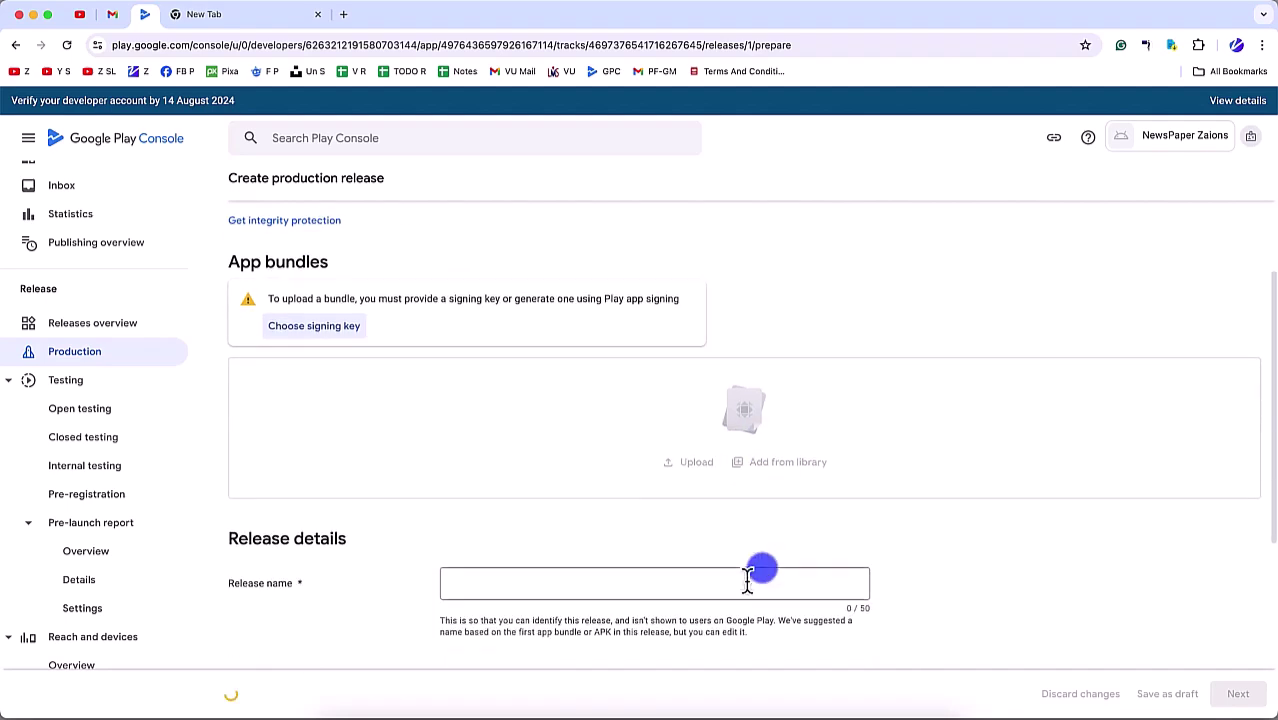
scroll(719, 334, "up", 2)
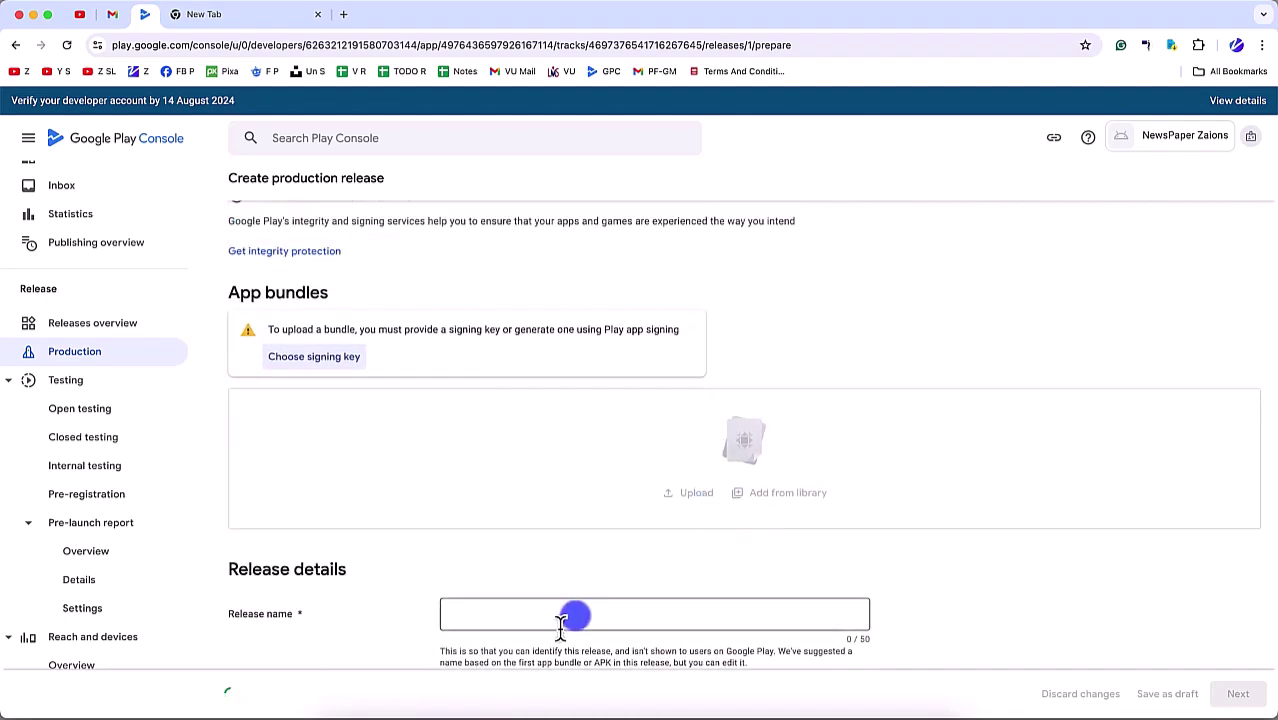
scroll(575, 600, "down", 4)
Step: Name the release 'NewsPaper V1' and paste the same text as its release notes
left_click(507, 292)
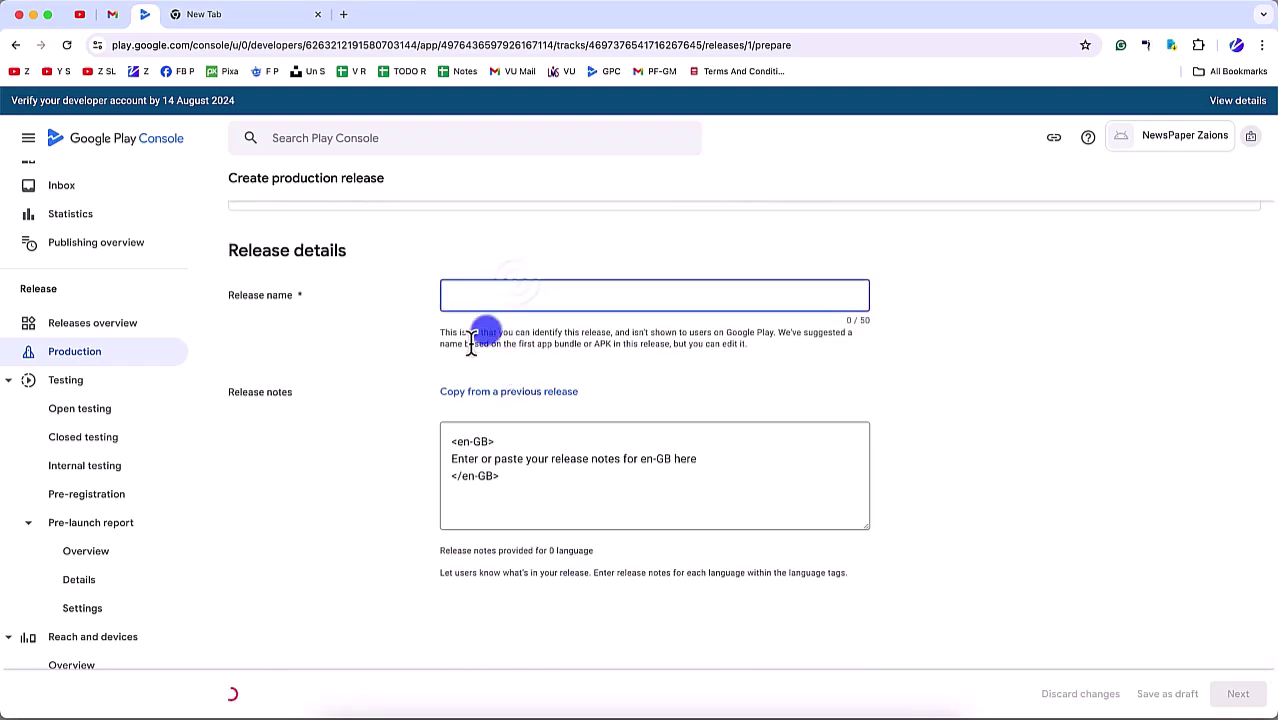
type("NewsPaper V1")
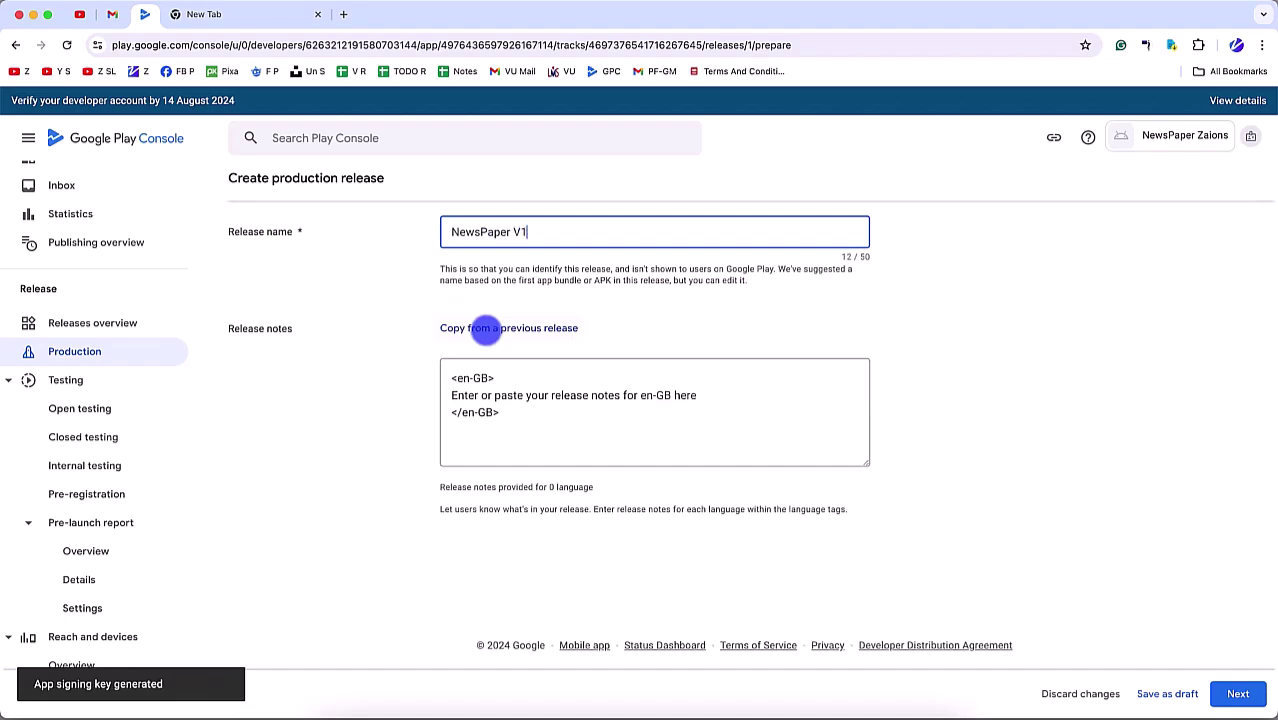
key("super+a")
key("super+c")
left_click(737, 386)
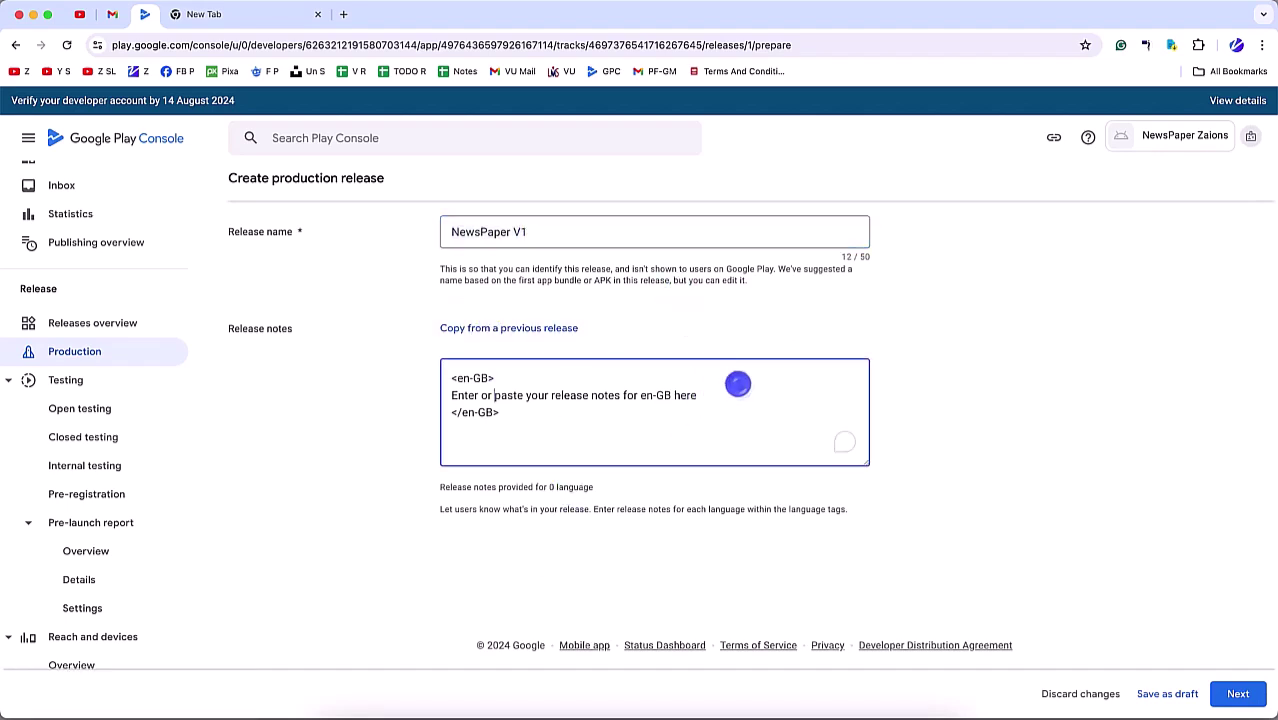
left_click(737, 384, "shift")
triple_click(737, 384)
key("super+v")
scroll(727, 378, "up", 3)
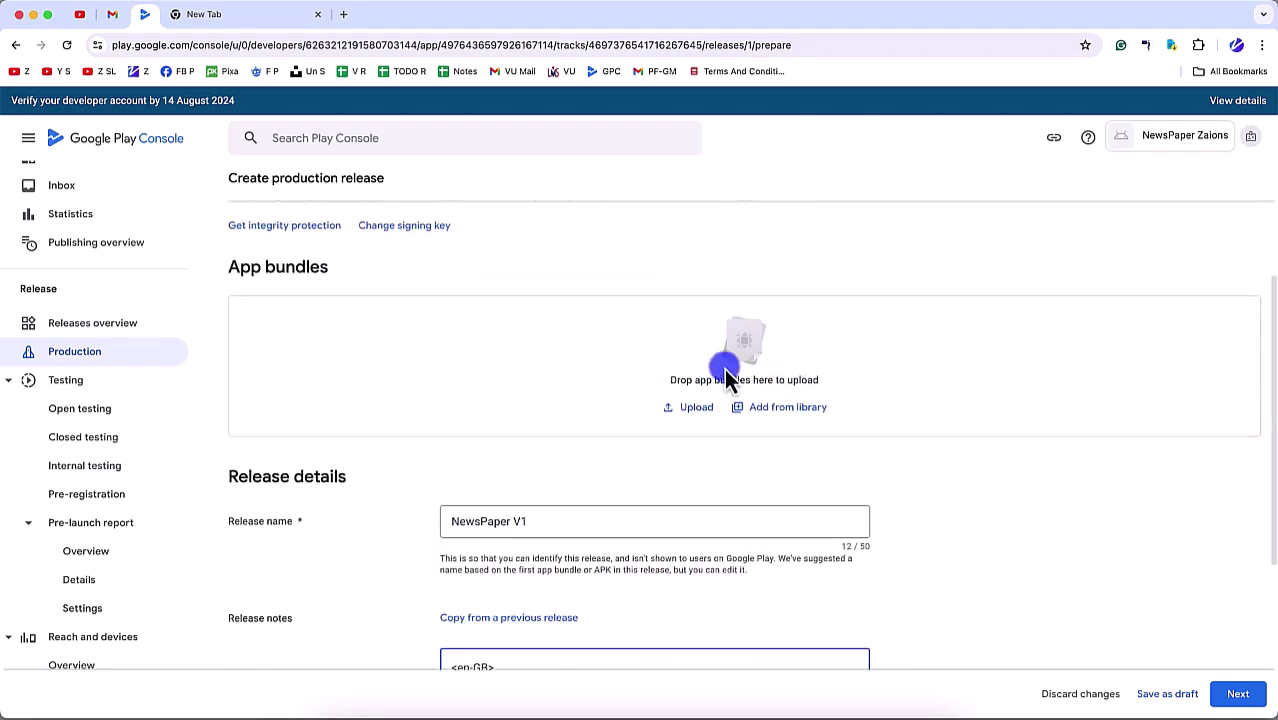
Step: Rename app-release.aab in Finder to the pasted newspaper-android name plus a suffix, then return to Chrome
key("super+Tab")
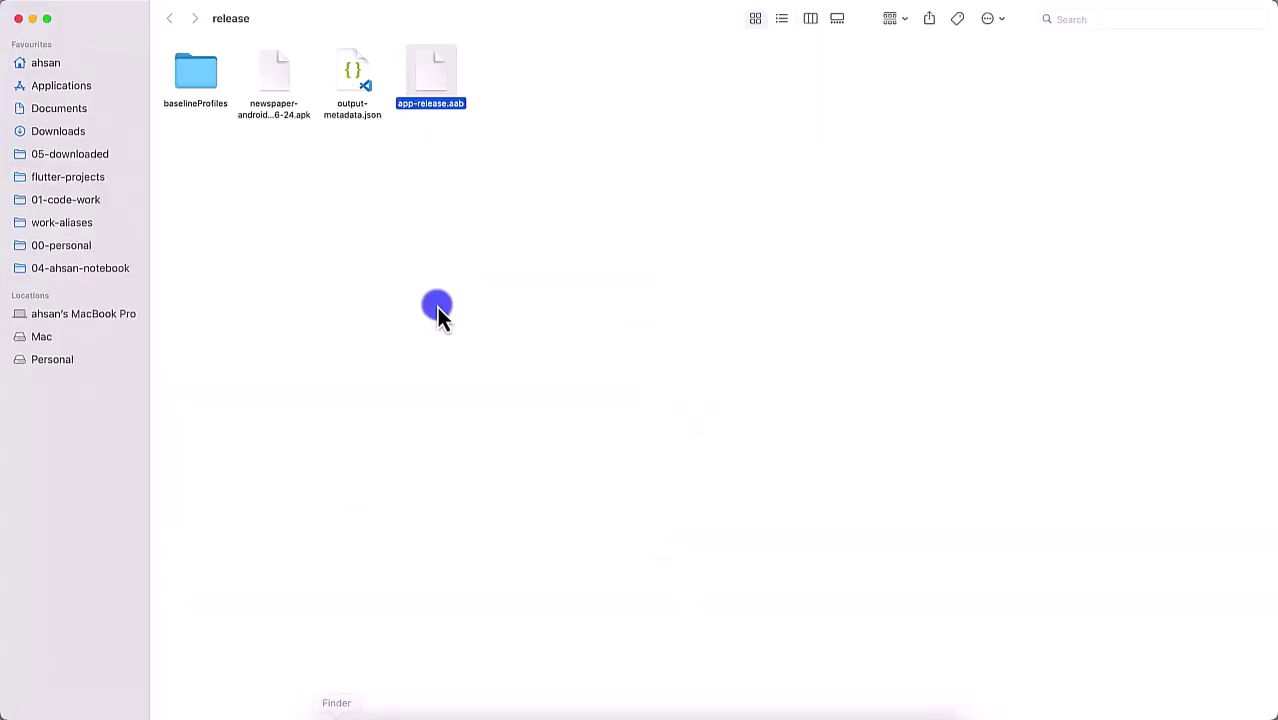
key("Left")
key("Left")
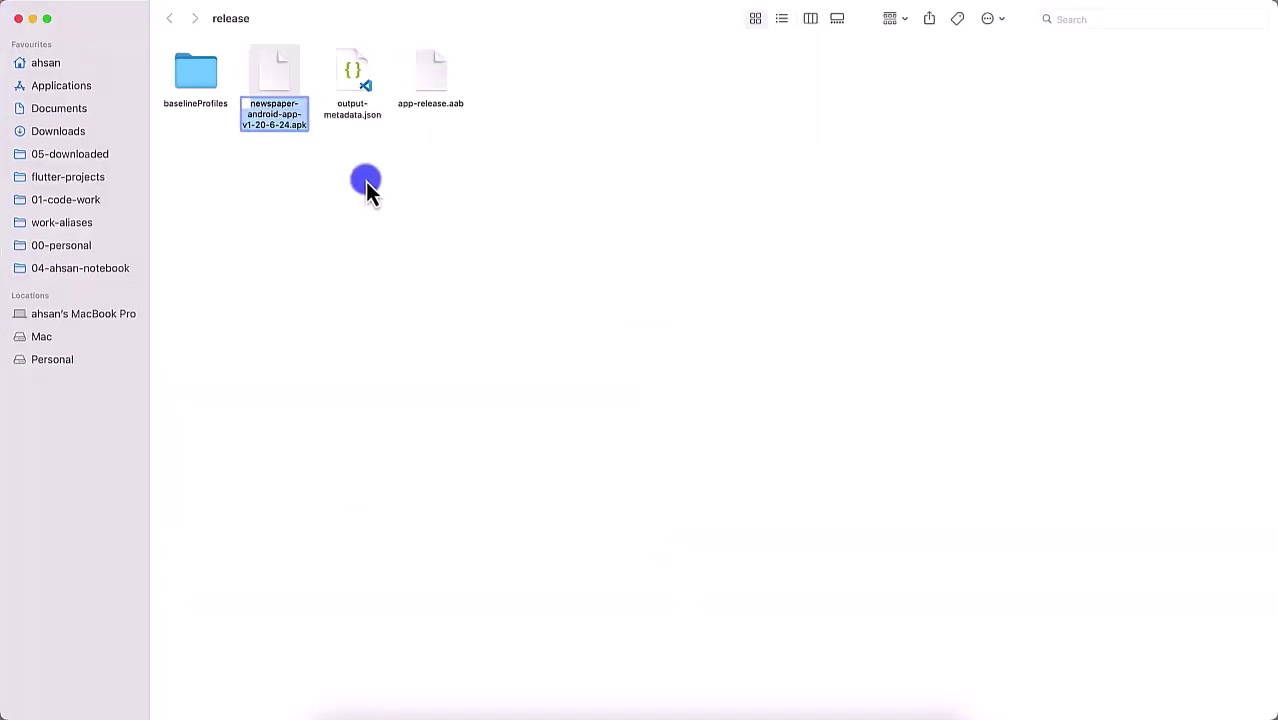
left_click(439, 79)
left_click(284, 92)
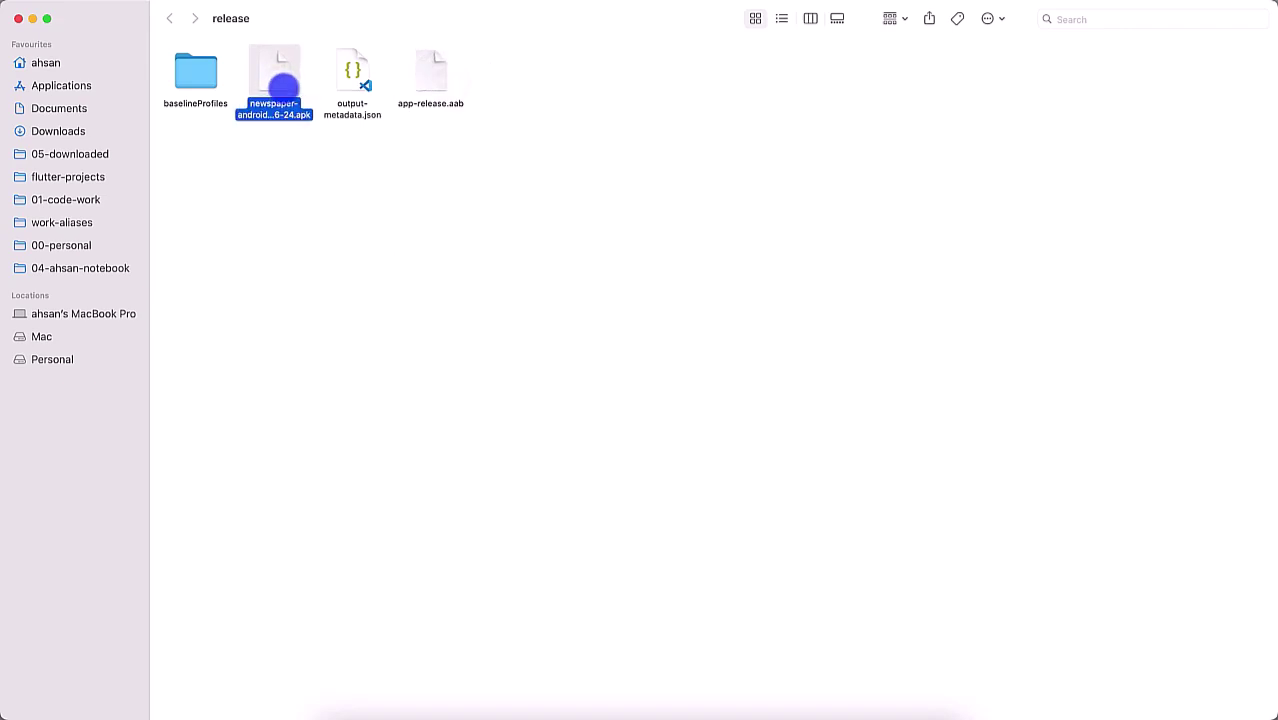
key("Right")
key("Right")
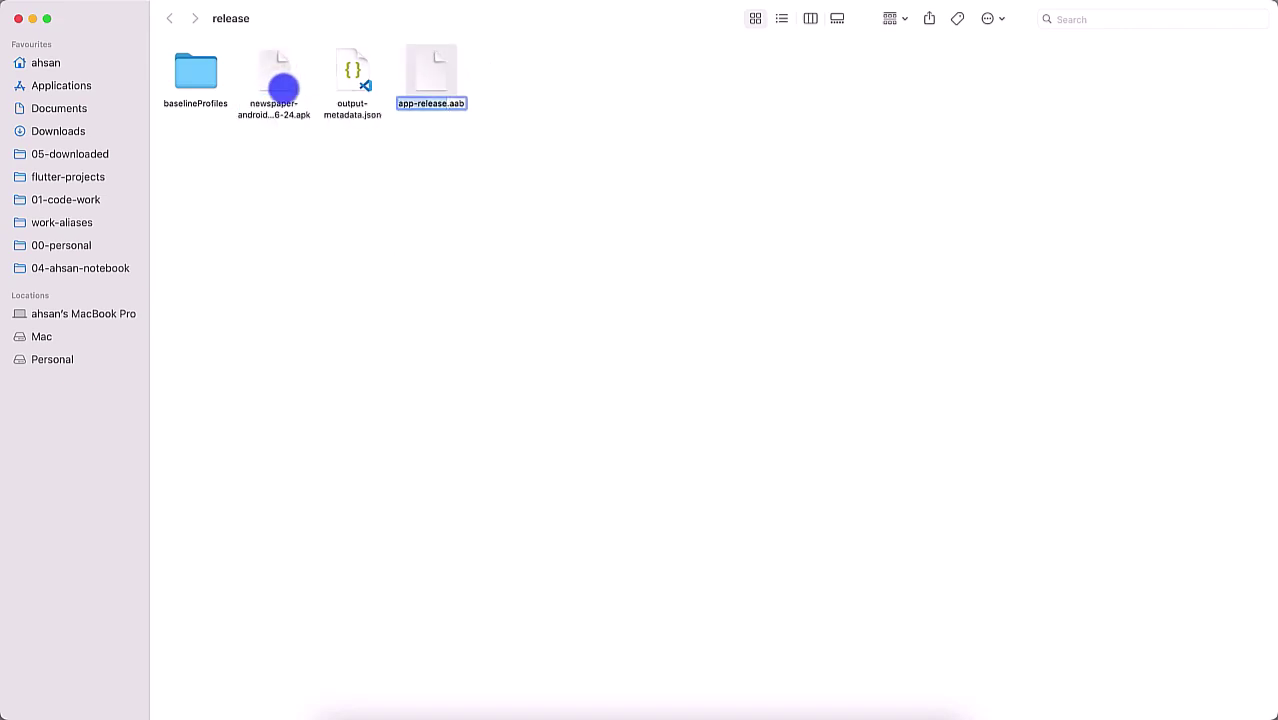
type("newspaper-android-app-v1-20-6-24")
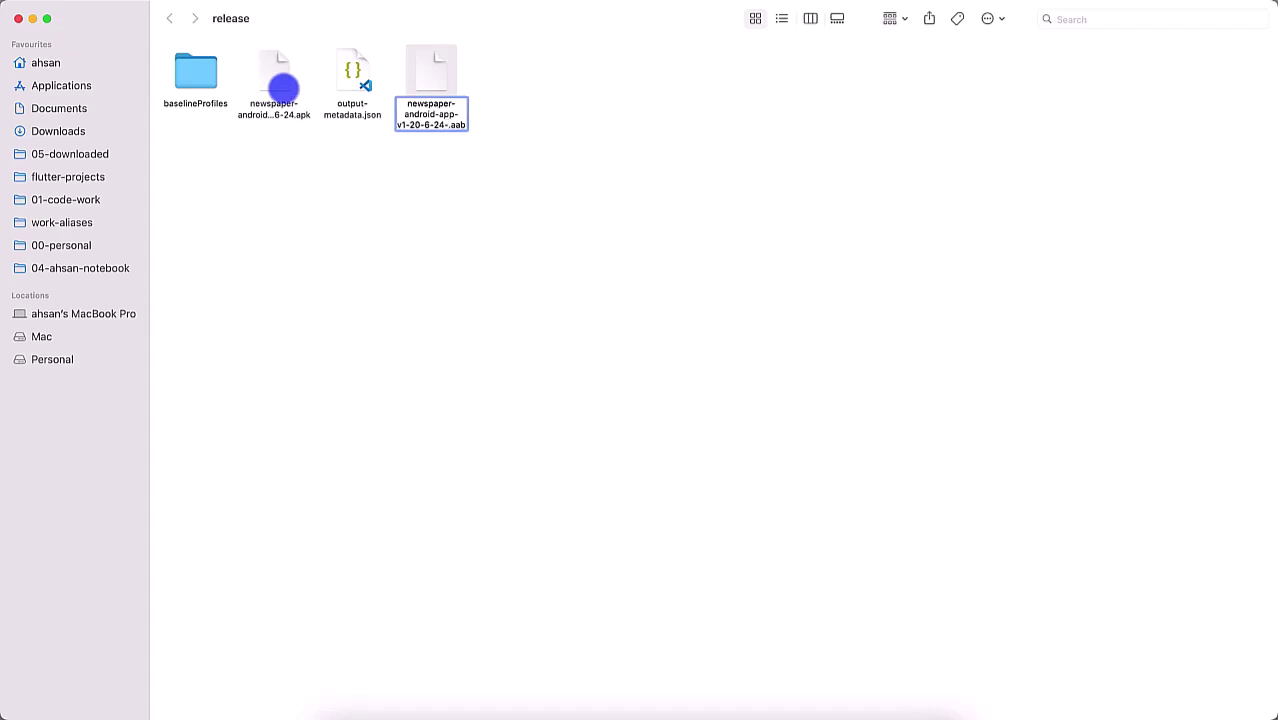
type("-ahsan-")
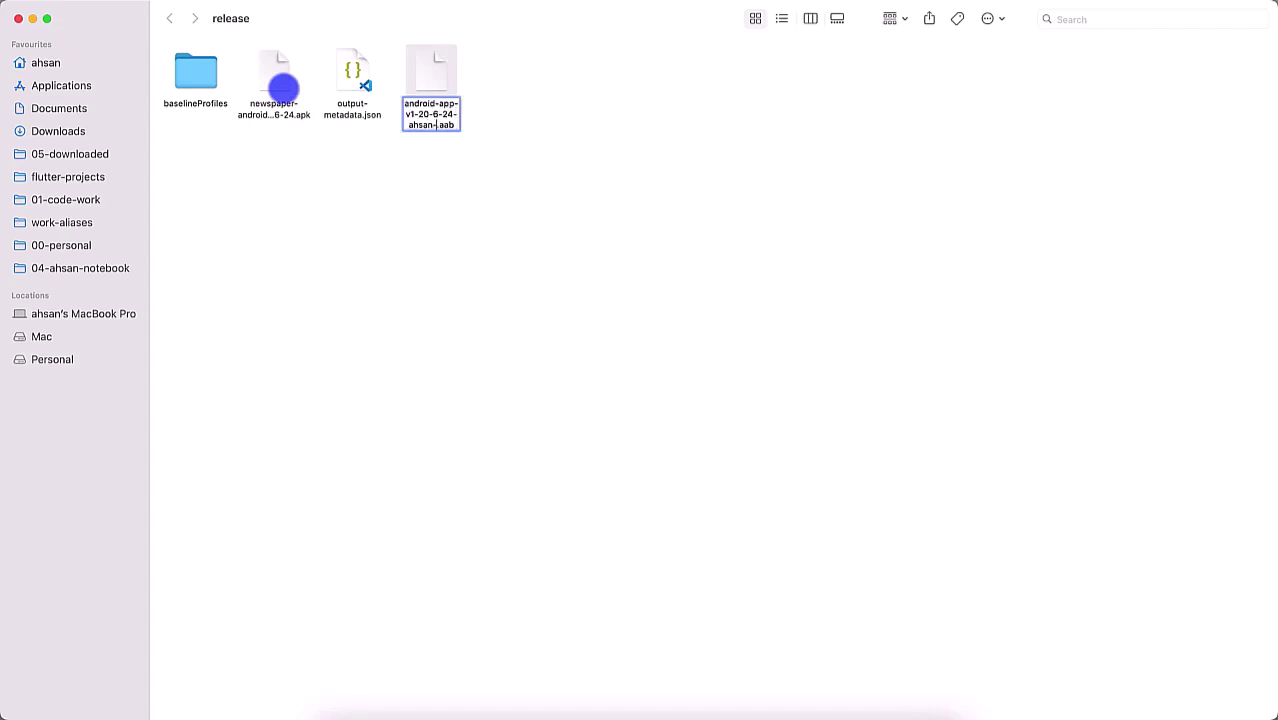
type("mahood-aoneahsan-zaions")
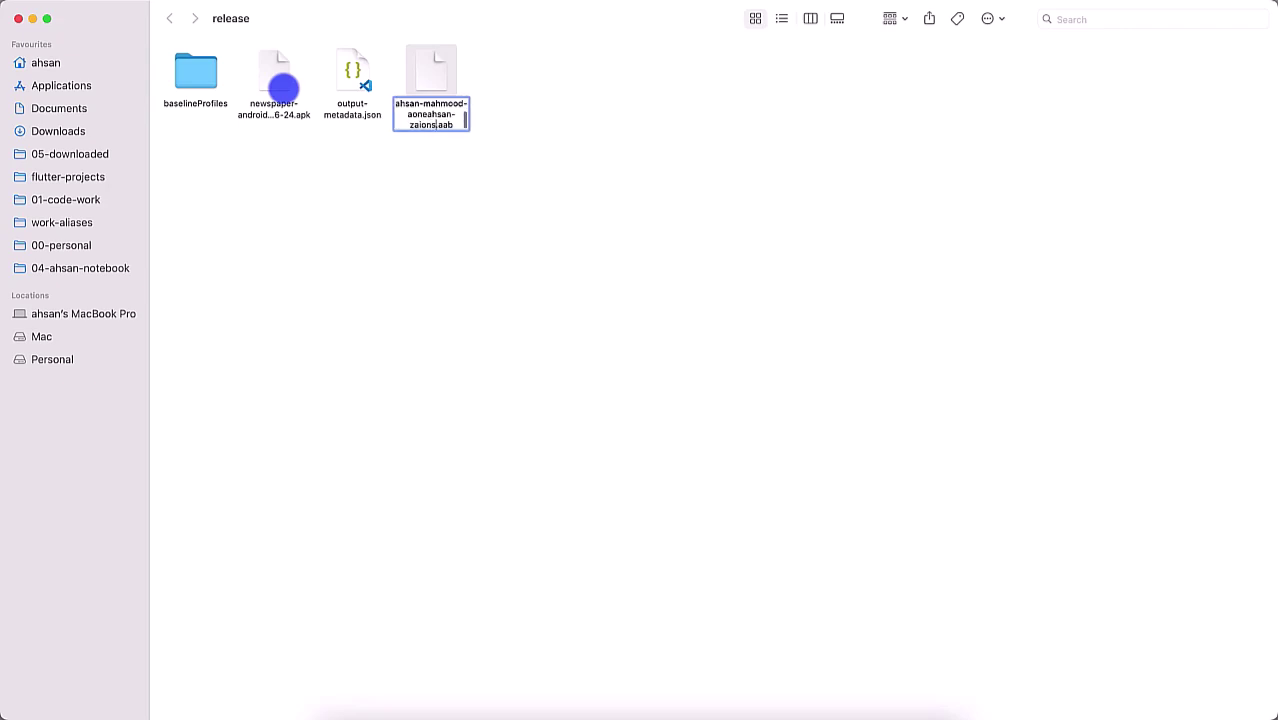
type("k")
key("Return")
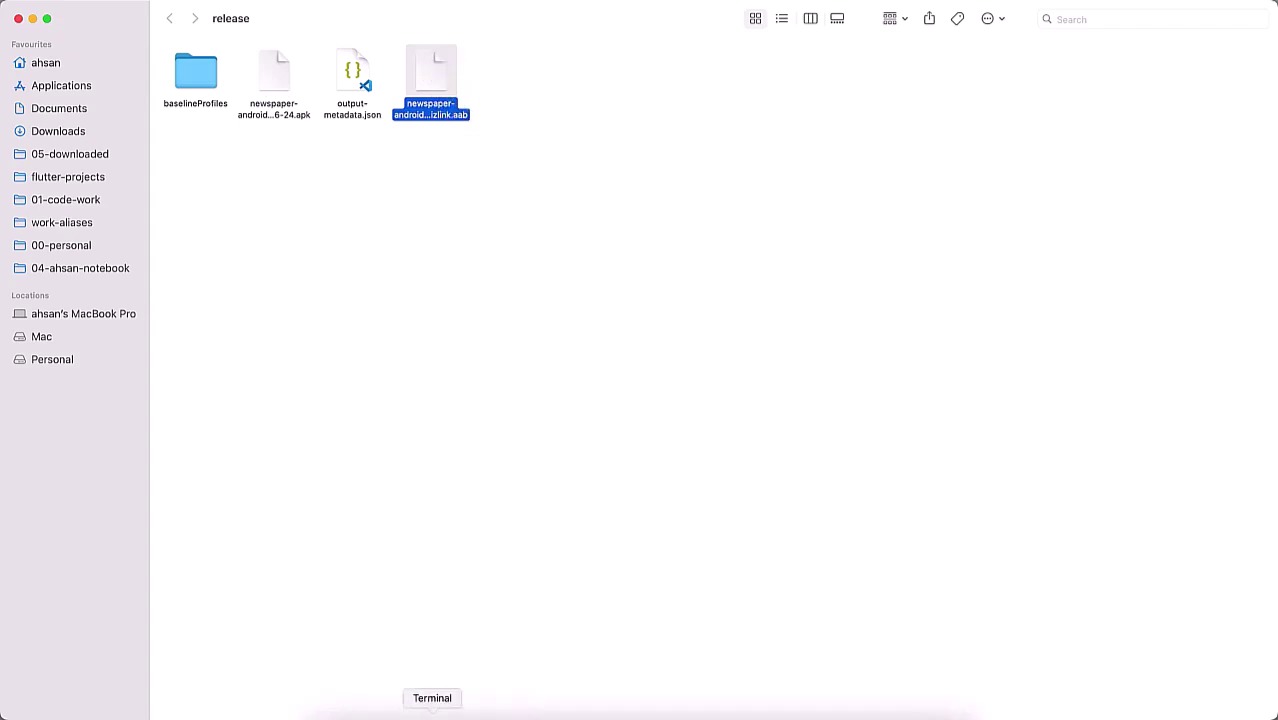
left_click(406, 706)
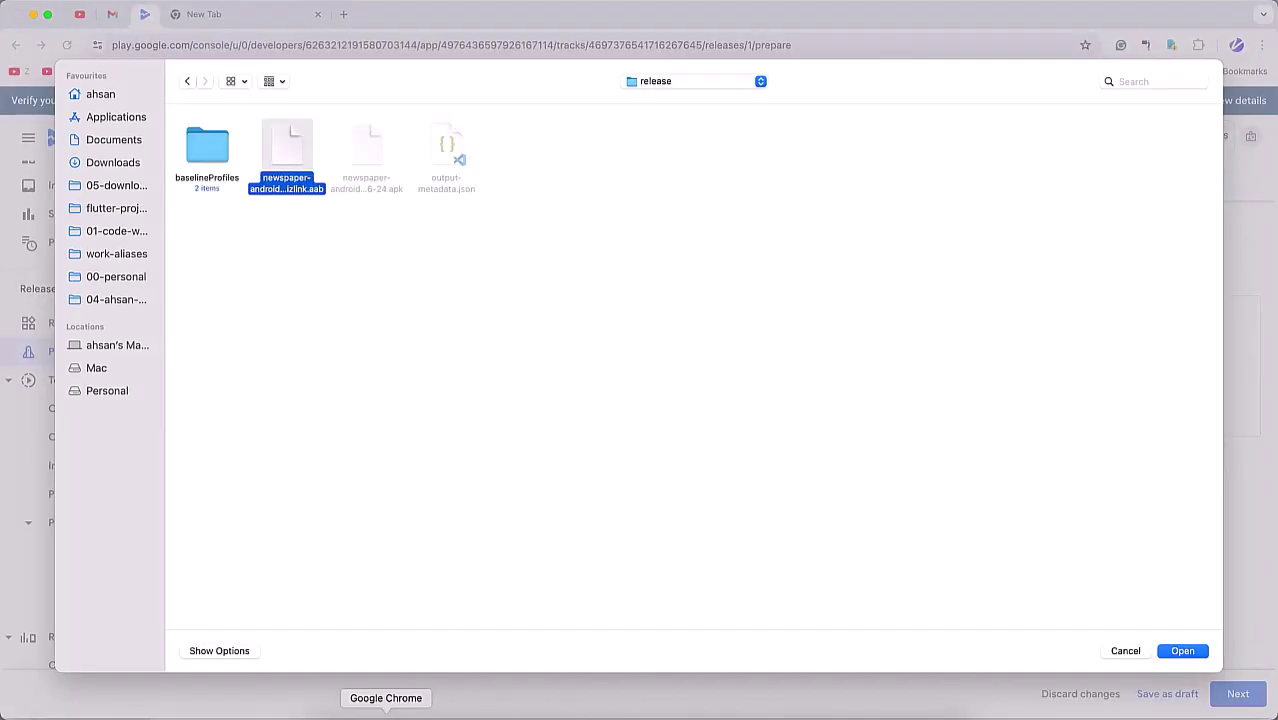
Step: Upload the renamed .aab bundle to the NewsPaper V1 production release
double_click(289, 152)
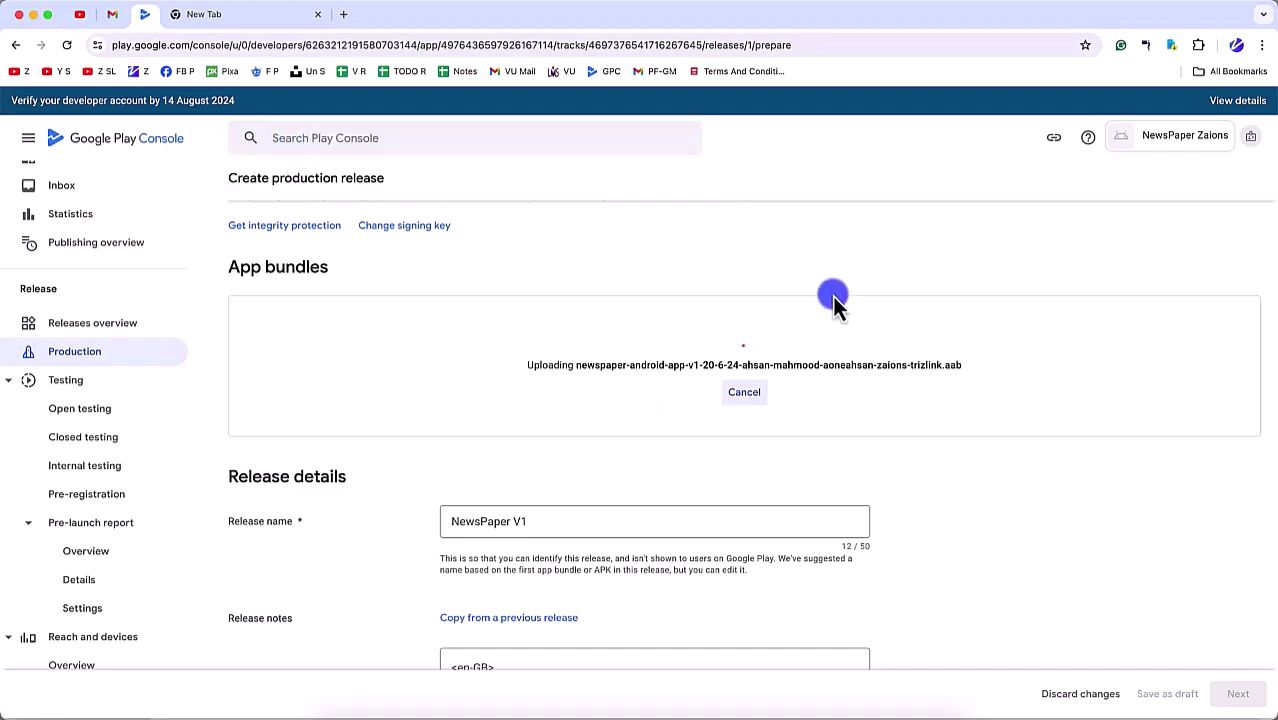
scroll(764, 490, "down", 5)
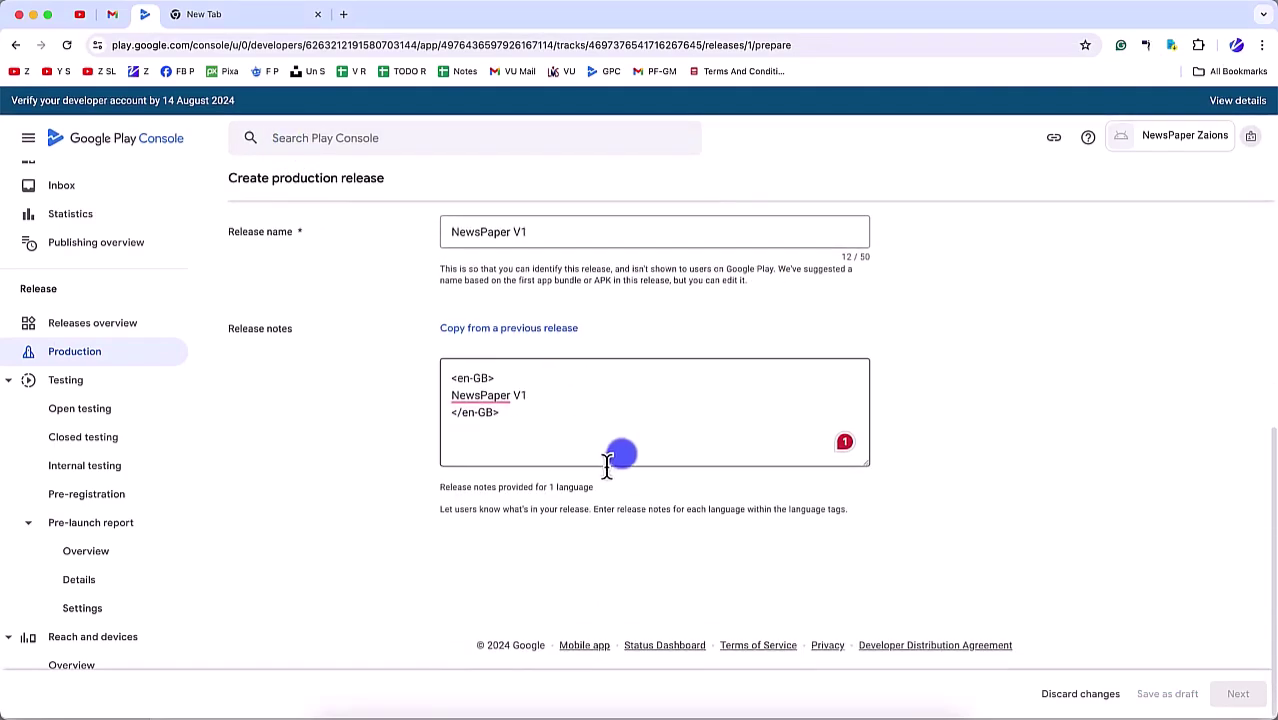
scroll(950, 520, "up", 8)
scroll(650, 485, "down", 3)
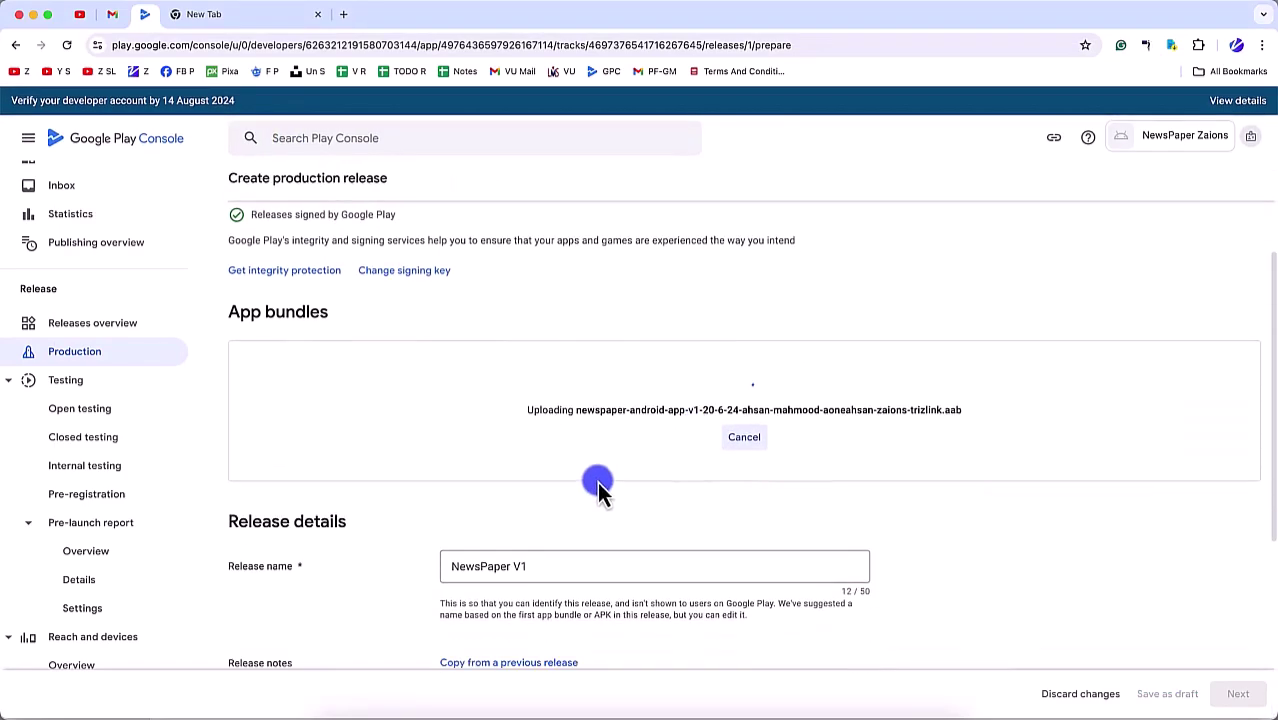
scroll(580, 410, "up", 3)
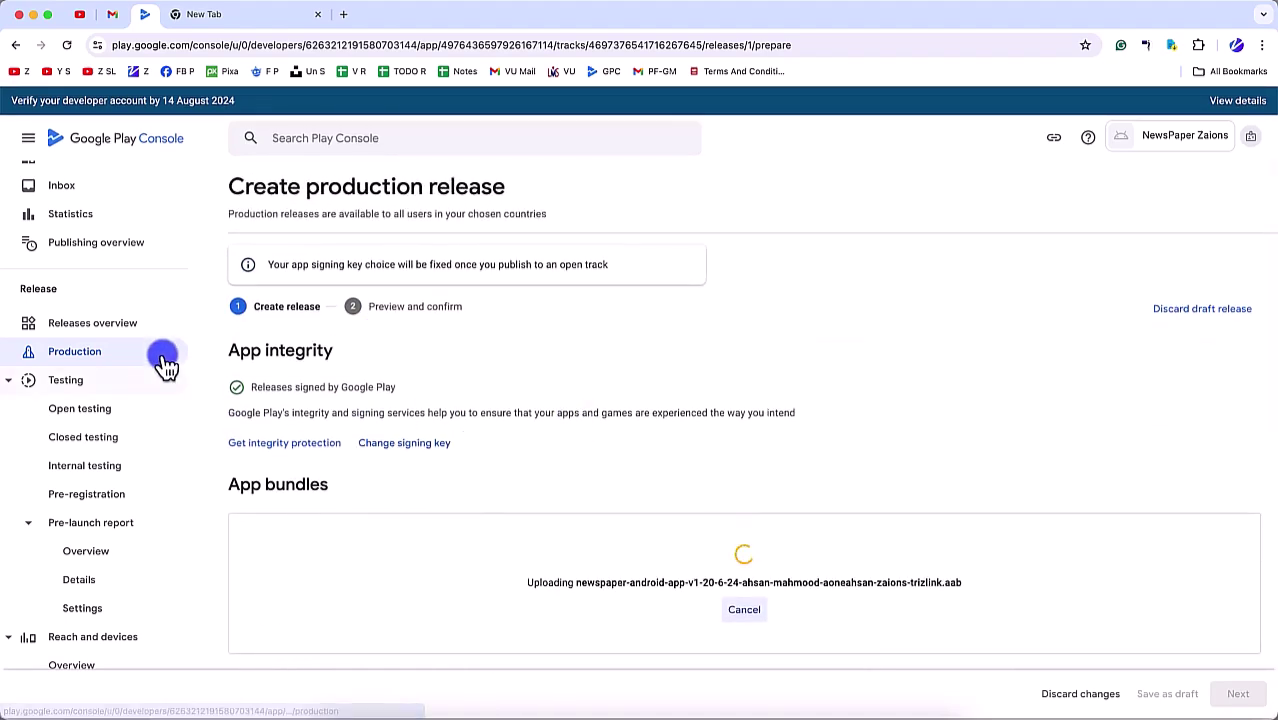
scroll(150, 330, "up", 2)
Step: Check the dashboard's internal testing tasks in a new tab, then return to the release draft
left_click(86, 221, "super")
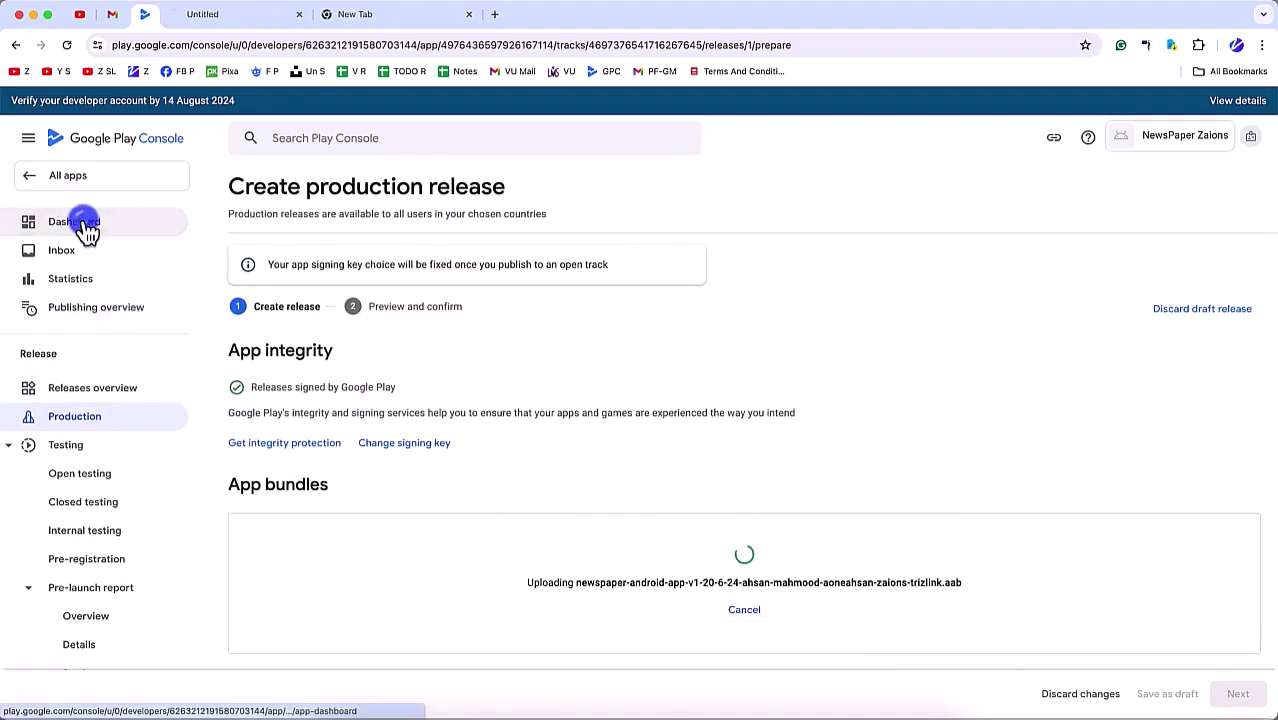
left_click(226, 20)
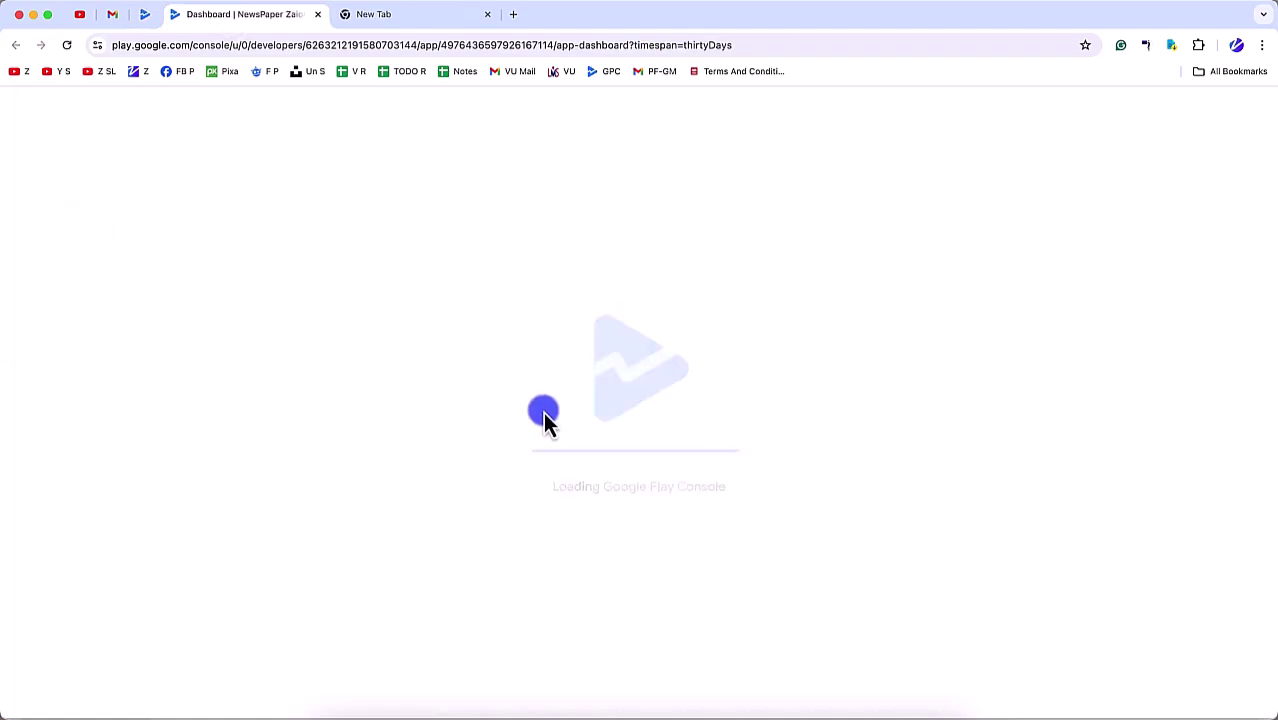
left_click(147, 16)
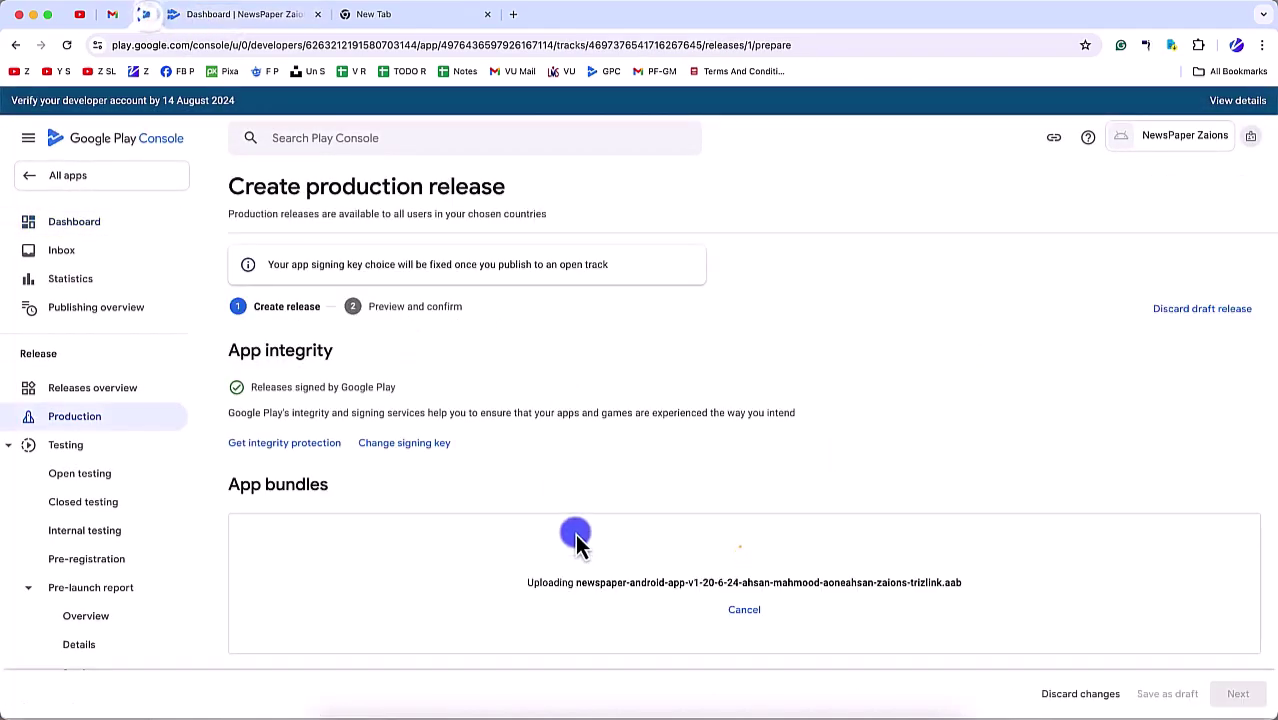
scroll(575, 540, "down", 5)
left_click(257, 15)
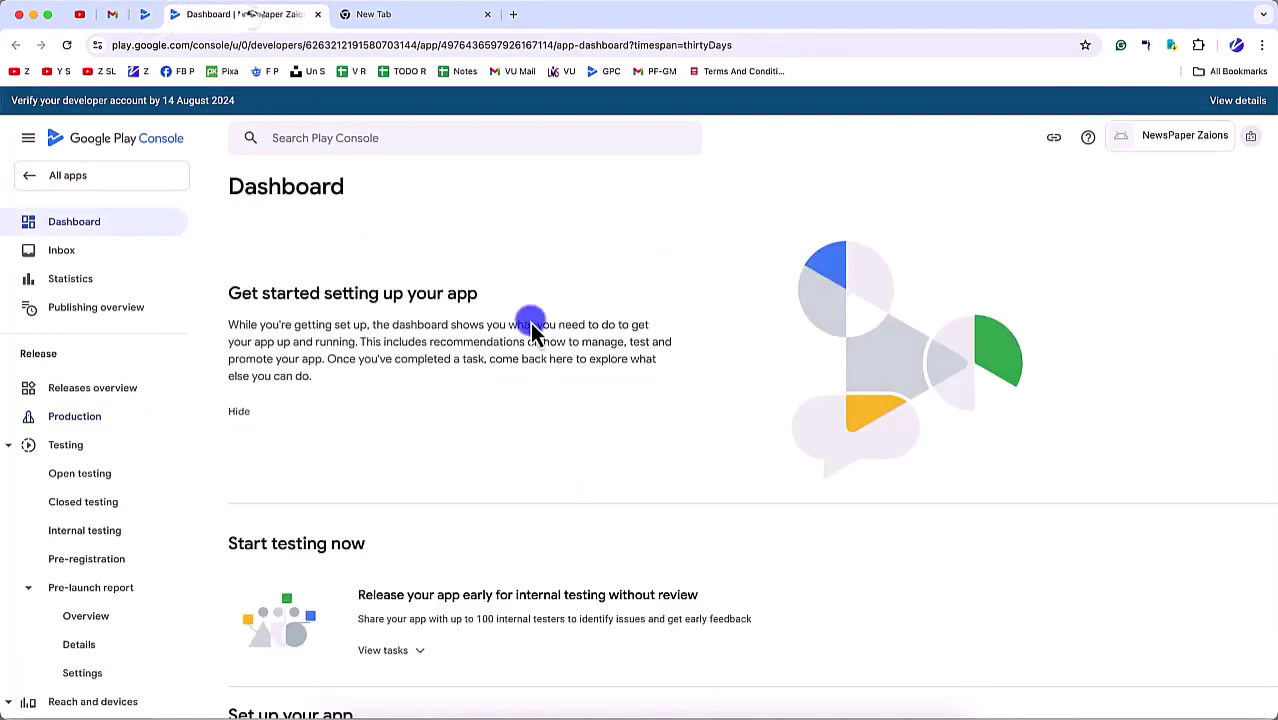
scroll(540, 420, "down", 5)
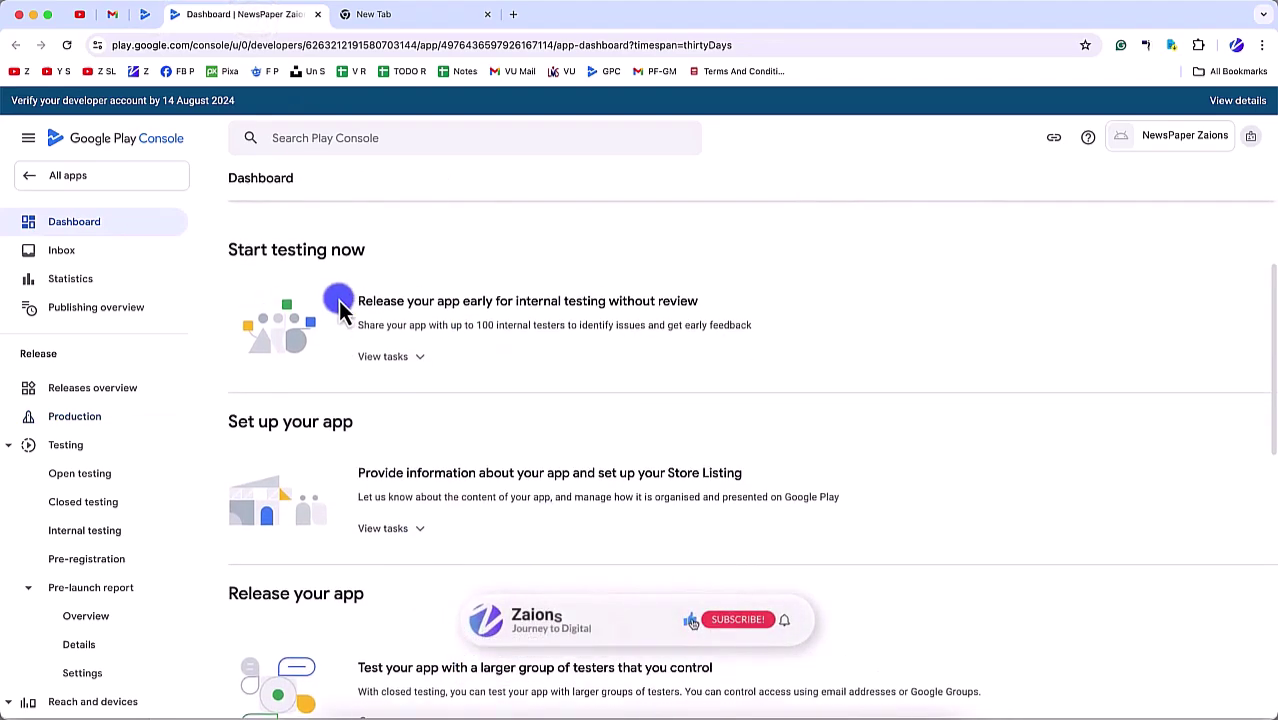
scroll(280, 285, "up", 1)
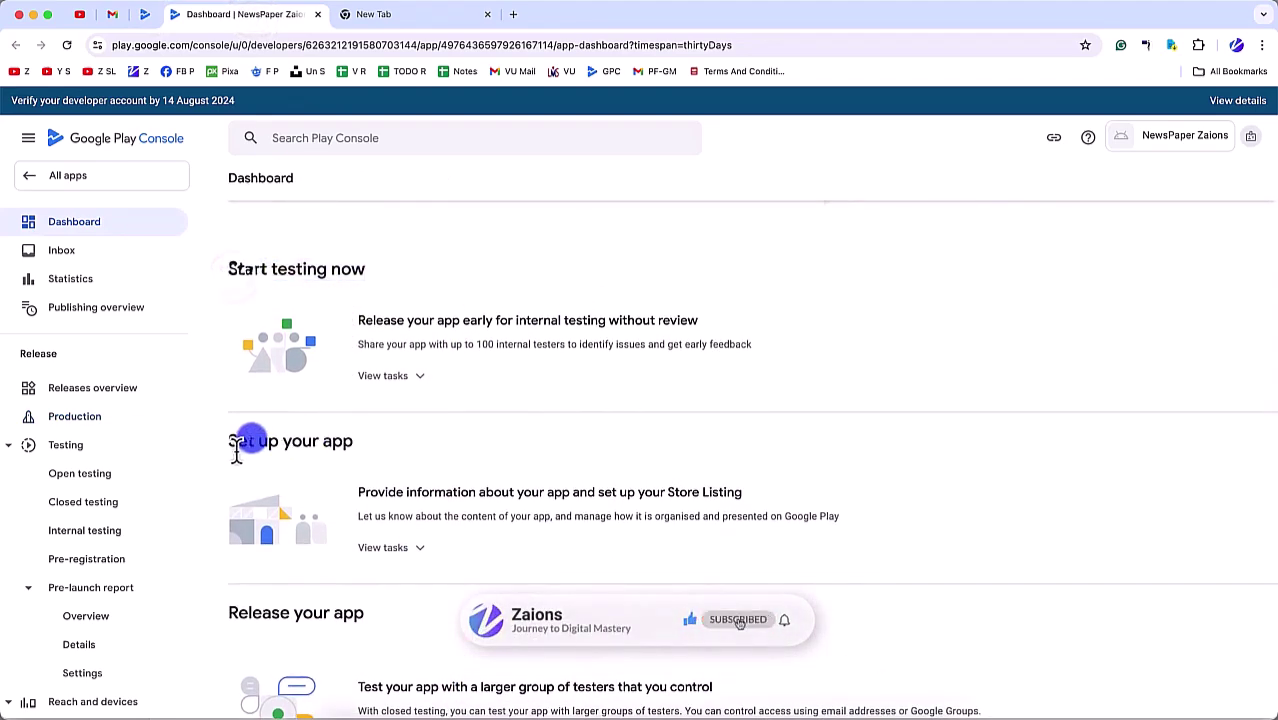
left_click_drag(256, 441, 479, 437)
scroll(428, 500, "down", 5)
left_click_drag(232, 386, 447, 410)
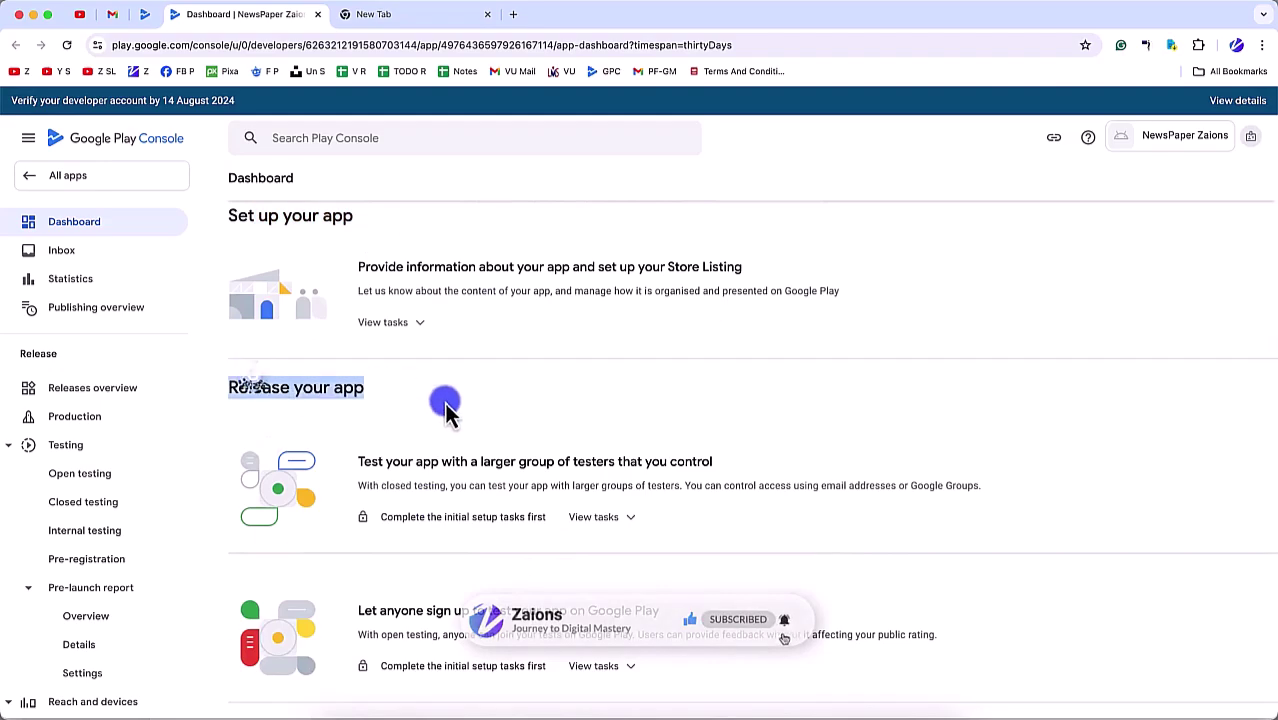
scroll(330, 480, "down", 9)
scroll(320, 500, "up", 12)
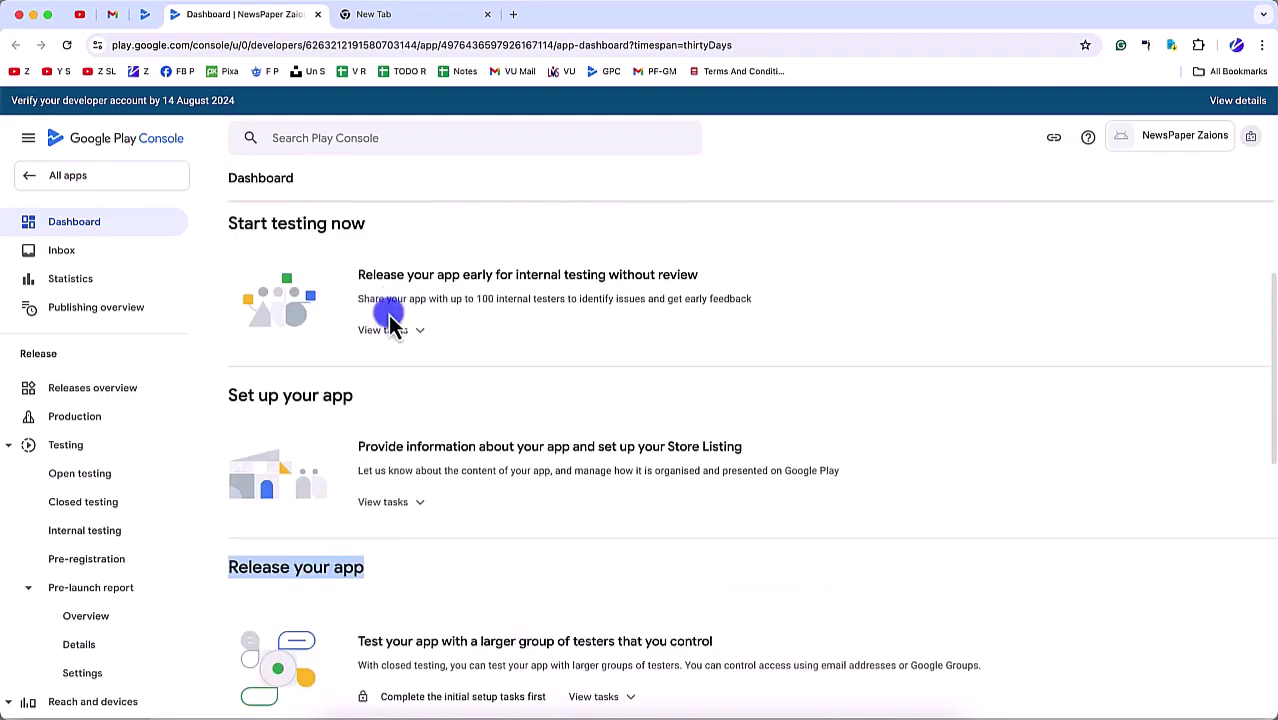
scroll(390, 420, "up", 6)
scroll(385, 540, "down", 6)
left_click(412, 382)
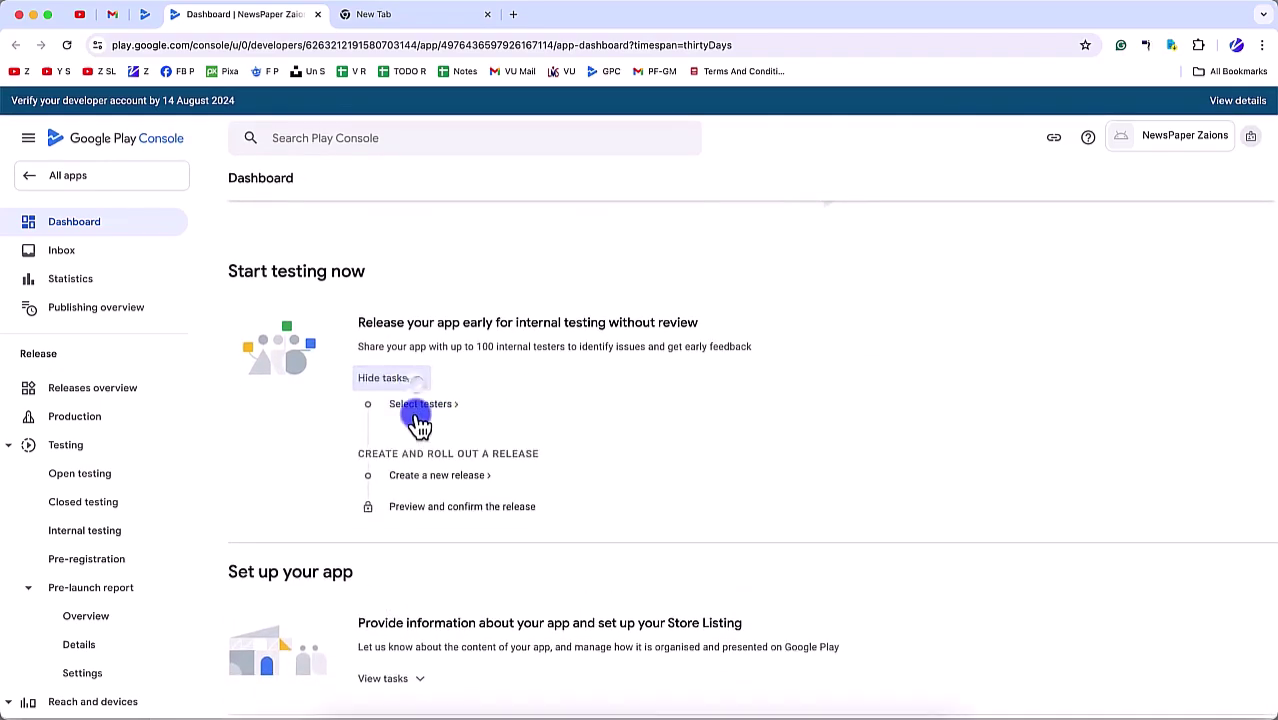
left_click(413, 412)
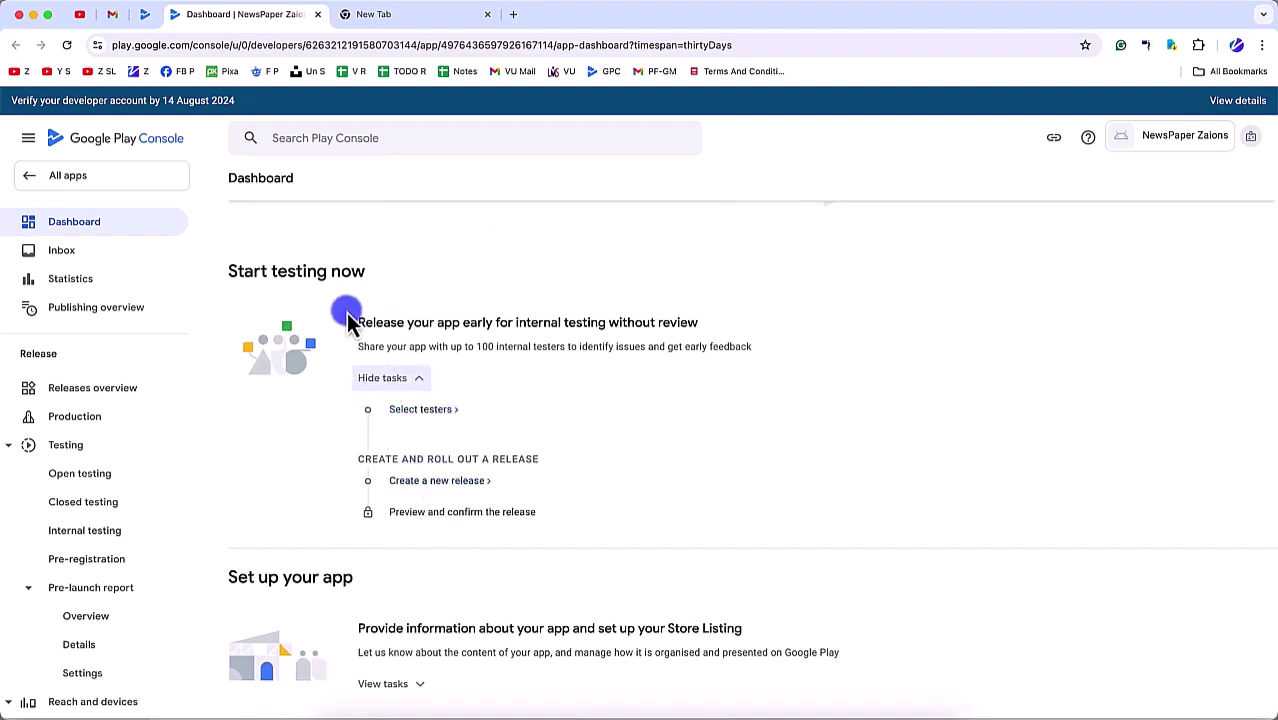
left_click(144, 15)
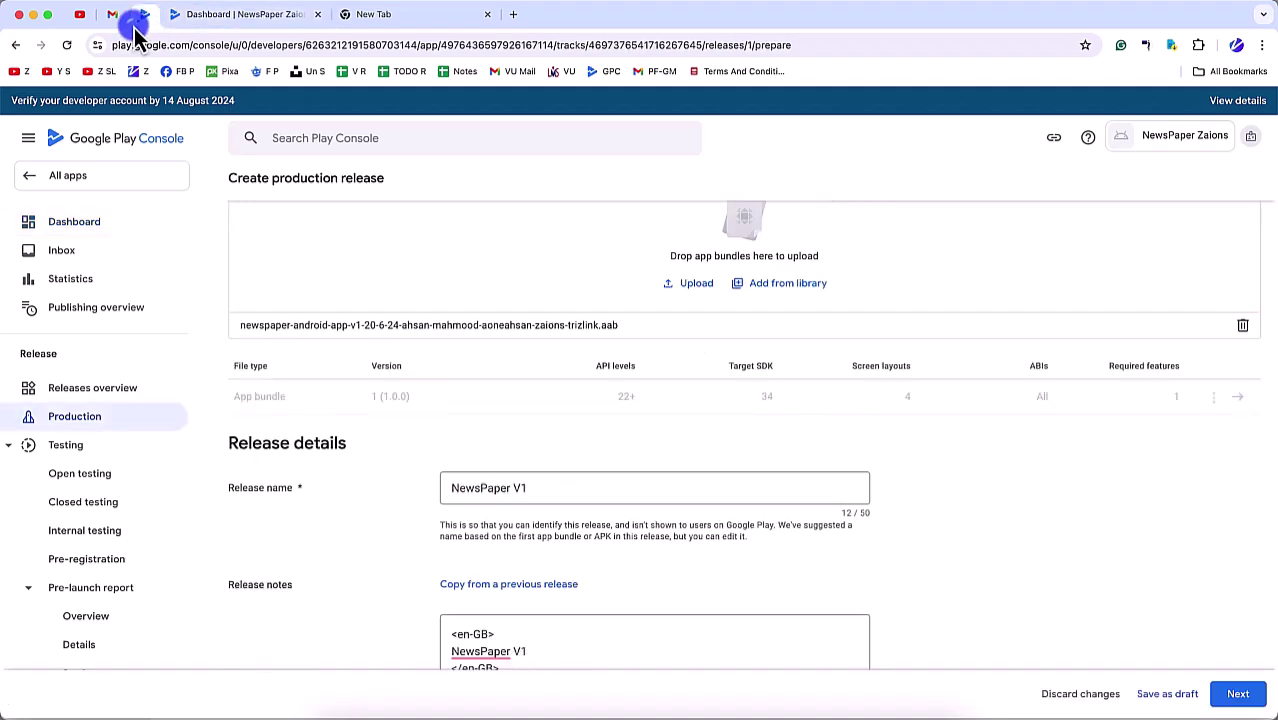
Step: Go to the release preview and expand the full list of its 3 errors
left_click(1260, 704)
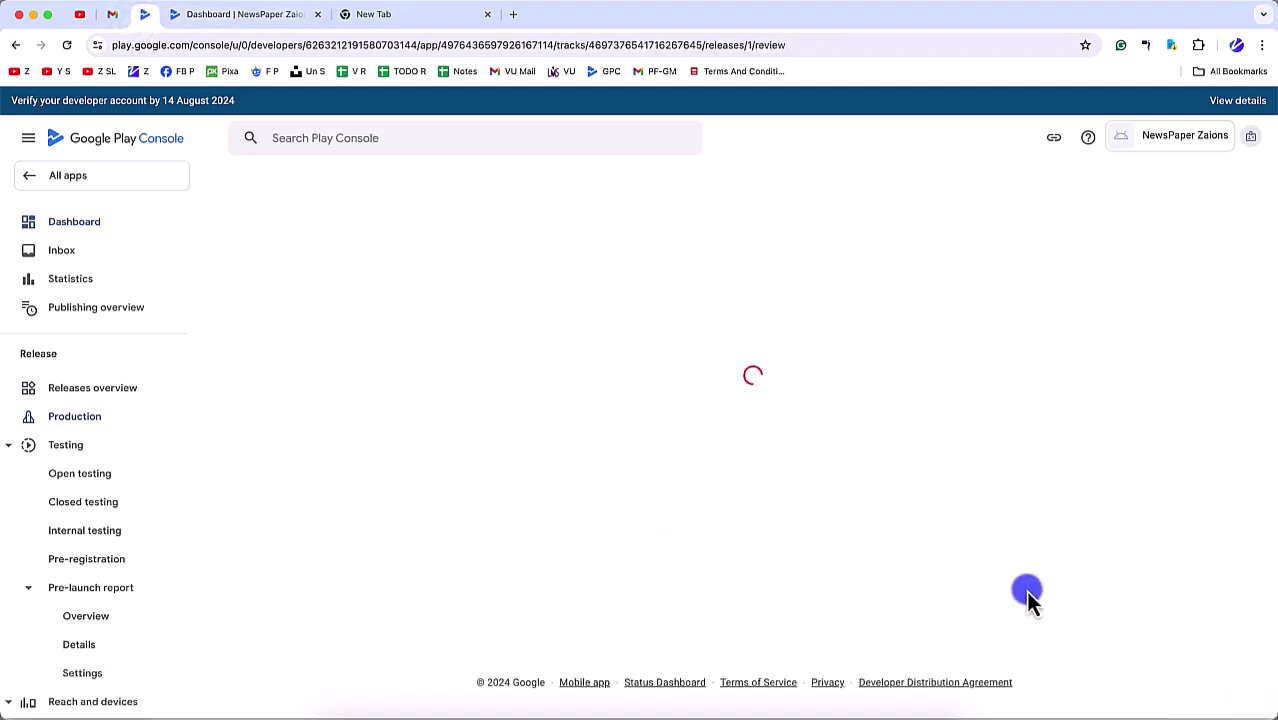
scroll(1025, 630, "down", 5)
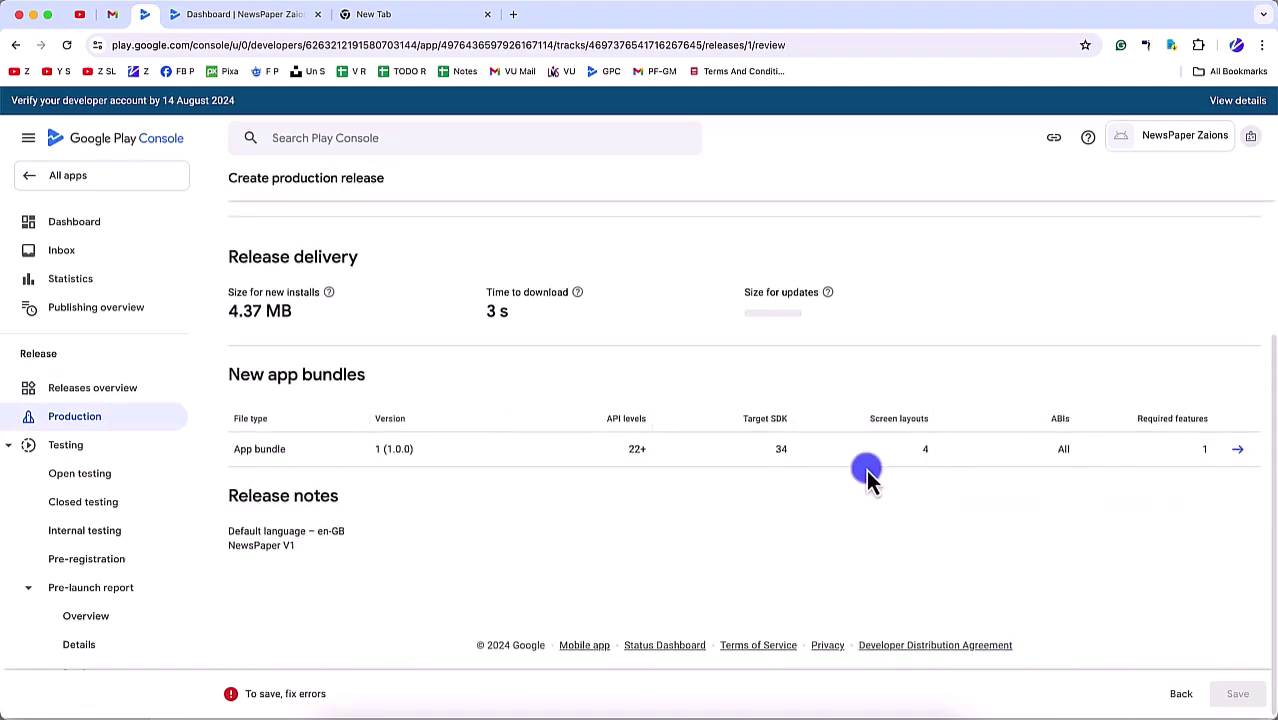
scroll(866, 469, "up", 5)
left_click(270, 367)
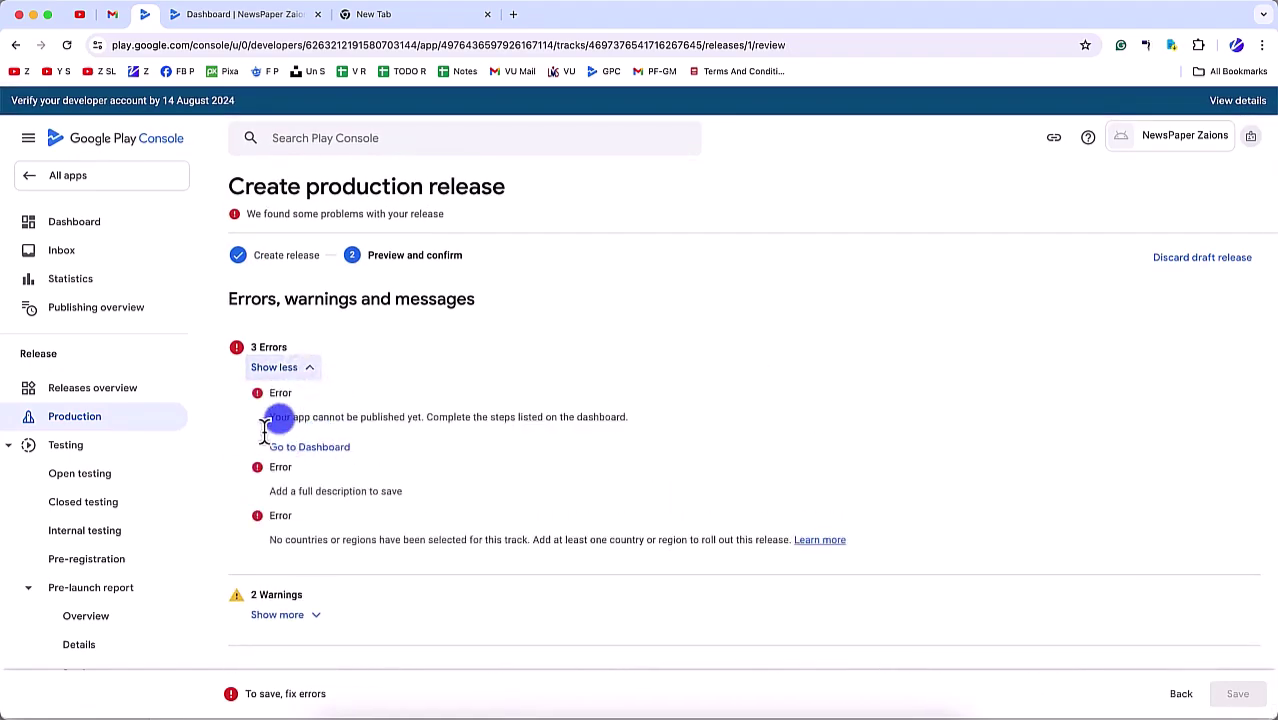
triple_click(262, 425)
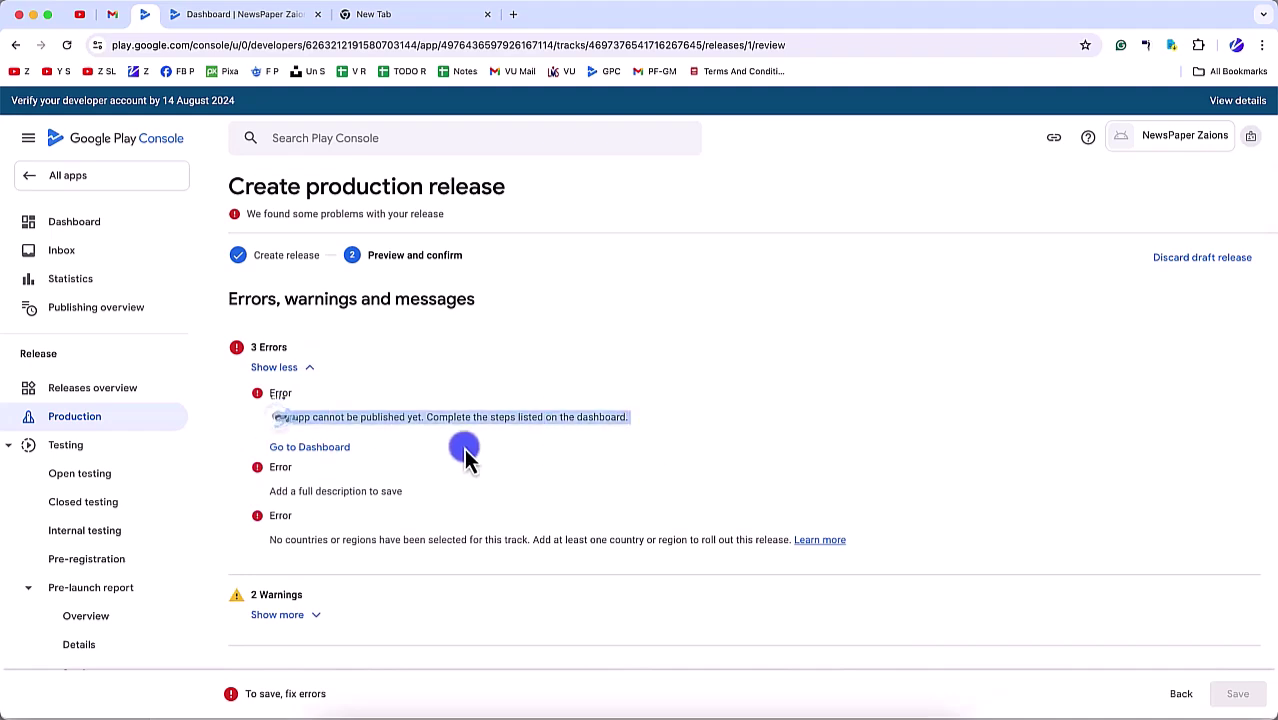
scroll(531, 591, "down", 4)
scroll(454, 437, "up", 4)
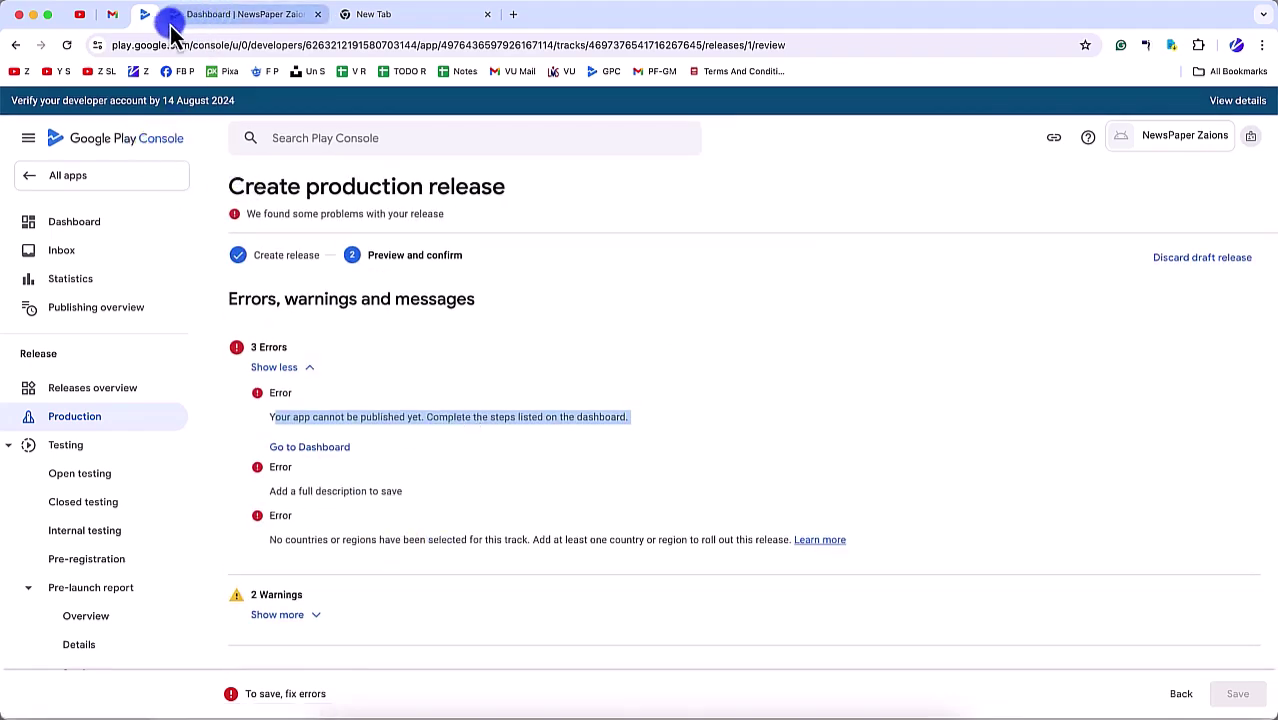
Step: Back on the dashboard, show the internal testing card's task list
left_click(115, 248)
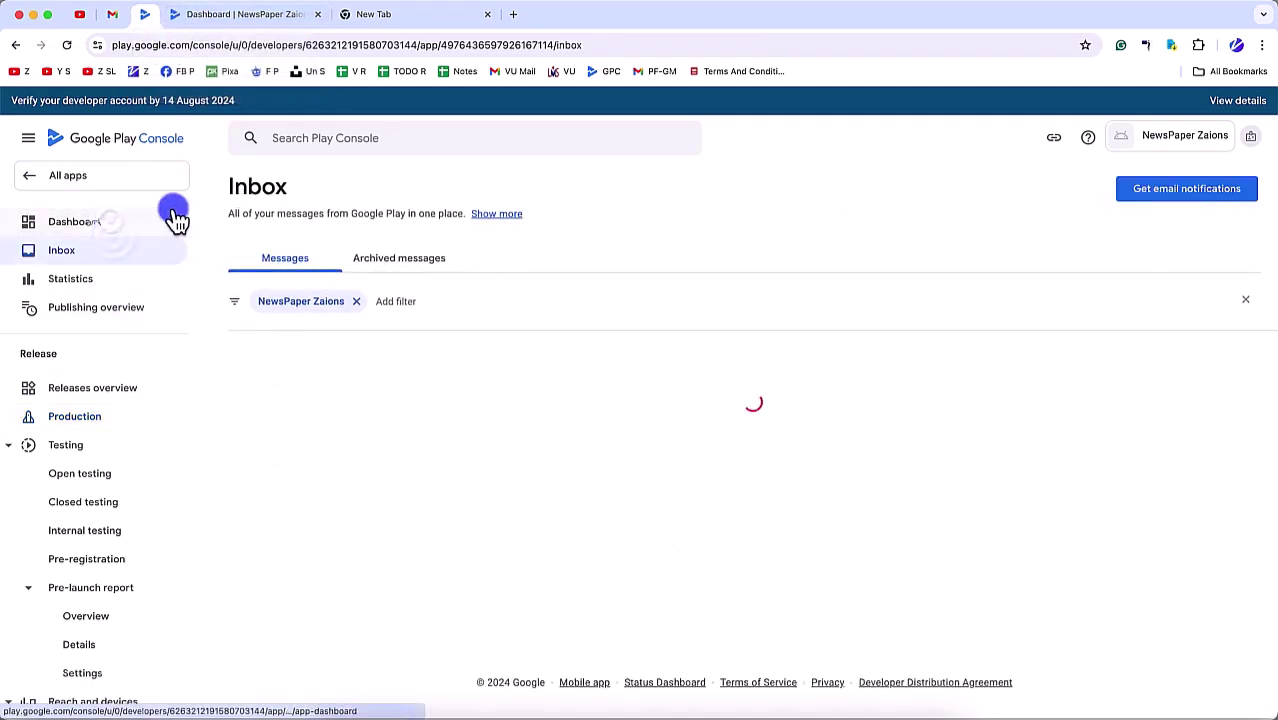
left_click(171, 221)
scroll(345, 480, "down", 1)
scroll(380, 480, "down", 2)
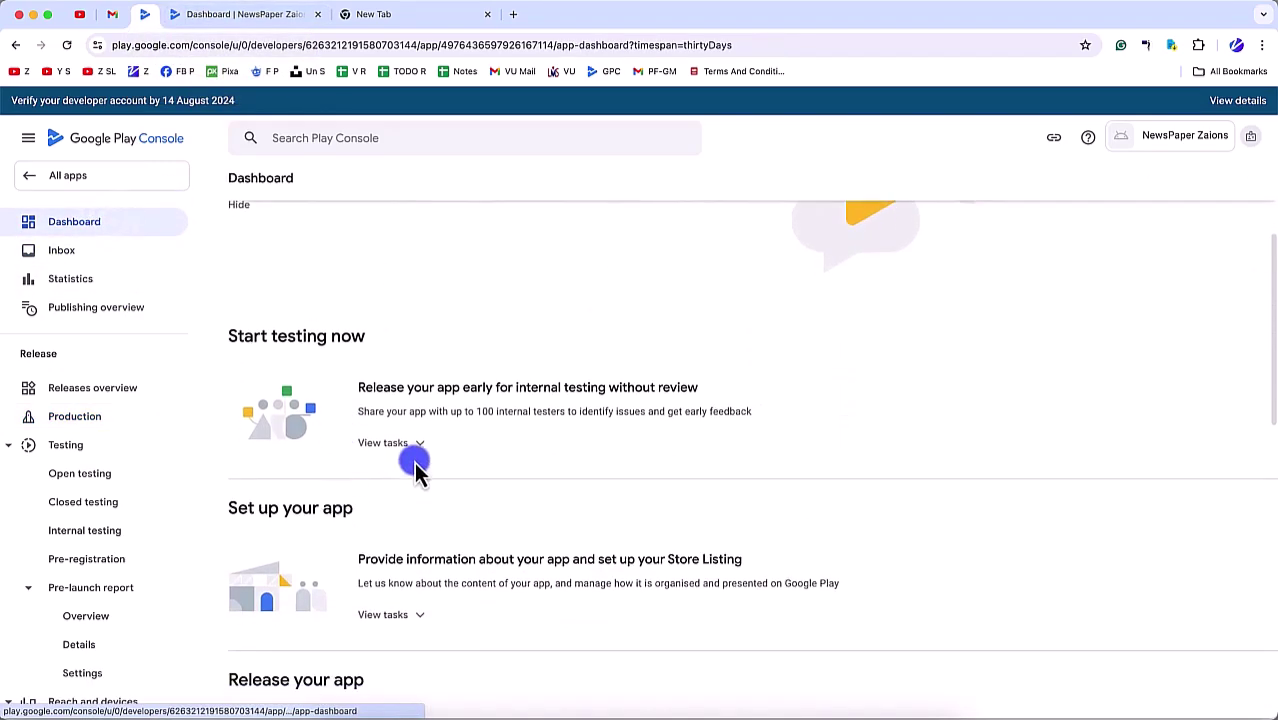
left_click(388, 444)
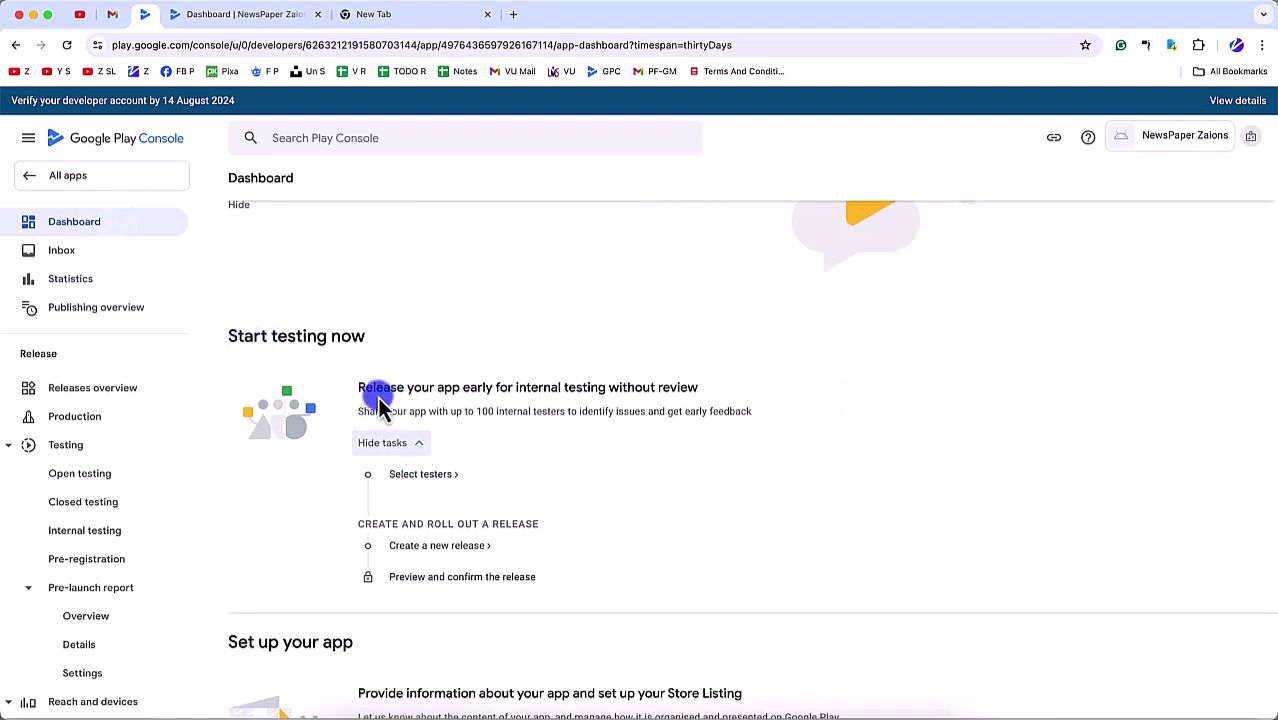
left_click_drag(358, 390, 665, 395)
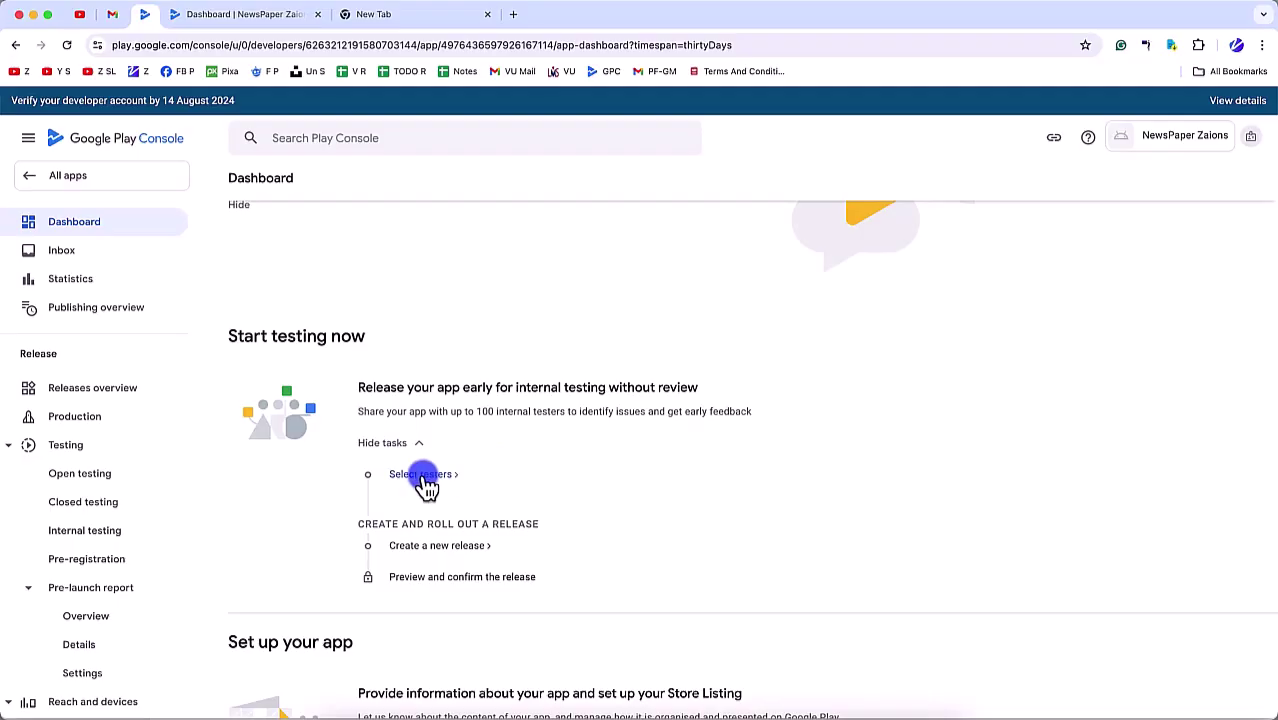
Step: Add both tester lists to internal testing, enter the feedback e-mail address, and save
left_click(424, 477)
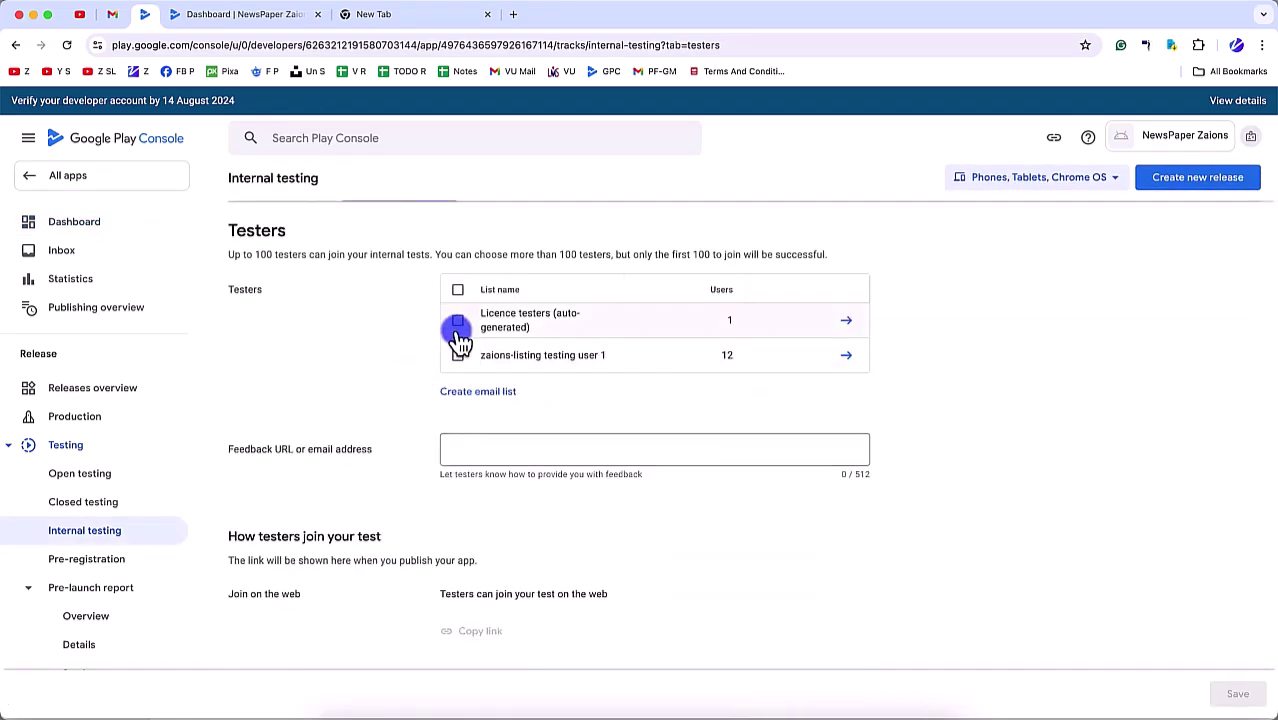
left_click(456, 289)
left_click(500, 450)
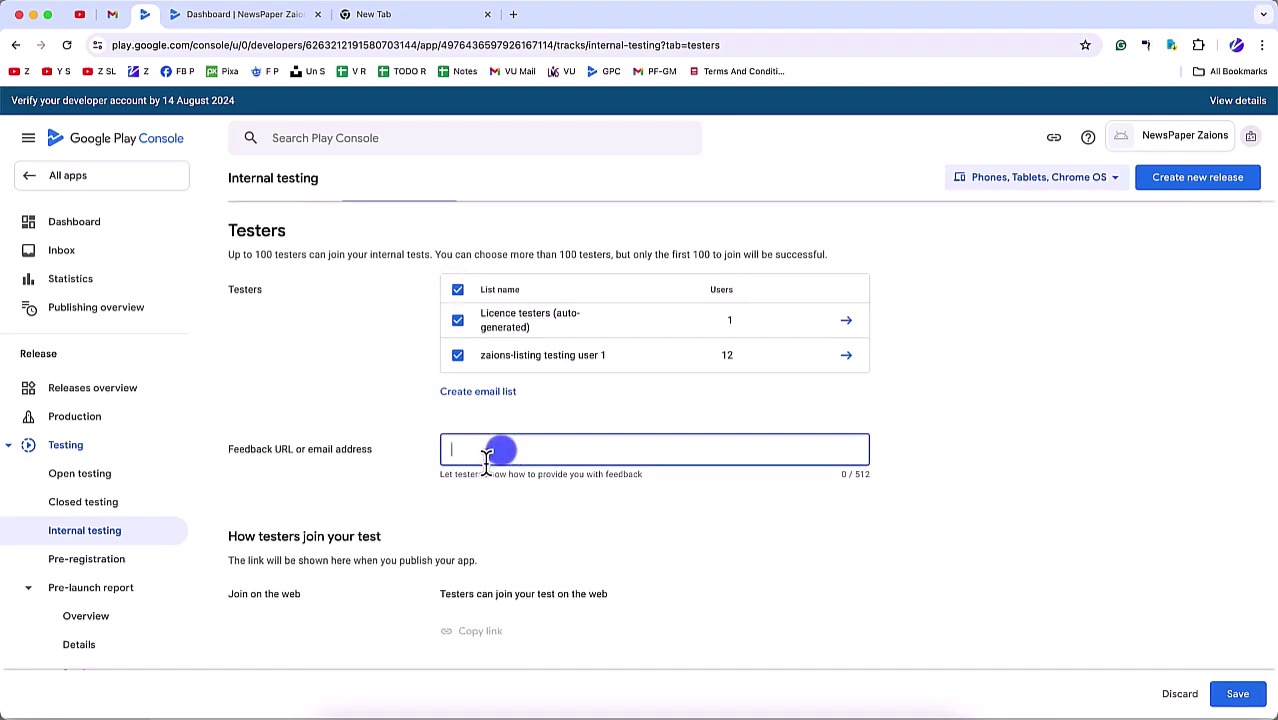
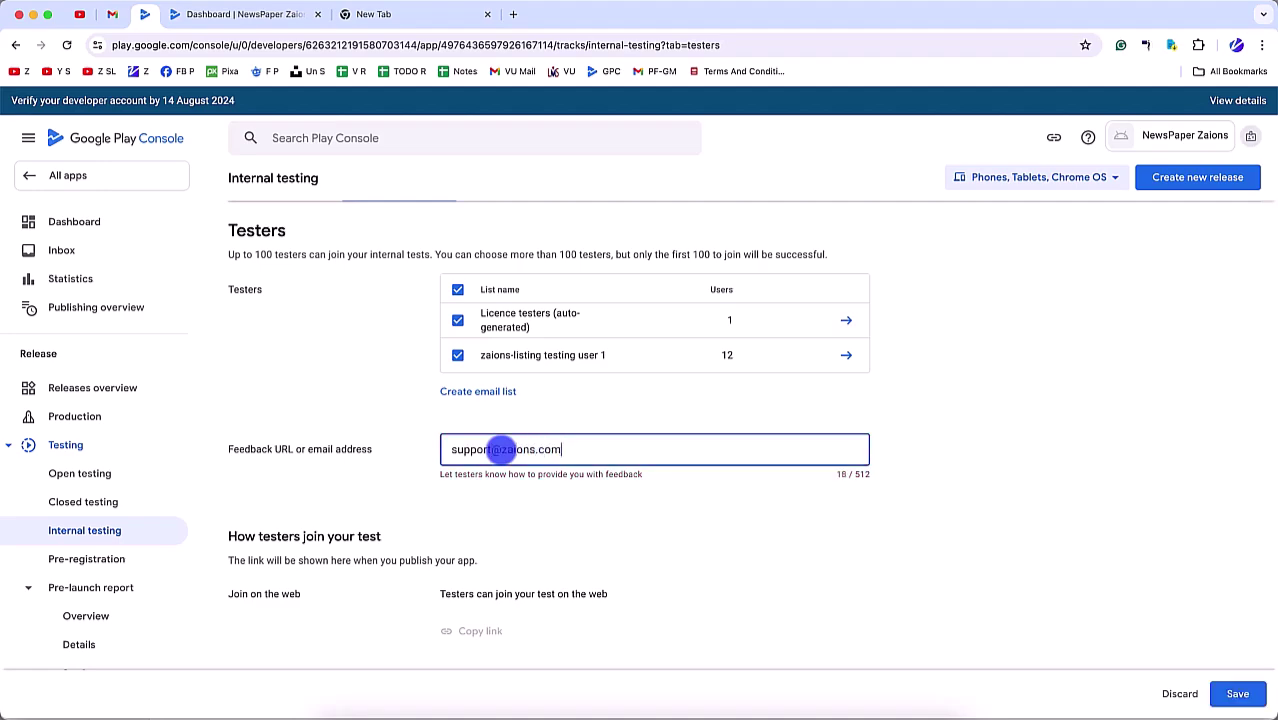
scroll(562, 647, "down", 2)
left_click(1237, 693)
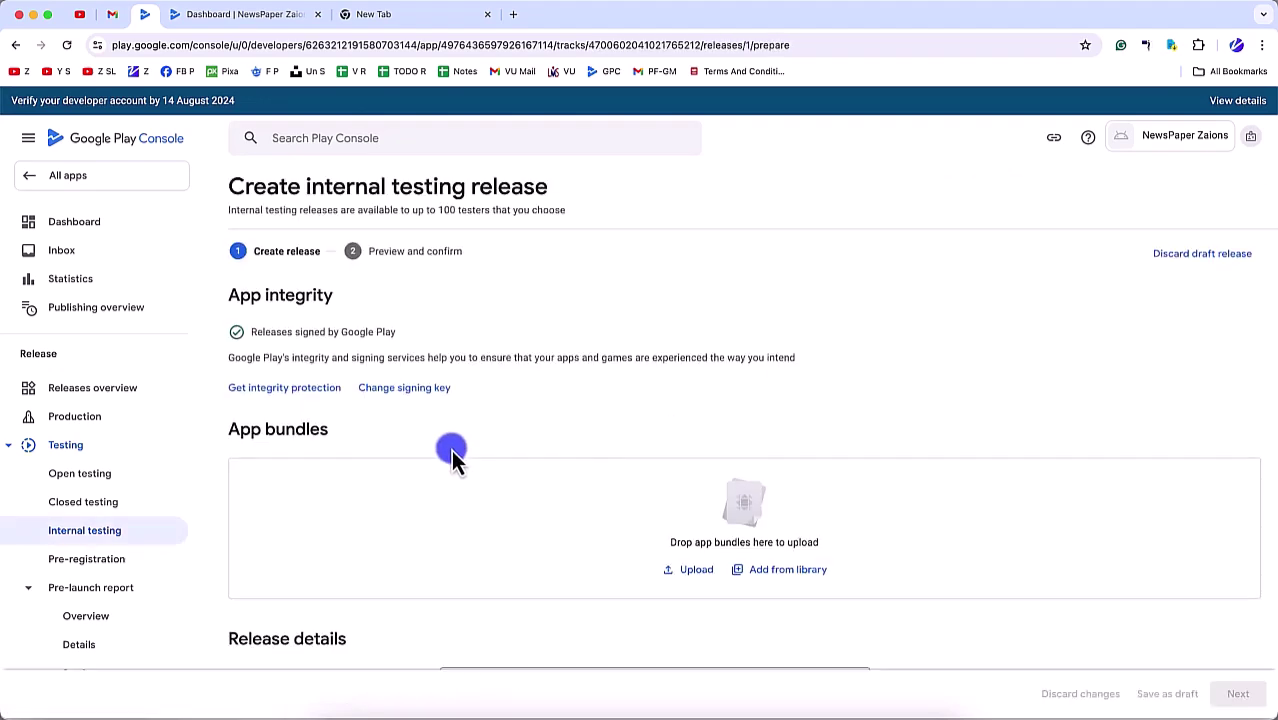
Step: Add the uploaded 1.0.0 bundle from the library to the internal testing release and publish it
scroll(655, 480, "down", 2)
left_click(790, 445)
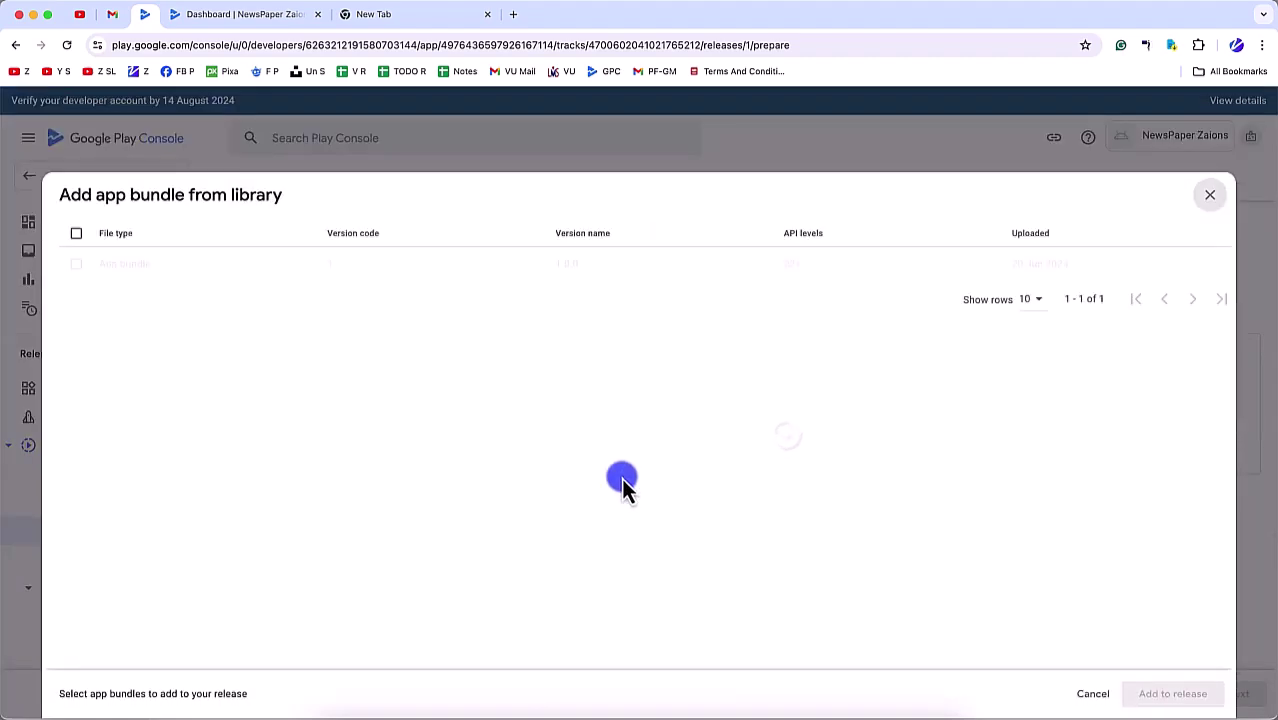
left_click(76, 265)
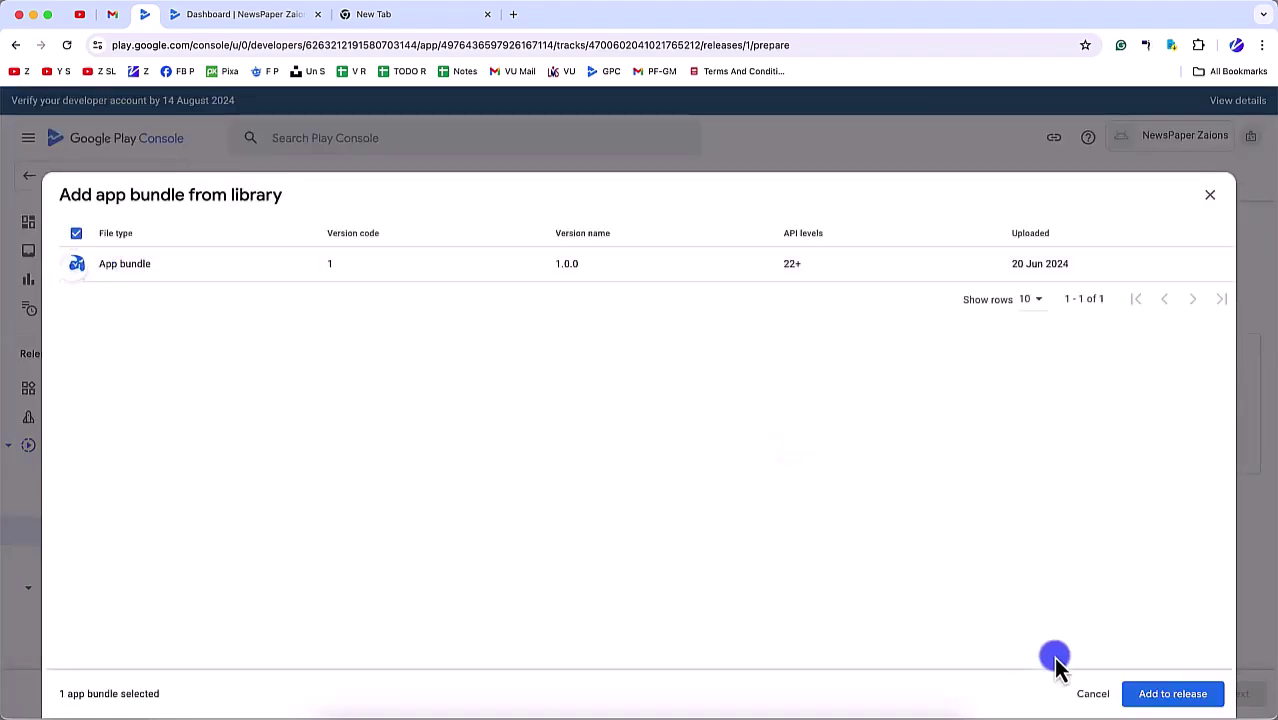
left_click(1166, 695)
scroll(600, 530, "down", 3)
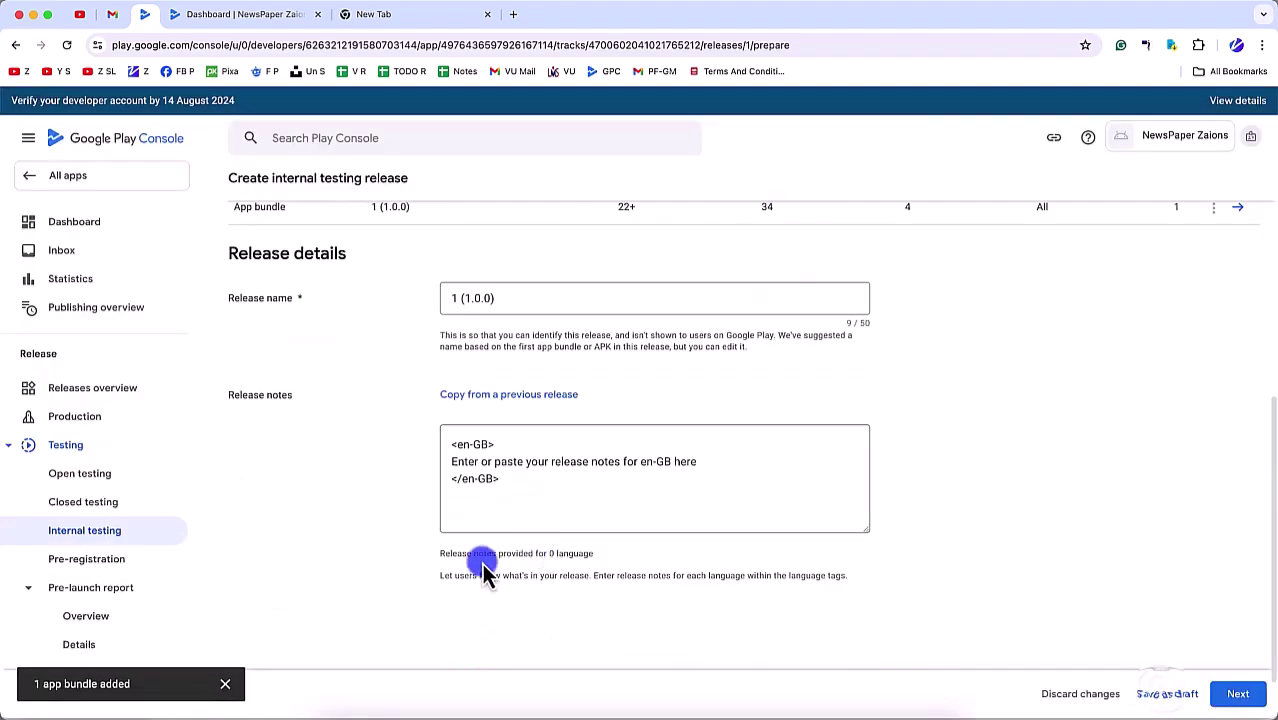
left_click(1234, 694)
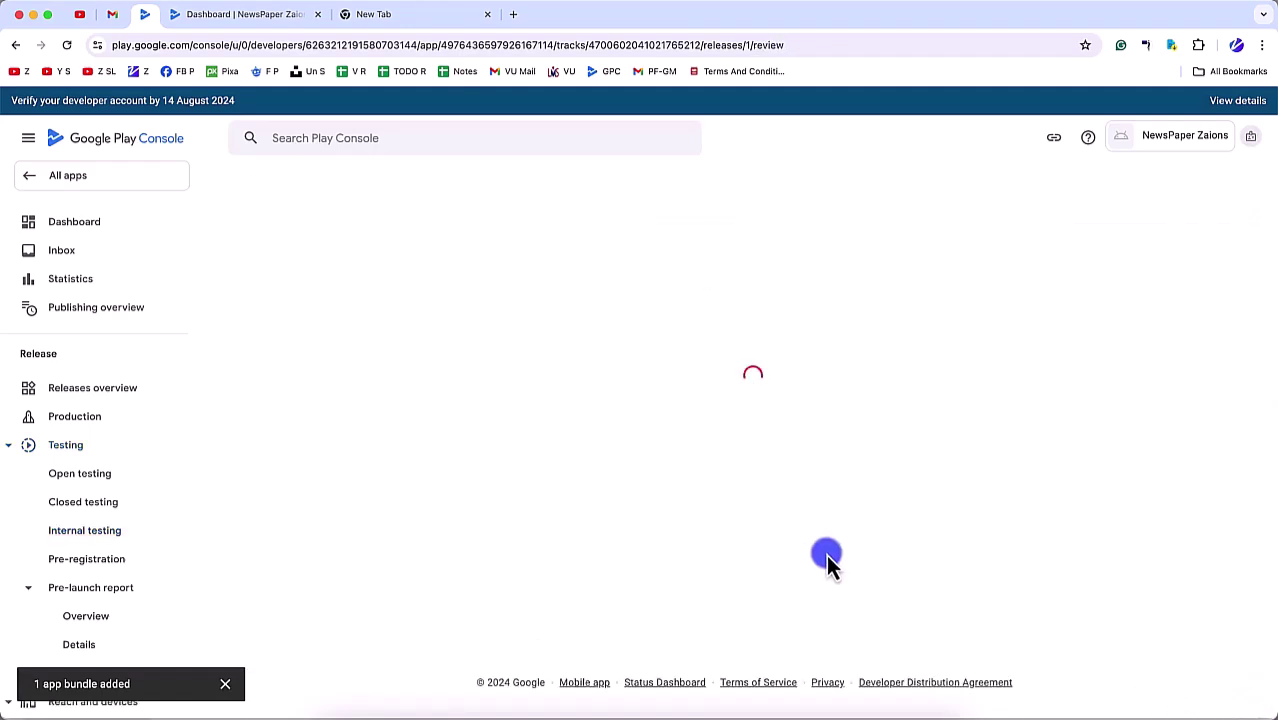
scroll(990, 600, "down", 4)
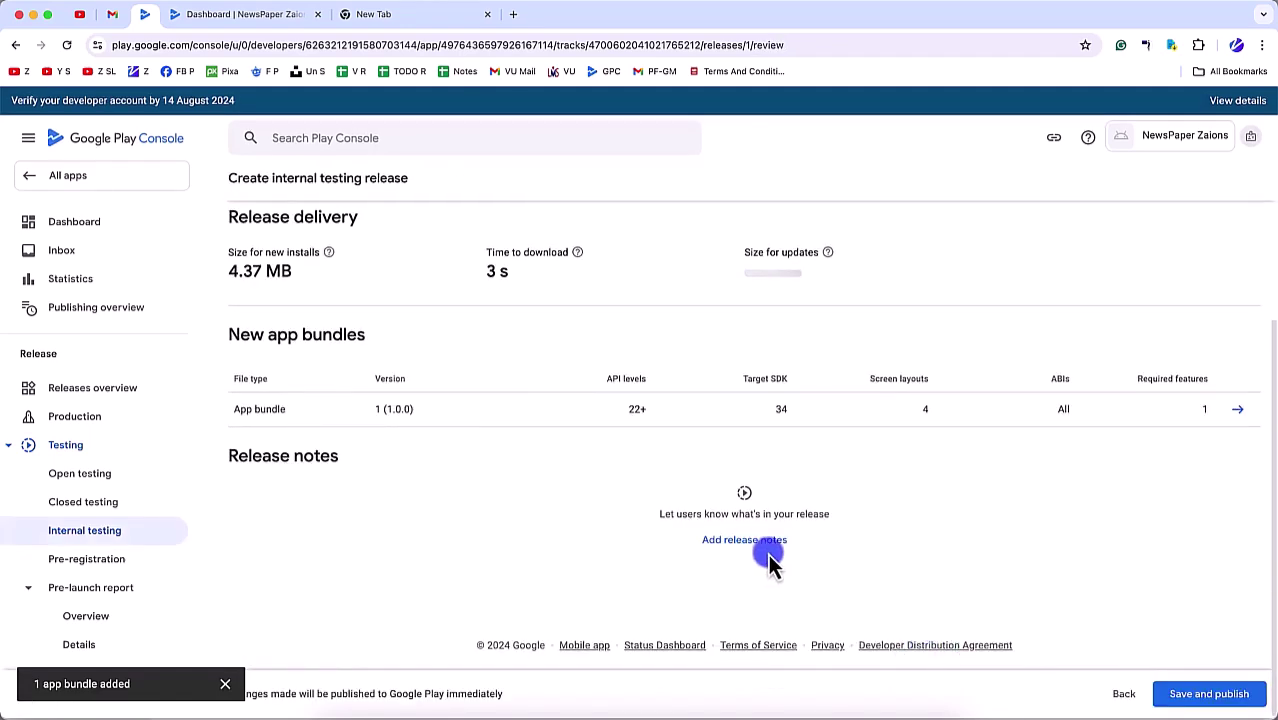
left_click(1209, 694)
left_click(690, 441)
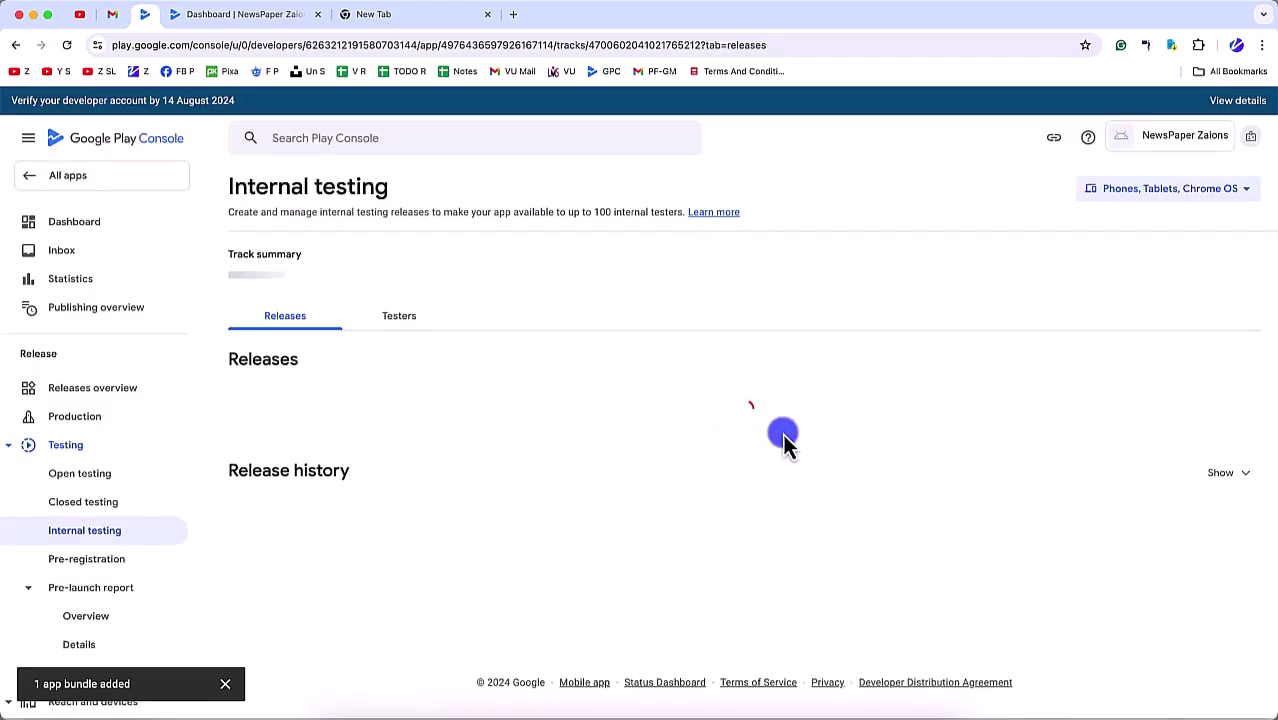
left_click(98, 230)
Step: Expand the Set up your app tasks and scroll through the privacy policy, ads and data safety items
scroll(385, 505, "down", 2)
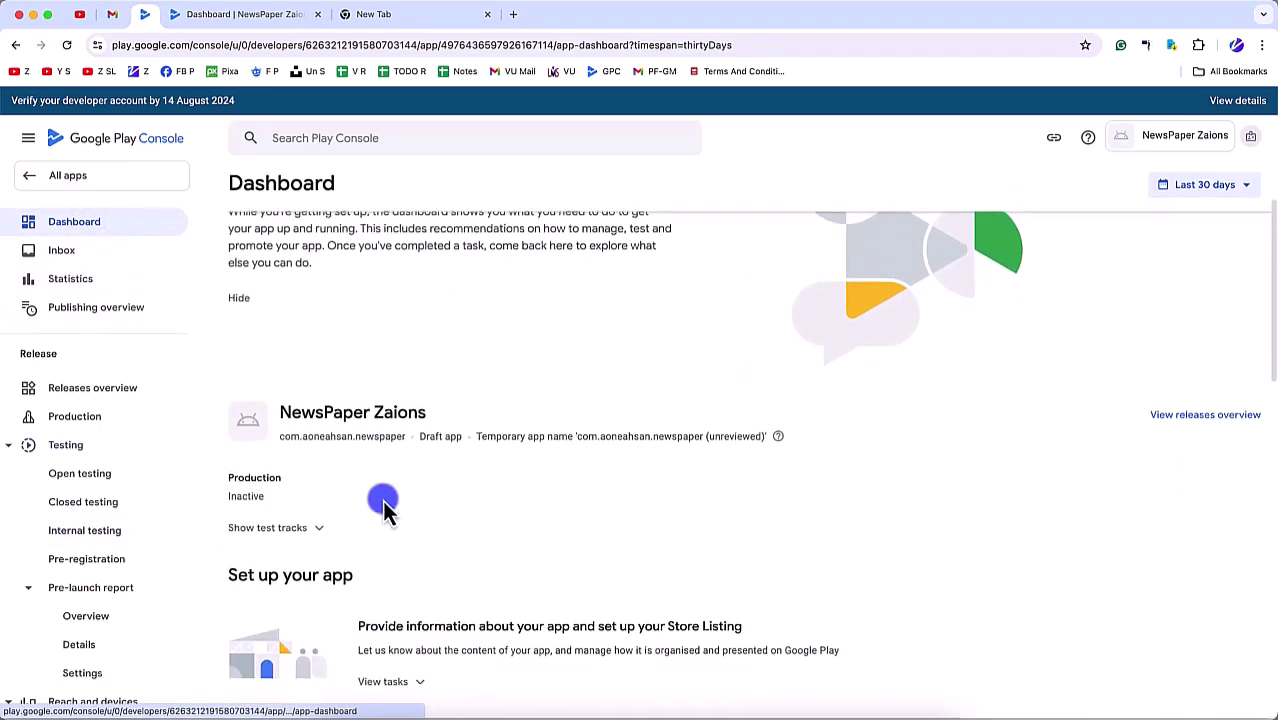
scroll(385, 505, "down", 4)
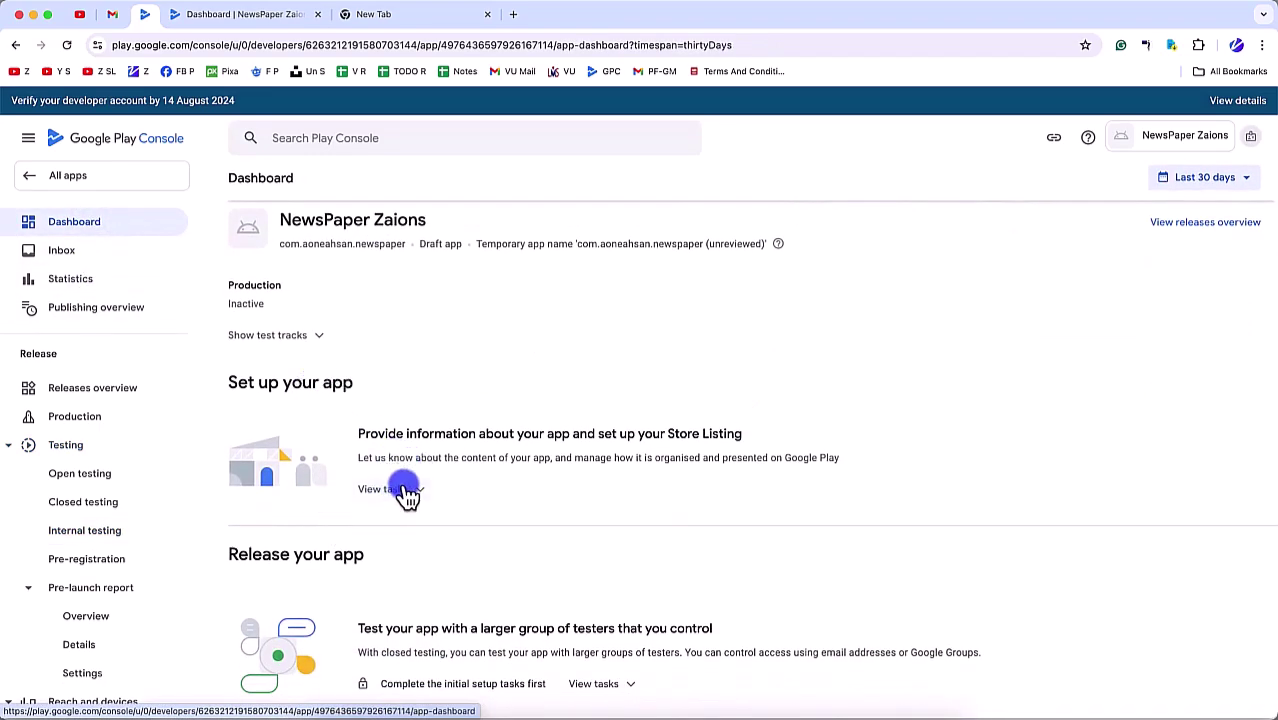
left_click(406, 490)
scroll(419, 571, "down", 2)
scroll(419, 540, "down", 3)
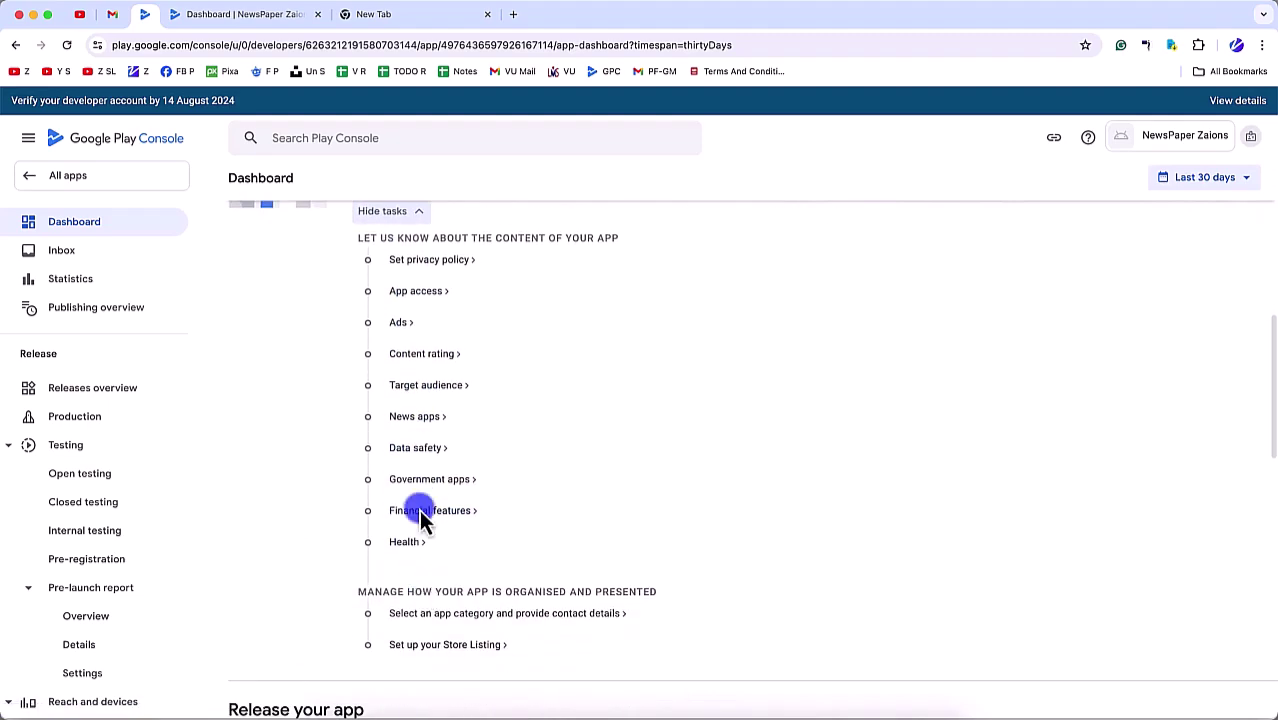
scroll(421, 415, "up", 3)
scroll(421, 417, "down", 3)
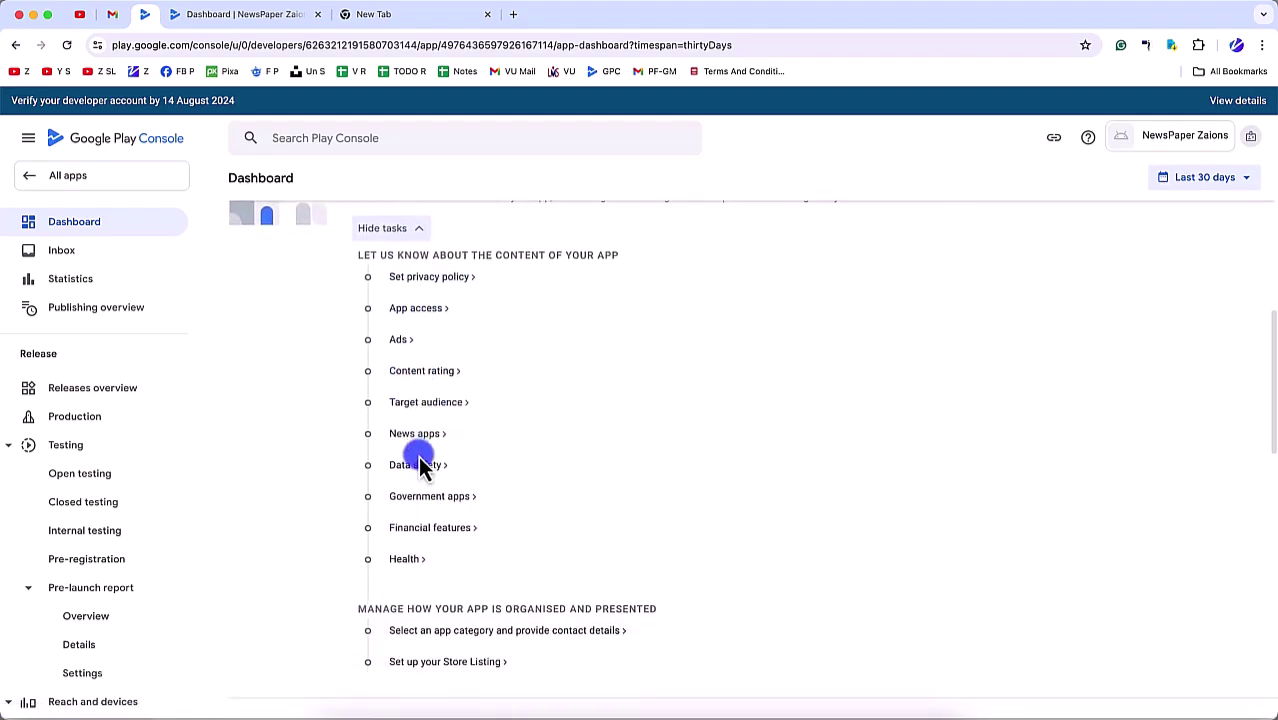
scroll(419, 462, "down", 2)
scroll(419, 360, "up", 4)
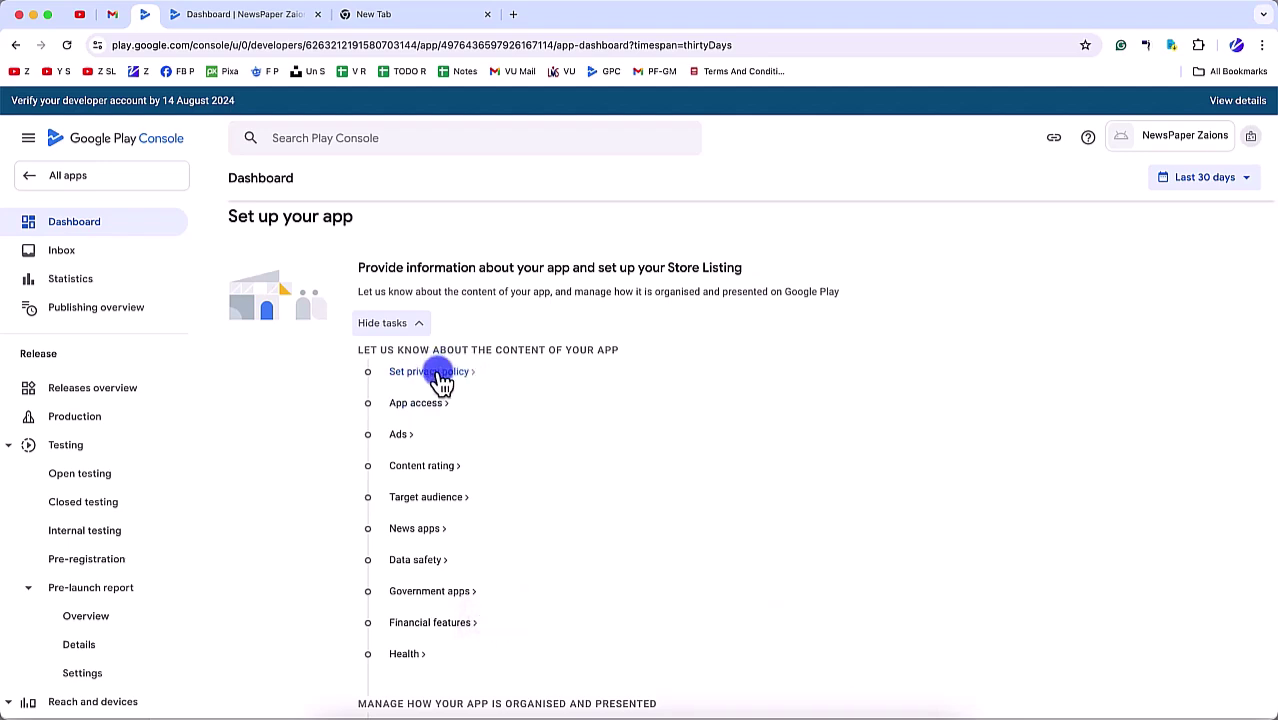
scroll(405, 563, "down", 1)
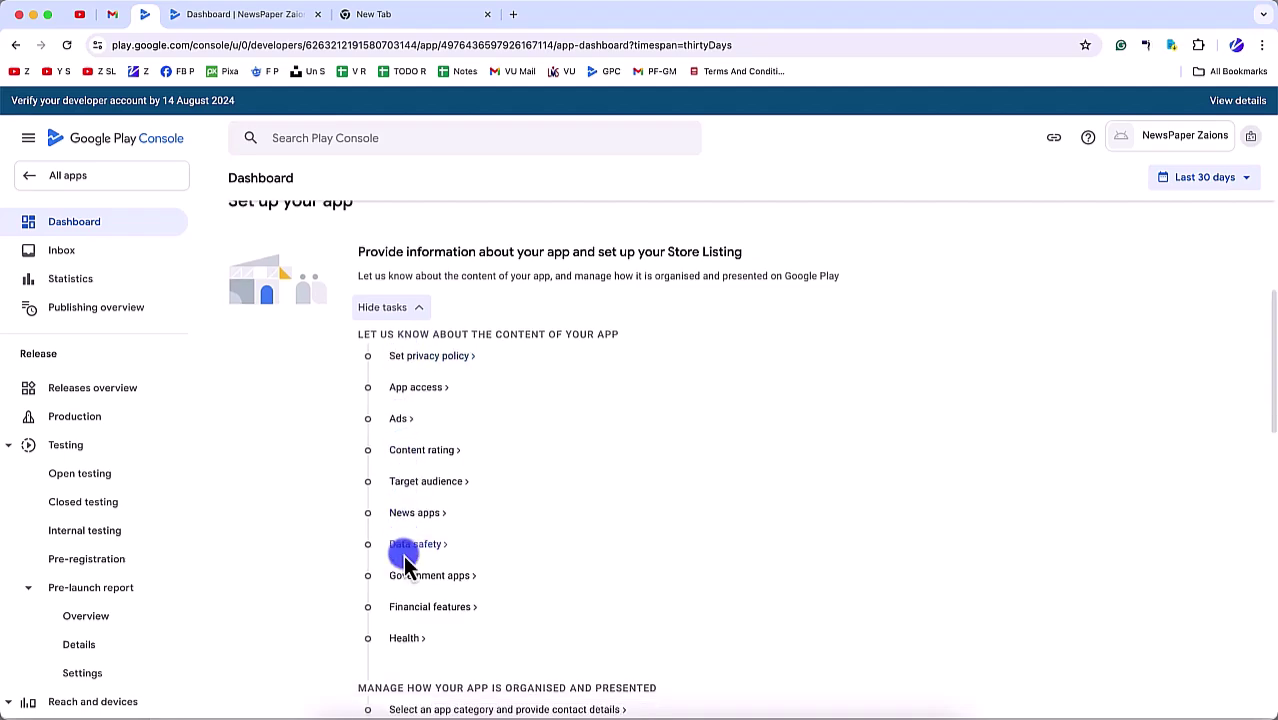
scroll(405, 563, "down", 4)
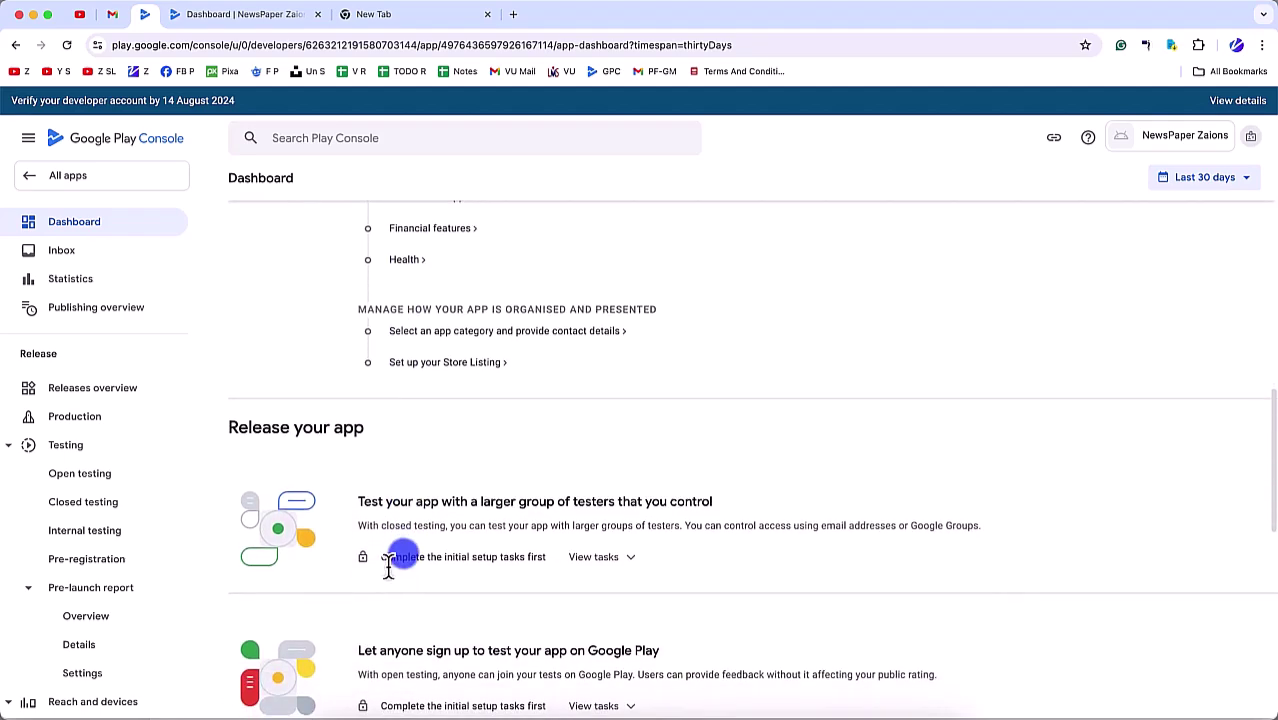
scroll(400, 563, "up", 3)
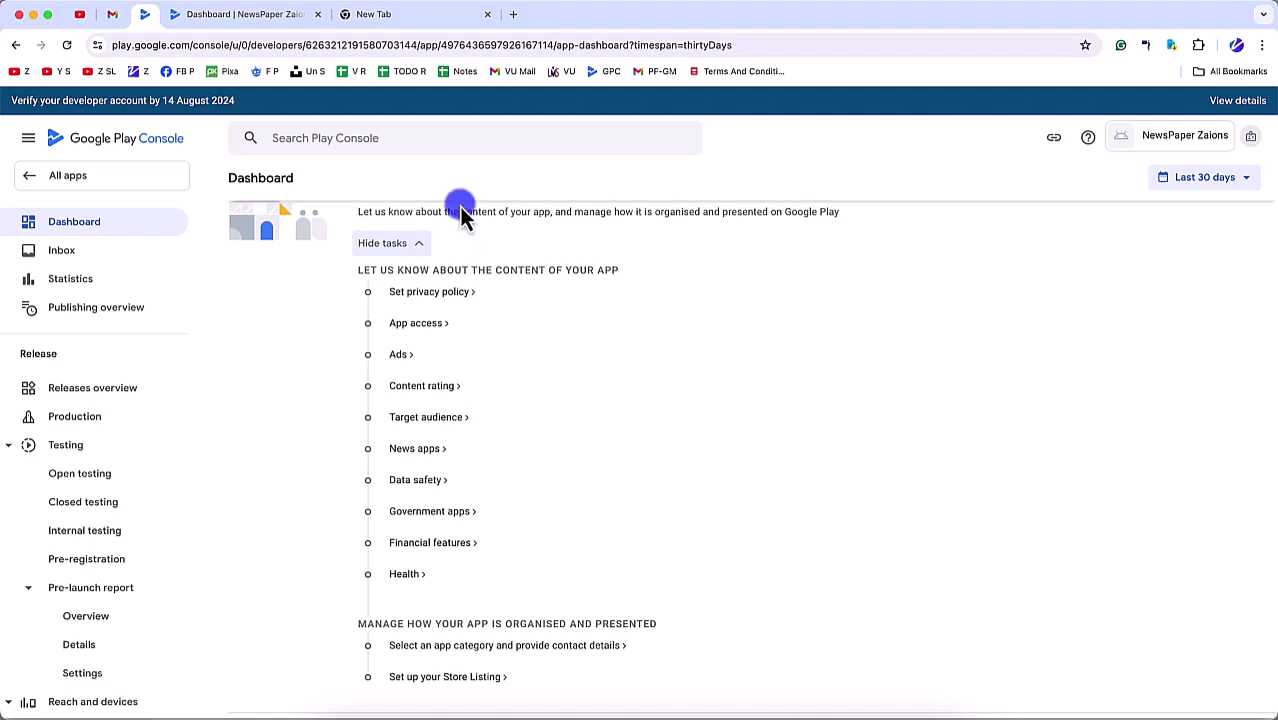
Step: Search 'free privacy policy generator' in the new tab and open the FreePrivacyPolicy.com generator
left_click(424, 22)
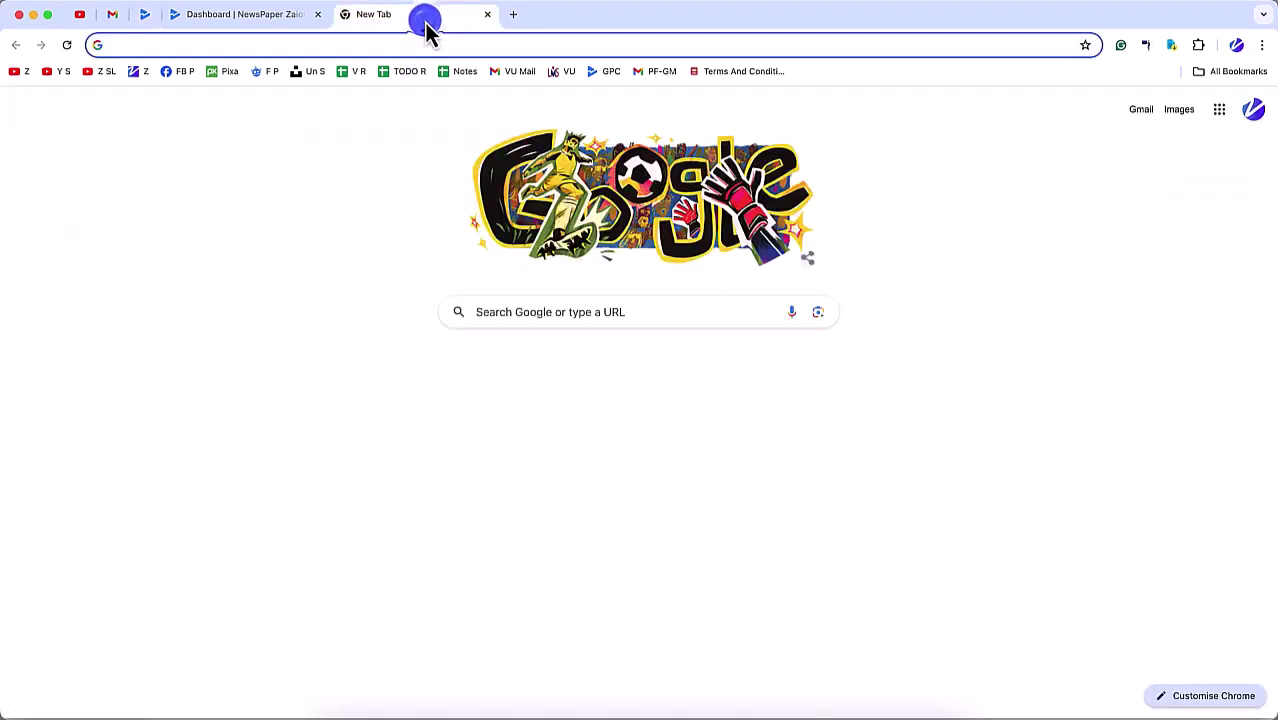
left_click(338, 46)
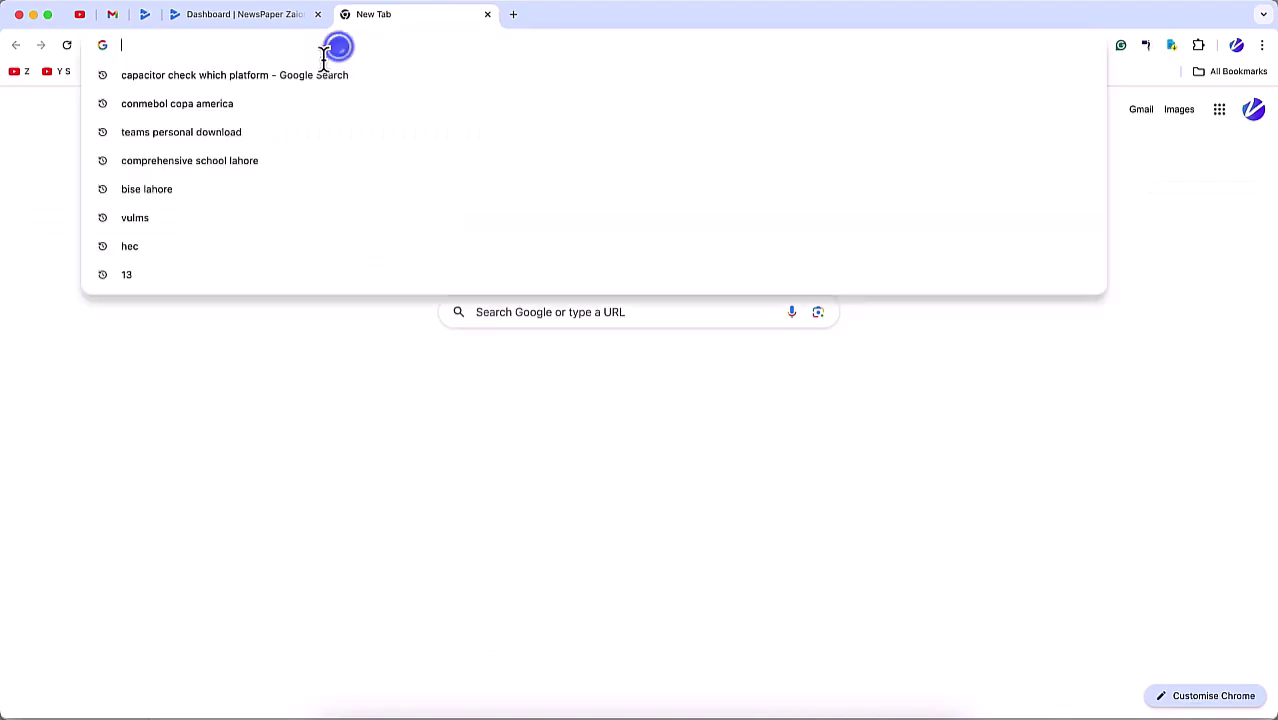
type("free pr")
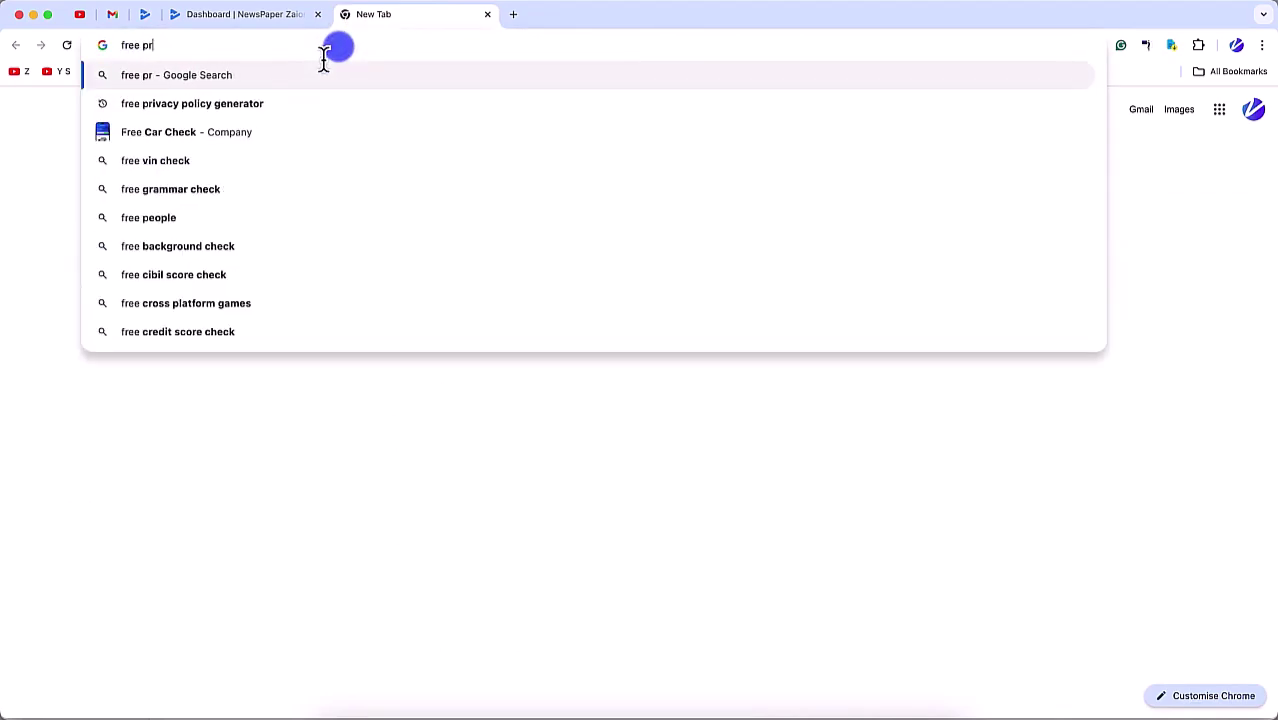
type("ivacy")
key("Down")
key("Return")
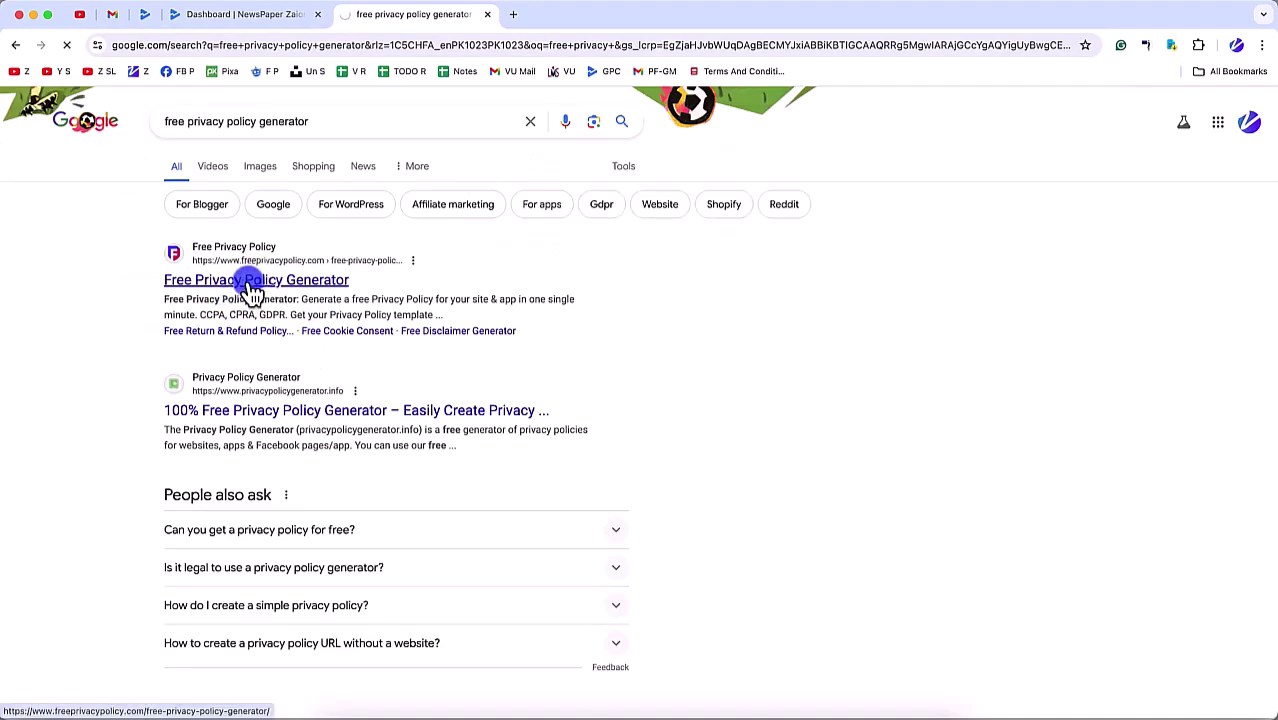
left_click(249, 284)
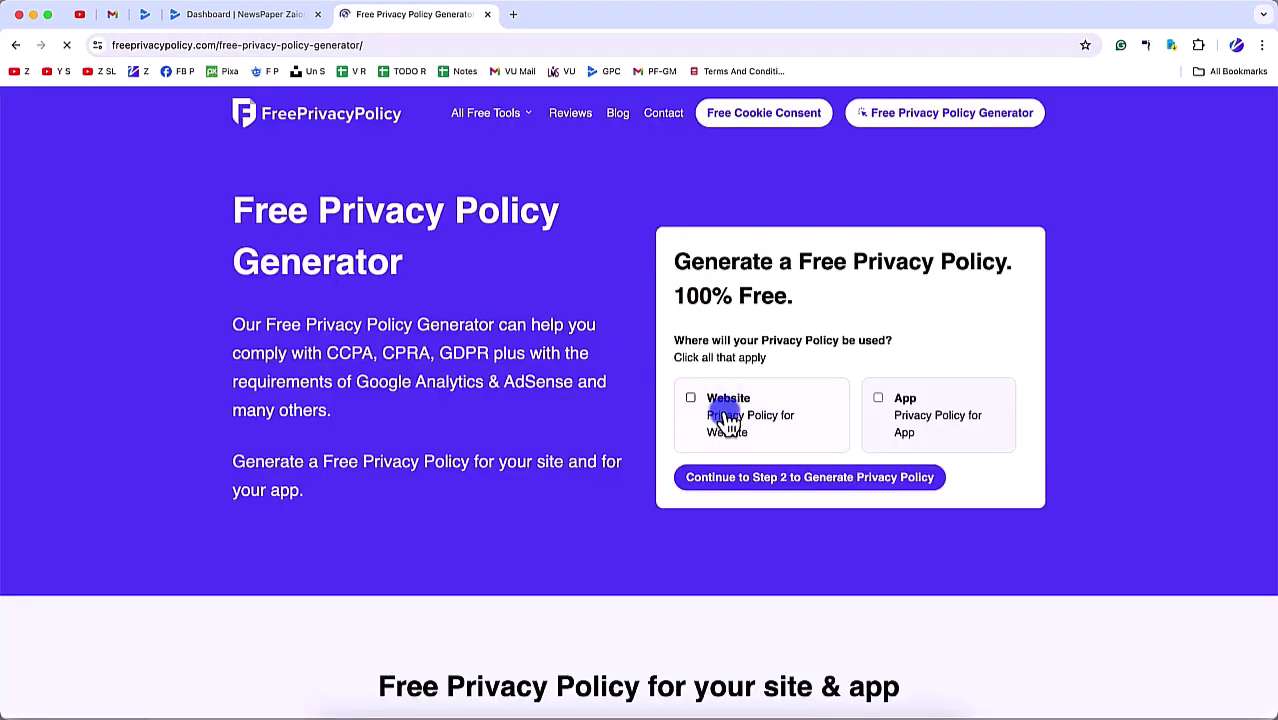
Step: Mark the privacy policy as being for an App and continue to step 2 of the generator
left_click(884, 408)
left_click(826, 482)
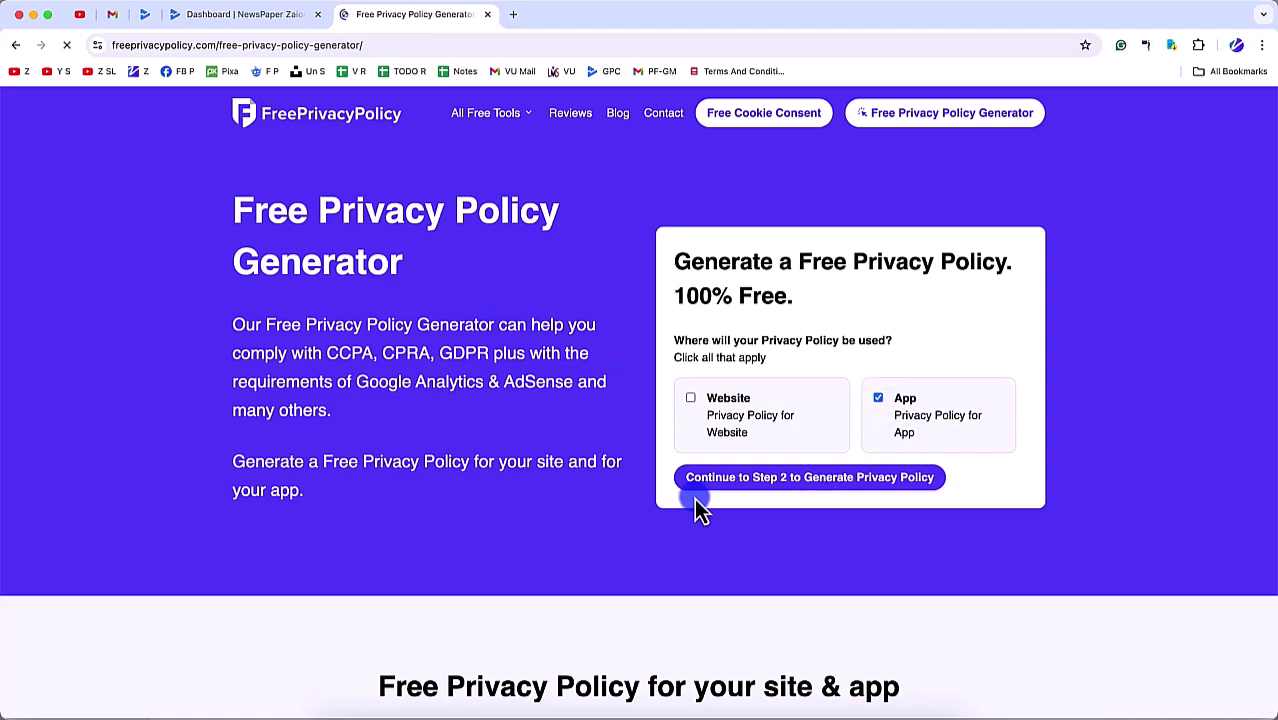
scroll(800, 600, "down", 10)
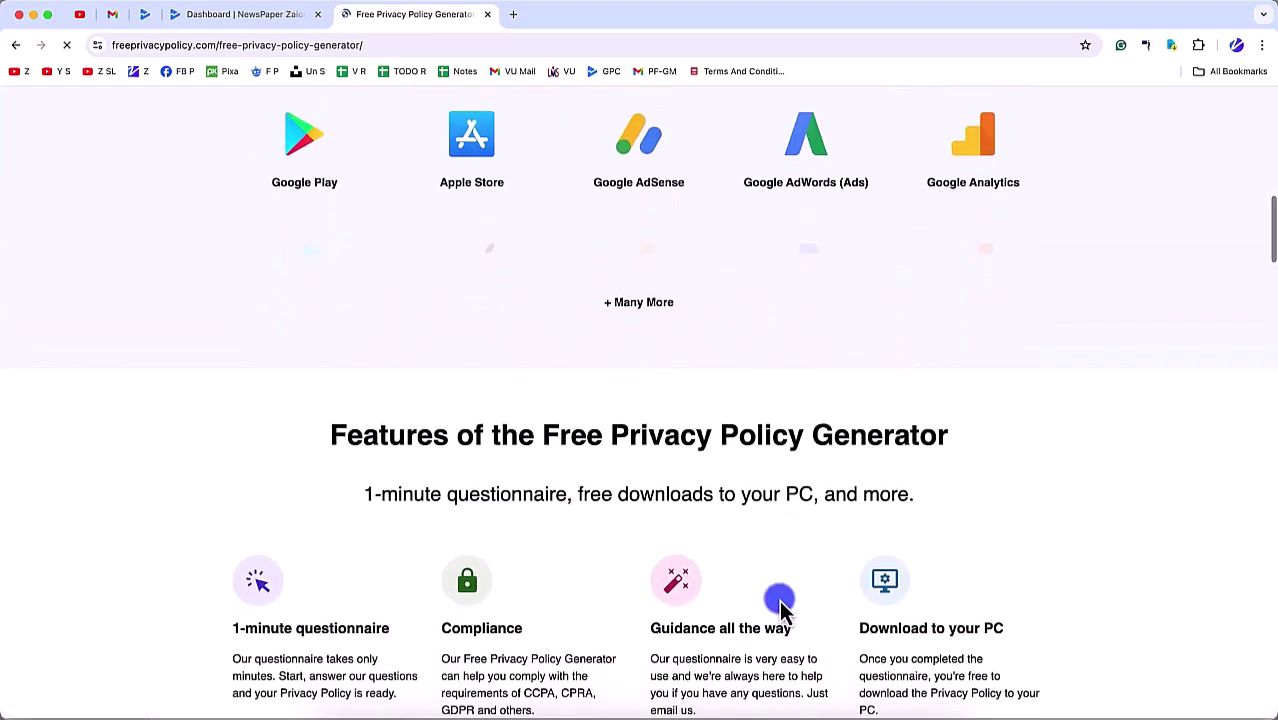
scroll(779, 600, "up", 15)
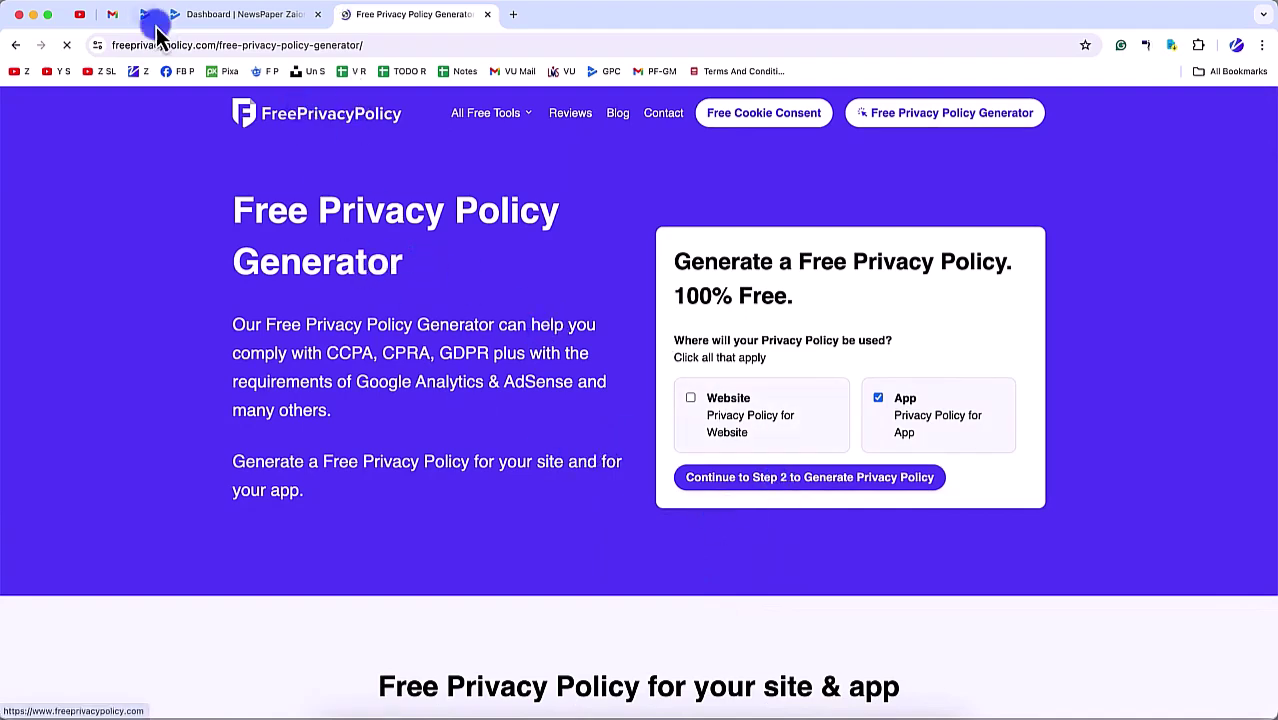
left_click(801, 488)
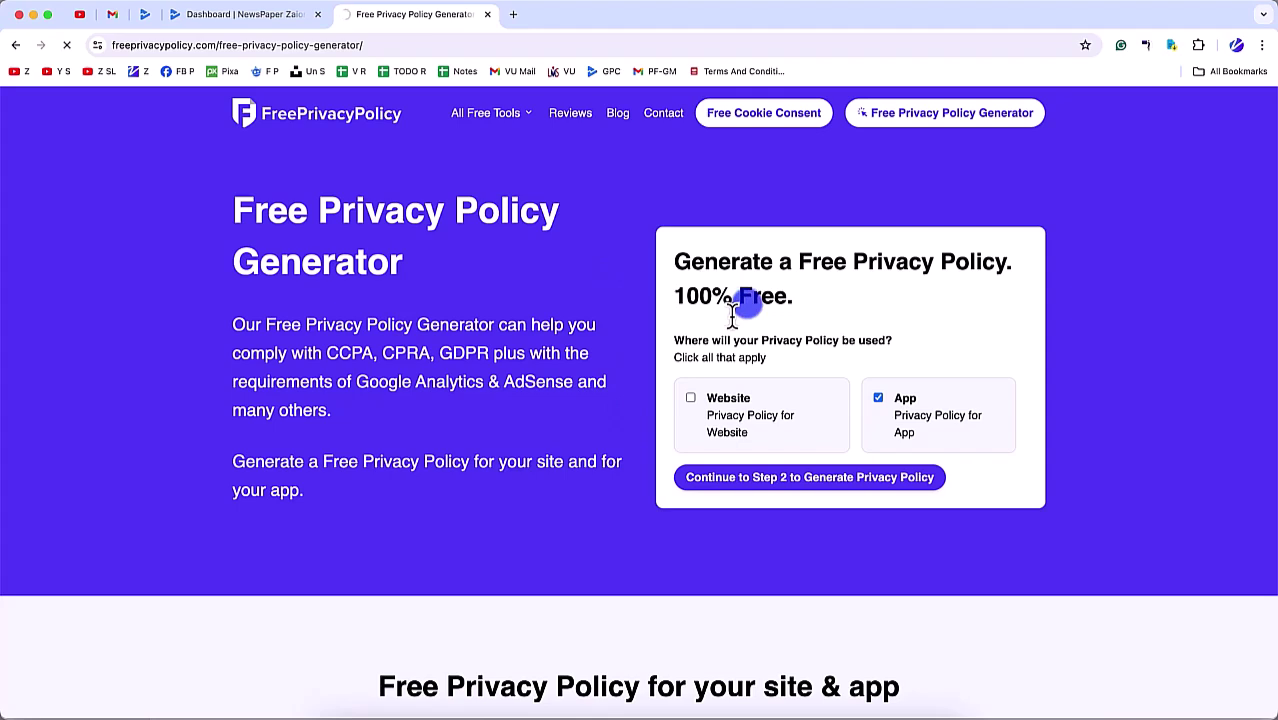
scroll(676, 428, "down", 10)
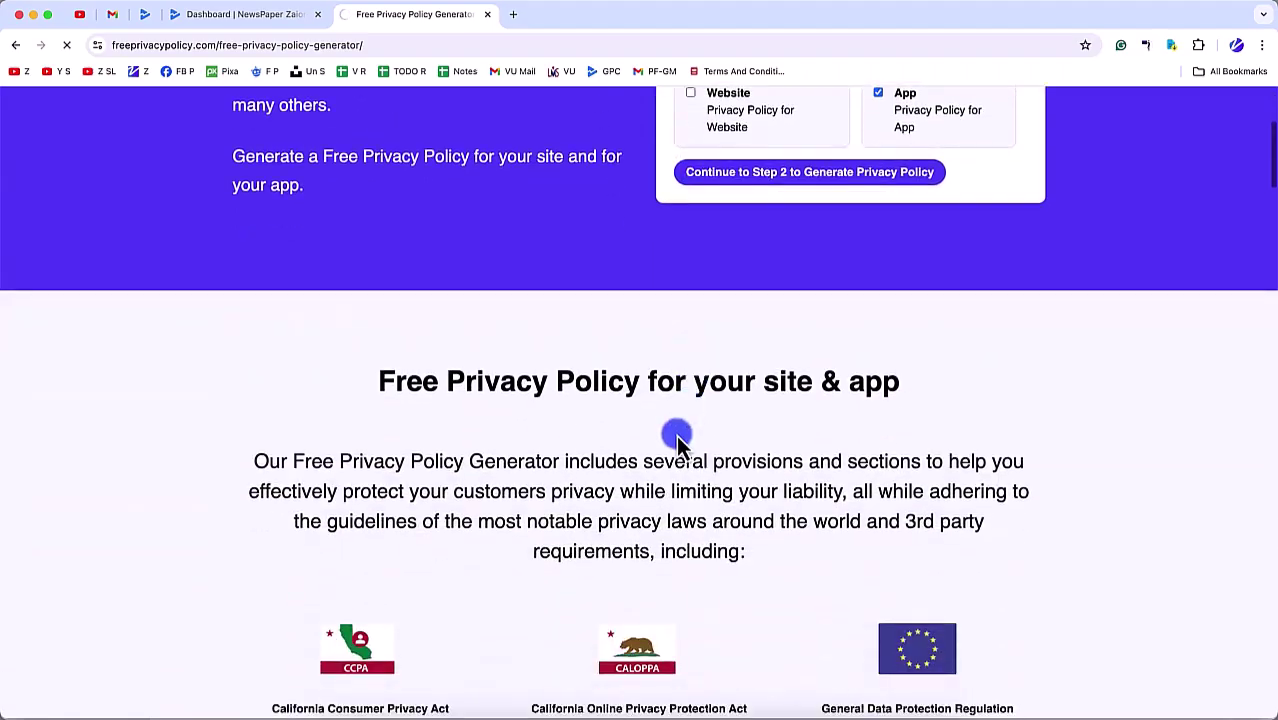
scroll(678, 445, "down", 20)
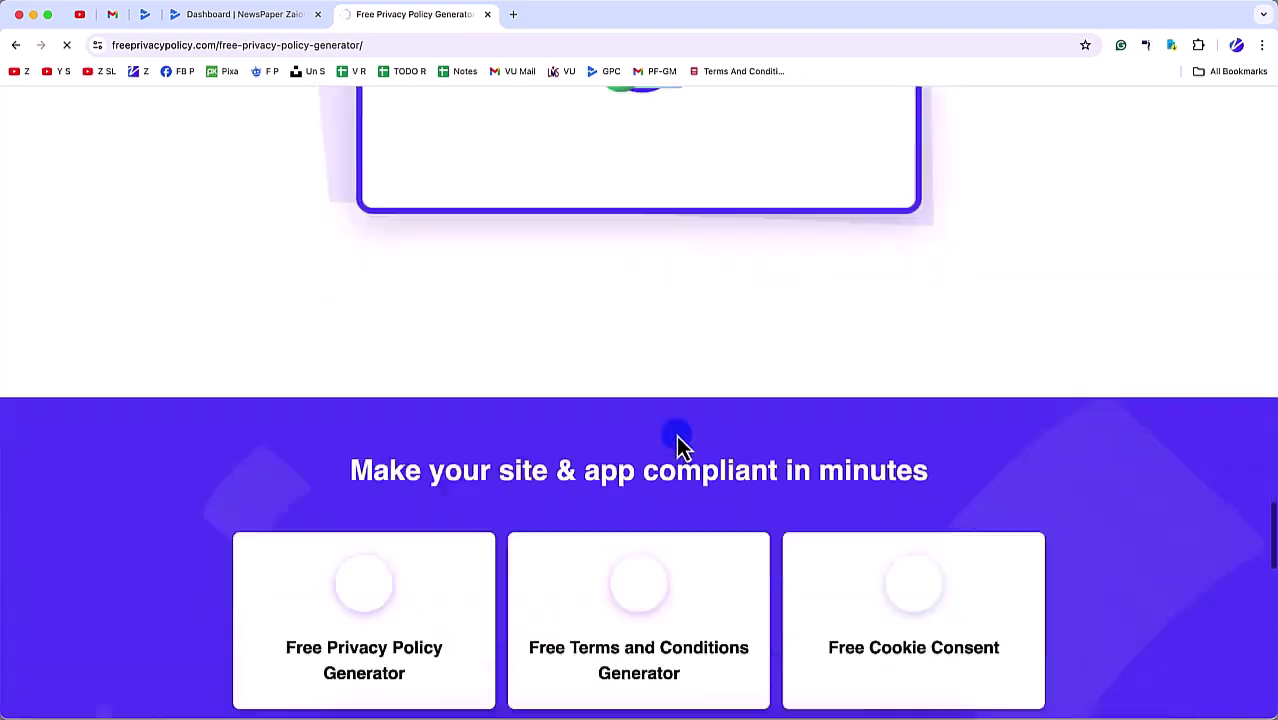
scroll(676, 444, "up", 20)
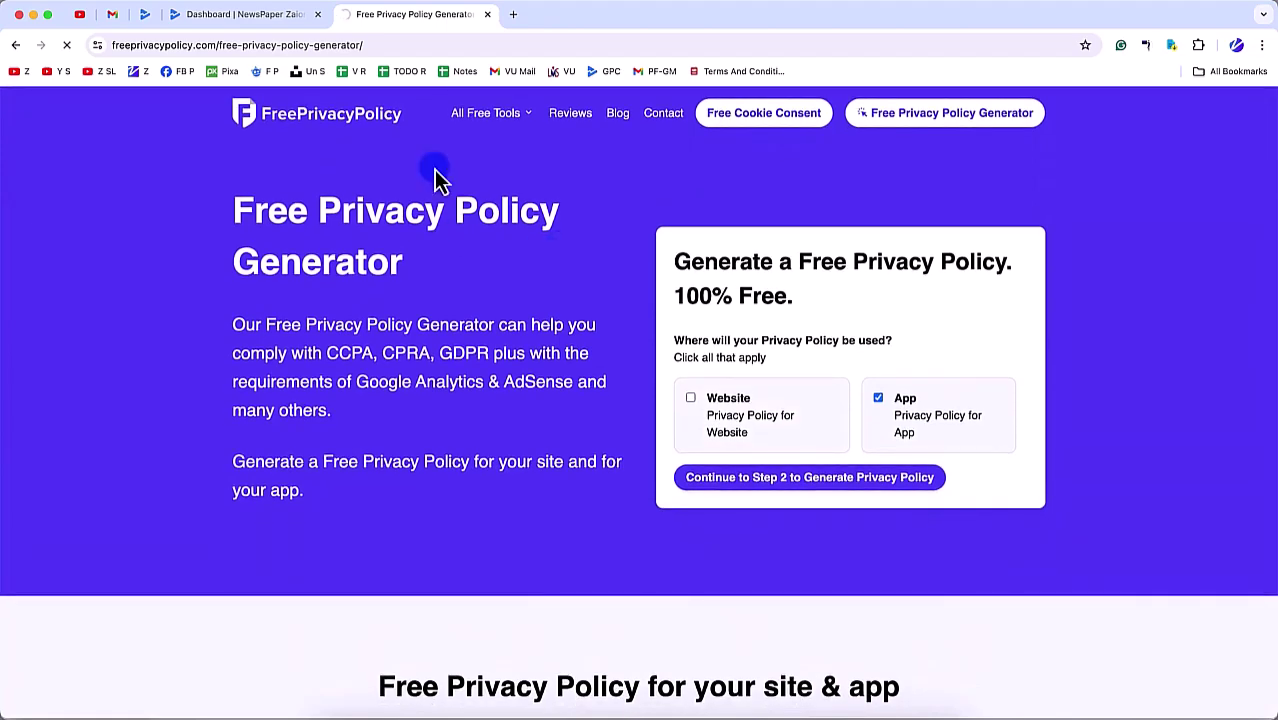
left_click(510, 15)
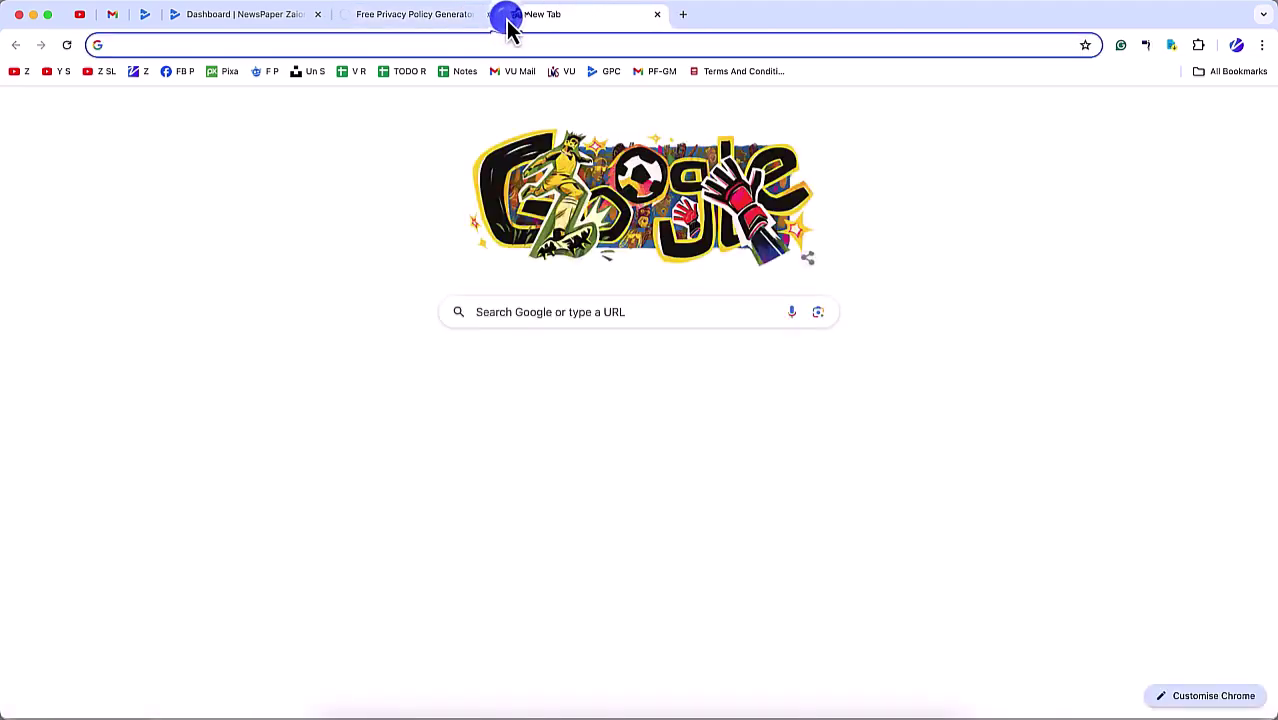
Step: Search for free privacy policy generators and open the 100% Free Privacy Policy Generator result
type("fre")
key("Return")
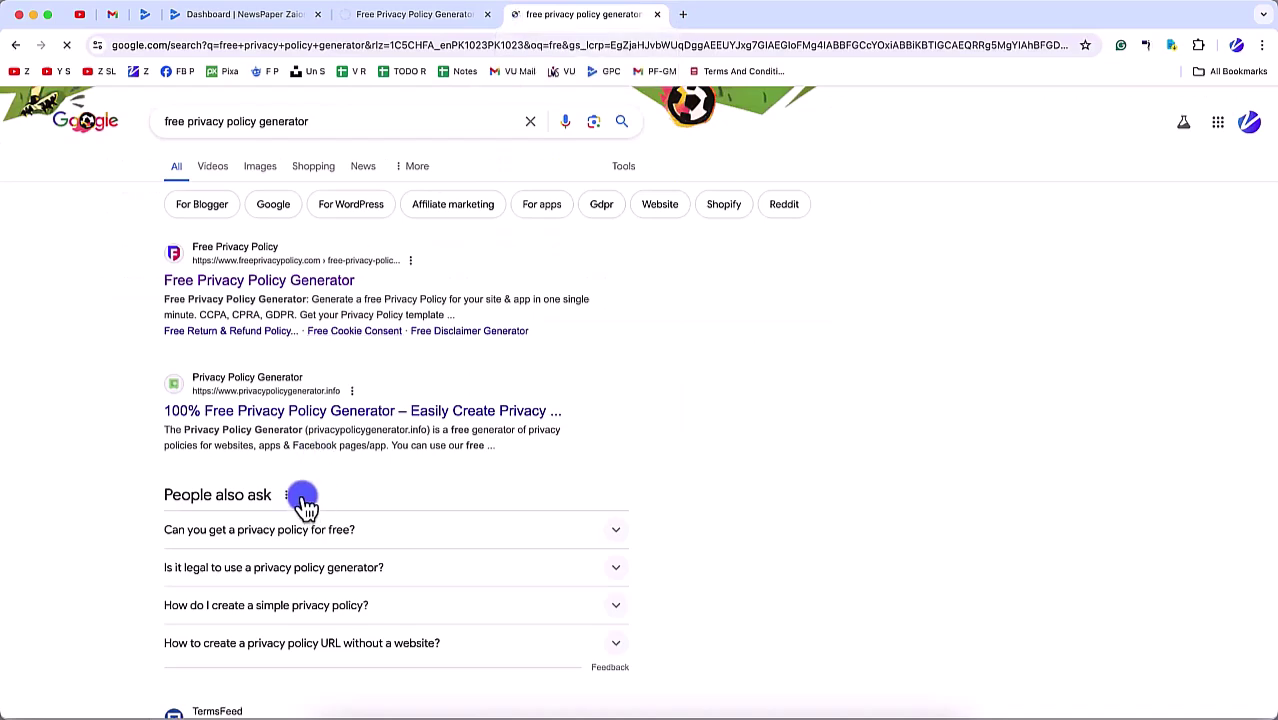
left_click(302, 411, "super")
scroll(340, 520, "down", 5)
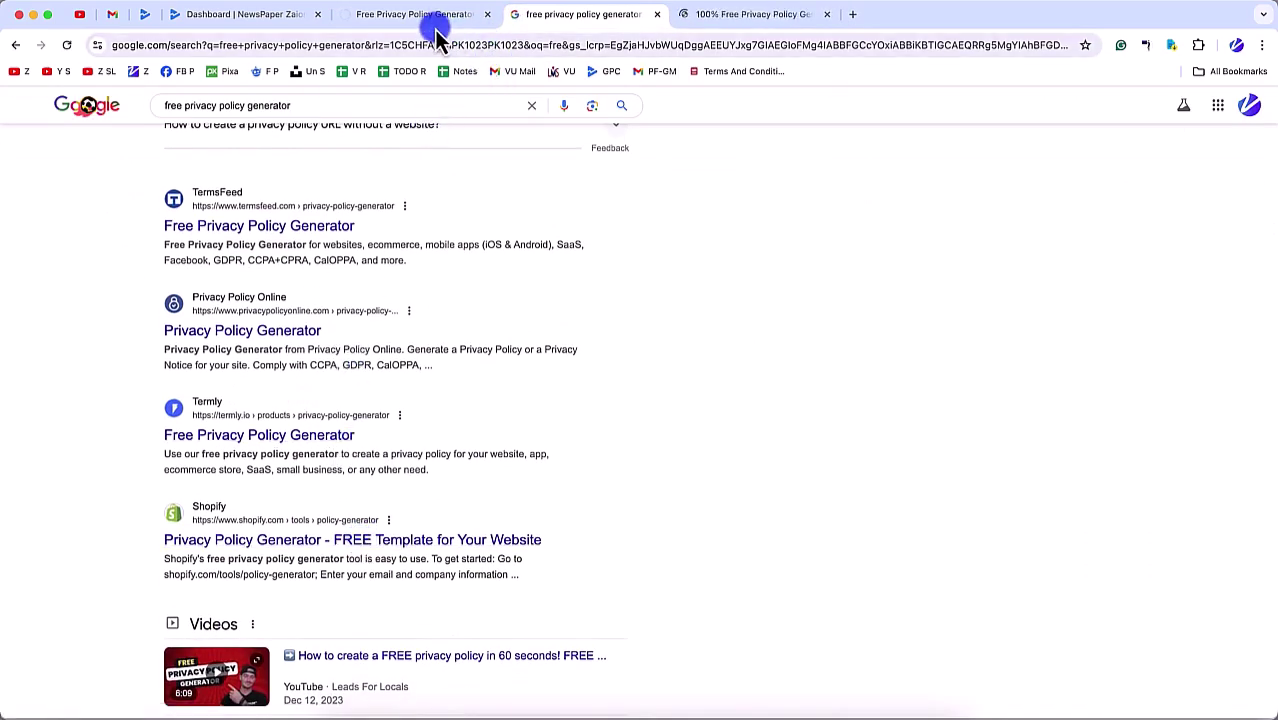
left_click(718, 16)
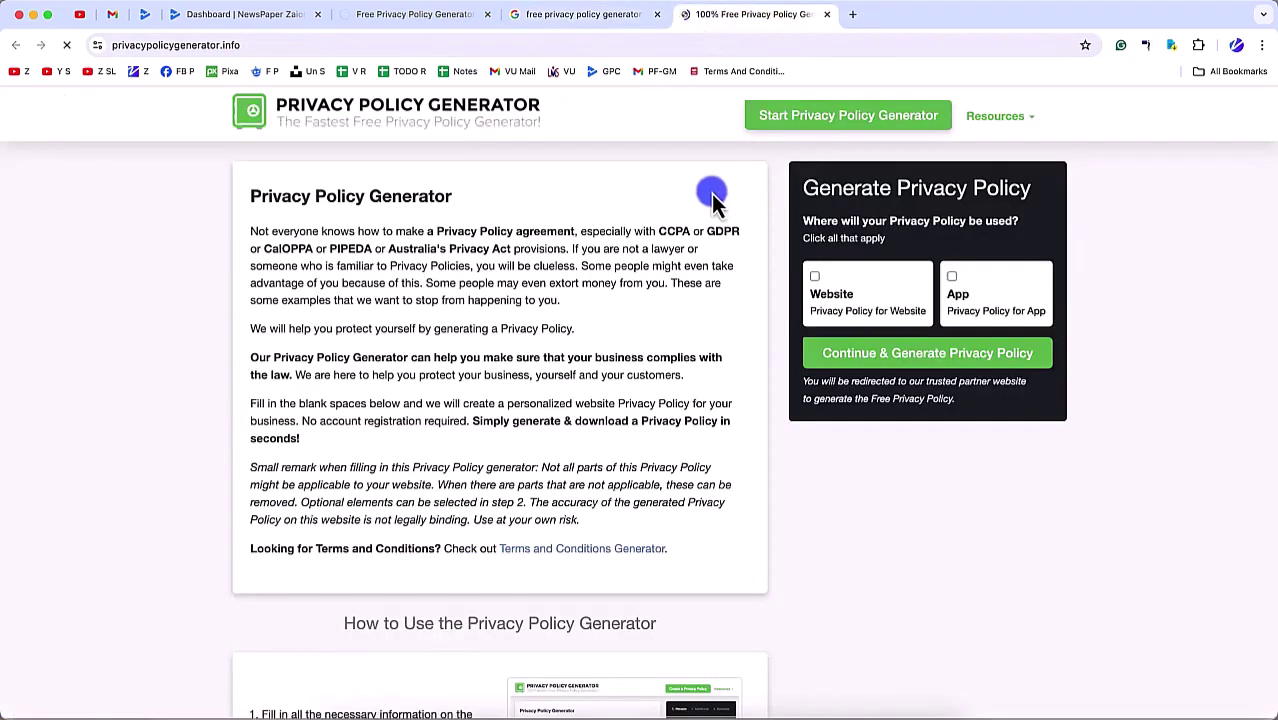
Step: Choose App as the policy type and continue to generate the privacy policy
left_click(968, 290)
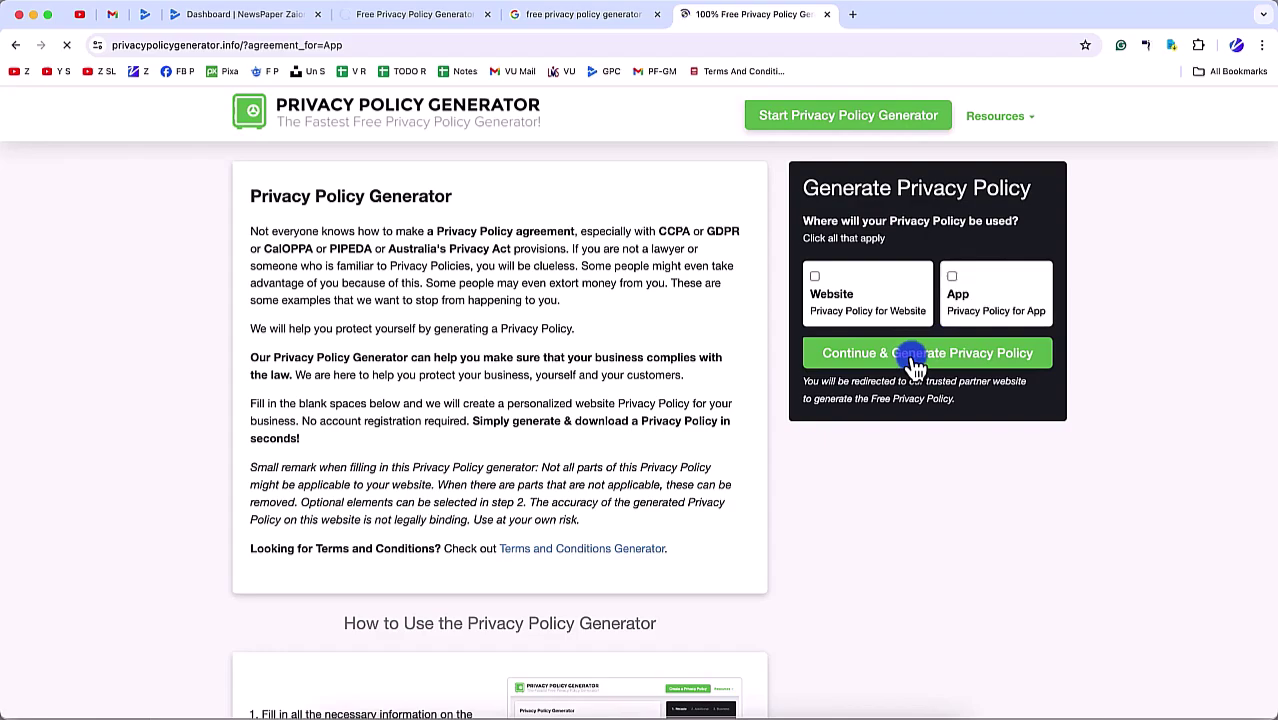
scroll(840, 502, "down", 4)
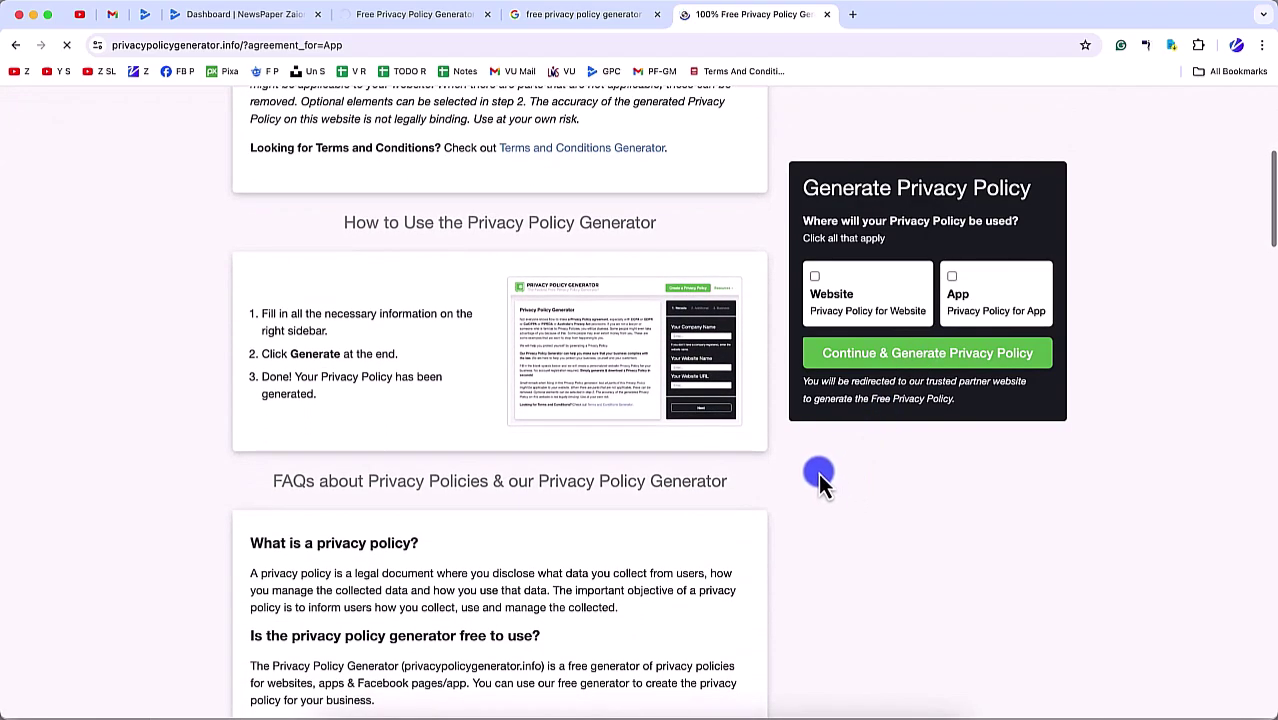
scroll(818, 473, "up", 4)
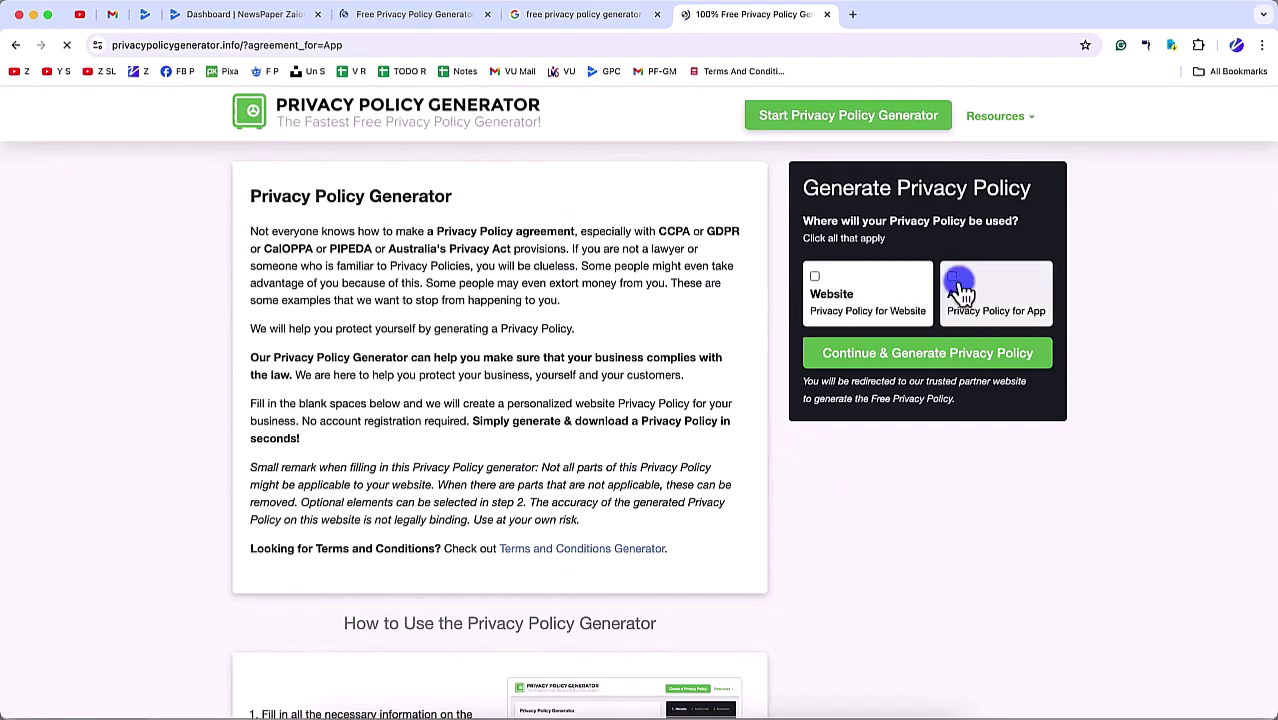
left_click(954, 280)
left_click(922, 356)
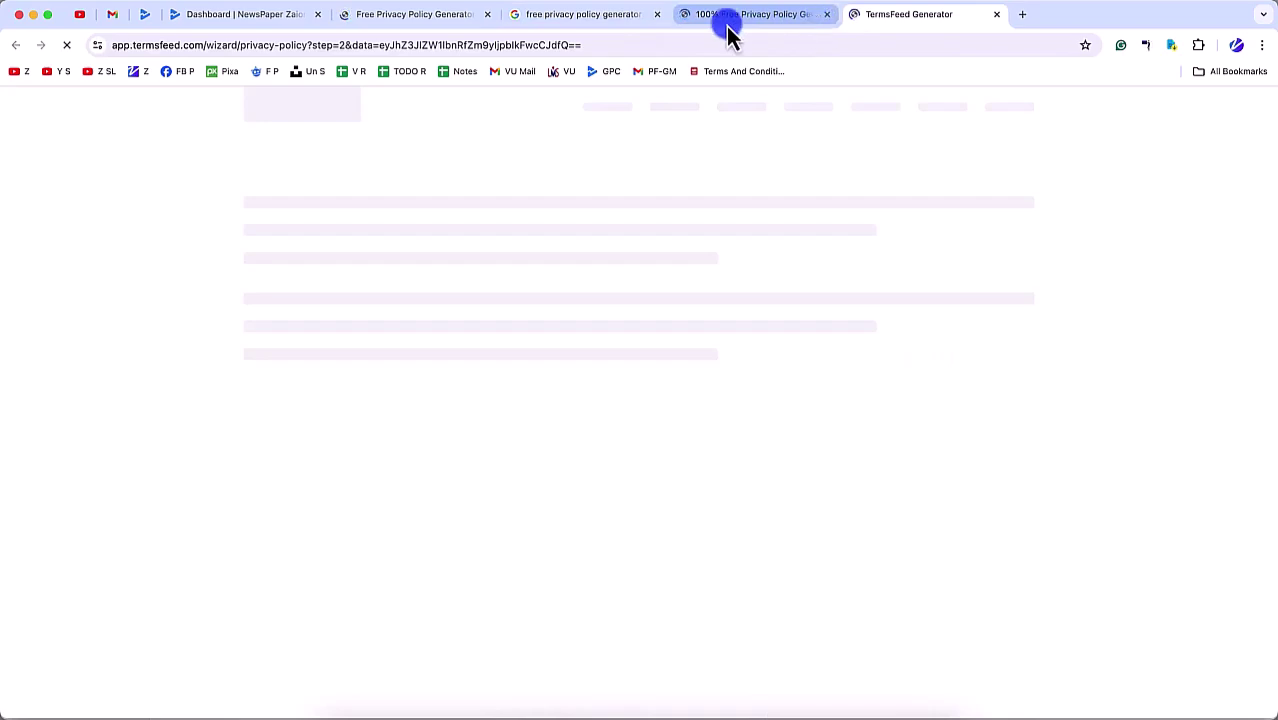
Step: Check the open tabs and close the Google search results tab
left_click(394, 16)
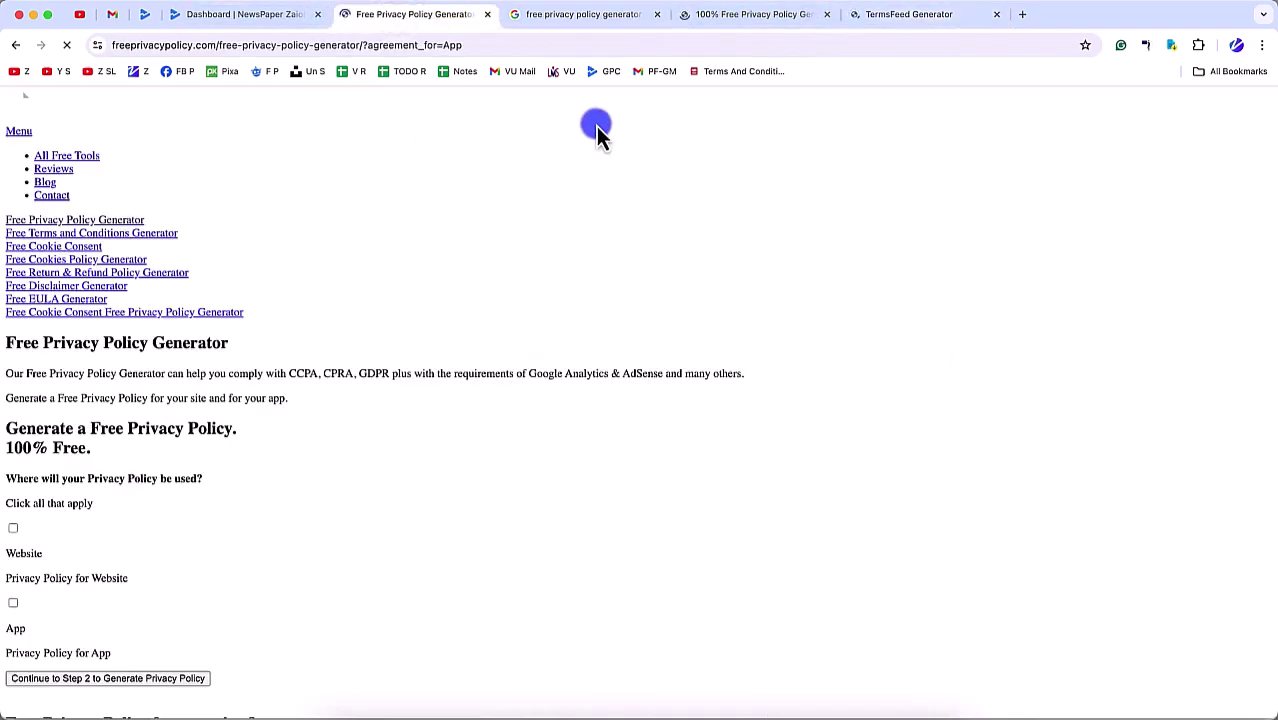
left_click(932, 18)
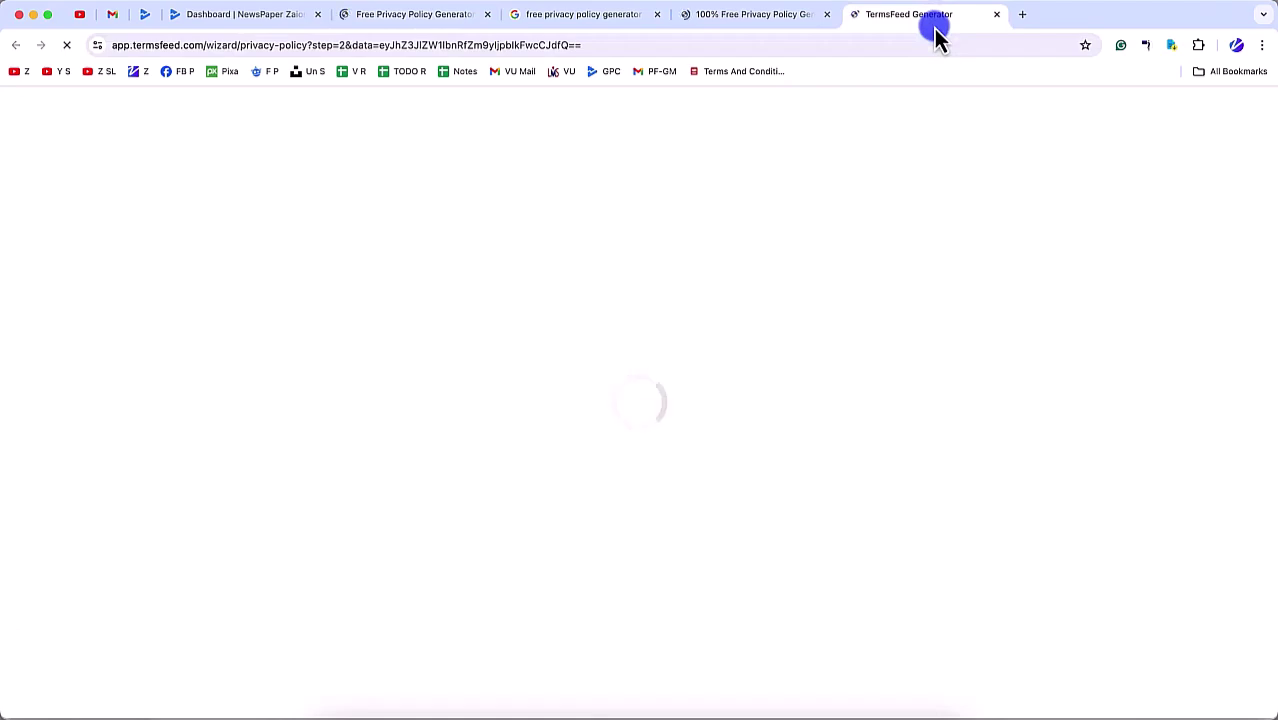
left_click(548, 16)
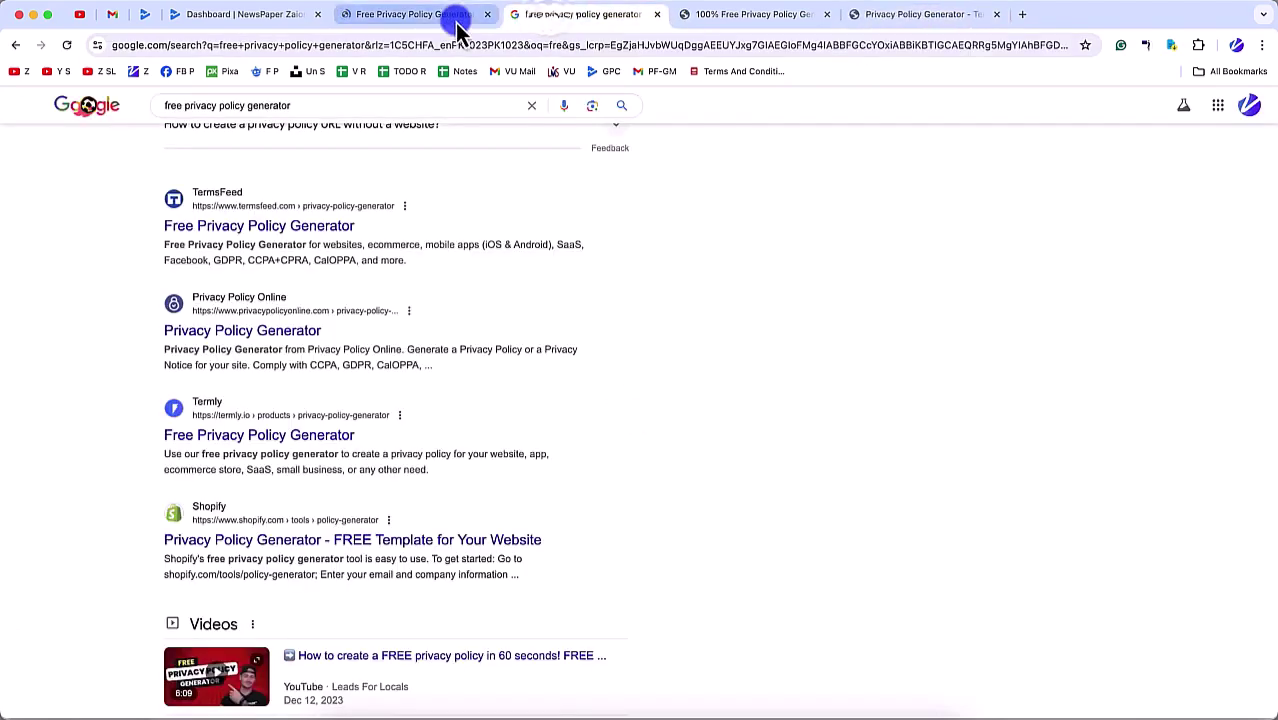
key("super+w")
key("super+w")
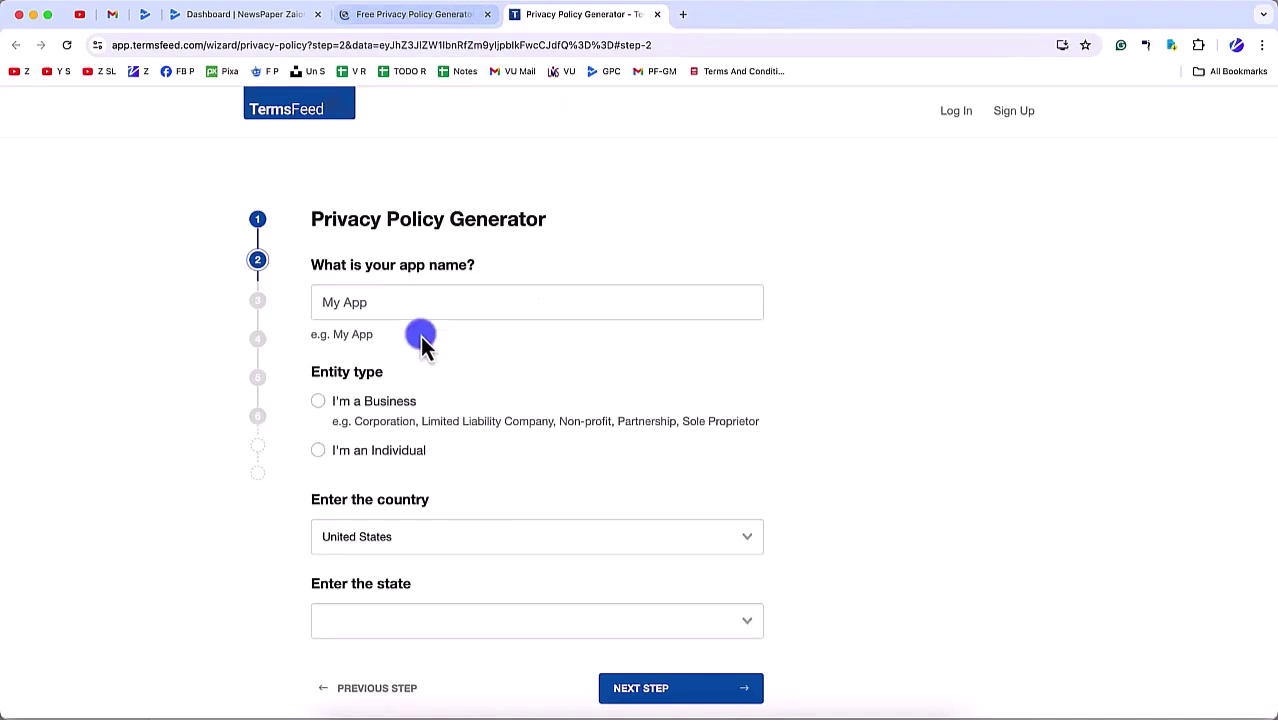
Step: Name the app NewsPaper, run by an individual in Pakistan, and continue
left_click(375, 302)
type("New")
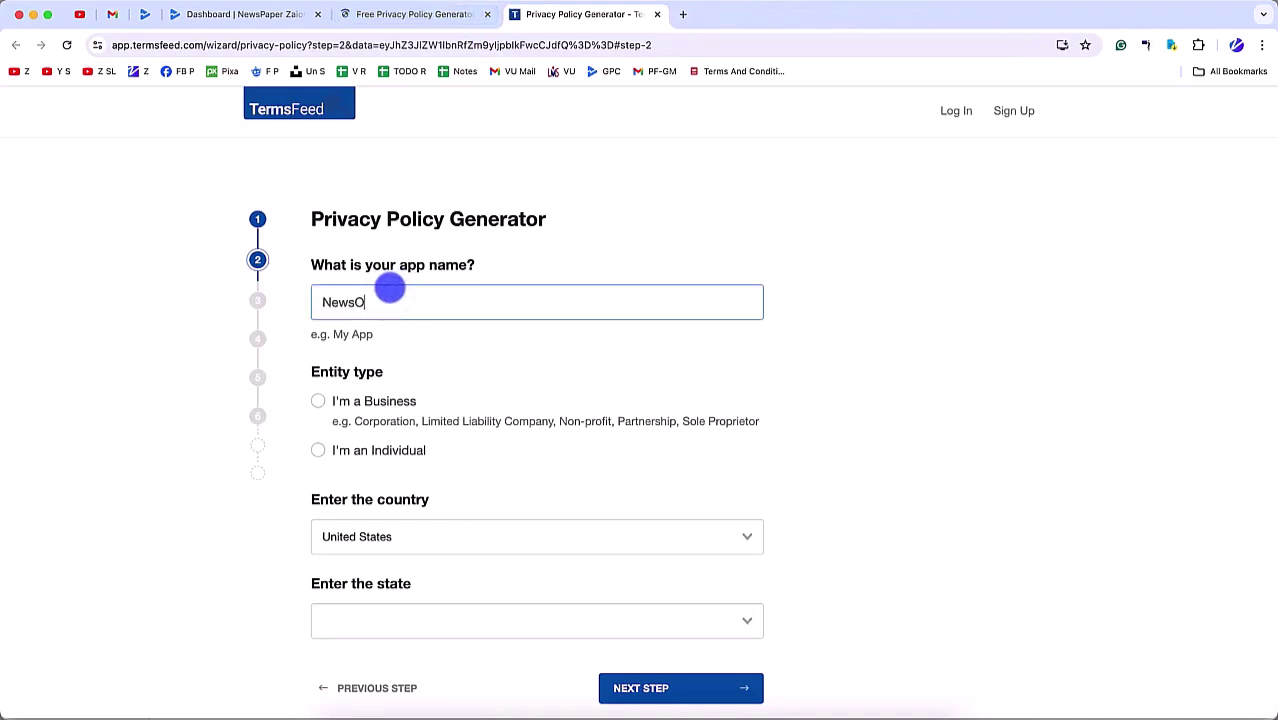
type("sPaper")
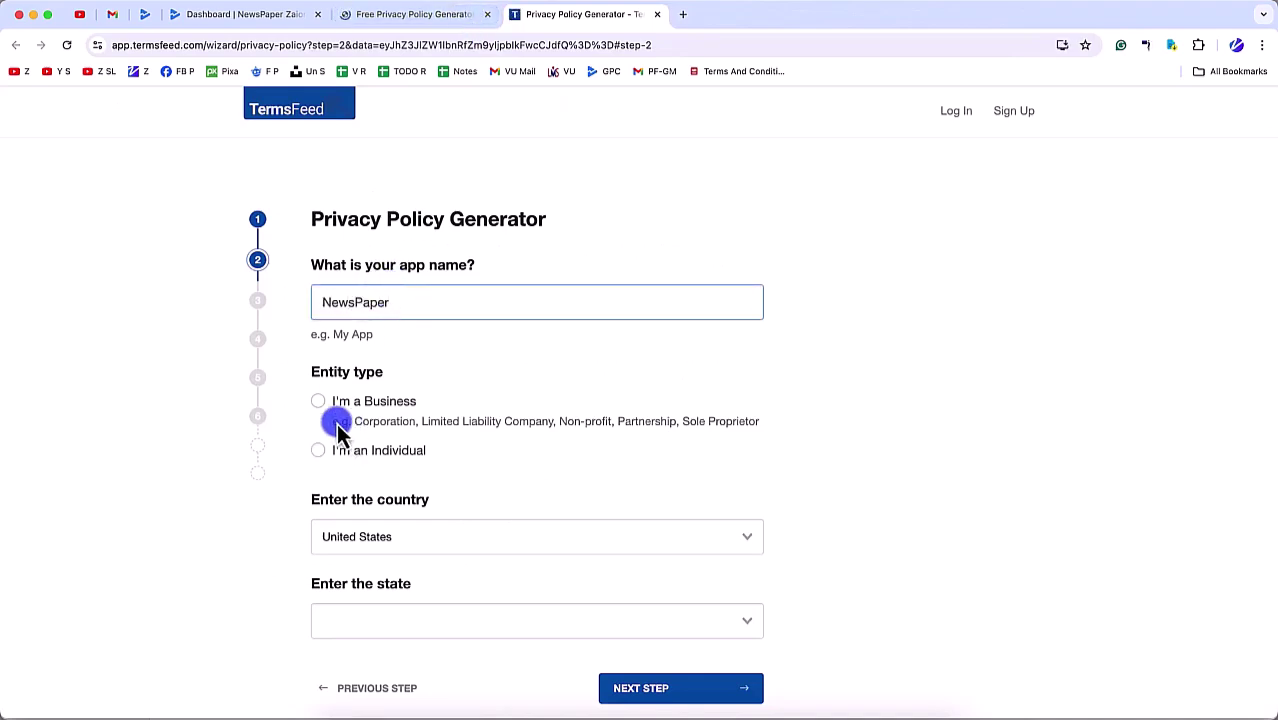
left_click(320, 450)
scroll(329, 510, "down", 3)
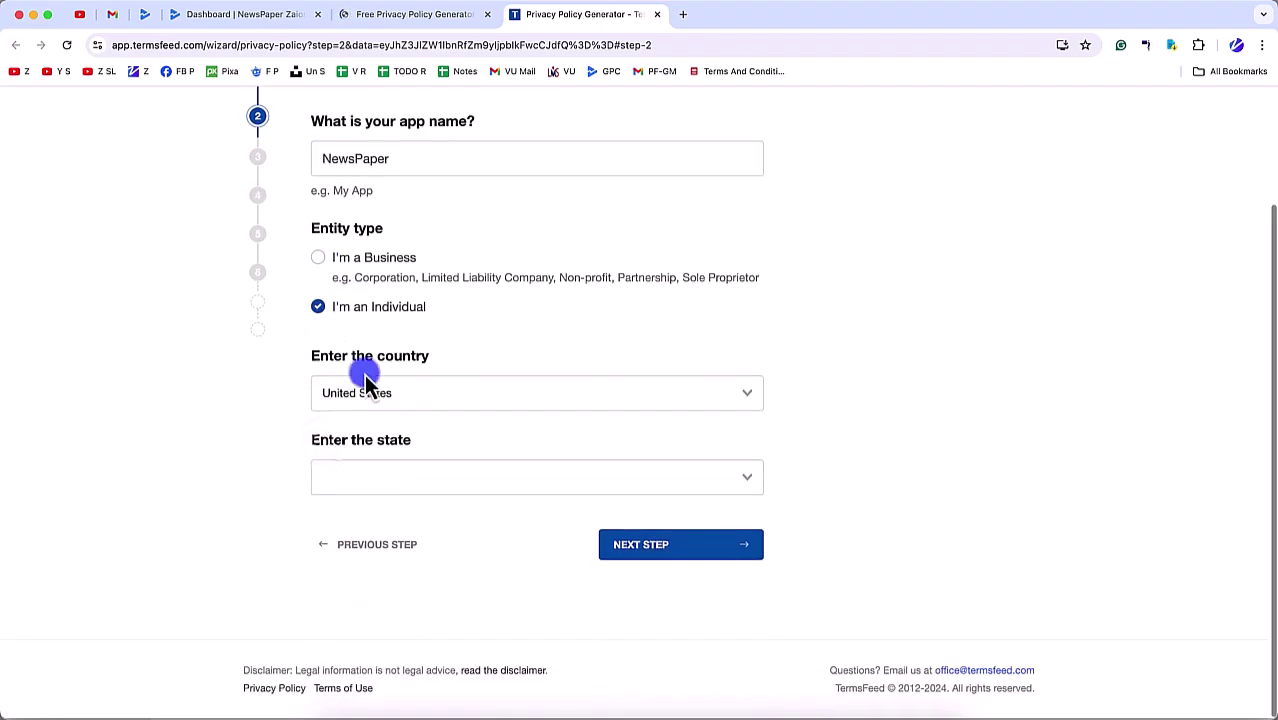
left_click(358, 400)
type("pakis")
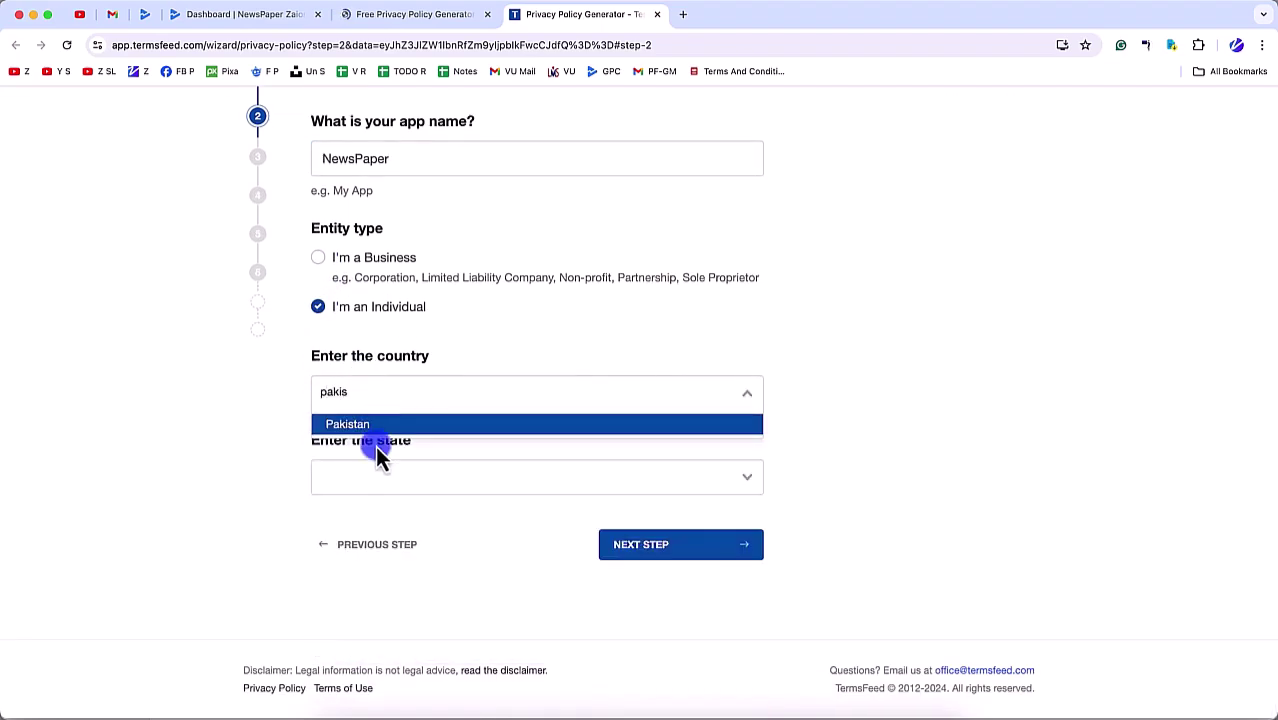
left_click(374, 432)
left_click(706, 548)
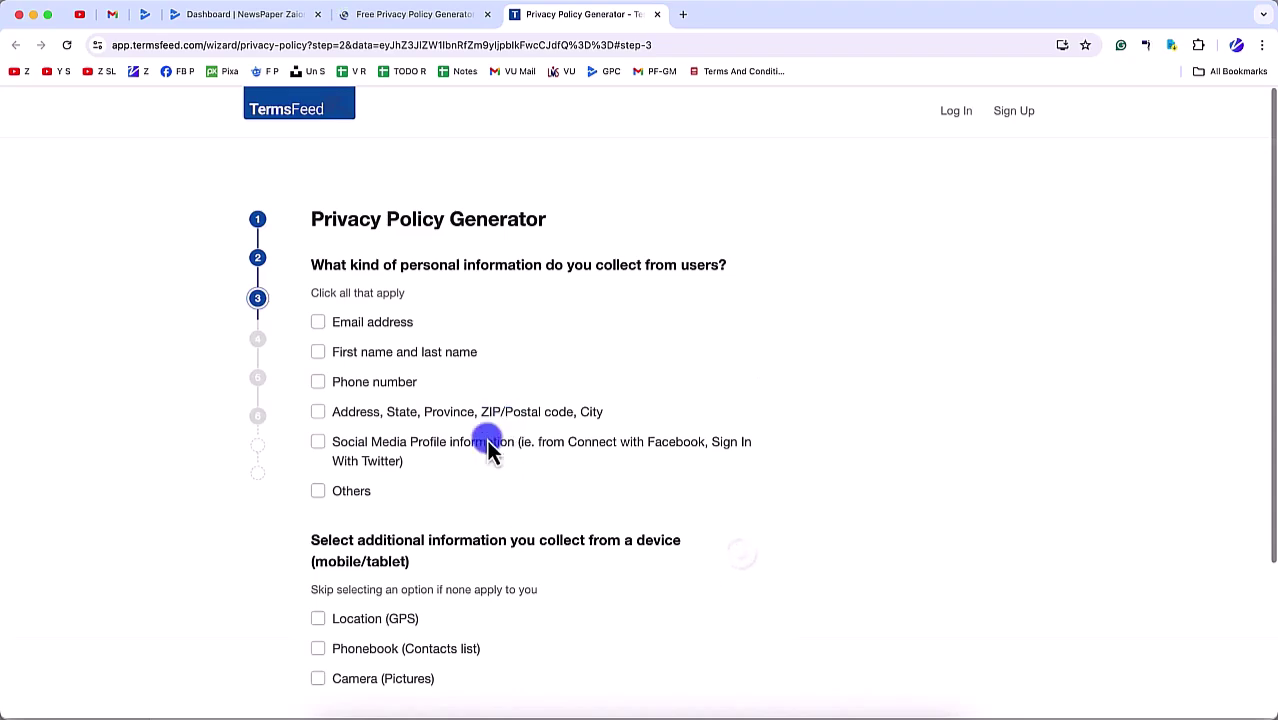
Step: Mark name, phone, address, social media and camera pictures as collected data, then continue
left_click(338, 355)
left_click(342, 381)
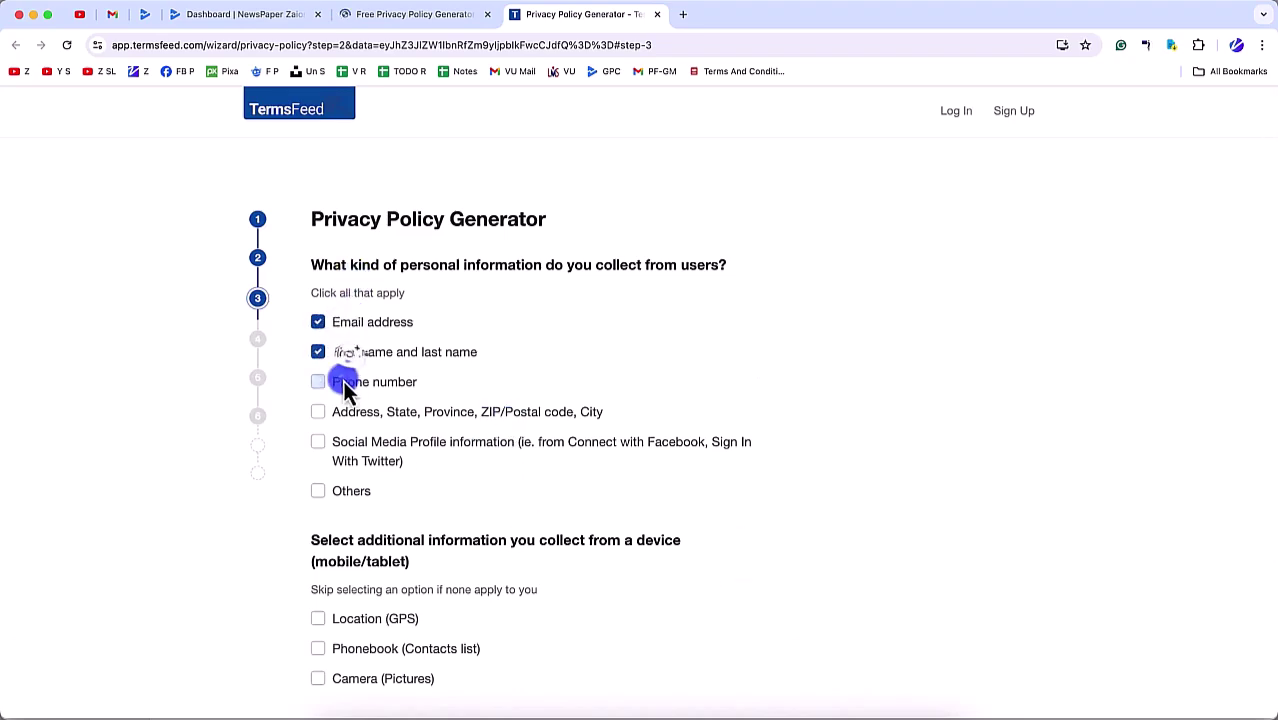
left_click(344, 450)
left_click(342, 490)
scroll(342, 520, "down", 4)
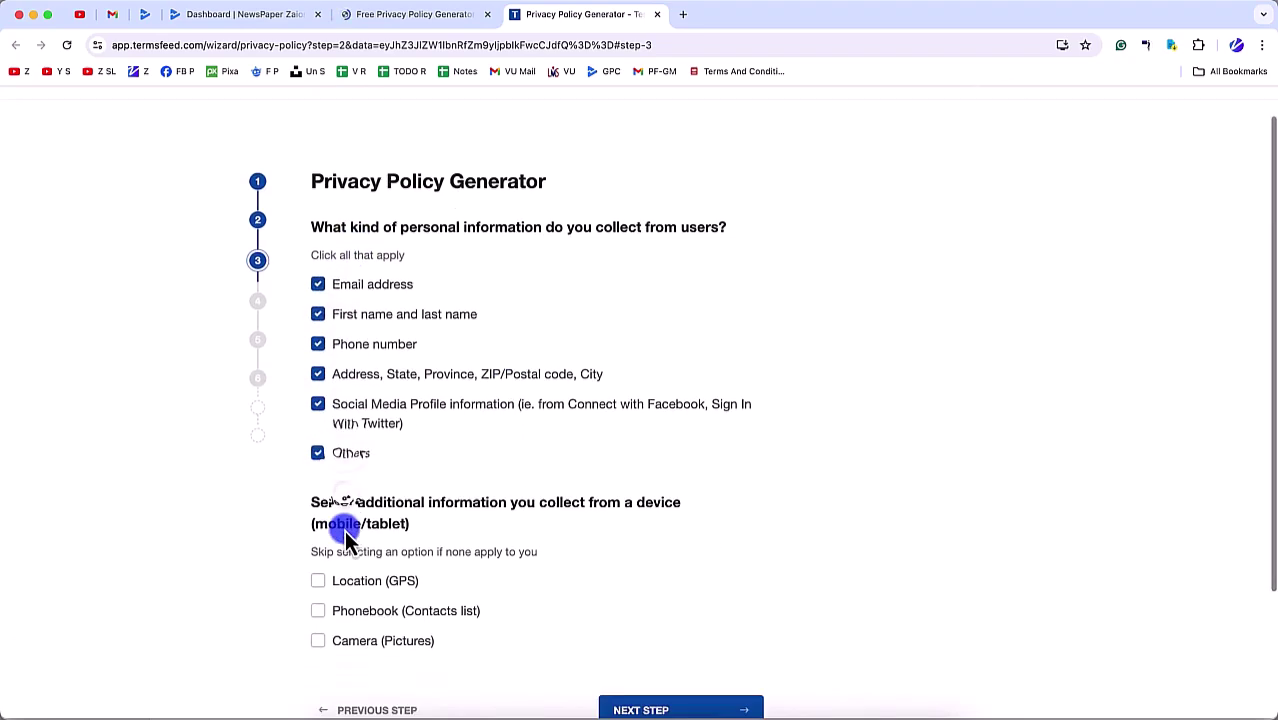
left_click(336, 288)
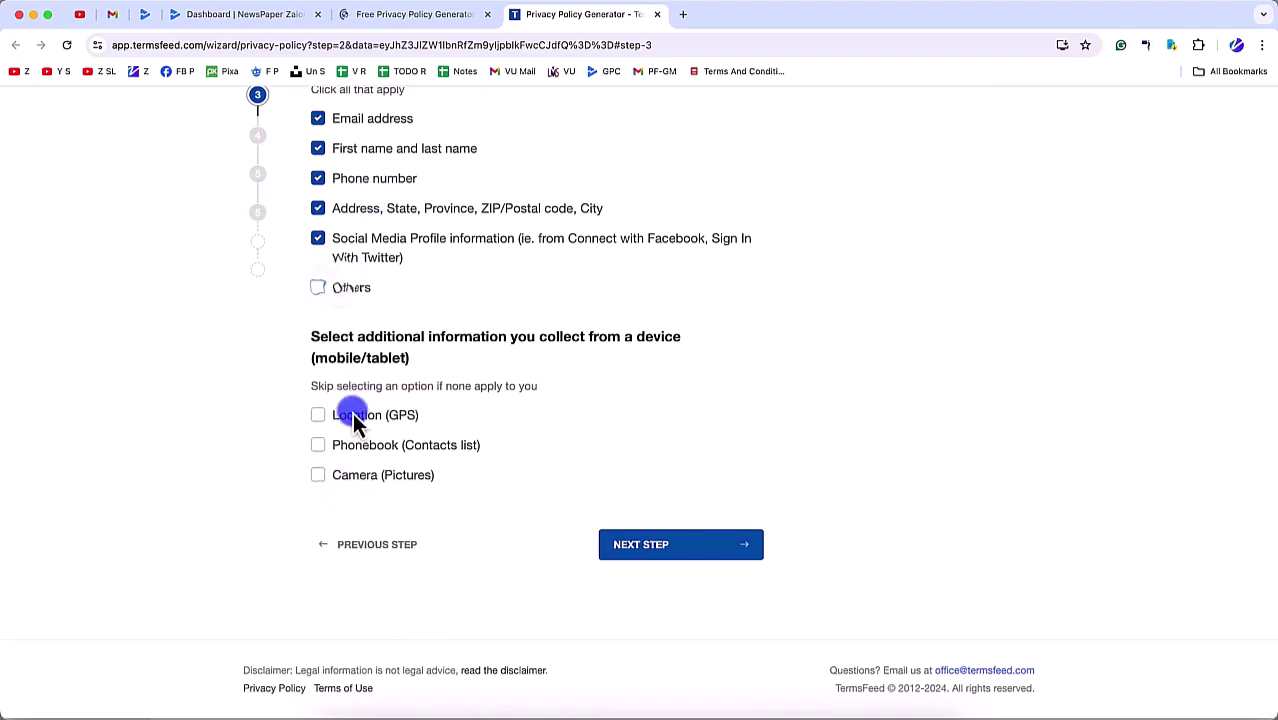
left_click(348, 474)
left_click(665, 548)
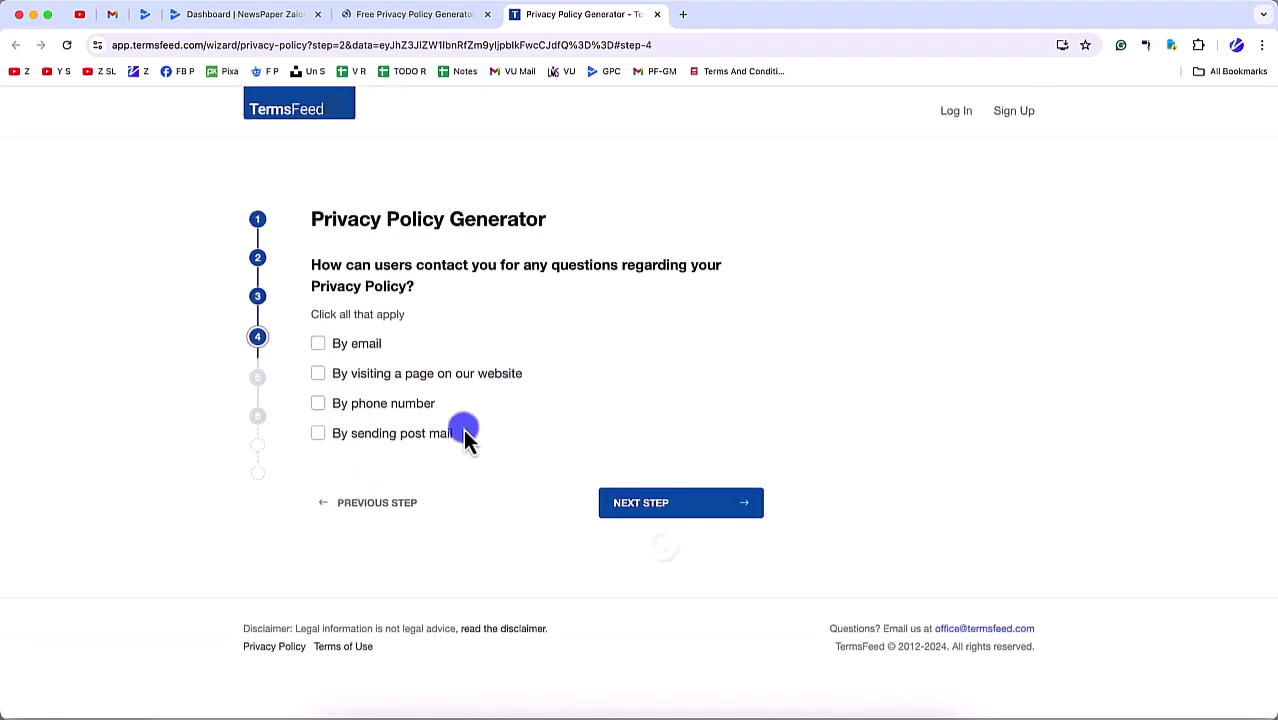
left_click(346, 345)
left_click(374, 438)
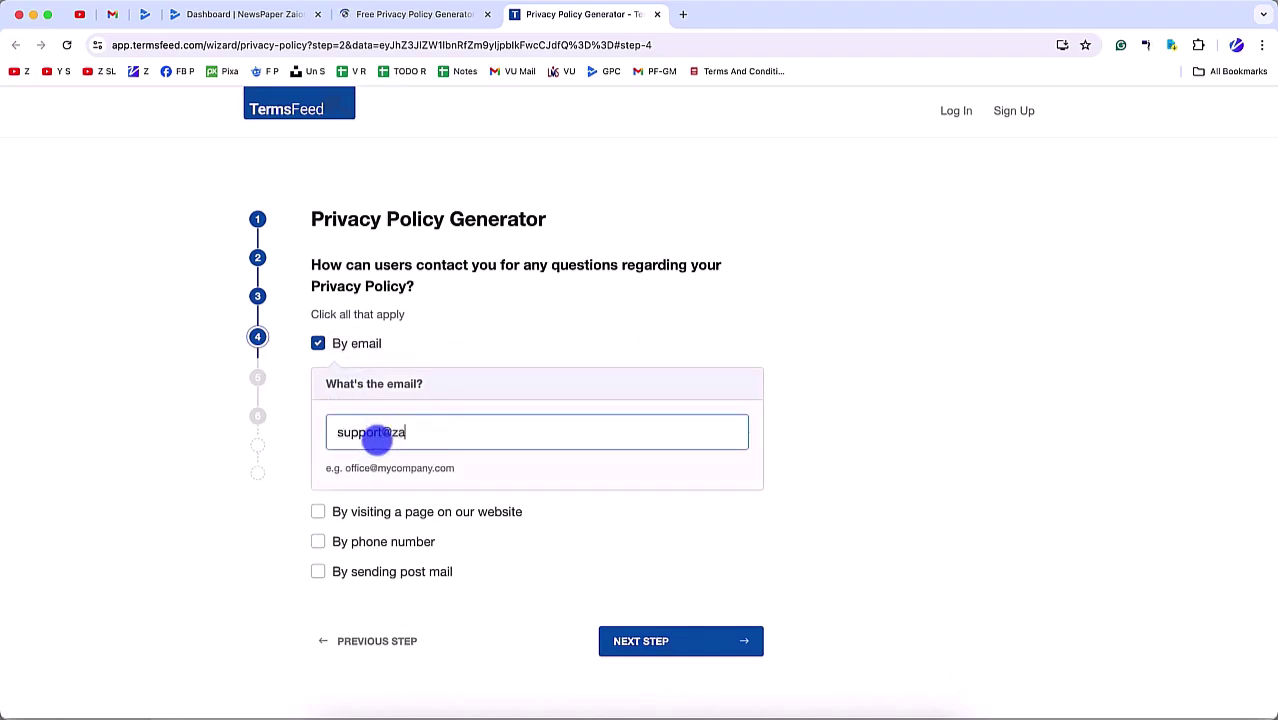
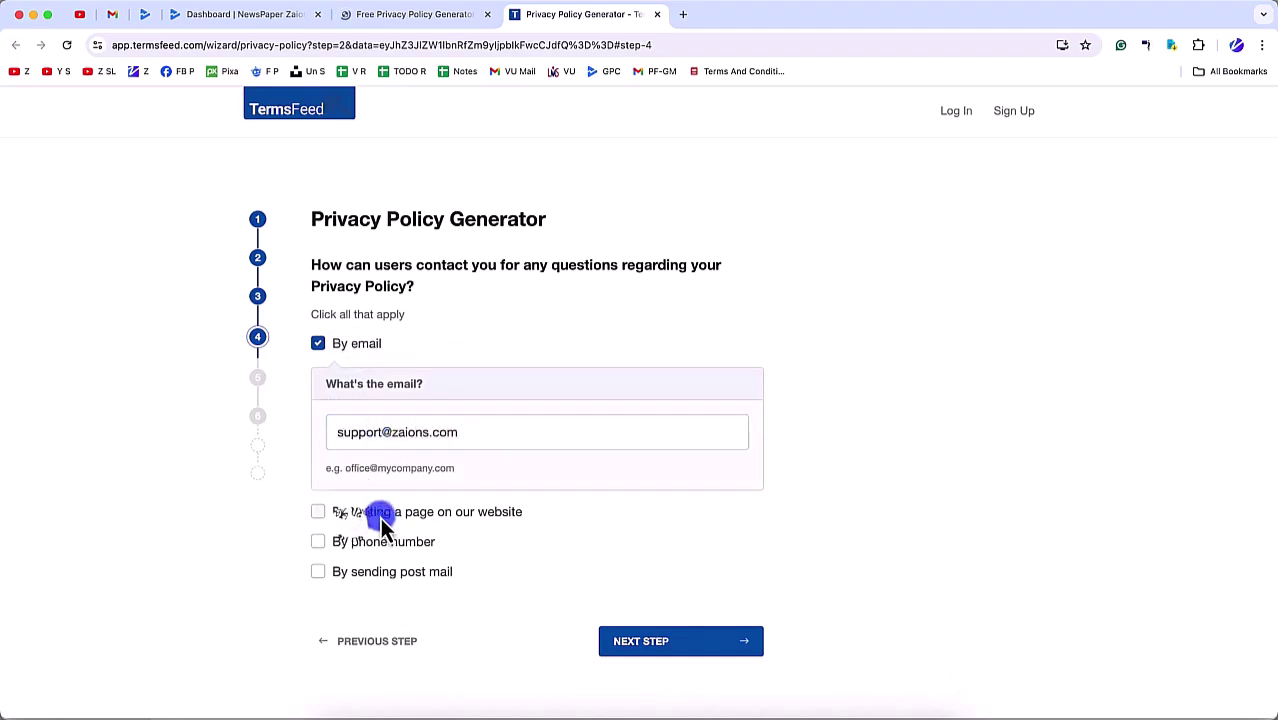
left_click(340, 513)
left_click(363, 600)
type("https://zaions.co")
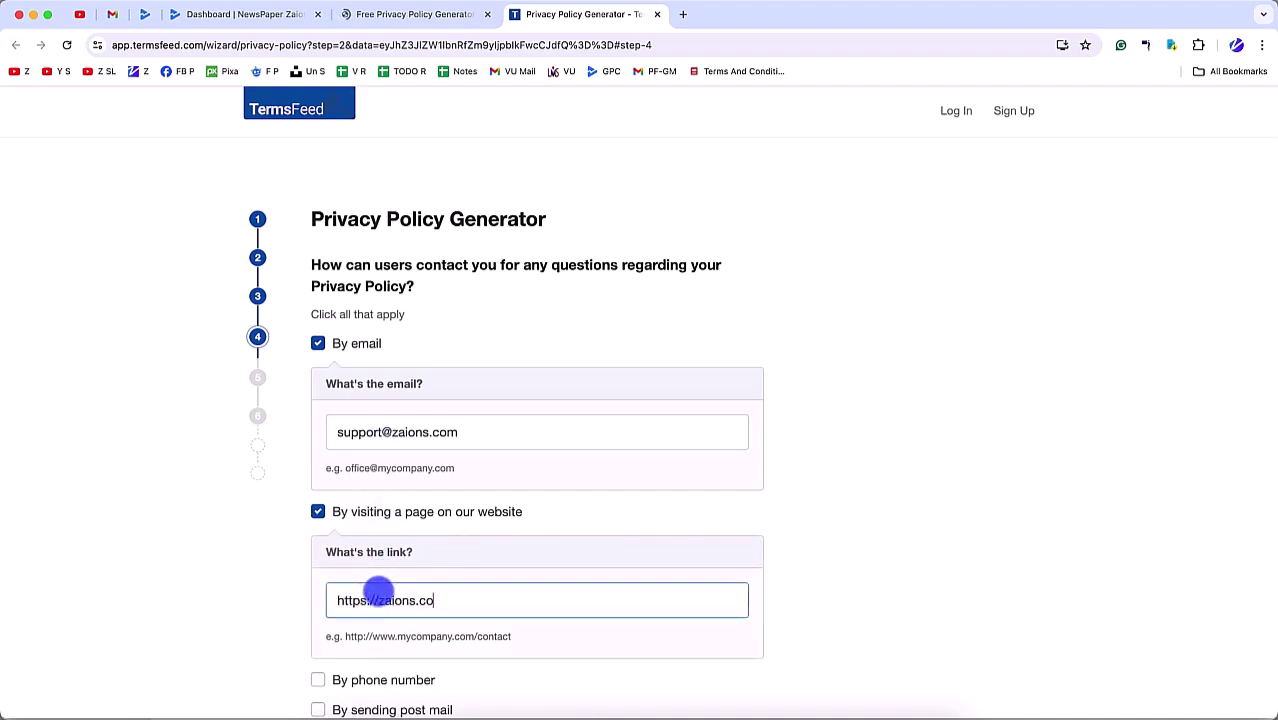
type("m")
Step: Add phone and postal mail contact details, then advance to the next wizard step
scroll(375, 650, "down", 3)
left_click(365, 442)
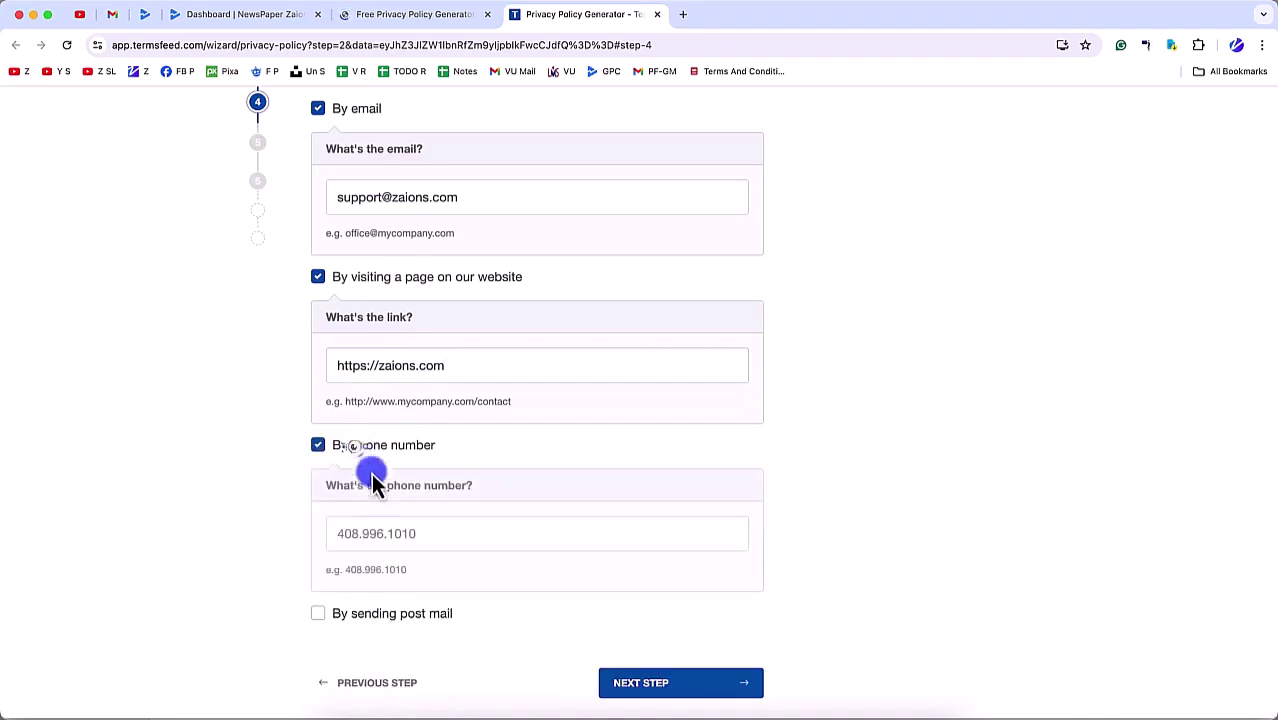
left_click(345, 535)
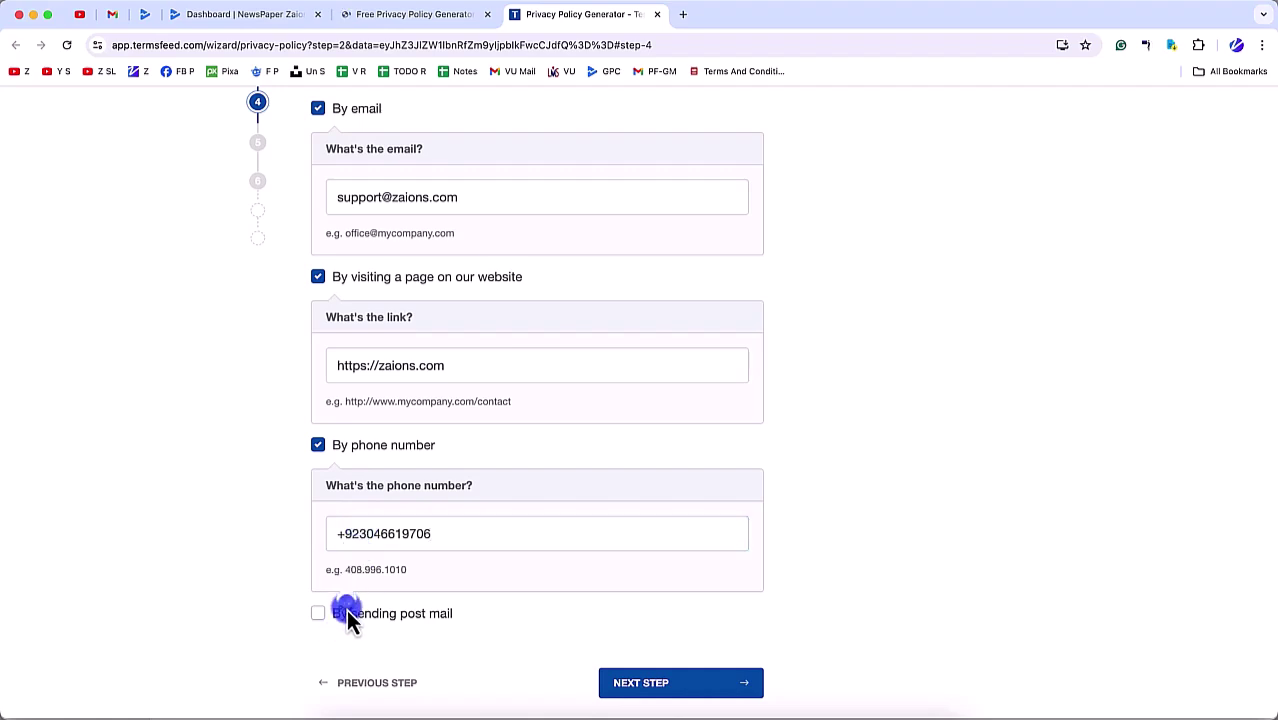
left_click(346, 612)
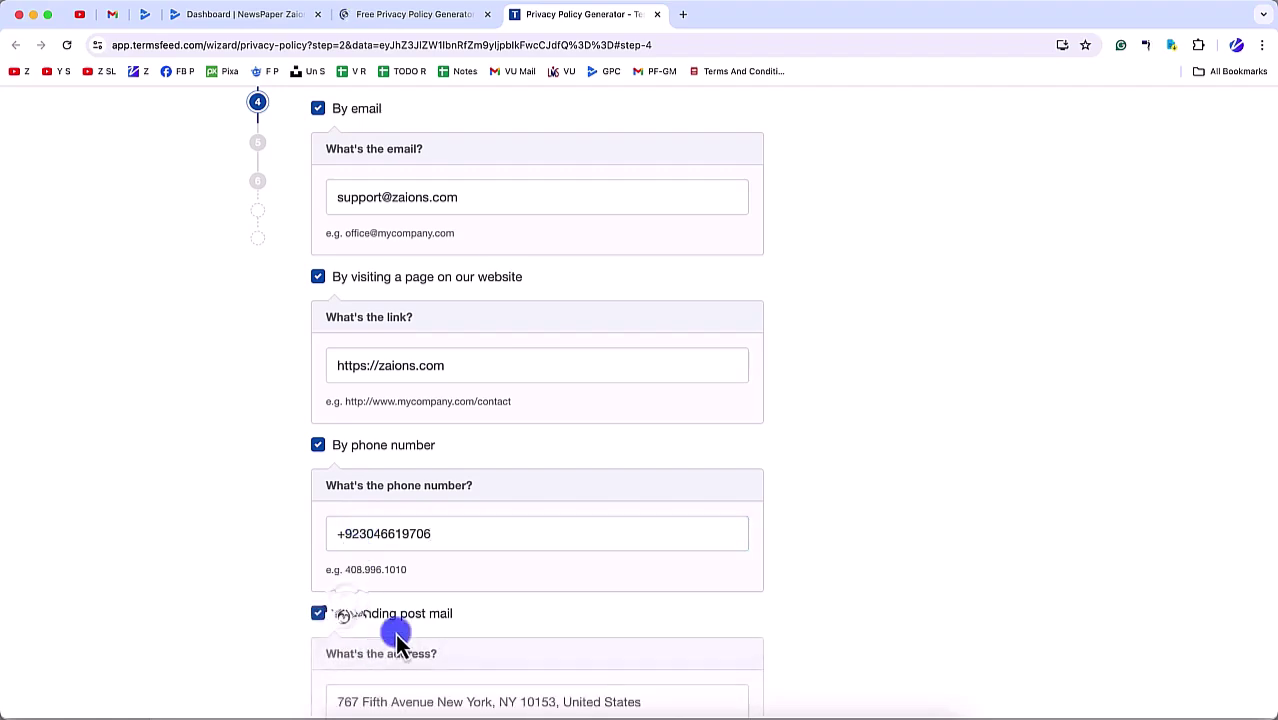
scroll(370, 670, "down", 1)
scroll(375, 680, "down", 5)
scroll(408, 451, "up", 7)
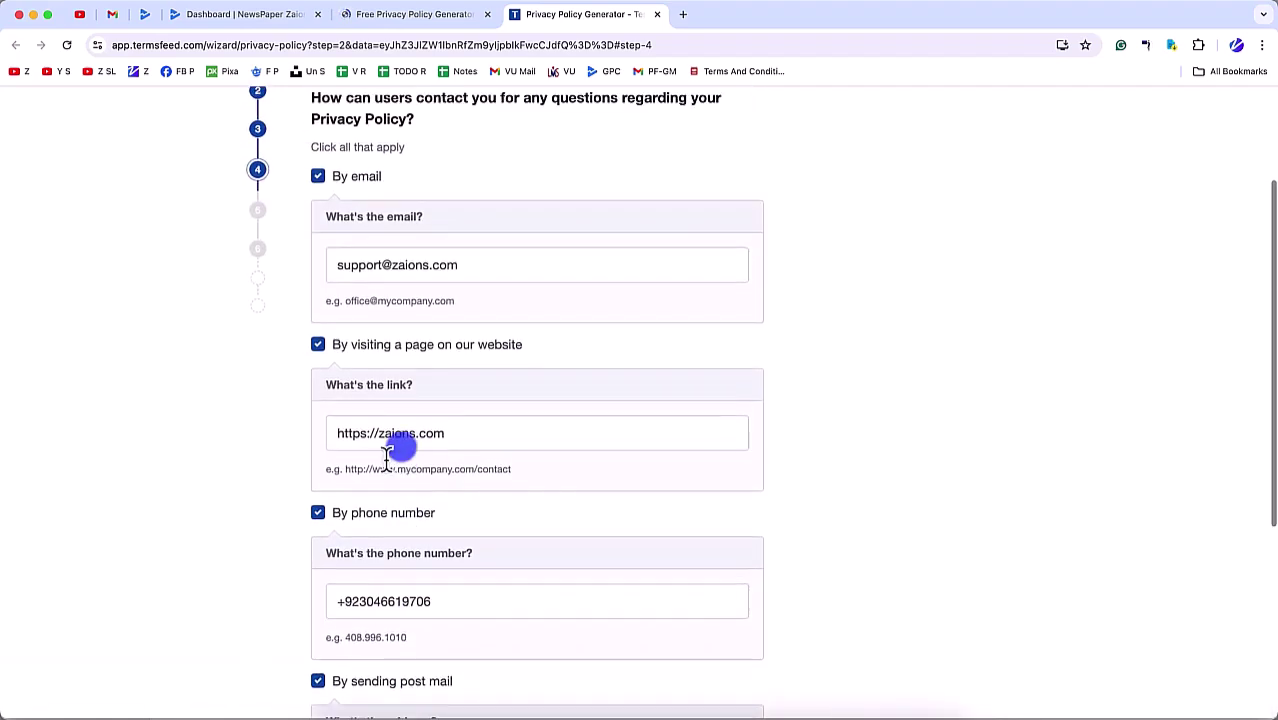
scroll(371, 336, "down", 5)
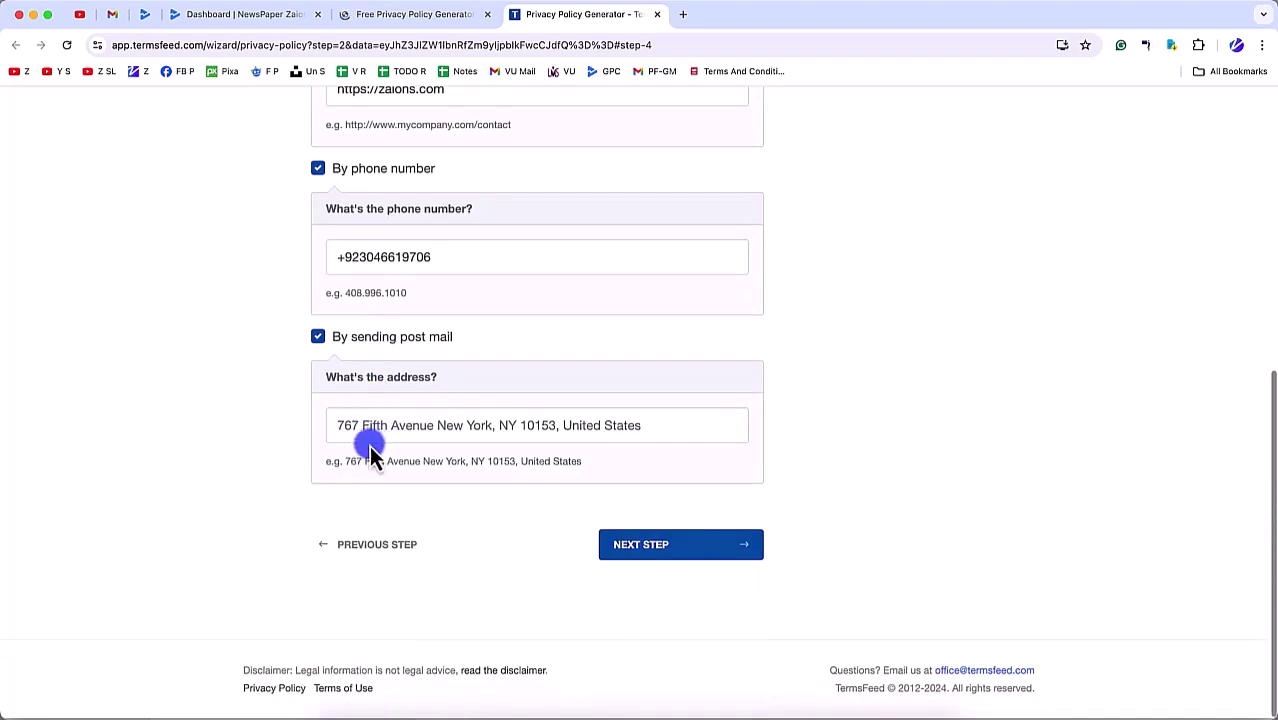
left_click(349, 428)
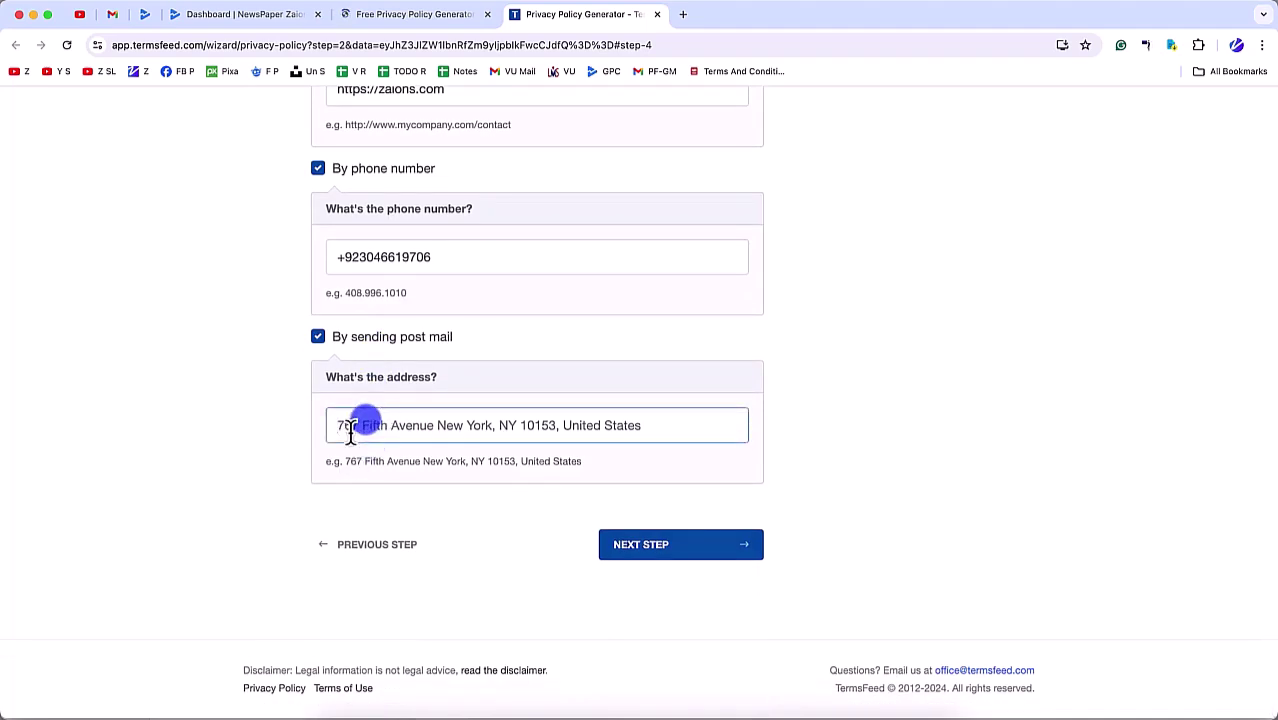
type("https://zaions.com/address")
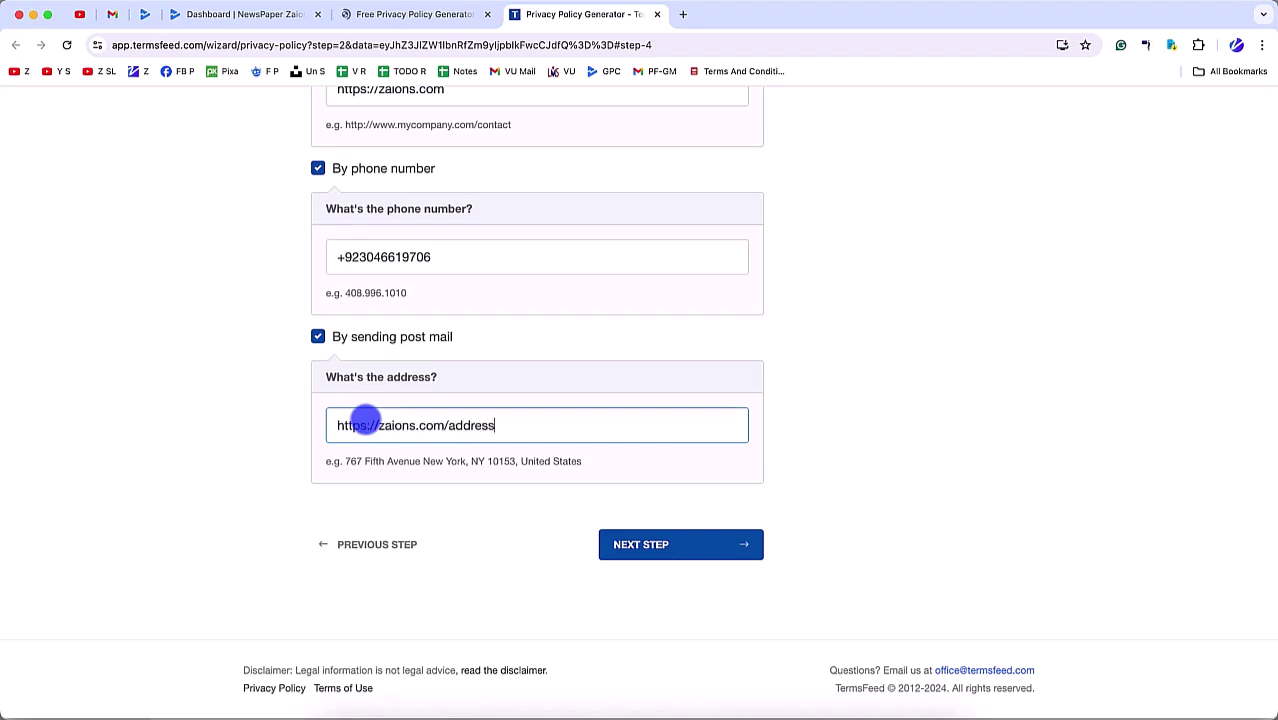
left_click(685, 556)
scroll(465, 488, "down", 5)
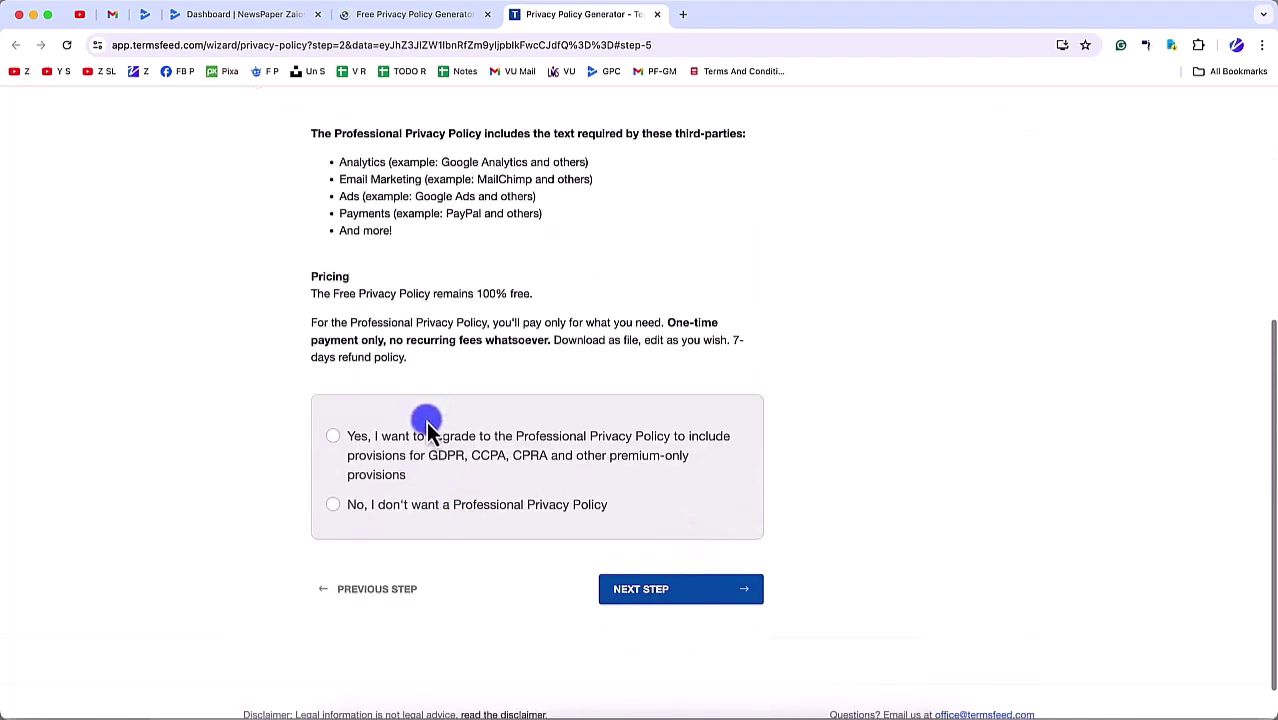
Step: Opt for the Professional policy and answer no to tracking, emails, ads, payments and remarketing
left_click(406, 441)
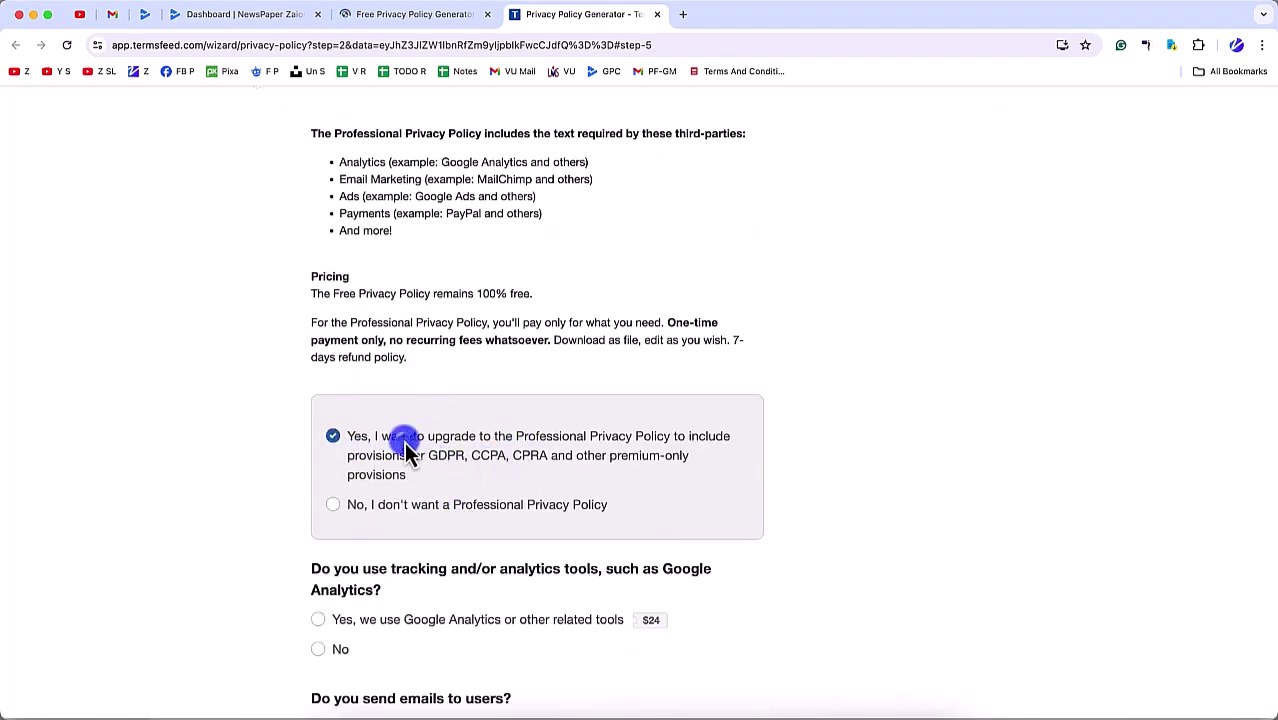
scroll(447, 430, "down", 5)
left_click(340, 350)
left_click(331, 465)
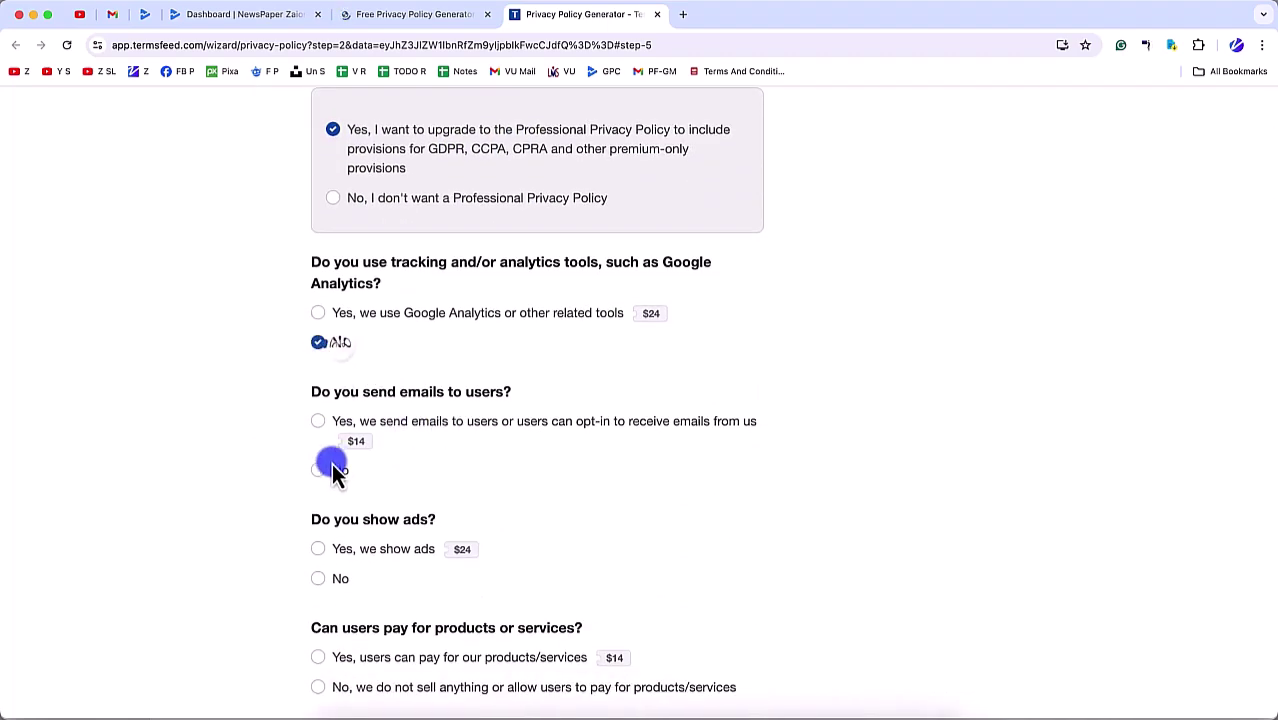
scroll(331, 463, "down", 4)
left_click(329, 343)
left_click(346, 462)
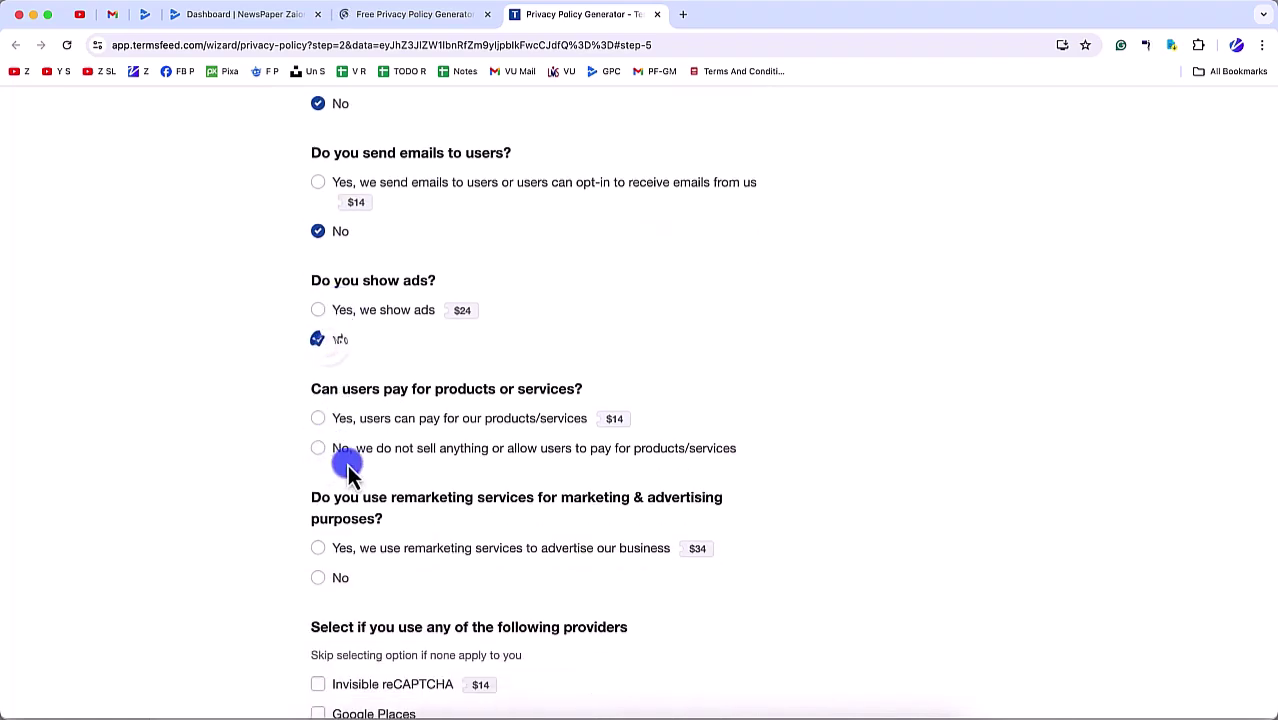
left_click(336, 585)
scroll(342, 400, "down", 5)
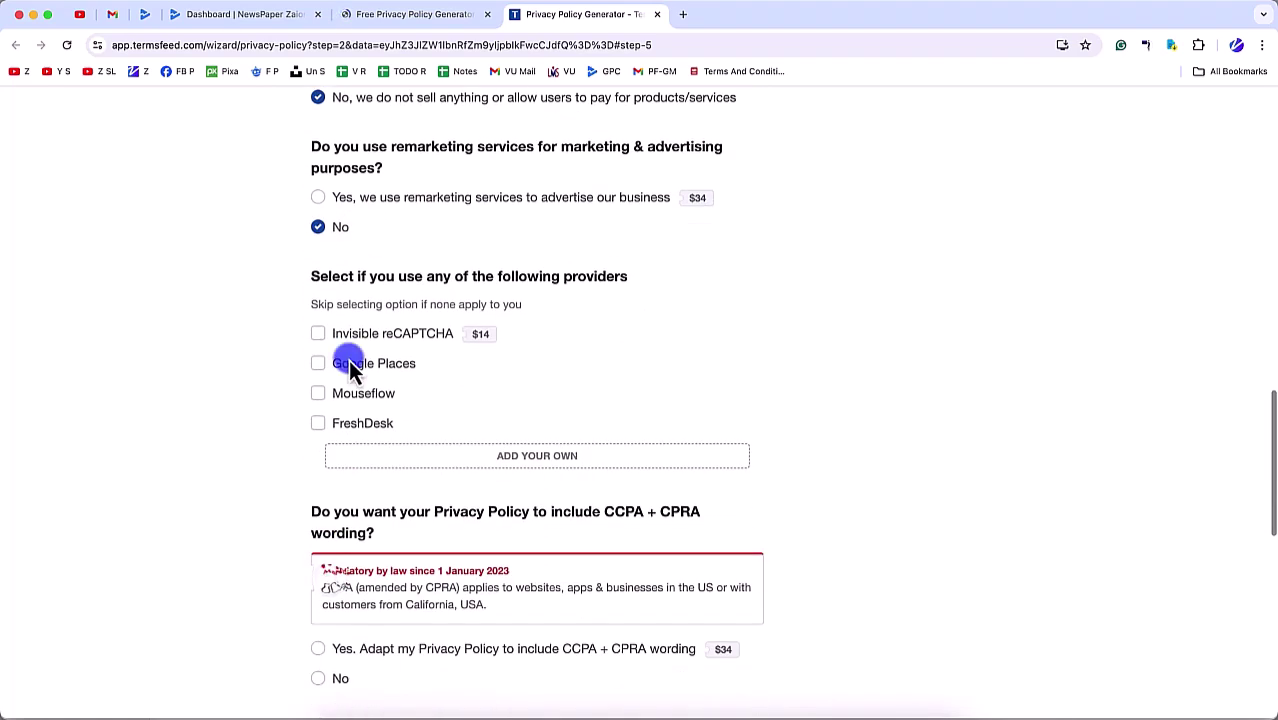
Step: Select Google Places and Mouseflow providers, decline CCPA/CPRA, GDPR, CalOPPA and children's data
left_click(343, 366)
left_click(347, 400)
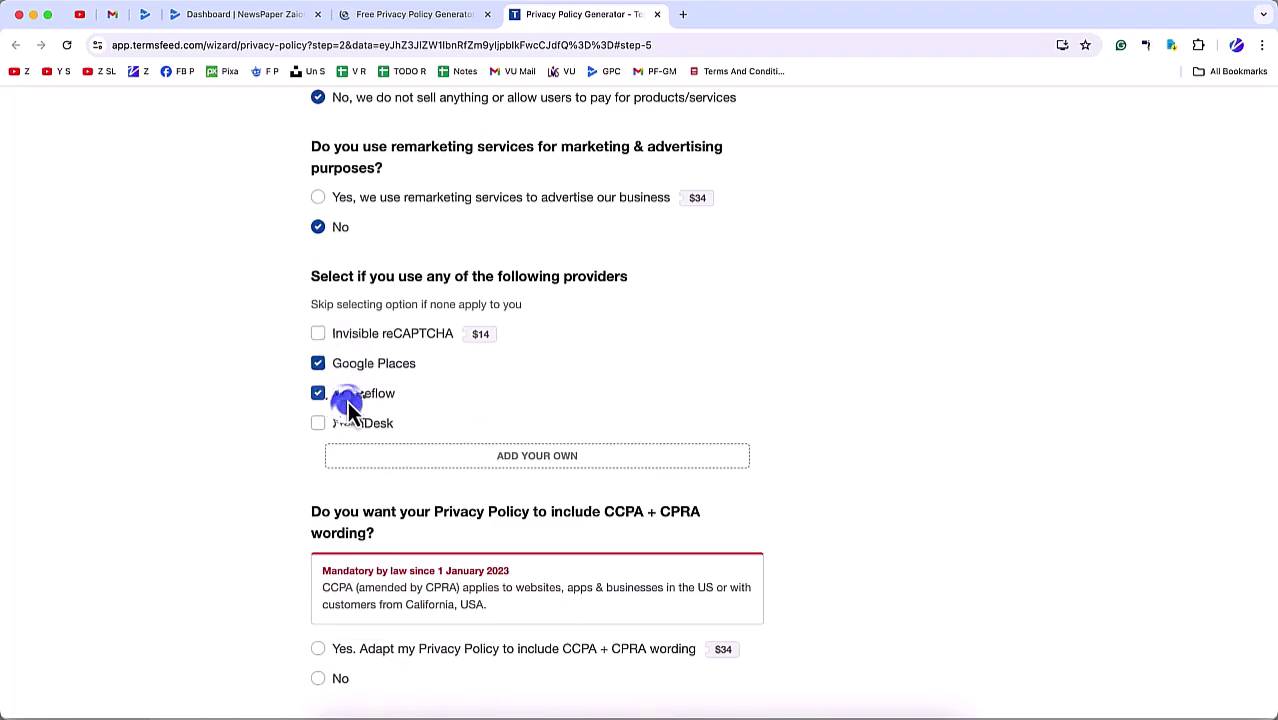
scroll(360, 500, "down", 3)
left_click(333, 395)
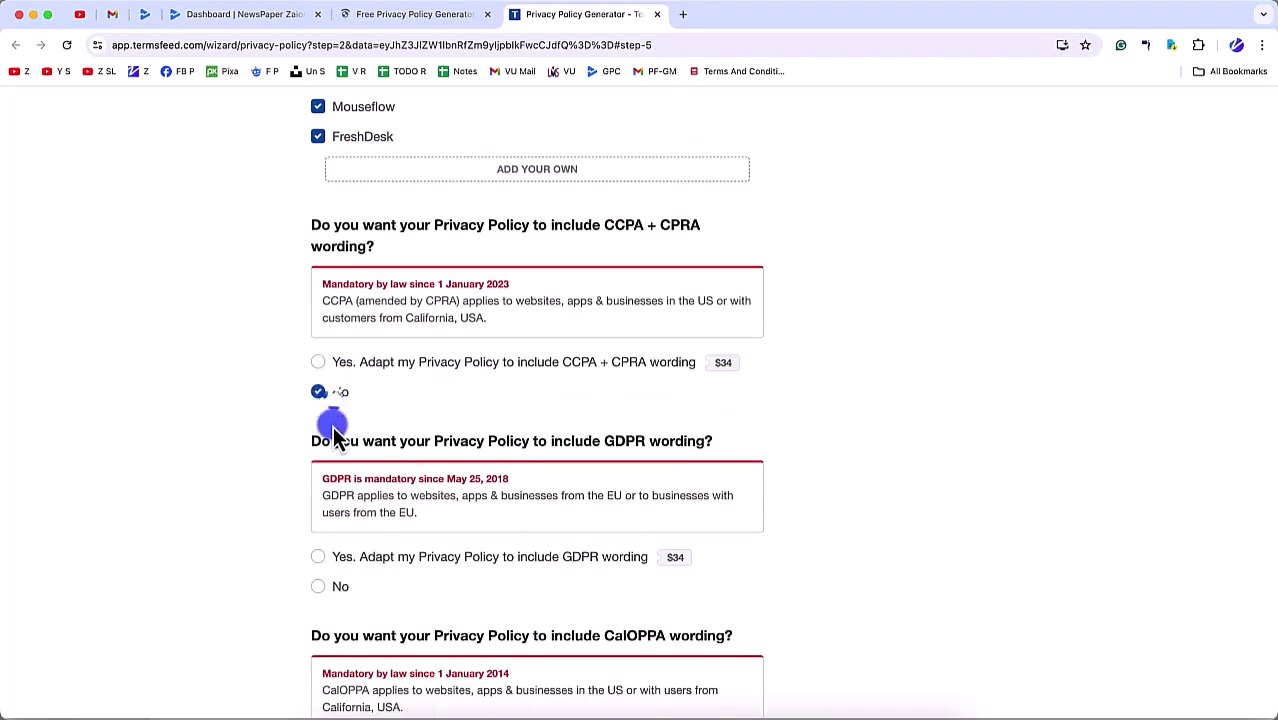
scroll(325, 430, "down", 3)
left_click(336, 322)
scroll(337, 440, "down", 3)
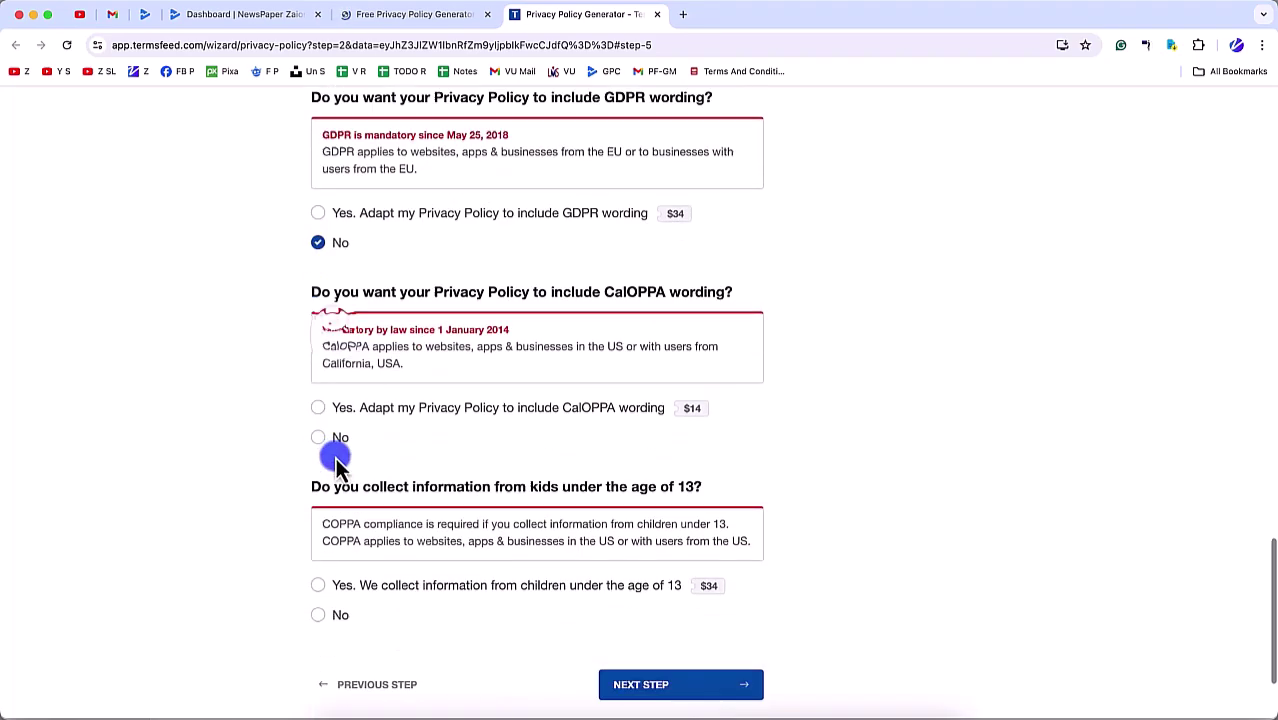
left_click(330, 341)
left_click(350, 505)
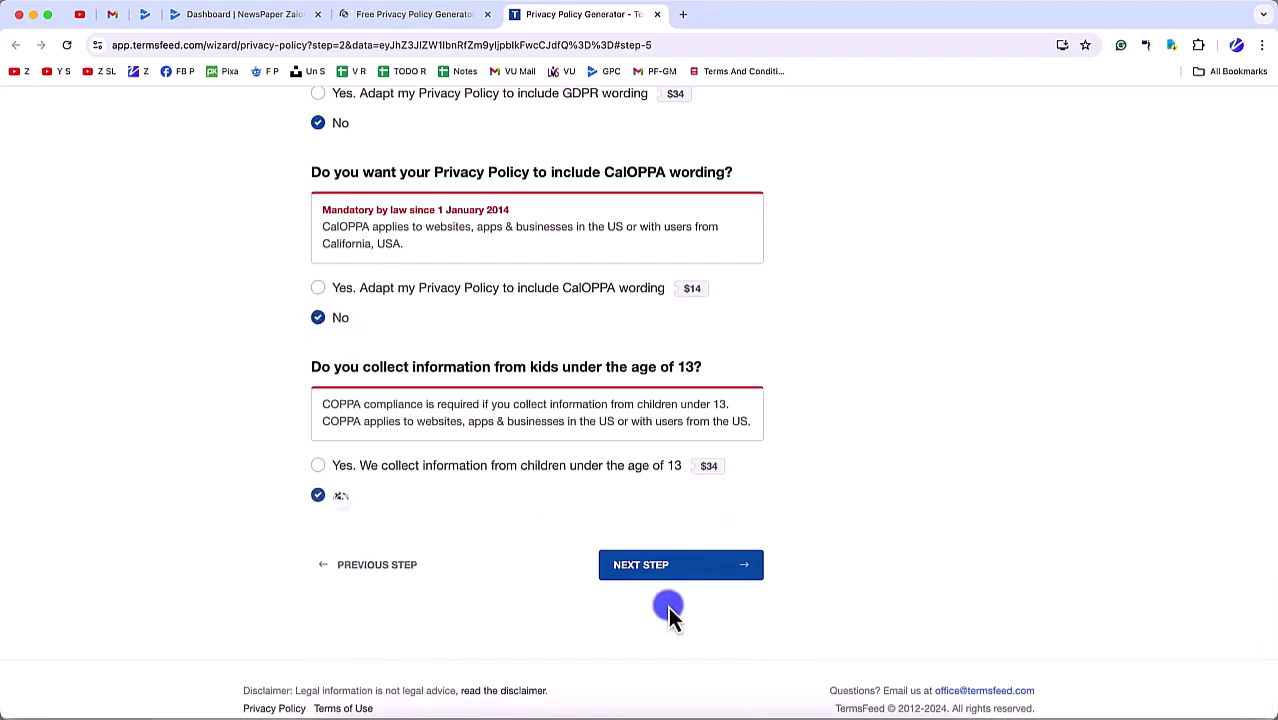
left_click(692, 556)
Step: Enter the disposable YOPmail address as the recipient and generate the free policy
left_click(698, 430)
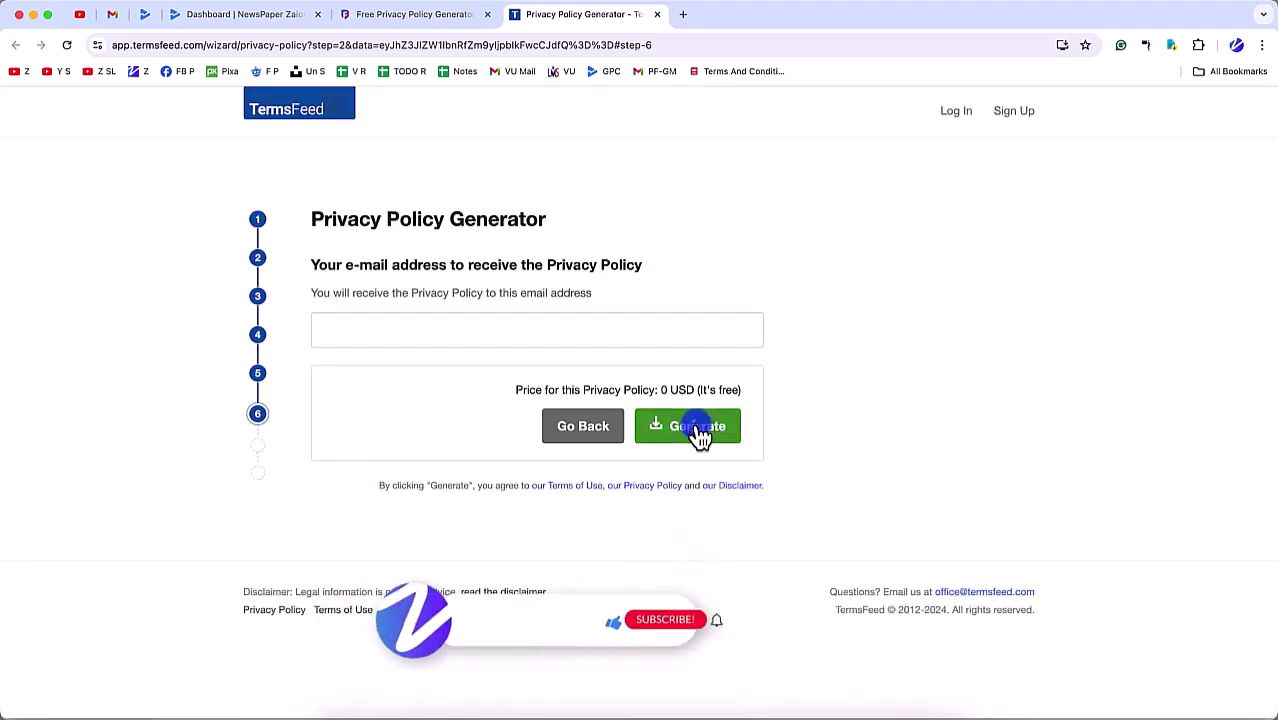
left_click(542, 329)
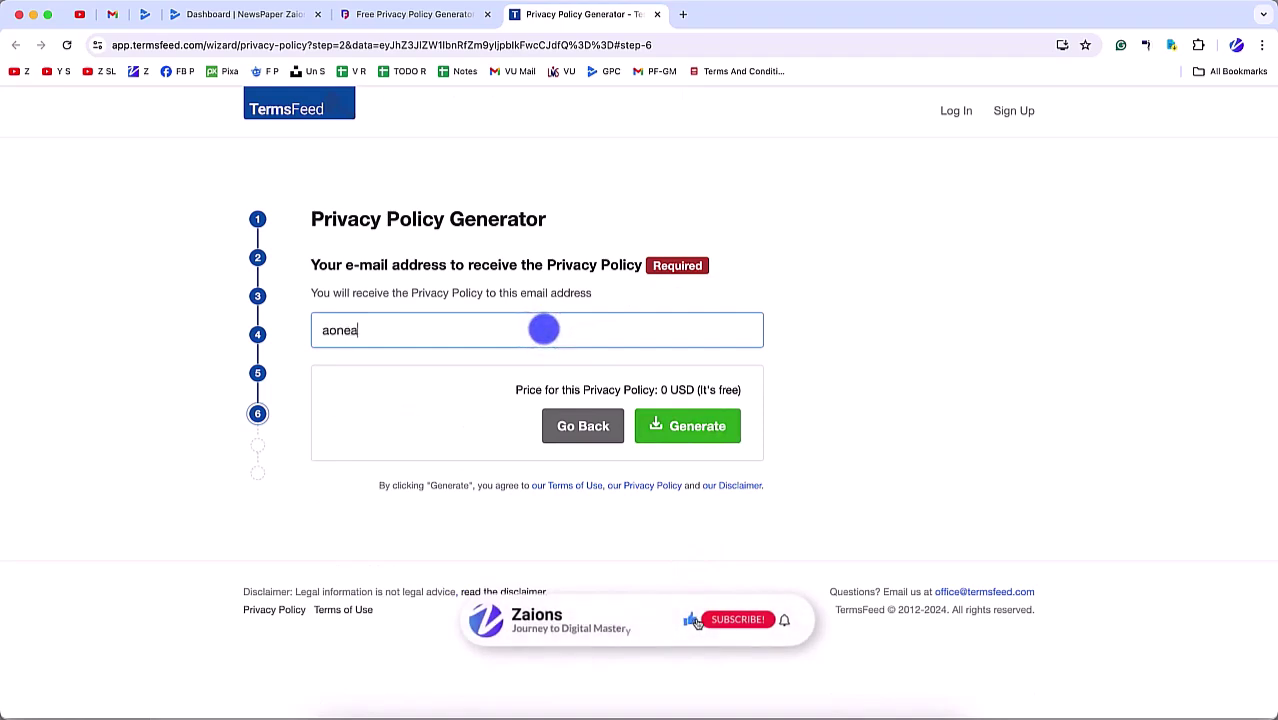
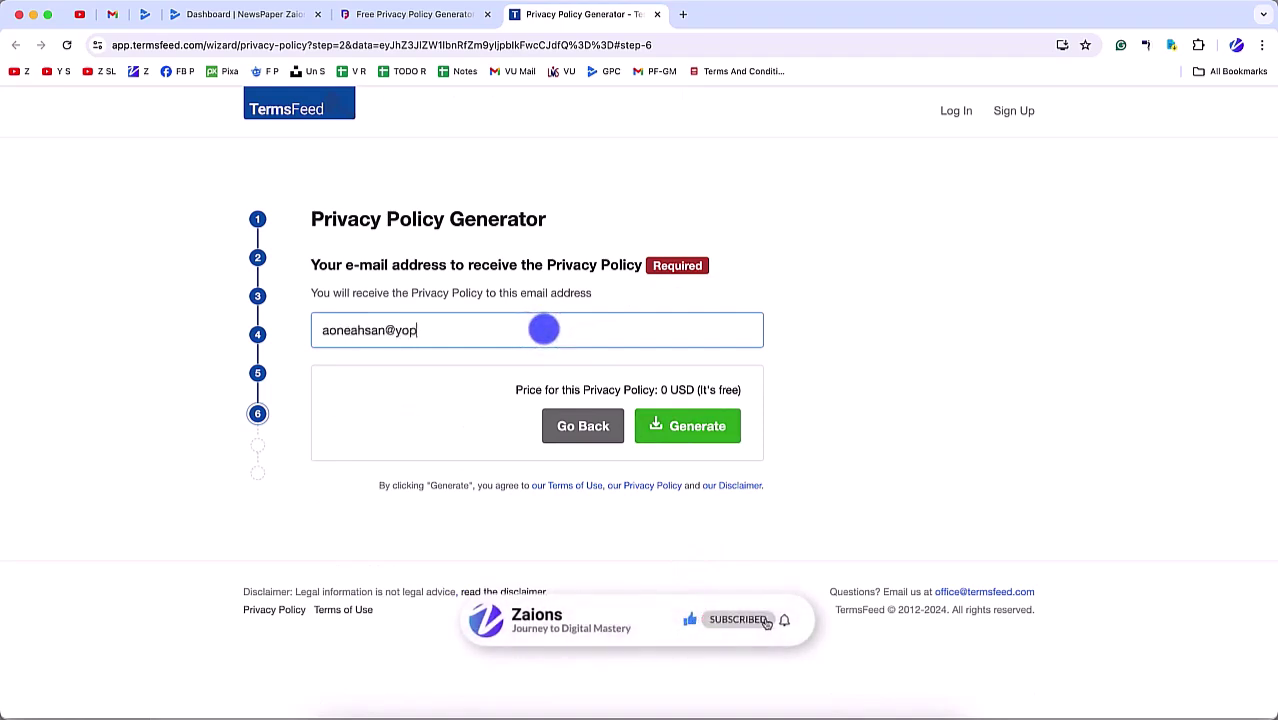
key("super+a")
key("ctrl+c")
left_click(676, 424)
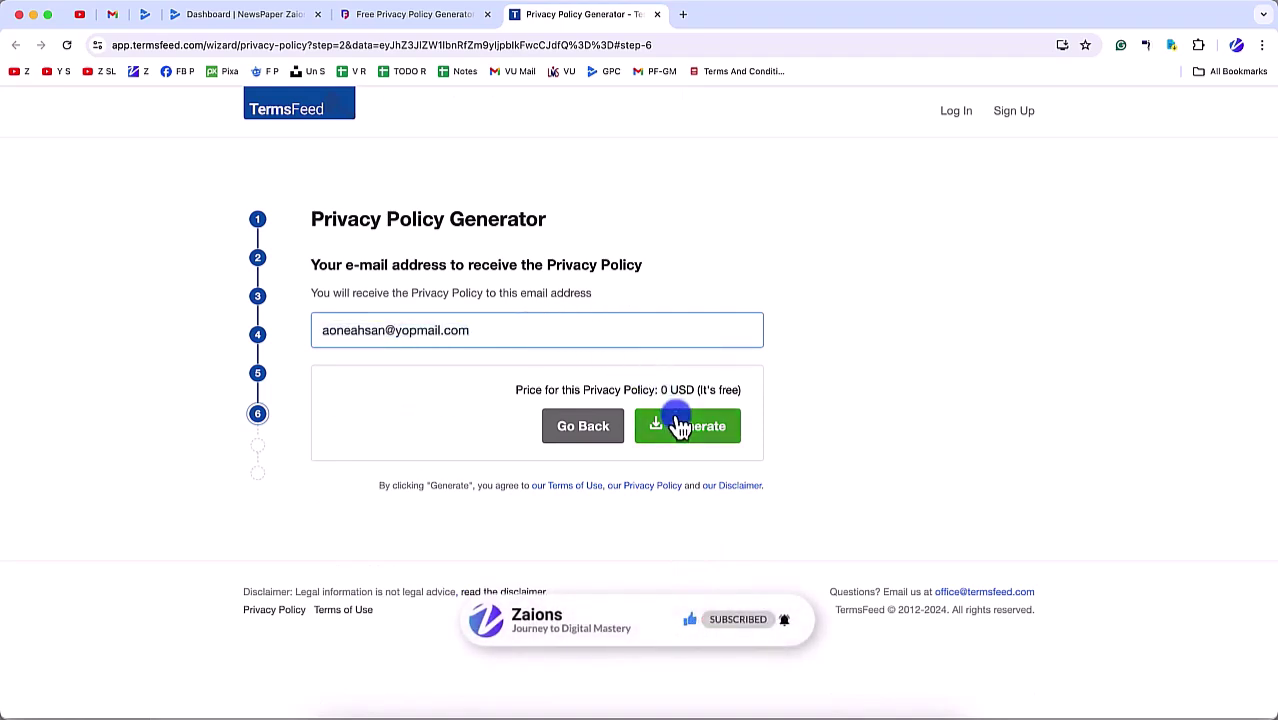
Step: Open the disposable YOPmail inbox and read the TermsFeed privacy policy e-mail
left_click(683, 14)
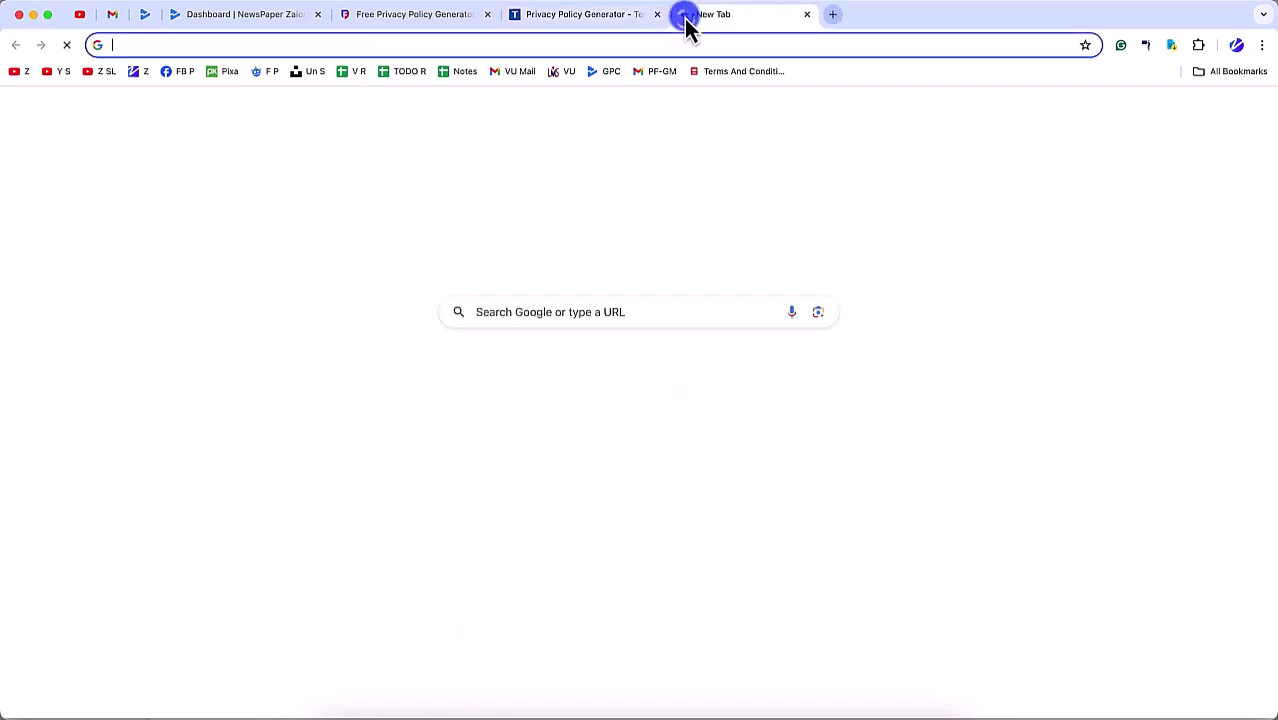
type("yopma")
key("Return")
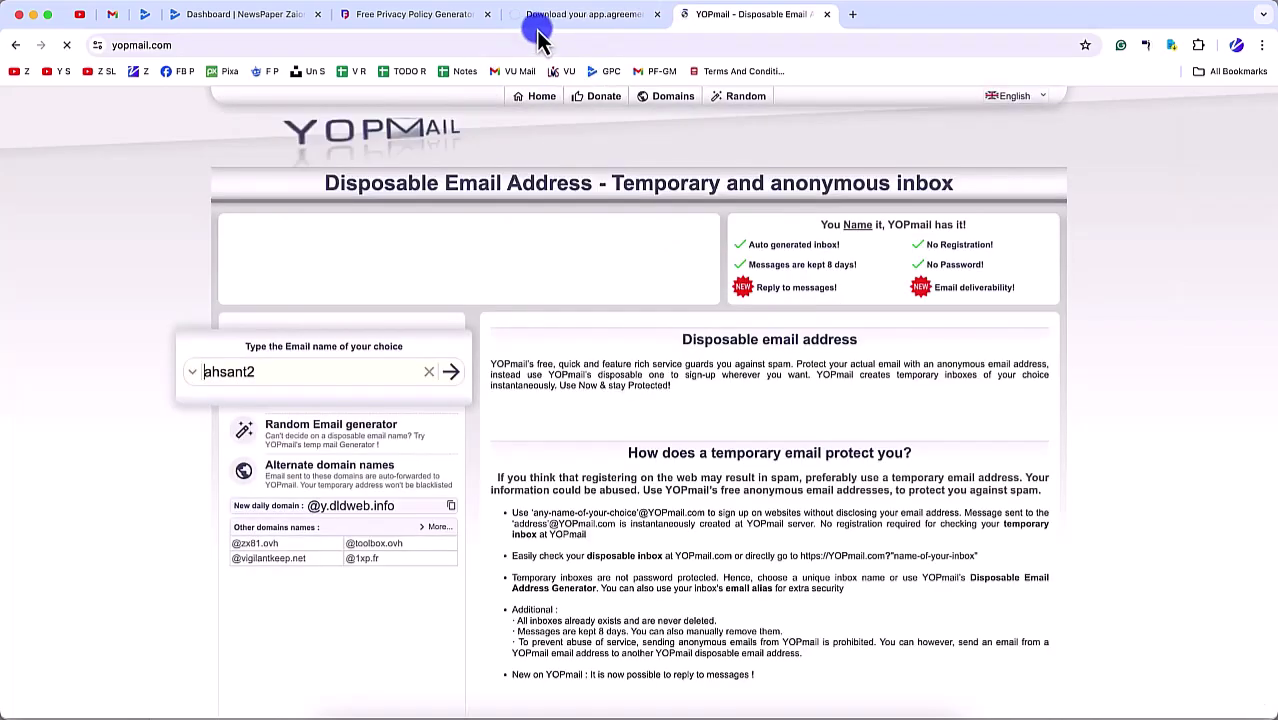
left_click(331, 380)
key("ctrl+a")
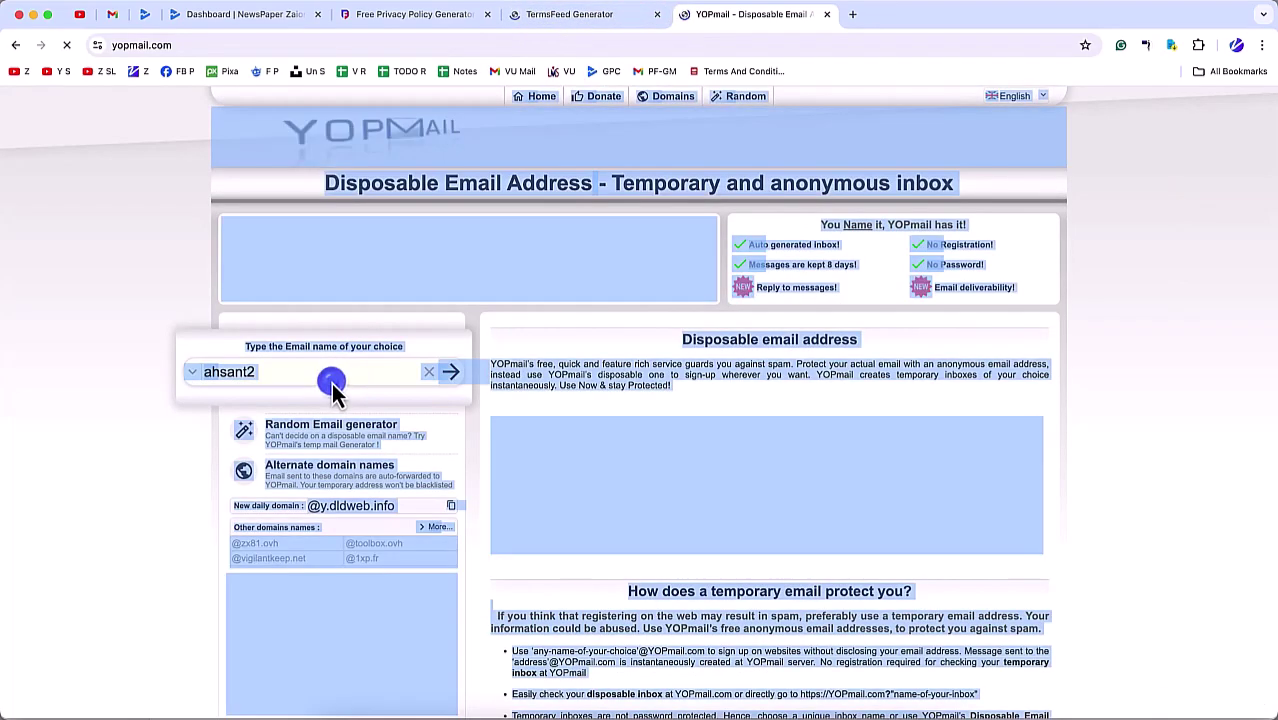
key("ctrl+v")
left_click(451, 372)
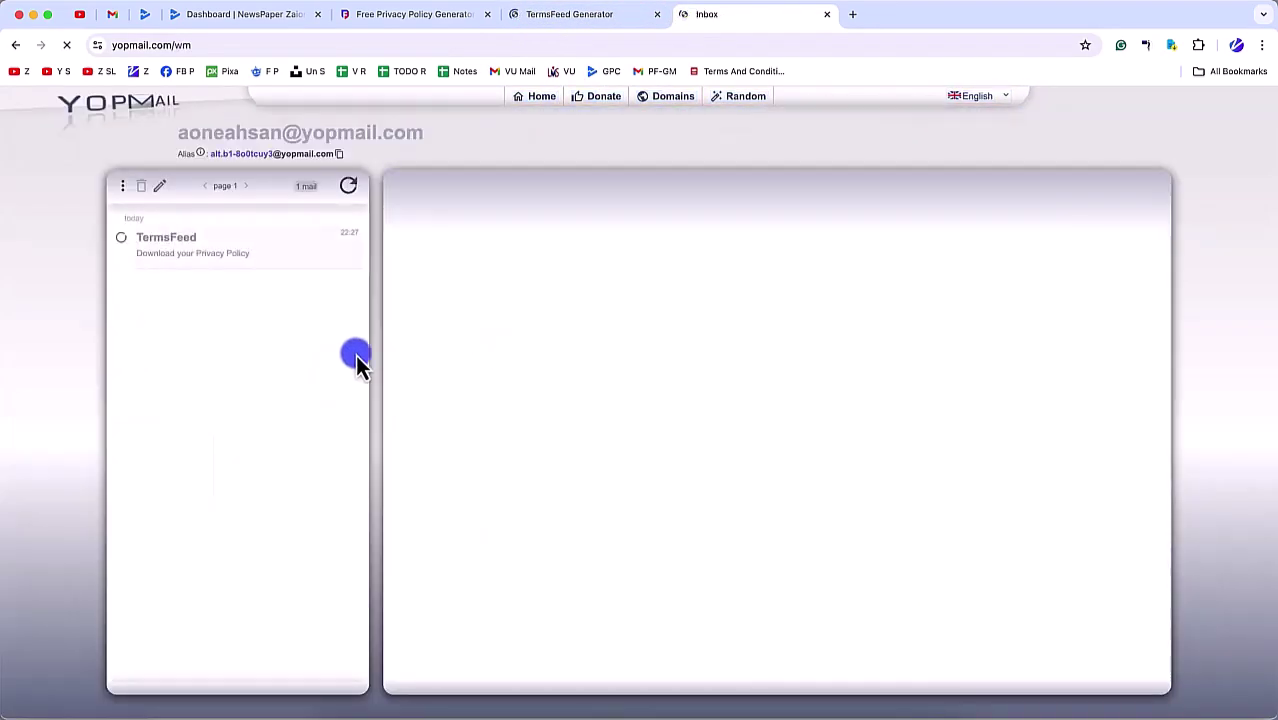
left_click(224, 252)
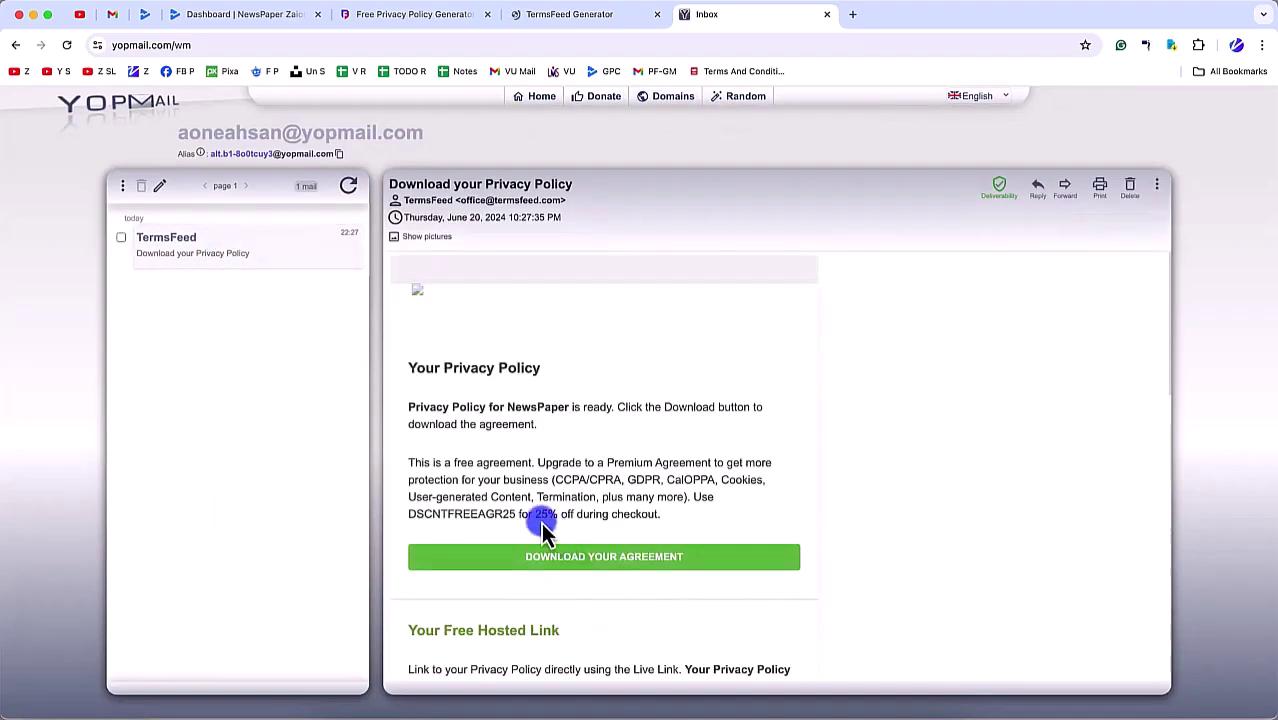
Step: Follow the e-mail's link to the TermsFeed download page and close the duplicate tab
scroll(540, 533, "down", 5)
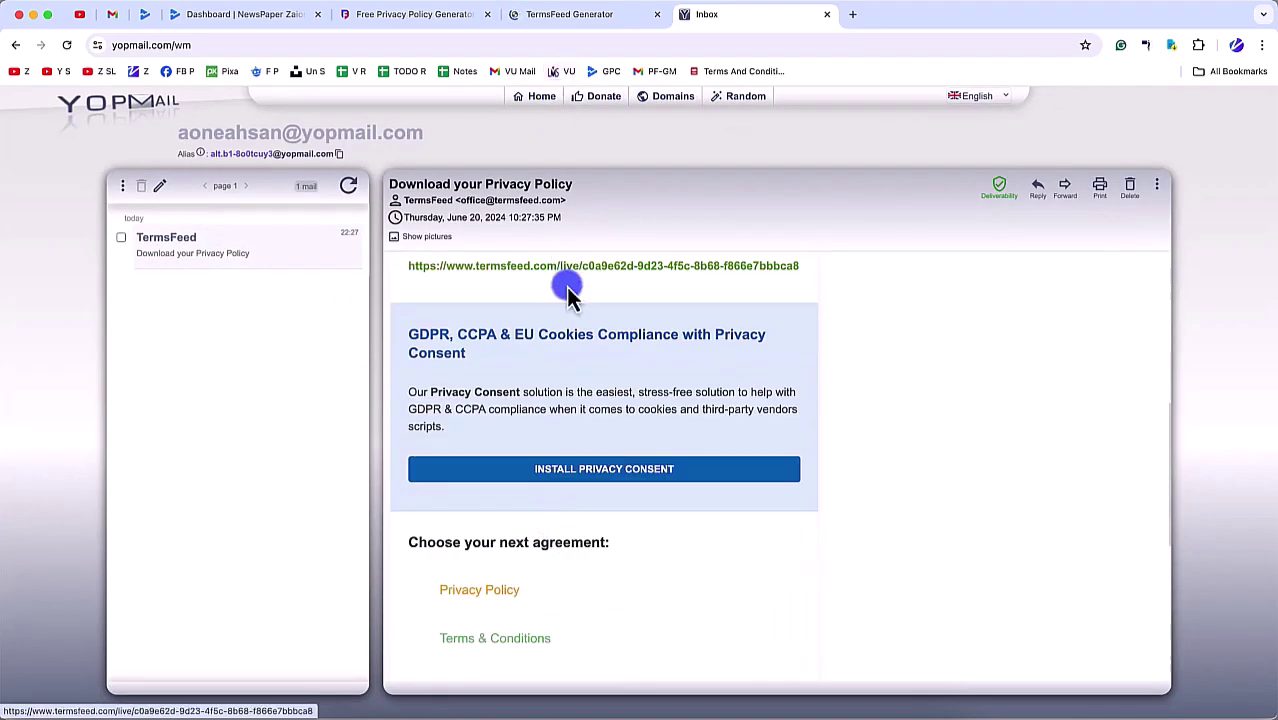
scroll(569, 340, "down", 4)
left_click(585, 14)
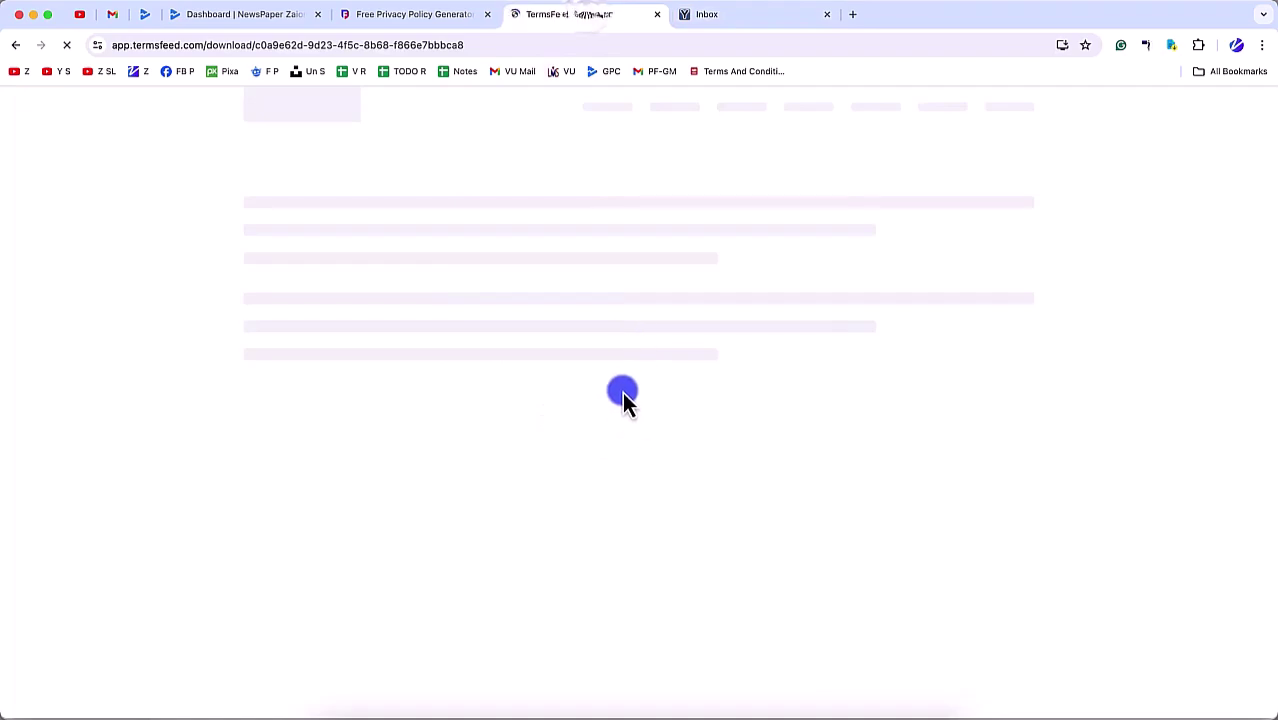
left_click(385, 14)
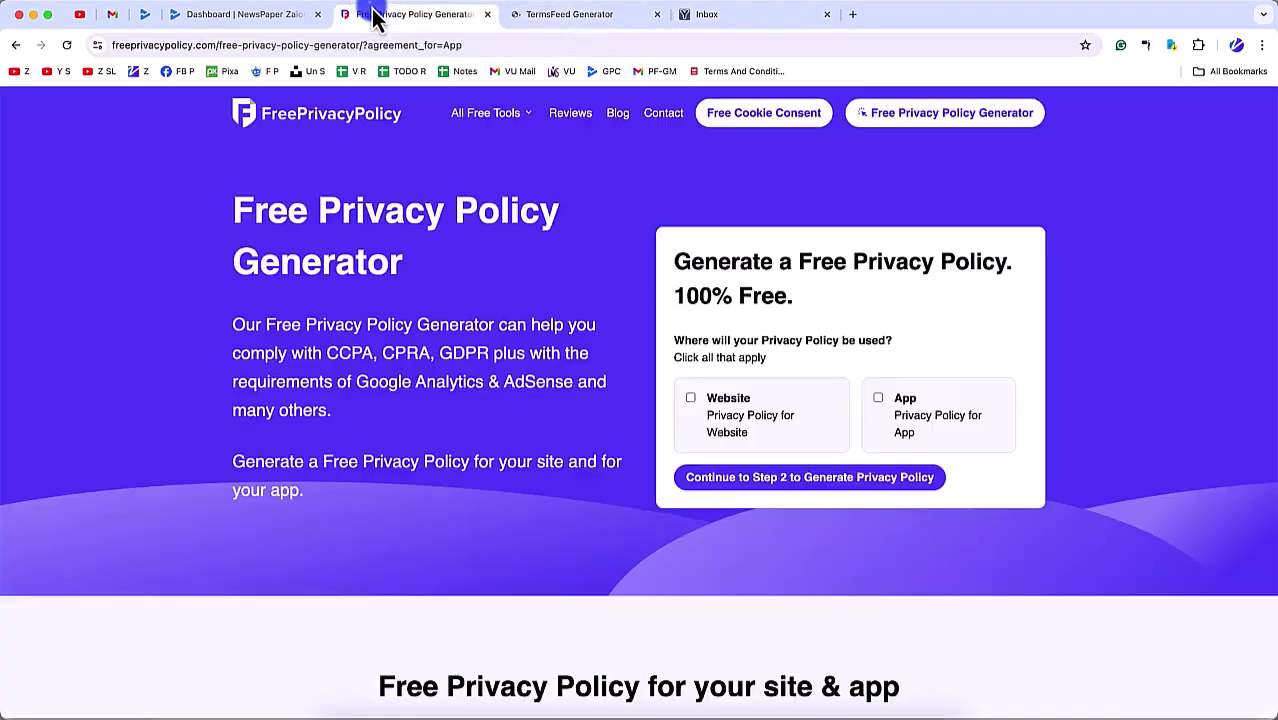
left_click(630, 18)
left_click(736, 22)
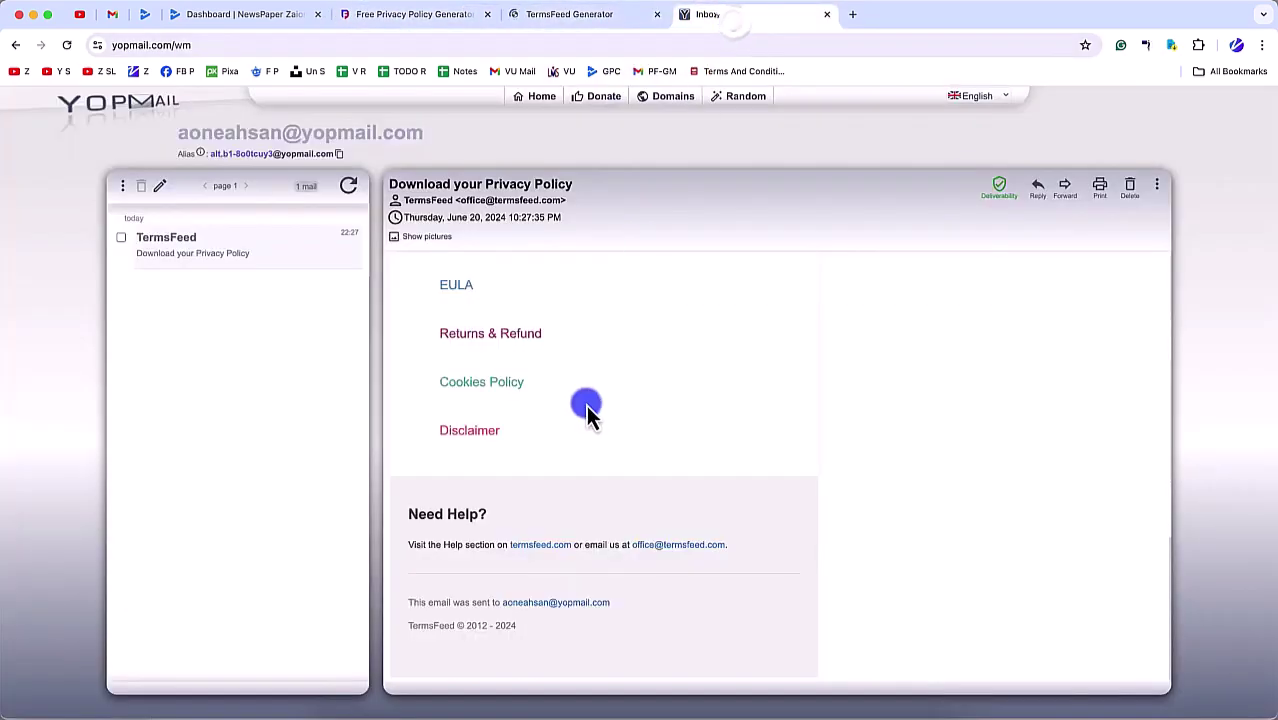
left_click(585, 564)
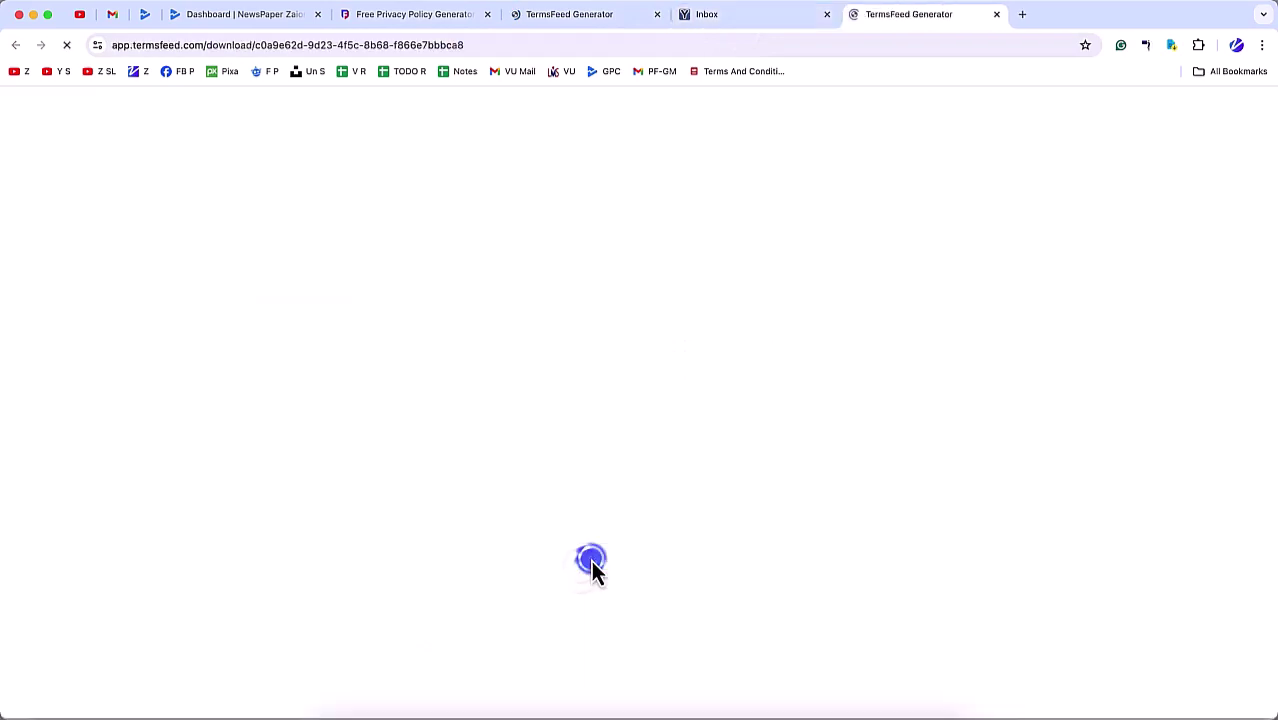
left_click(602, 20)
left_click(900, 22)
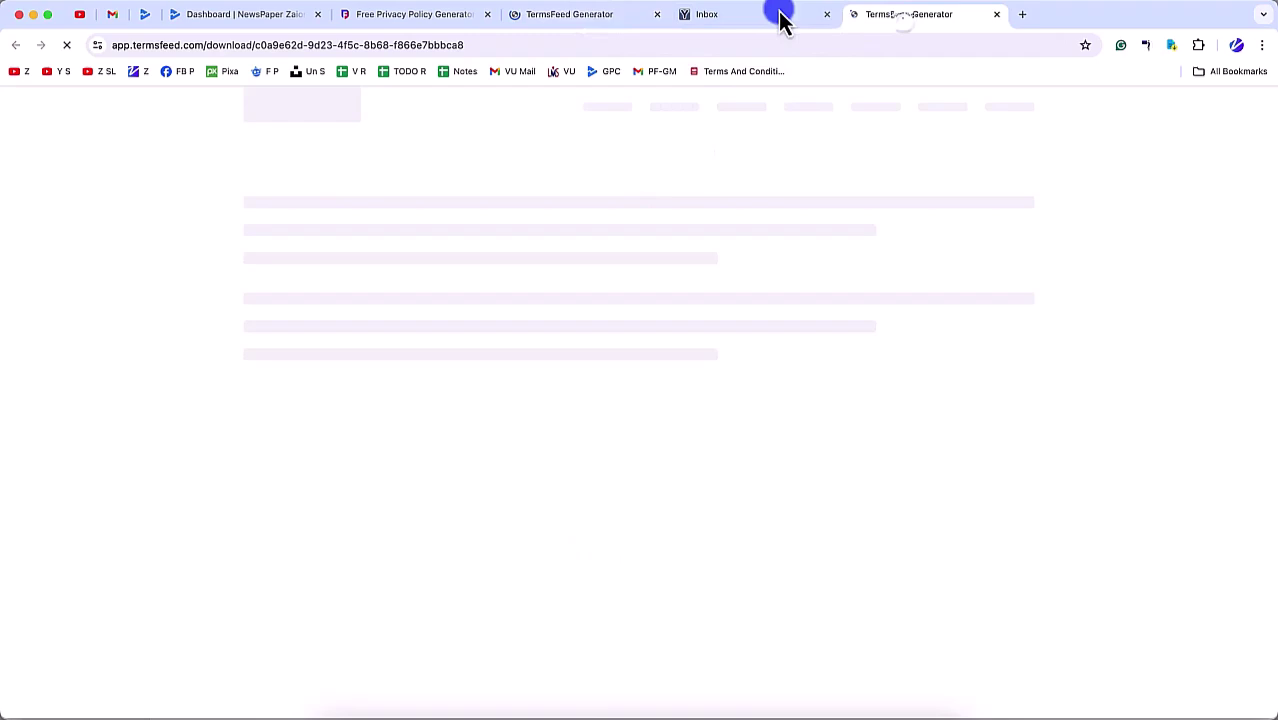
left_click(565, 25)
left_click(996, 15)
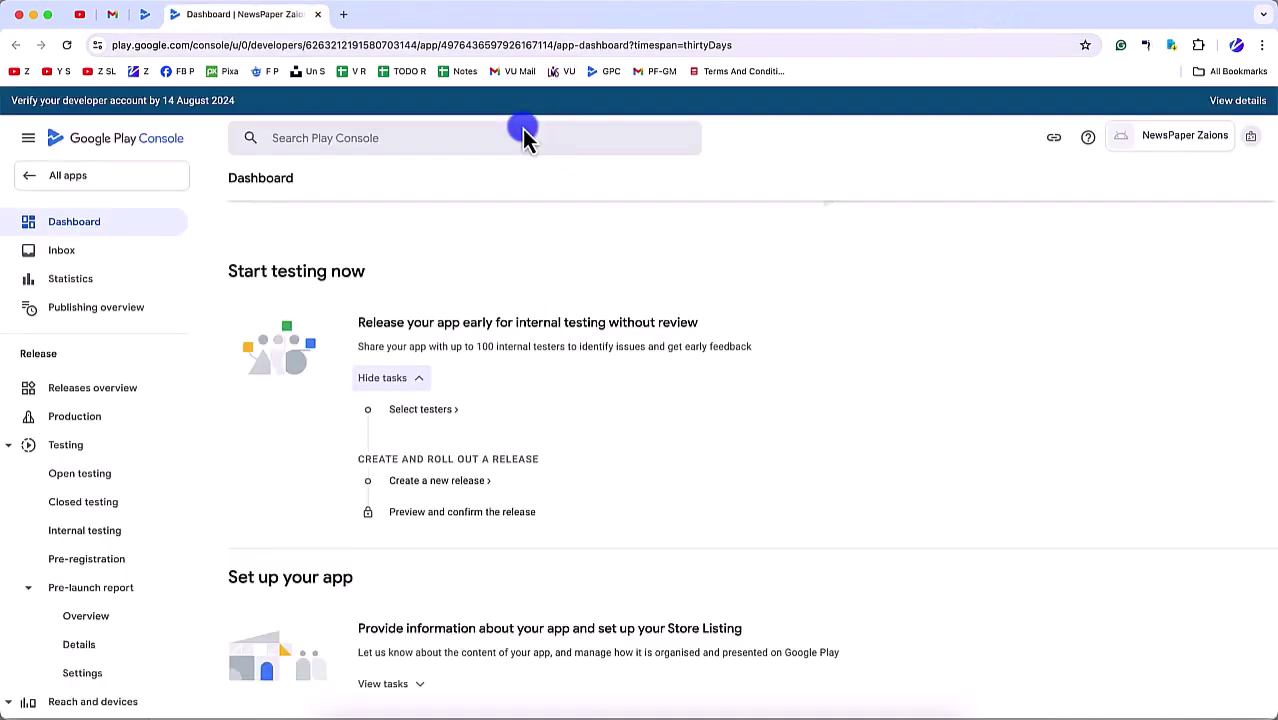
Step: Load the copied privacy policy URL in an Incognito window to verify it is live
key("super+shift+n")
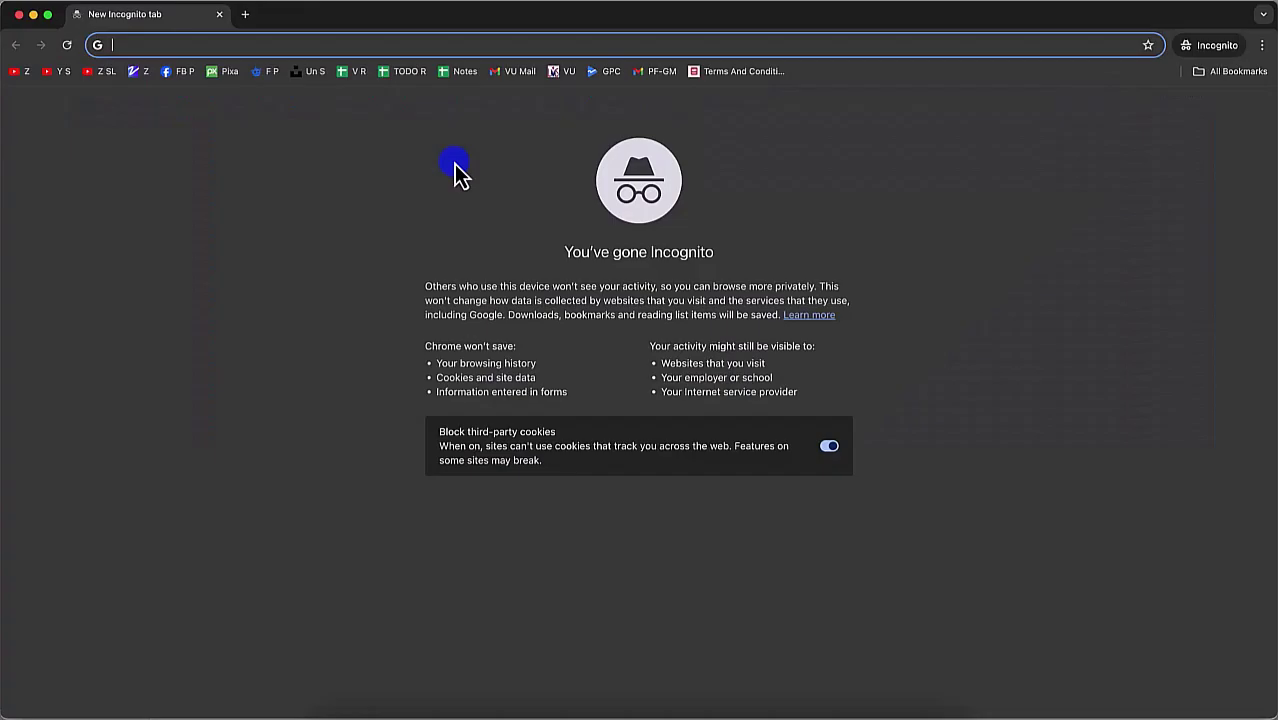
type("zaions.com/newspaper-app-privacy-policy/")
key("Return")
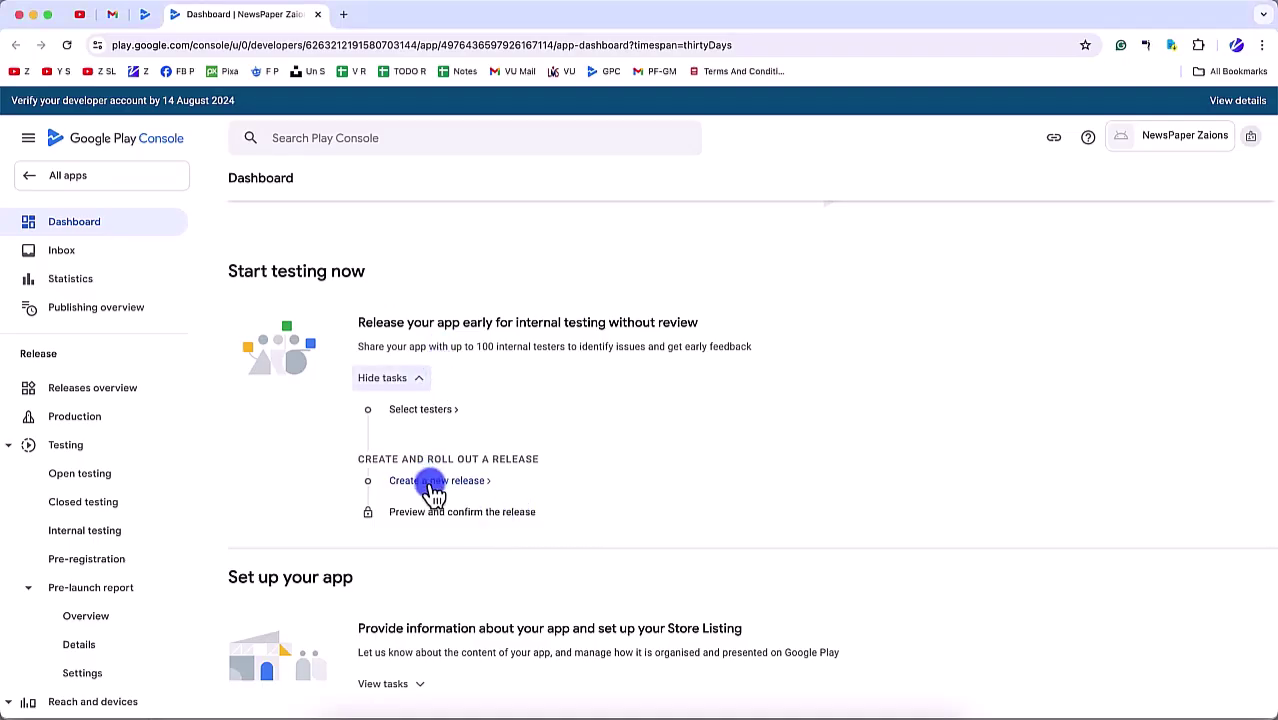
scroll(428, 486, "down", 2)
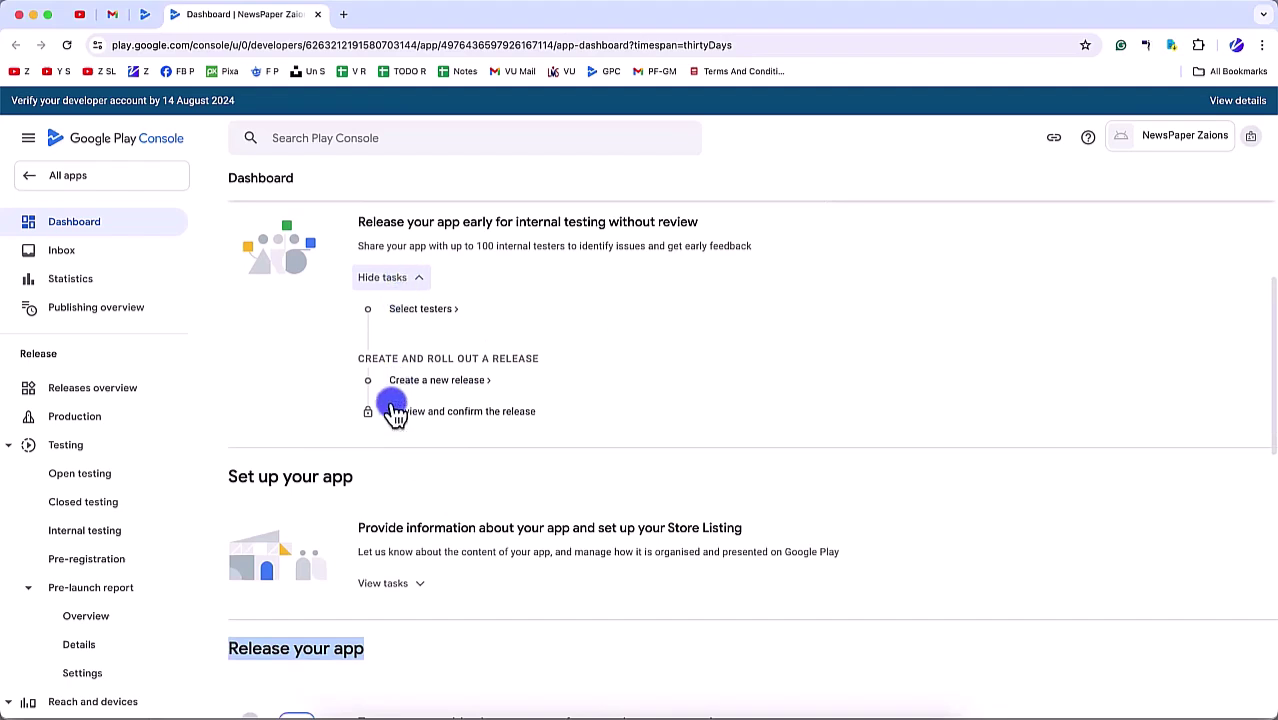
scroll(391, 400, "up", 3)
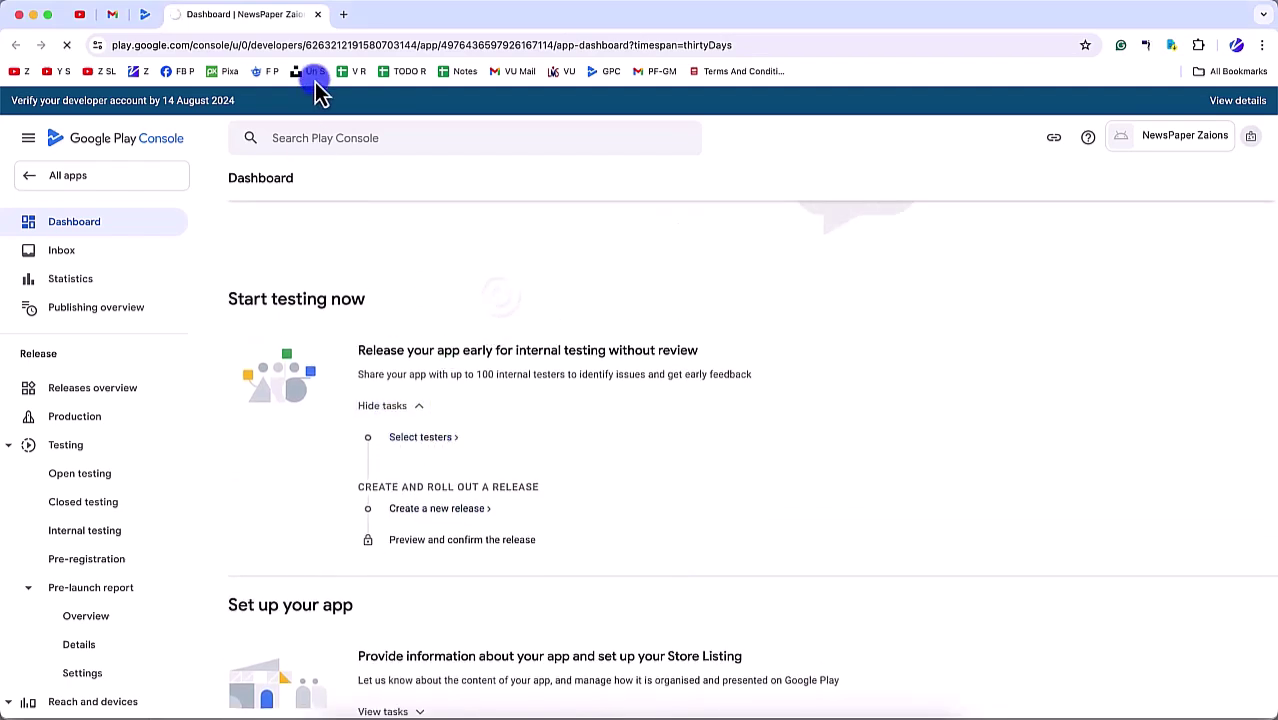
left_click(318, 14)
left_click(443, 305)
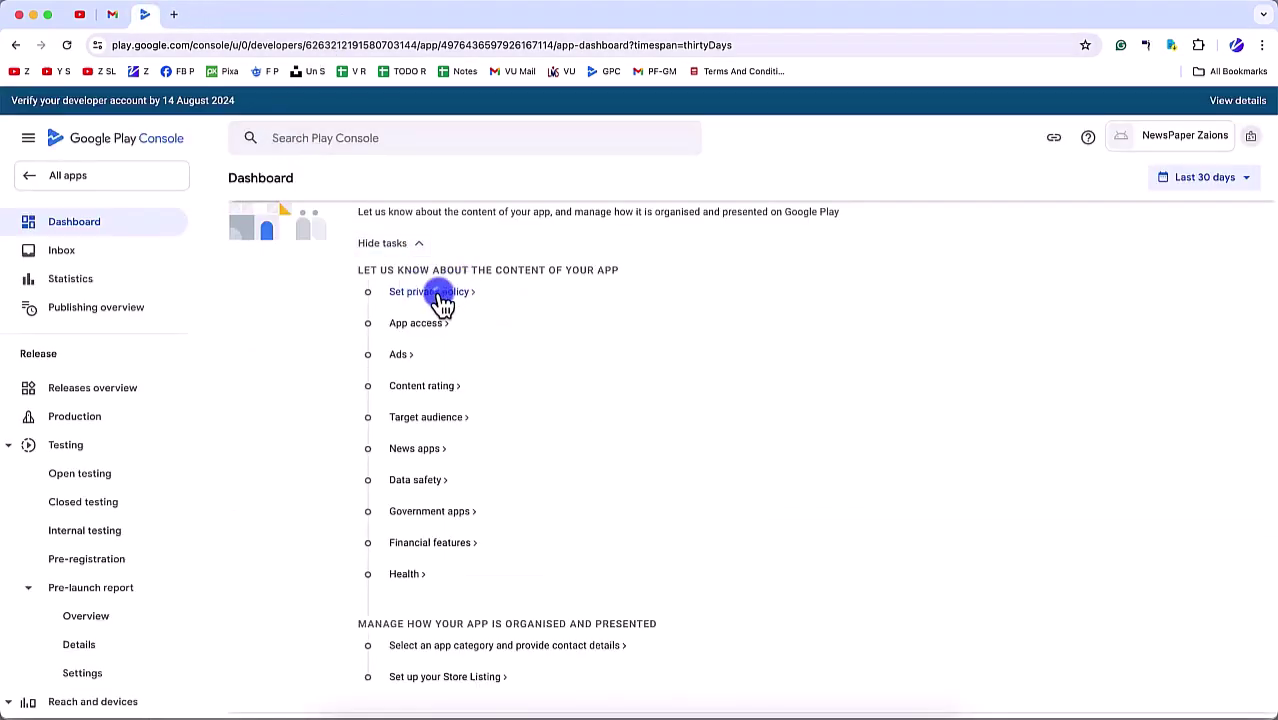
left_click(333, 356)
type("https://zaions.com/newspaper-app-privacy-policy/")
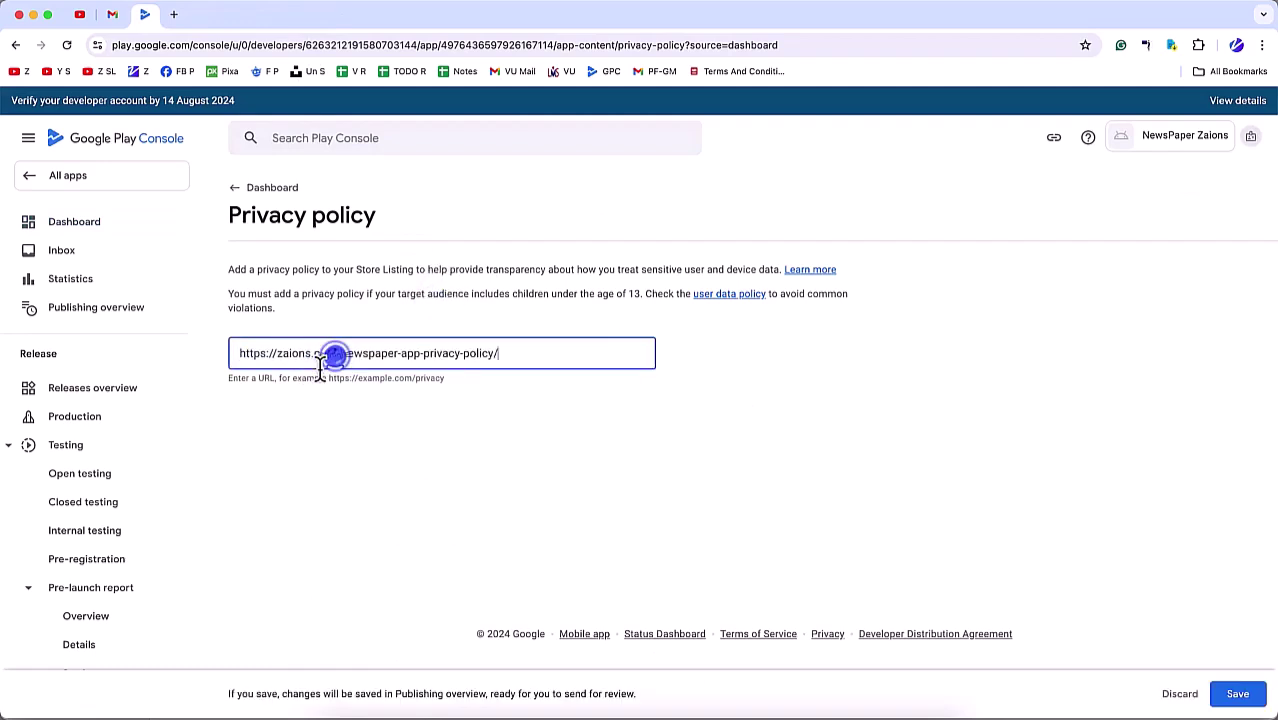
left_click(1237, 693)
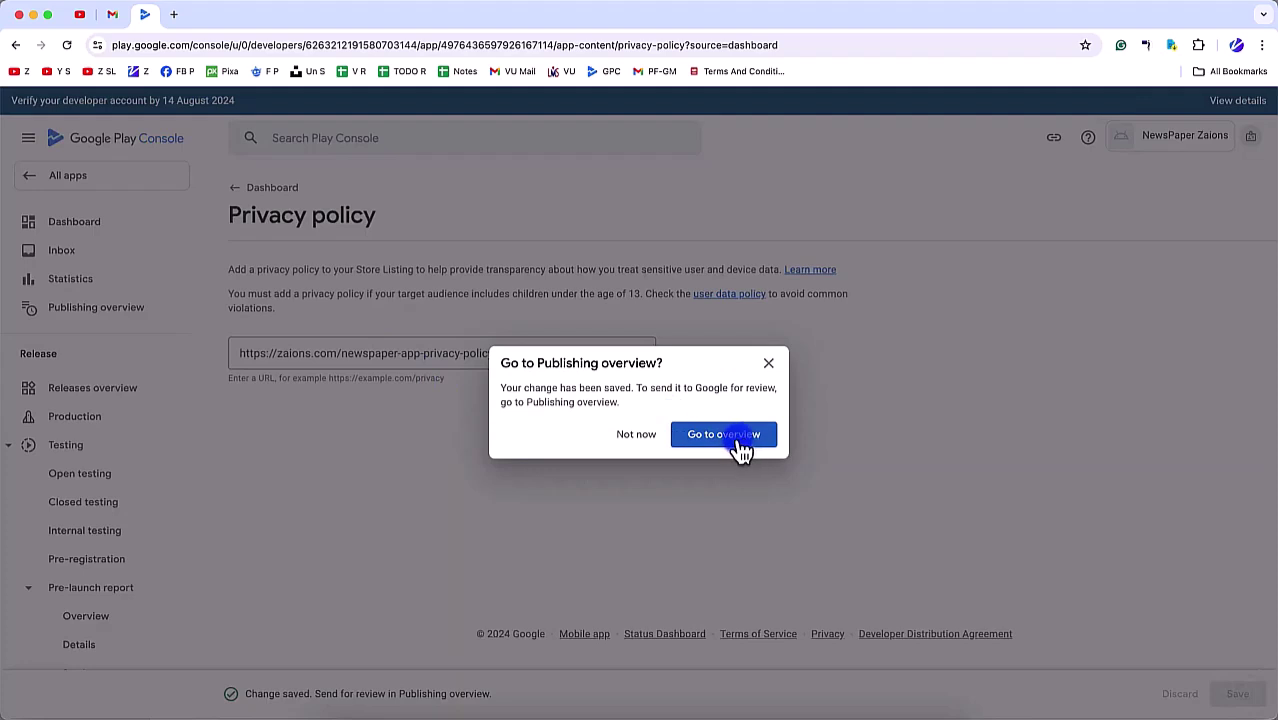
Step: Return to the app dashboard via the publishing overview and review the setup tasks
left_click(738, 437)
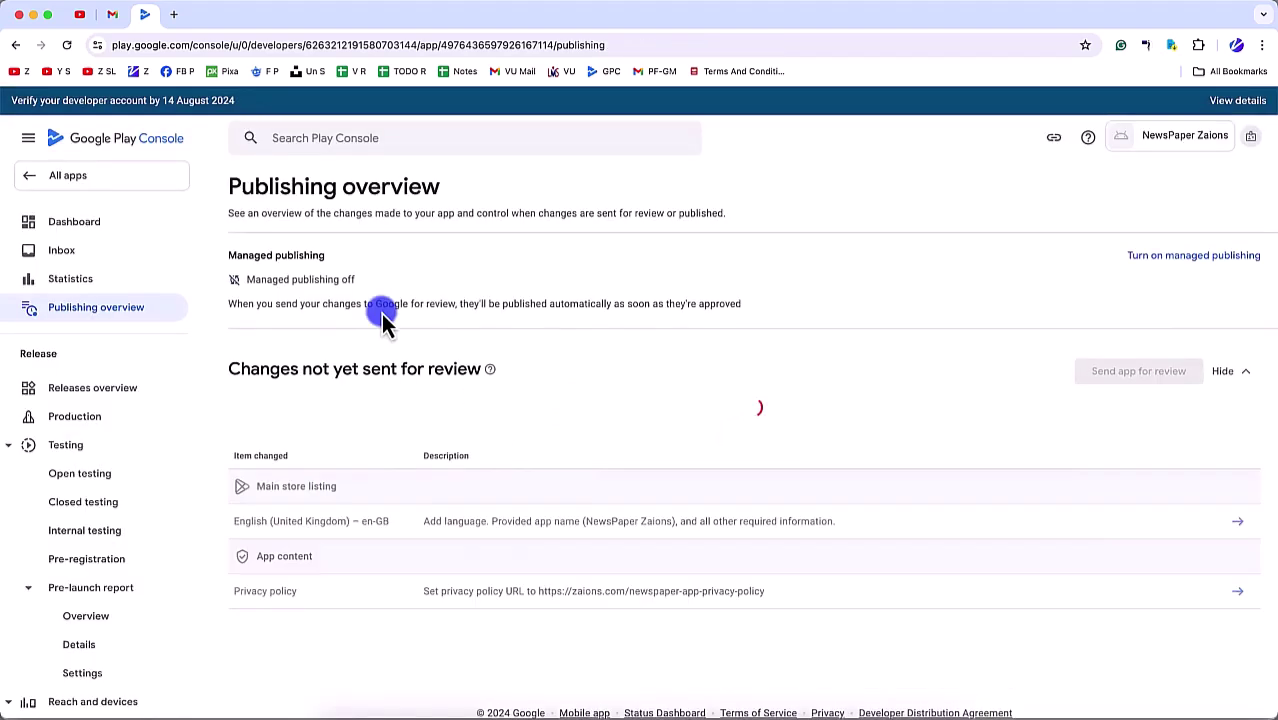
left_click(88, 229)
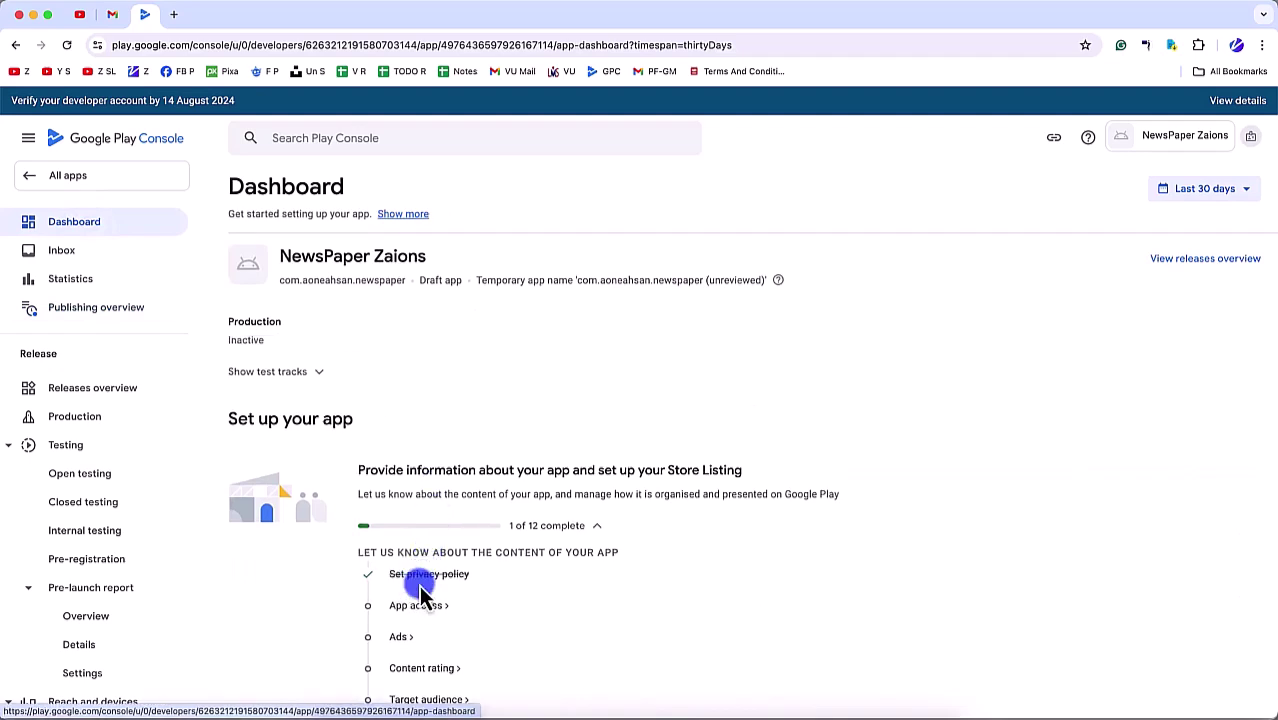
scroll(420, 594, "down", 3)
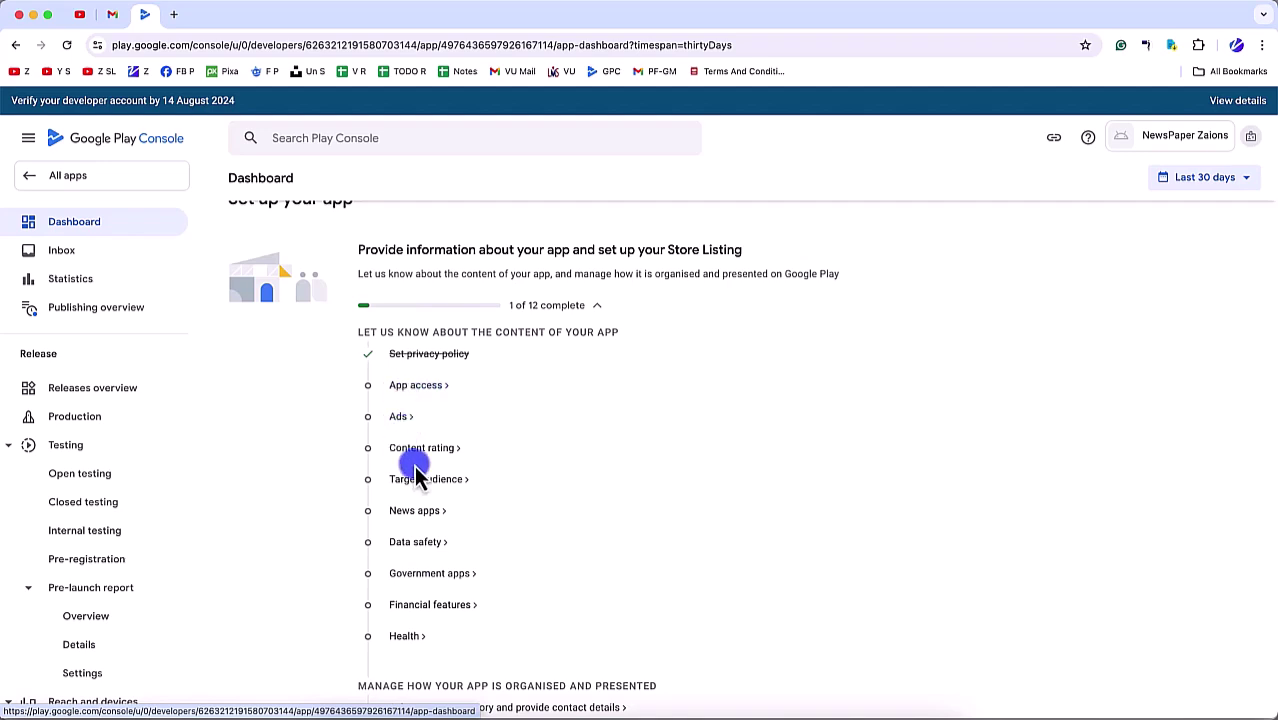
scroll(414, 465, "down", 2)
scroll(405, 305, "up", 2)
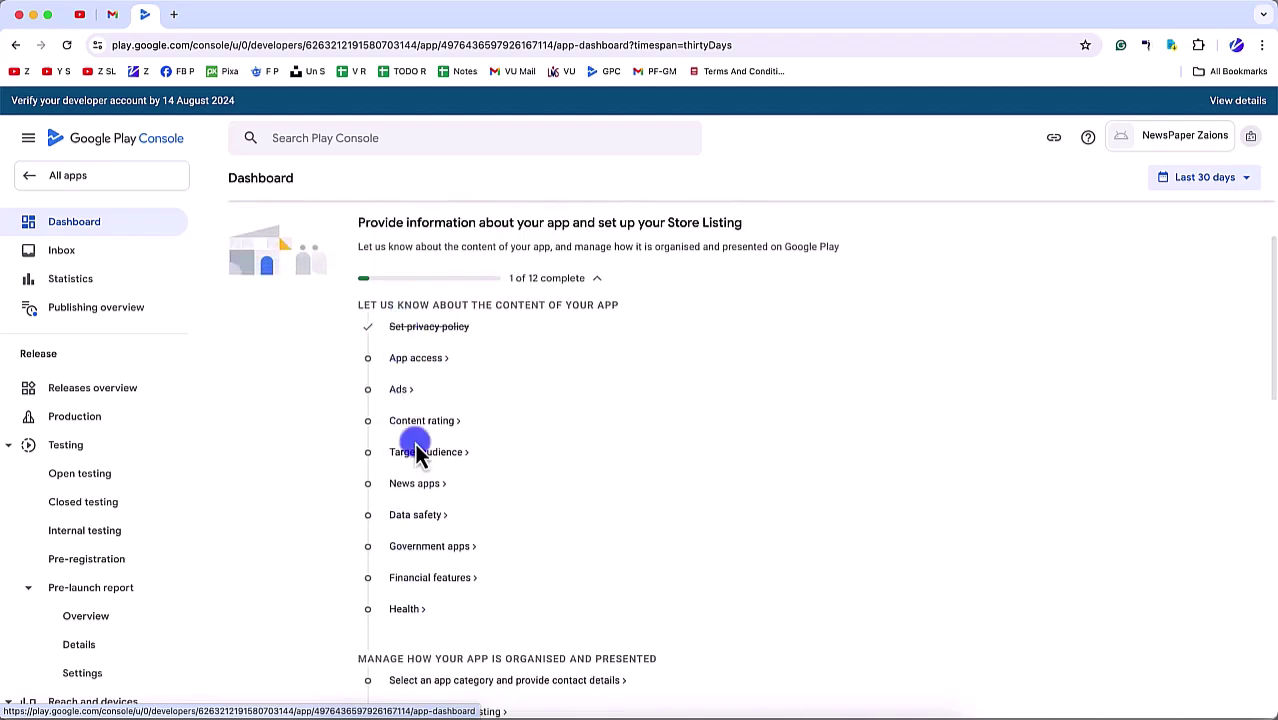
scroll(410, 520, "down", 3)
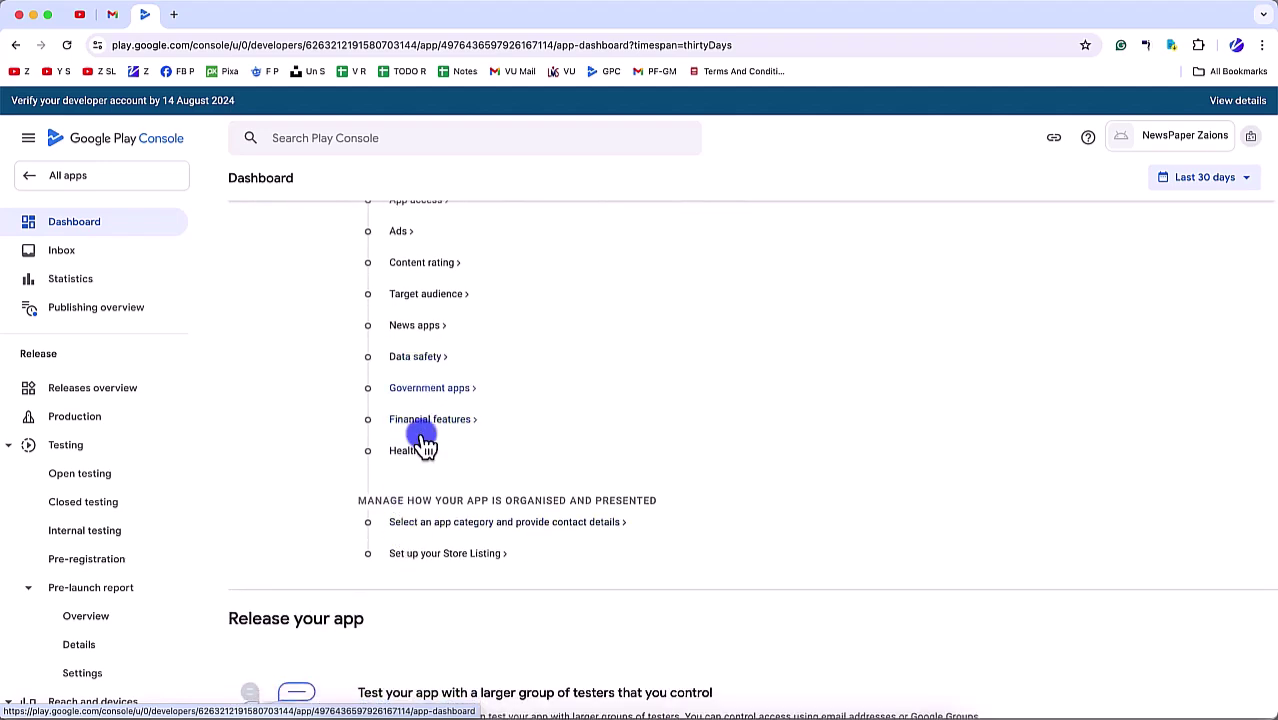
scroll(432, 540, "down", 3)
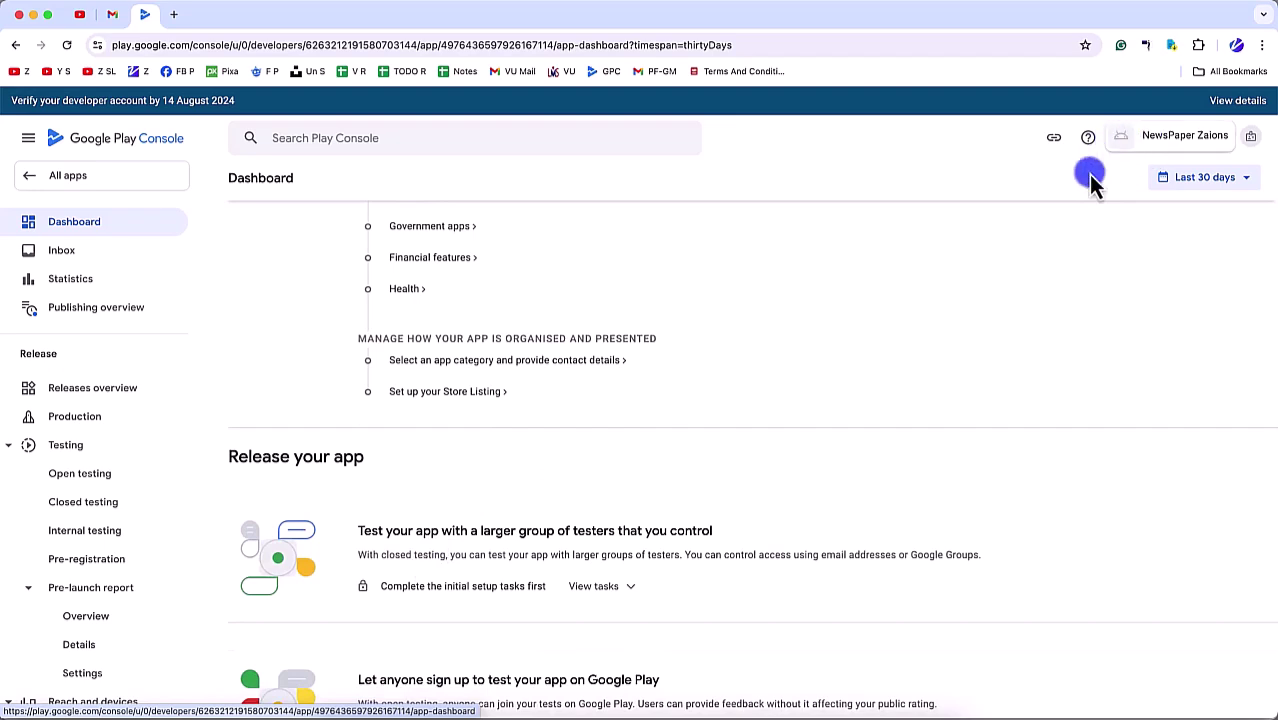
scroll(432, 364, "up", 4)
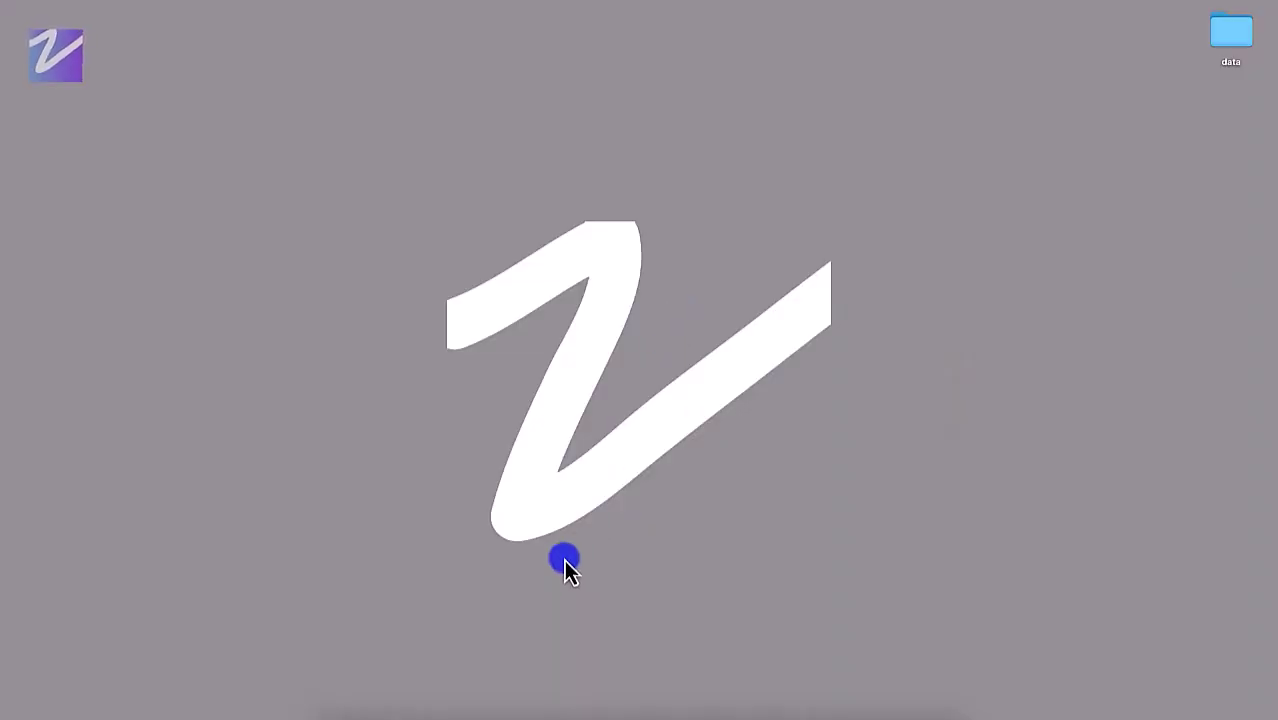
left_click(388, 712)
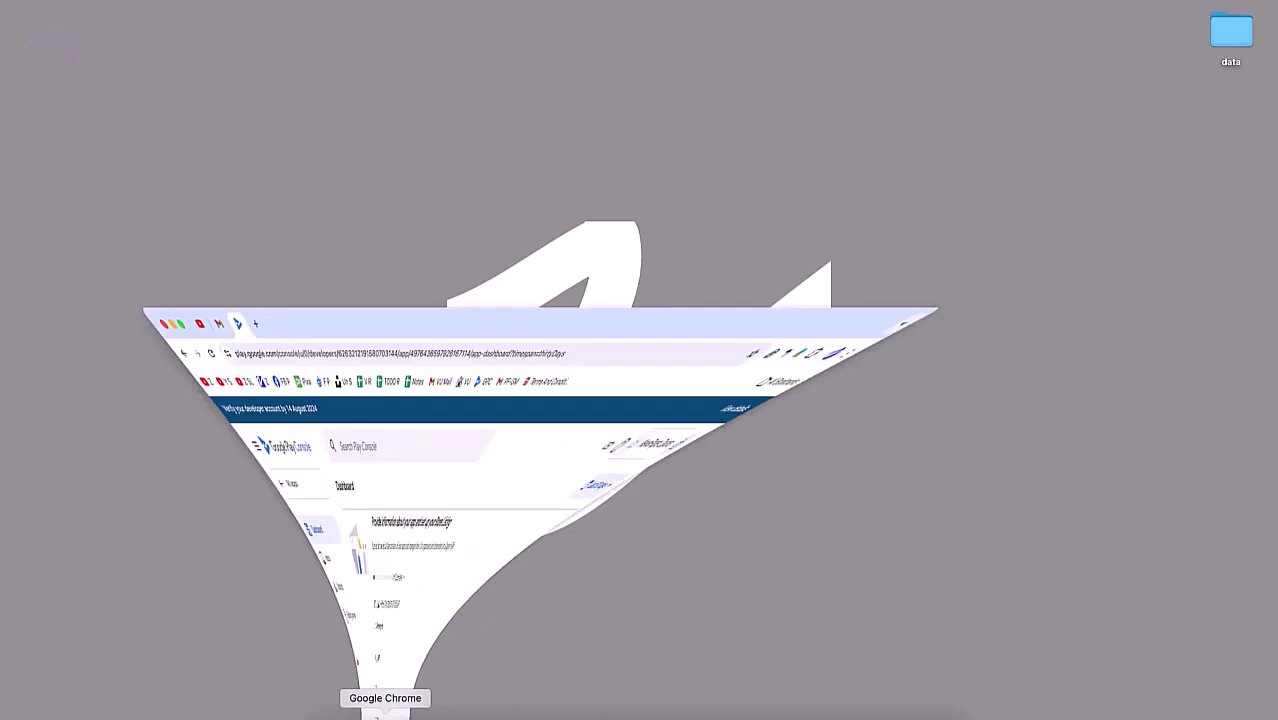
scroll(505, 314, "up", 3)
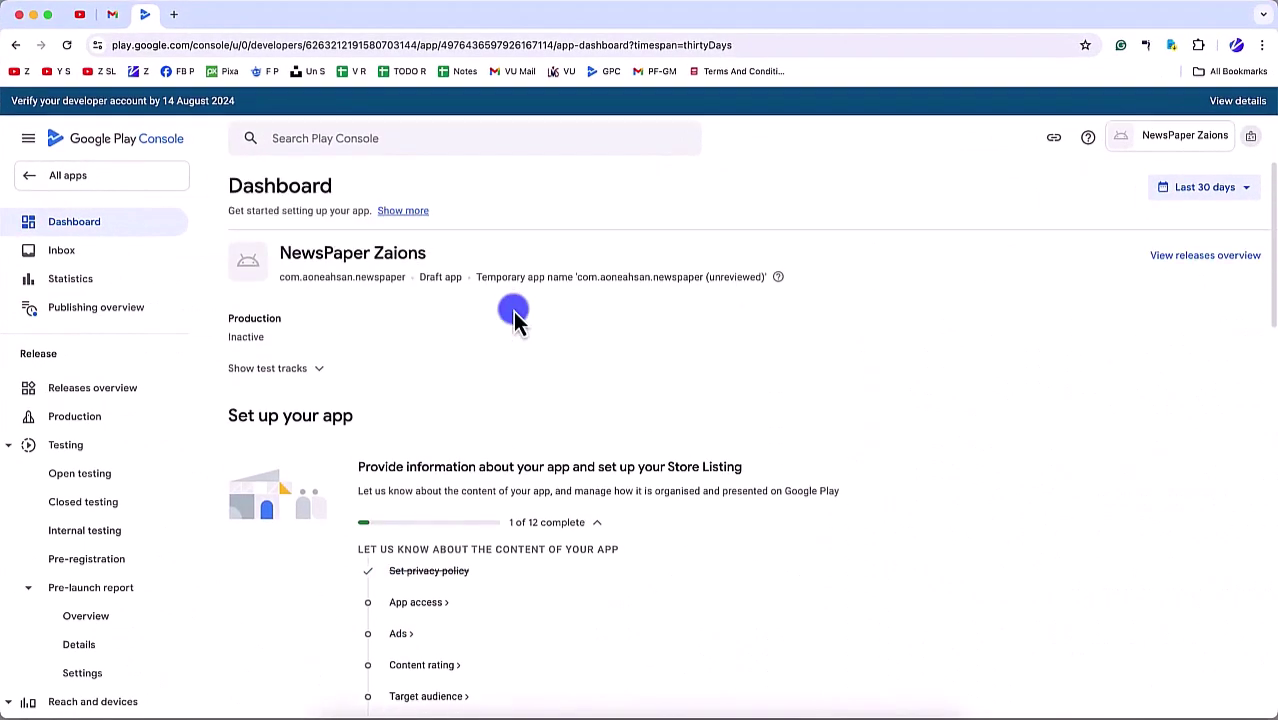
scroll(513, 456, "down", 3)
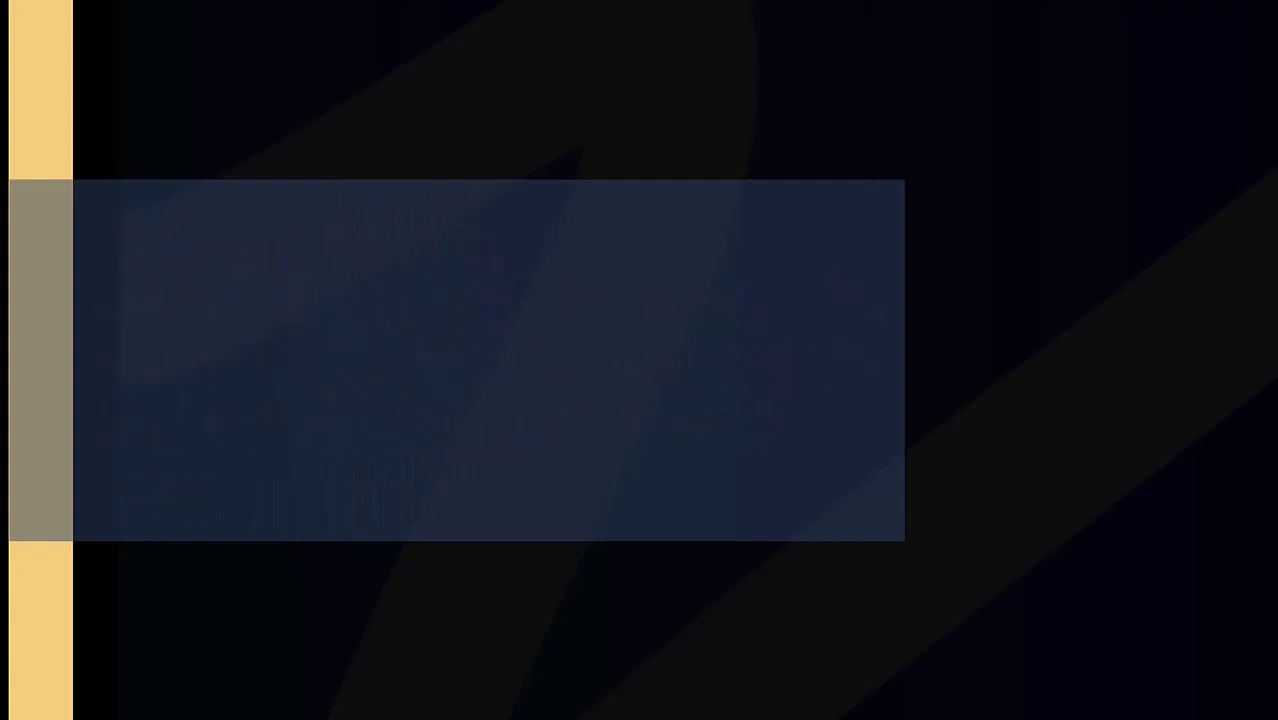
left_click(436, 345)
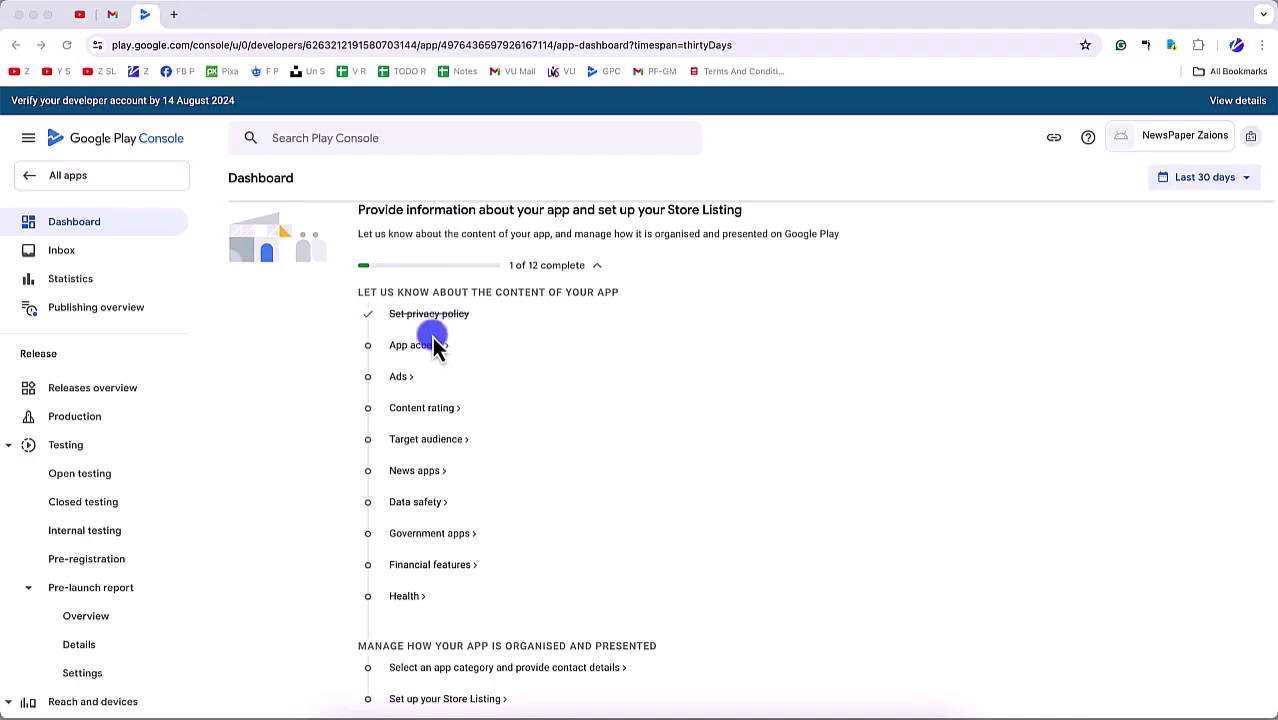
Step: Duplicate the Play Console tab
left_click(520, 354)
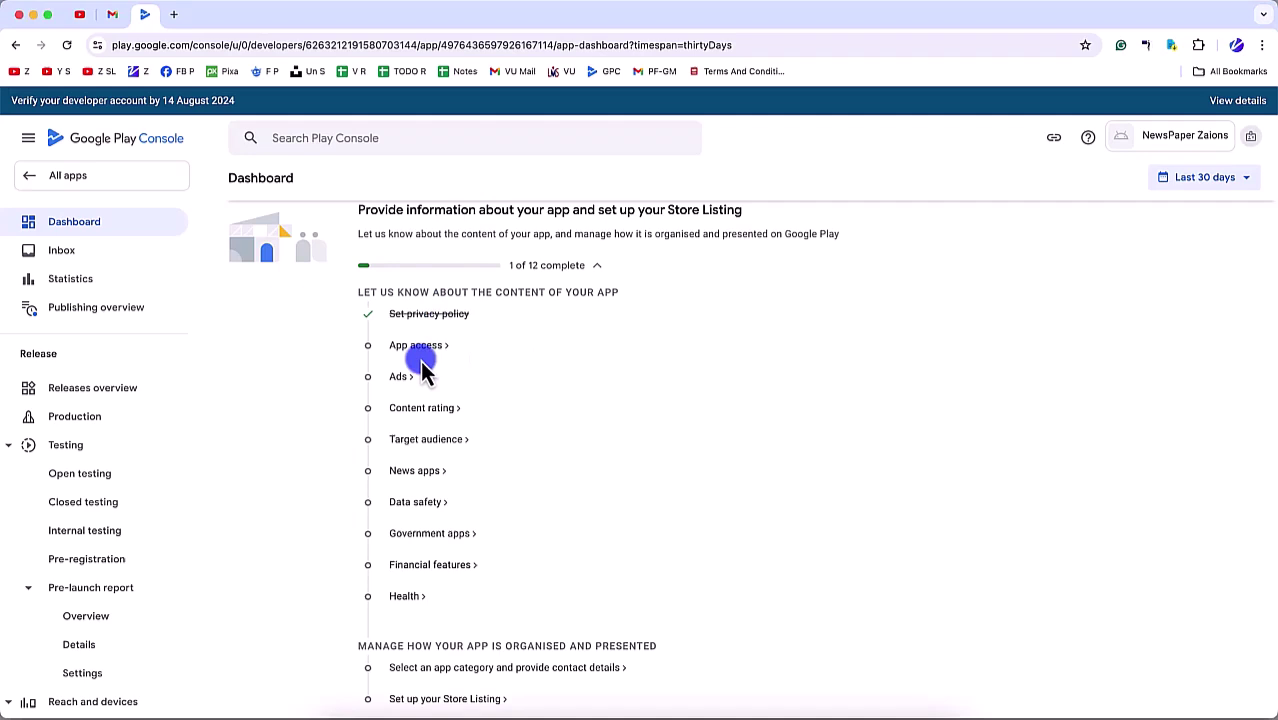
right_click(144, 14)
left_click(184, 110)
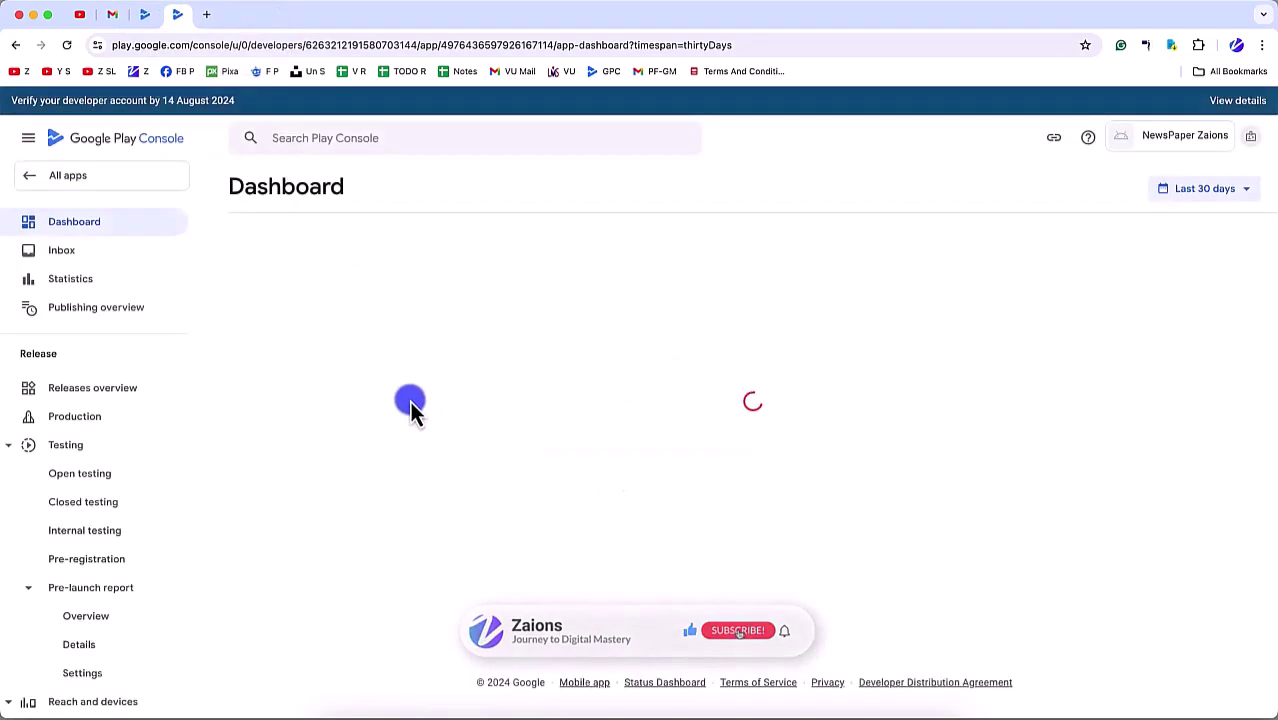
Step: In App access, declare that all or some functionality is restricted and start adding instructions
left_click(412, 605)
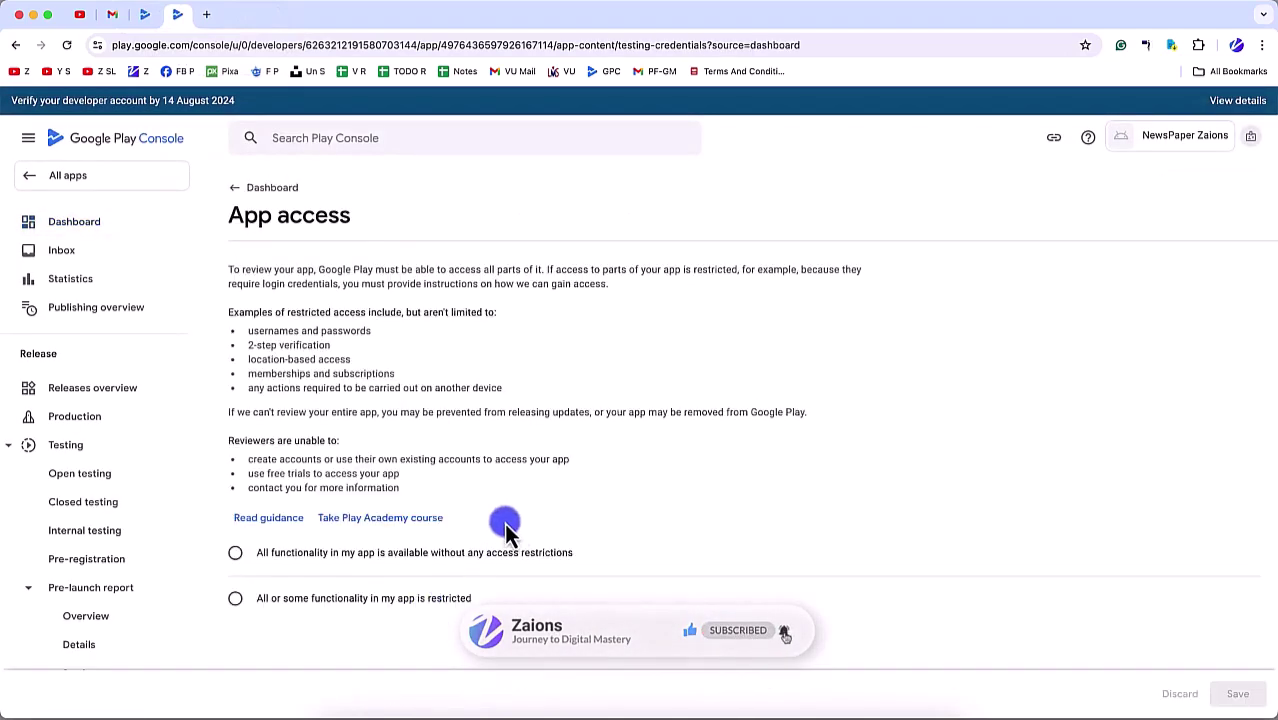
scroll(370, 540, "down", 1)
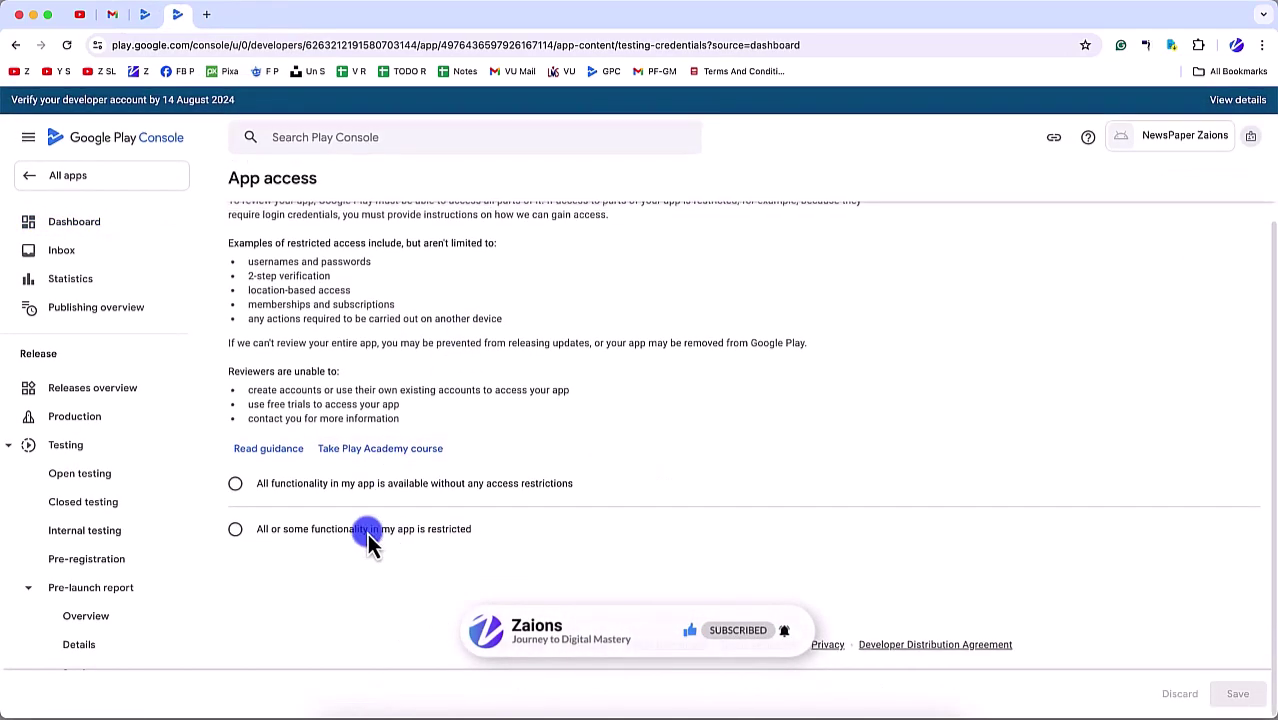
left_click(310, 532)
scroll(405, 567, "down", 3)
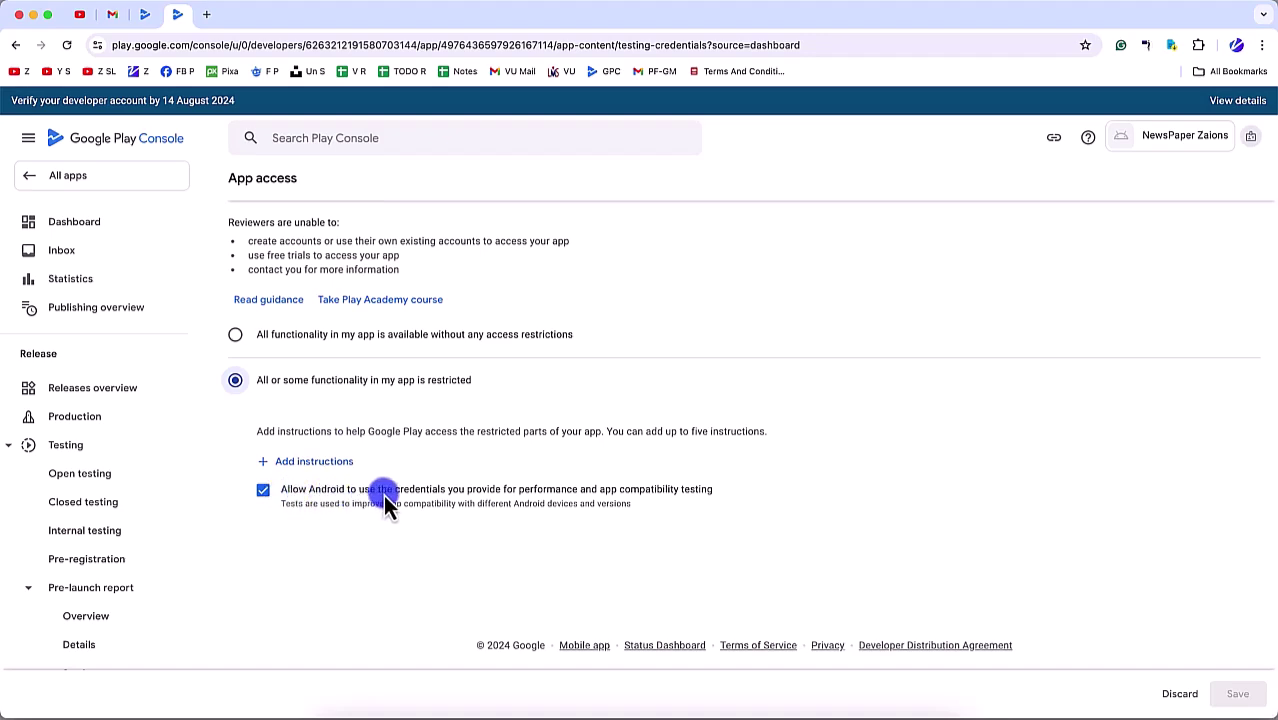
left_click(316, 463)
Step: Fill an 'Email and Password Based Auth' instruction with reviewer username, password and login notes
left_click(338, 358)
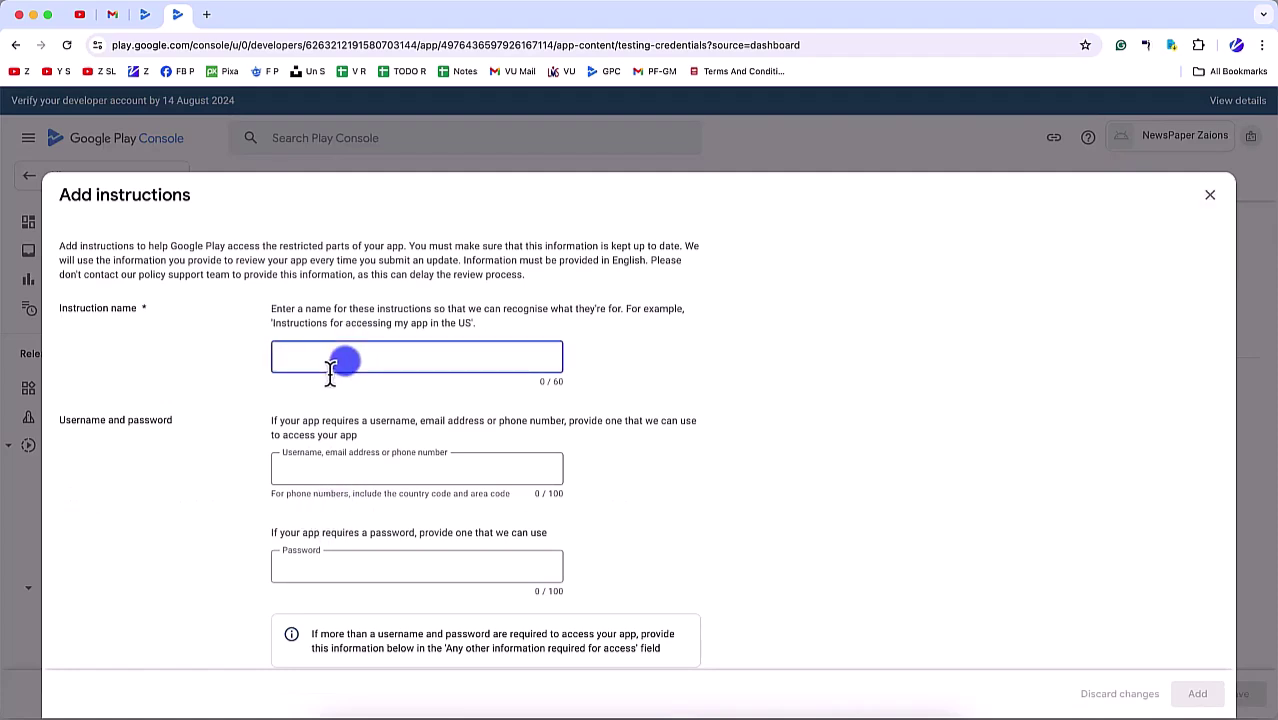
type("Email and Password Based Auth")
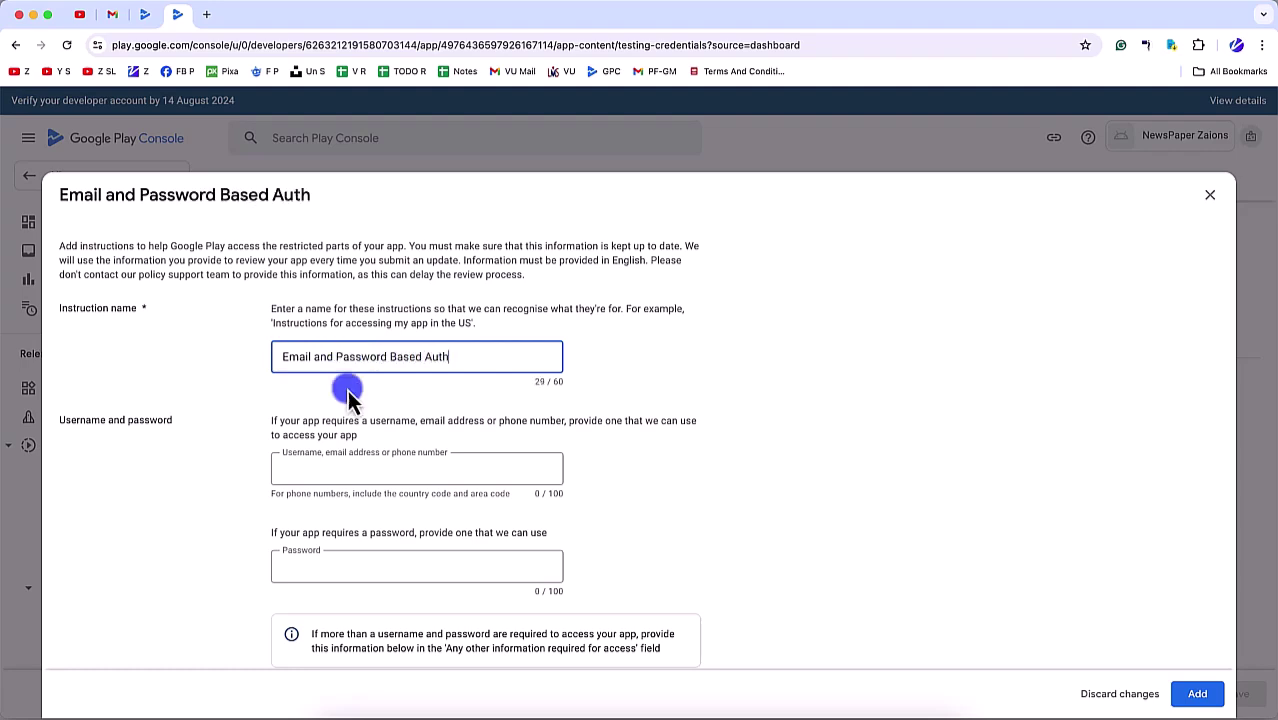
left_click(355, 470)
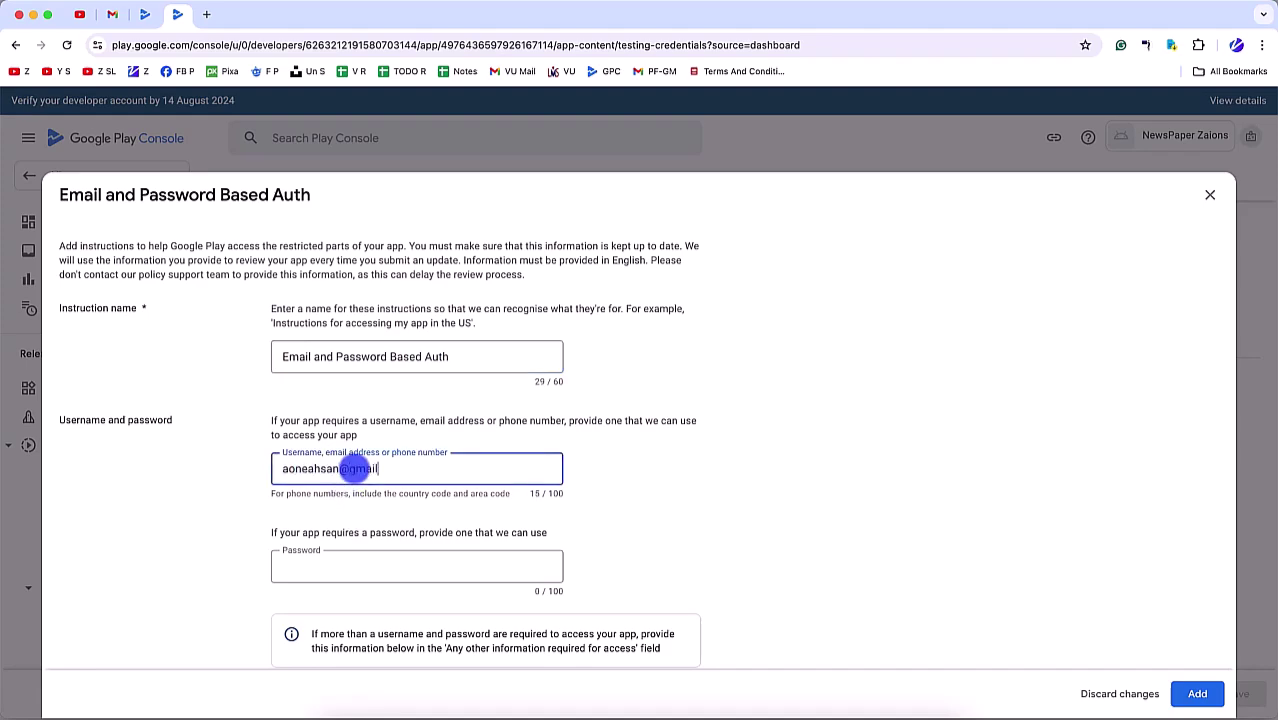
scroll(365, 530, "down", 3)
left_click(352, 328)
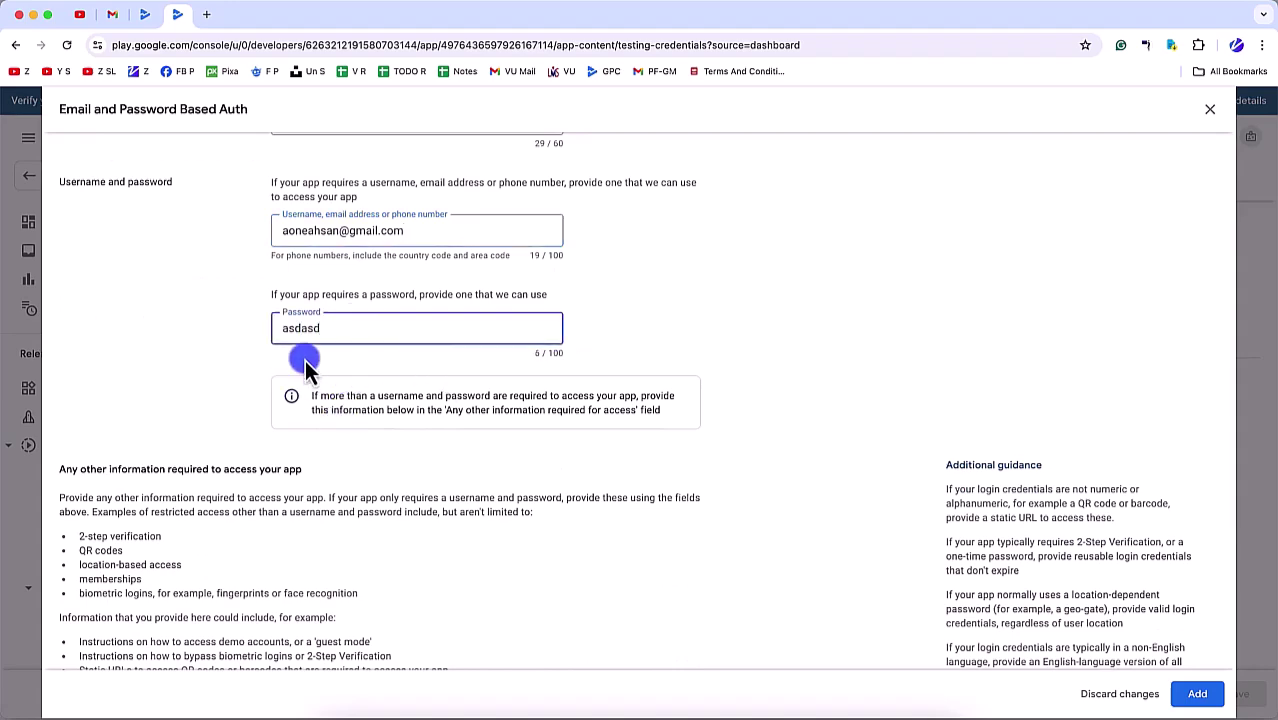
scroll(460, 385, "down", 4)
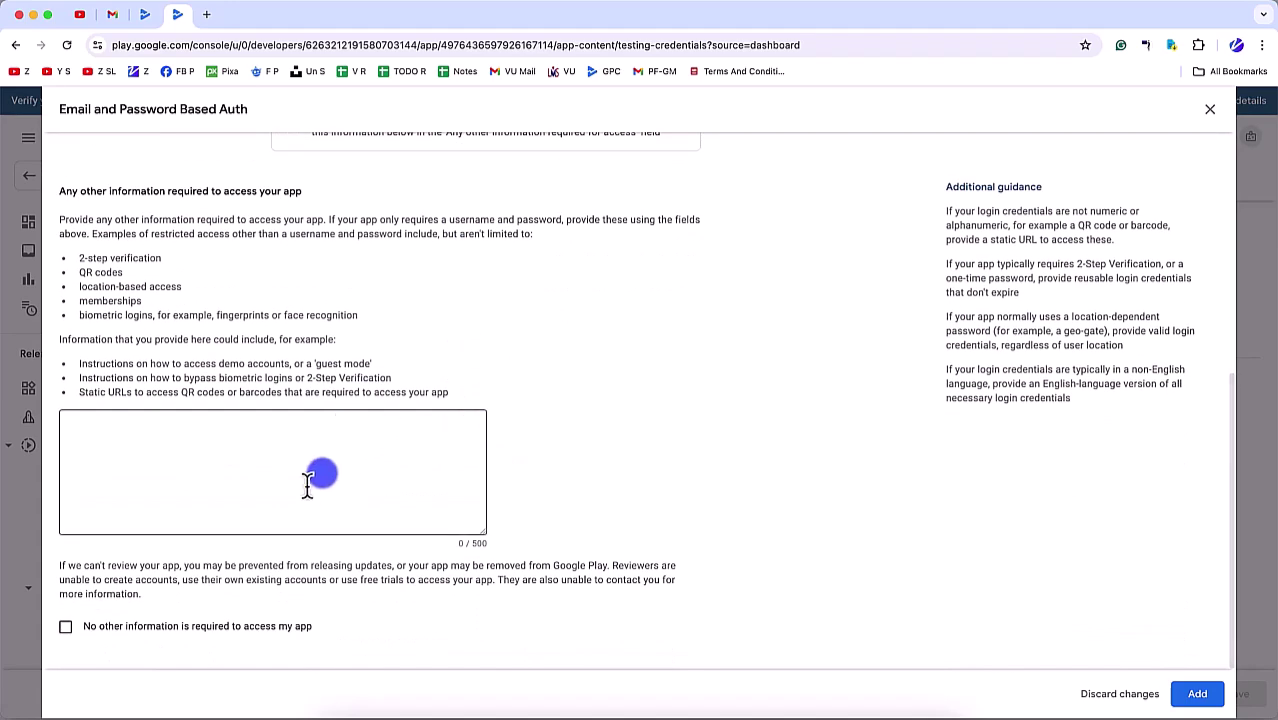
left_click(308, 482)
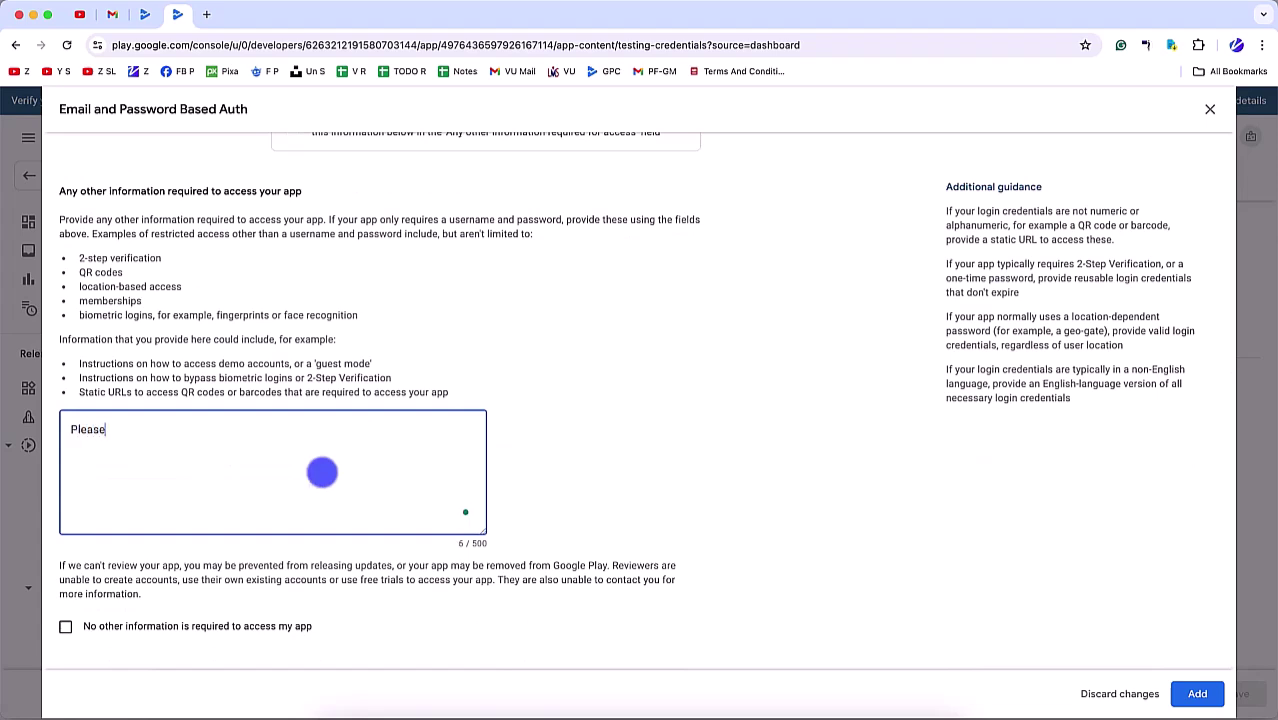
type("Enter the email and password in the login page (or create a new user using the register page) and you should be able to use the app.")
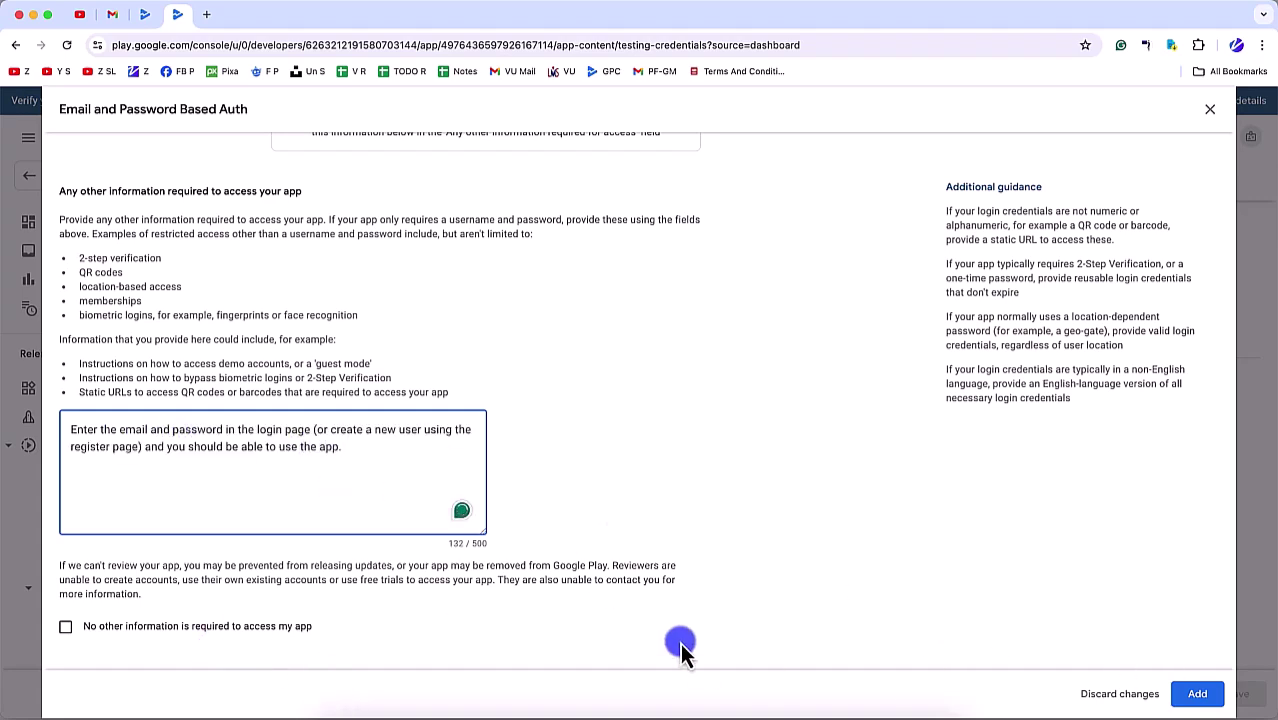
left_click(199, 625)
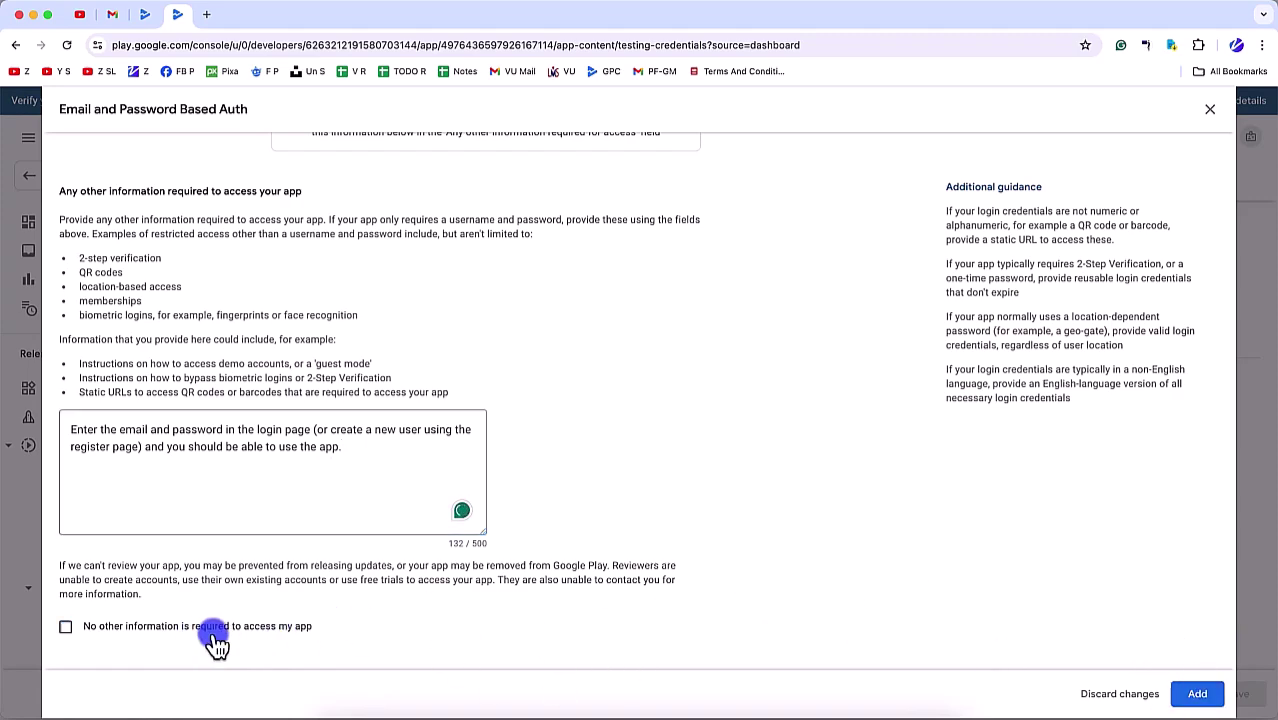
Step: Mark no other information required, add the instruction and save the App access declaration
left_click(440, 526)
scroll(439, 525, "up", 10)
scroll(439, 525, "down", 10)
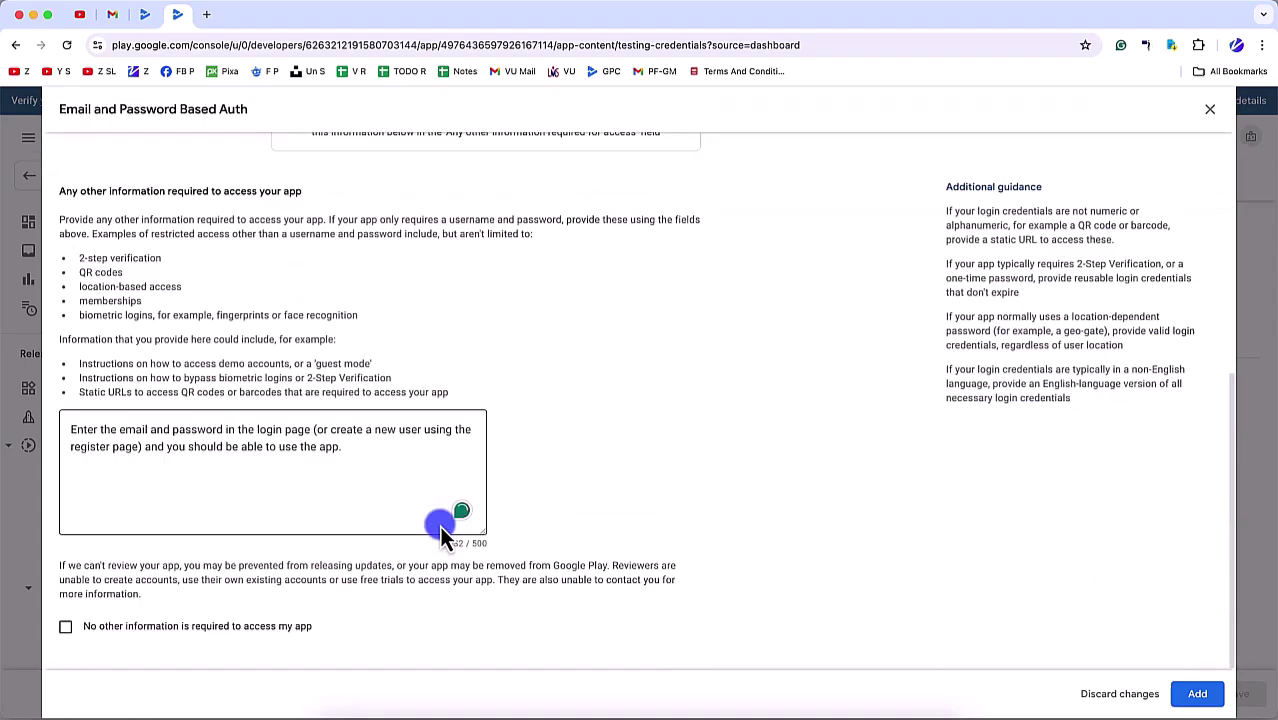
left_click(178, 626)
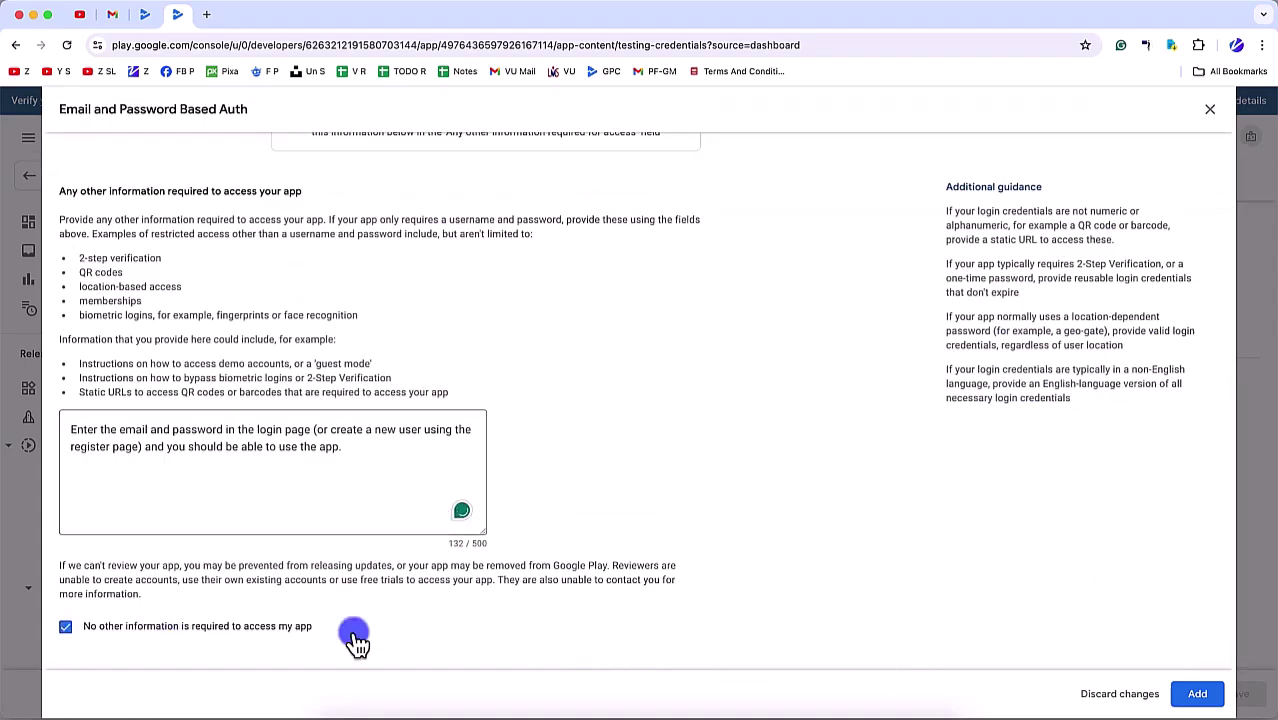
left_click(1197, 693)
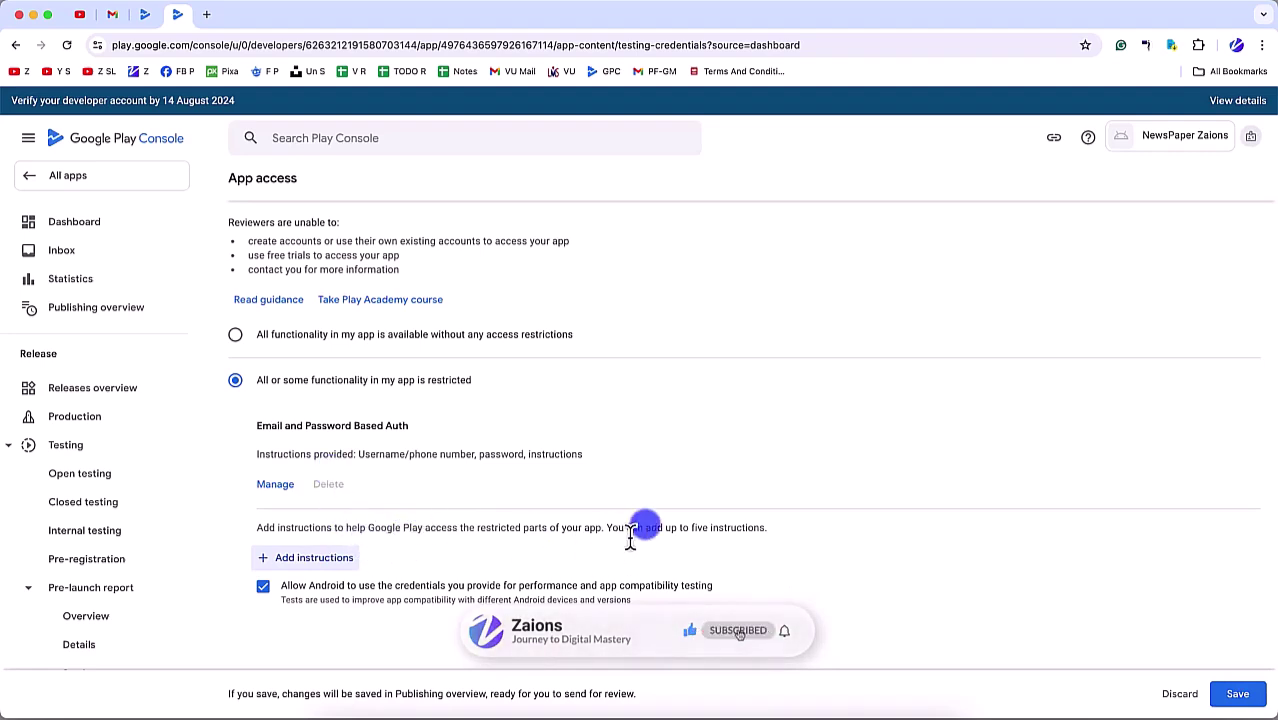
left_click(1237, 693)
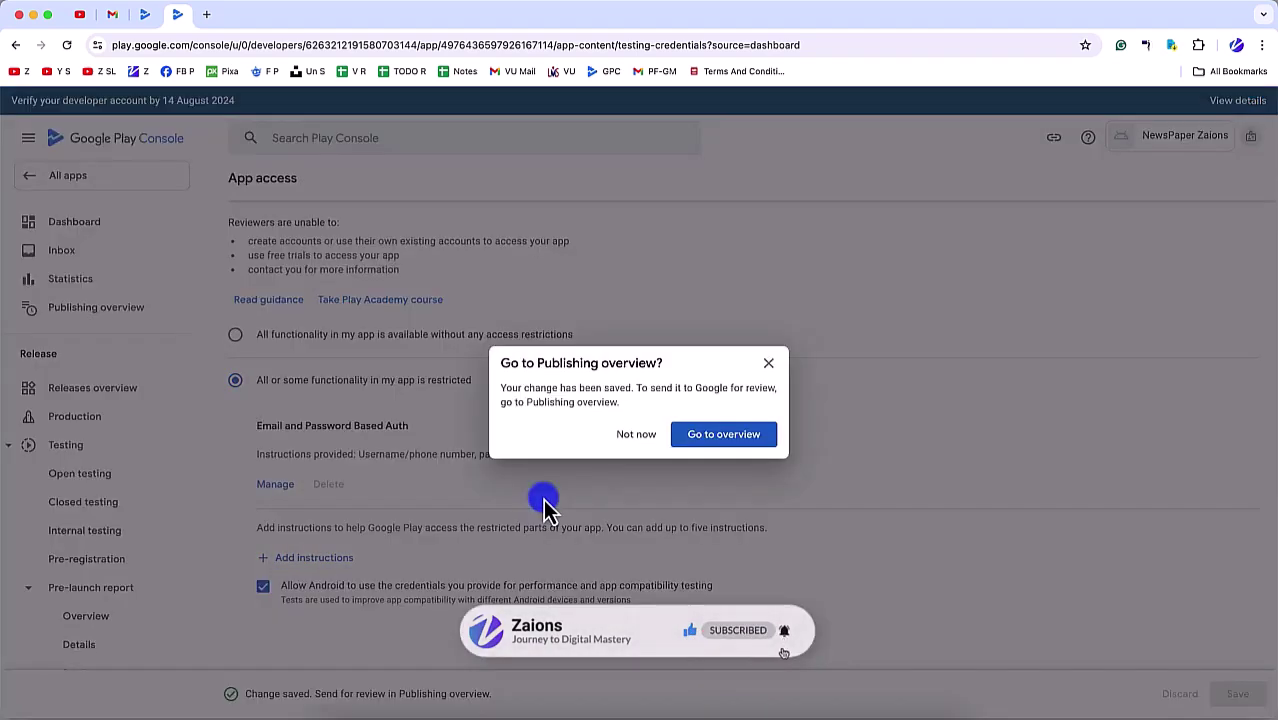
left_click(646, 441)
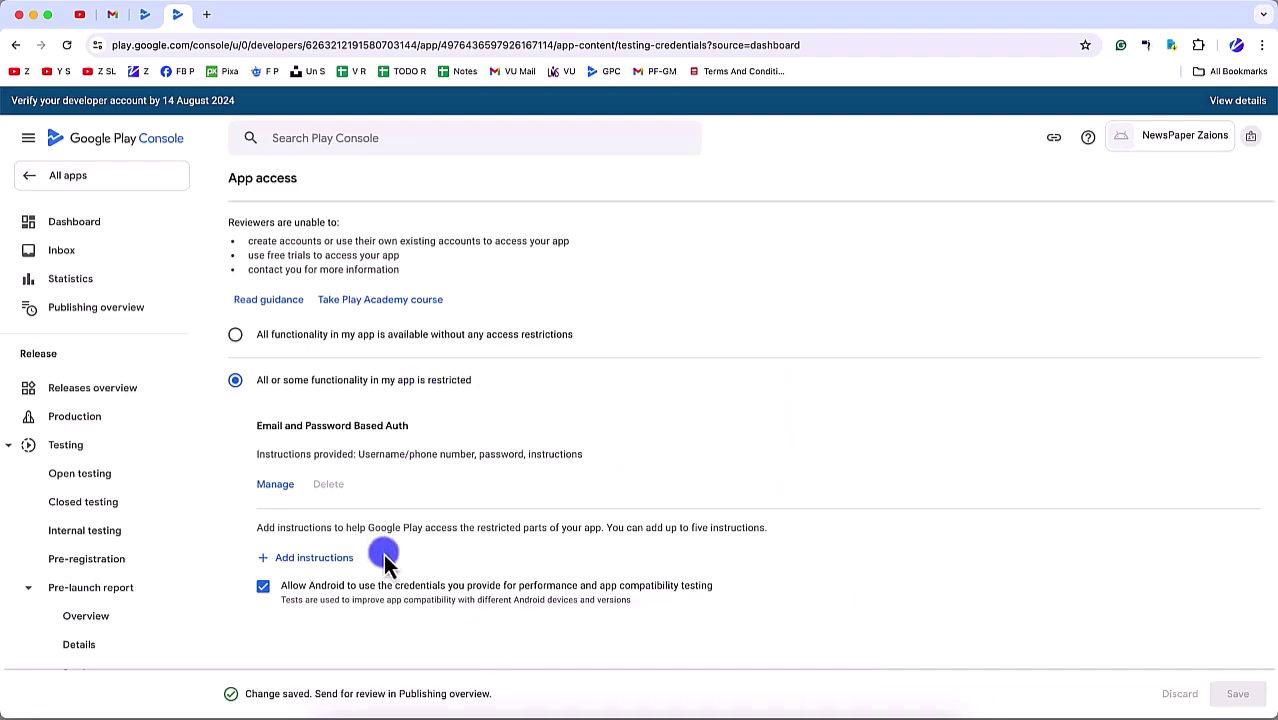
scroll(340, 565, "down", 2)
scroll(192, 565, "down", 10)
scroll(105, 560, "down", 5)
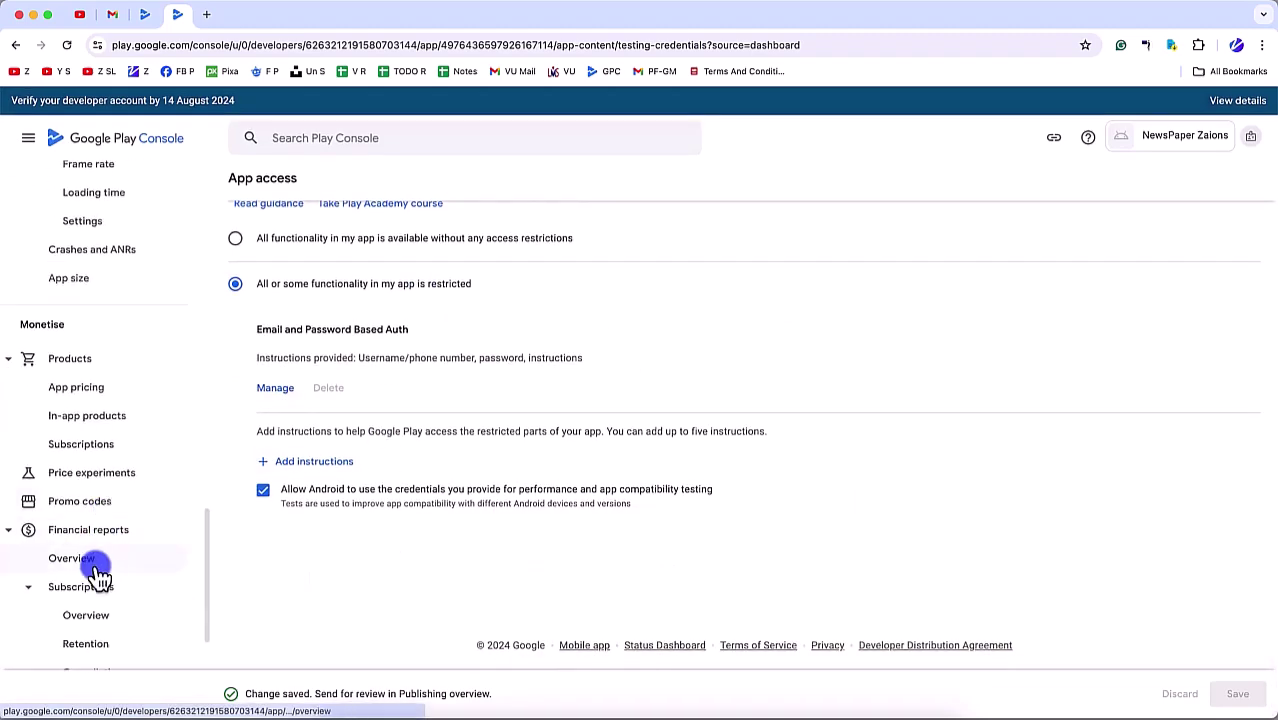
scroll(90, 580, "up", 15)
scroll(70, 380, "up", 5)
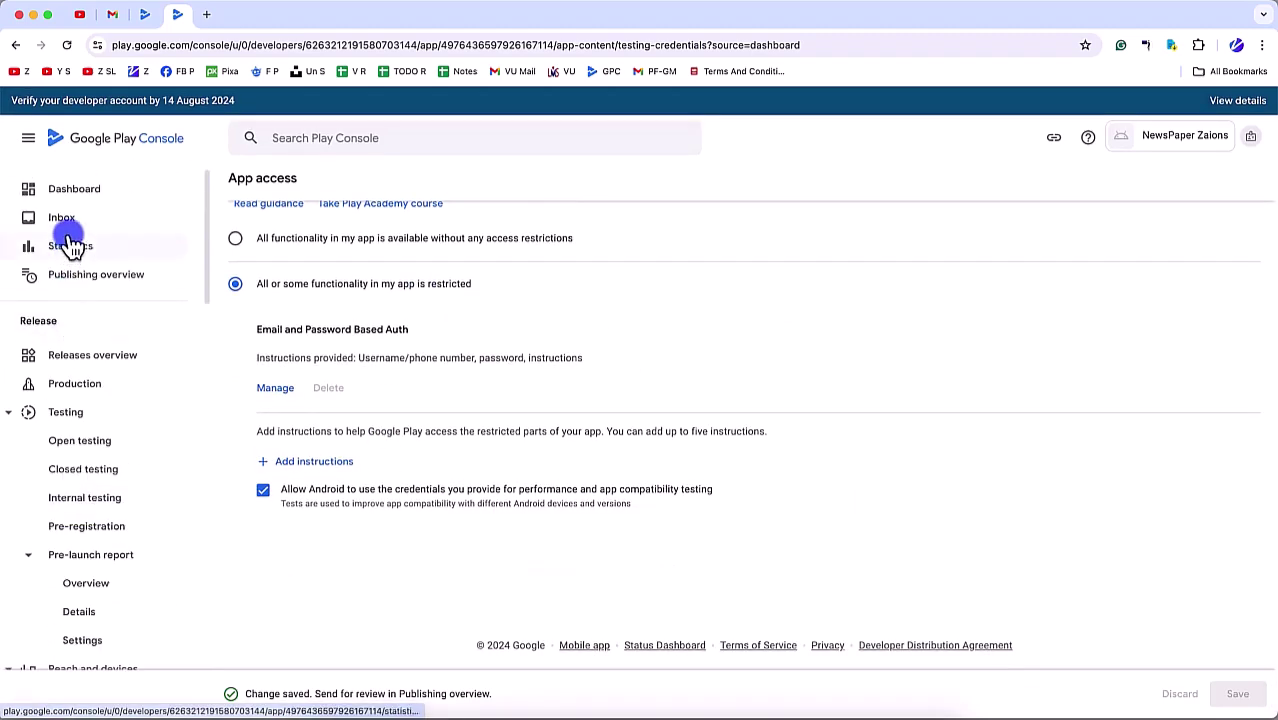
Step: Go from the app dashboard to the App content declarations page
left_click(75, 192)
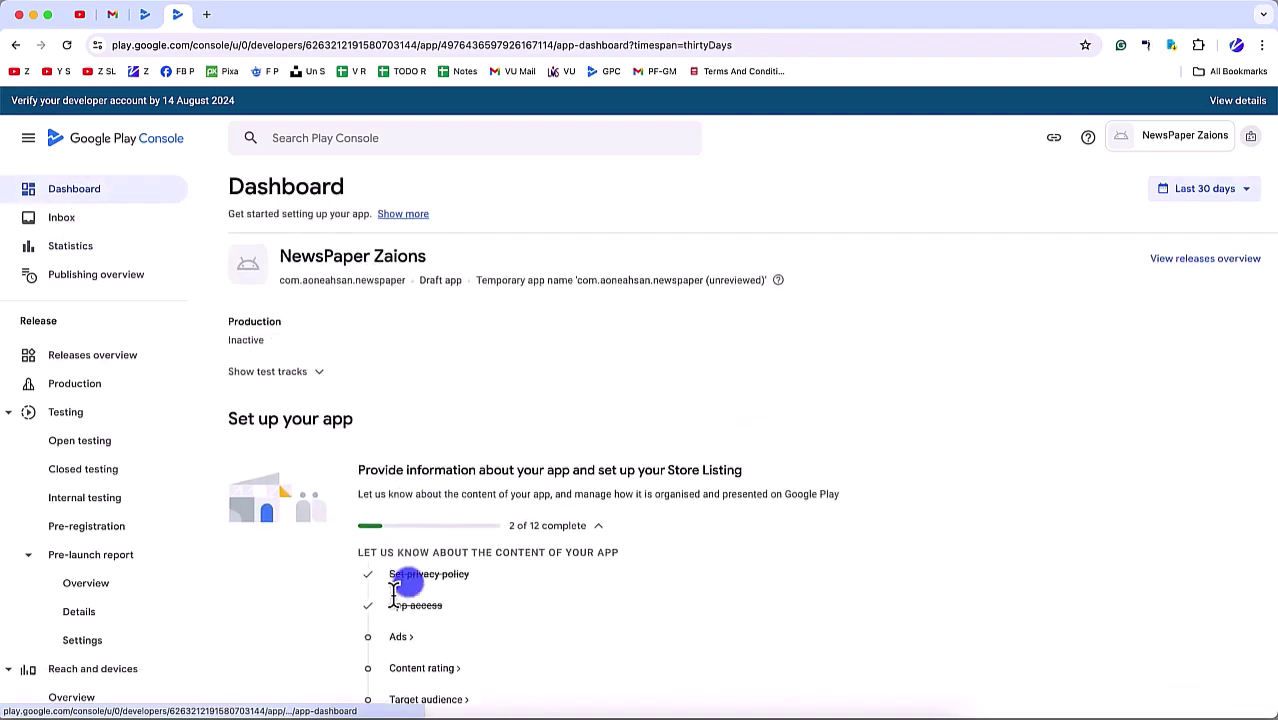
scroll(128, 572, "down", 15)
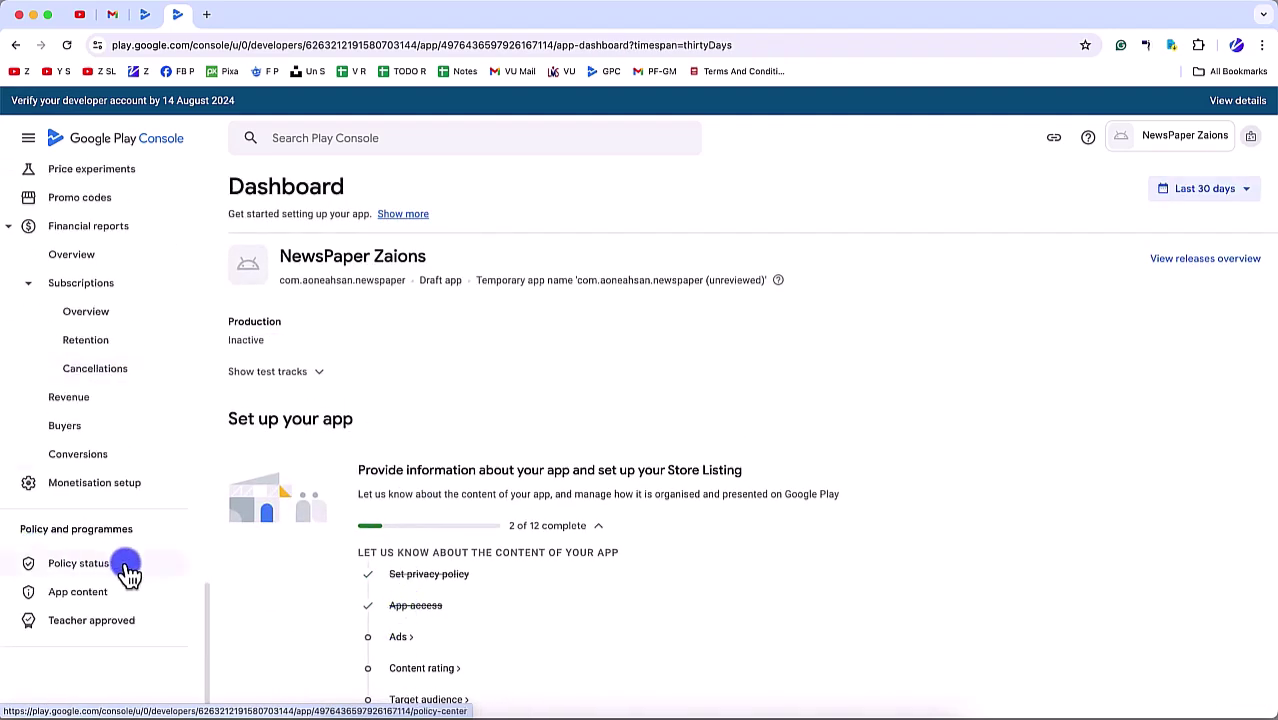
left_click(80, 597)
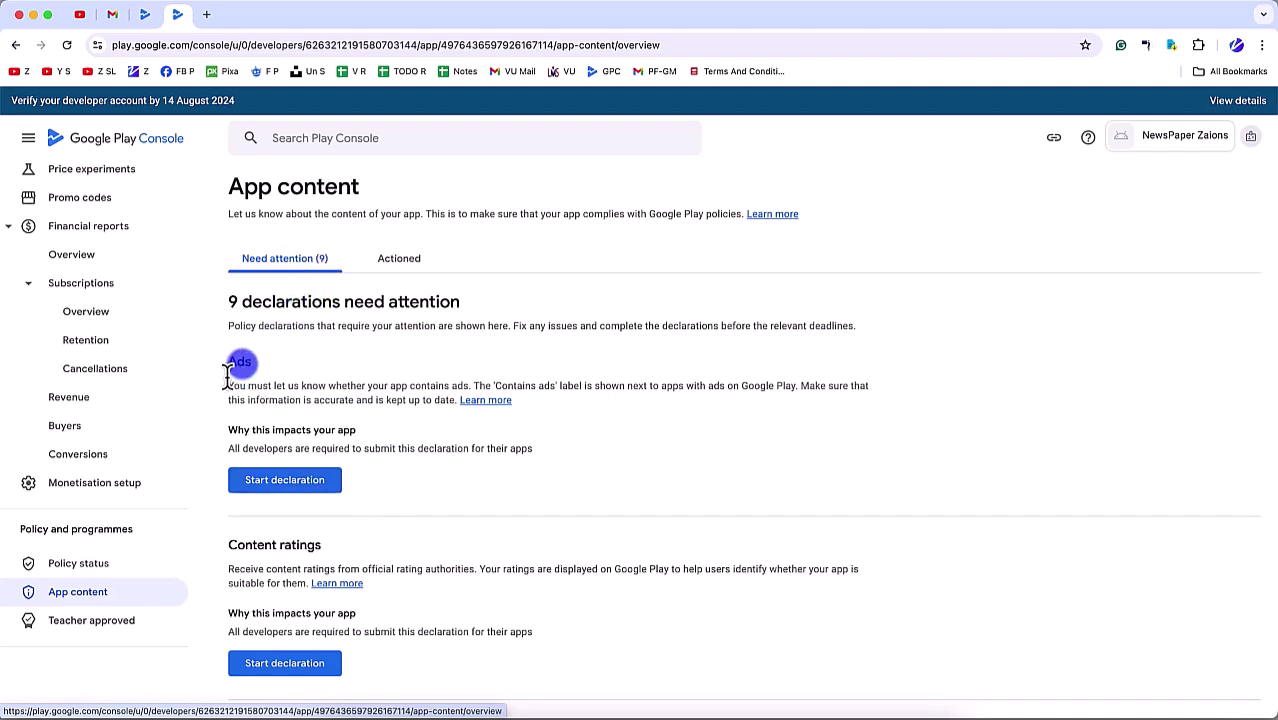
Step: Declare 'No, my app does not contain ads', save it, and return to App content
left_click(338, 478)
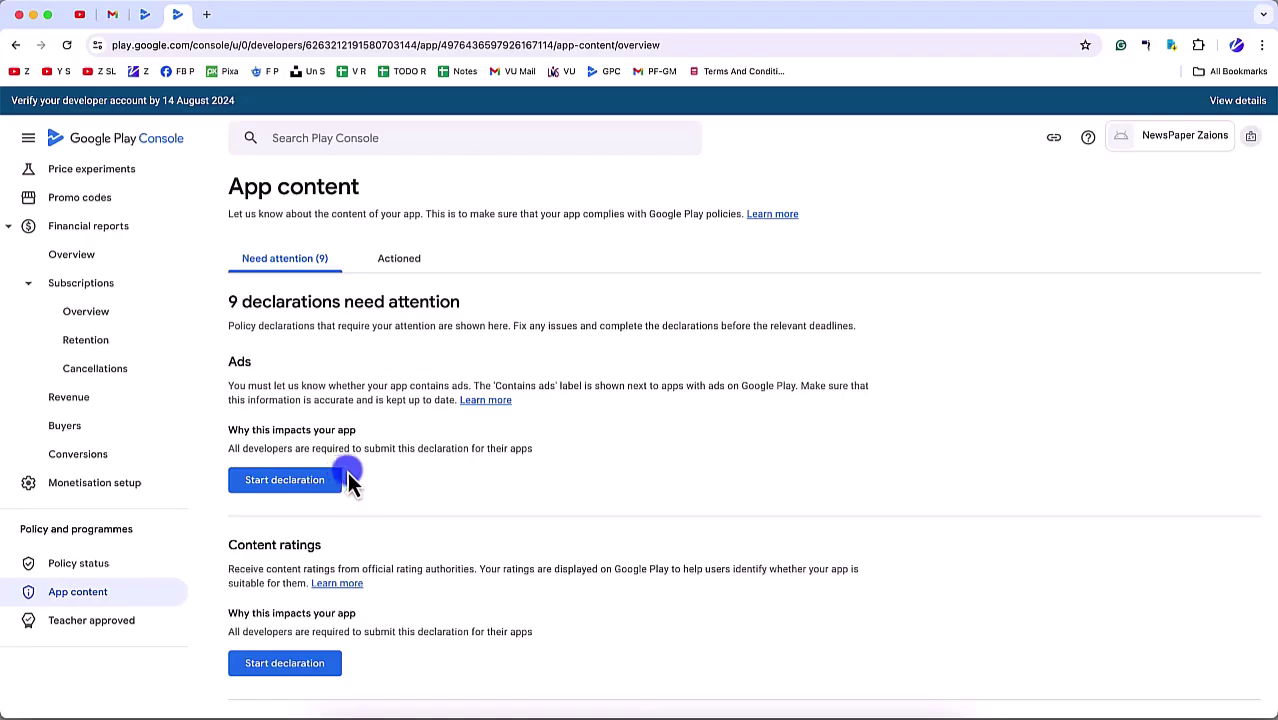
left_click(305, 489)
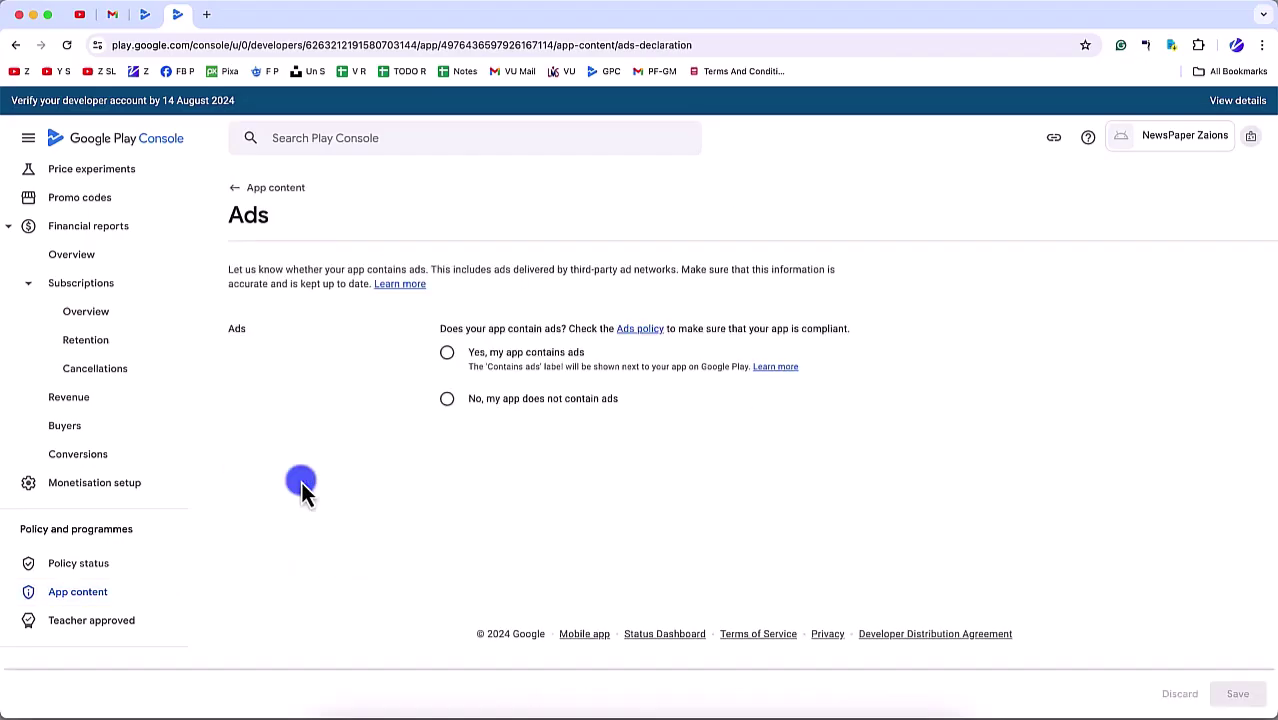
left_click(487, 401)
left_click(1238, 694)
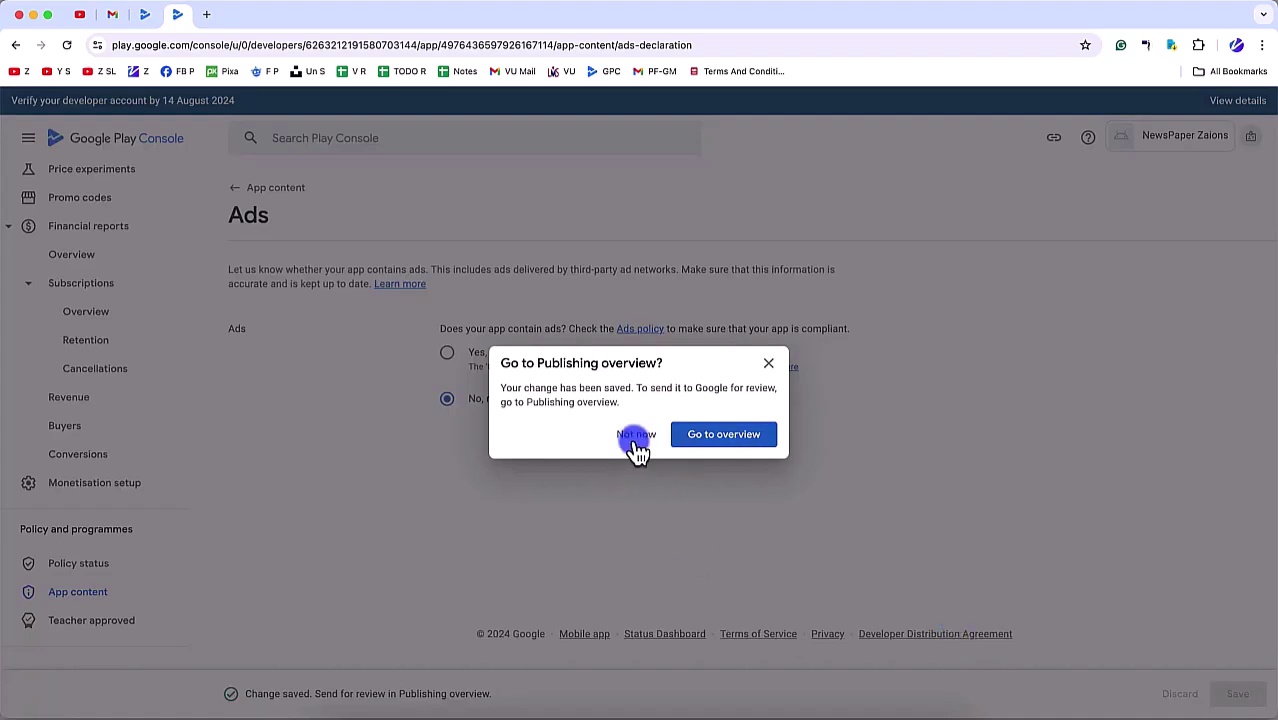
left_click(636, 440)
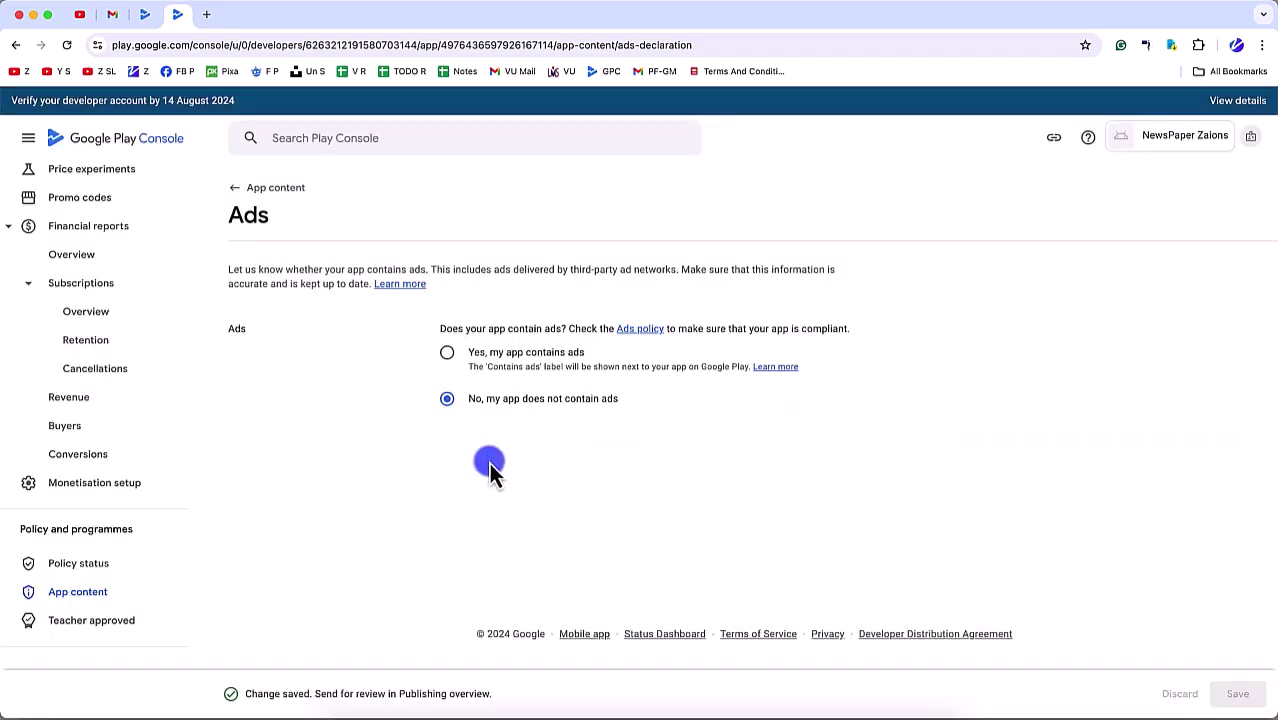
left_click(85, 600)
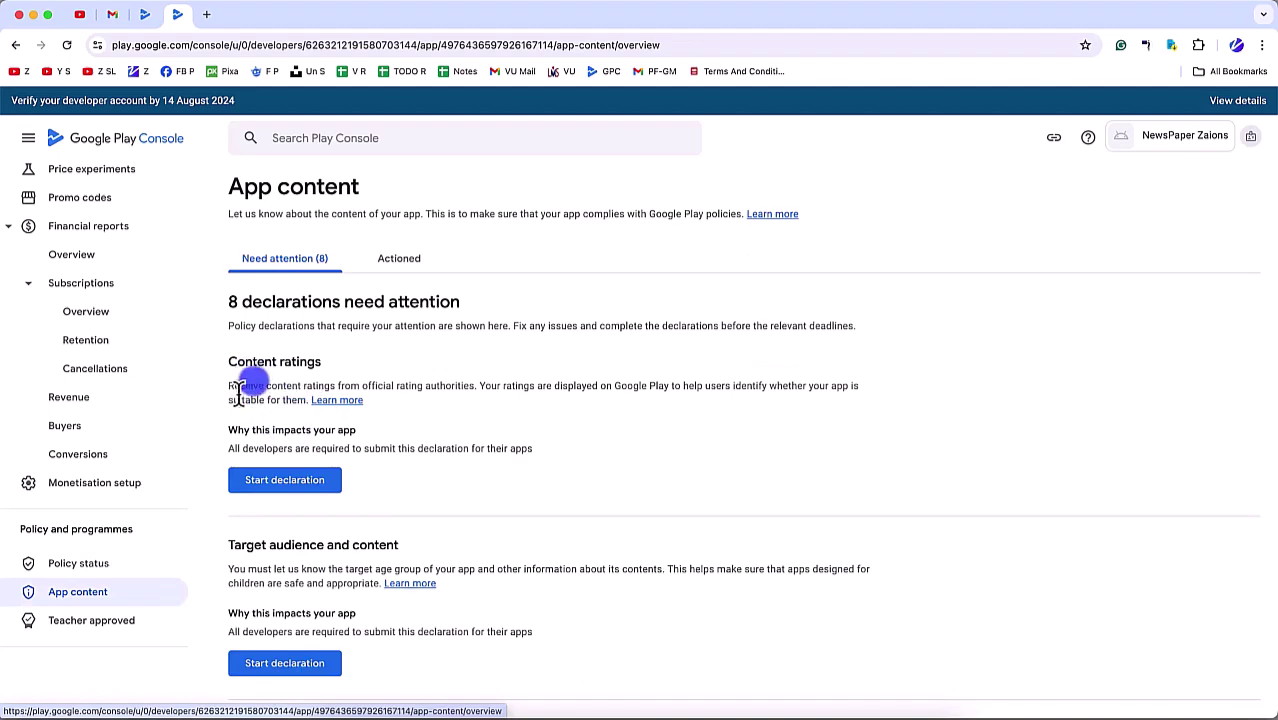
Step: Begin the content ratings questionnaire with the contact email and category 'All other app types'
double_click(224, 366)
left_click_drag(224, 366, 318, 364)
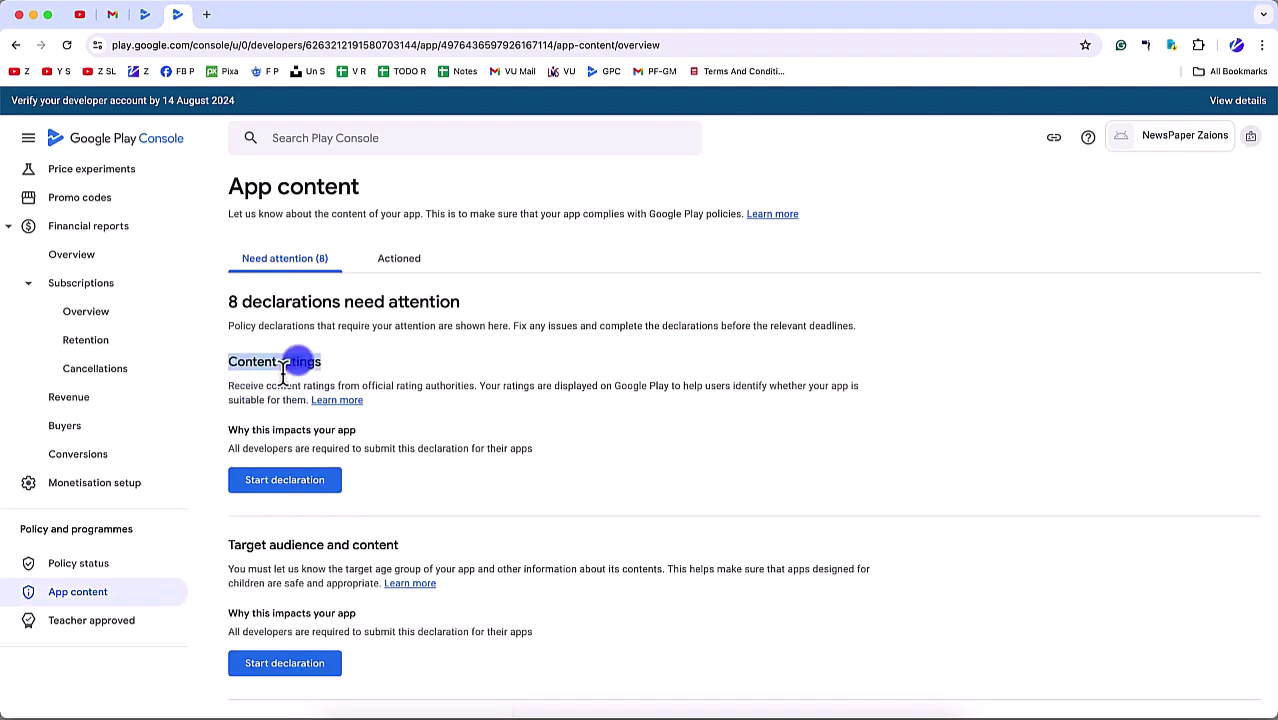
left_click(416, 337)
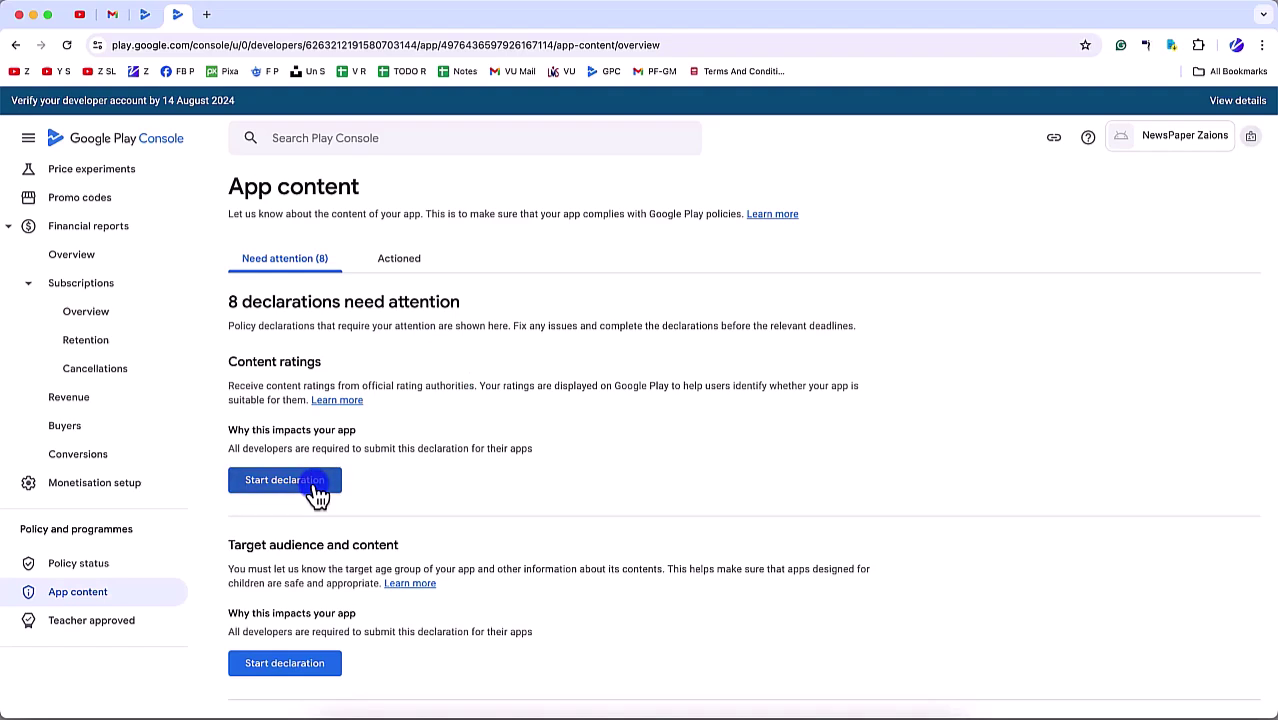
left_click(316, 490)
left_click(300, 450)
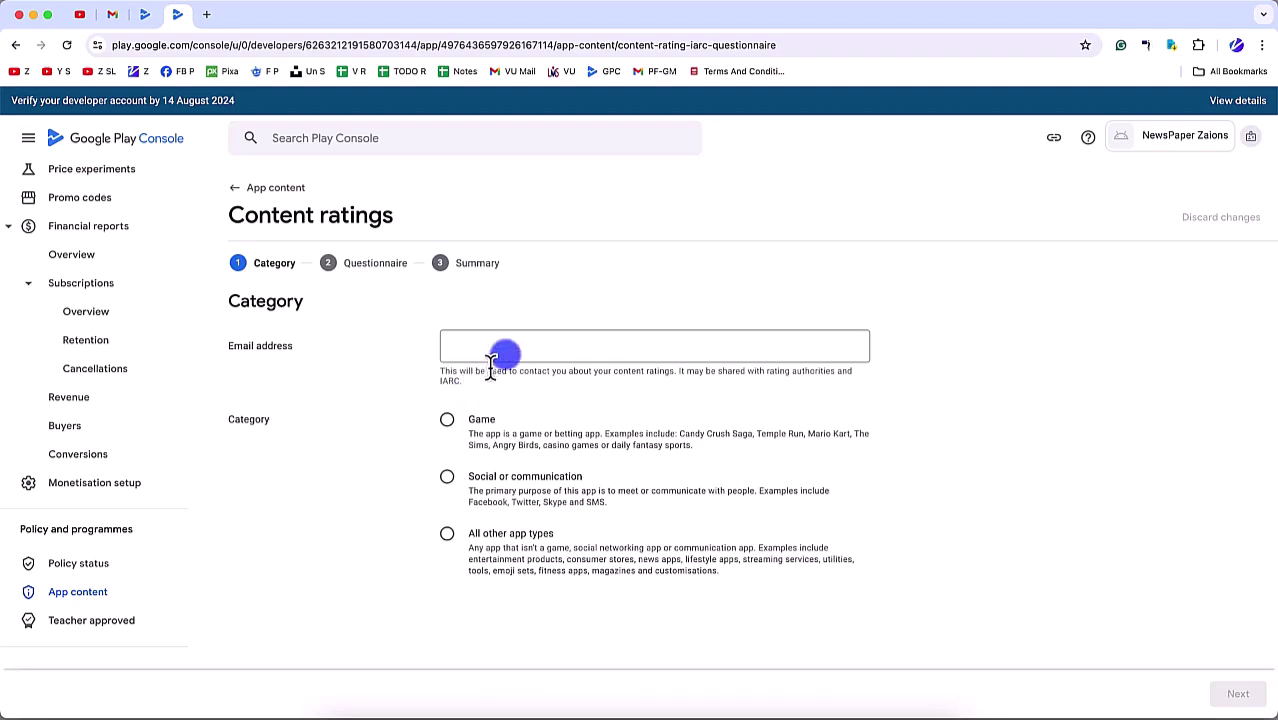
left_click(503, 345)
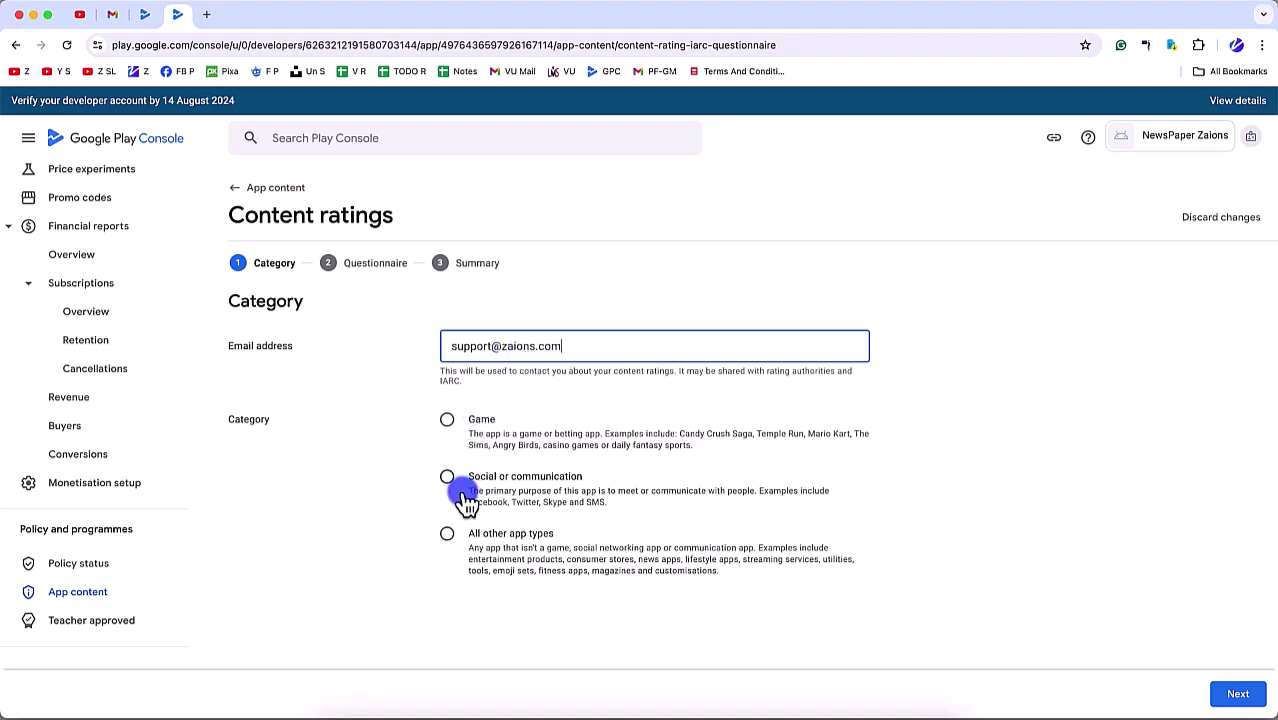
left_click(447, 533)
scroll(562, 619, "down", 2)
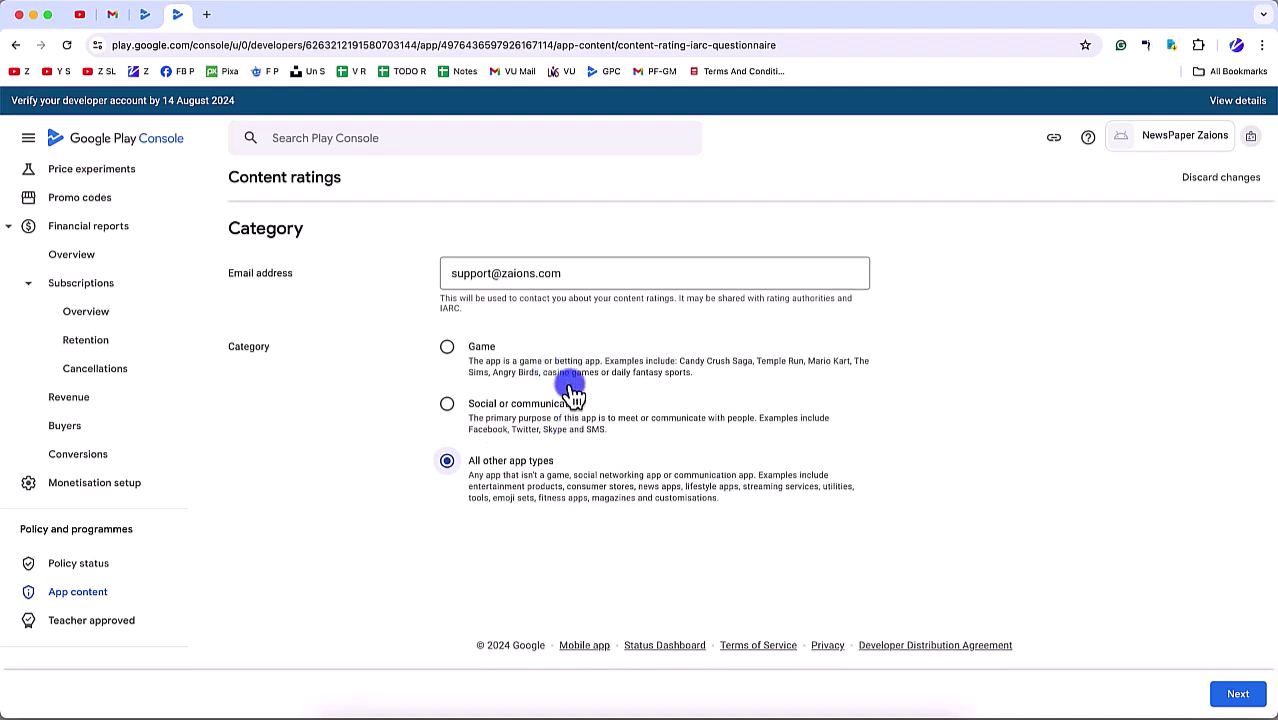
left_click(1236, 694)
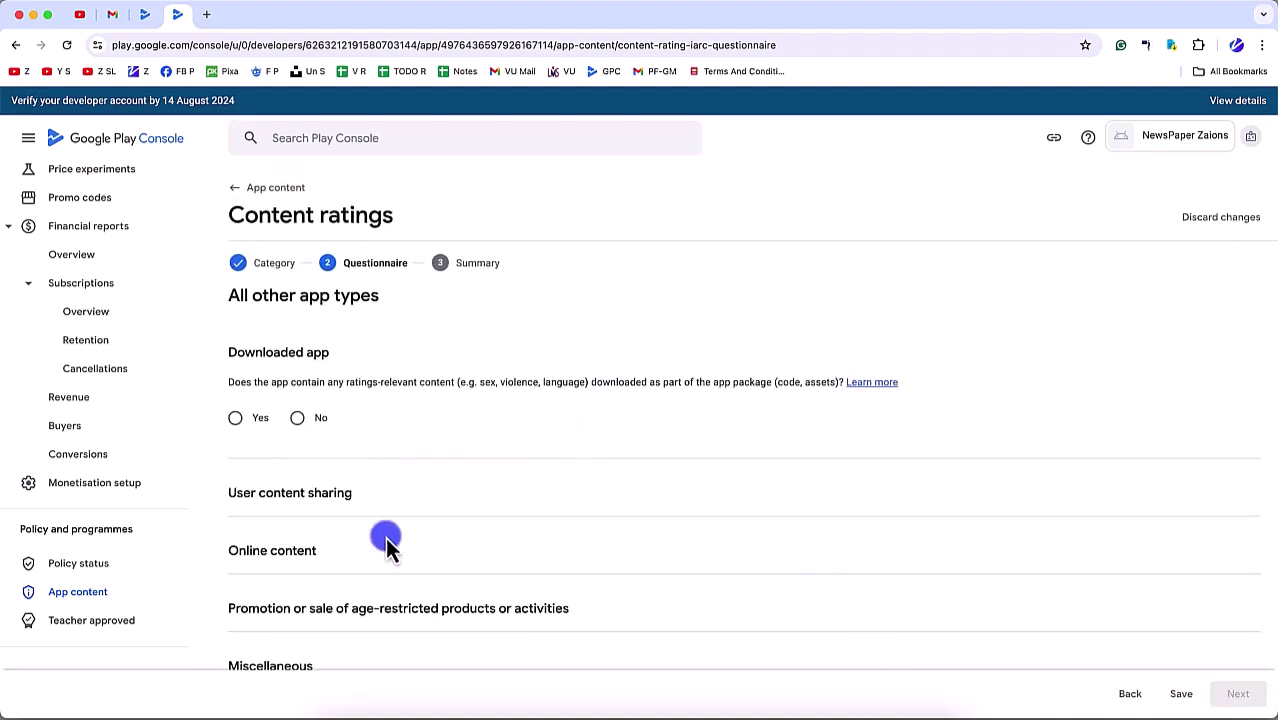
Step: Answer No to downloads and user sharing, Yes to online content, No to violence and sexual material
left_click(296, 420)
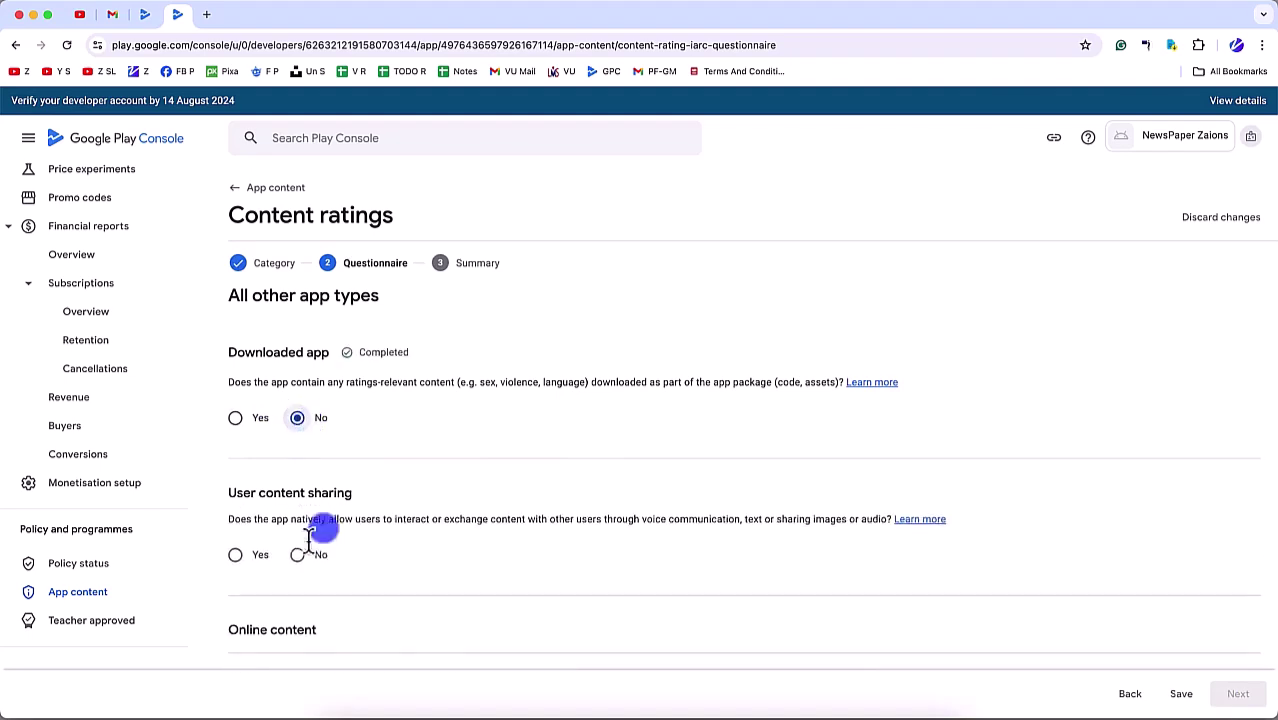
left_click(311, 562)
scroll(311, 555, "down", 5)
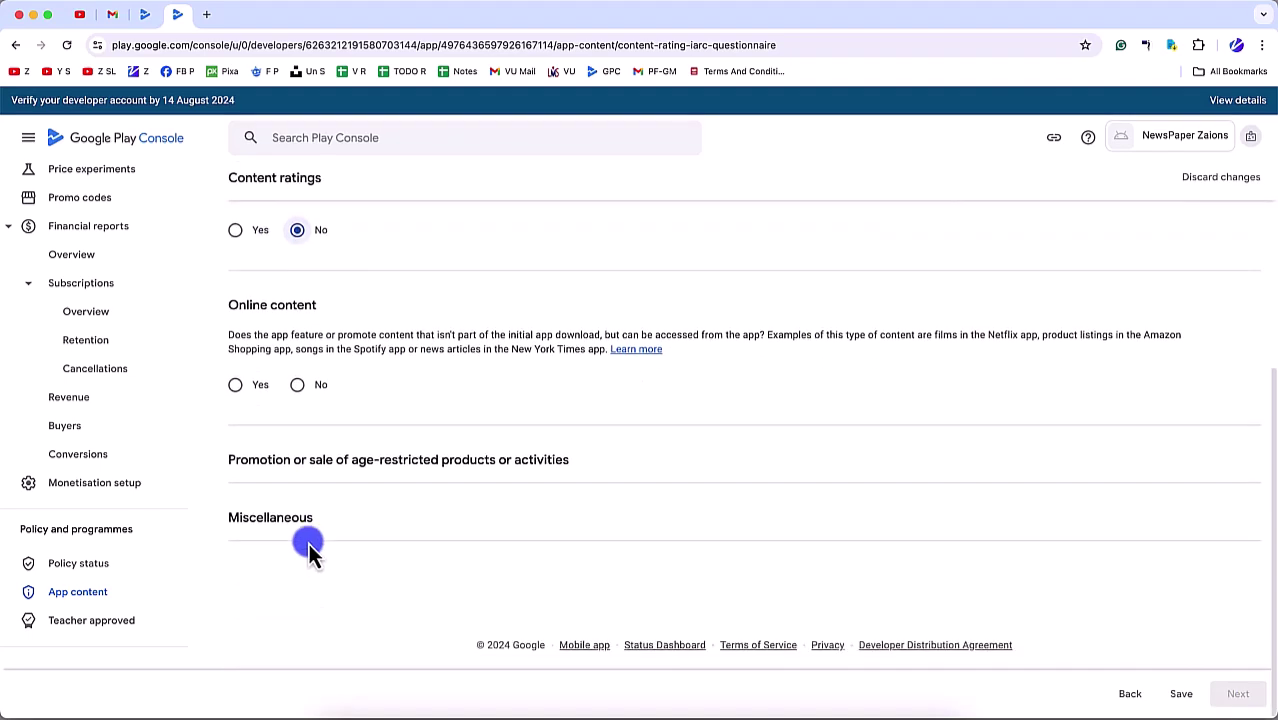
left_click_drag(420, 350, 606, 352)
left_click(238, 385)
scroll(241, 449, "down", 3)
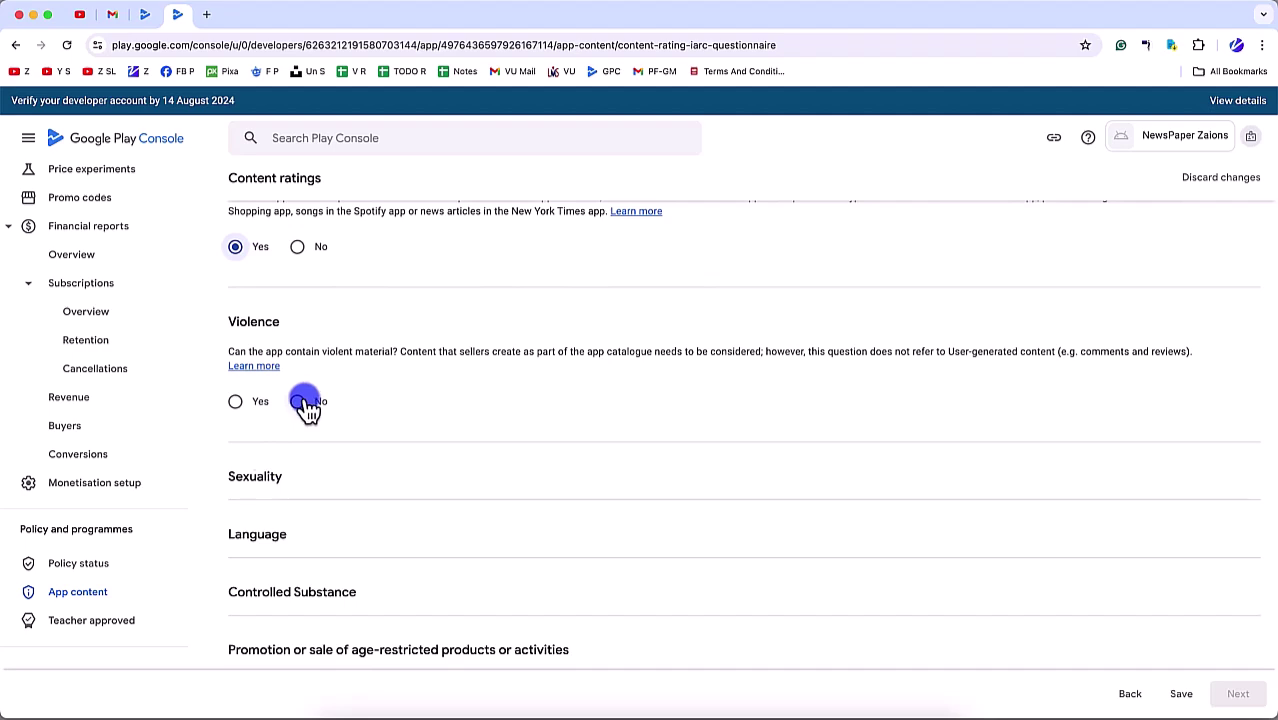
left_click(298, 401)
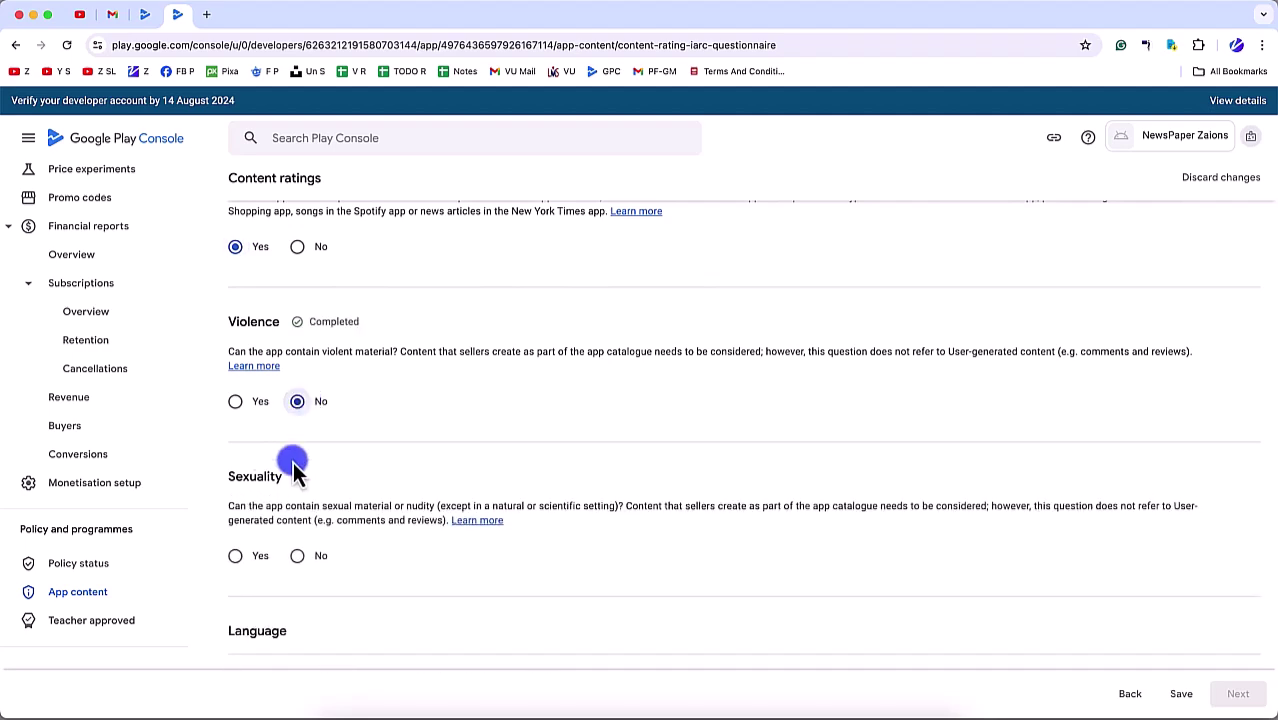
left_click(297, 556)
scroll(288, 560, "down", 3)
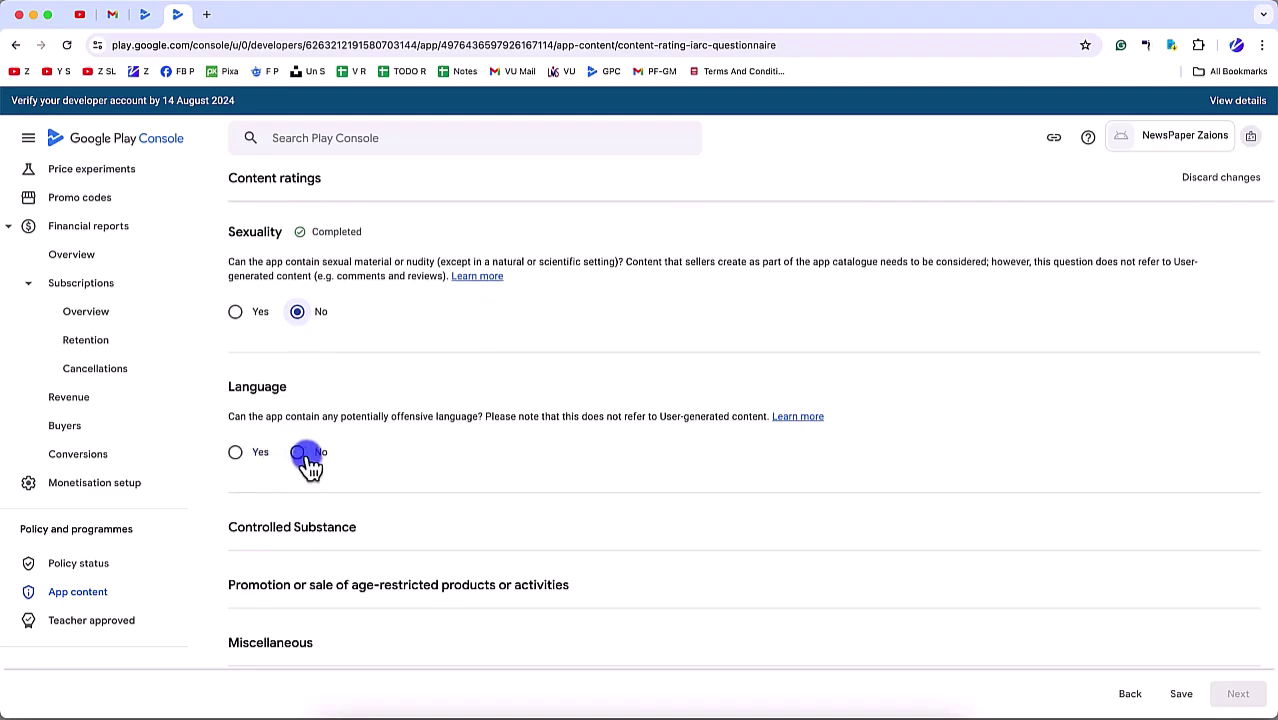
Step: Answer No to language, substances, age-restricted products, location, digital goods, browser; Yes to news product
left_click(305, 458)
scroll(302, 586, "down", 3)
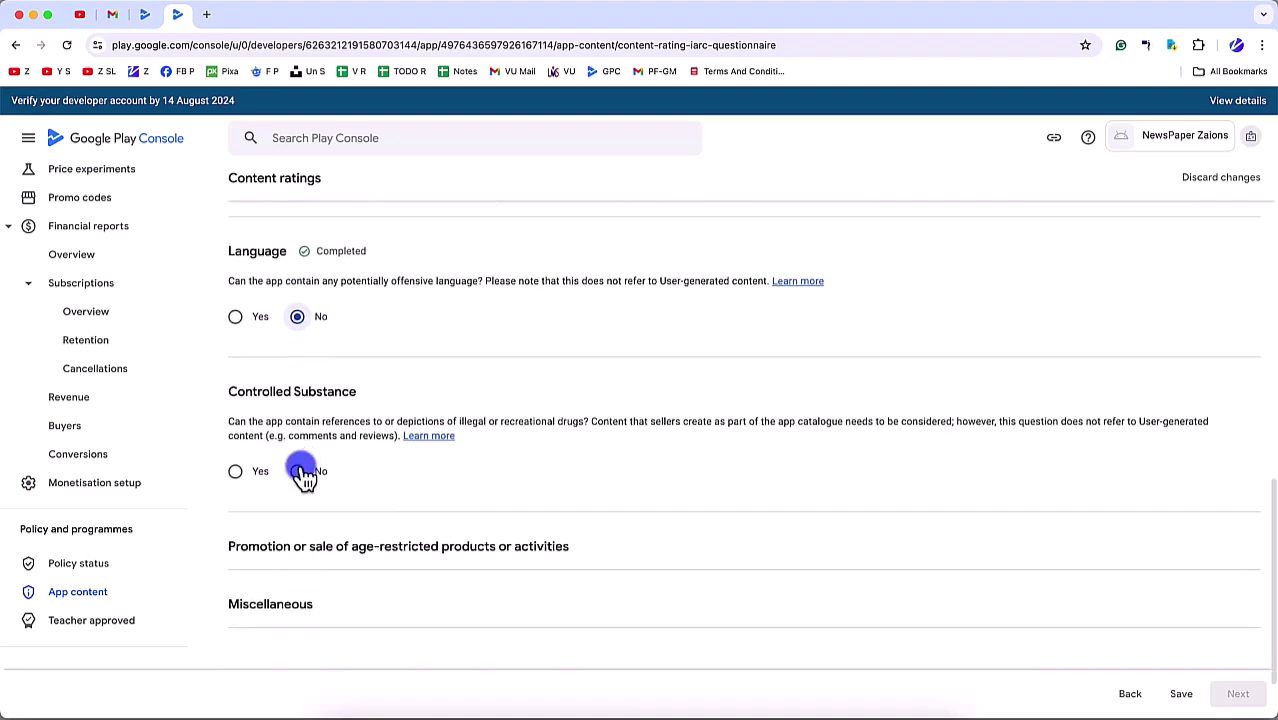
left_click(301, 474)
scroll(300, 550, "down", 3)
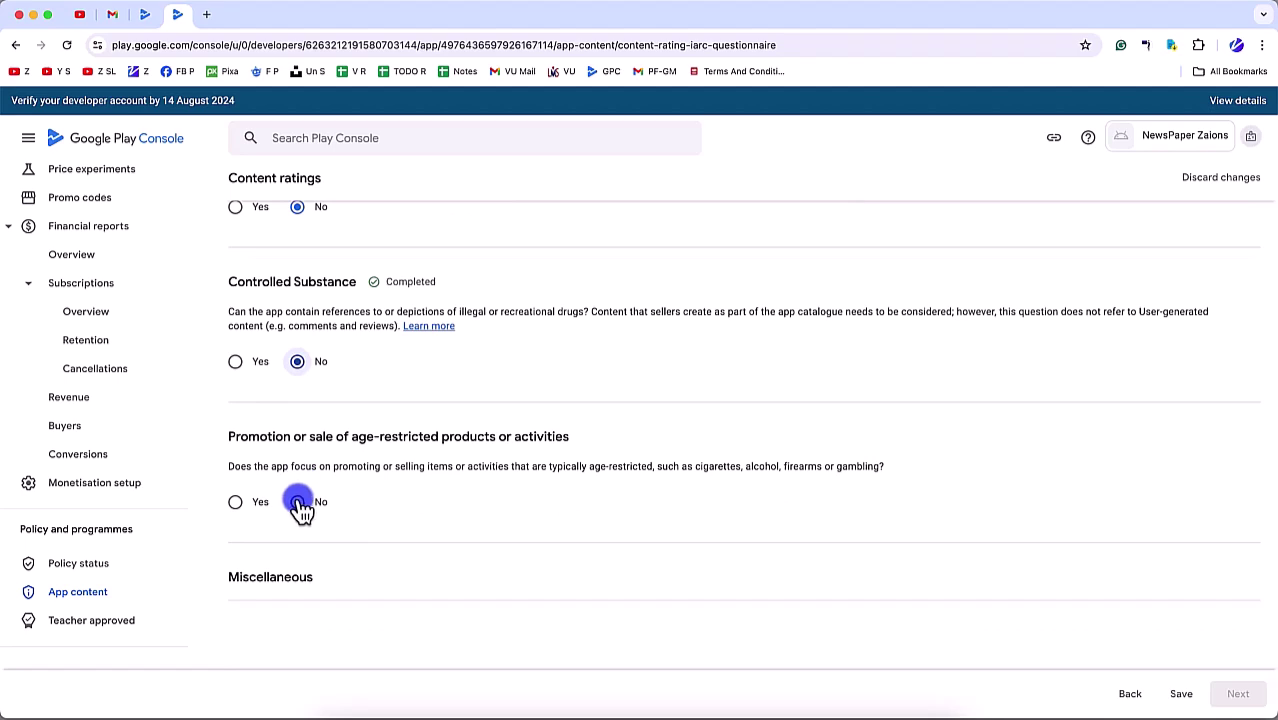
left_click(298, 502)
scroll(295, 550, "down", 4)
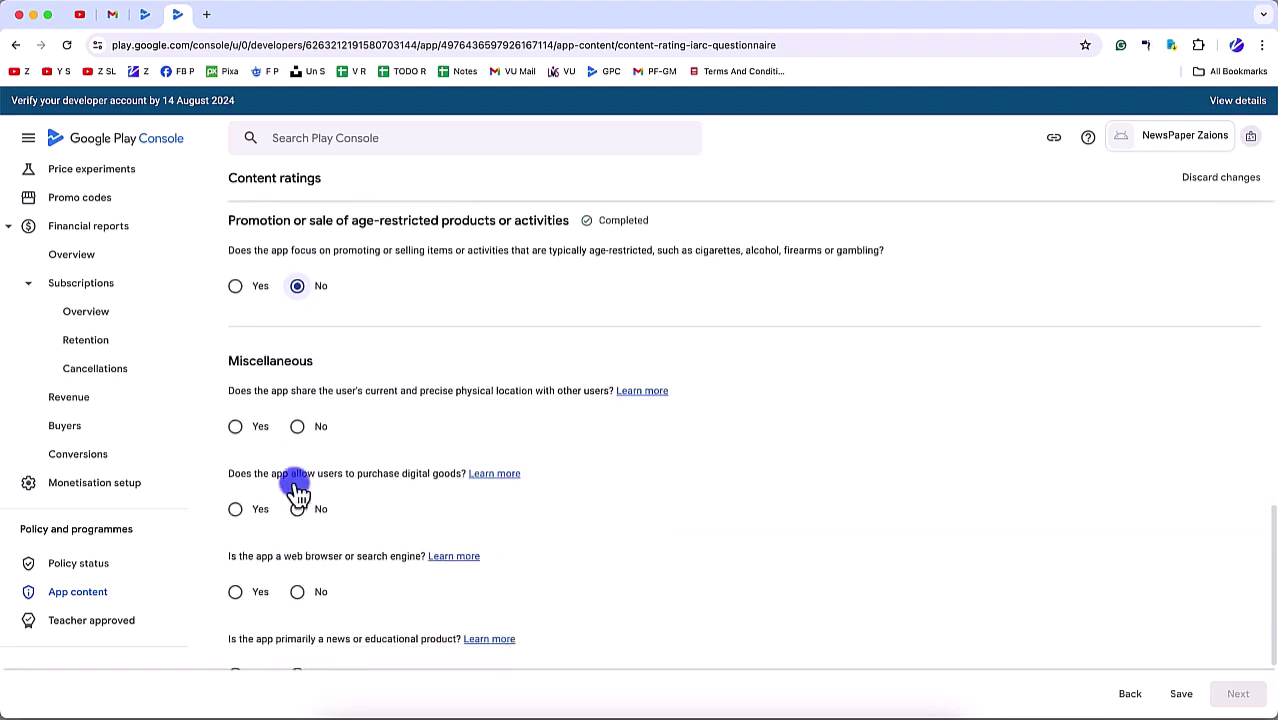
left_click(297, 426)
left_click(297, 509)
left_click(297, 591)
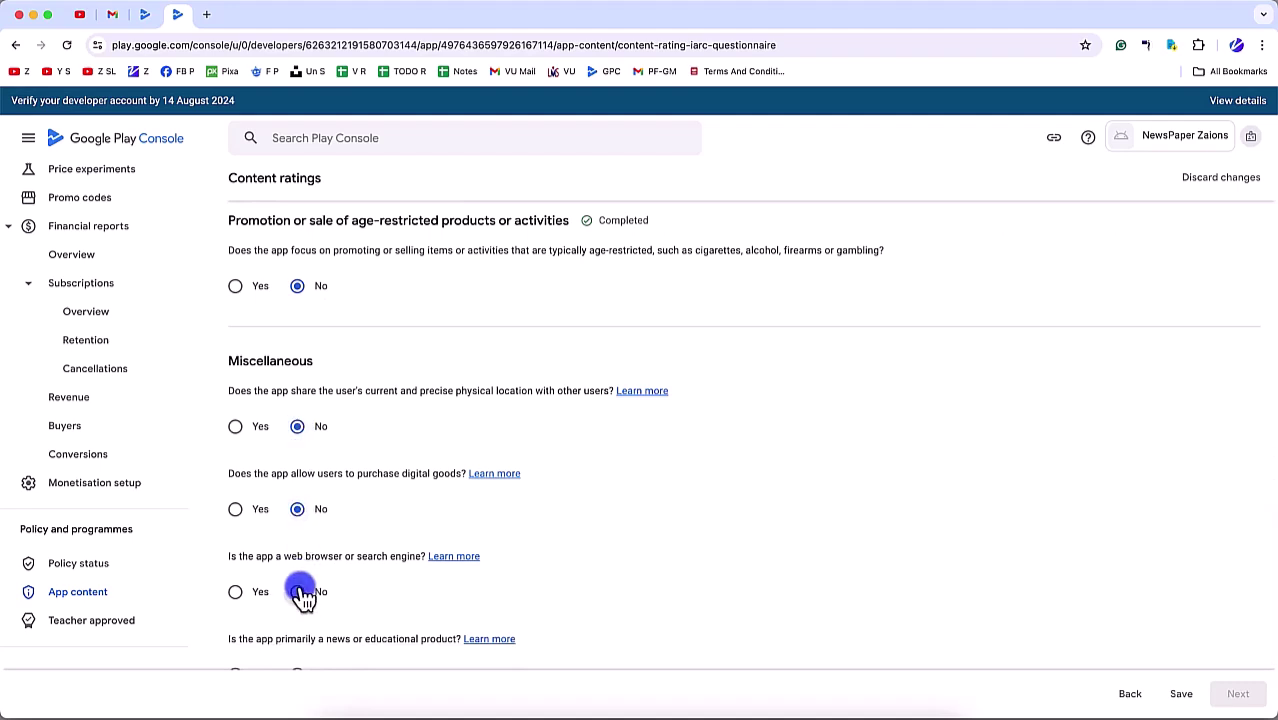
scroll(300, 586, "down", 4)
left_click(298, 501)
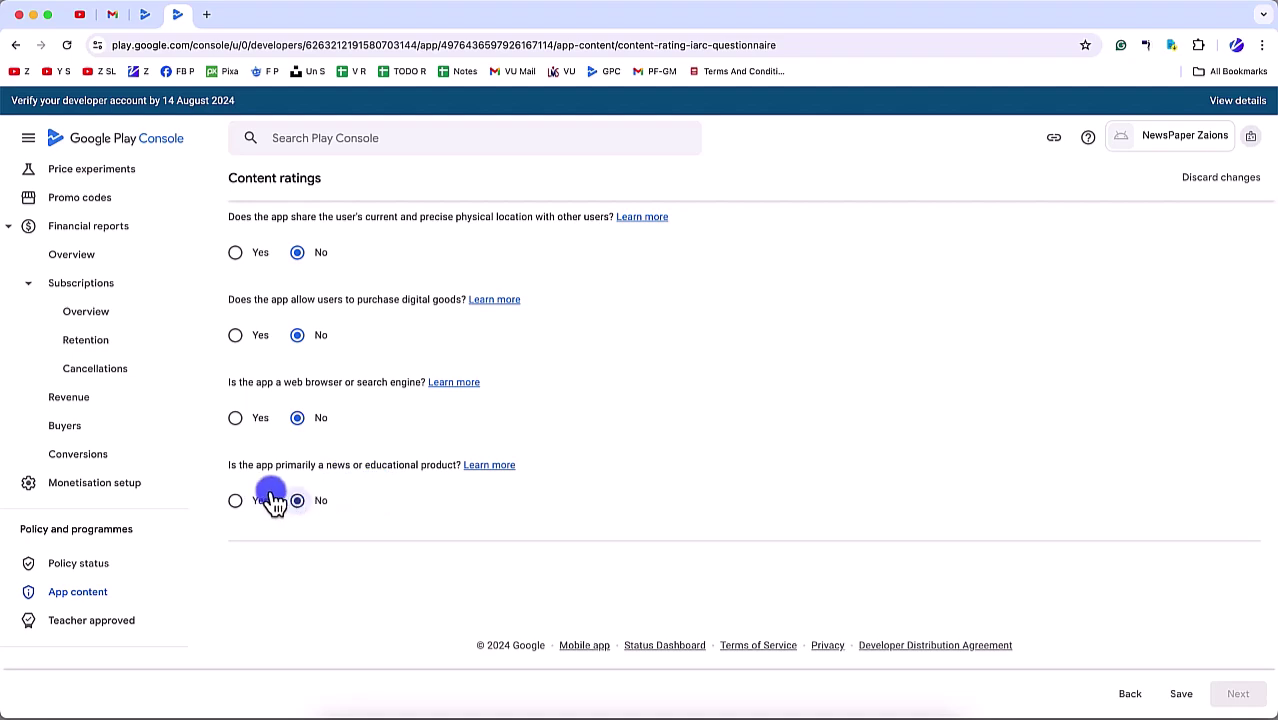
left_click(256, 501)
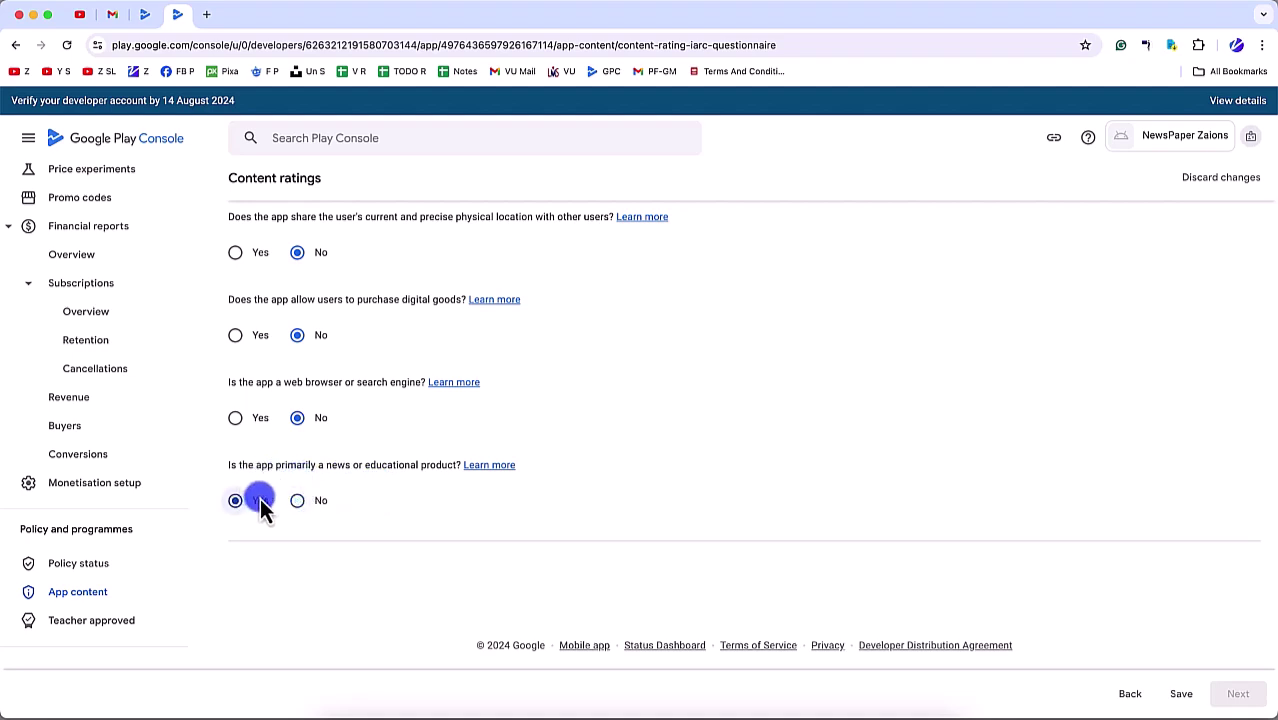
Step: Review the answered questionnaire by scrolling back up through all the questions
double_click(330, 466)
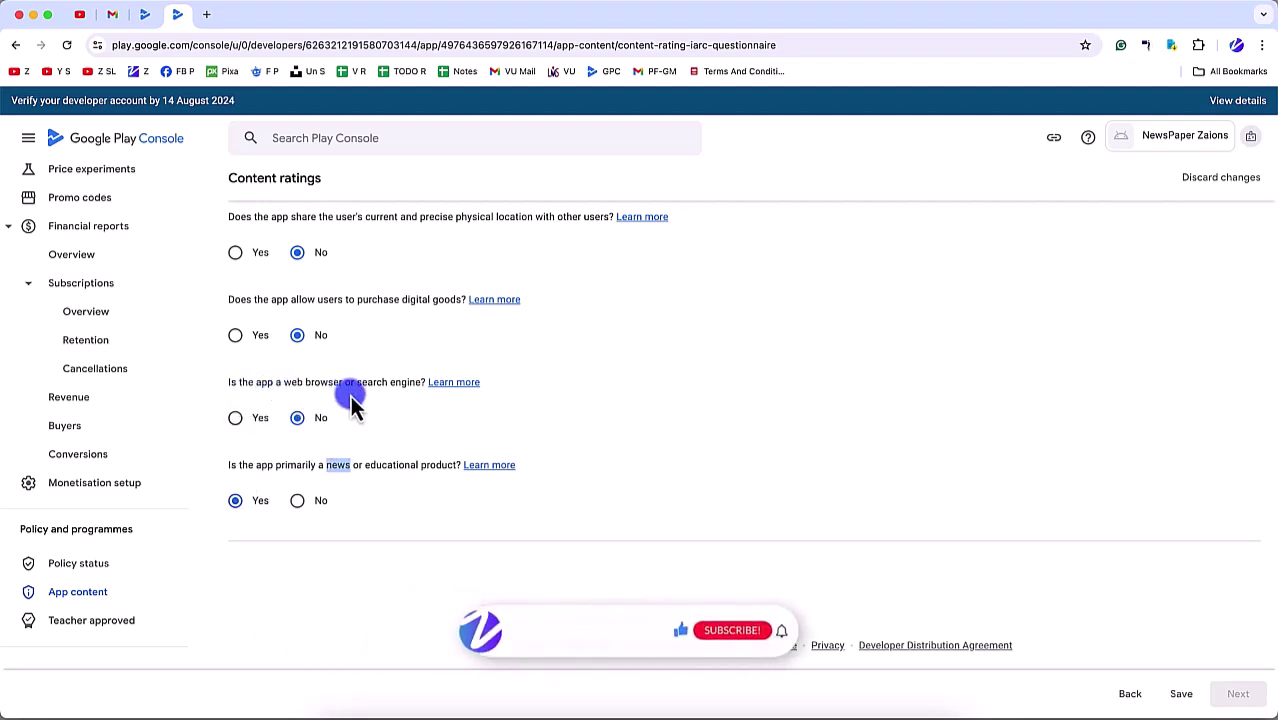
scroll(290, 415, "up", 1)
scroll(285, 375, "up", 1)
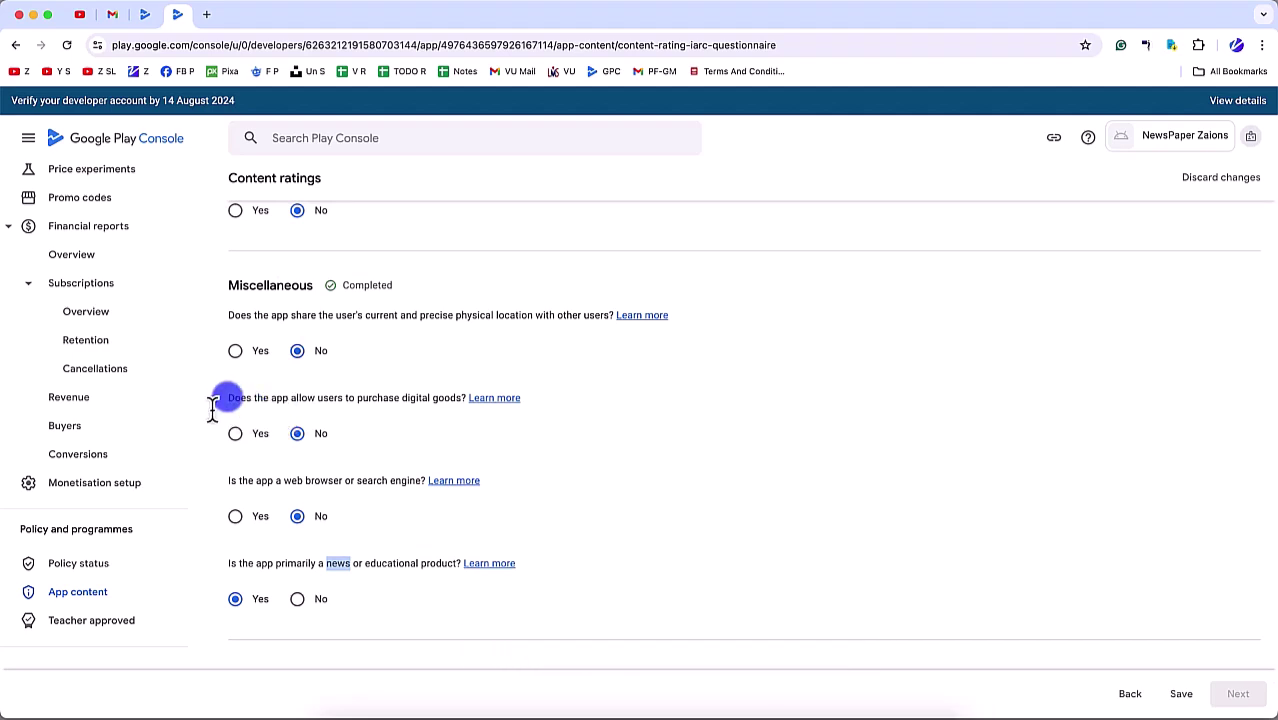
scroll(313, 405, "up", 1)
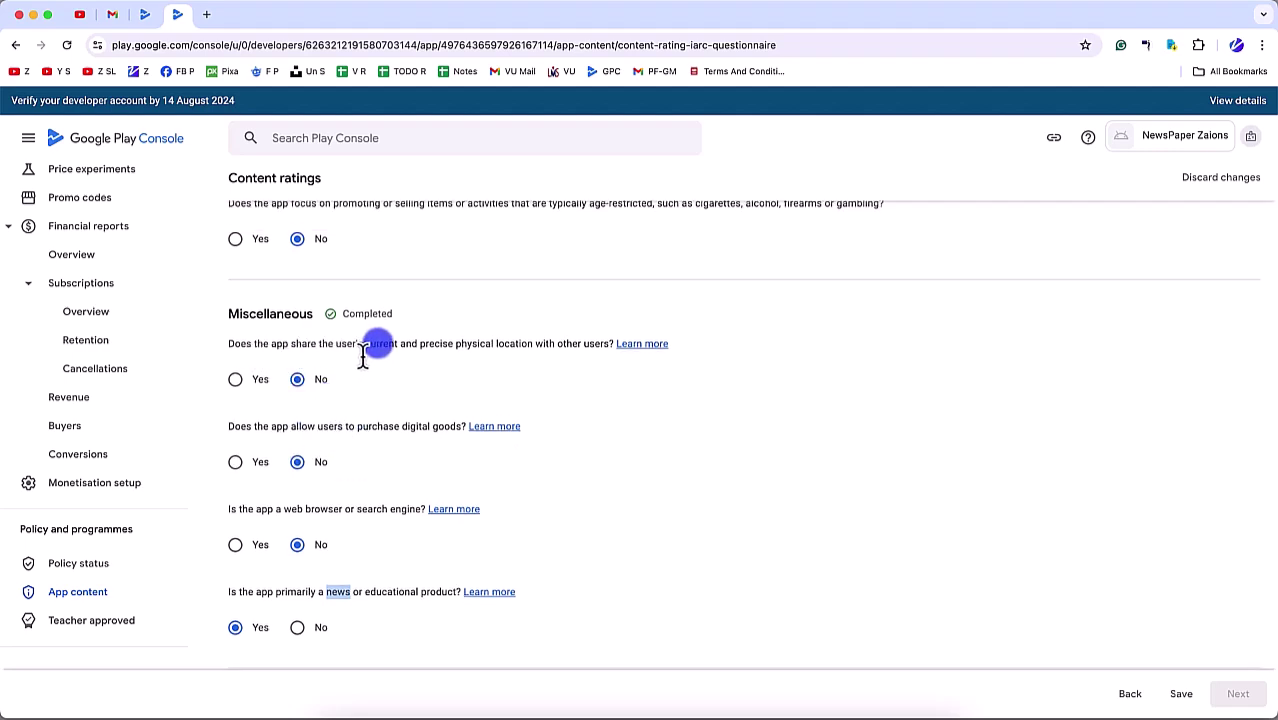
scroll(447, 365, "up", 3)
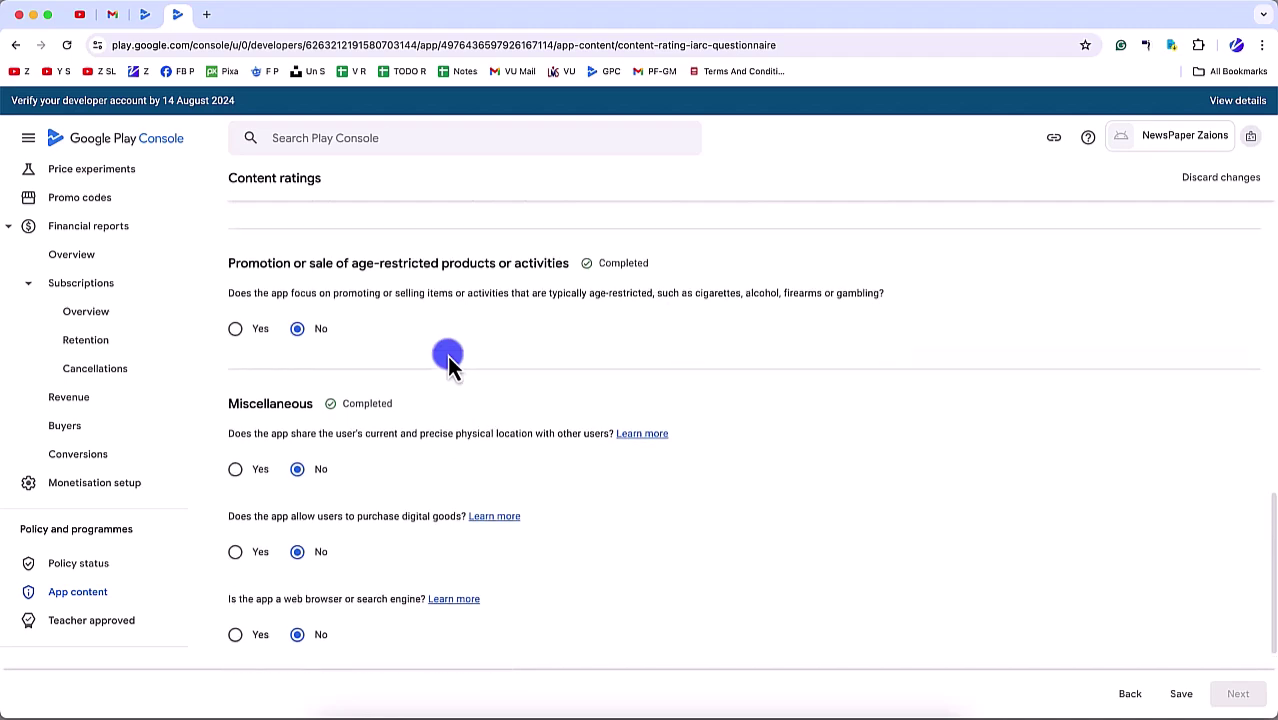
triple_click(373, 440)
scroll(338, 450, "up", 1)
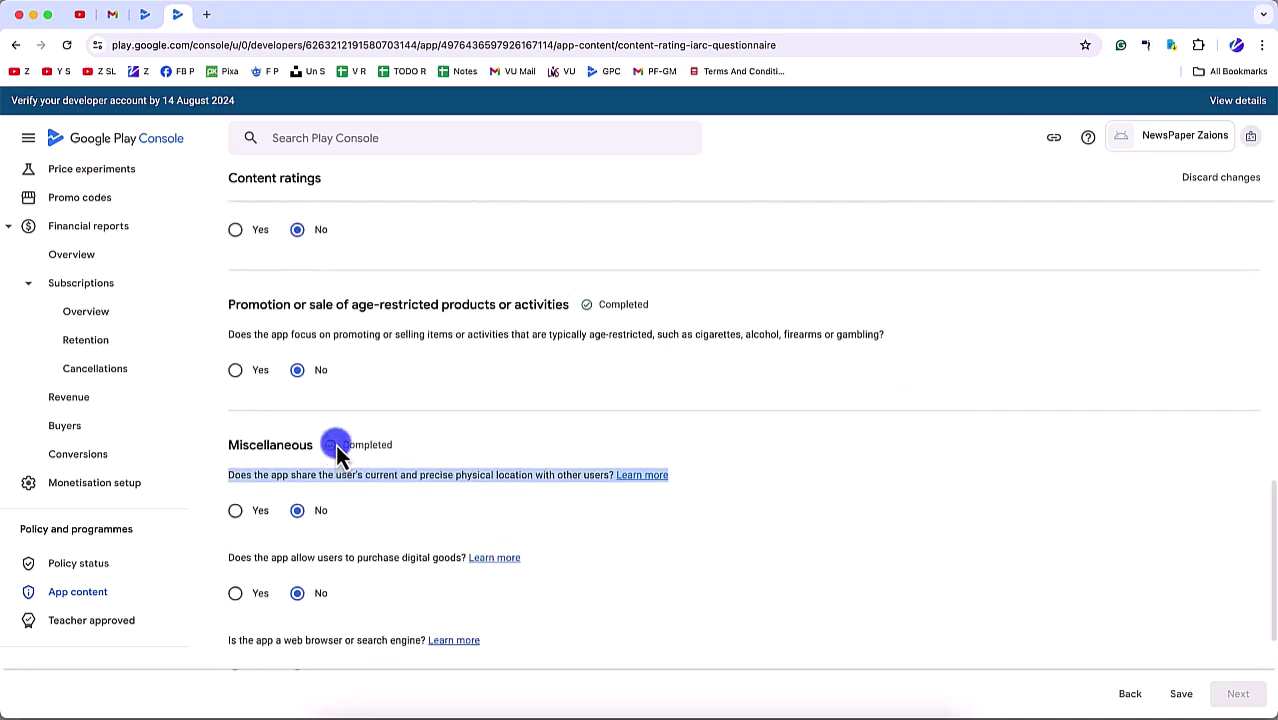
scroll(338, 452, "up", 2)
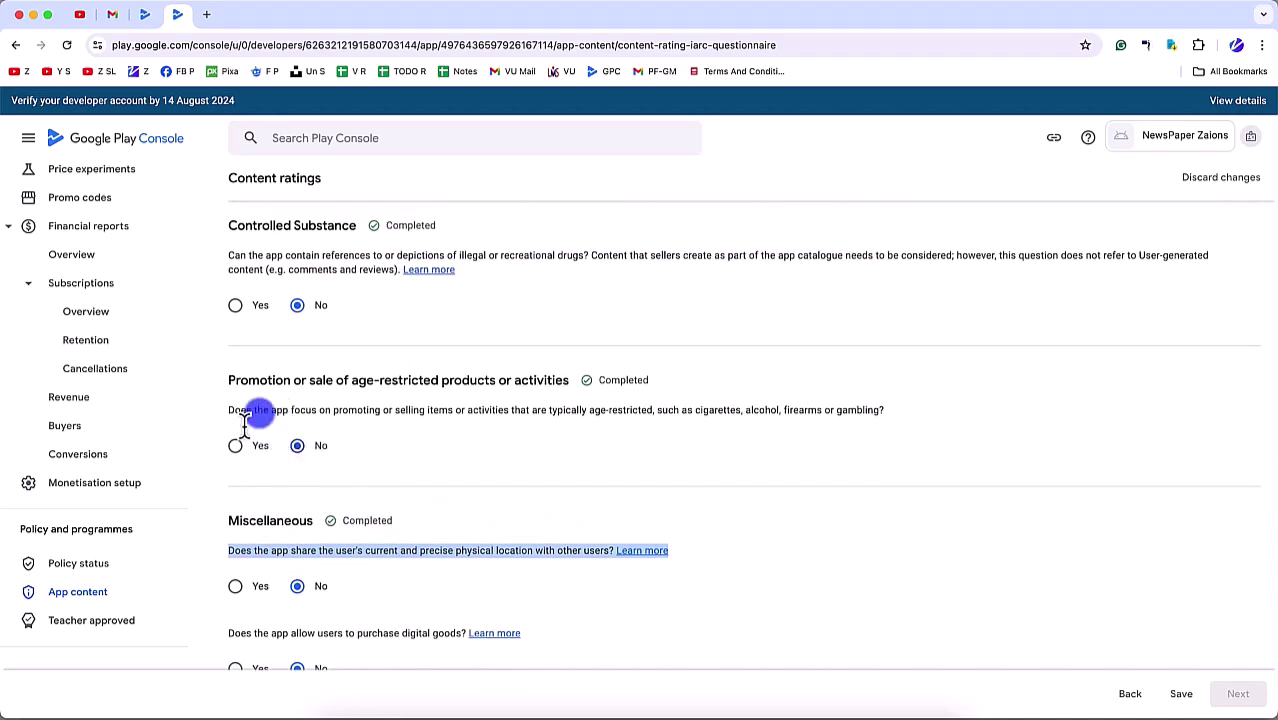
scroll(271, 383, "up", 3)
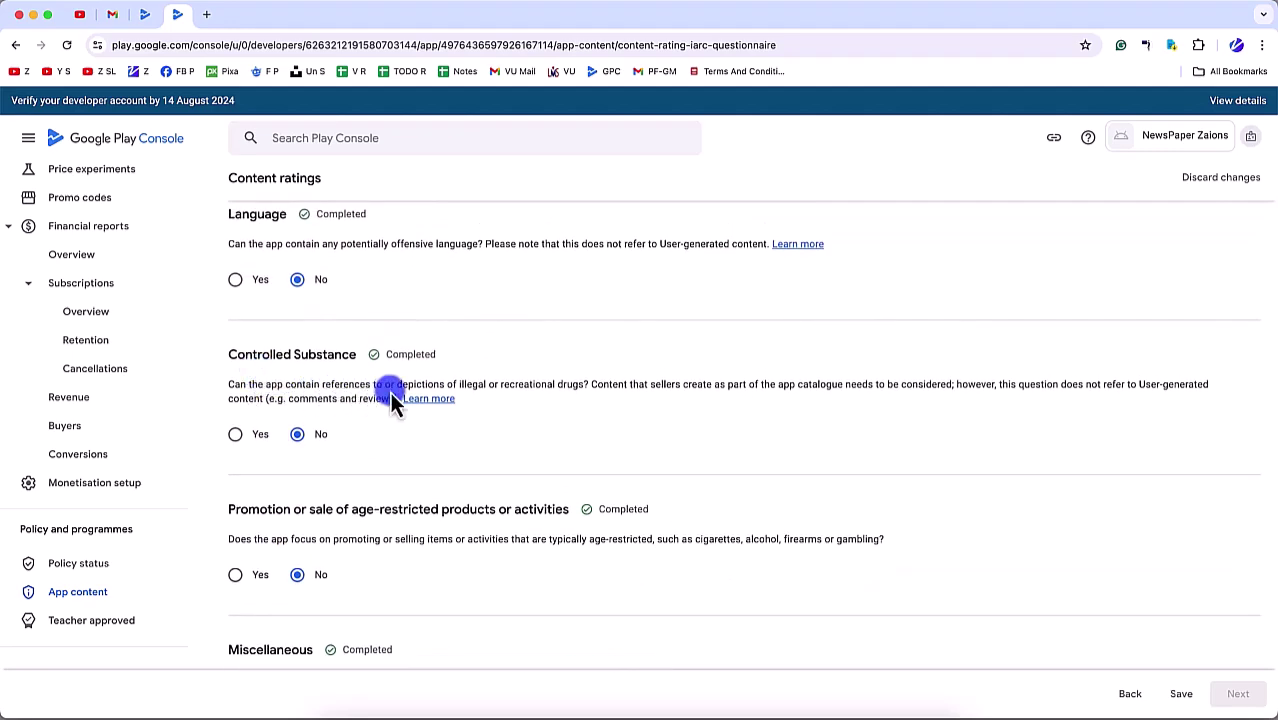
scroll(390, 392, "up", 3)
scroll(338, 372, "up", 1)
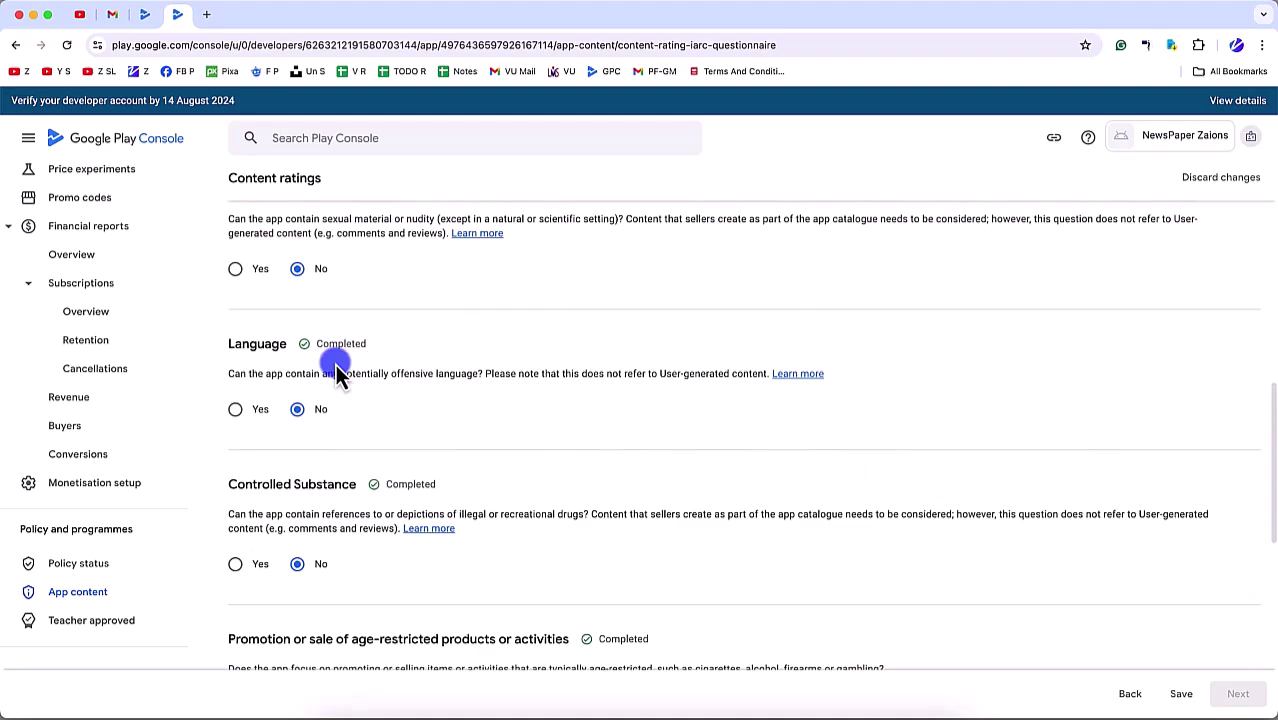
scroll(375, 402, "up", 4)
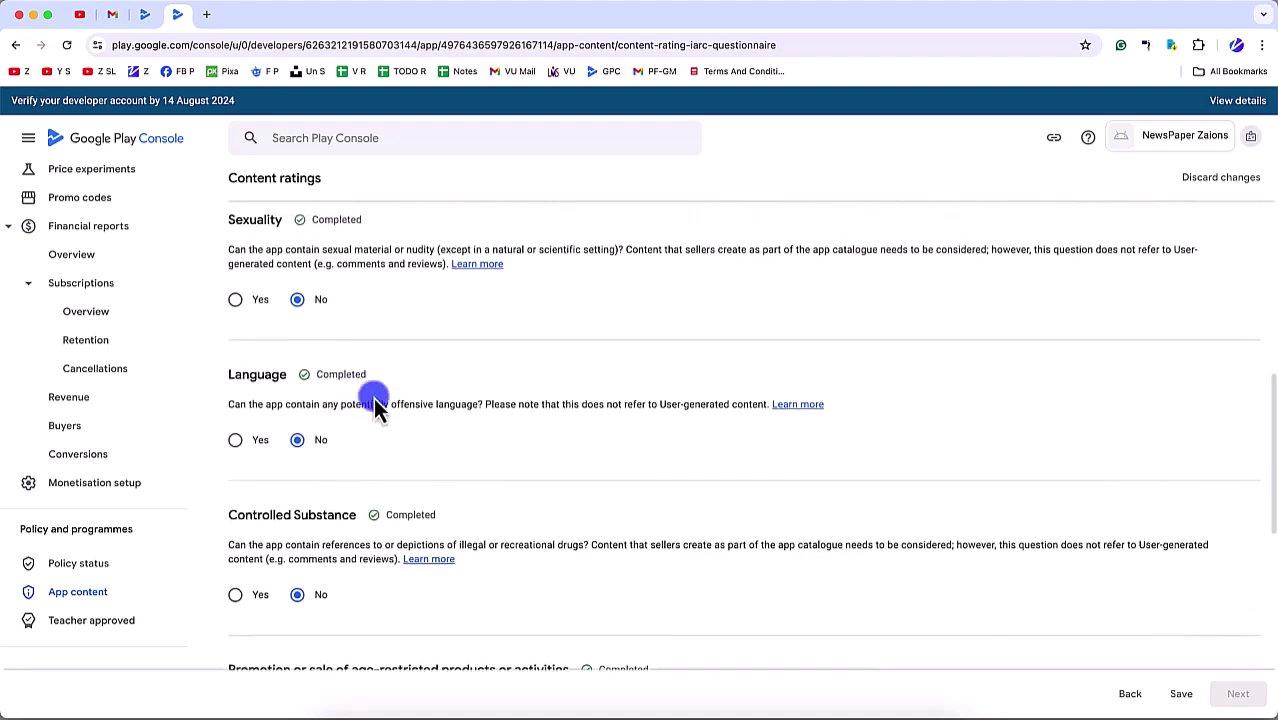
scroll(375, 402, "up", 1)
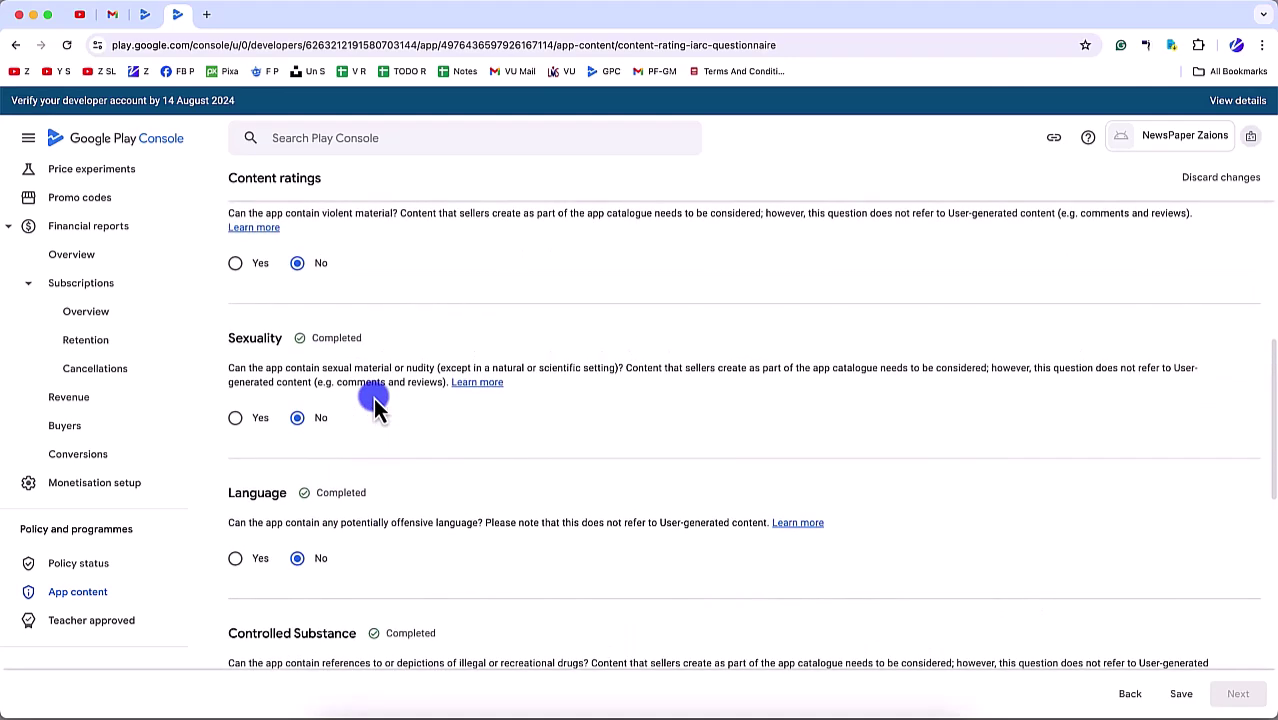
scroll(375, 402, "up", 6)
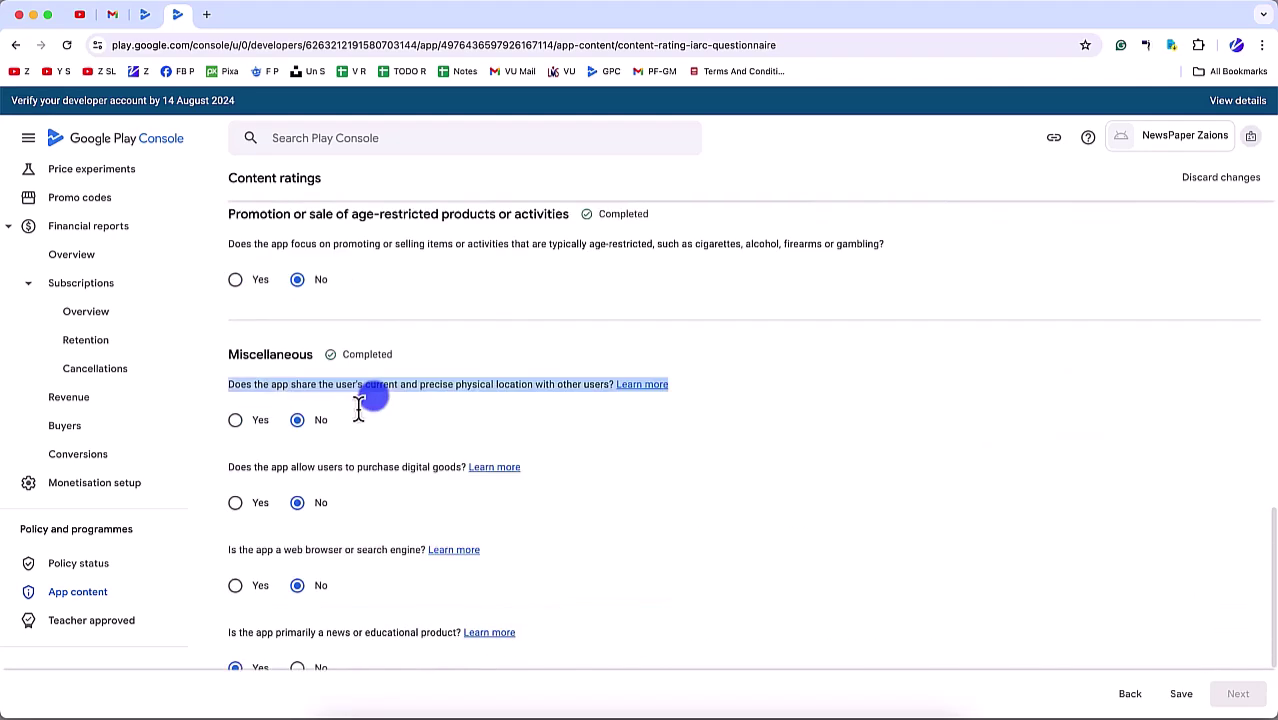
scroll(359, 402, "down", 4)
Step: Submit the questionnaire, review the 3+ and USK 0 ratings, save them, and return to App content
left_click(1181, 693)
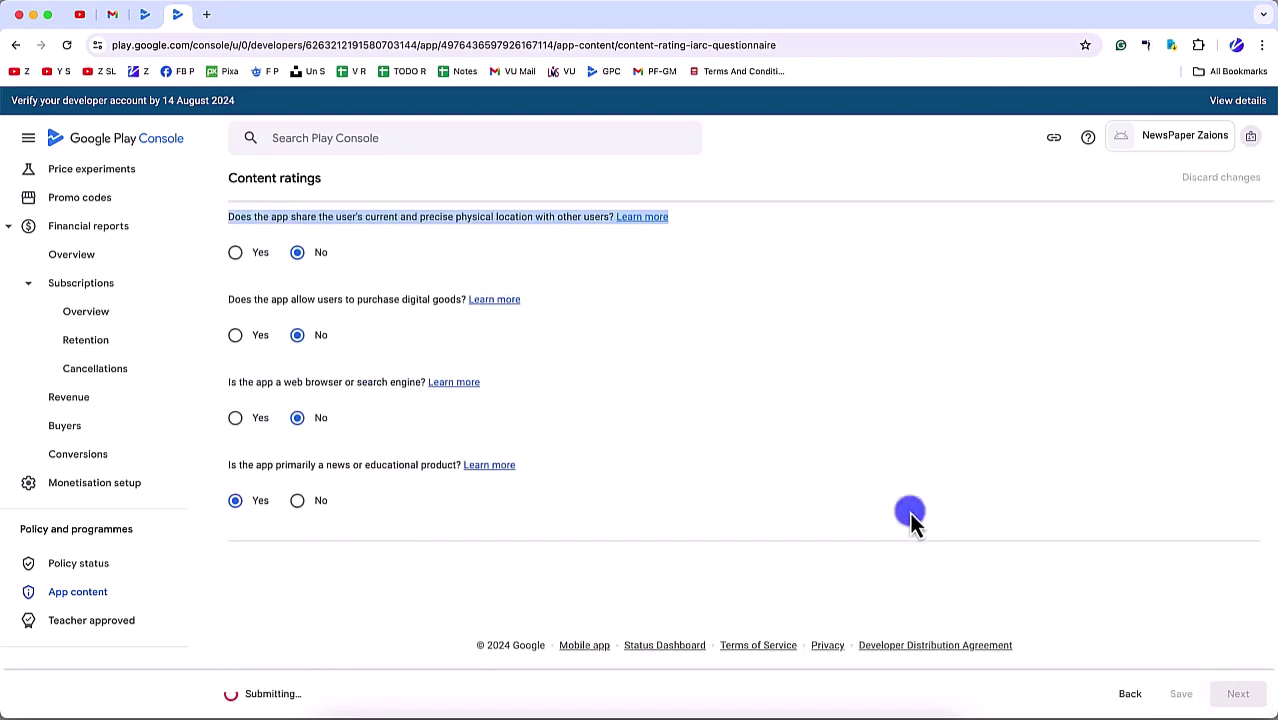
left_click(1228, 688)
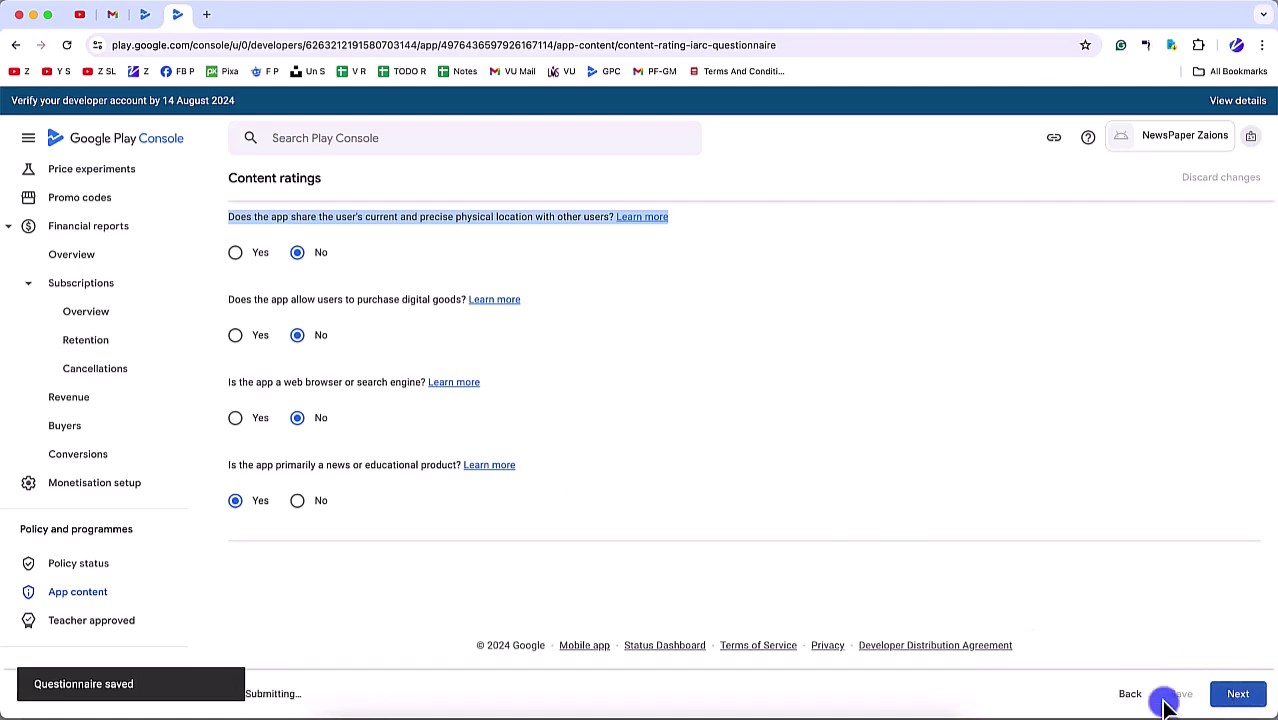
scroll(556, 600, "down", 6)
scroll(509, 499, "up", 4)
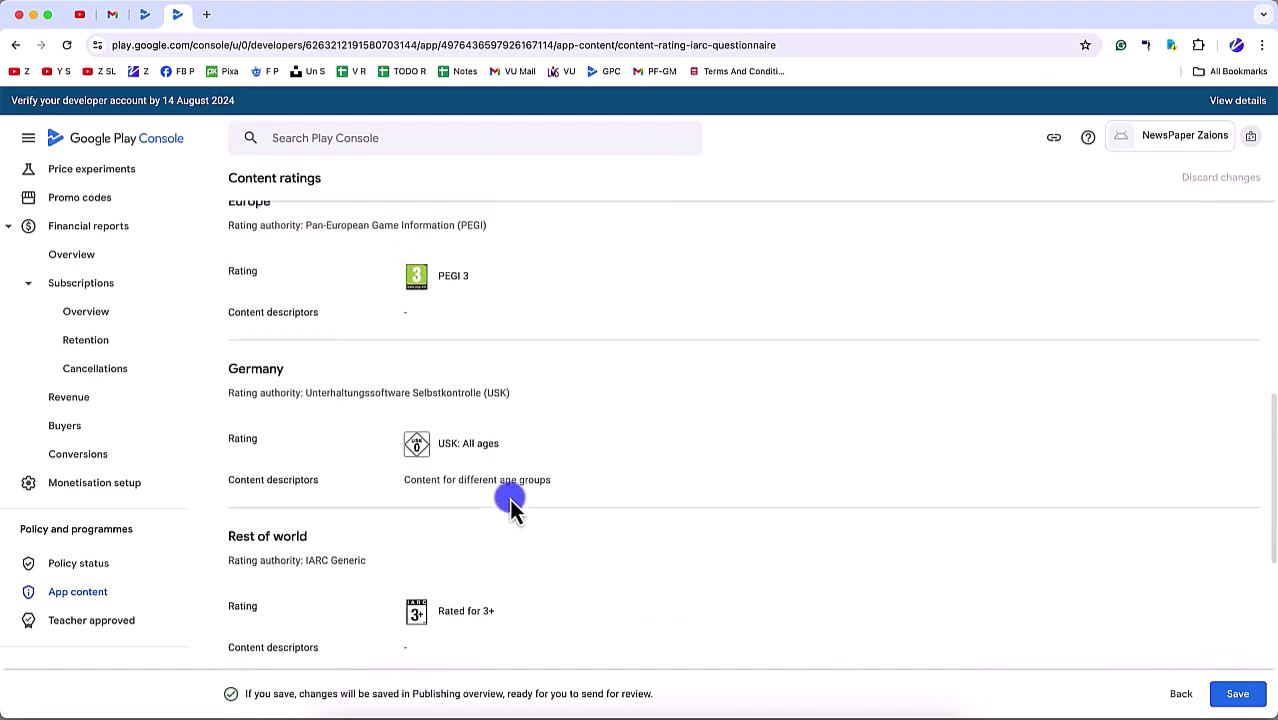
scroll(819, 573, "down", 8)
left_click(1237, 694)
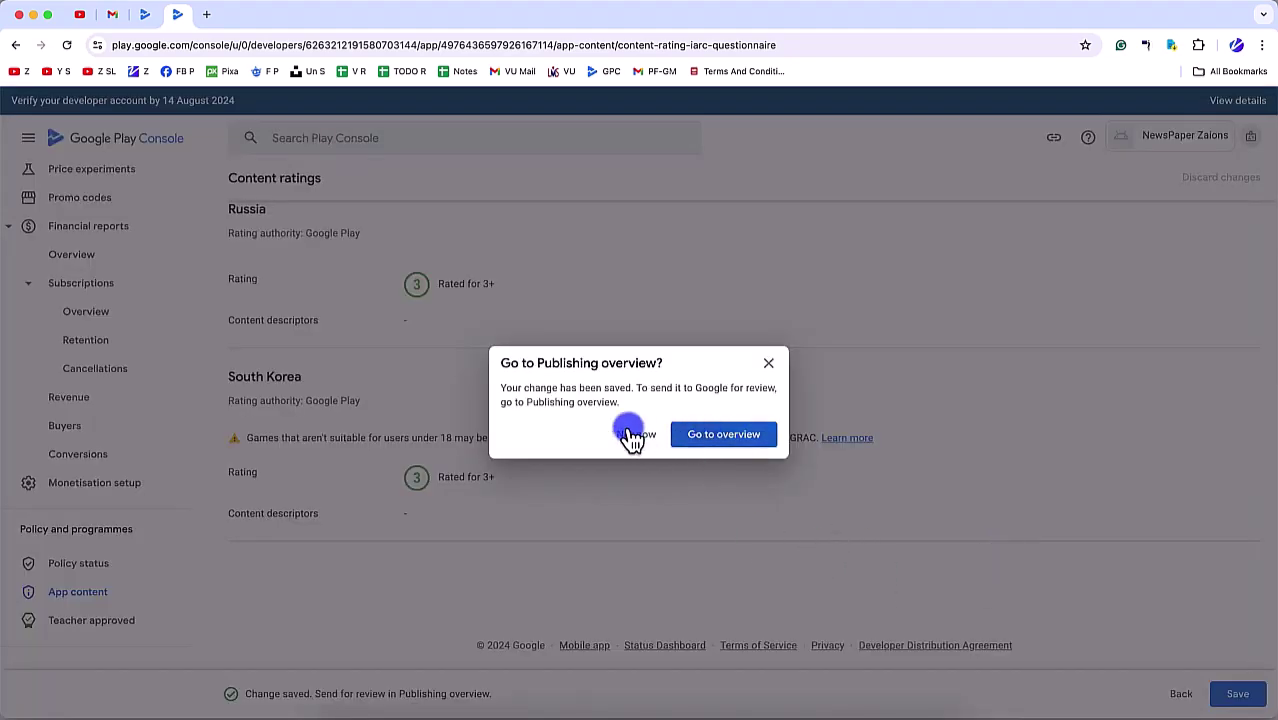
left_click(634, 434)
scroll(445, 552, "down", 3)
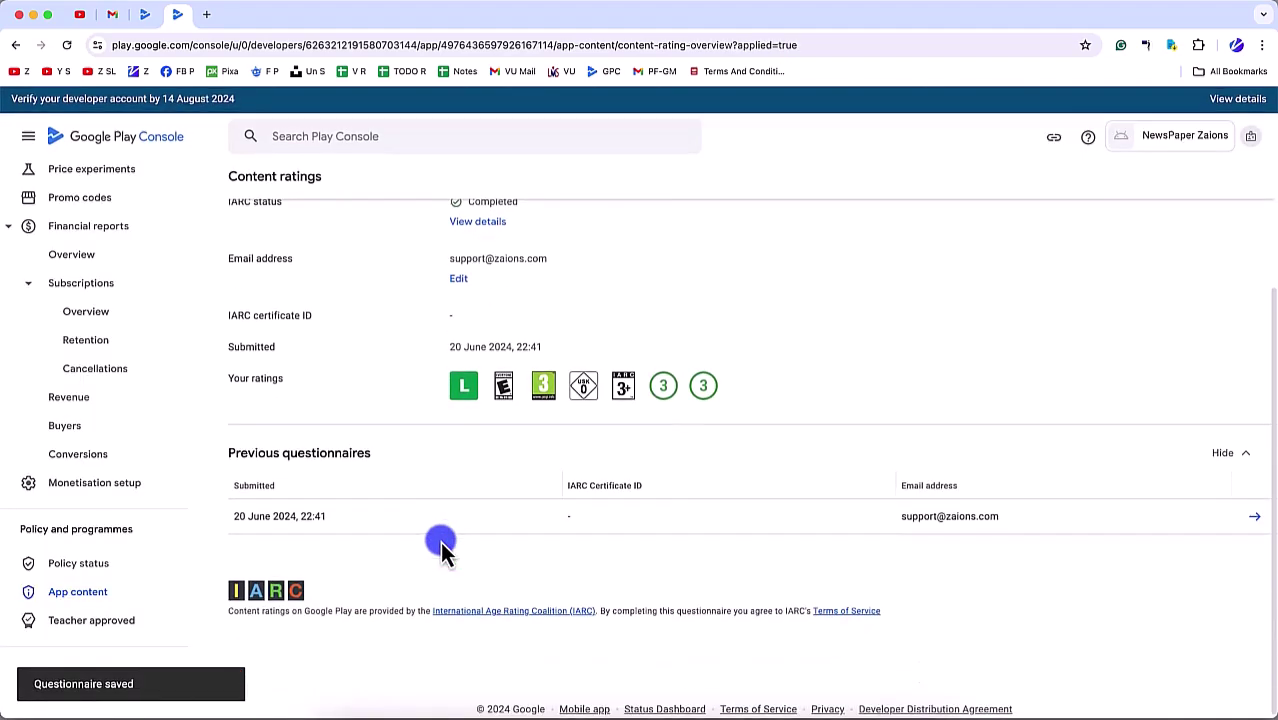
left_click(84, 596)
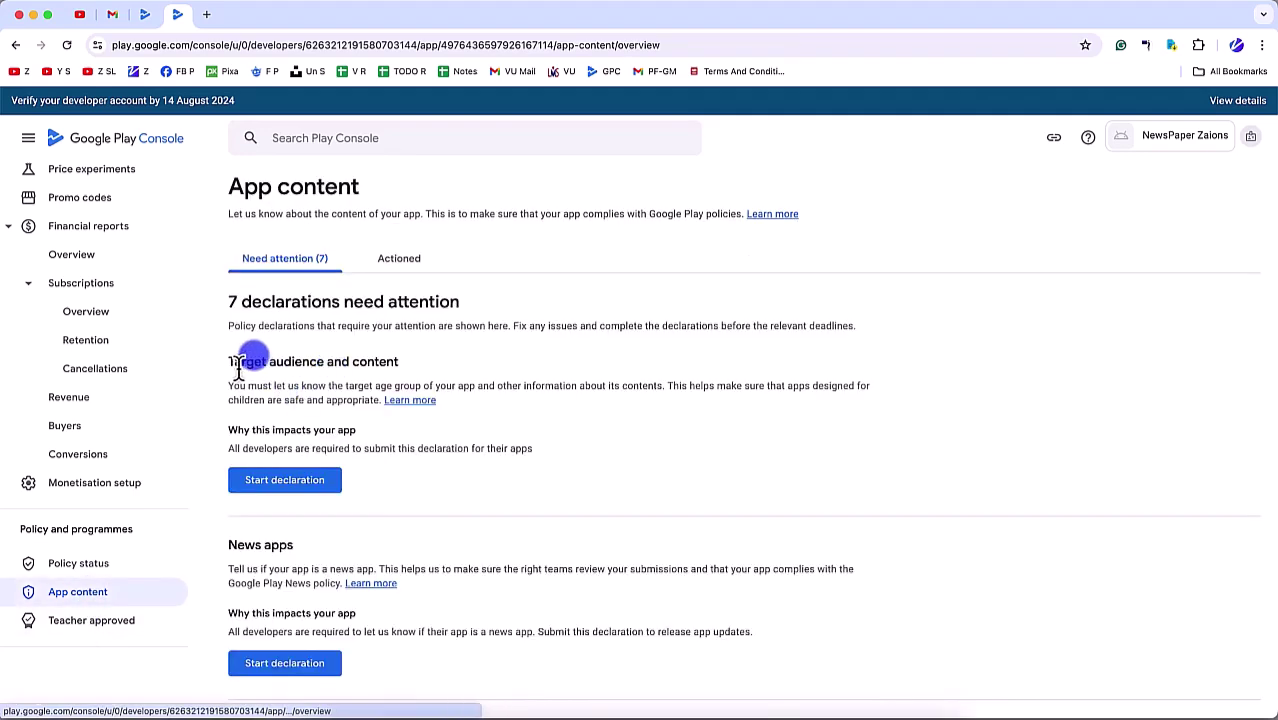
left_click_drag(230, 364, 487, 352)
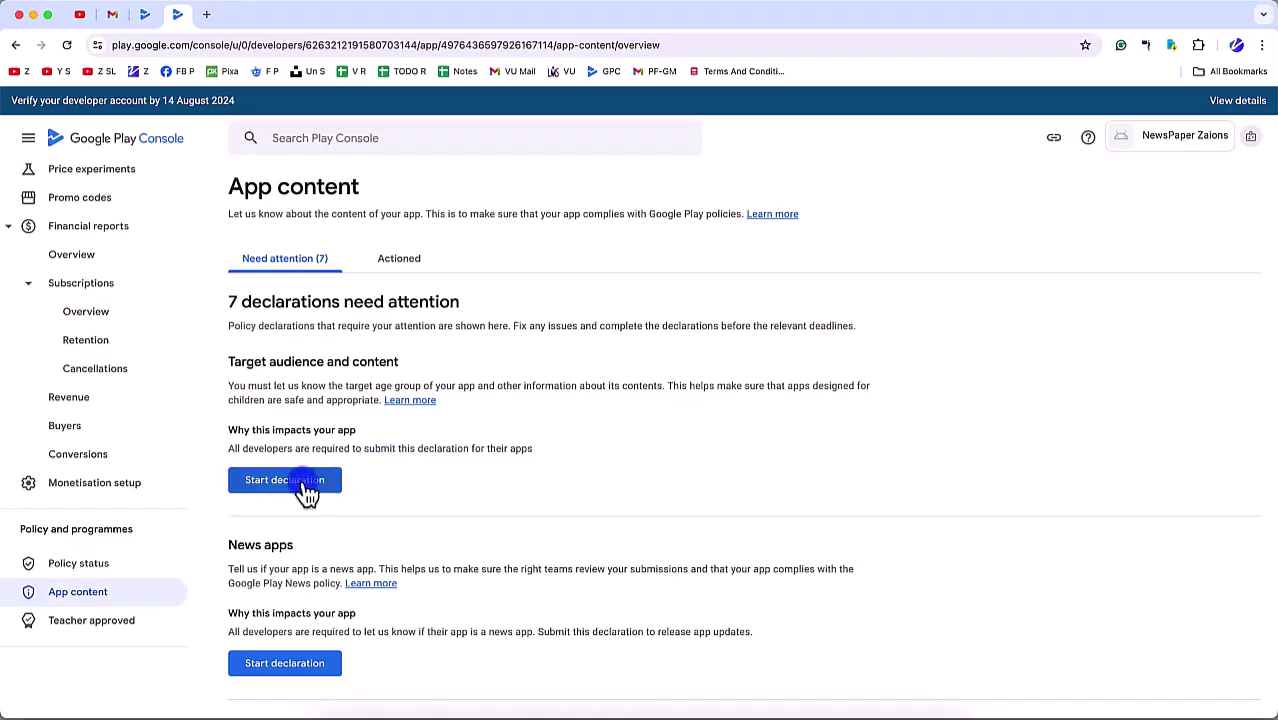
Step: Start the Target audience declaration and select the 16-17 and 18 and over age groups
left_click(300, 482)
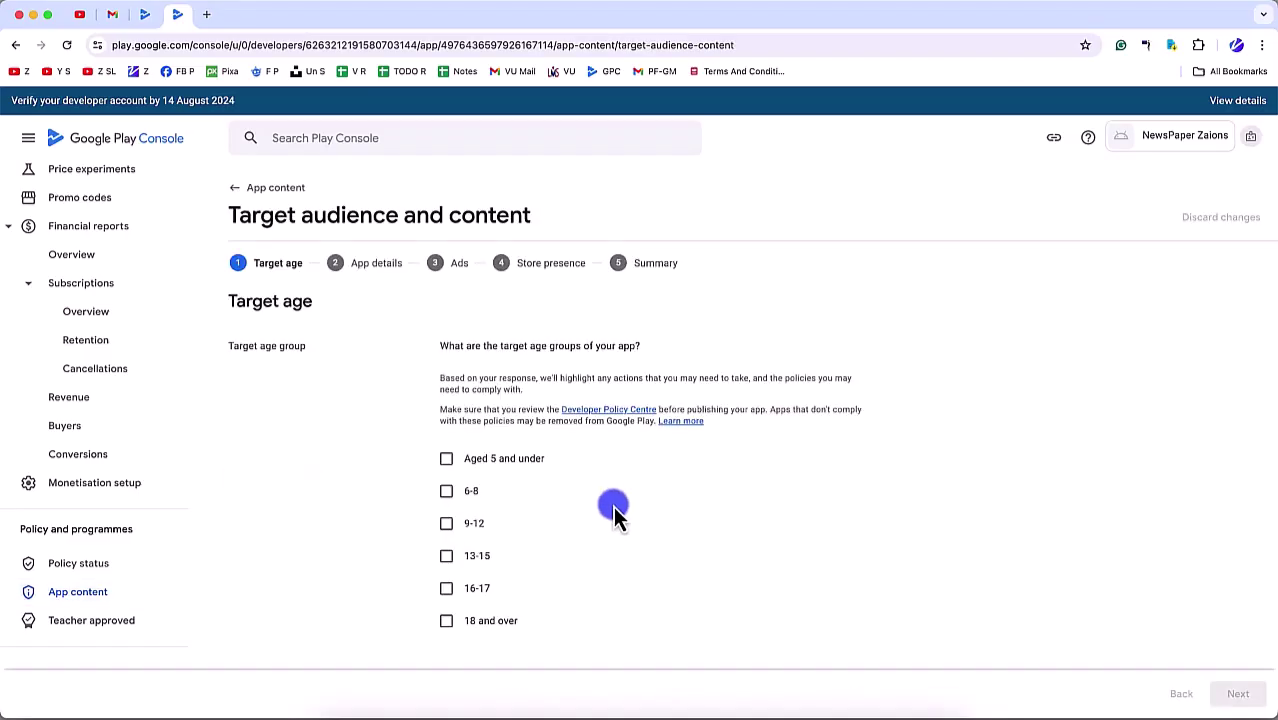
scroll(590, 555, "down", 3)
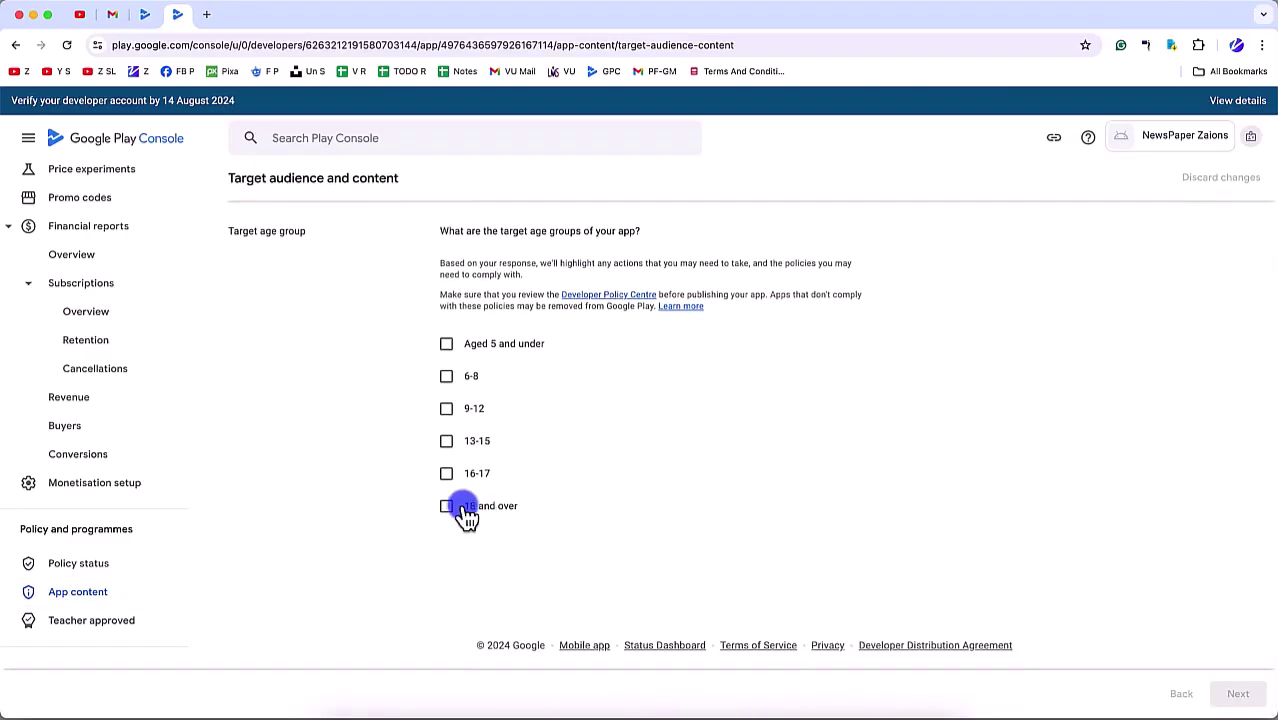
left_click(447, 473)
left_click(447, 505)
scroll(586, 549, "down", 5)
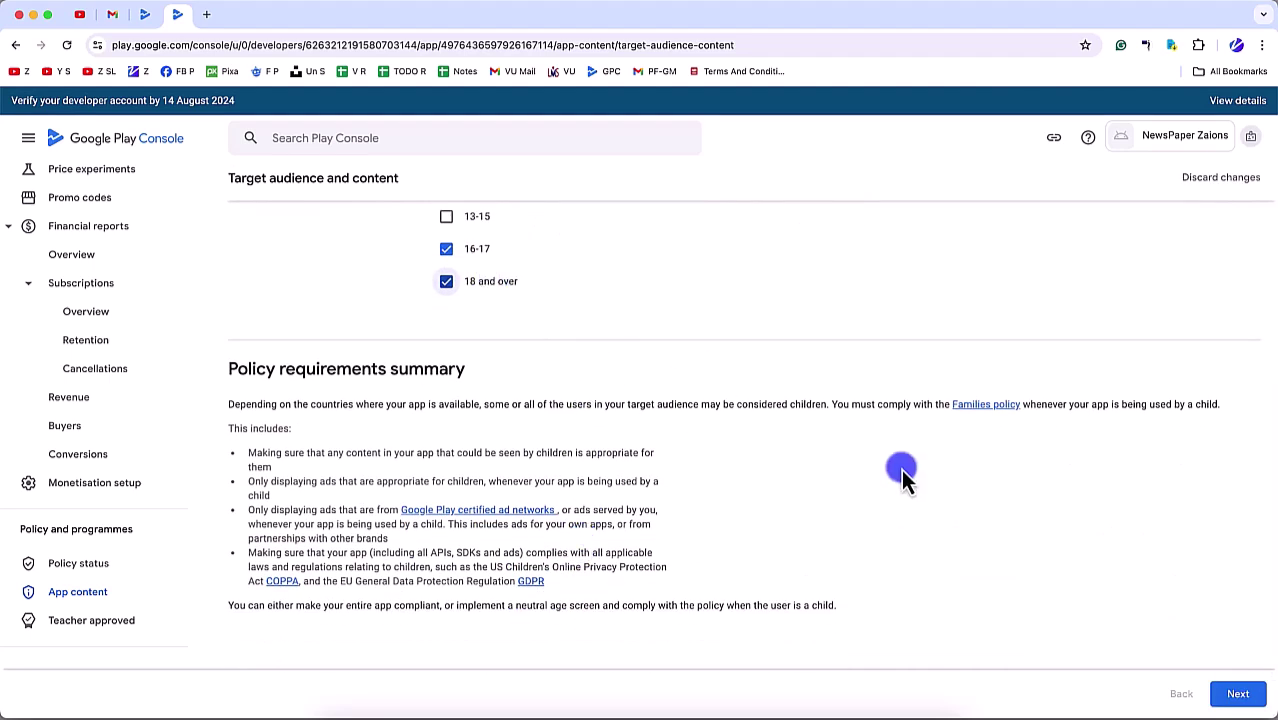
left_click(451, 221)
left_click(485, 247)
left_click(1238, 693)
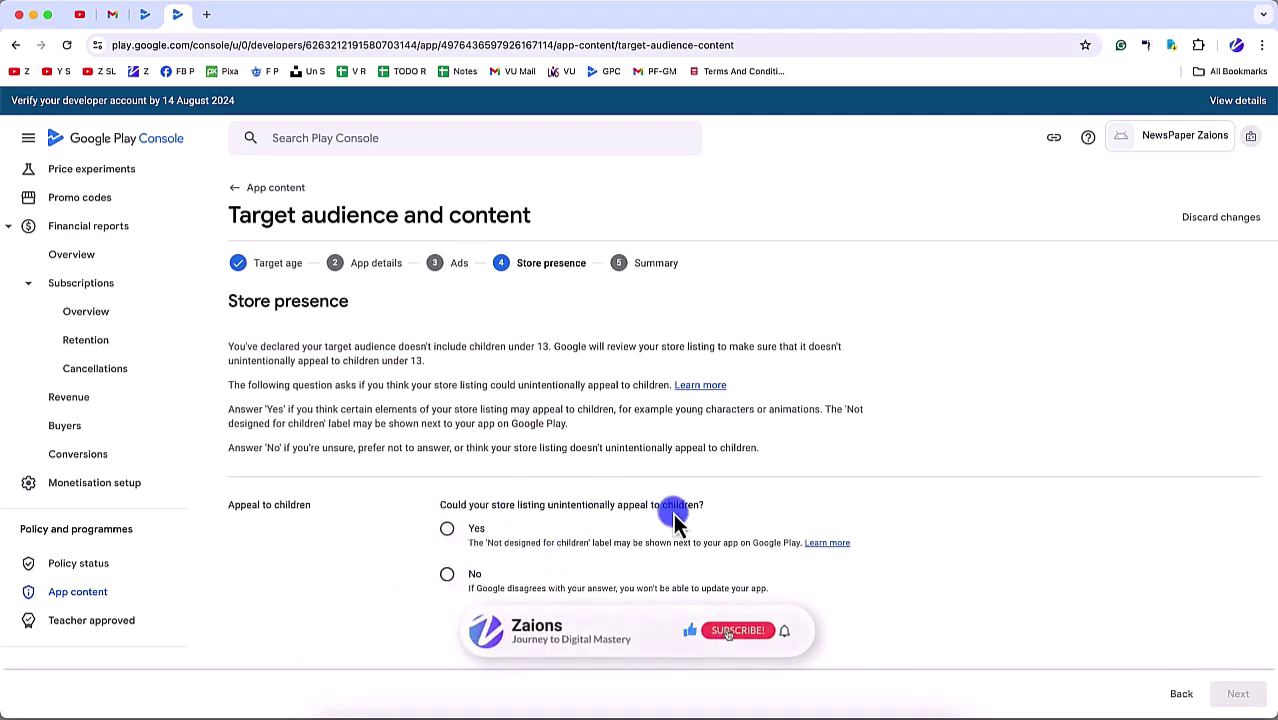
Step: Answer that the listing won't appeal to children, save, and return to App content
left_click(448, 577)
left_click(1237, 693)
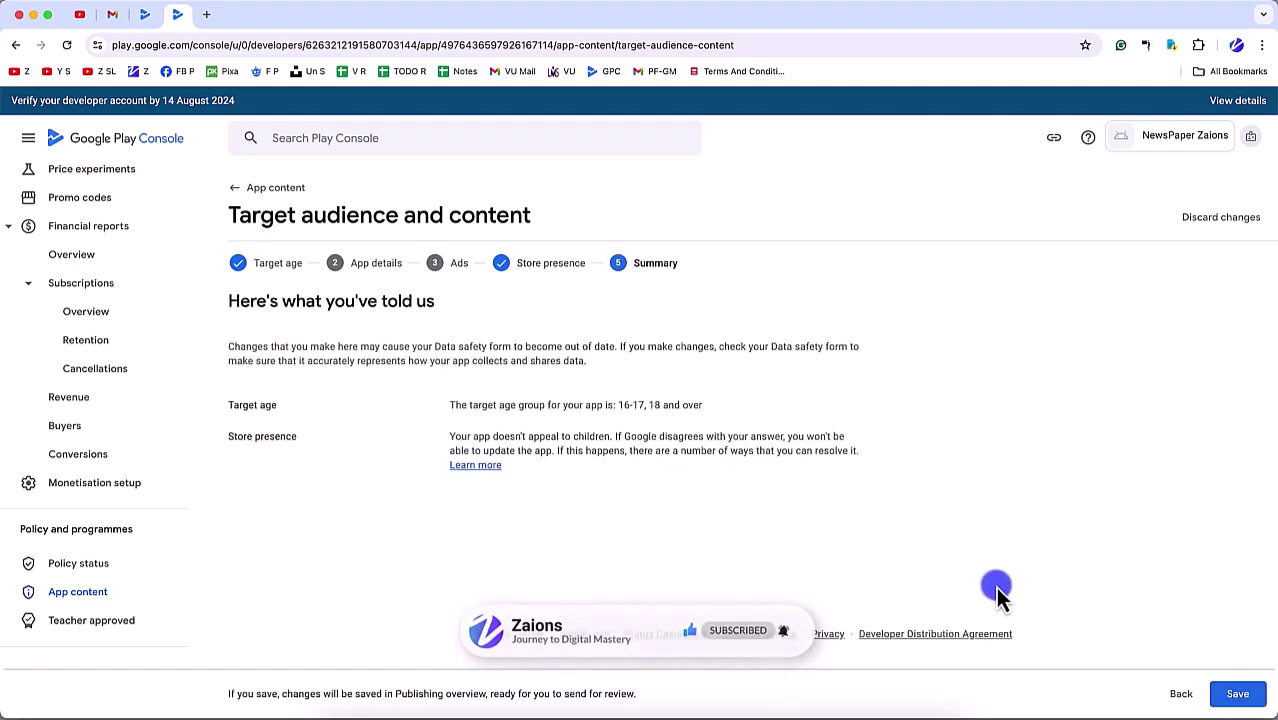
left_click(1237, 693)
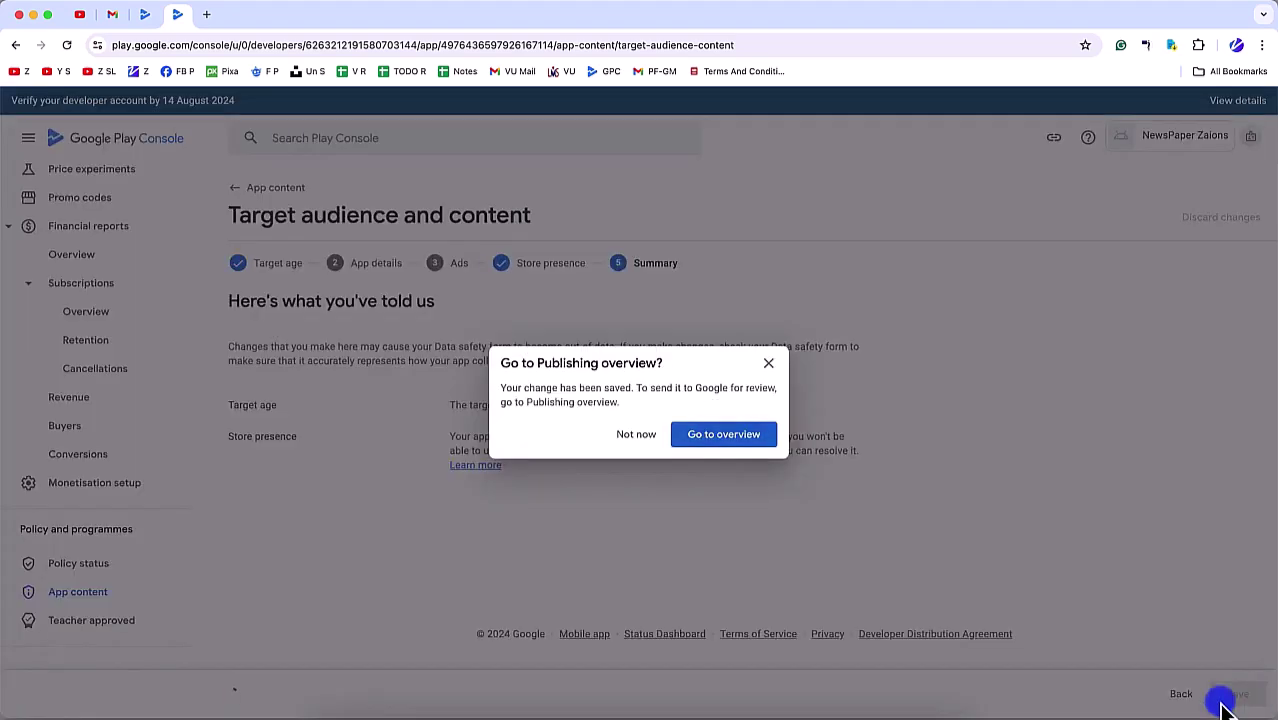
left_click(638, 437)
left_click(80, 591)
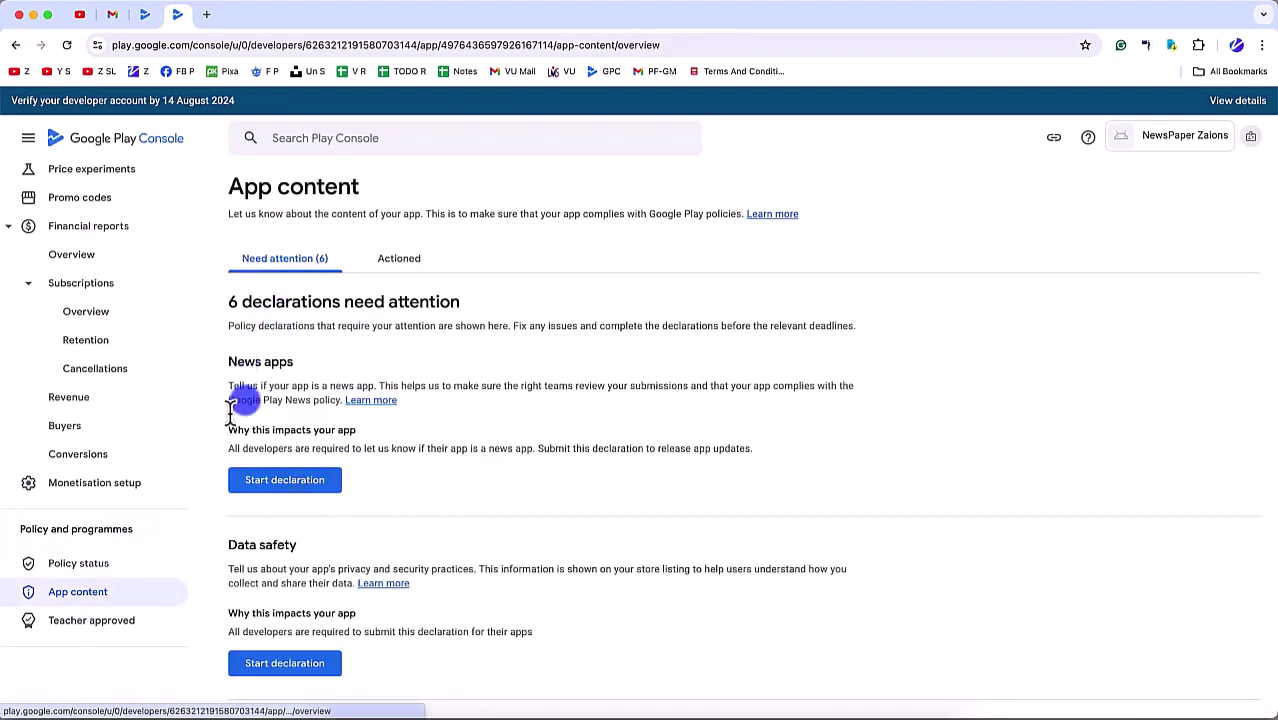
Step: Edit the actioned Target audience: drop 16-17, answer Yes to appealing to children, and save
left_click(408, 262)
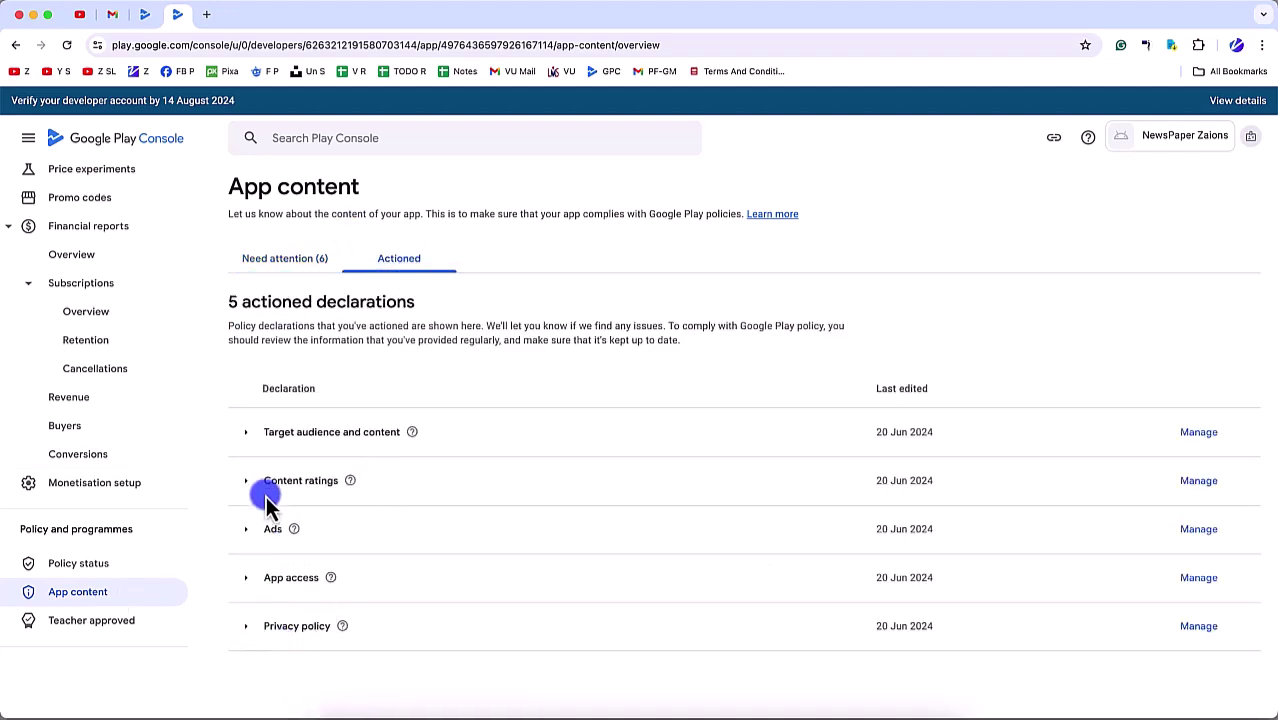
left_click(268, 440)
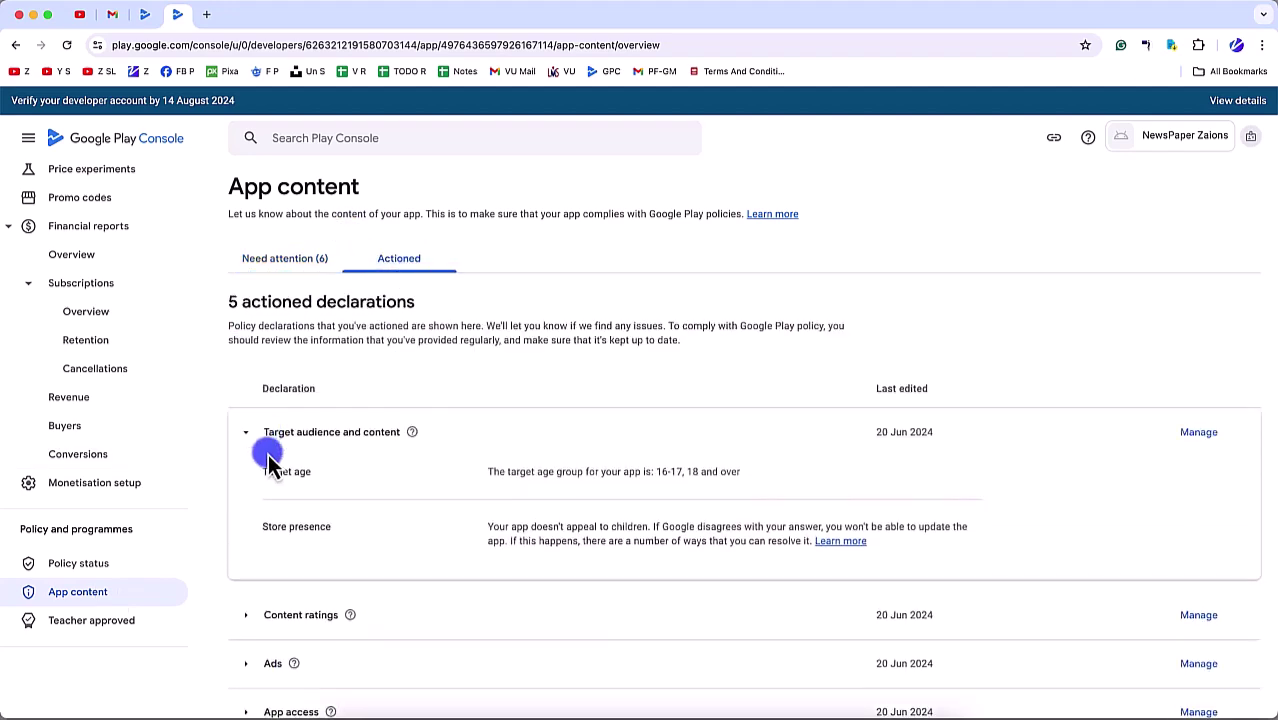
left_click(1205, 436)
left_click(452, 590)
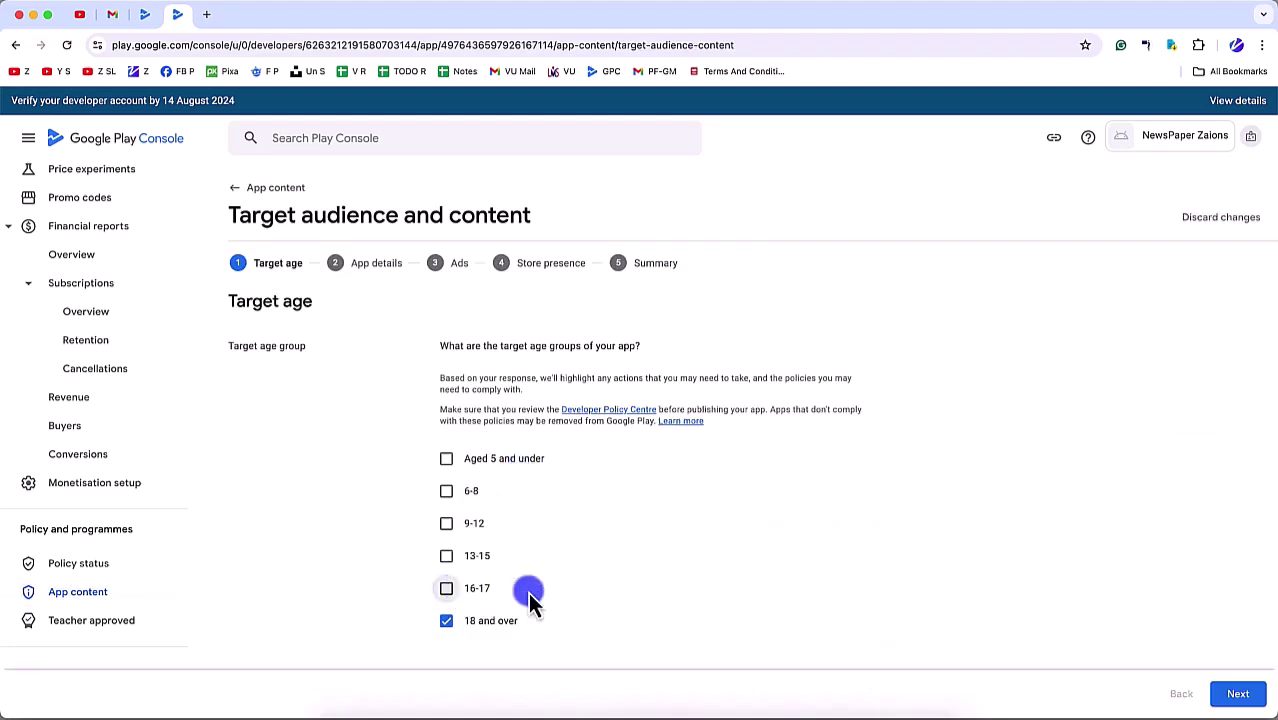
left_click(1238, 693)
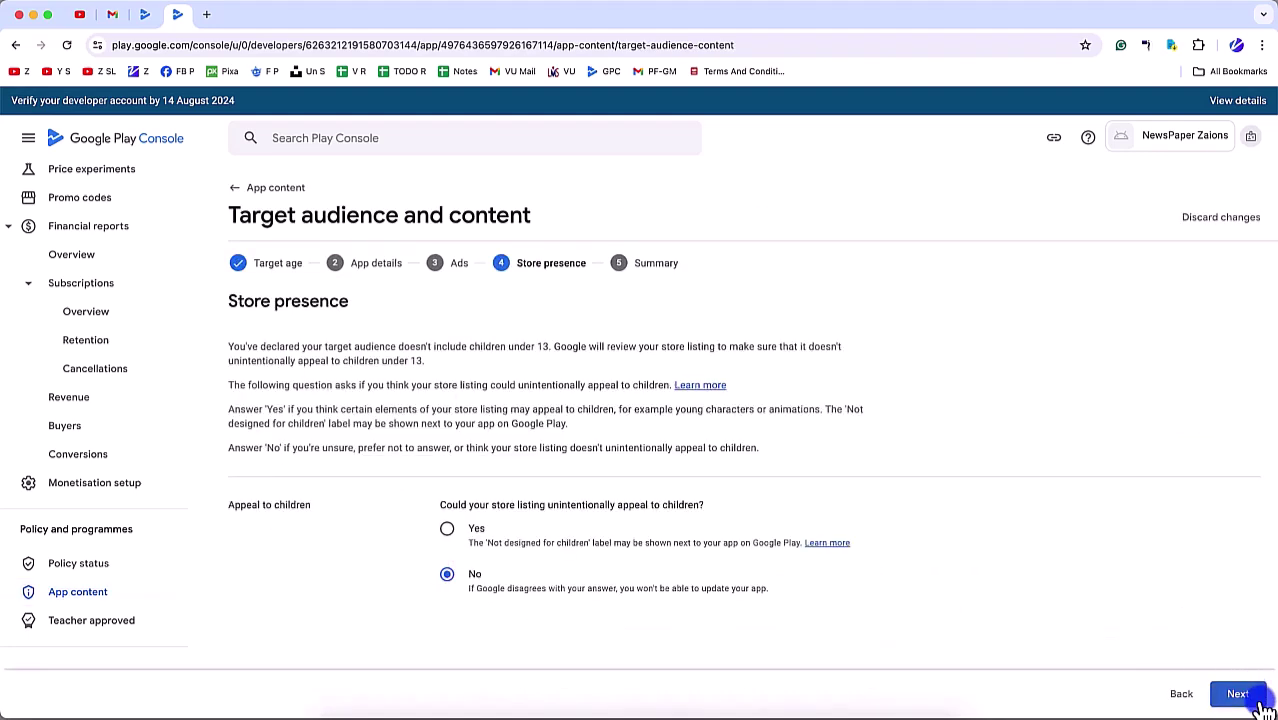
left_click(450, 526)
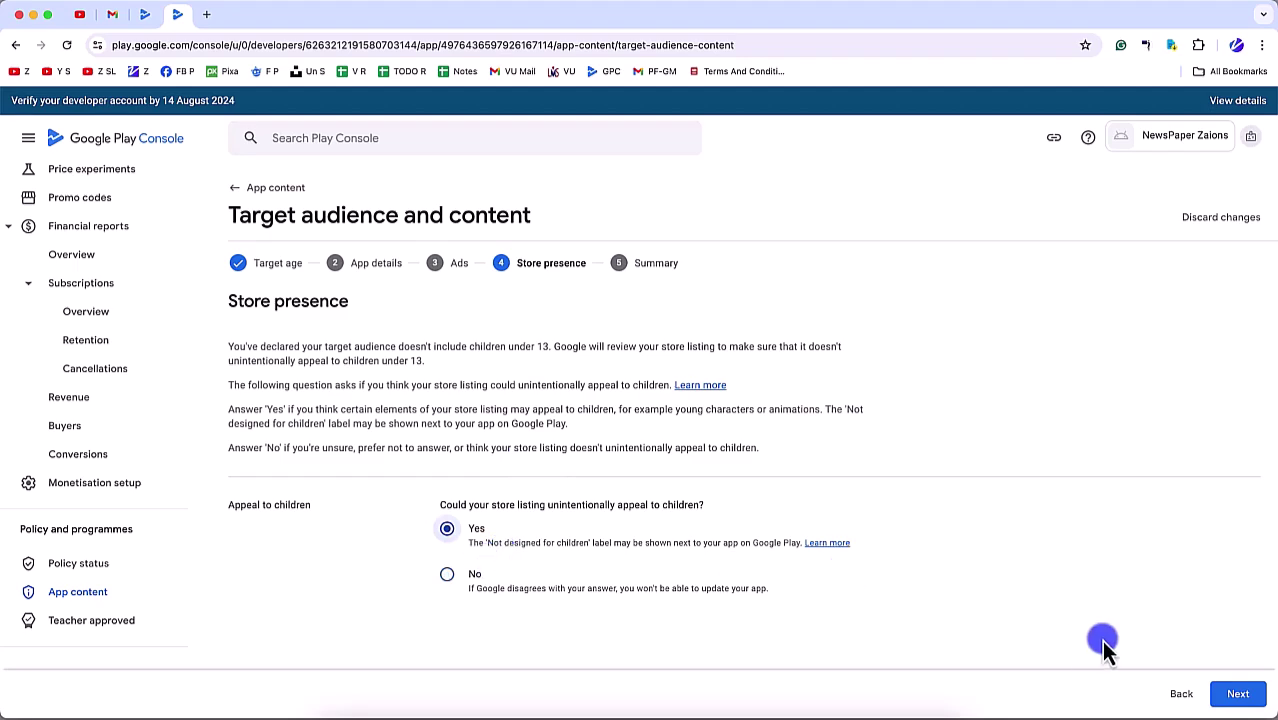
left_click(1236, 692)
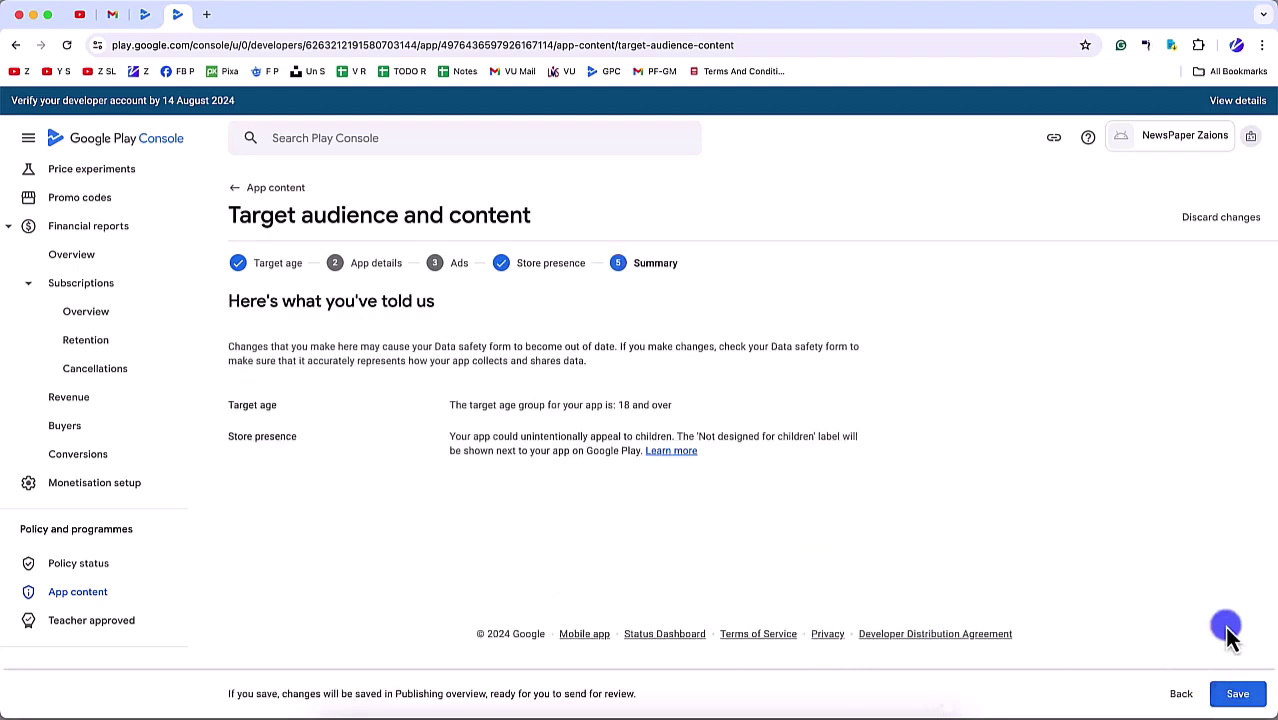
left_click(1228, 704)
left_click(622, 437)
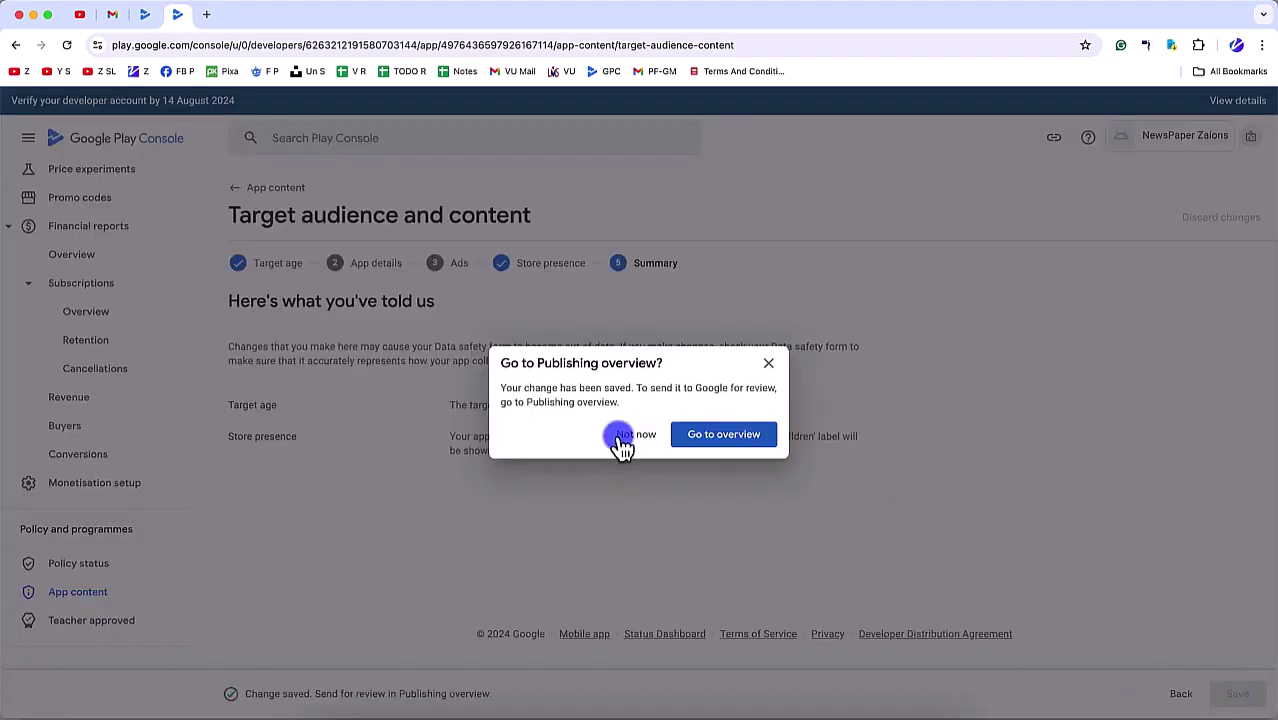
left_click(118, 592)
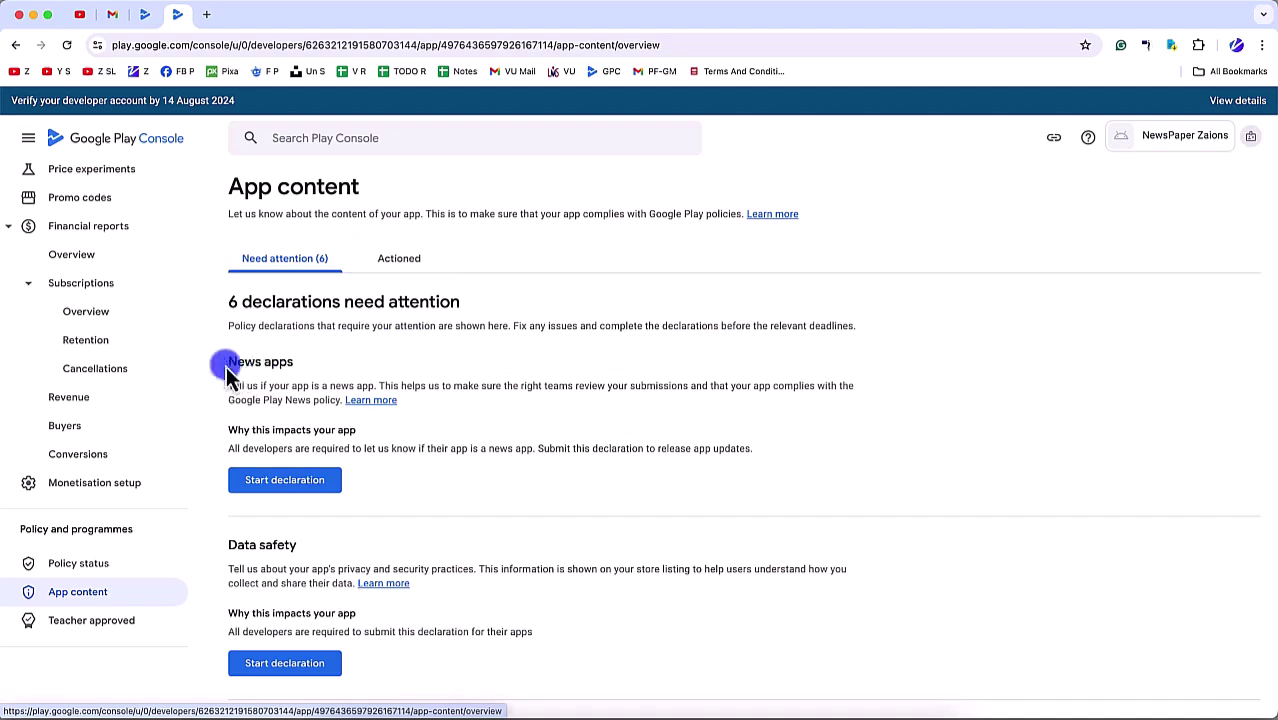
Step: Start the News apps declaration, choose Yes, and place the cursor in the credentials explanation box
left_click_drag(226, 366, 408, 372)
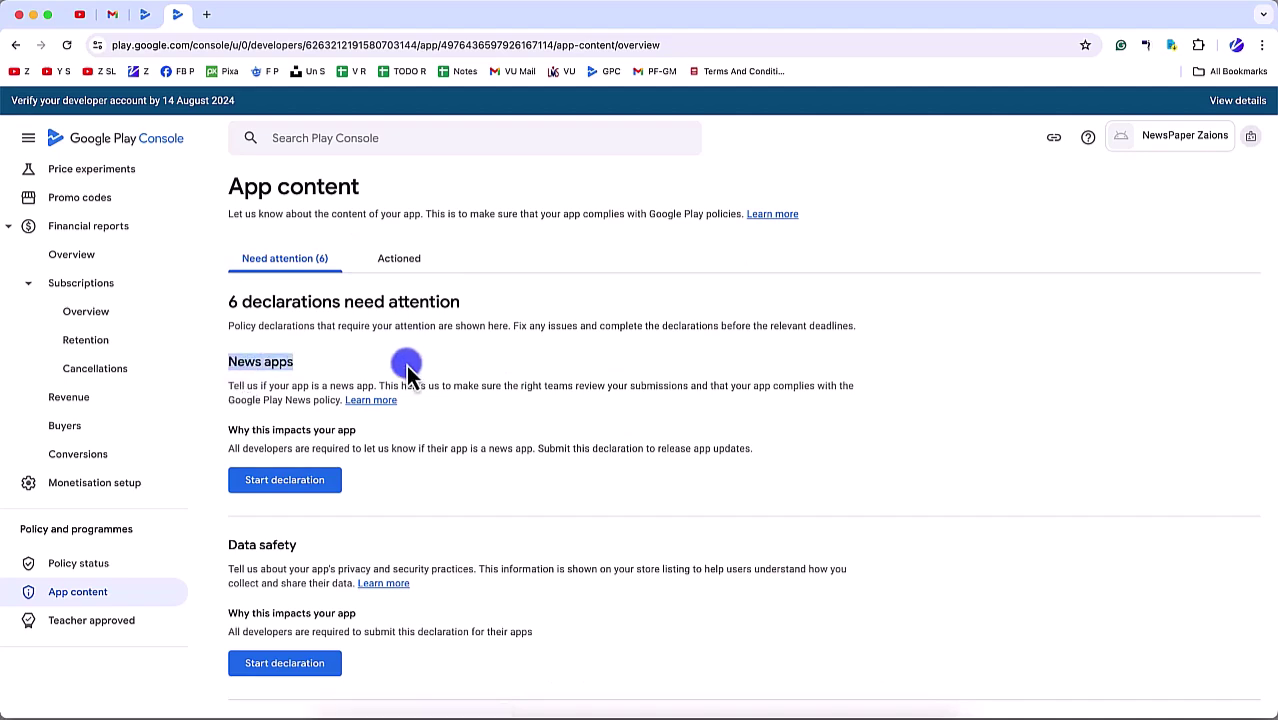
left_click(318, 484)
left_click(459, 352)
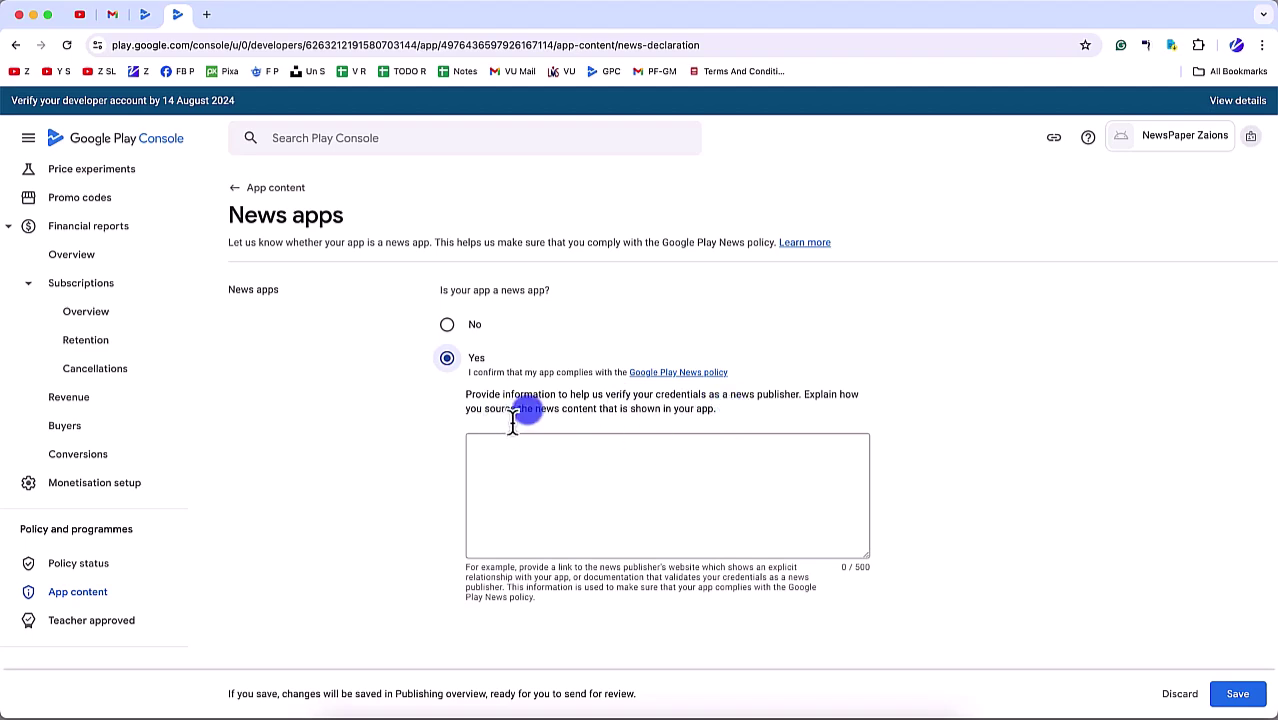
left_click(676, 450)
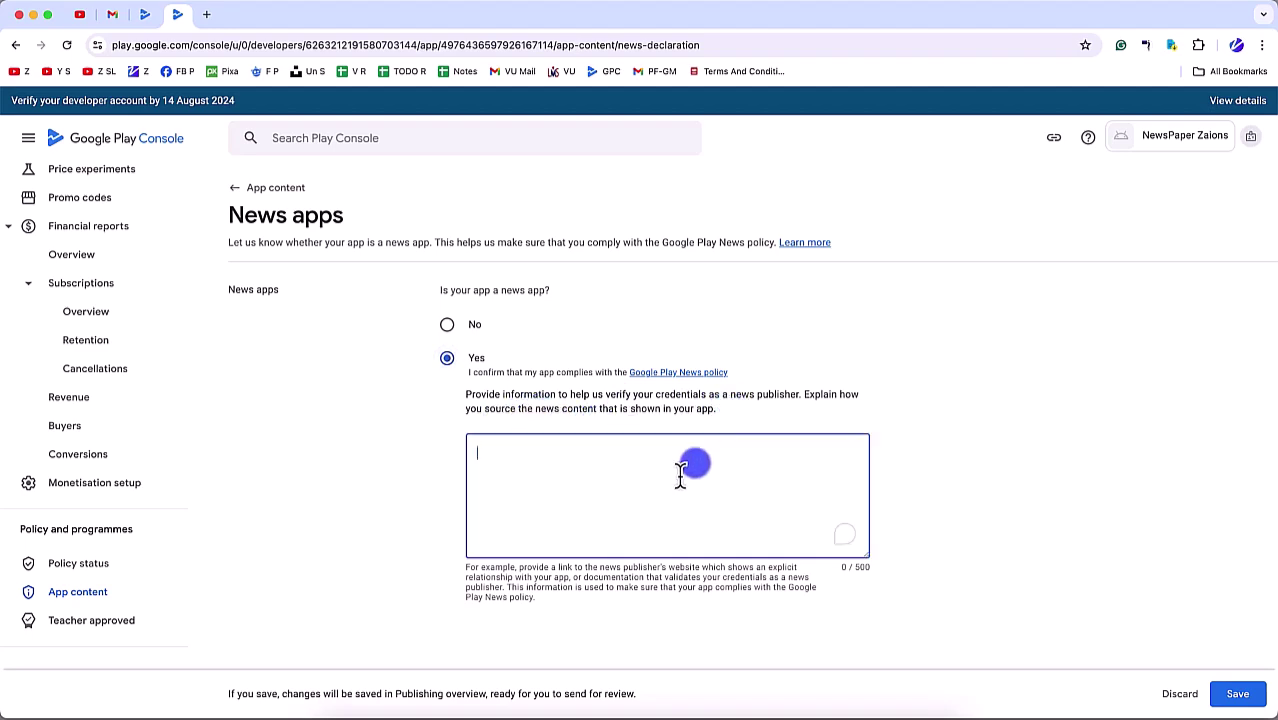
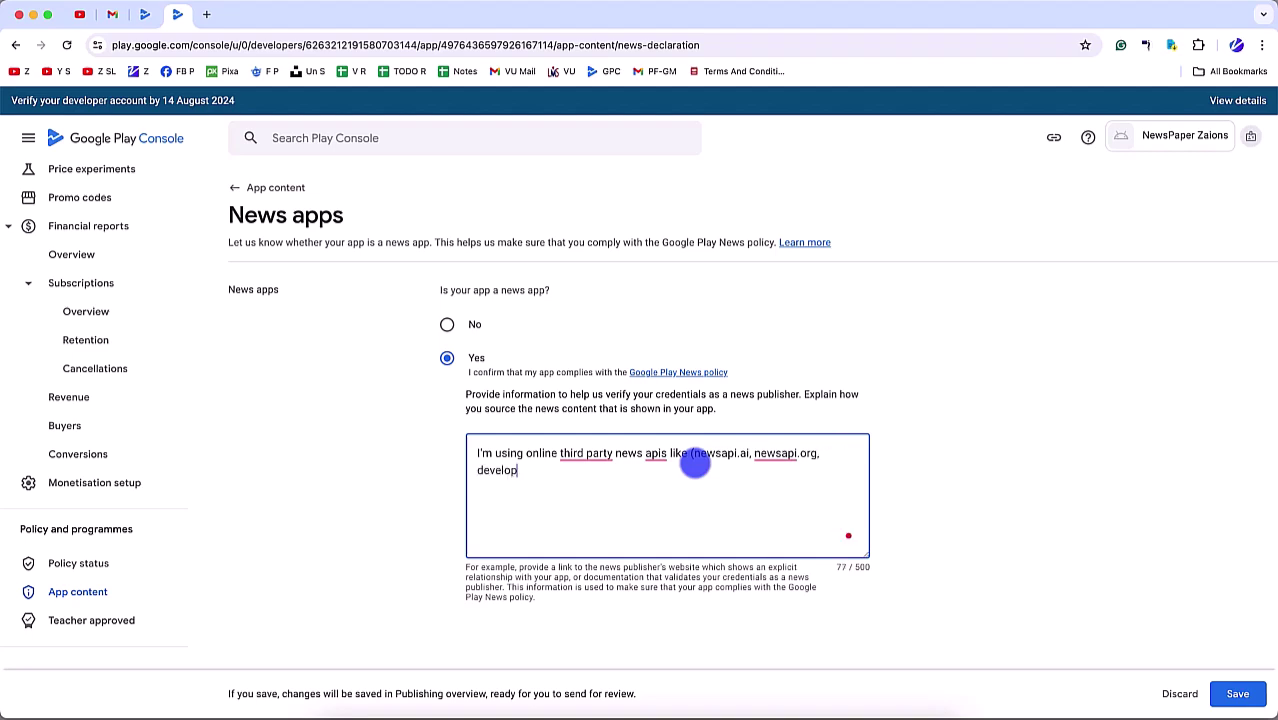
Step: Search Google for 'developer nyt', open the New York Times Dev Portal, and copy its URL
key("ctrl+t")
type("devel")
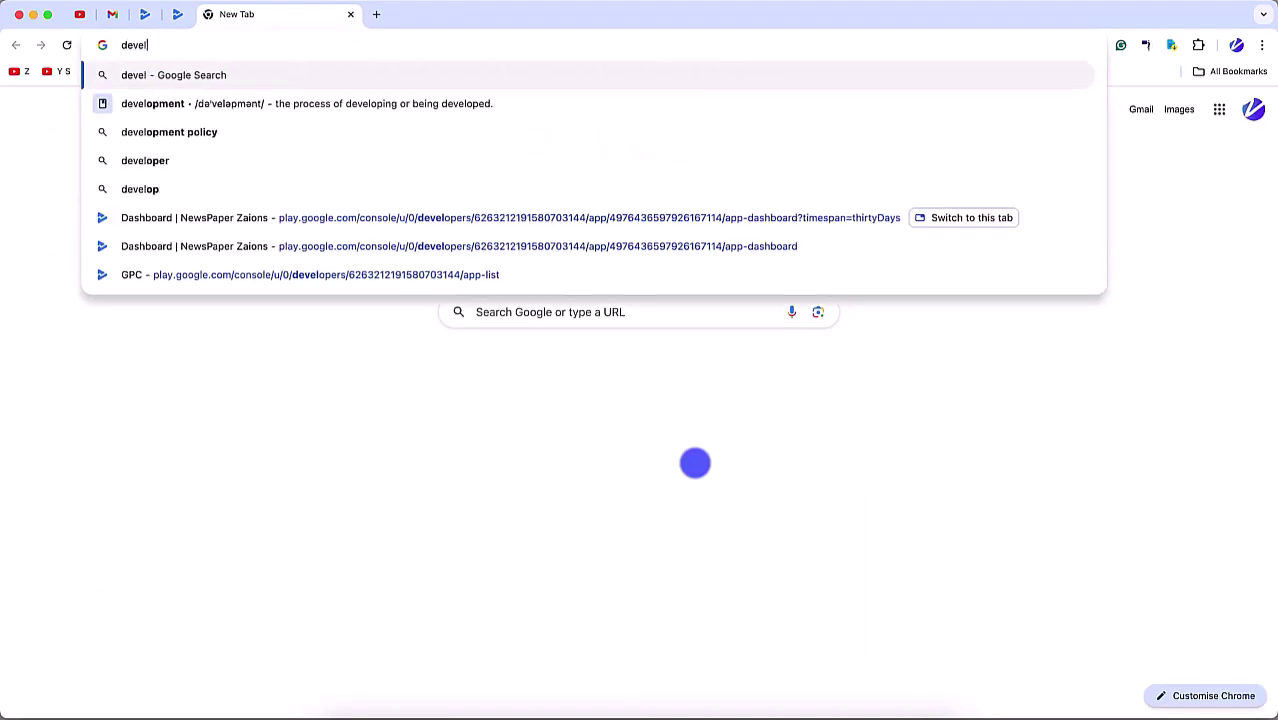
type("oper nyti")
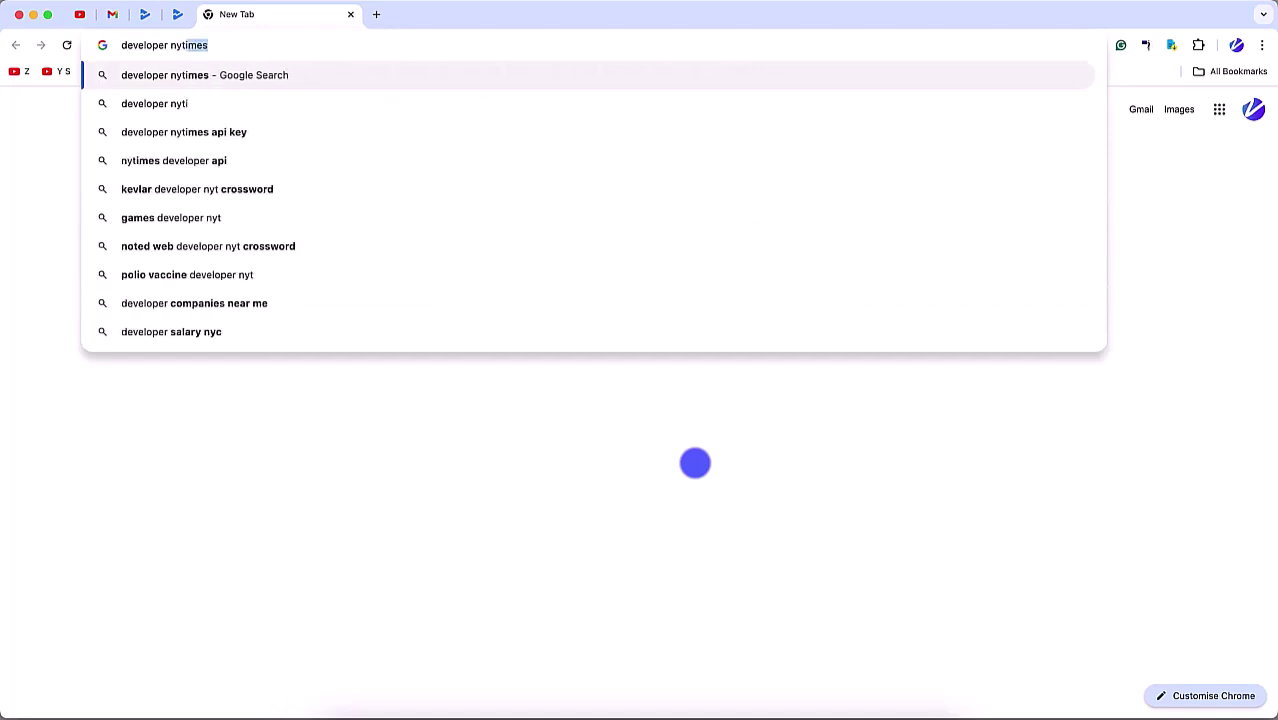
key("Return")
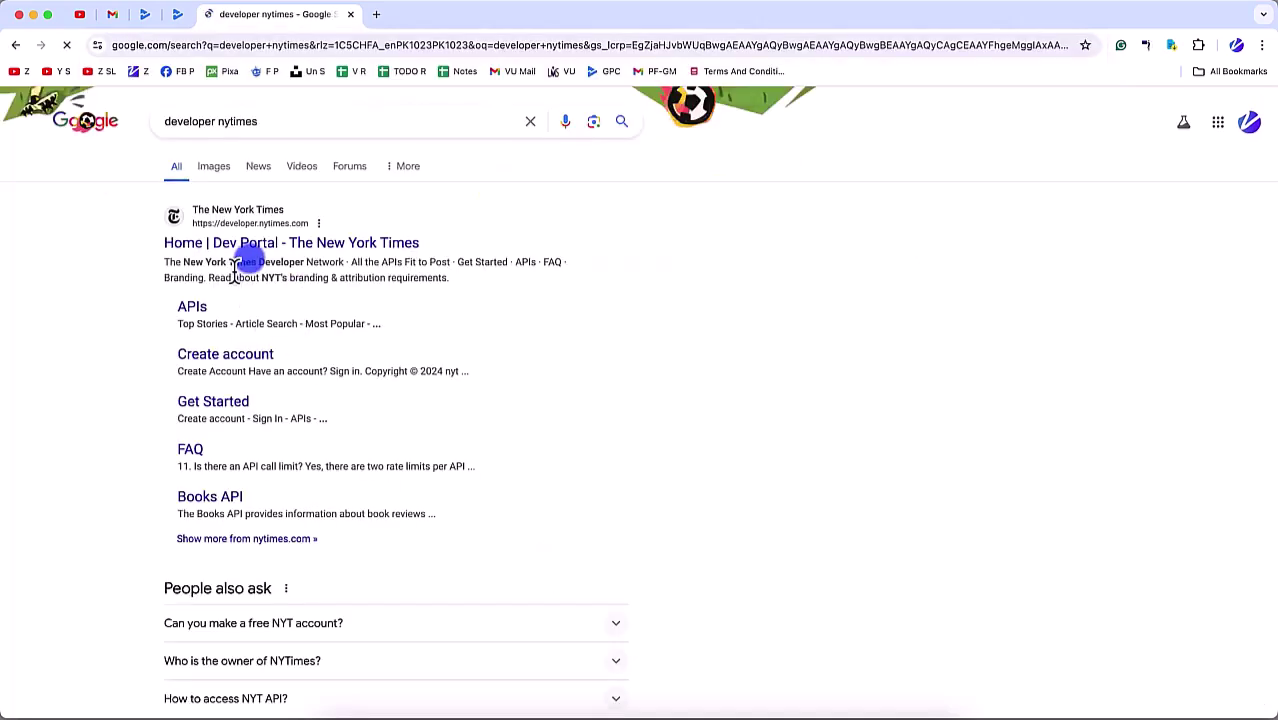
left_click(255, 262)
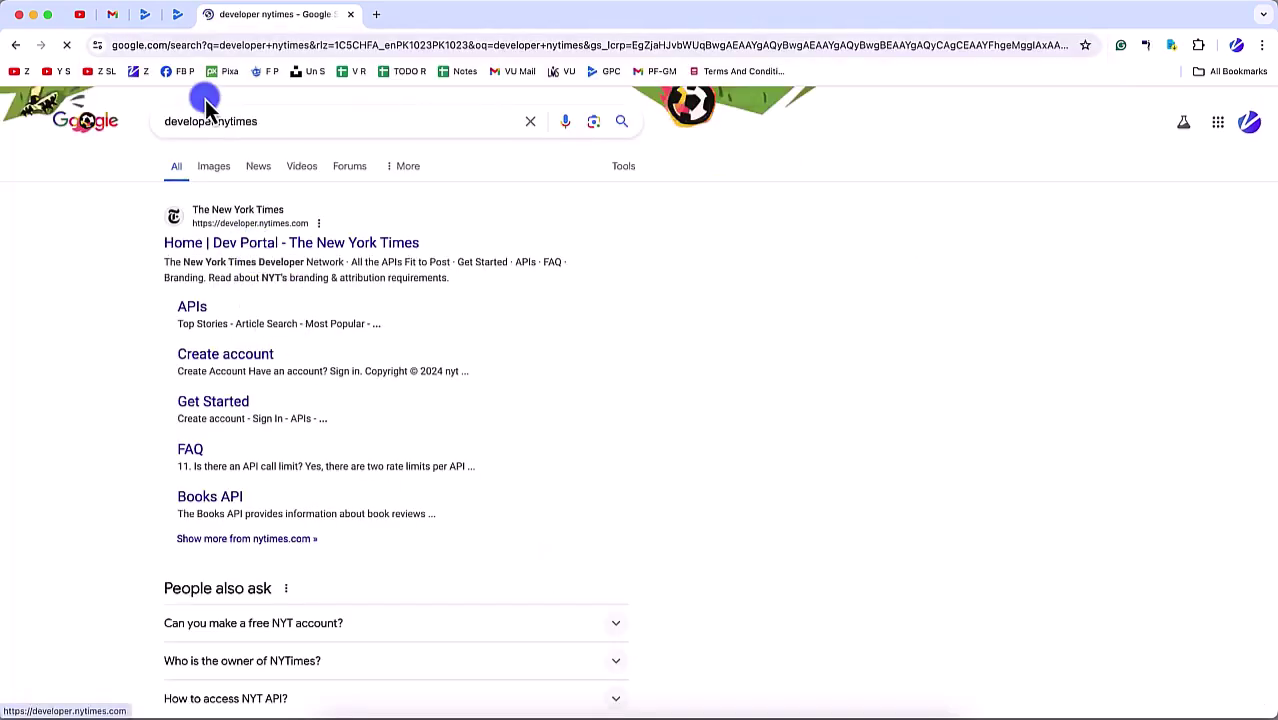
left_click(245, 46)
left_click(177, 15)
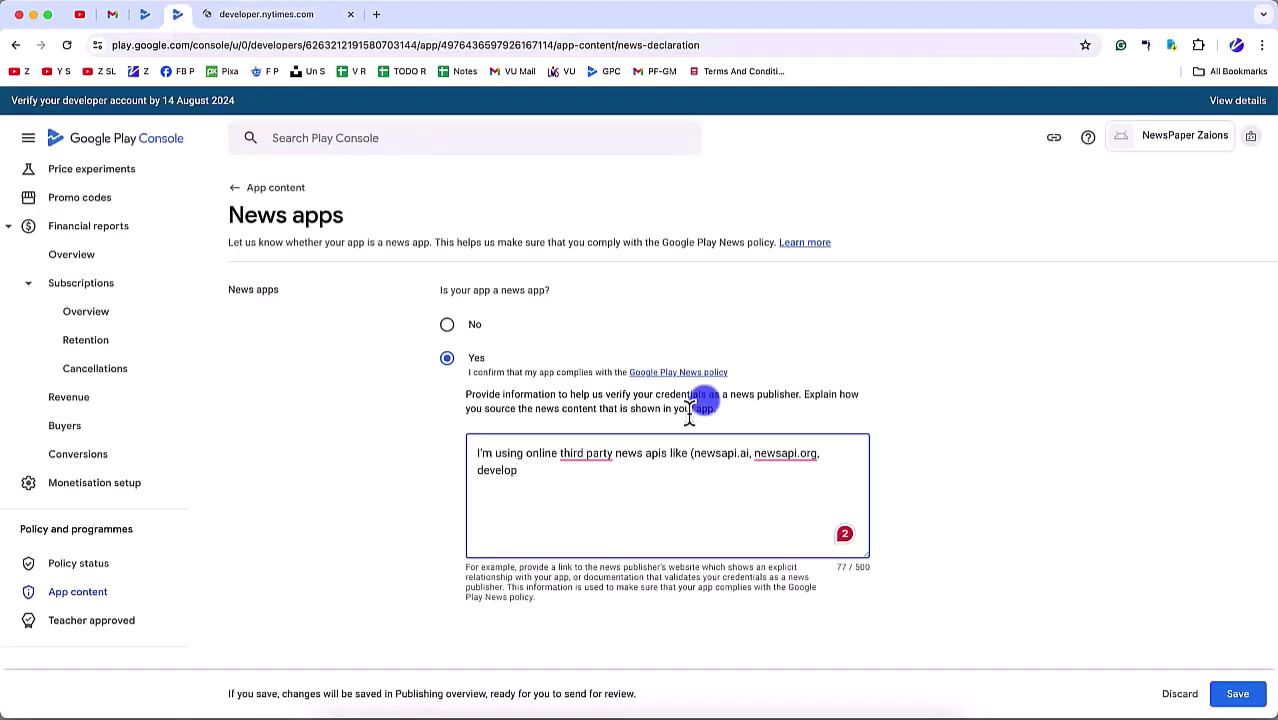
Step: Complete the news-source explanation with developer.nytimes.com and its APIs for fetching published news
key("alt+shift+Left")
type("https://developer.nytimes.com/")
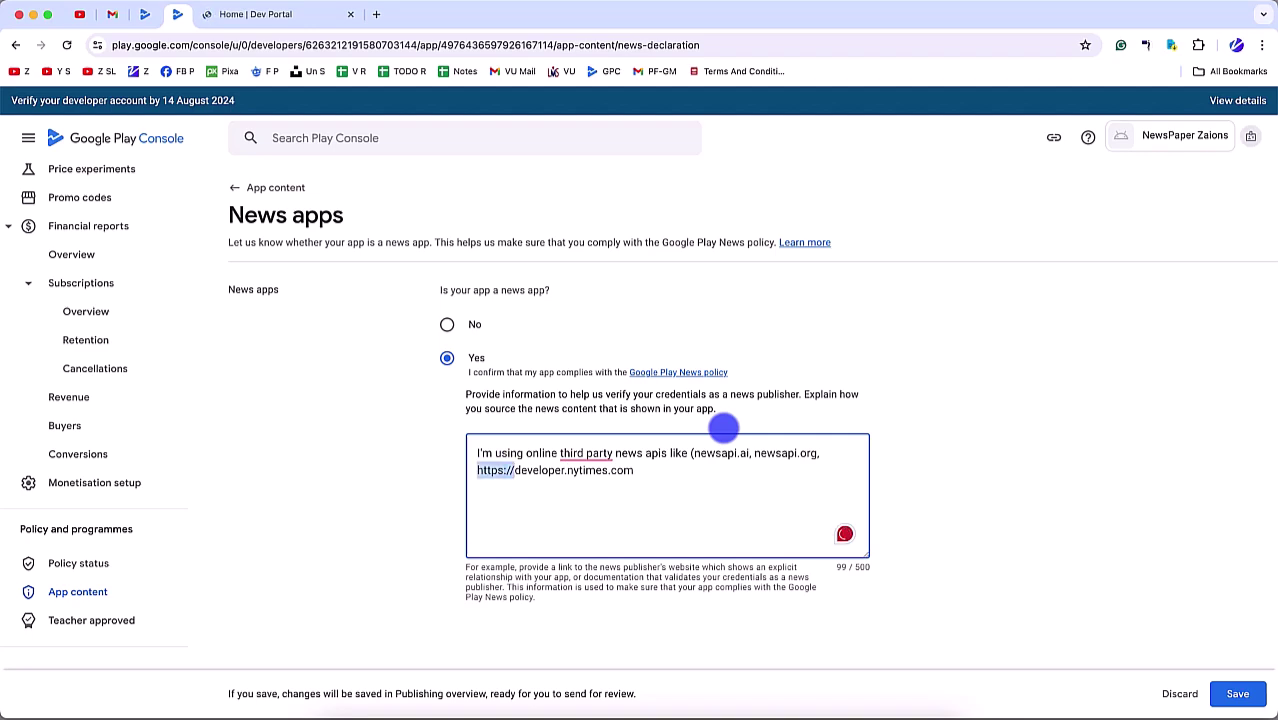
key("BackSpace")
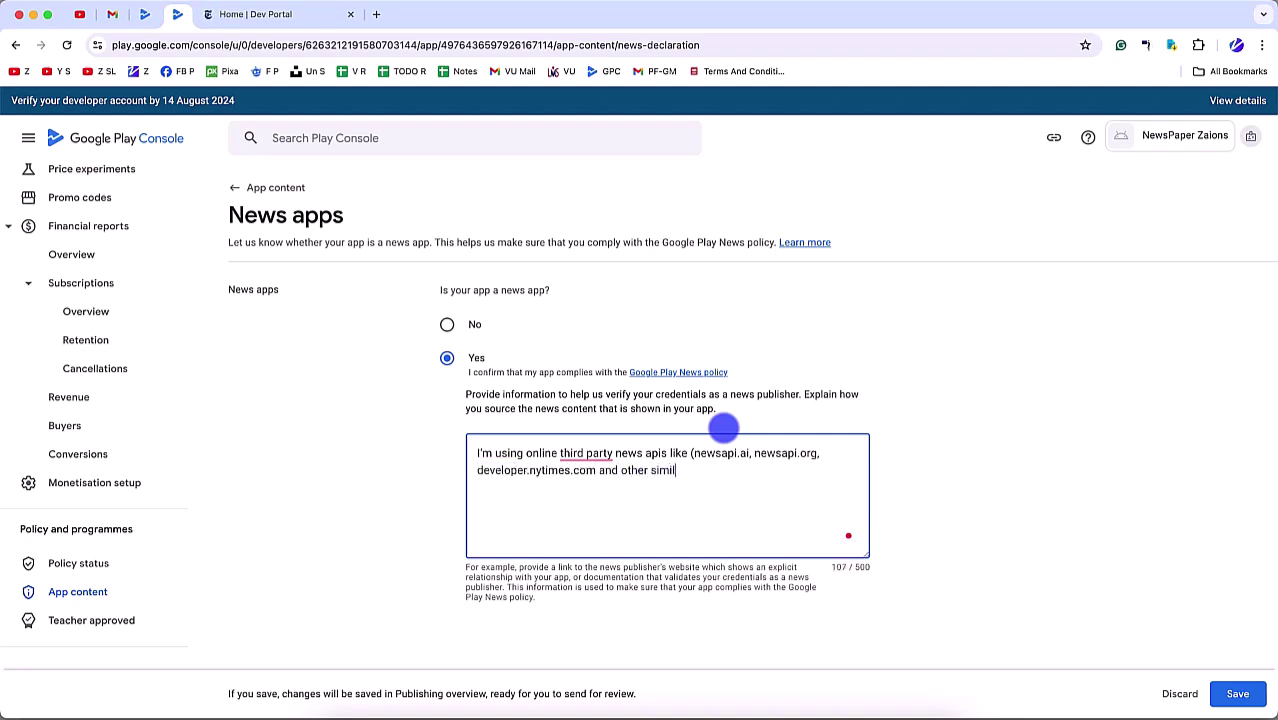
type("ar ")
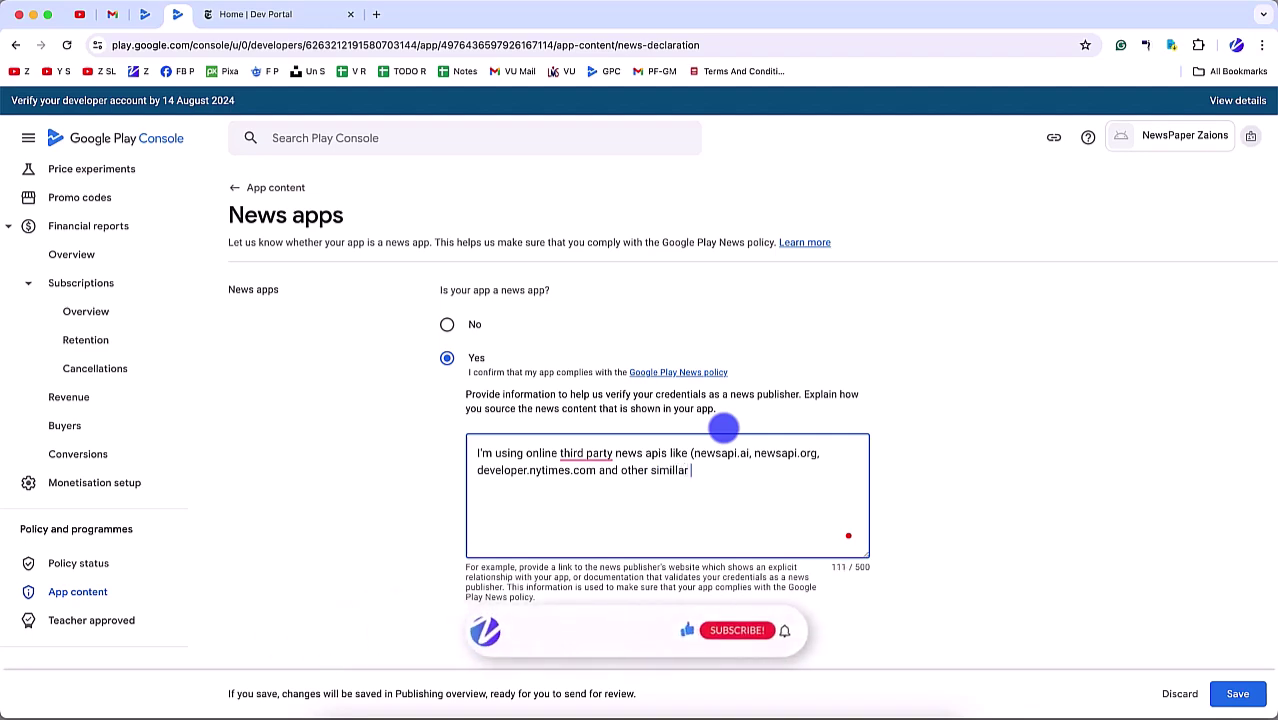
type("apis to fetch the")
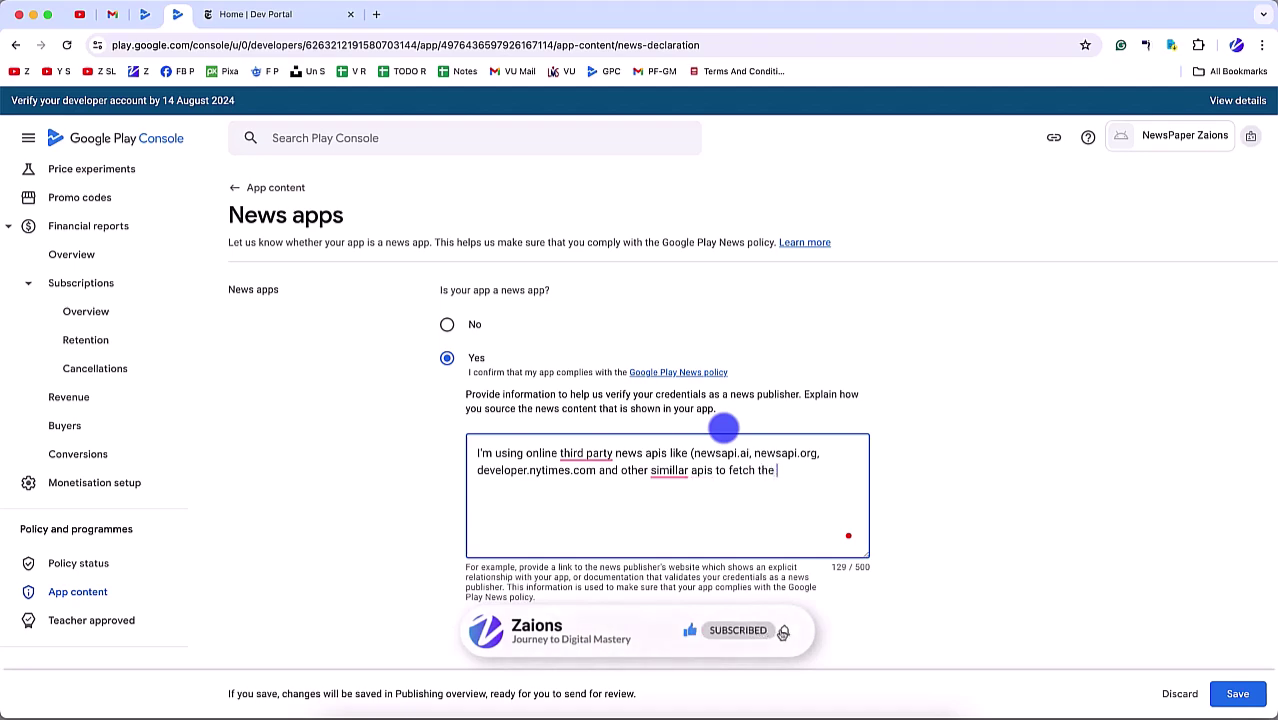
type(" published news")
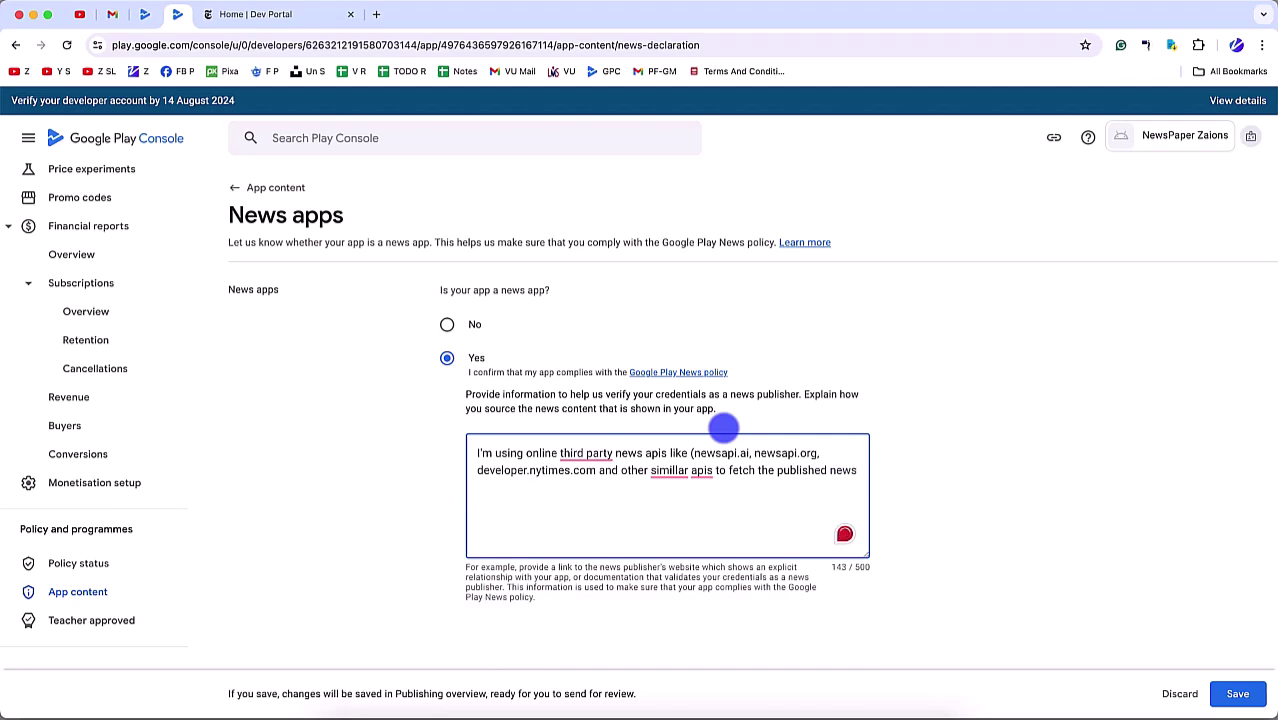
Step: Save the News apps declaration, choose Not now, and return to App content
scroll(910, 490, "down", 2)
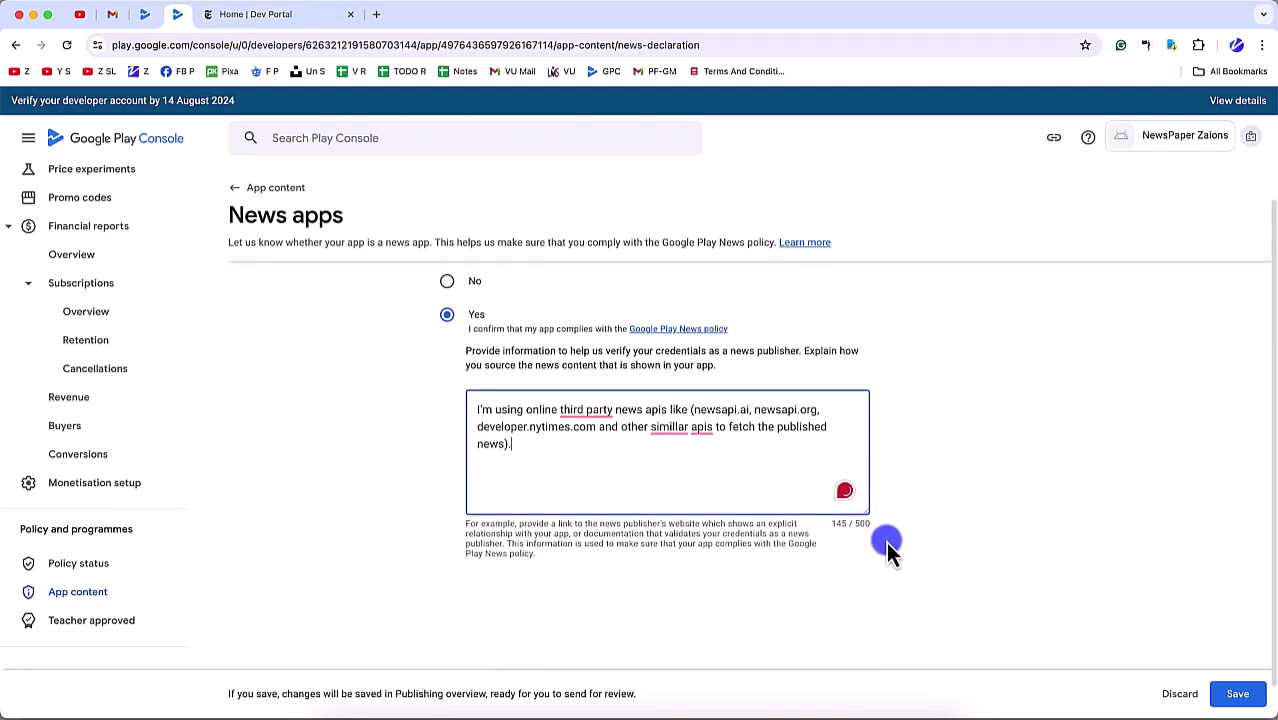
left_click(1248, 702)
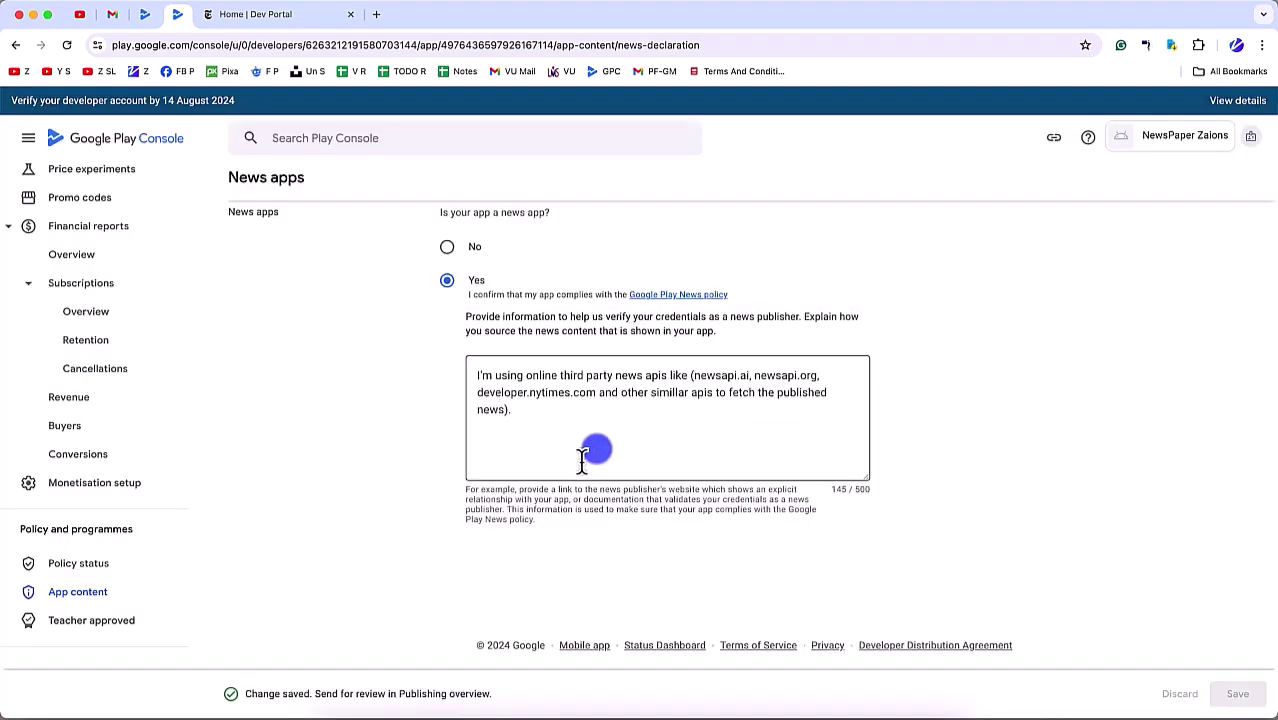
left_click(640, 435)
left_click(106, 592)
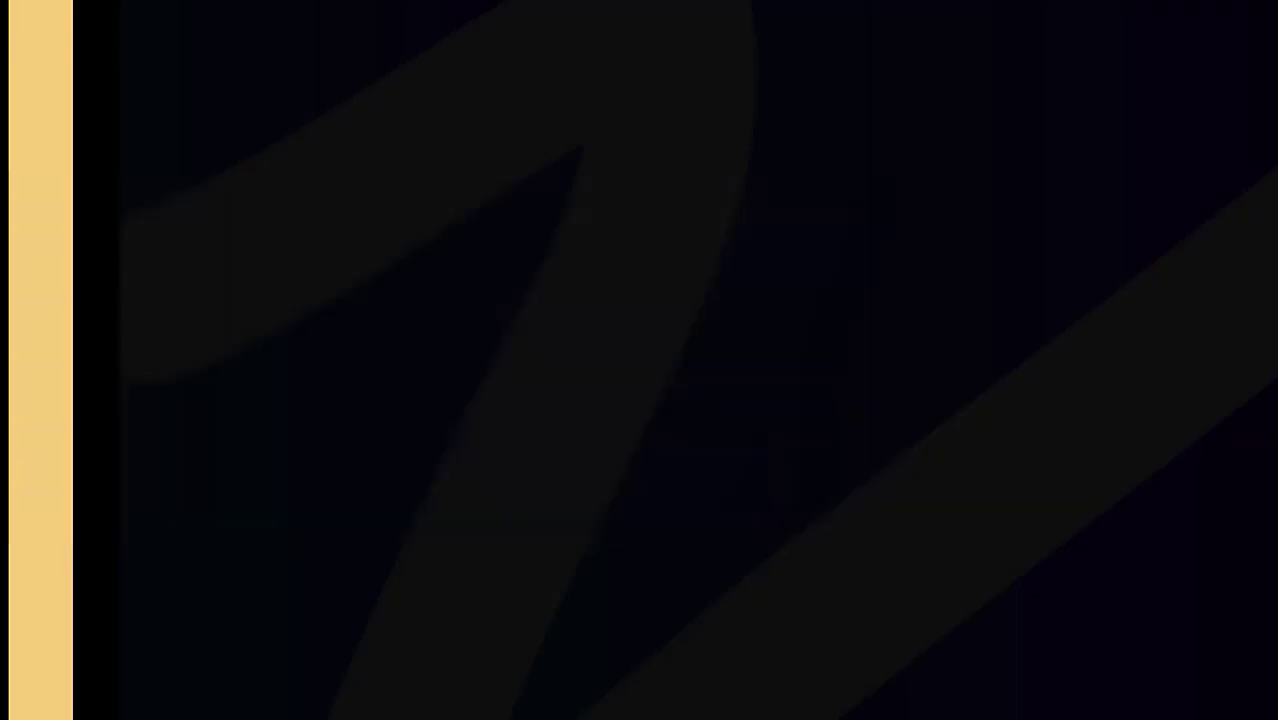
Step: Start the Data safety declaration, stating user data is collected and encrypted in transit
left_click(320, 485)
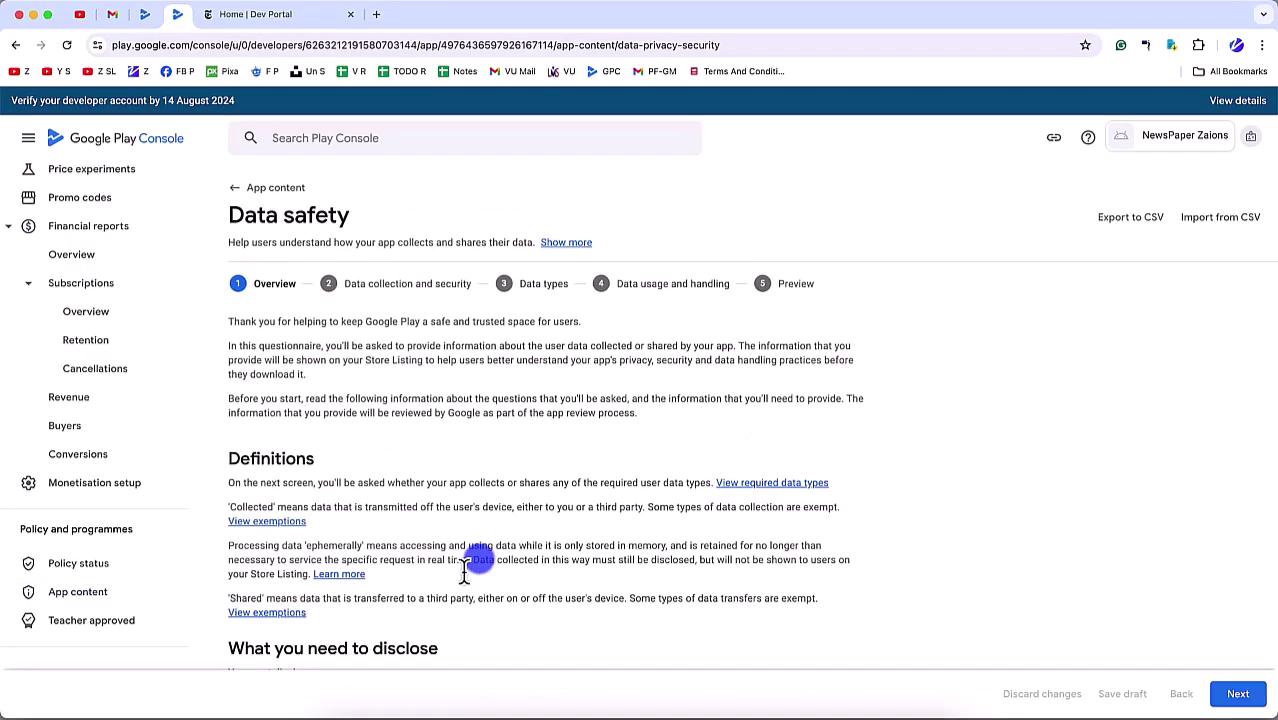
scroll(479, 563, "down", 2)
scroll(479, 565, "down", 5)
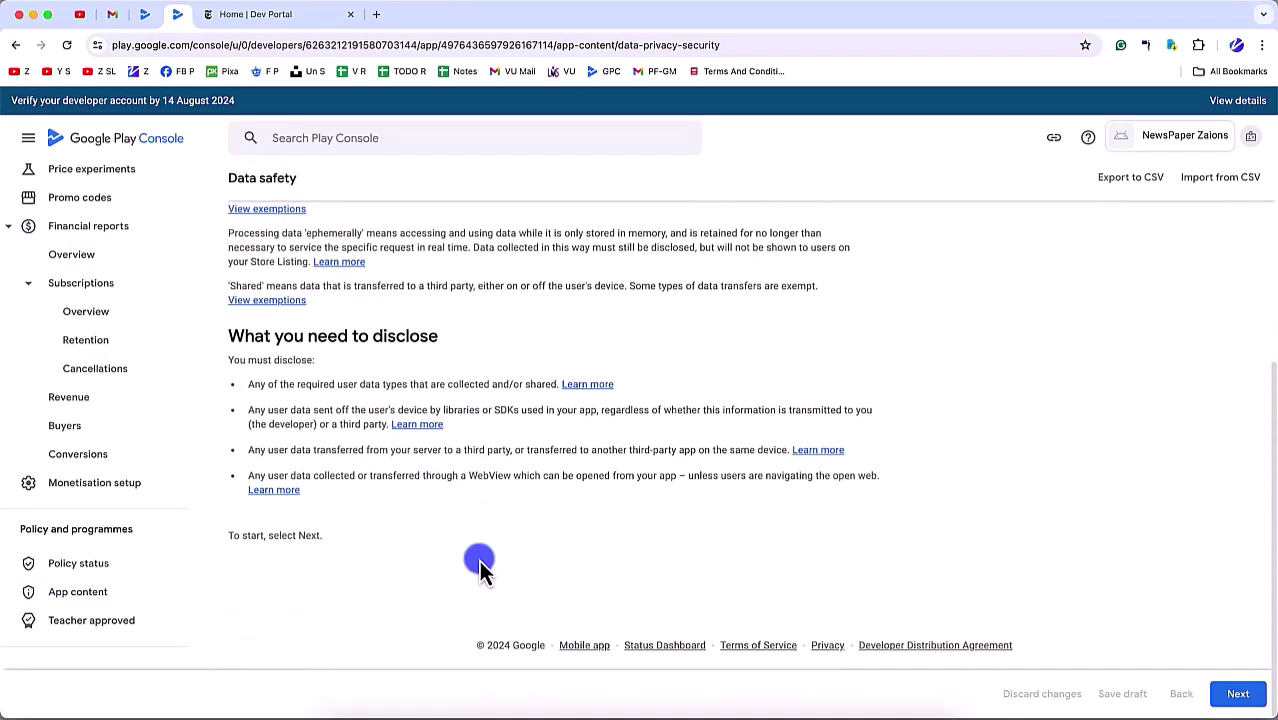
left_click(1238, 693)
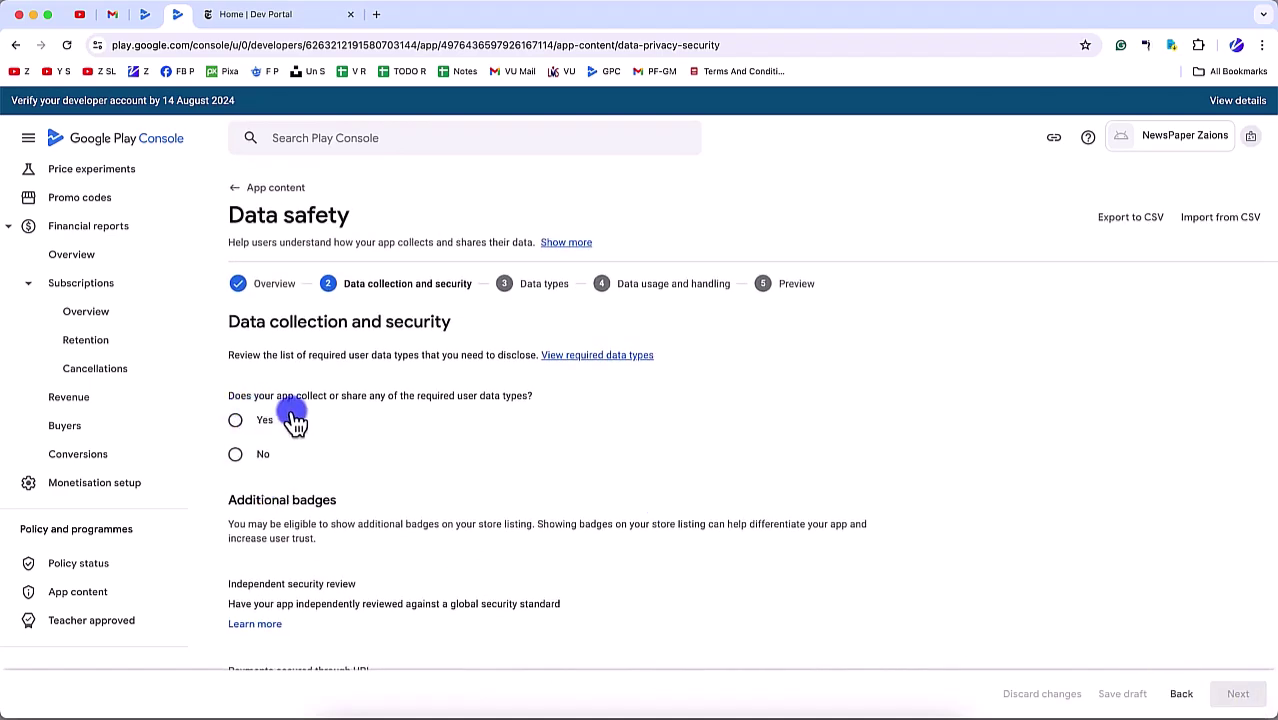
left_click(240, 420)
scroll(275, 503, "down", 3)
left_click(263, 340)
left_click(266, 308)
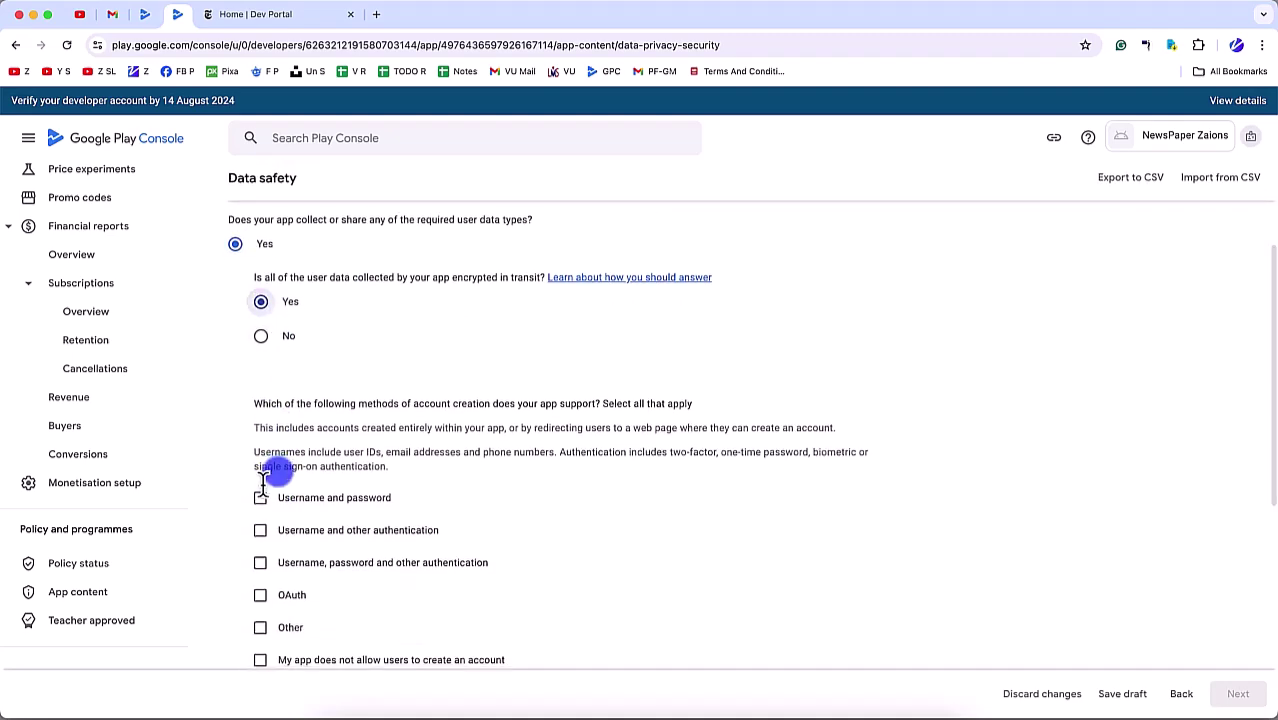
Step: Tick the three username-based account creation methods (password, other authentication, both)
scroll(270, 400, "down", 3)
left_click(264, 322)
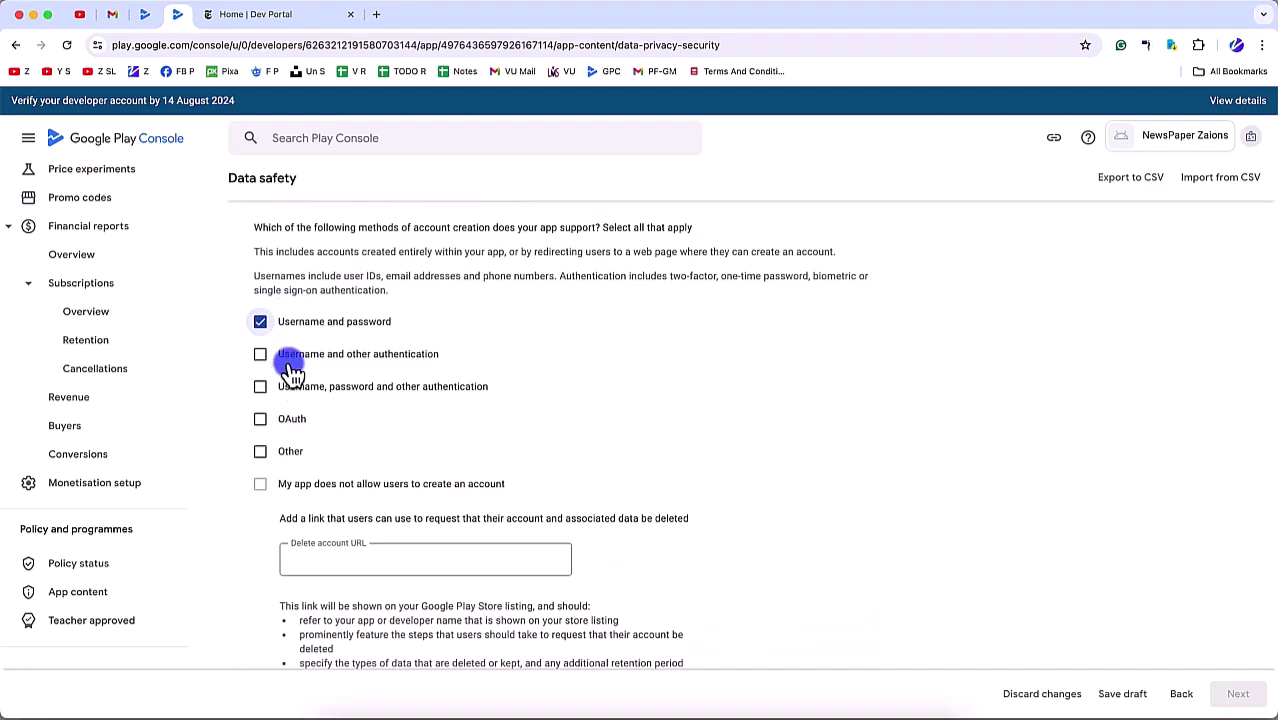
left_click(285, 356)
left_click(303, 389)
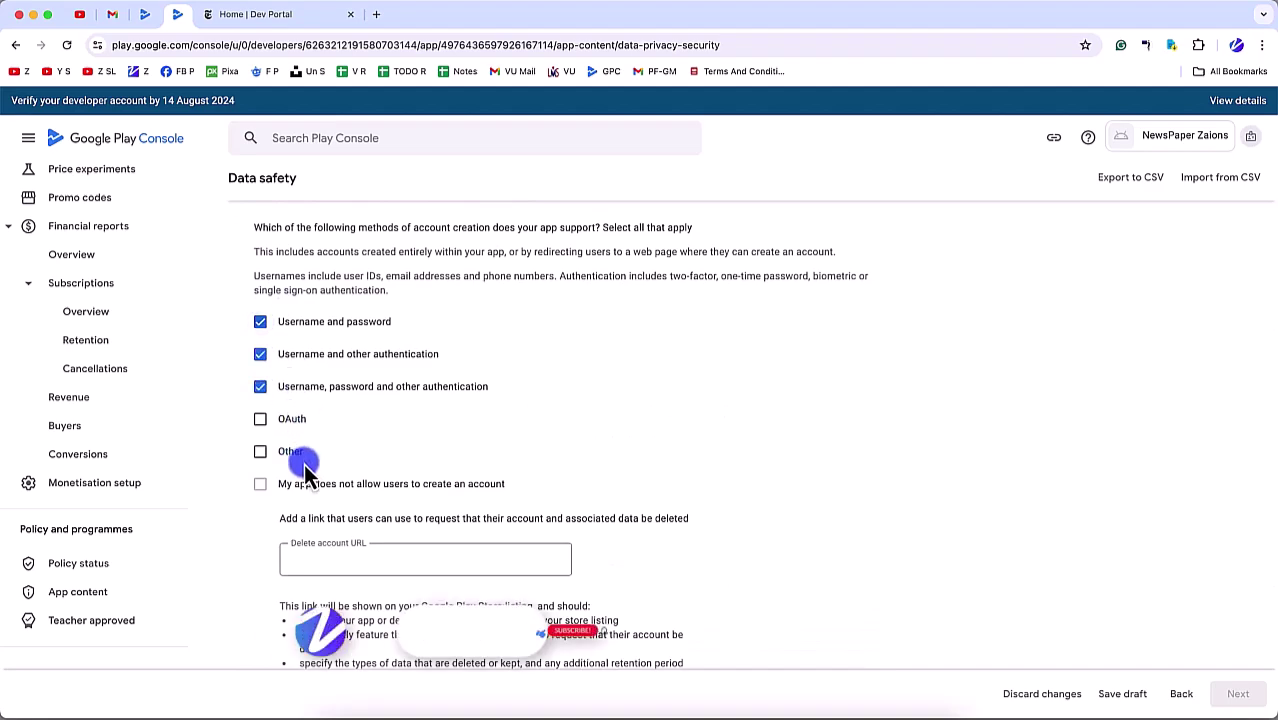
scroll(300, 470, "down", 1)
scroll(298, 420, "down", 2)
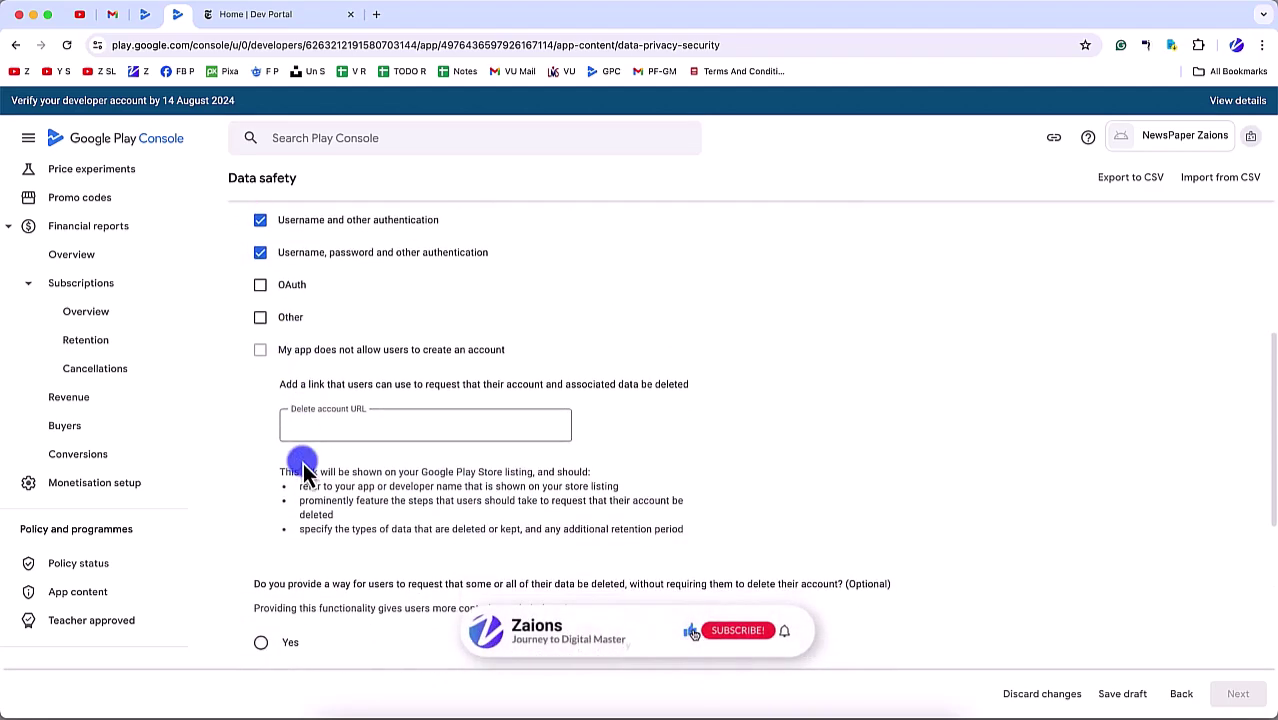
left_click(330, 390)
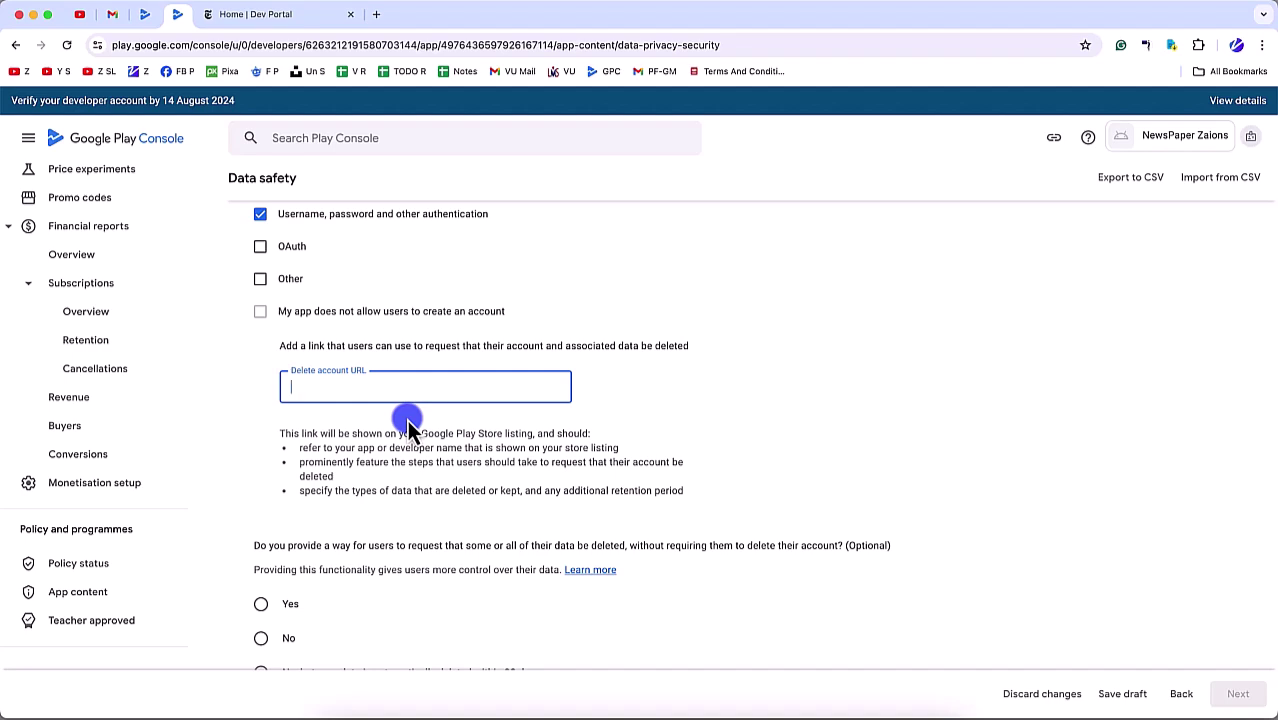
left_click(801, 400)
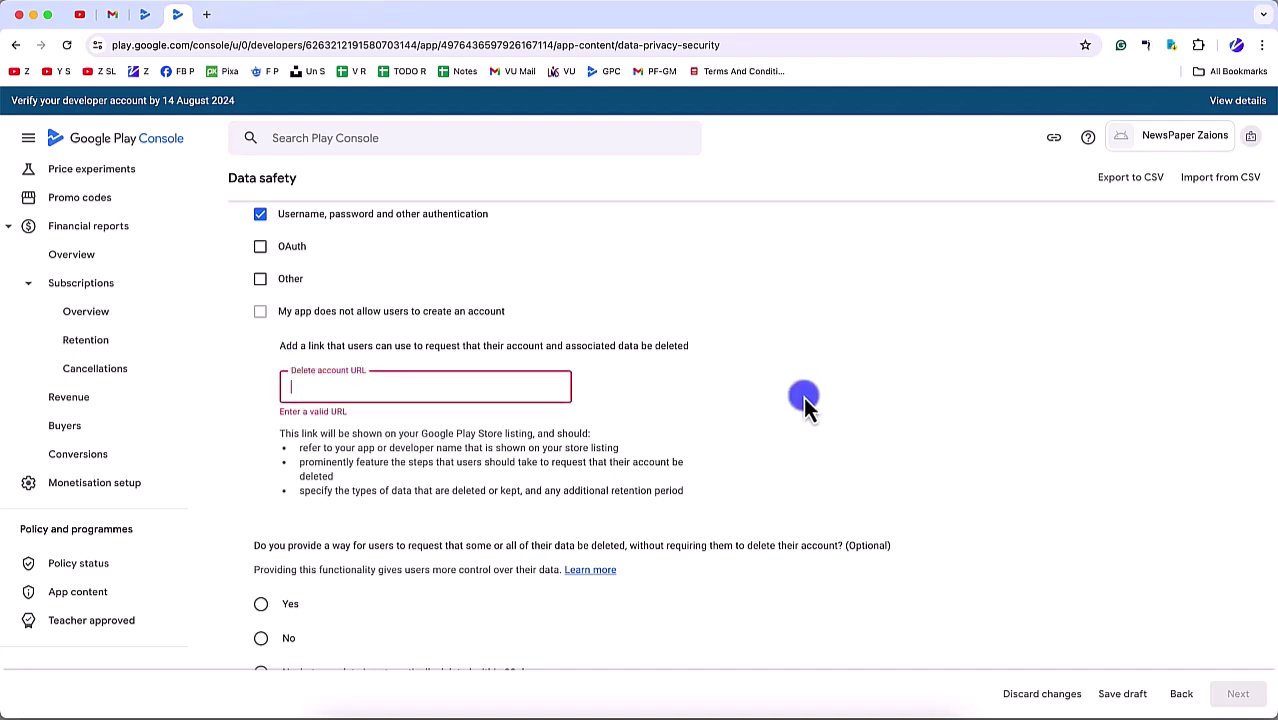
left_click(452, 398)
type("https://zaions.com/newspaper-app-data-deletion/")
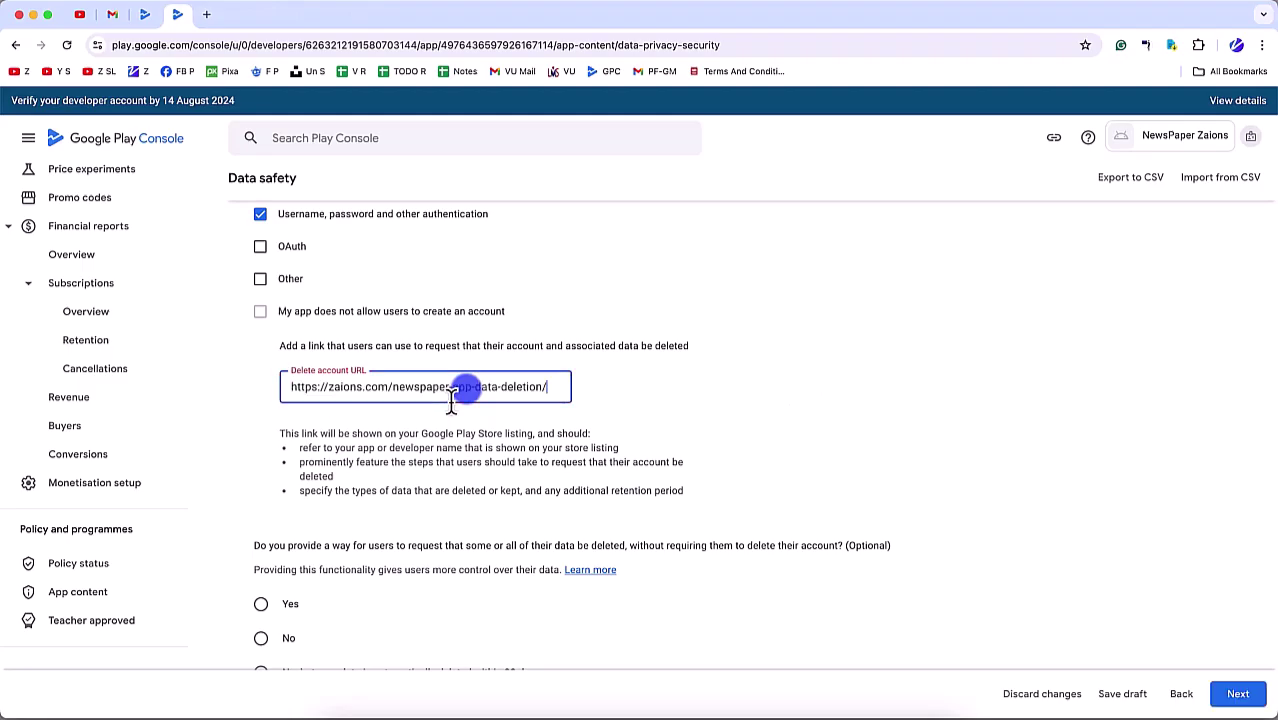
Step: Load the deletion link in an incognito window to verify the page, then close it
key("super+shift+n")
type("https://zaions.com/newspaper-app-data-deletion/")
key("Return")
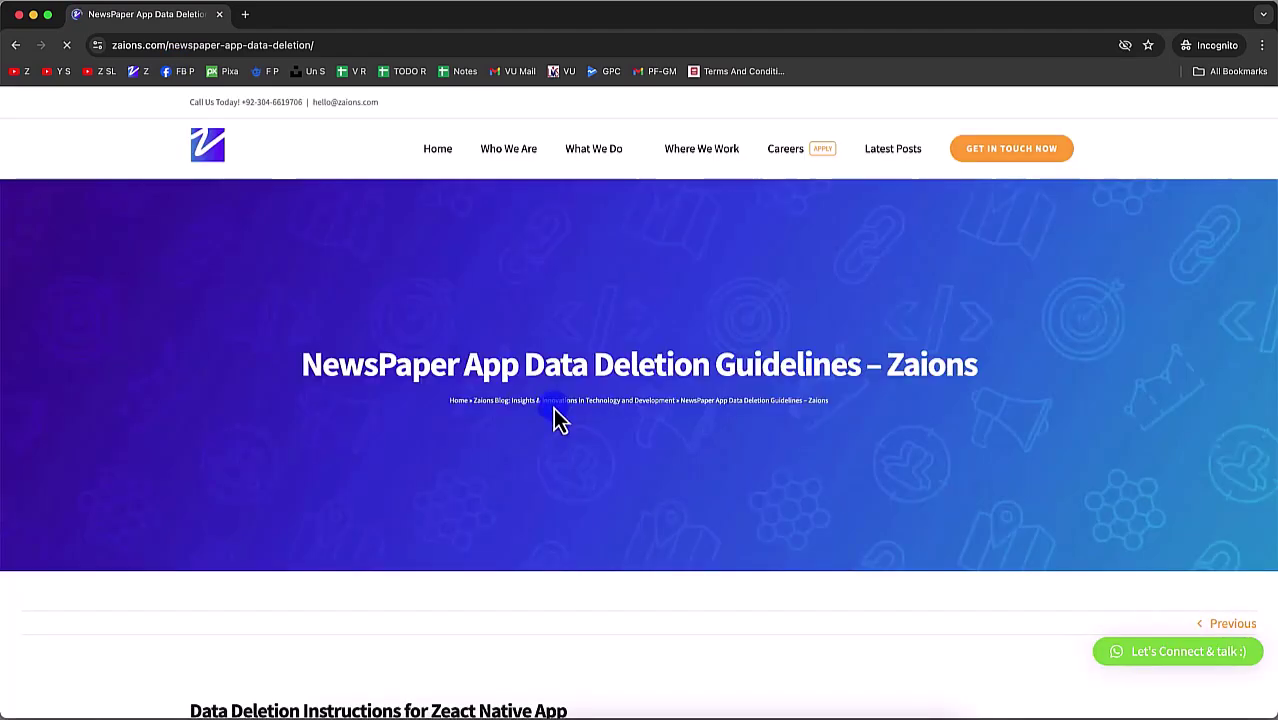
scroll(553, 407, "down", 10)
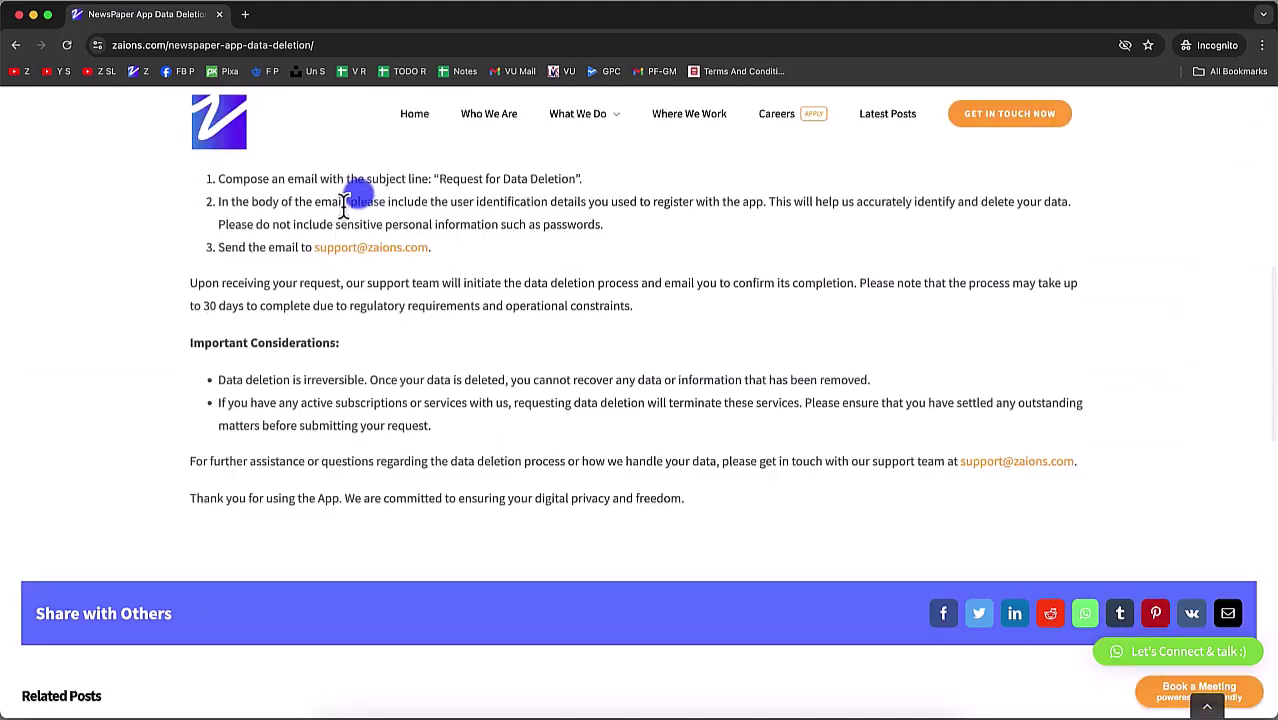
left_click_drag(352, 201, 565, 392)
left_click(565, 392)
scroll(572, 346, "up", 3)
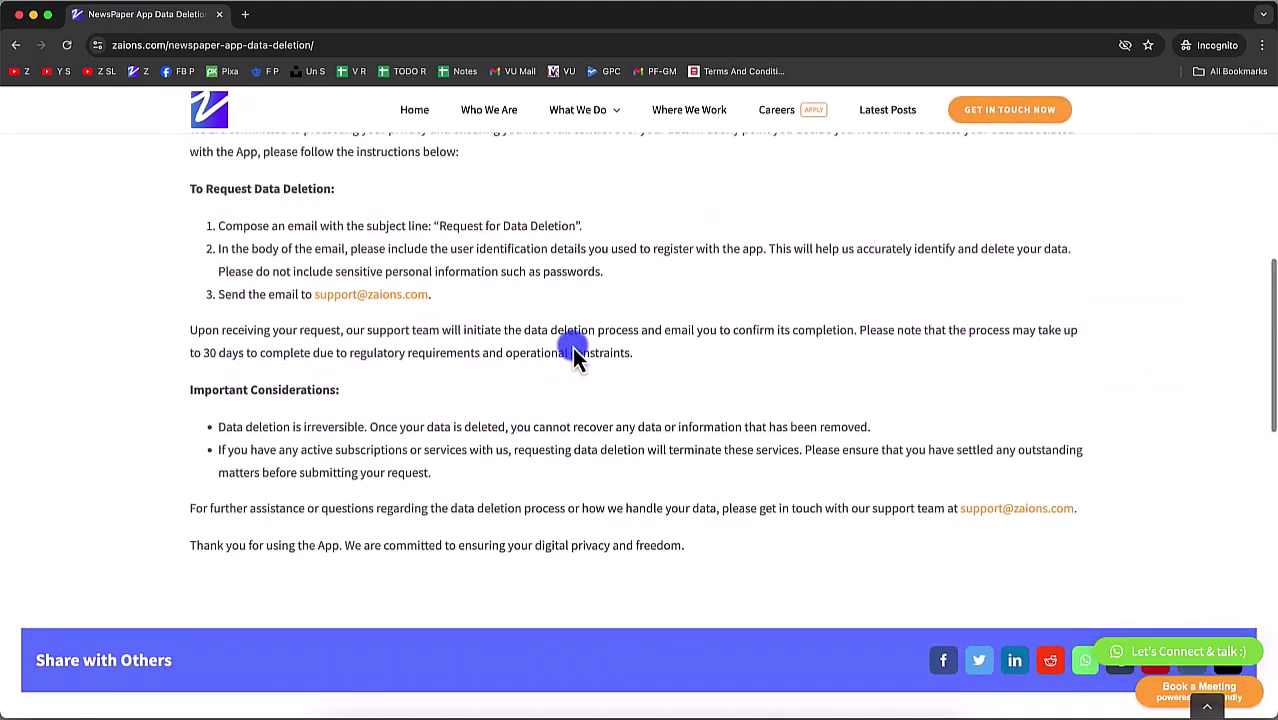
key("super+w")
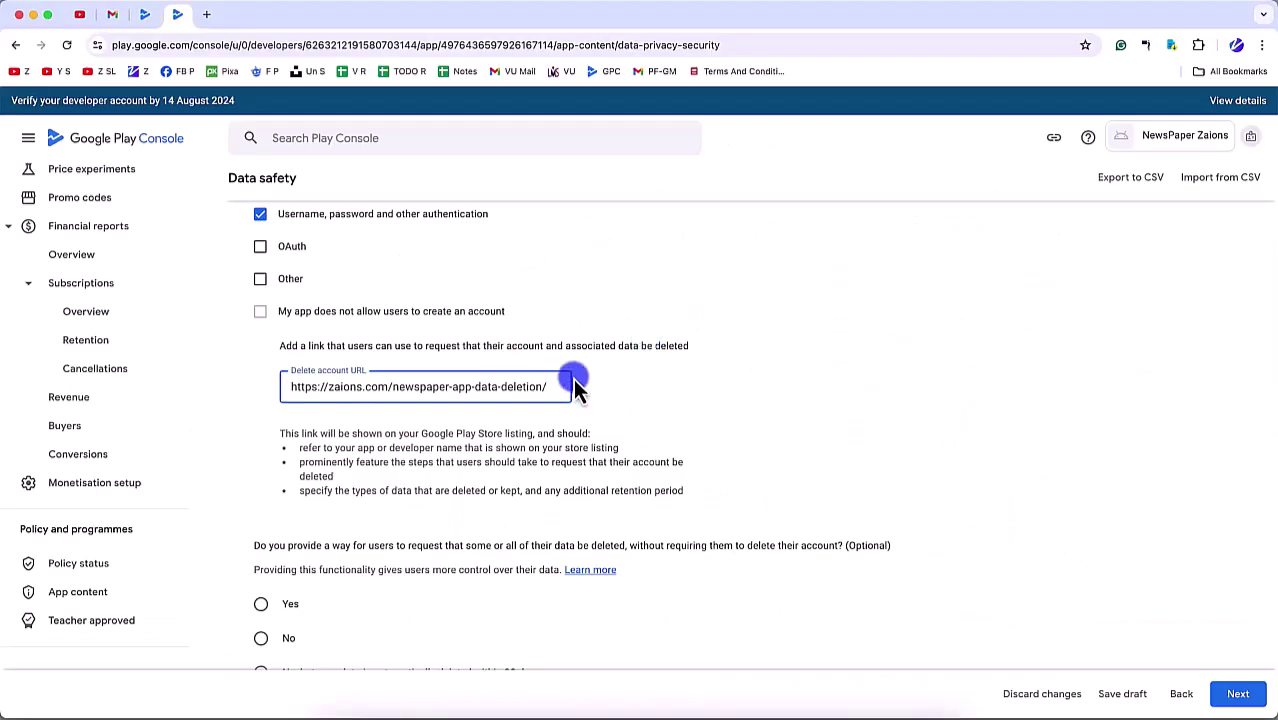
Step: Answer Yes to partial data deletion, reuse the same deletion URL, and continue to Data types
scroll(479, 503, "down", 3)
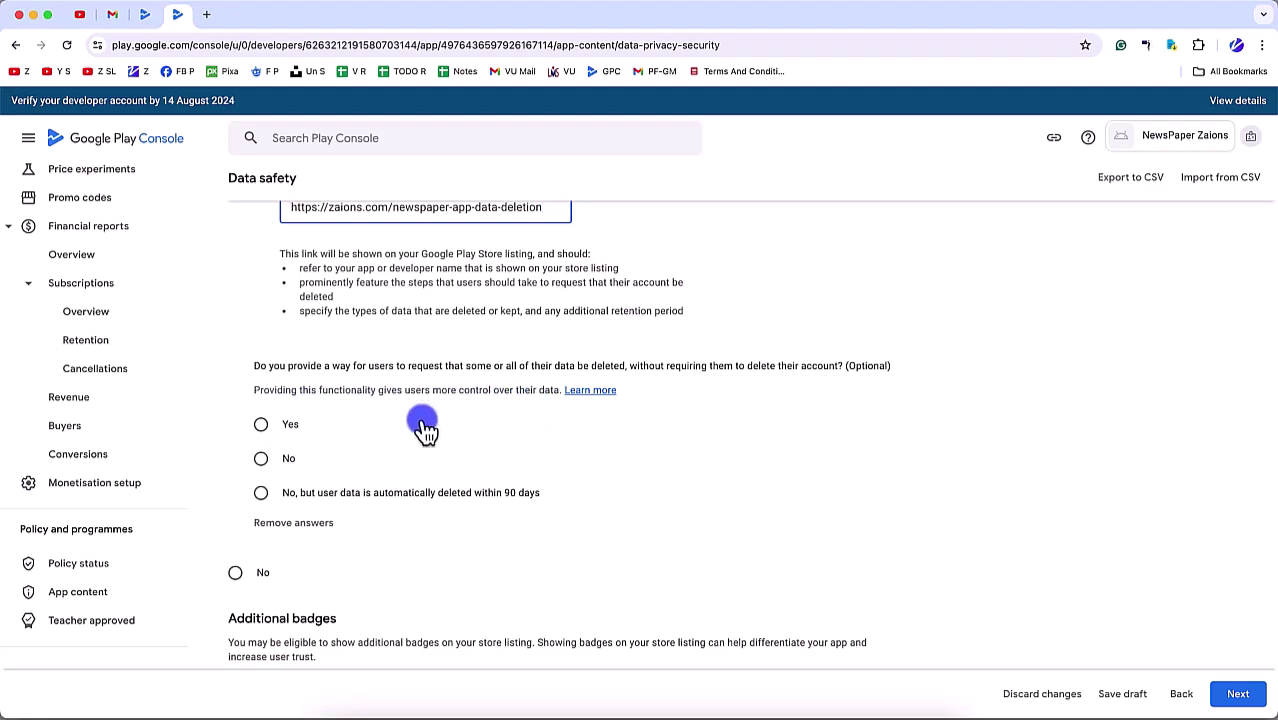
left_click(261, 424)
scroll(290, 520, "down", 1)
left_click(305, 440)
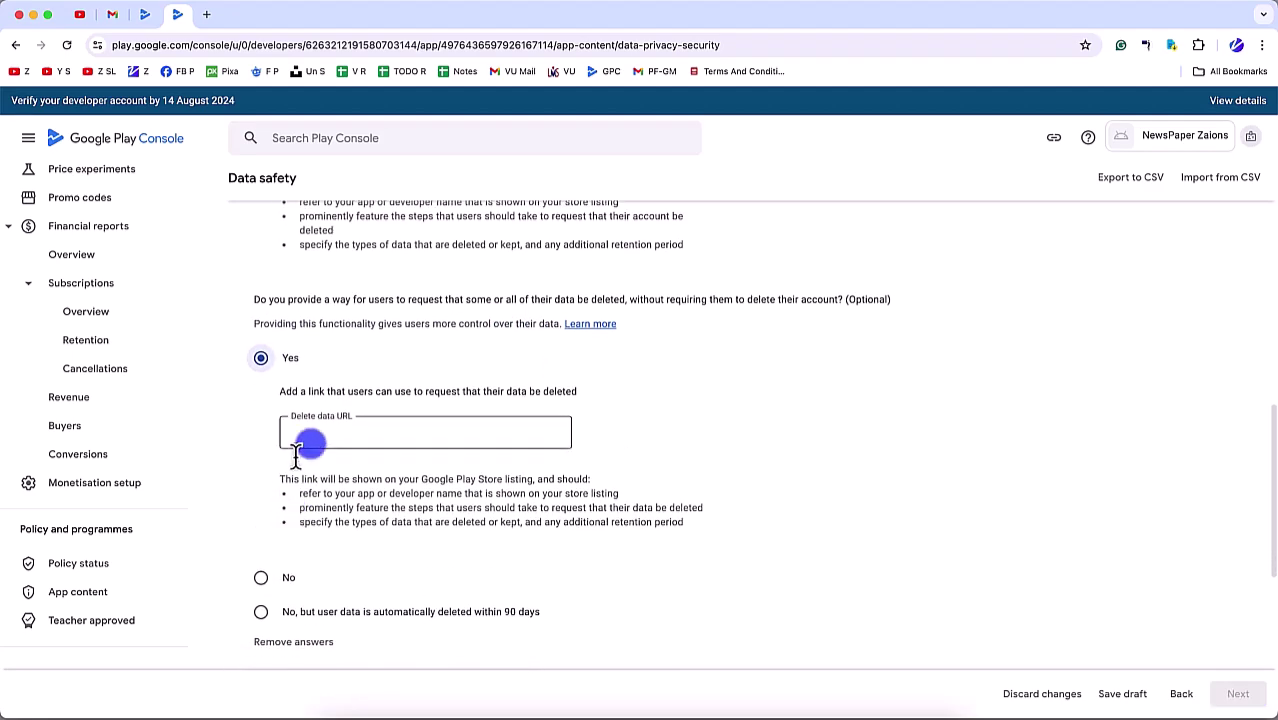
type("https://zaions.com/newspaper-app-data-deletion/")
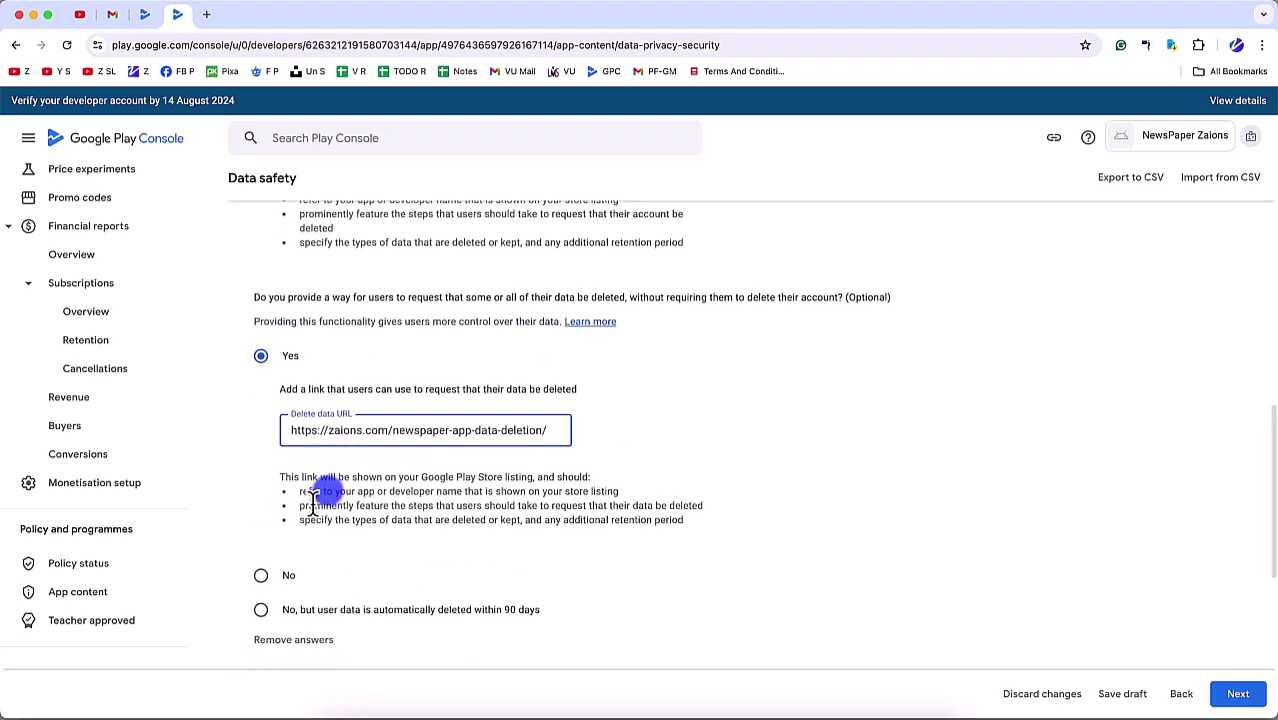
scroll(333, 480, "down", 1)
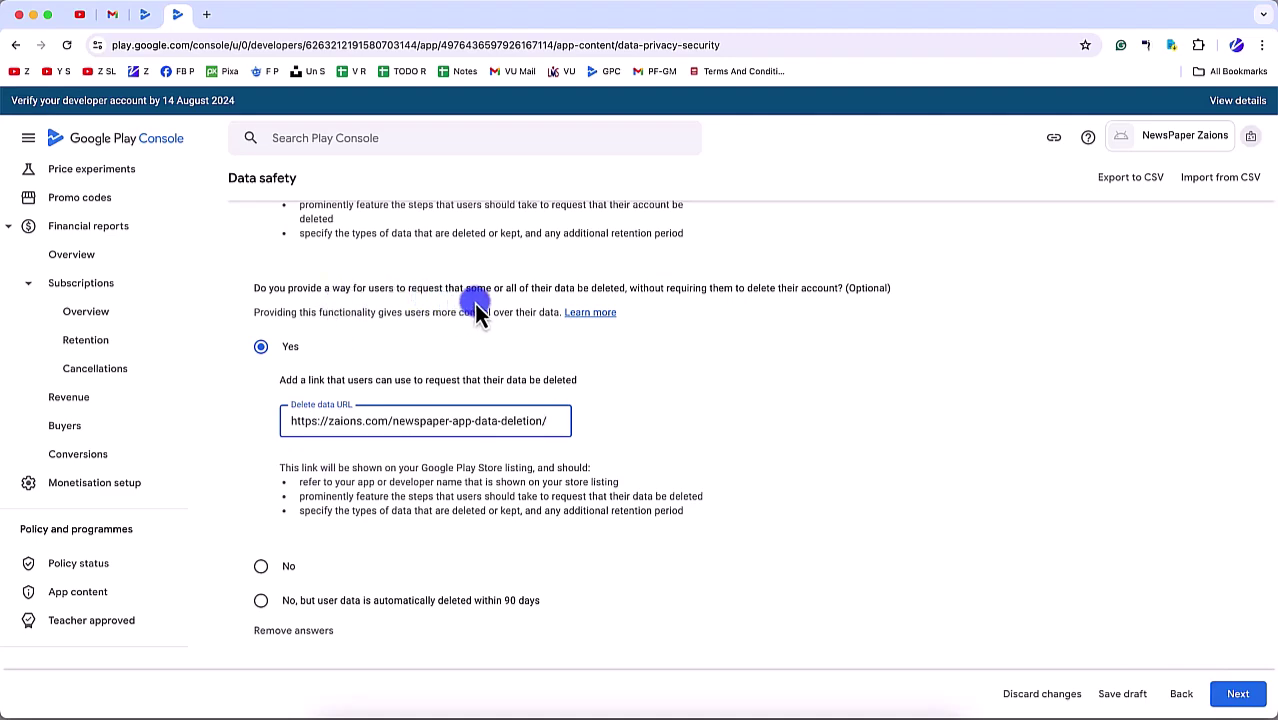
scroll(520, 390, "down", 7)
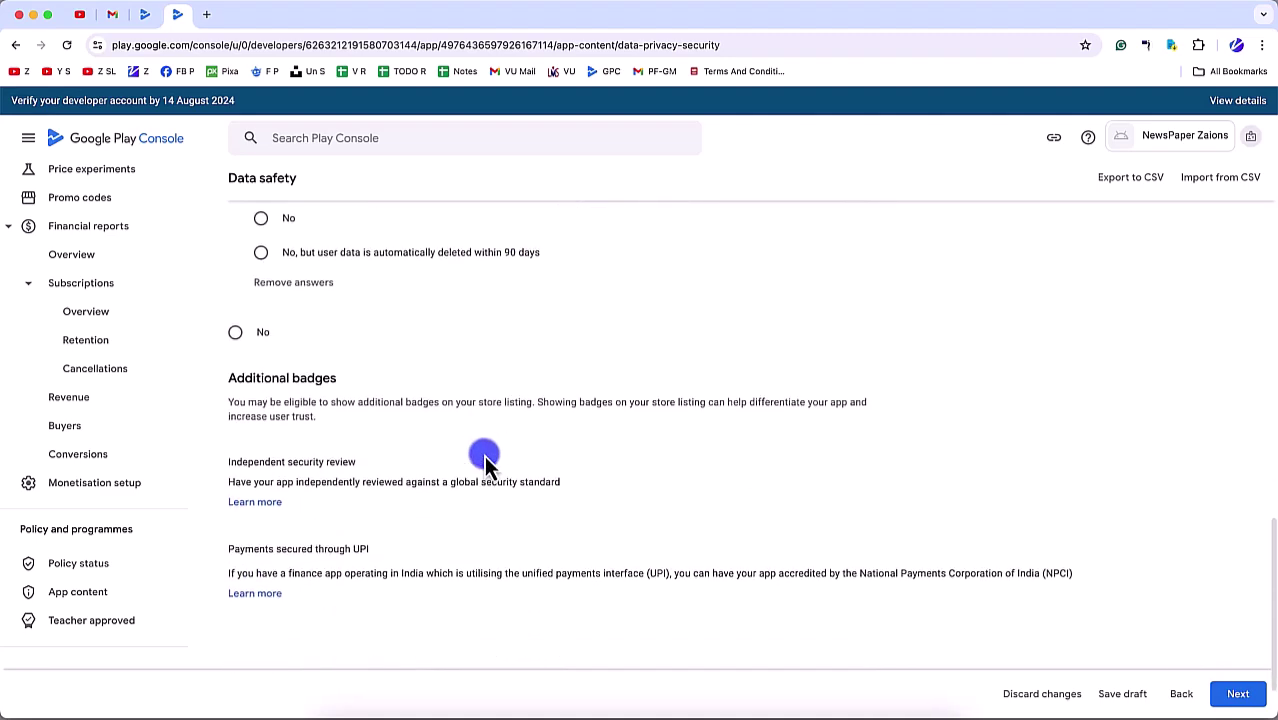
scroll(440, 430, "down", 2)
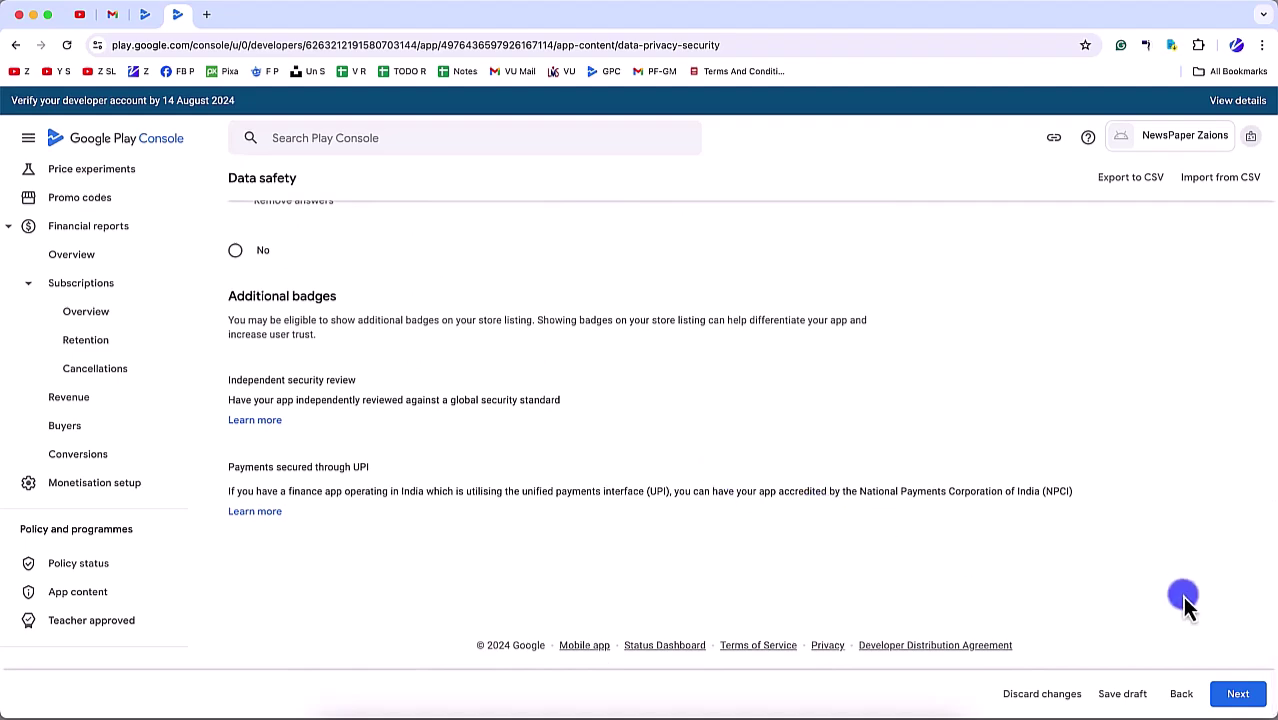
left_click(1238, 693)
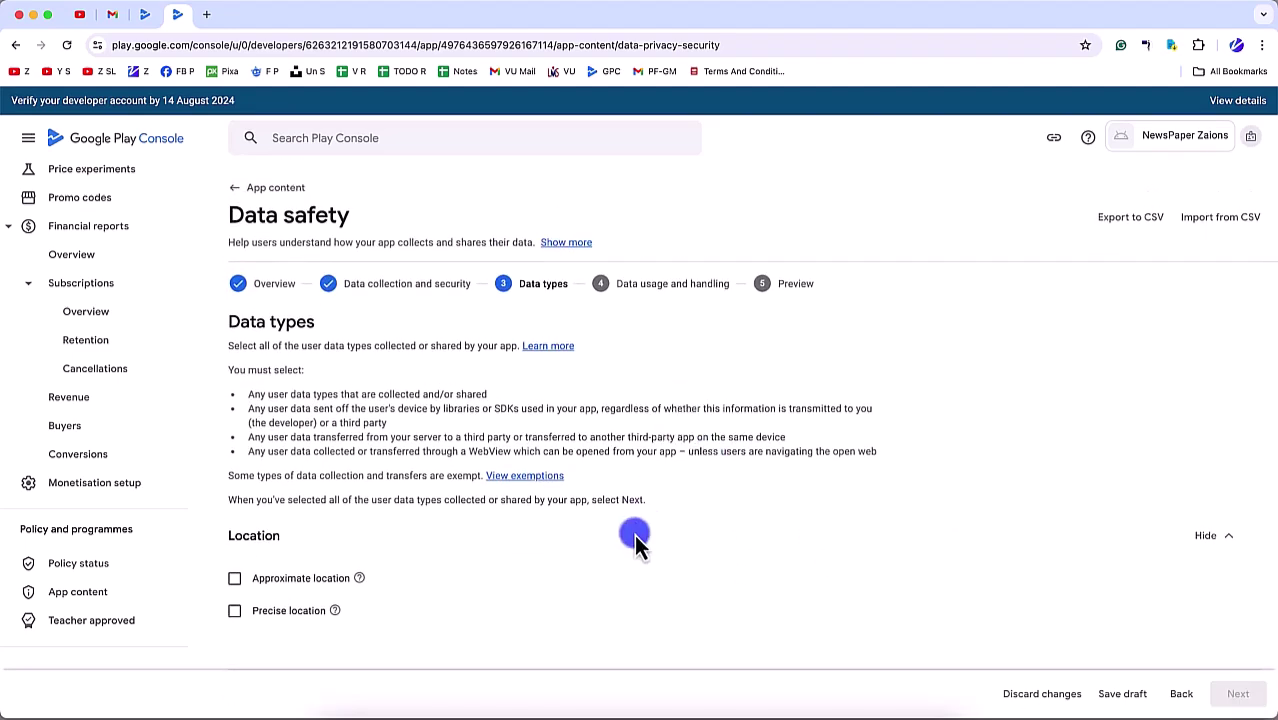
Step: Under Personal info, tick Name, Email address and User IDs, then continue
scroll(600, 520, "down", 5)
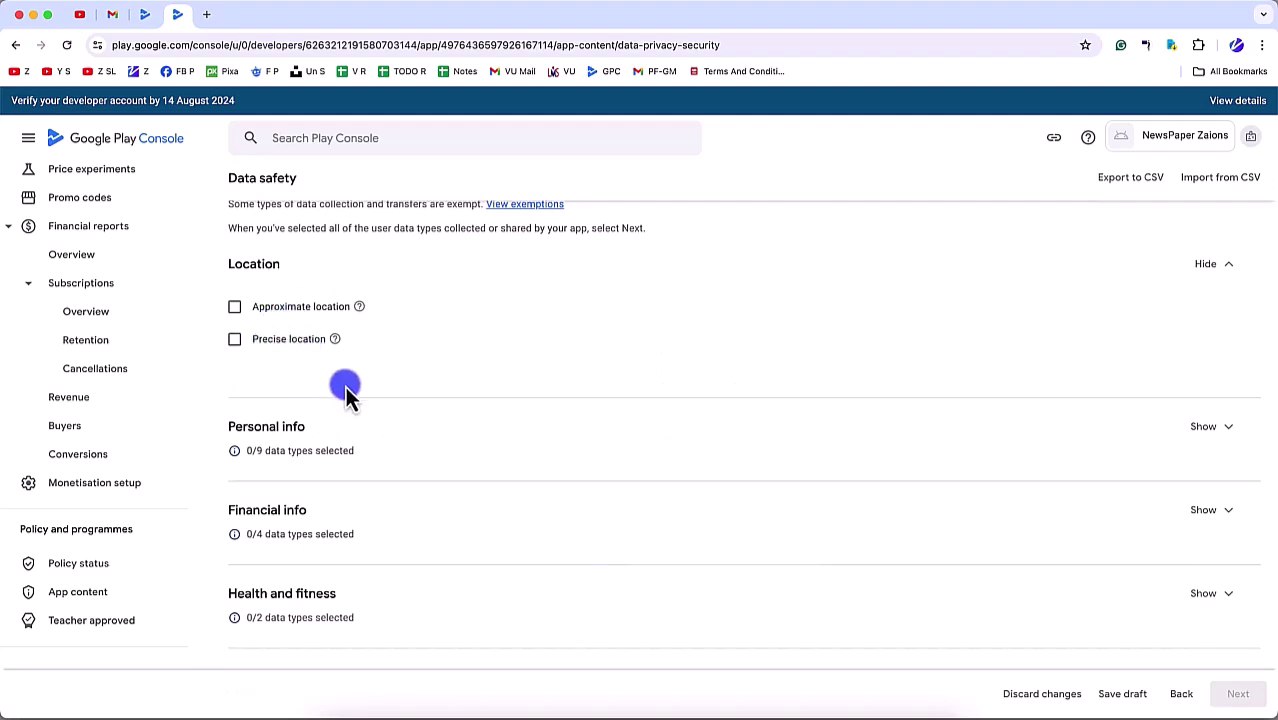
left_click(1216, 438)
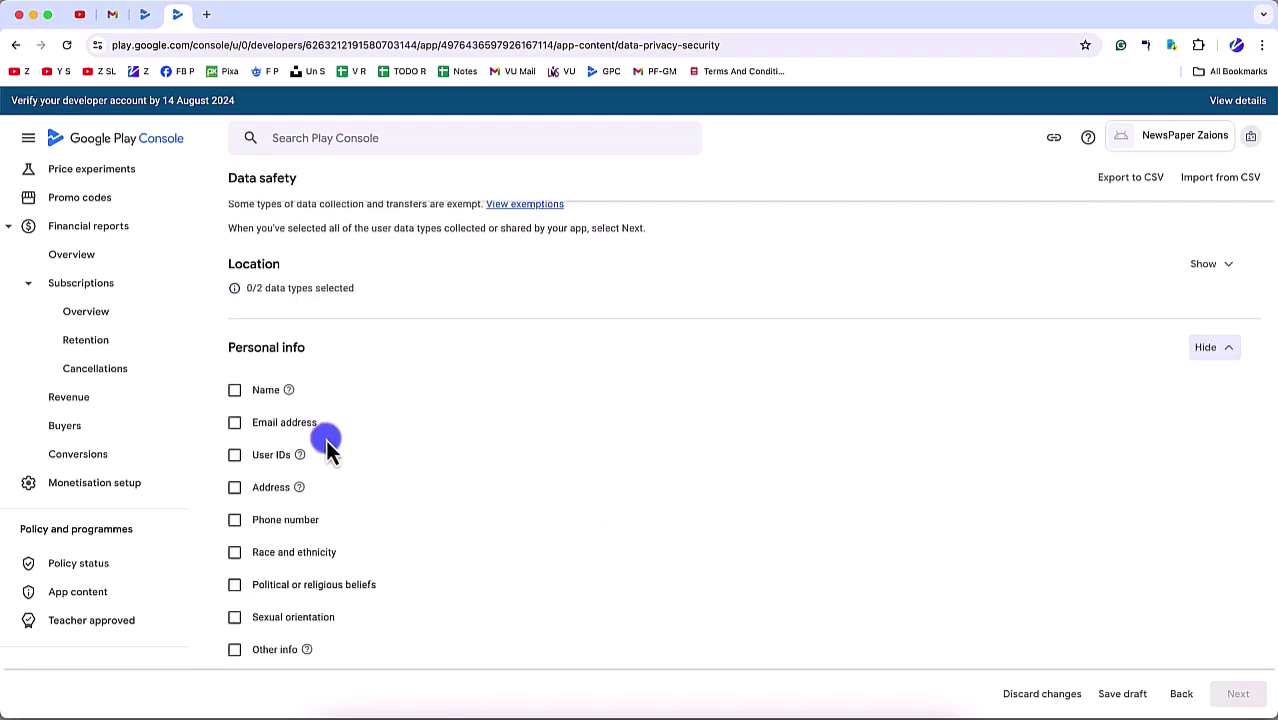
left_click(234, 390)
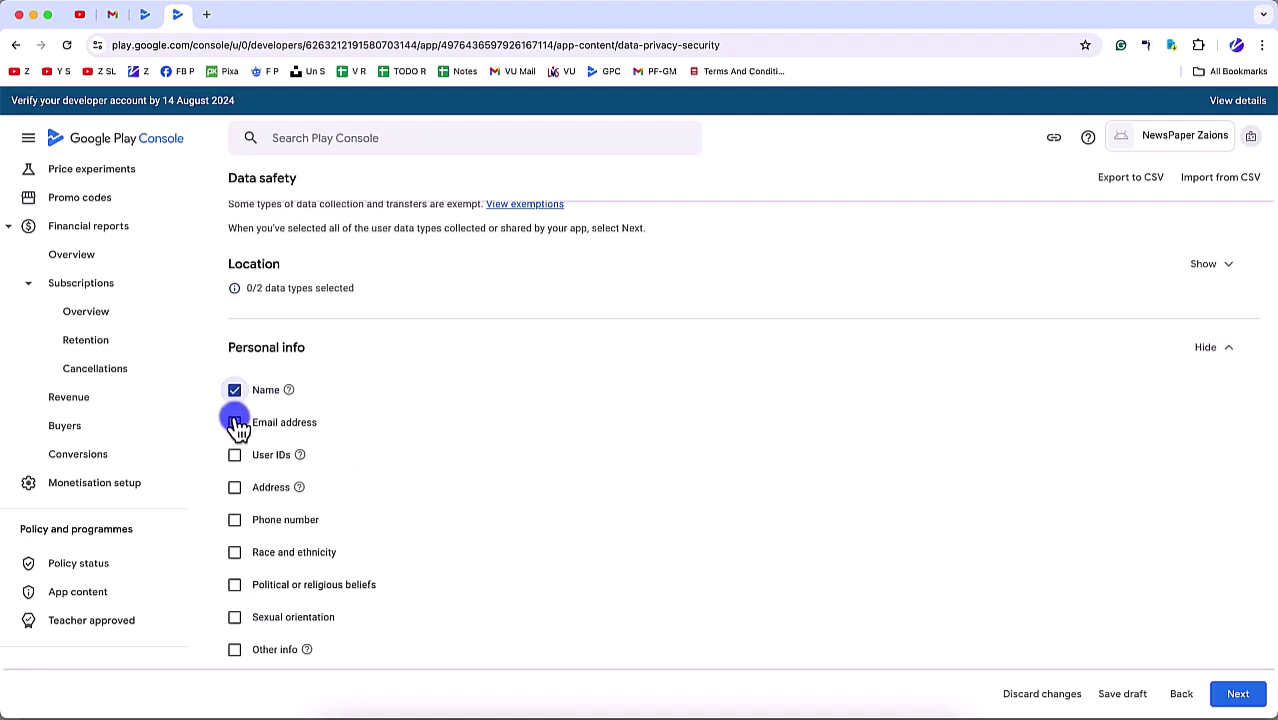
left_click(234, 422)
left_click(234, 455)
scroll(250, 497, "down", 3)
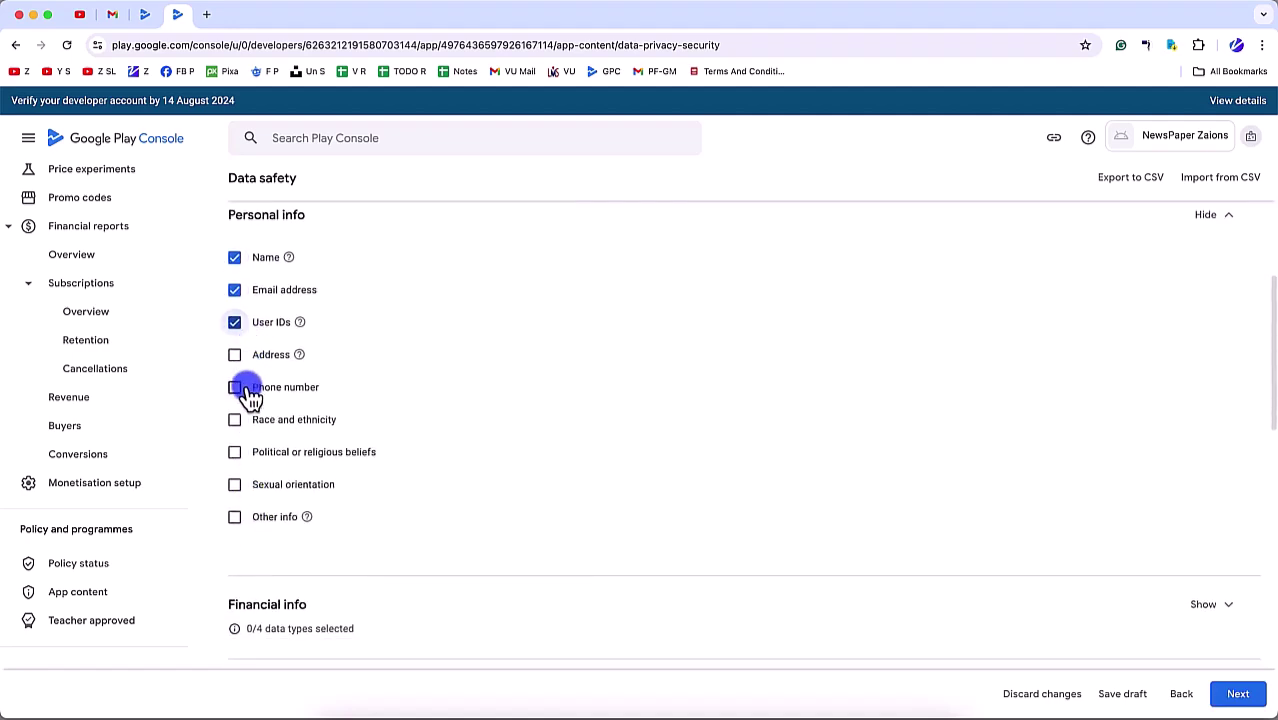
scroll(263, 400, "down", 2)
scroll(262, 420, "down", 1)
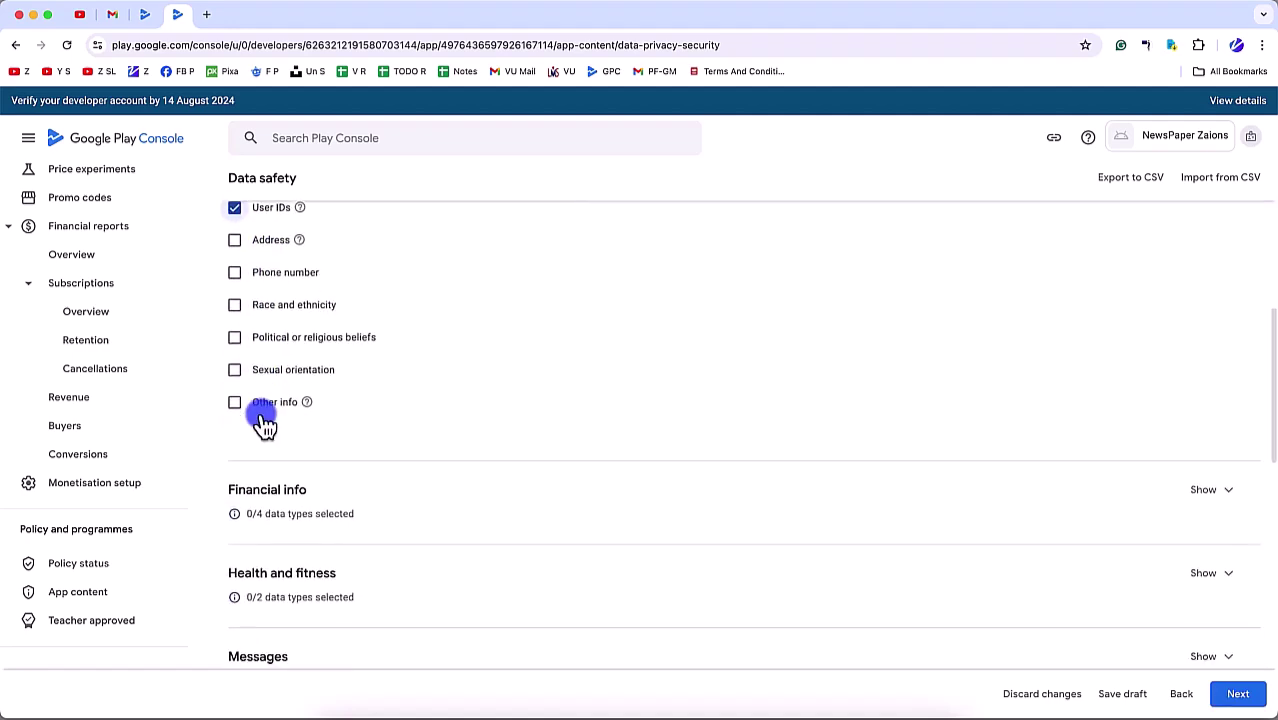
scroll(533, 348, "down", 3)
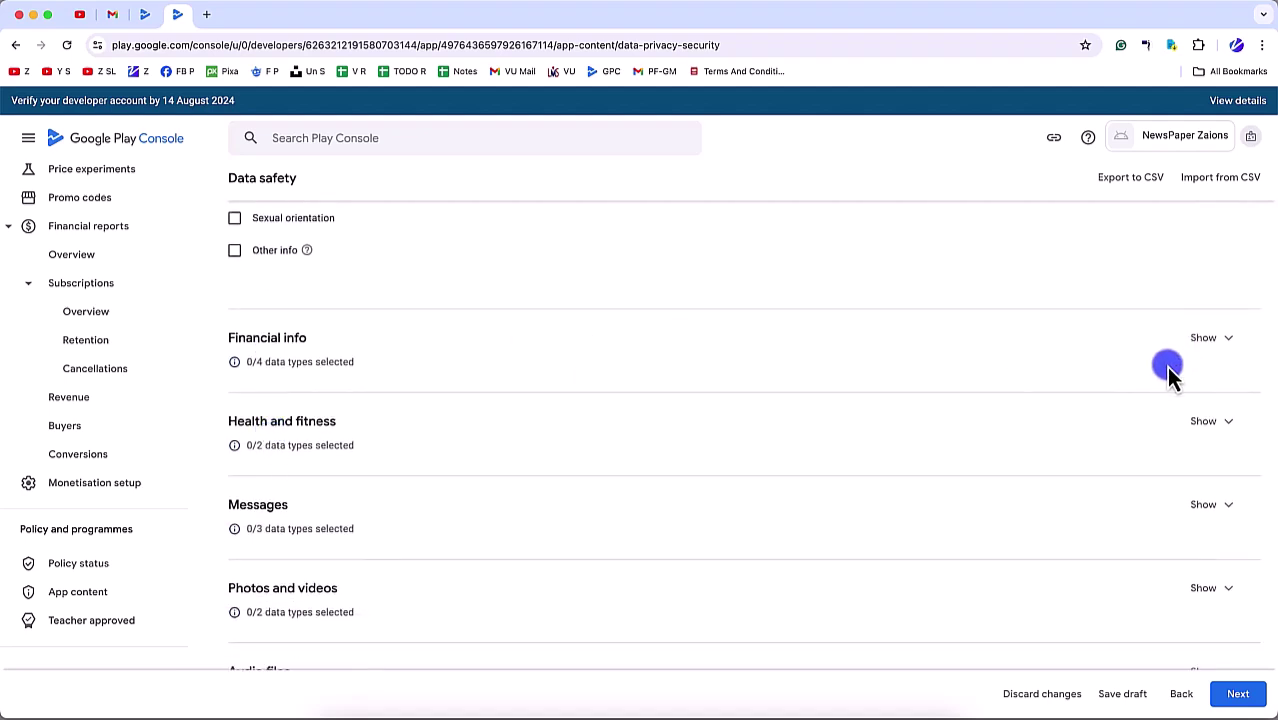
scroll(1160, 451, "down", 3)
scroll(1120, 520, "down", 5)
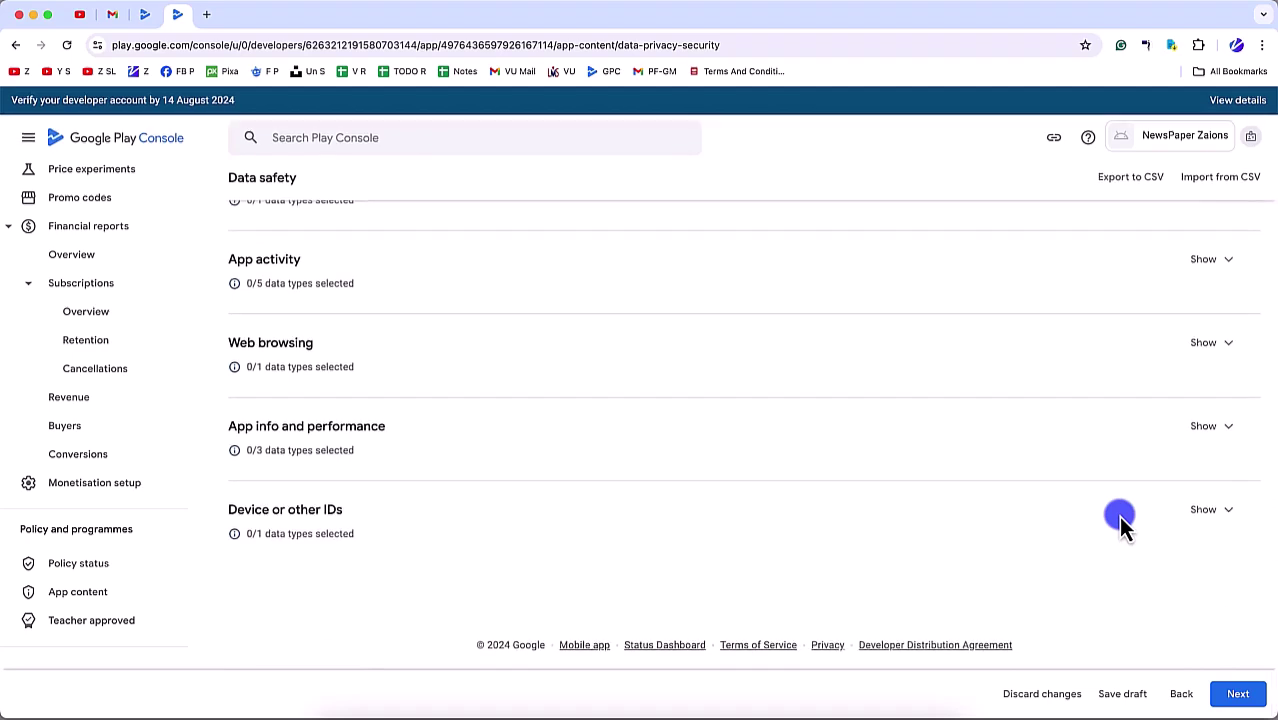
left_click(1238, 693)
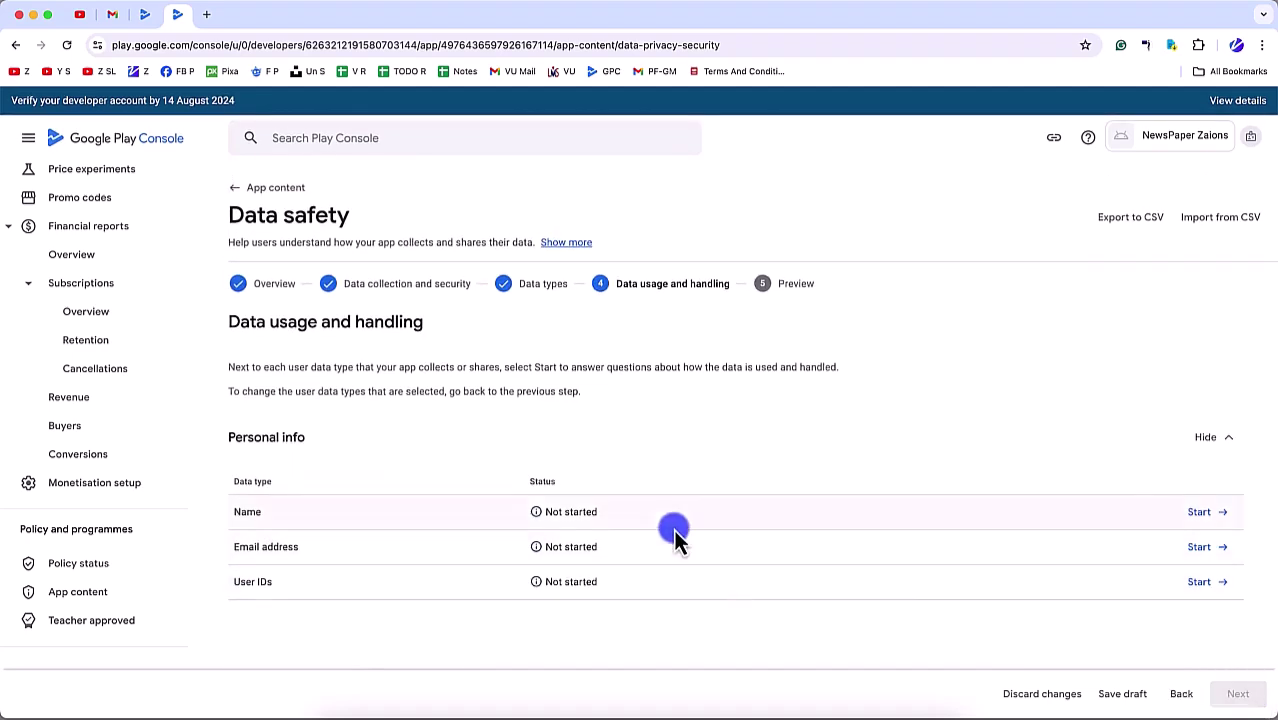
Step: Answer the Name data questions and highlight the 'processed ephemerally' option's wording
scroll(1093, 594, "down", 1)
left_click(1207, 465)
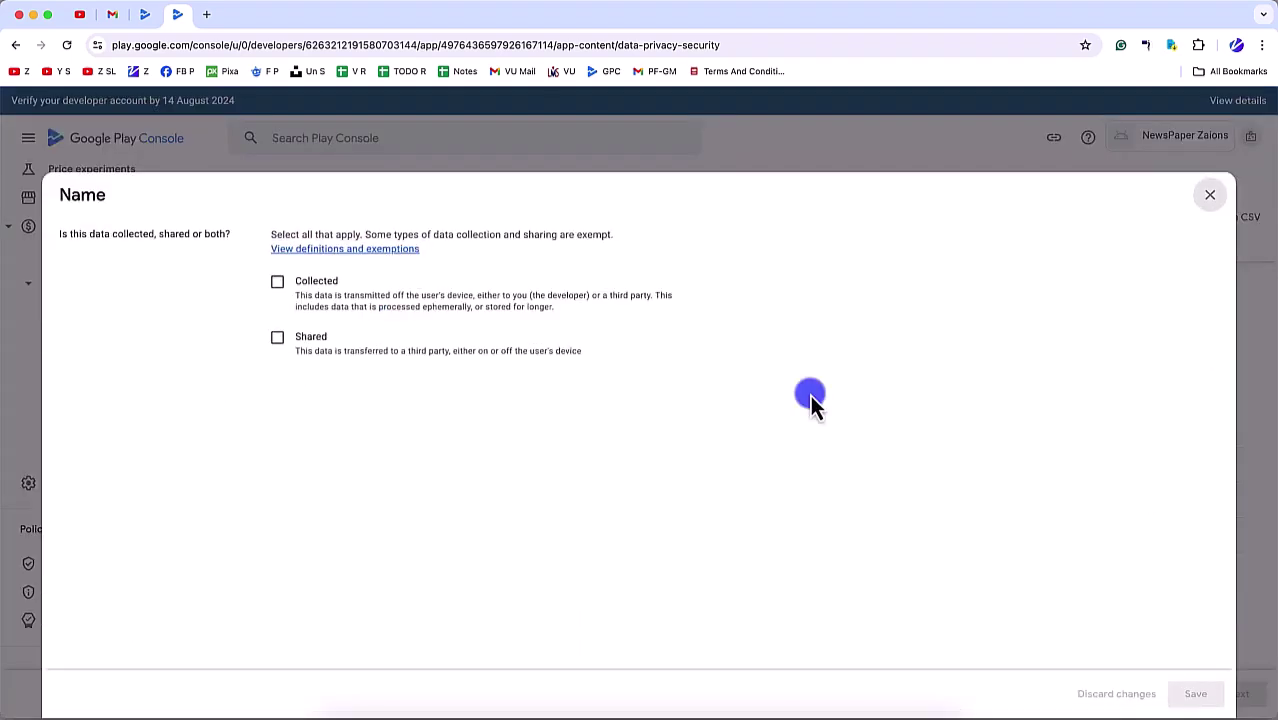
left_click(277, 281)
scroll(302, 421, "down", 4)
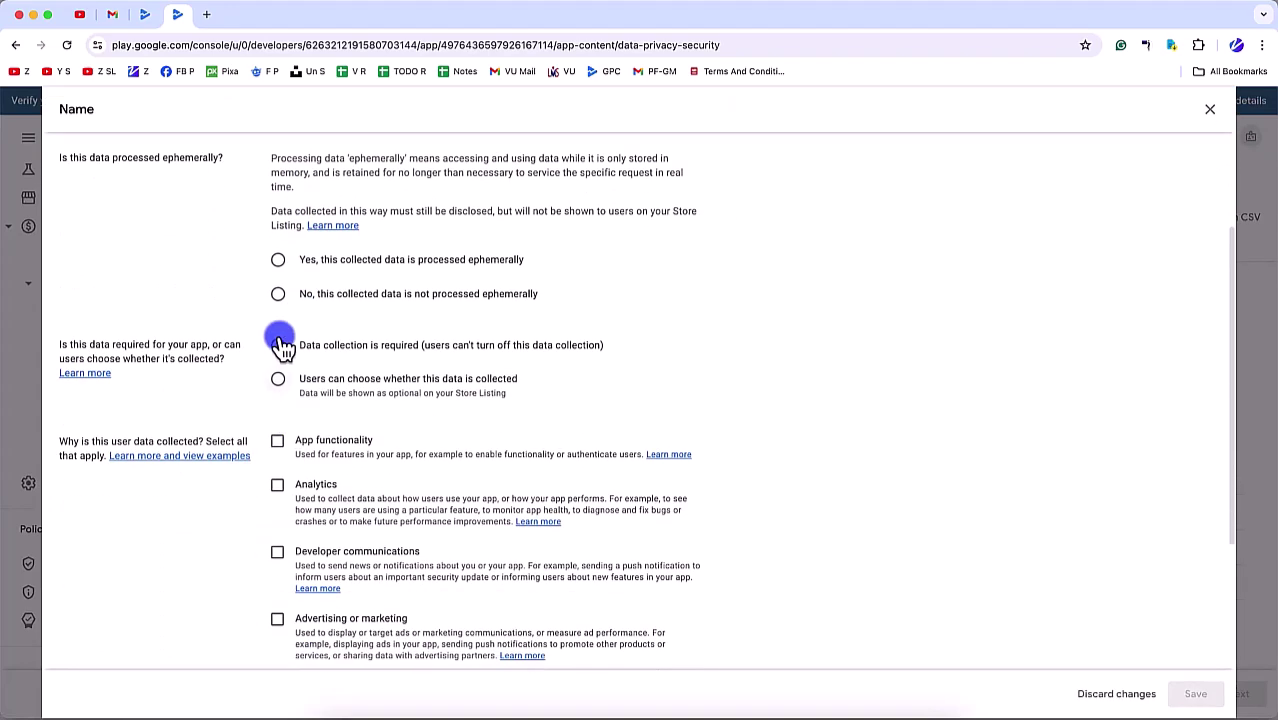
left_click(277, 260)
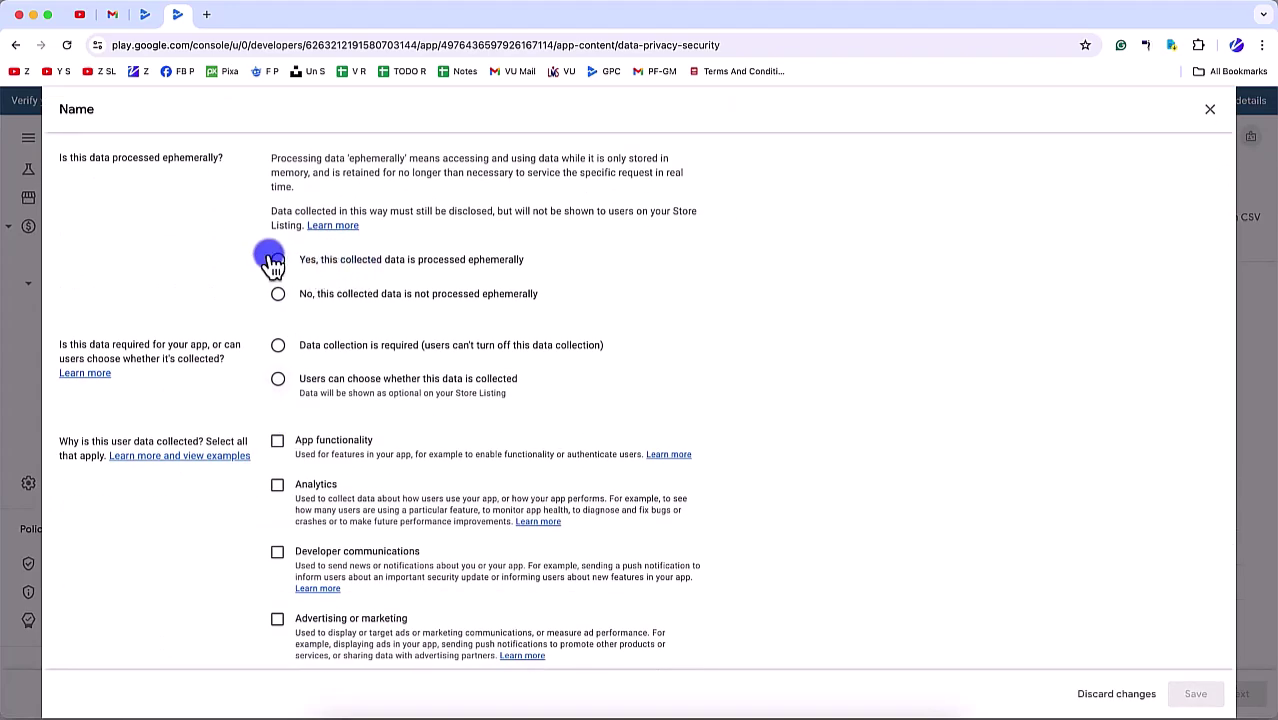
scroll(315, 415, "down", 2)
left_click(280, 257)
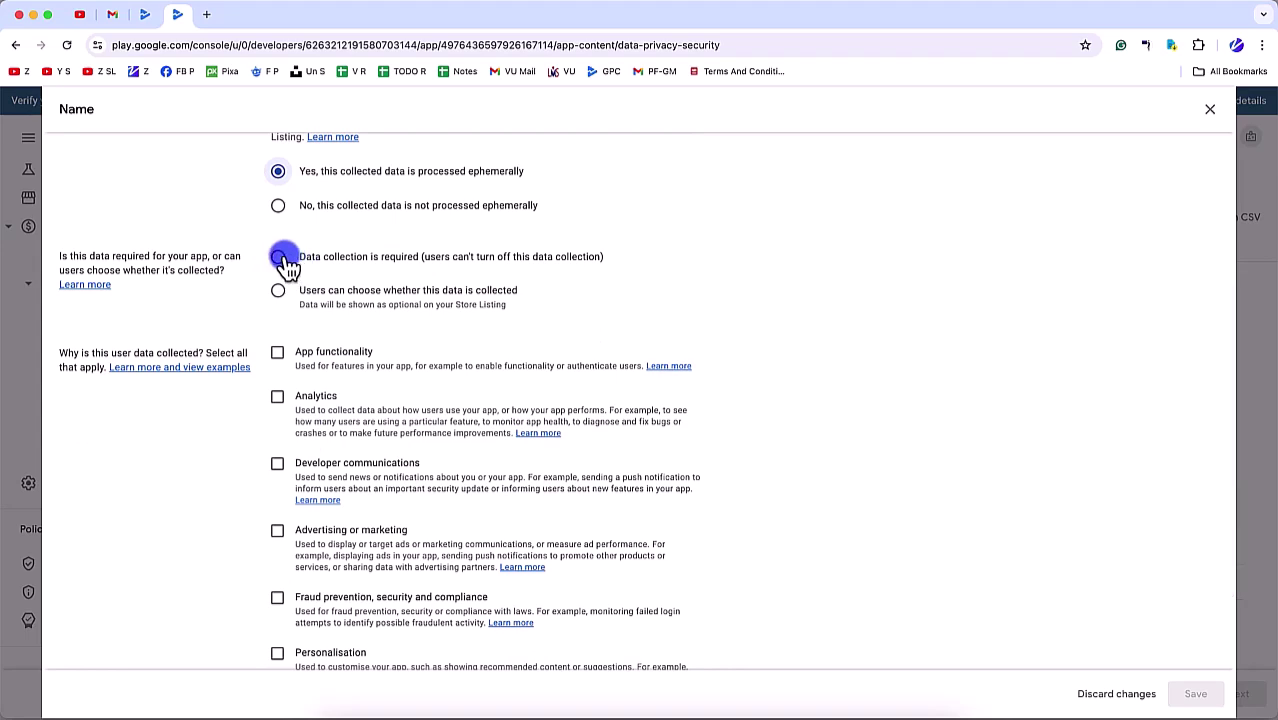
left_click(278, 205)
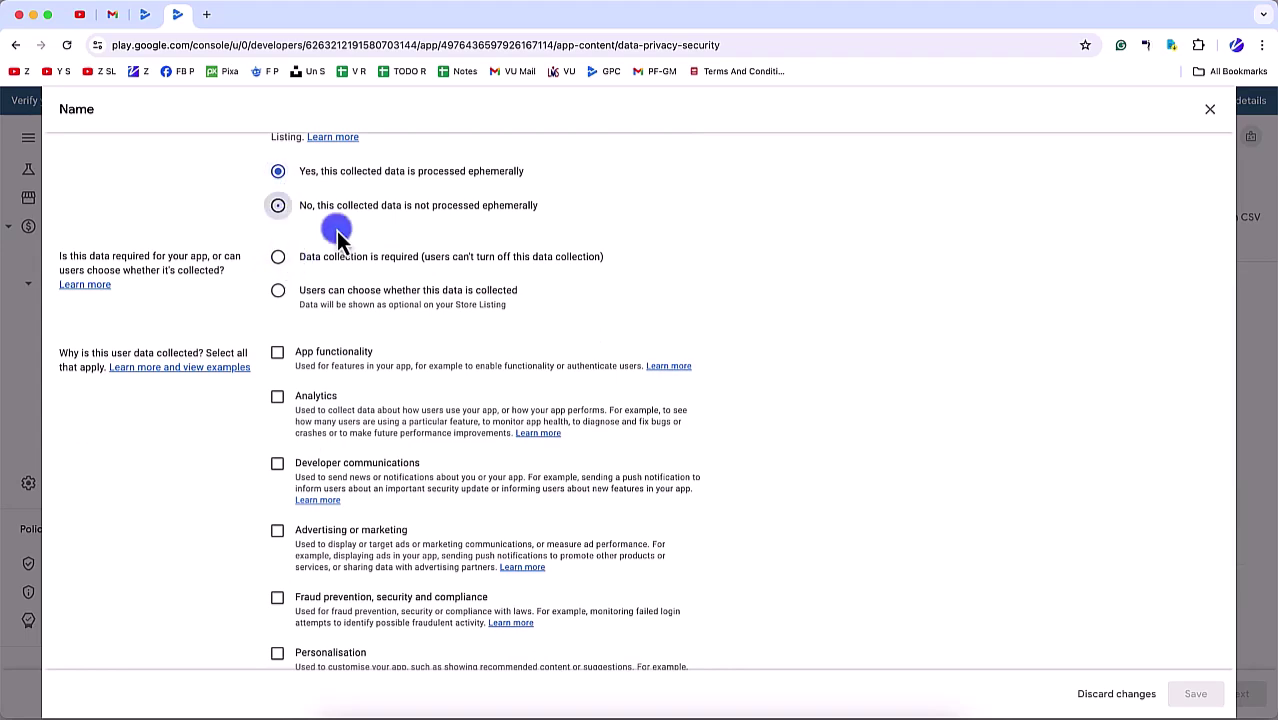
left_click_drag(526, 173, 302, 183)
key("super+shift+l")
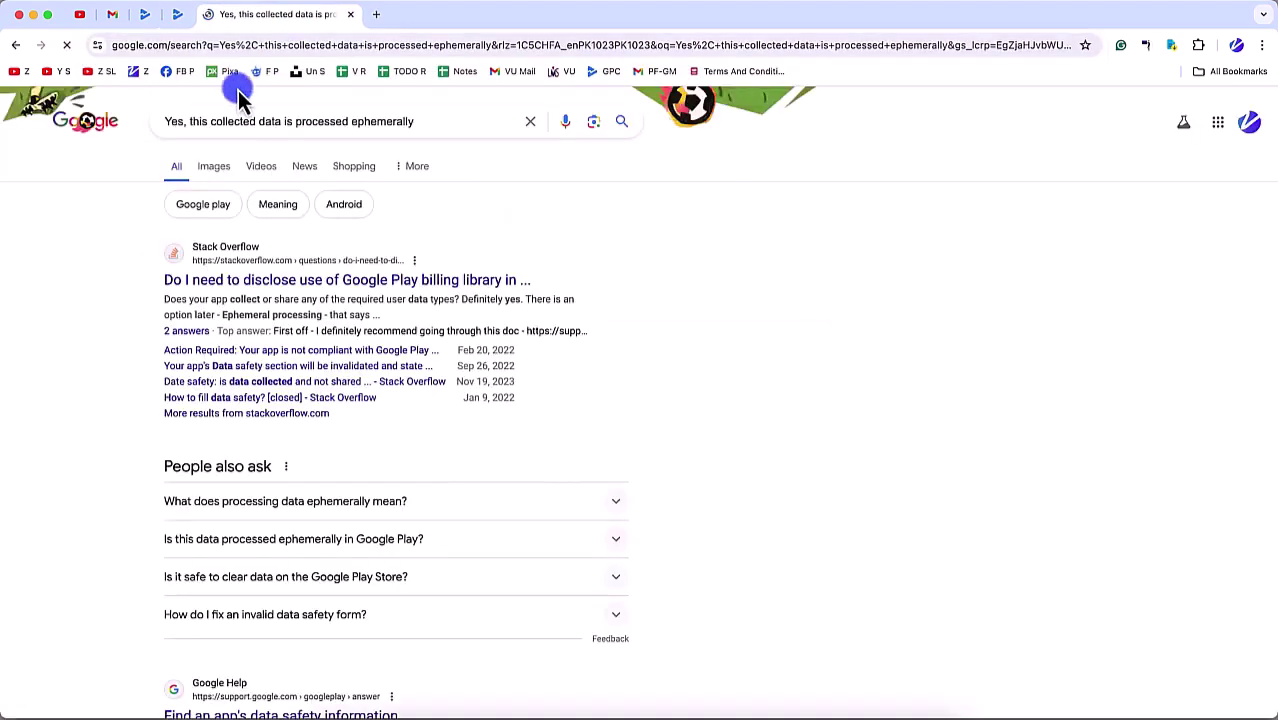
left_click(413, 285, "super")
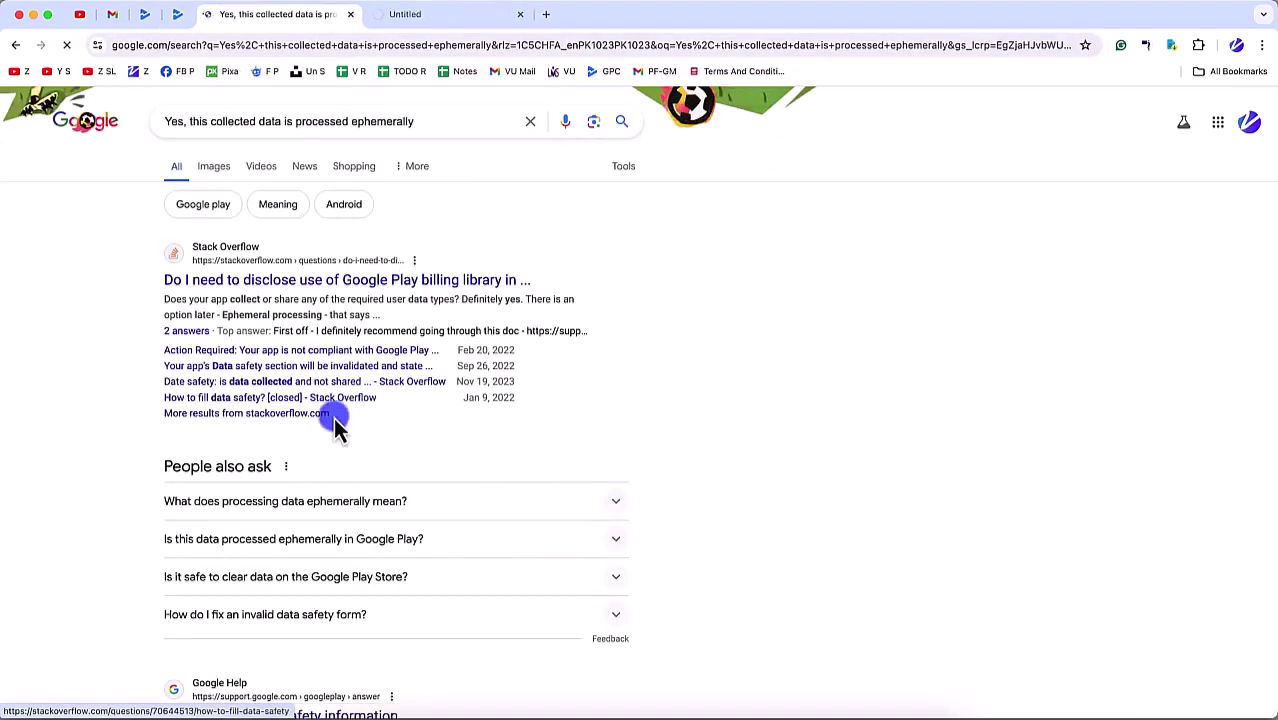
left_click(345, 503)
scroll(345, 560, "down", 1)
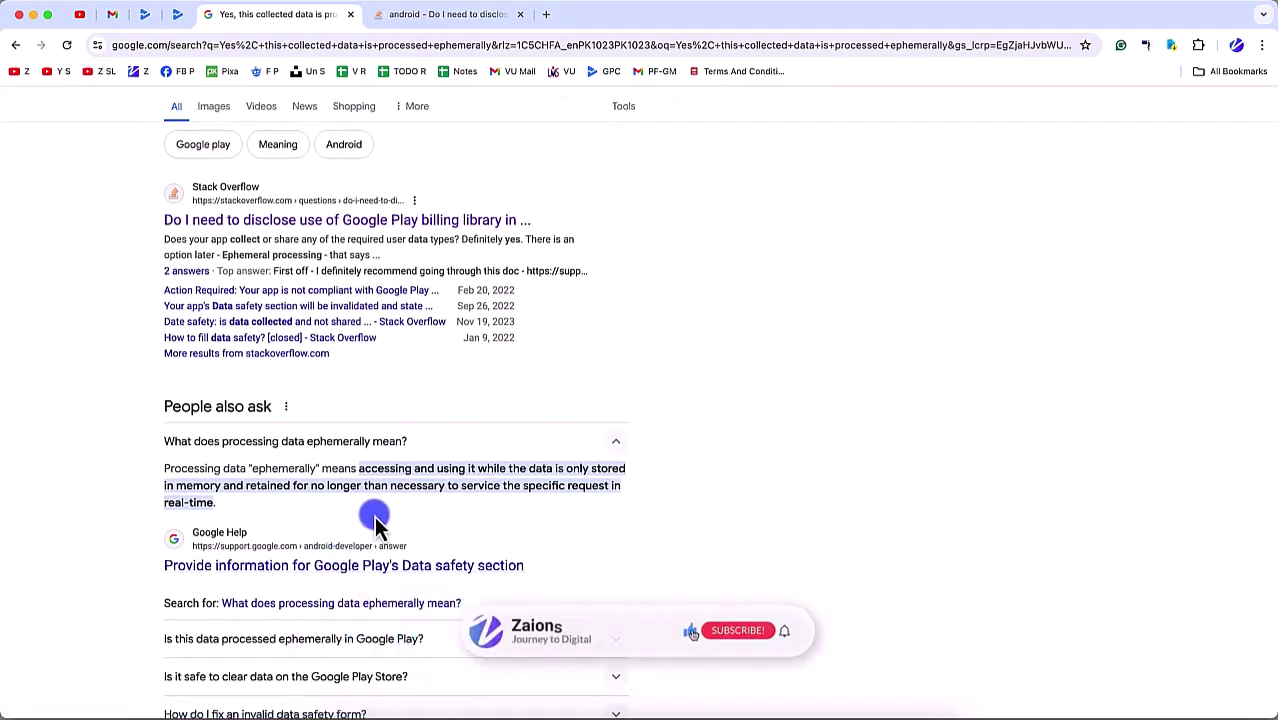
key("ctrl+Tab")
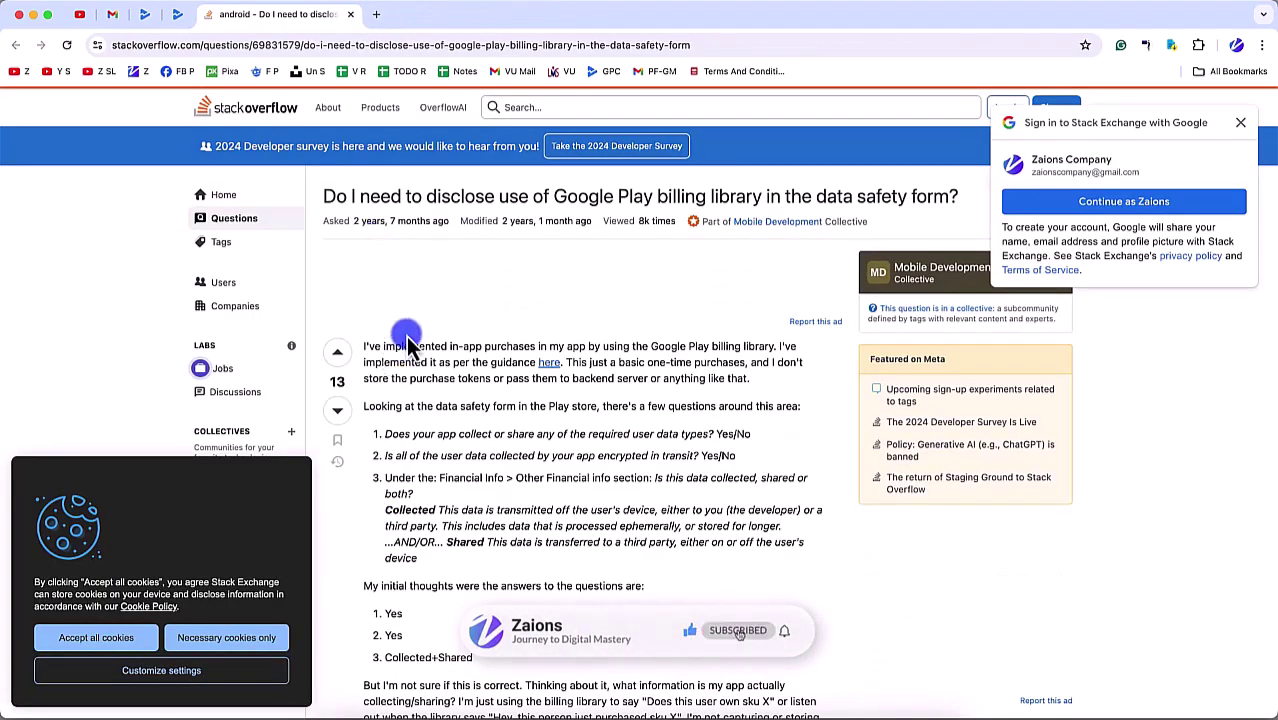
key("super+w")
Step: Mark Name as not ephemeral, required, for App functionality, and save
left_click(355, 210)
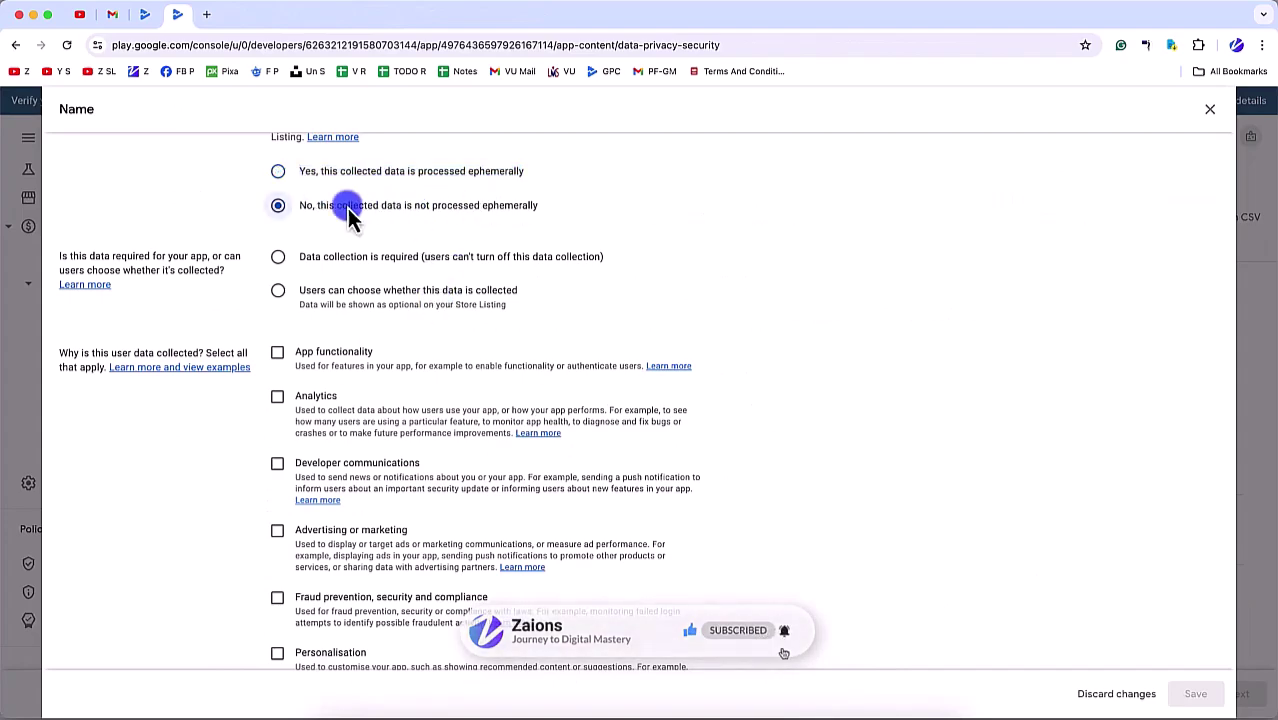
left_click(357, 262)
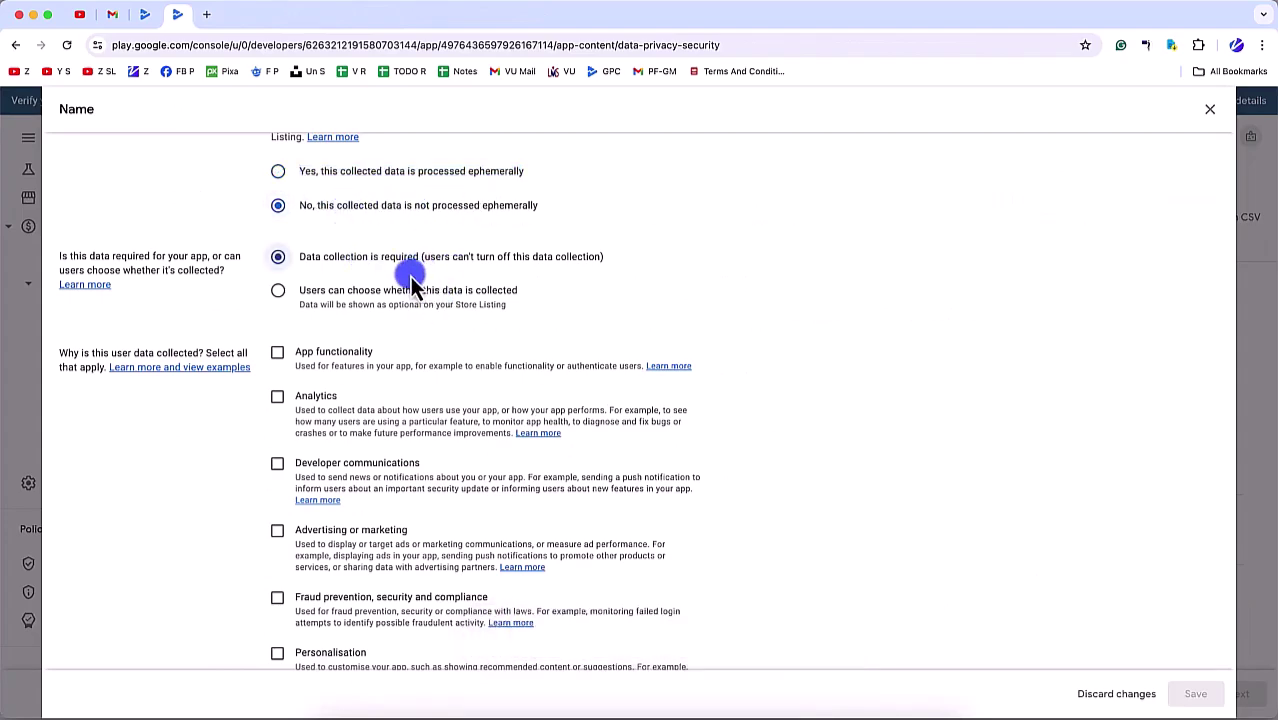
scroll(447, 285, "up", 1)
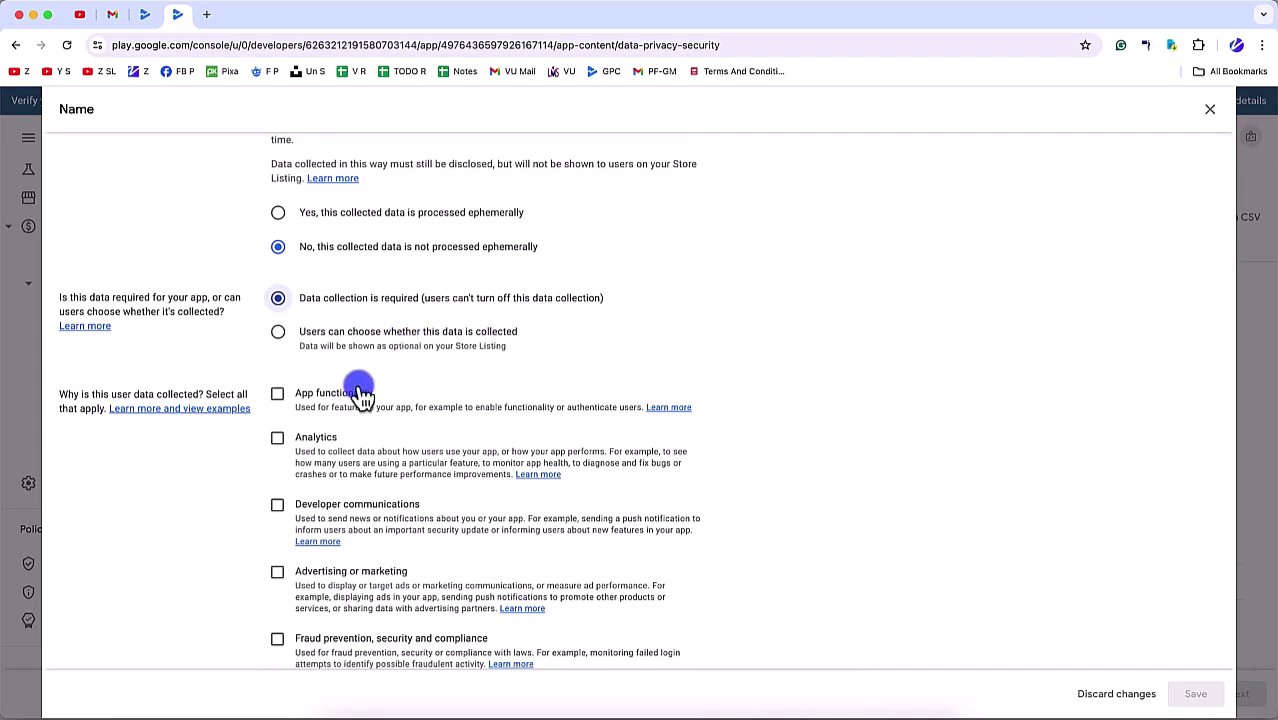
left_click(320, 394)
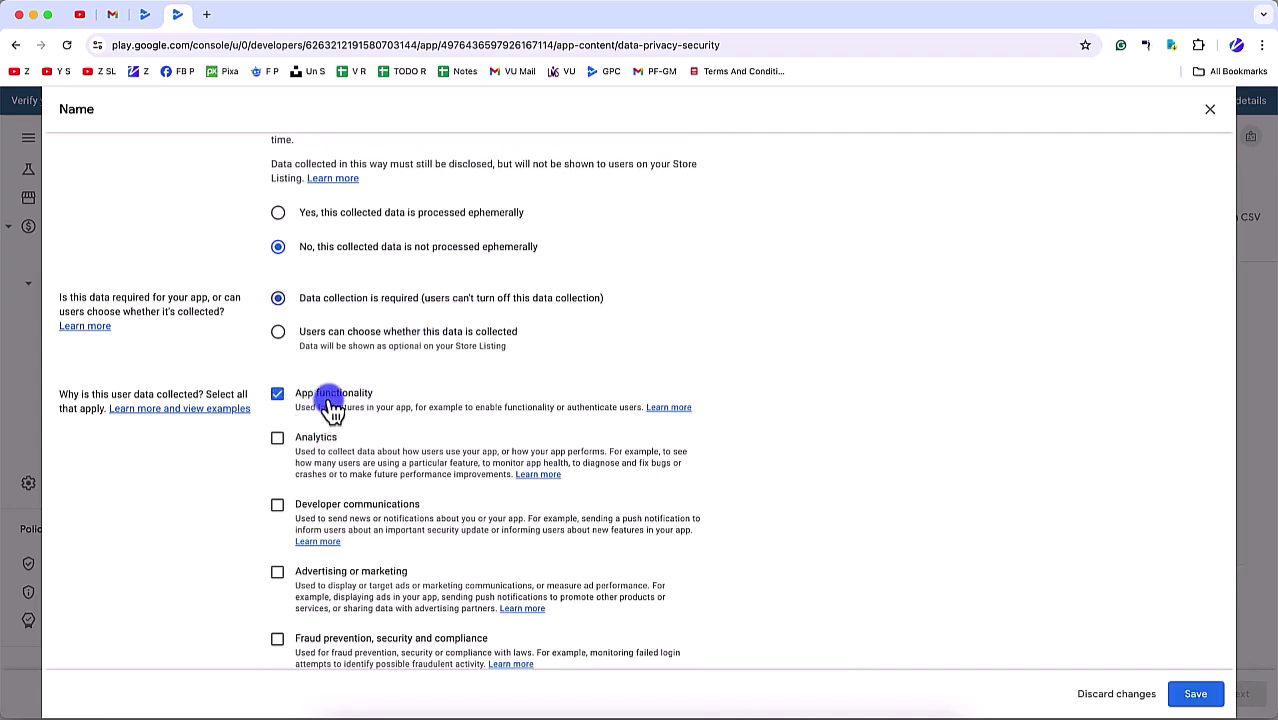
scroll(330, 408, "down", 3)
scroll(362, 410, "down", 1)
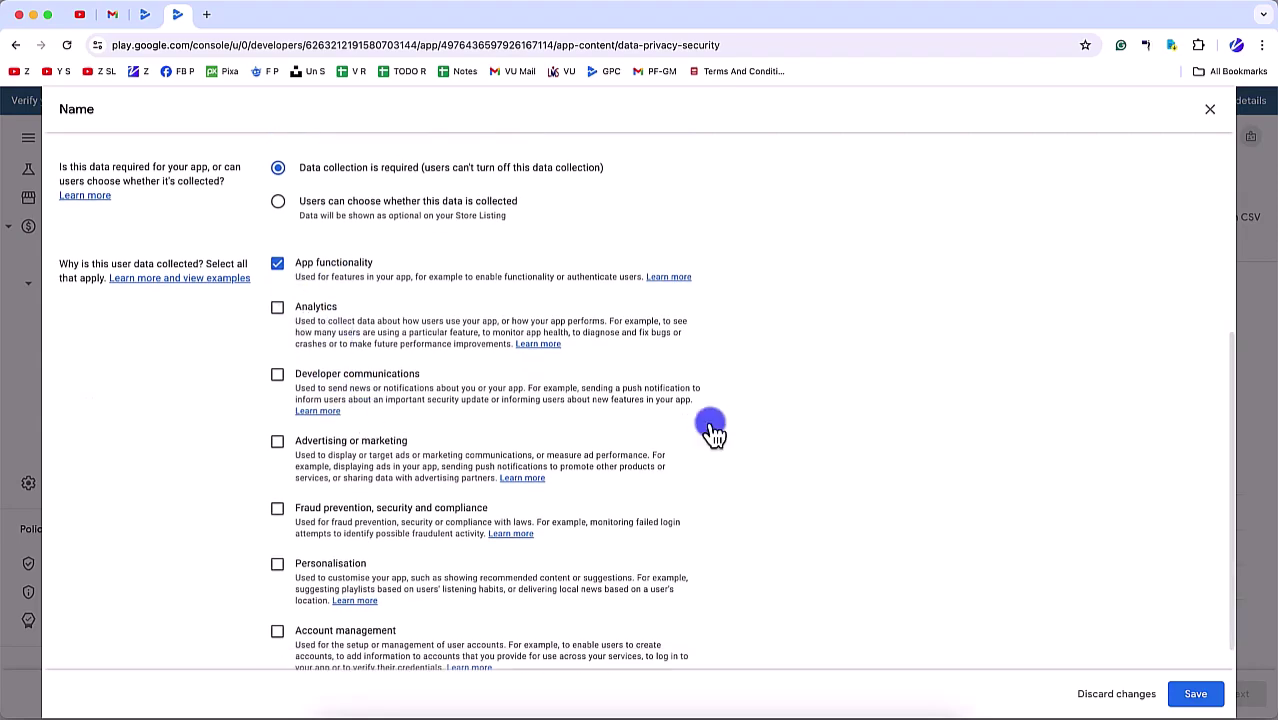
left_click(1200, 694)
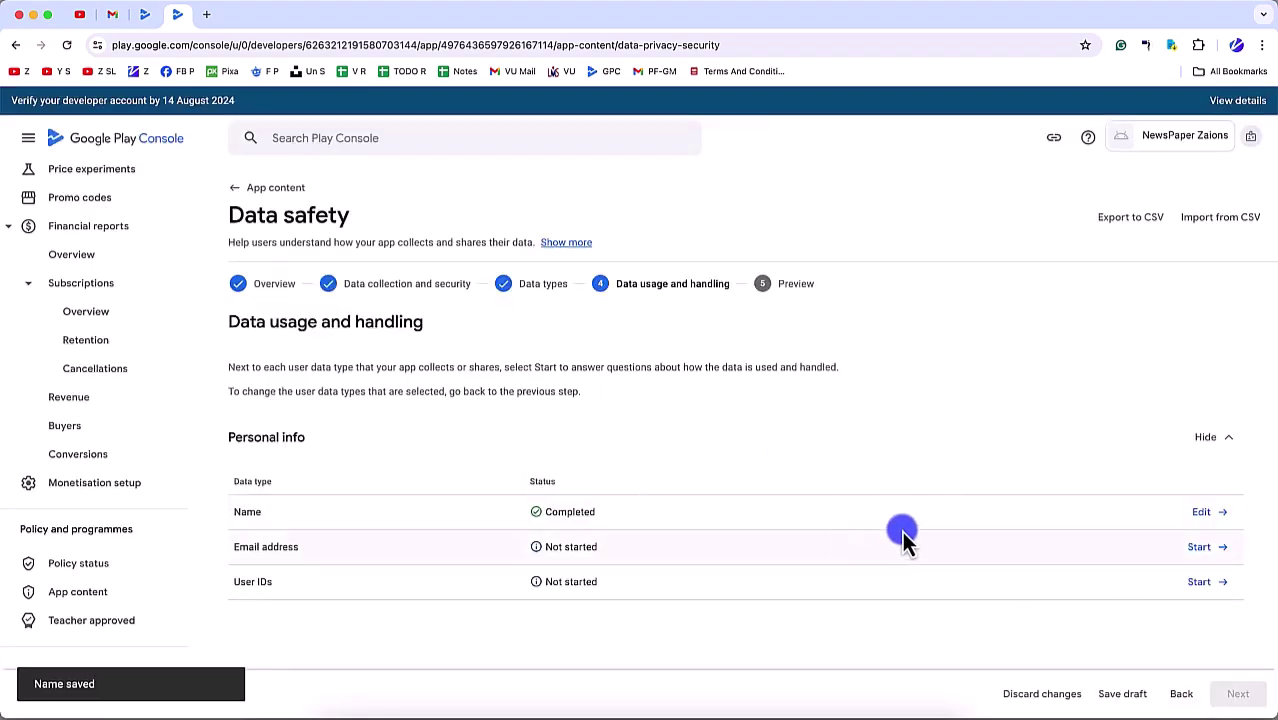
Step: Mark Email address as collected, not ephemeral, required for App functionality, and save
left_click(1192, 553)
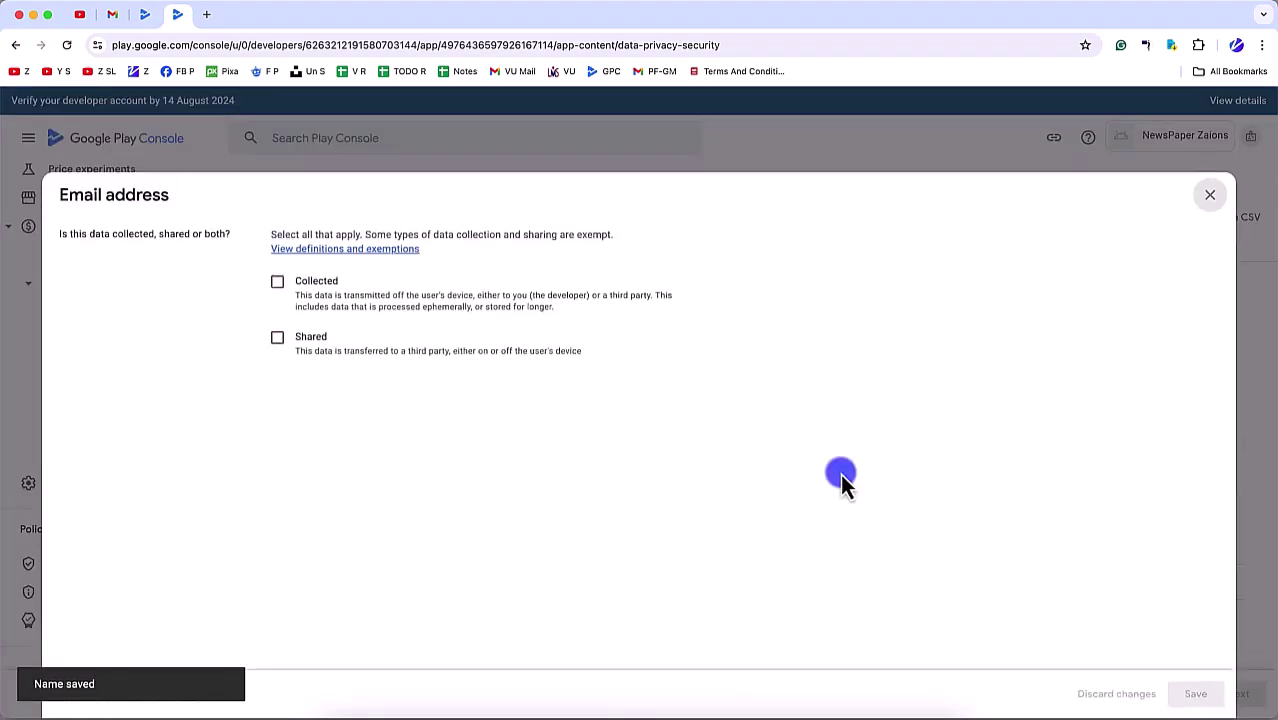
left_click(308, 297)
scroll(328, 522, "down", 3)
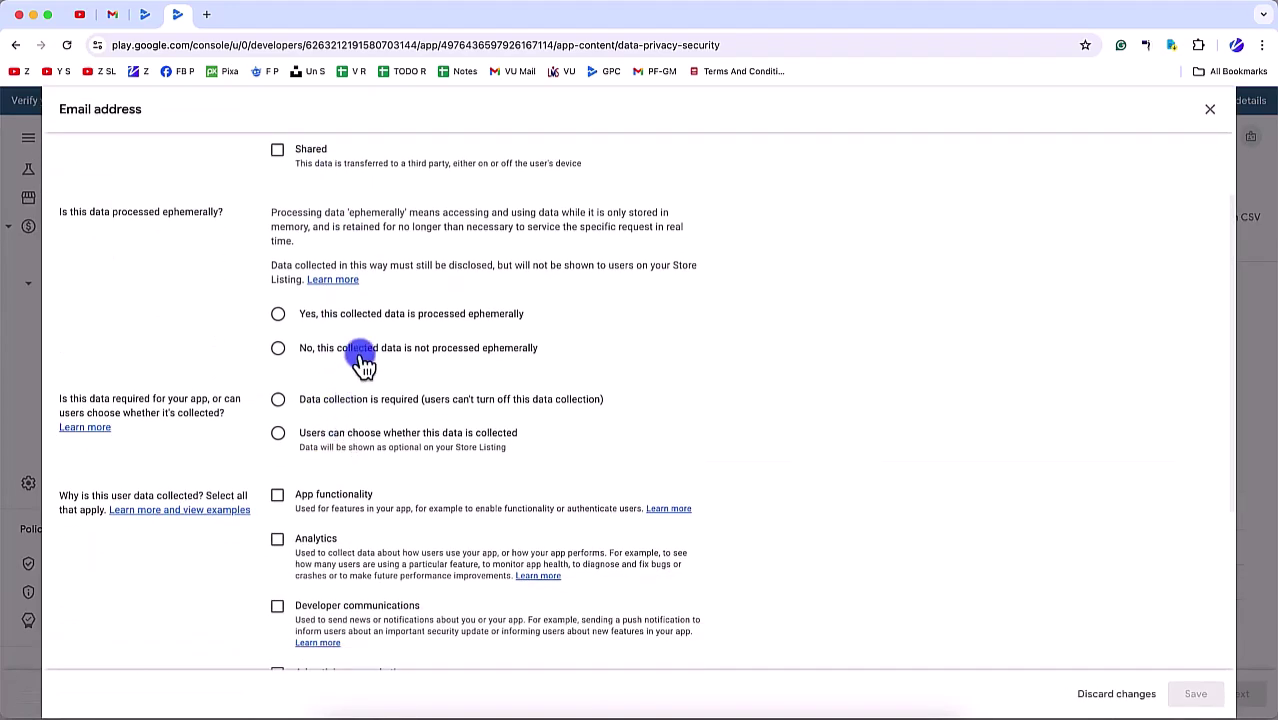
left_click(340, 405)
left_click(316, 494)
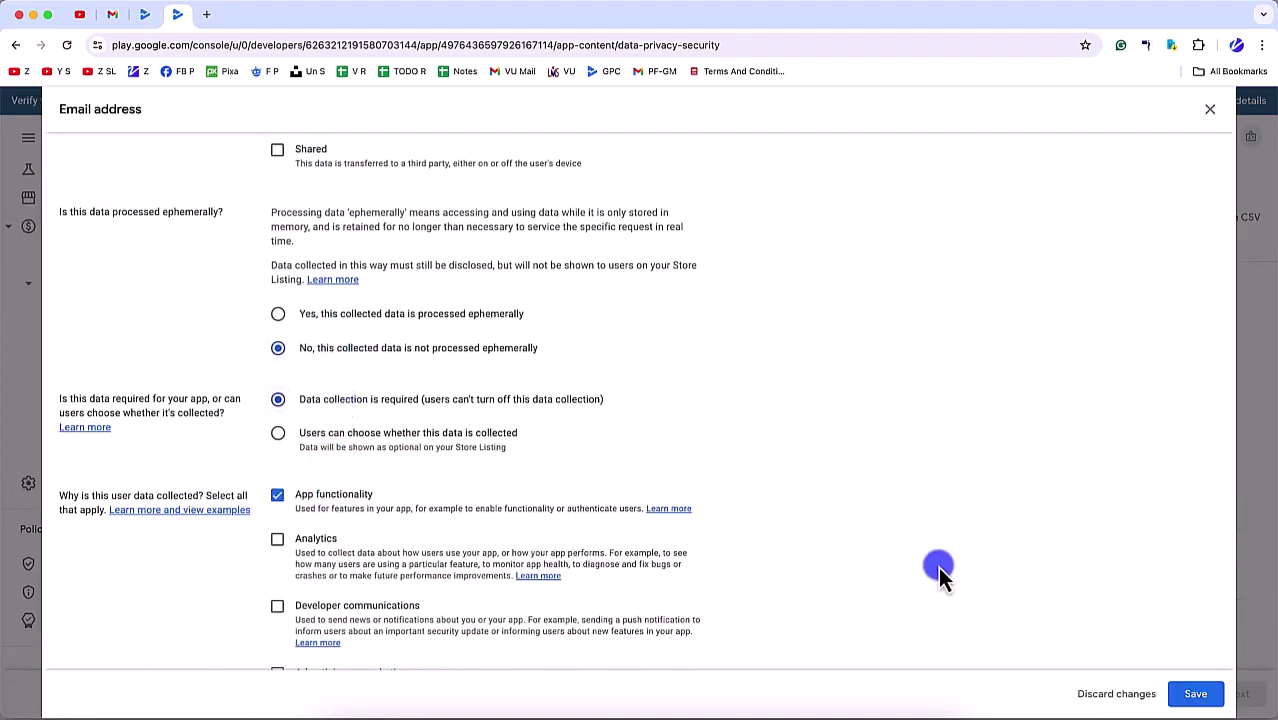
left_click(1195, 695)
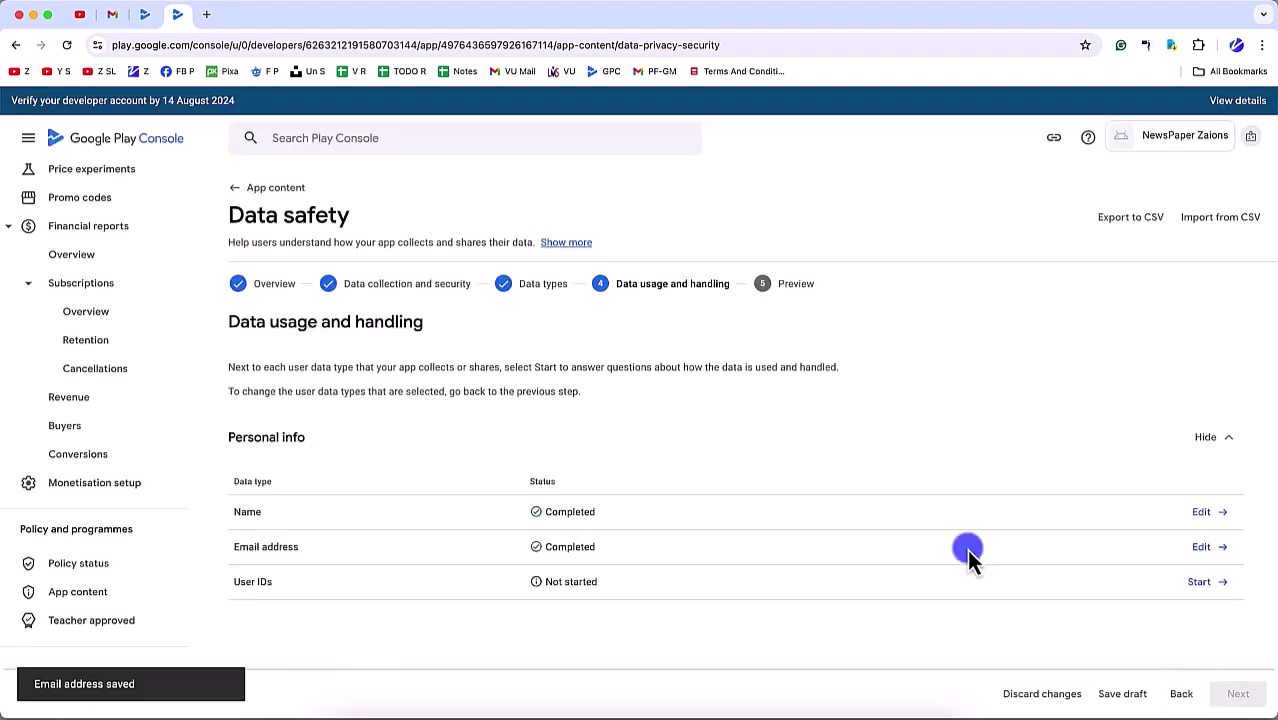
Step: Mark User IDs as collected, not ephemeral, required, for App functionality, and save
left_click(1201, 581)
left_click(289, 286)
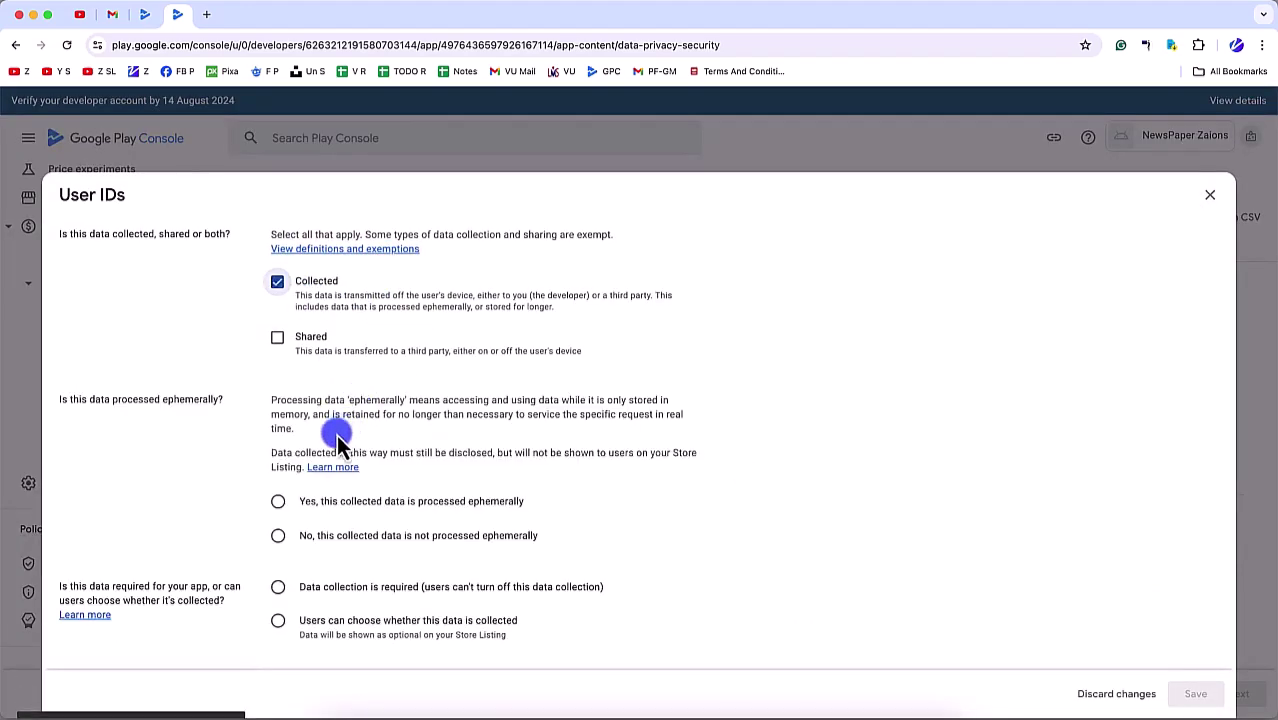
left_click(318, 537)
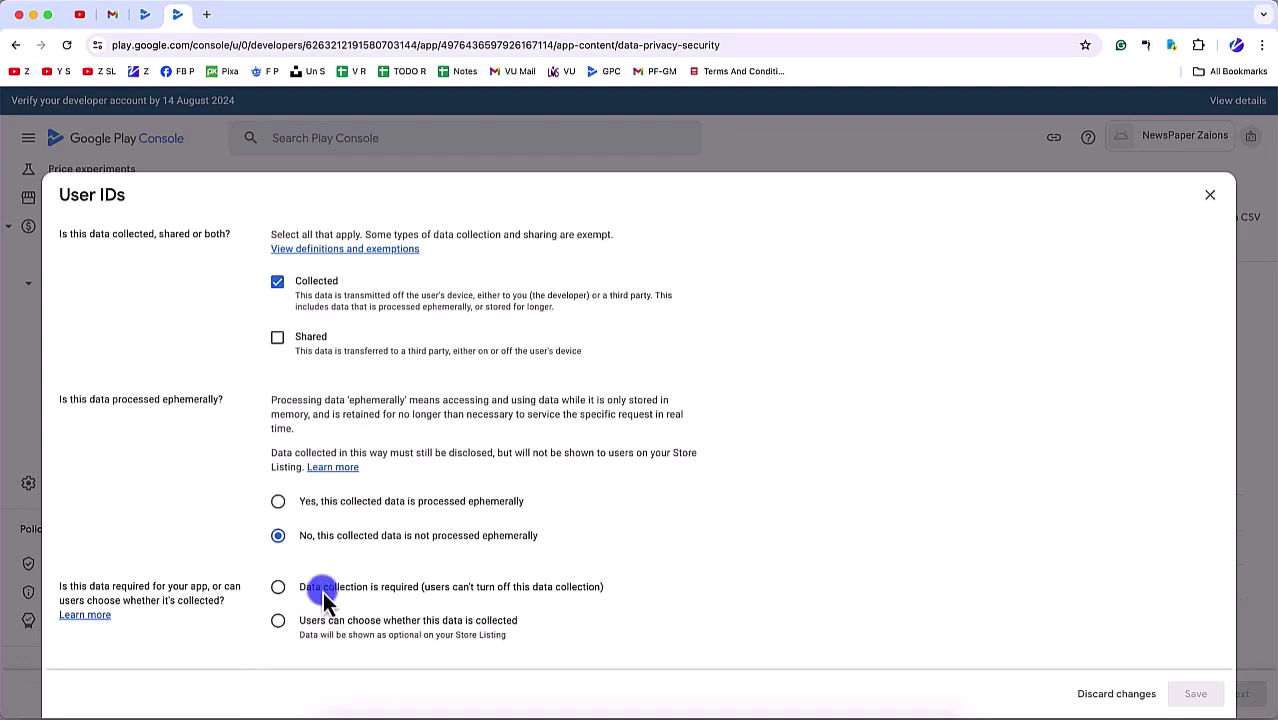
left_click(322, 595)
left_click(305, 434)
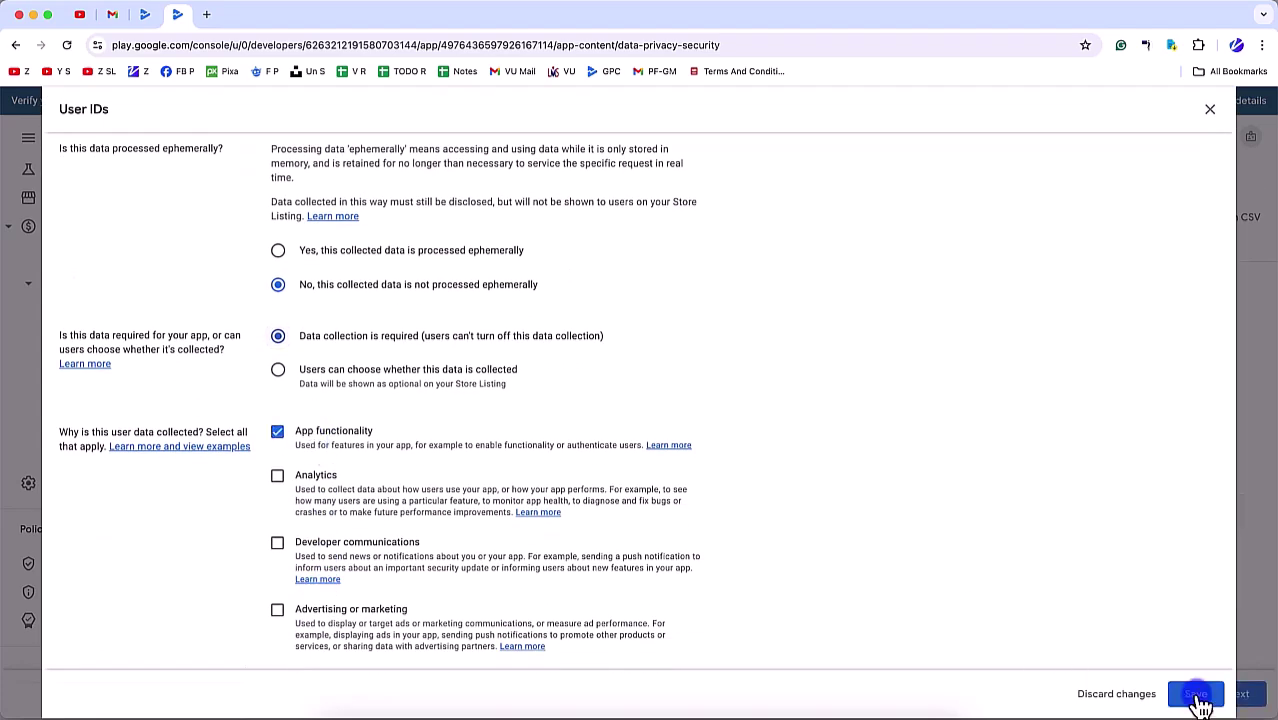
left_click(1198, 697)
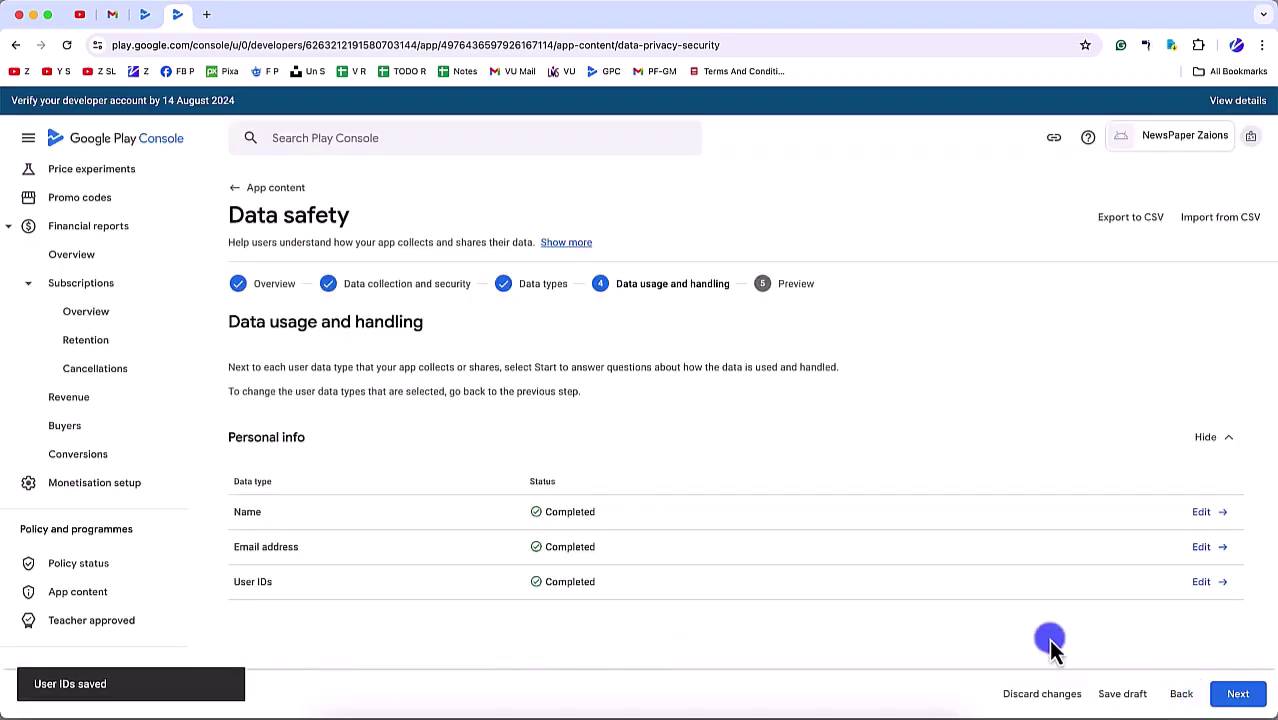
Step: Save the Data safety form from the preview, choose Not now, and return to App content
left_click(1240, 694)
scroll(687, 565, "down", 10)
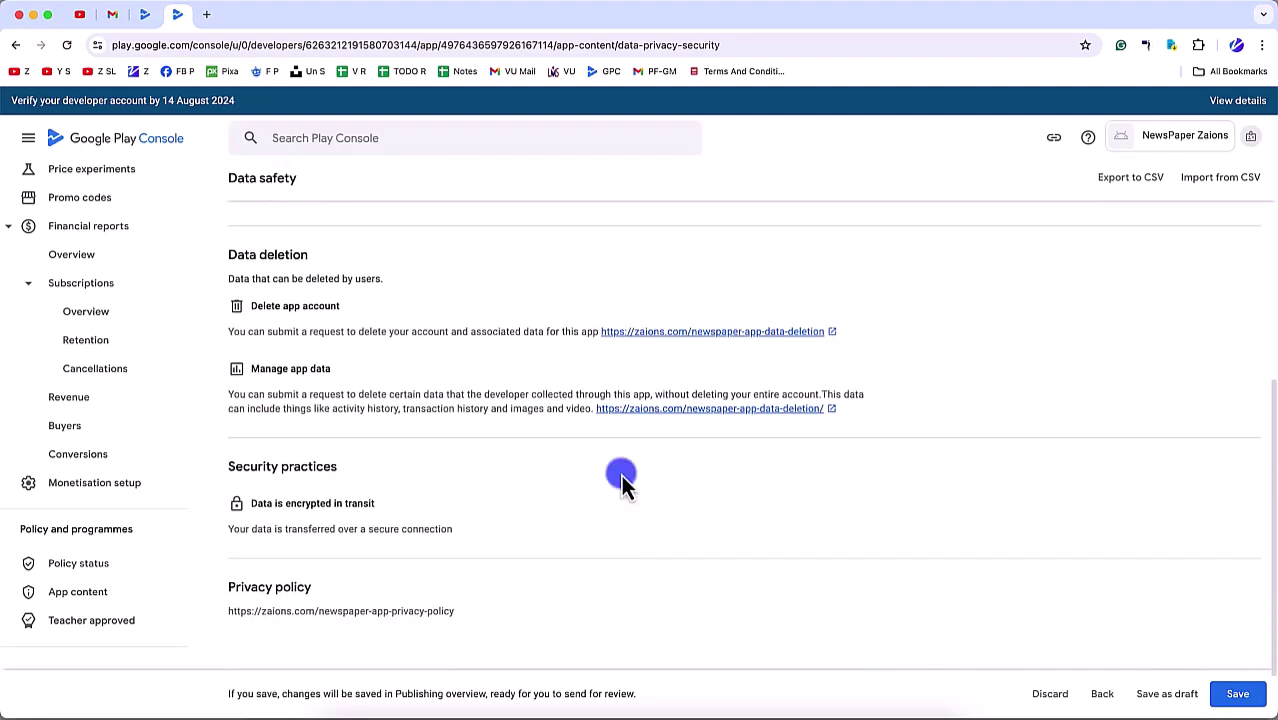
left_click(1238, 694)
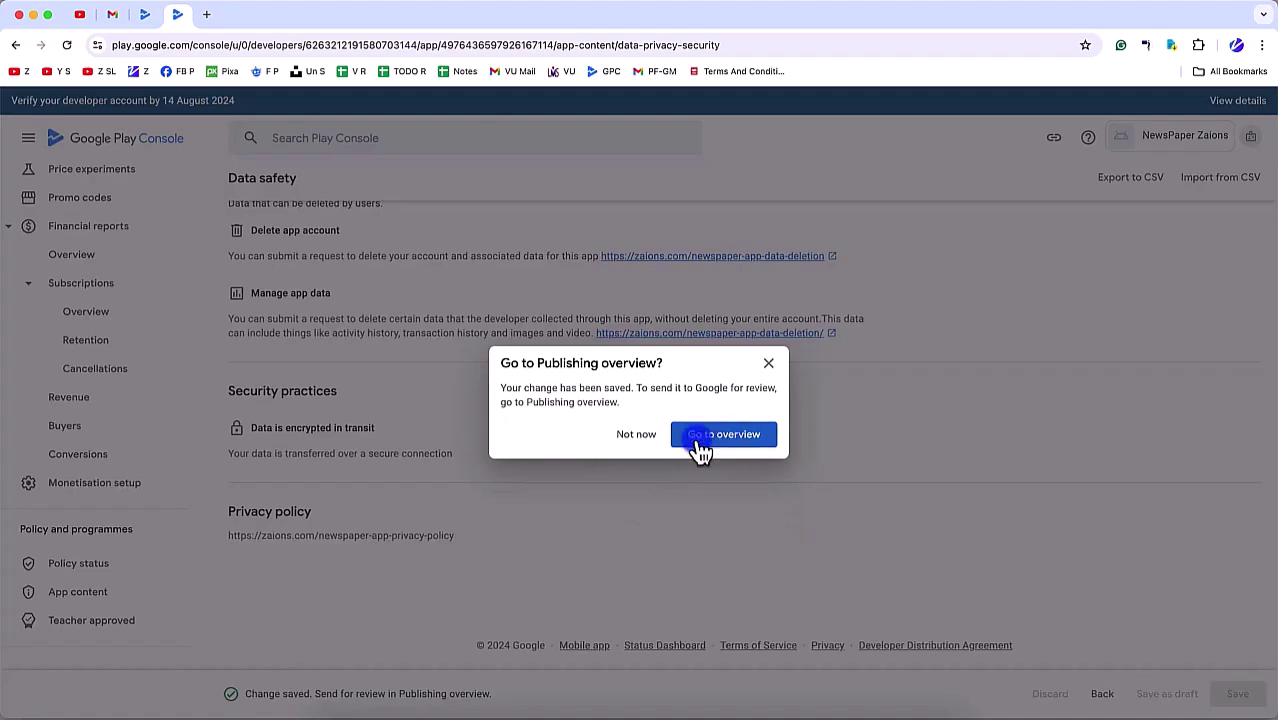
left_click(636, 436)
left_click(142, 588)
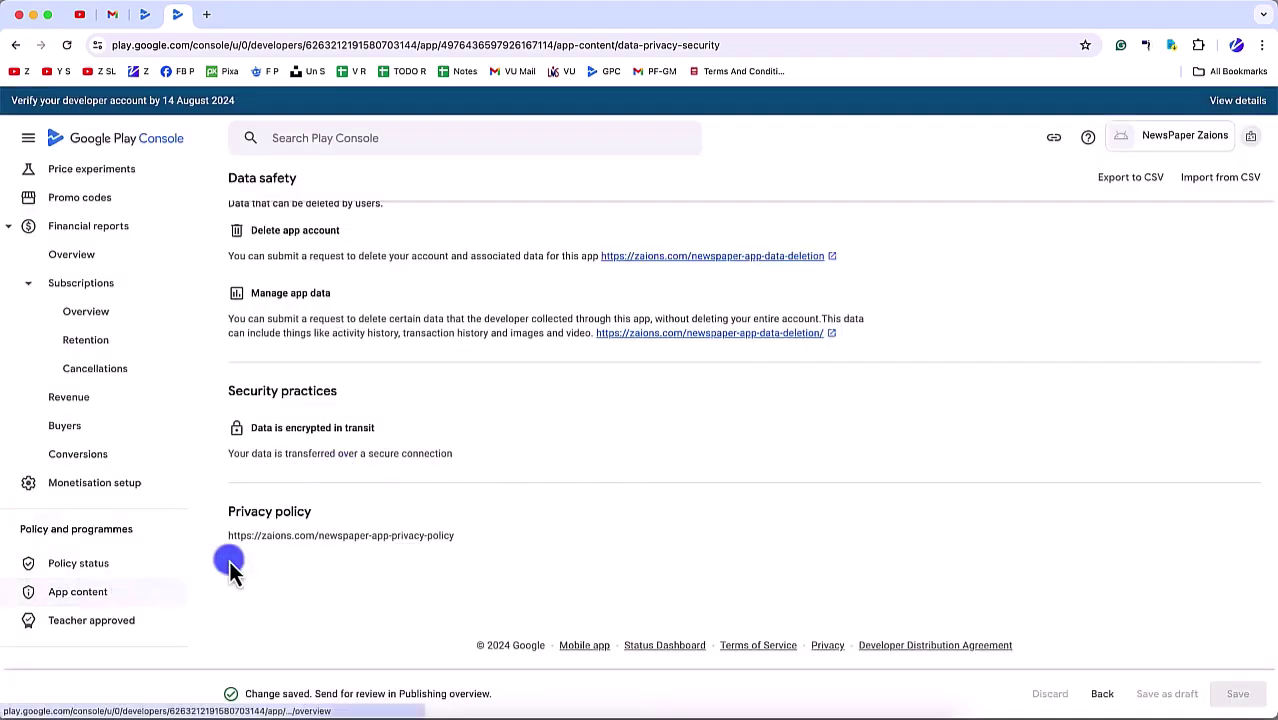
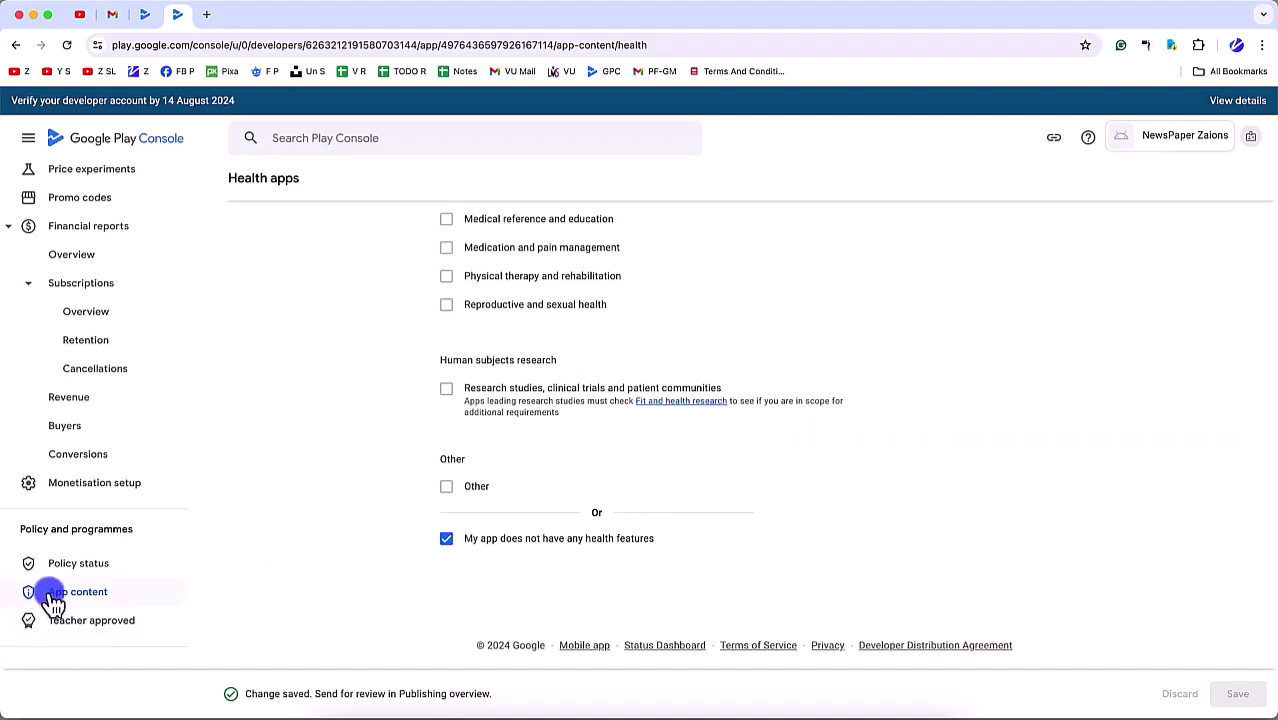
Step: Review the App content overview to confirm no declarations still need attention
left_click(52, 594)
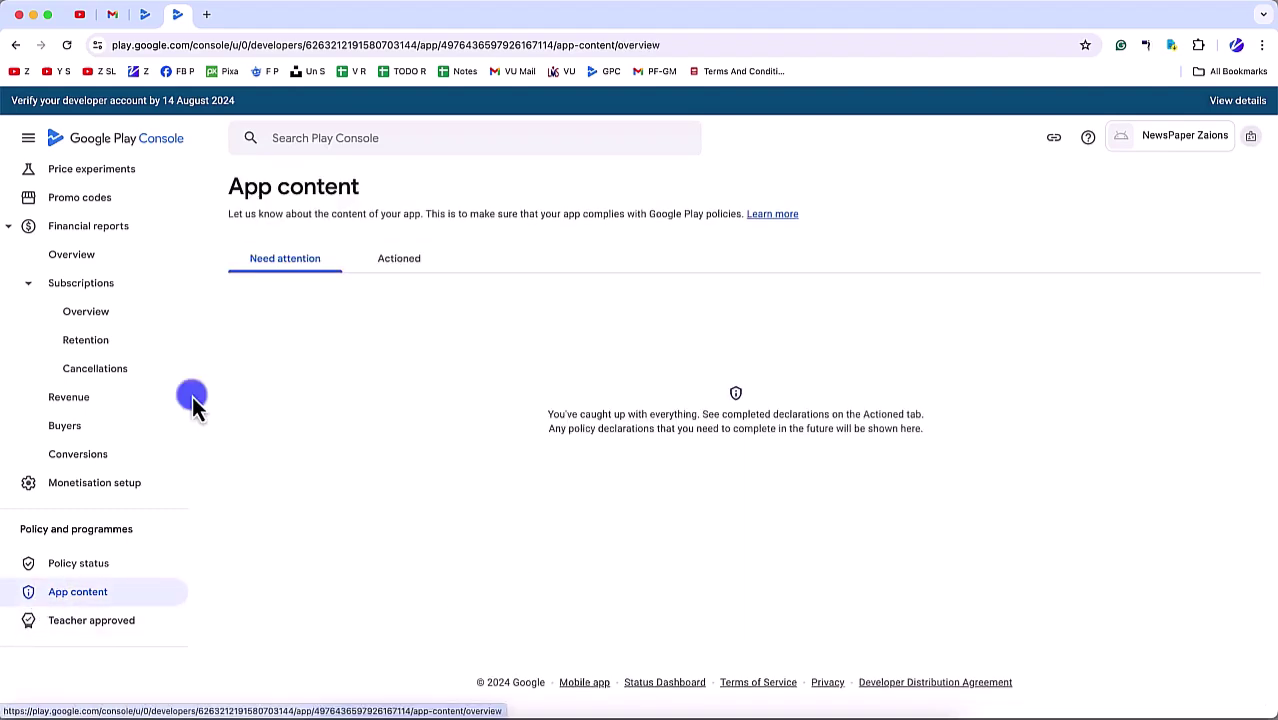
scroll(151, 300, "up", 15)
Step: From the Dashboard, open the 'Select an app category and provide contact details' task and close the extra tab
left_click(113, 229)
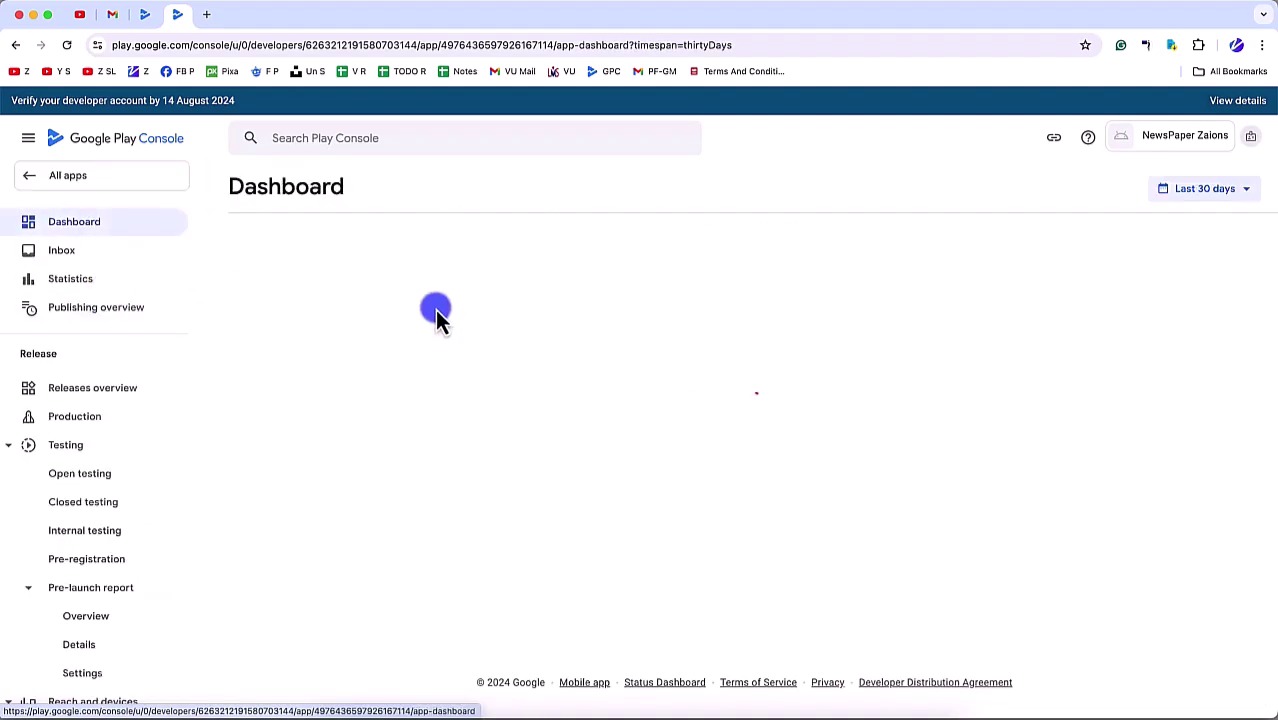
scroll(450, 450, "down", 4)
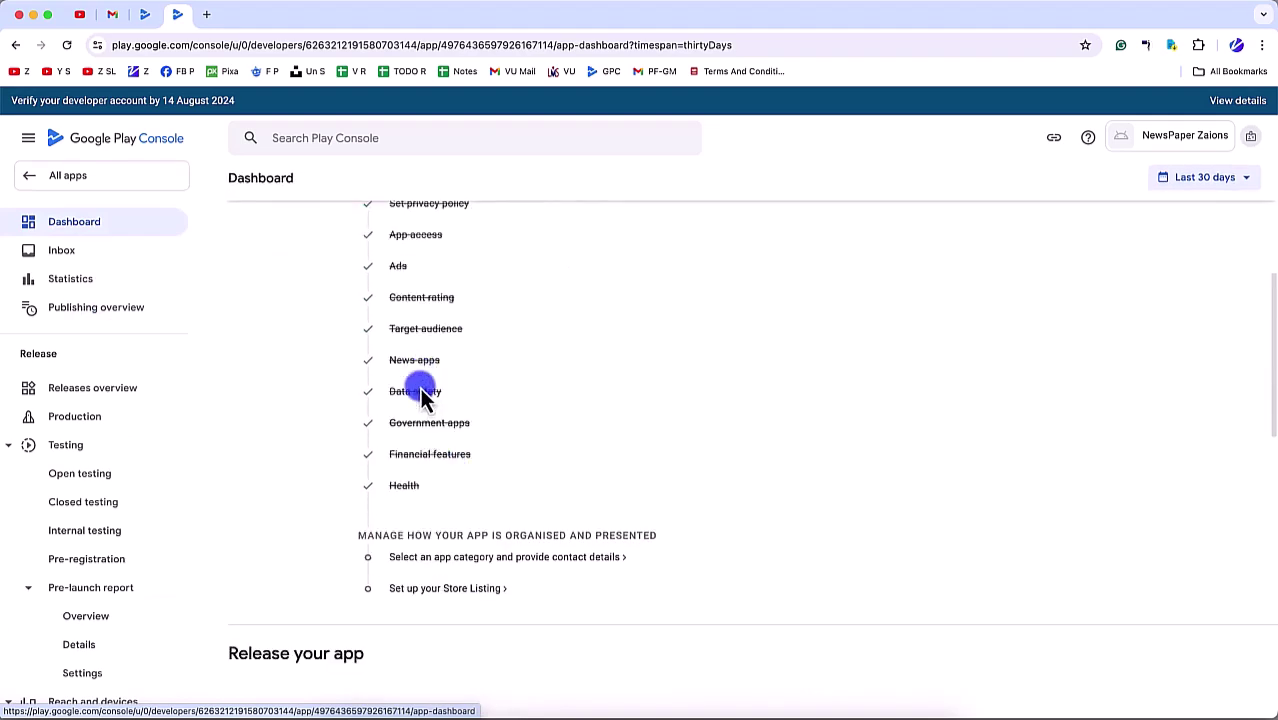
scroll(408, 500, "down", 2)
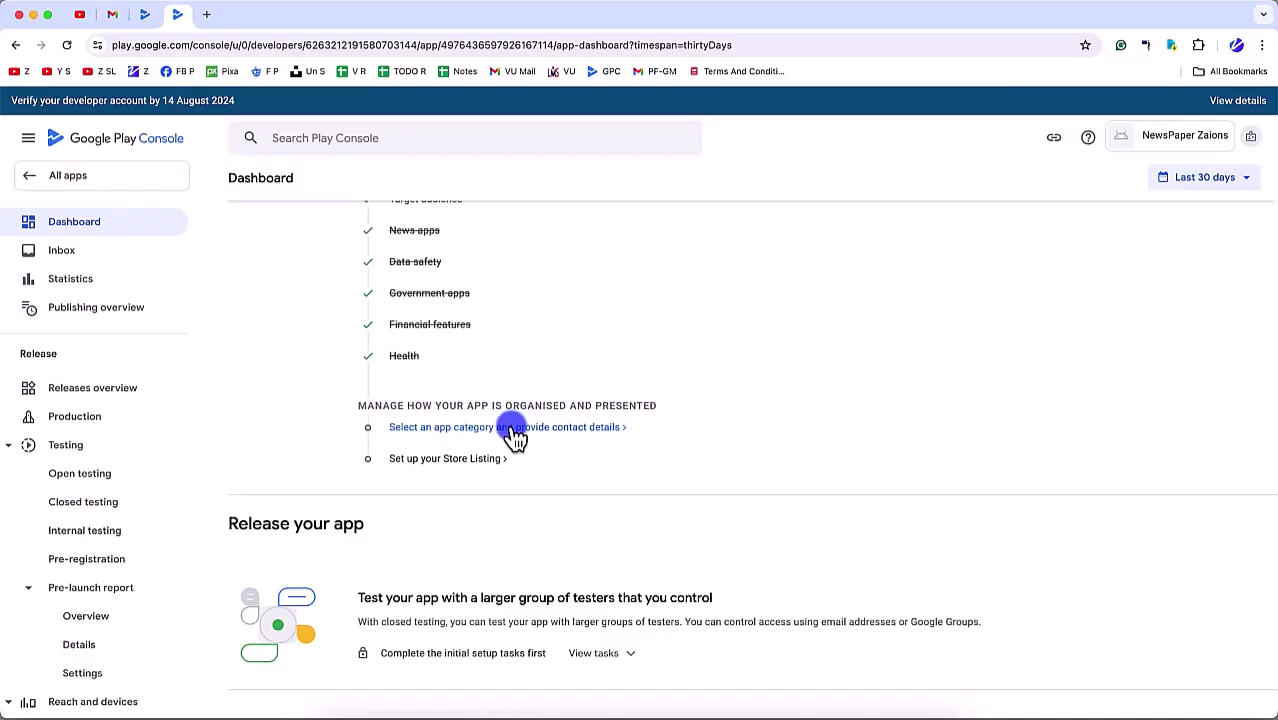
left_click(515, 432)
left_click(150, 18)
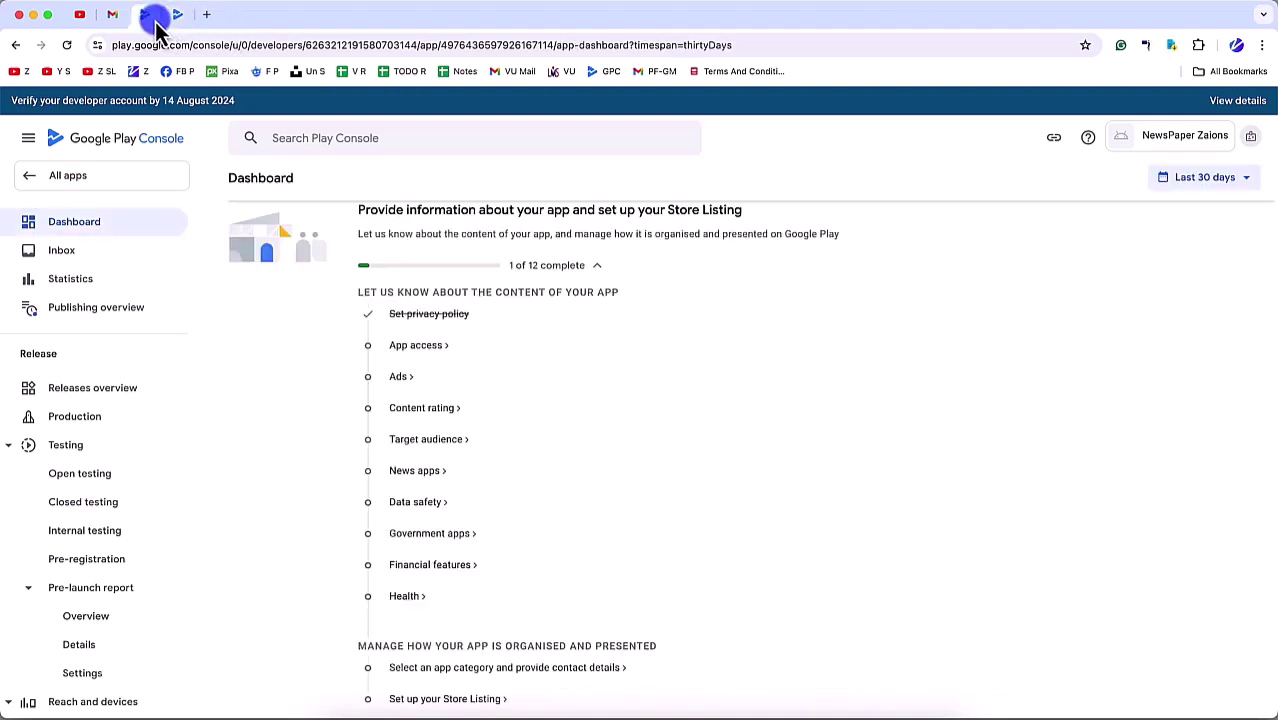
left_click(155, 27)
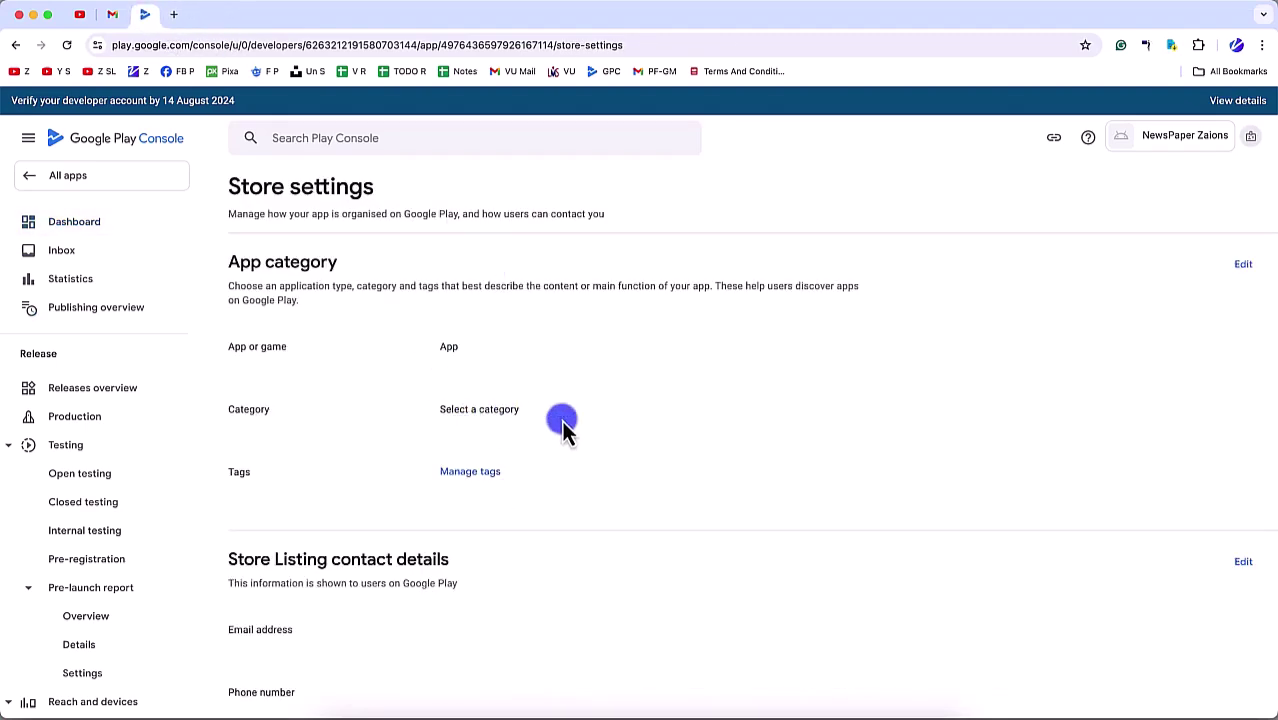
Step: Change the app category to News & magazines, save it, and decline the publishing overview
left_click(1245, 266)
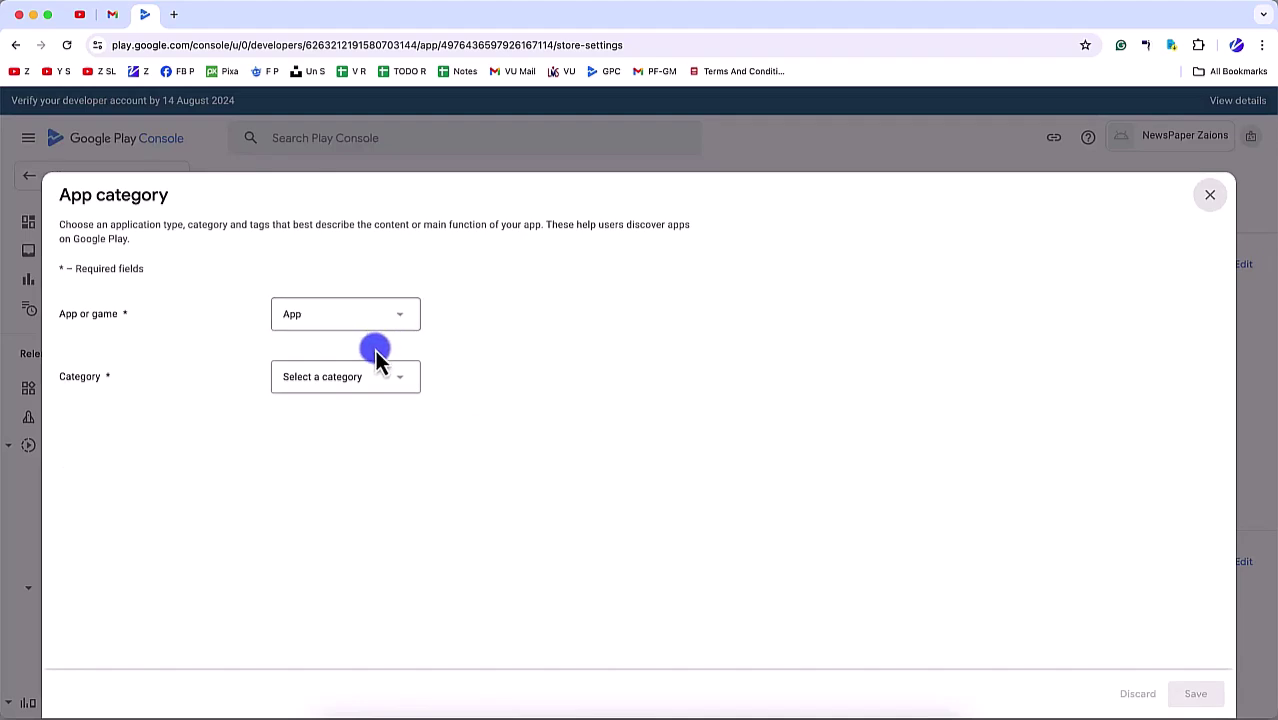
left_click(378, 376)
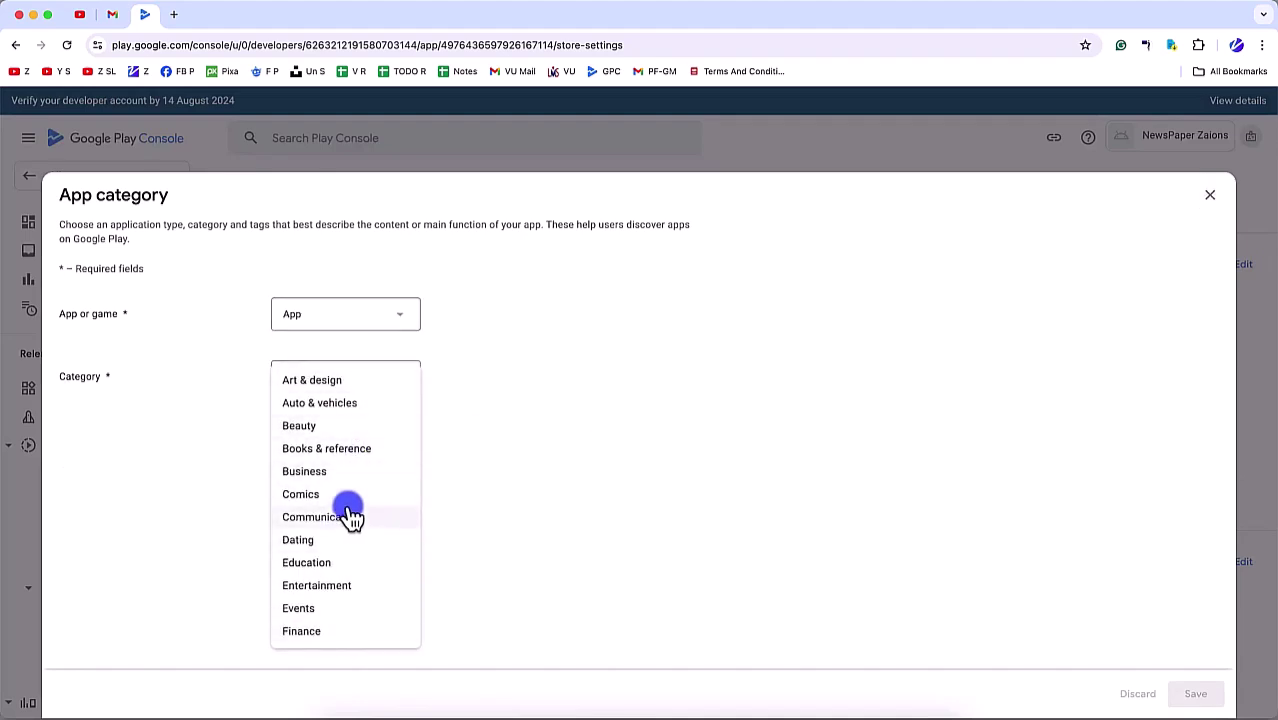
scroll(348, 588, "down", 3)
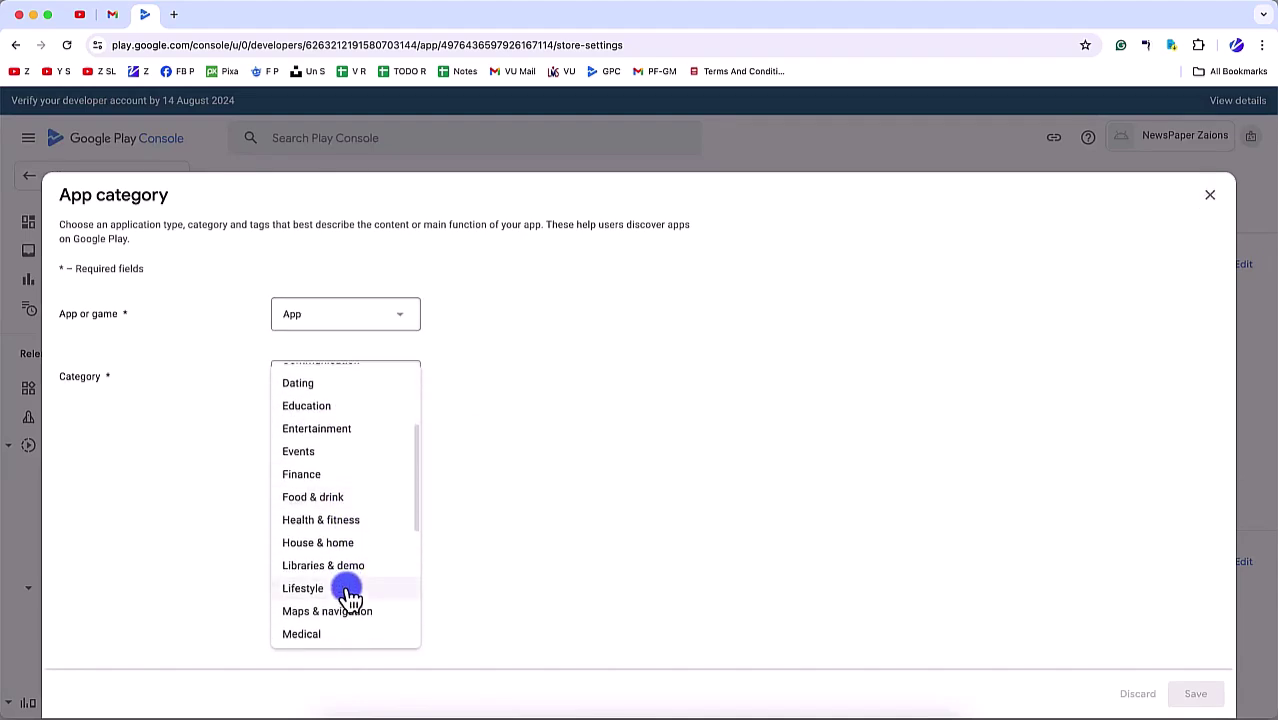
scroll(344, 590, "down", 5)
scroll(345, 540, "up", 2)
left_click(345, 508)
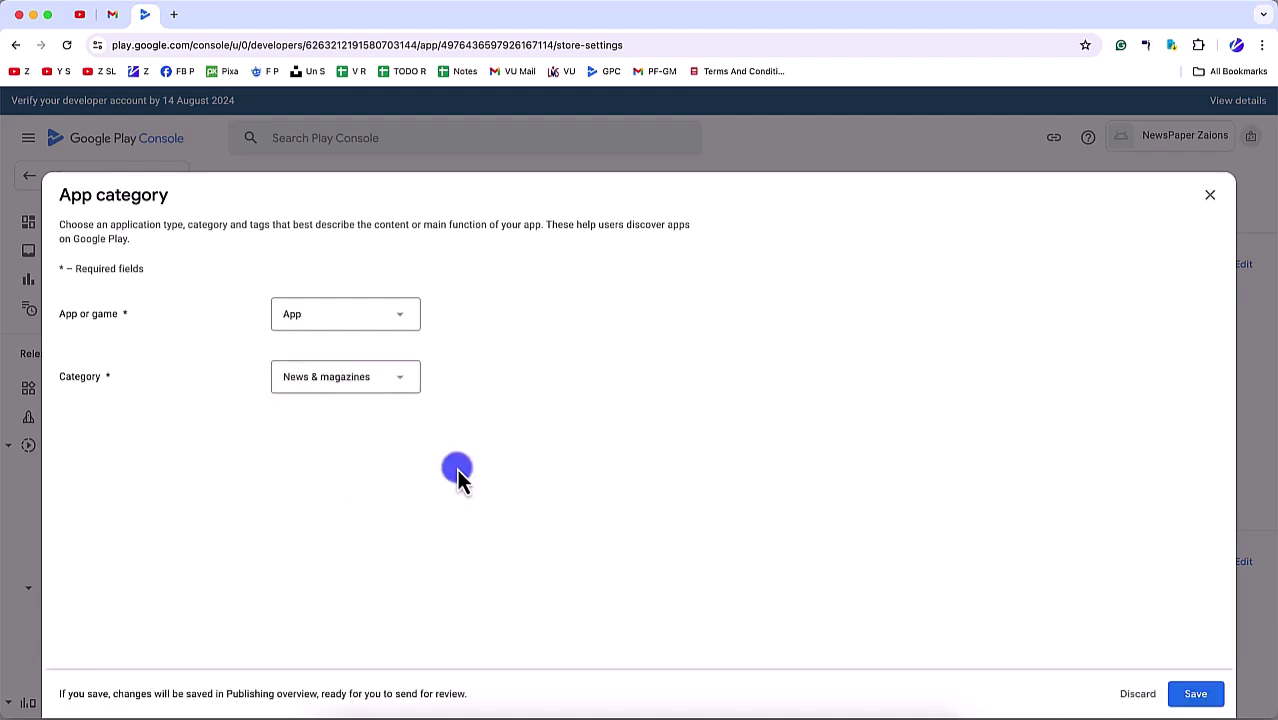
left_click(1192, 694)
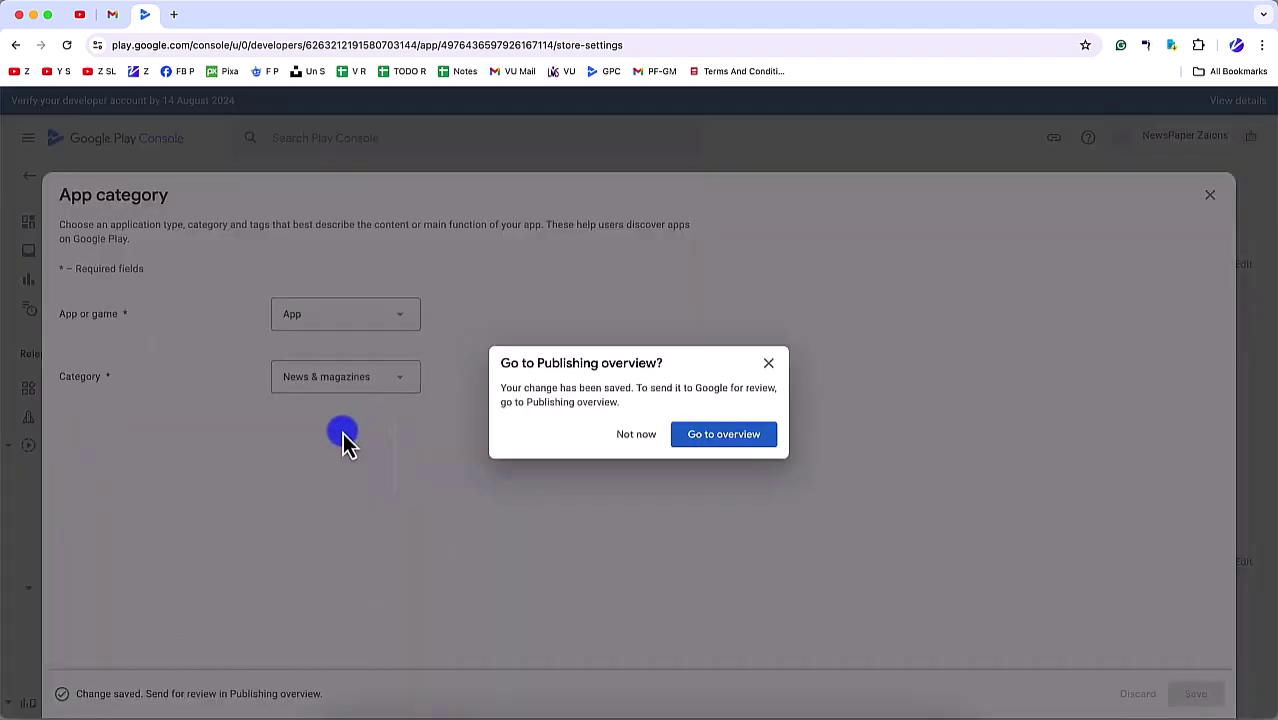
left_click(636, 434)
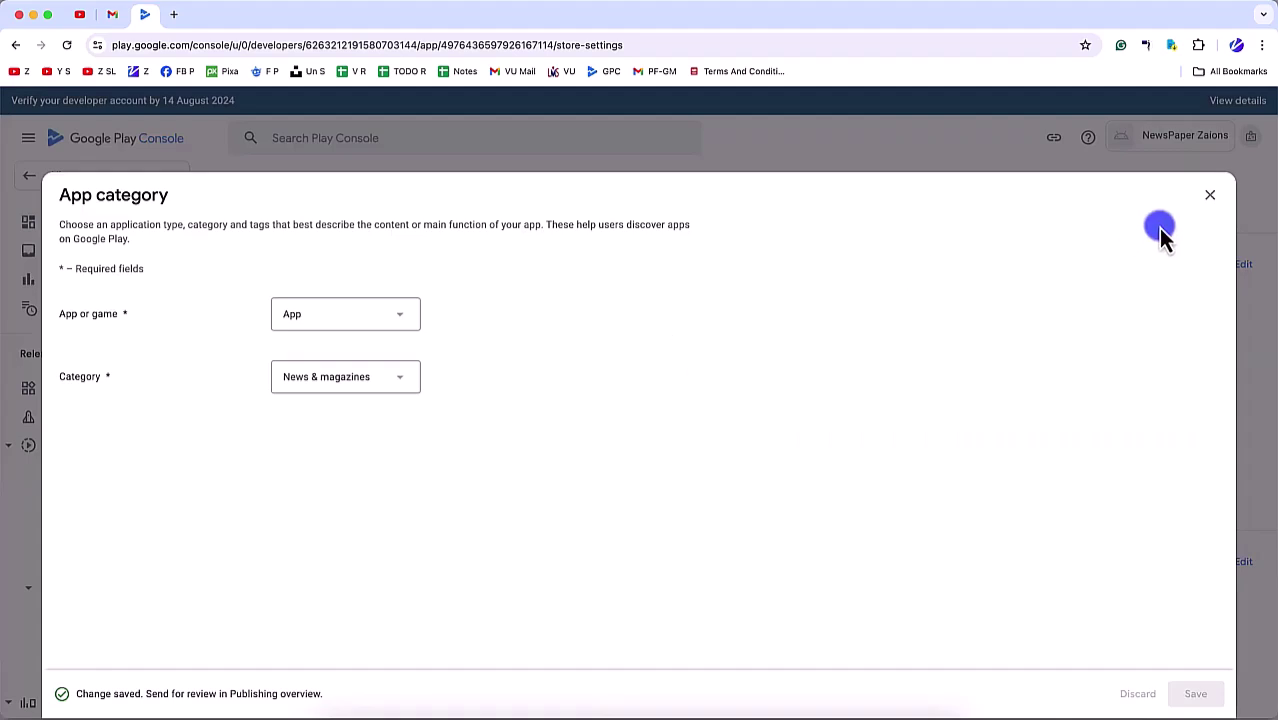
left_click(1210, 195)
Step: In Manage tags, try filtering for 'news' and 'mag', then tick Blog and Business
left_click(470, 466)
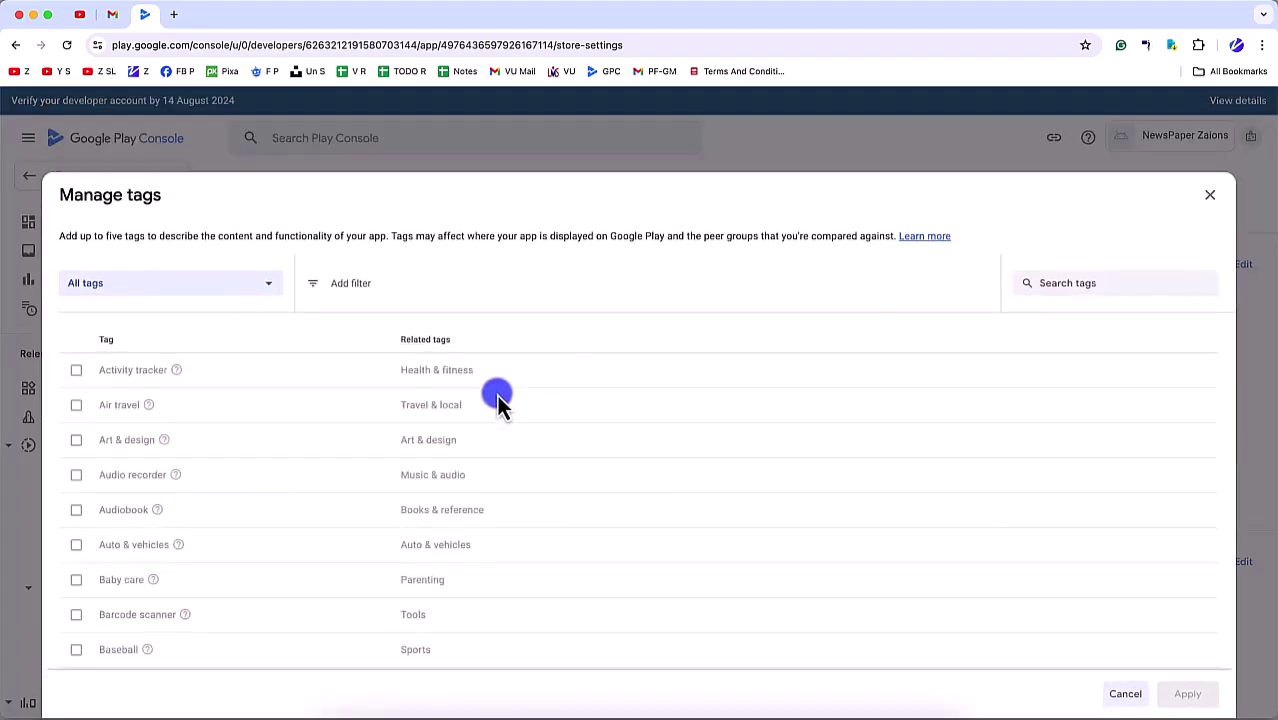
left_click(390, 284)
type("new")
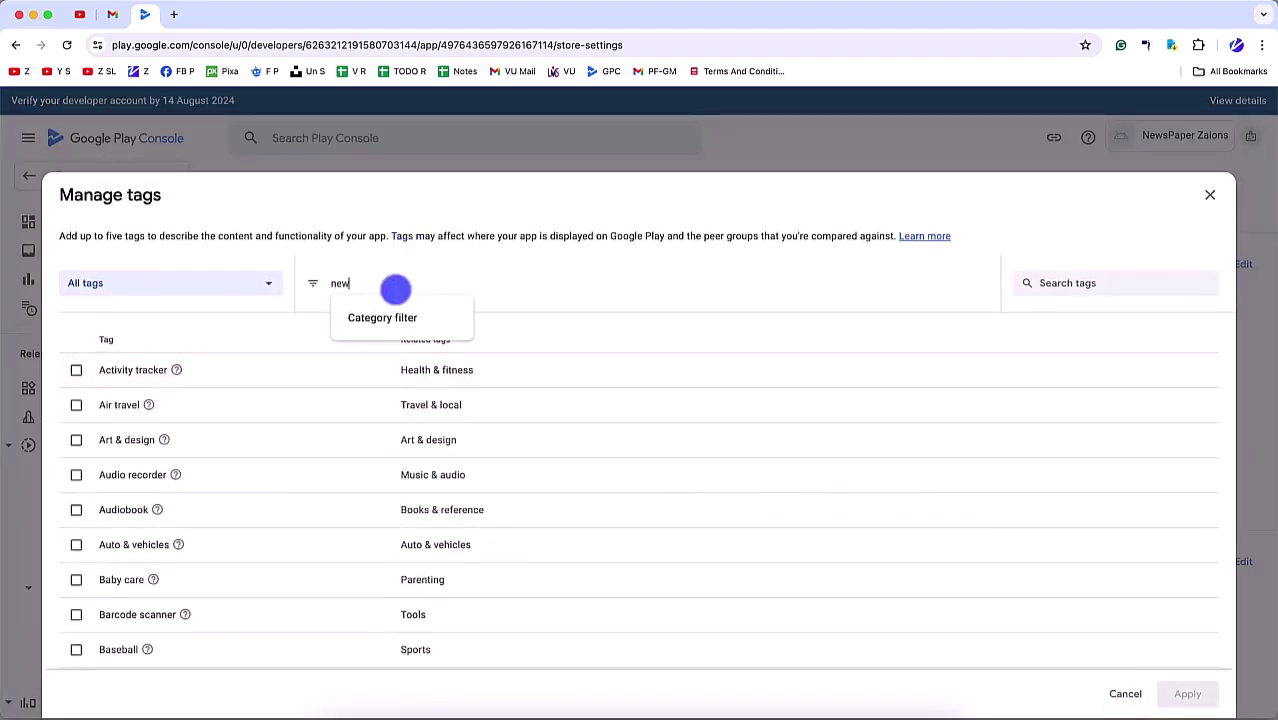
type("s")
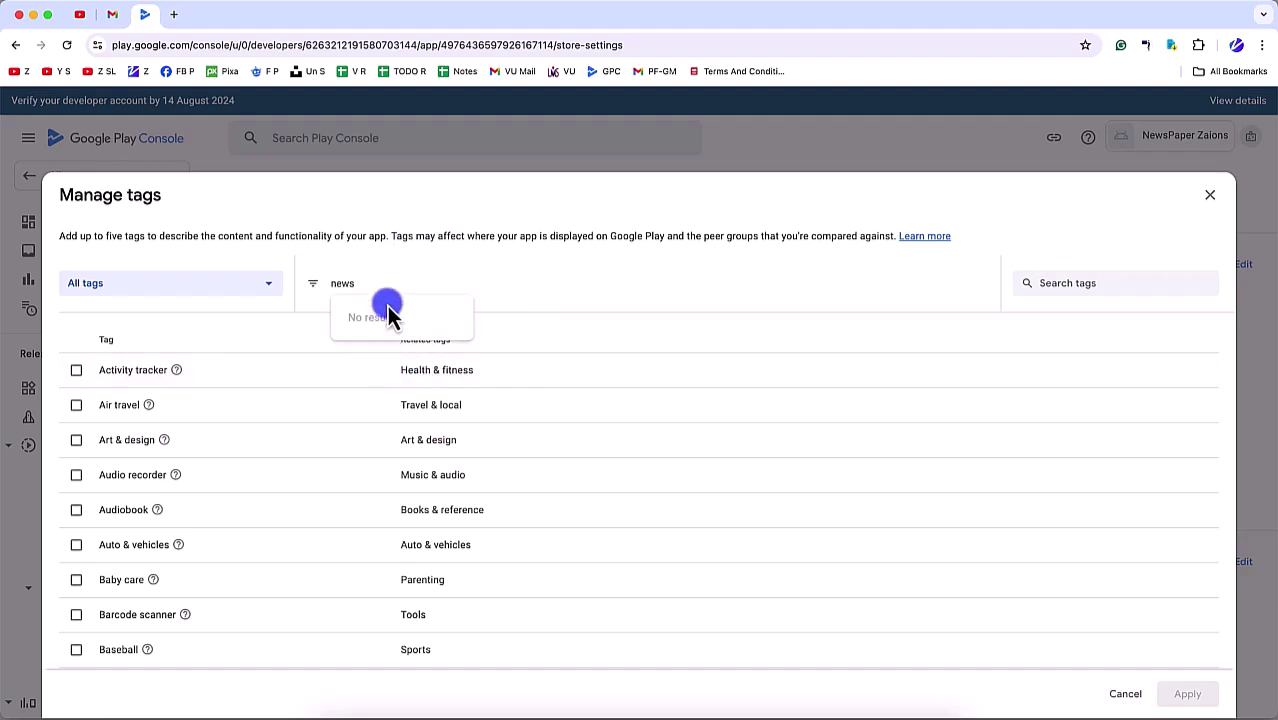
key("BackSpace")
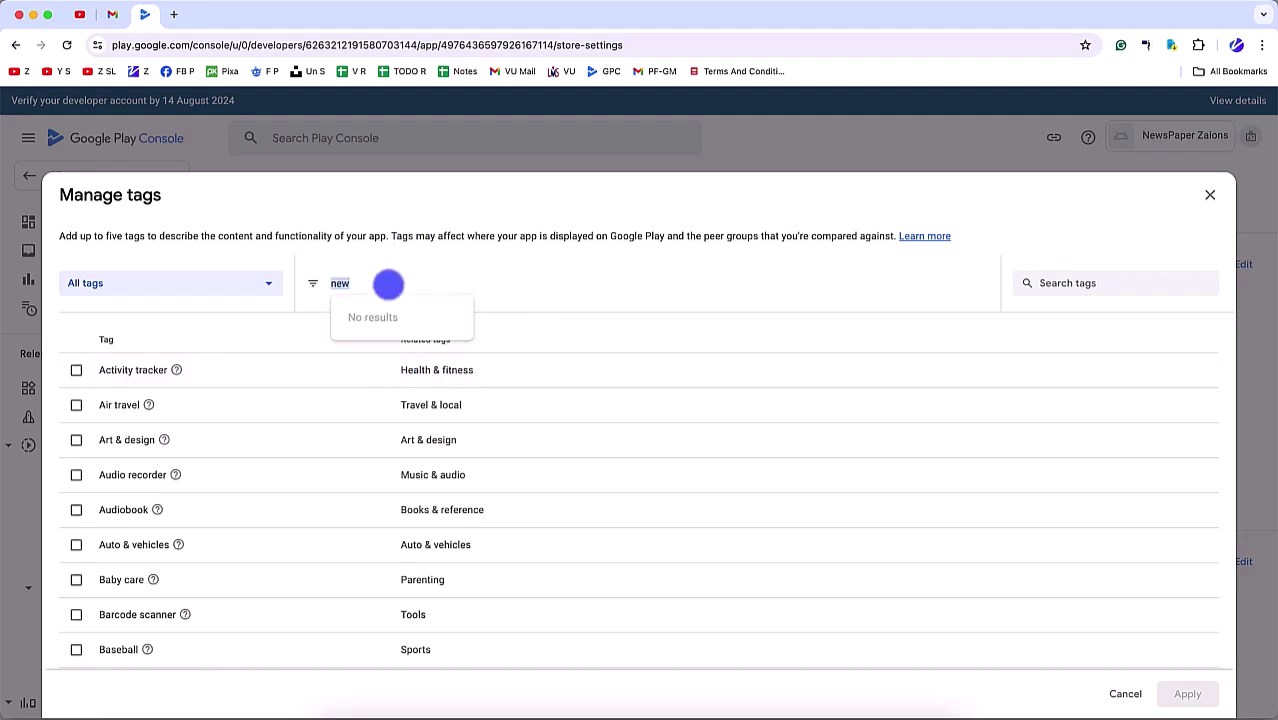
type("ma")
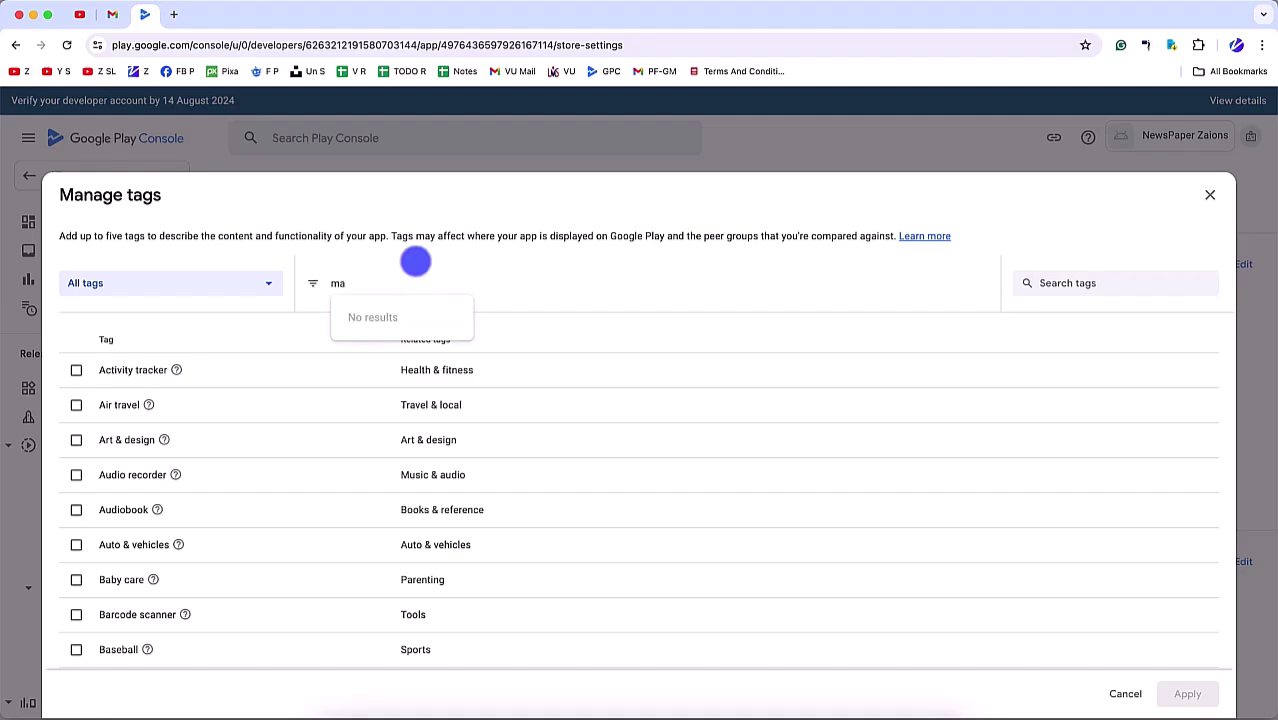
type("g")
key("BackSpace")
key("BackSpace")
key("BackSpace")
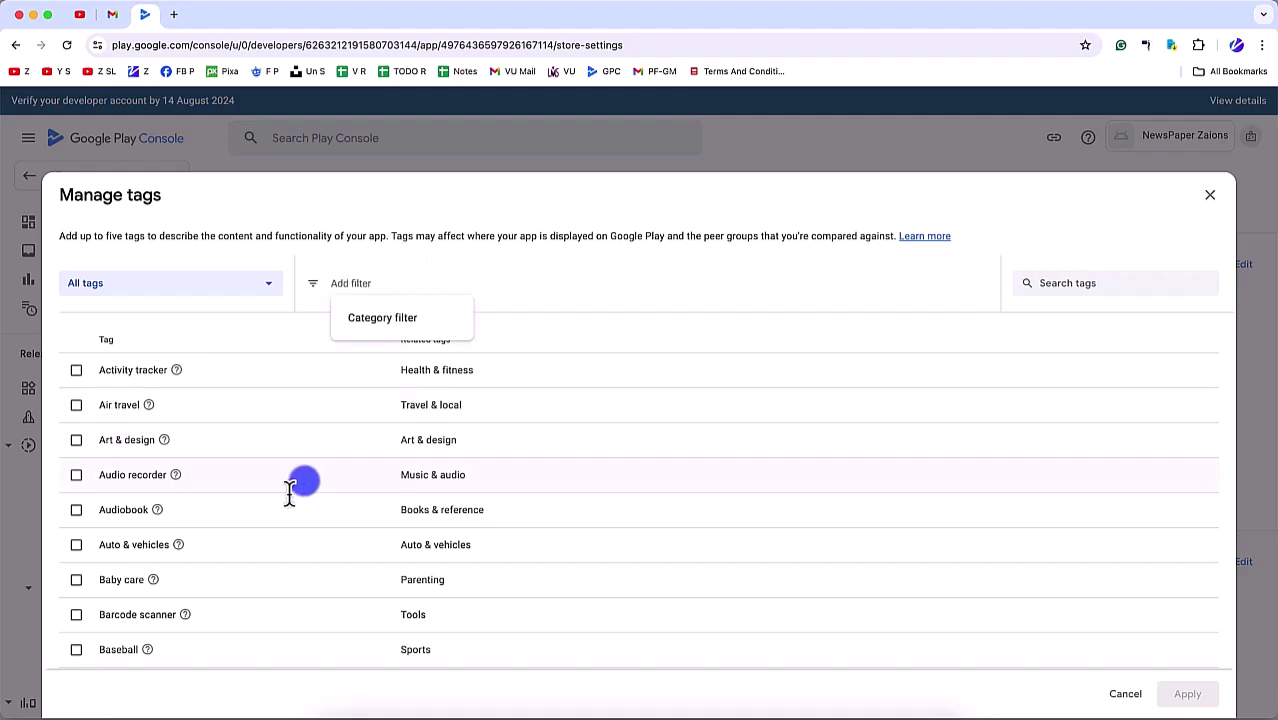
scroll(288, 486, "down", 5)
scroll(288, 490, "down", 2)
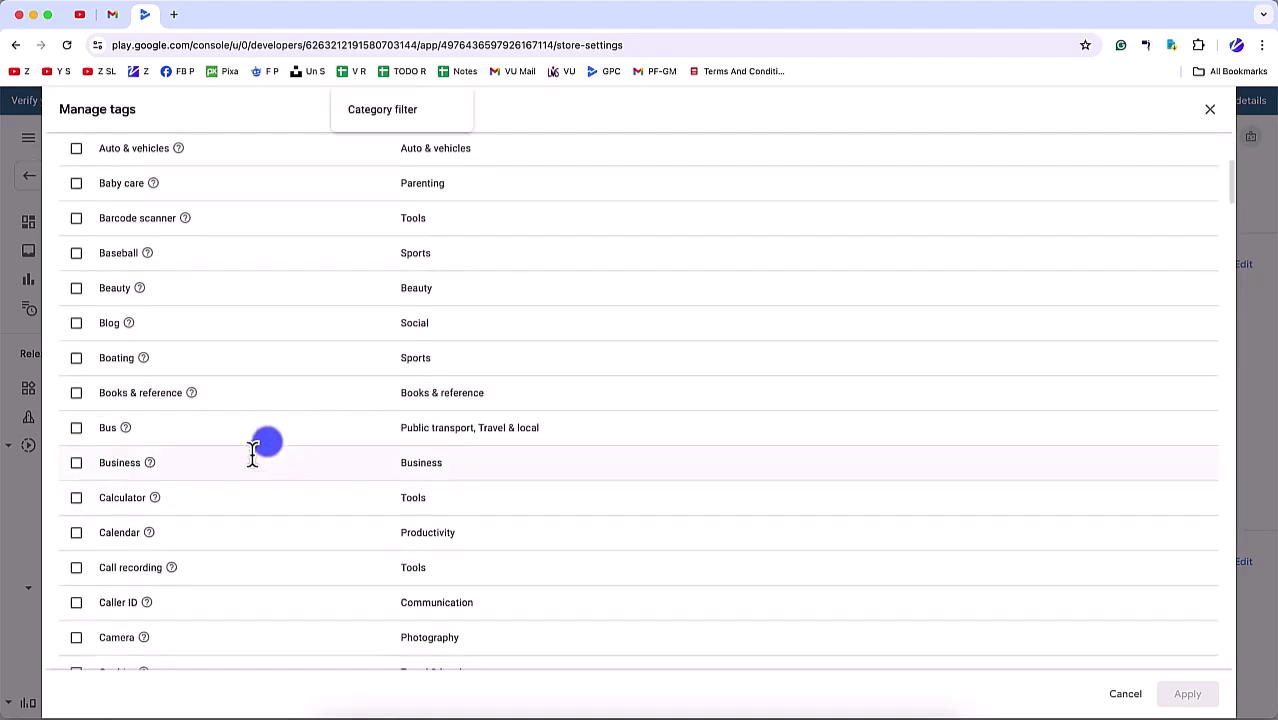
scroll(250, 445, "down", 1)
left_click(75, 316)
scroll(165, 482, "down", 2)
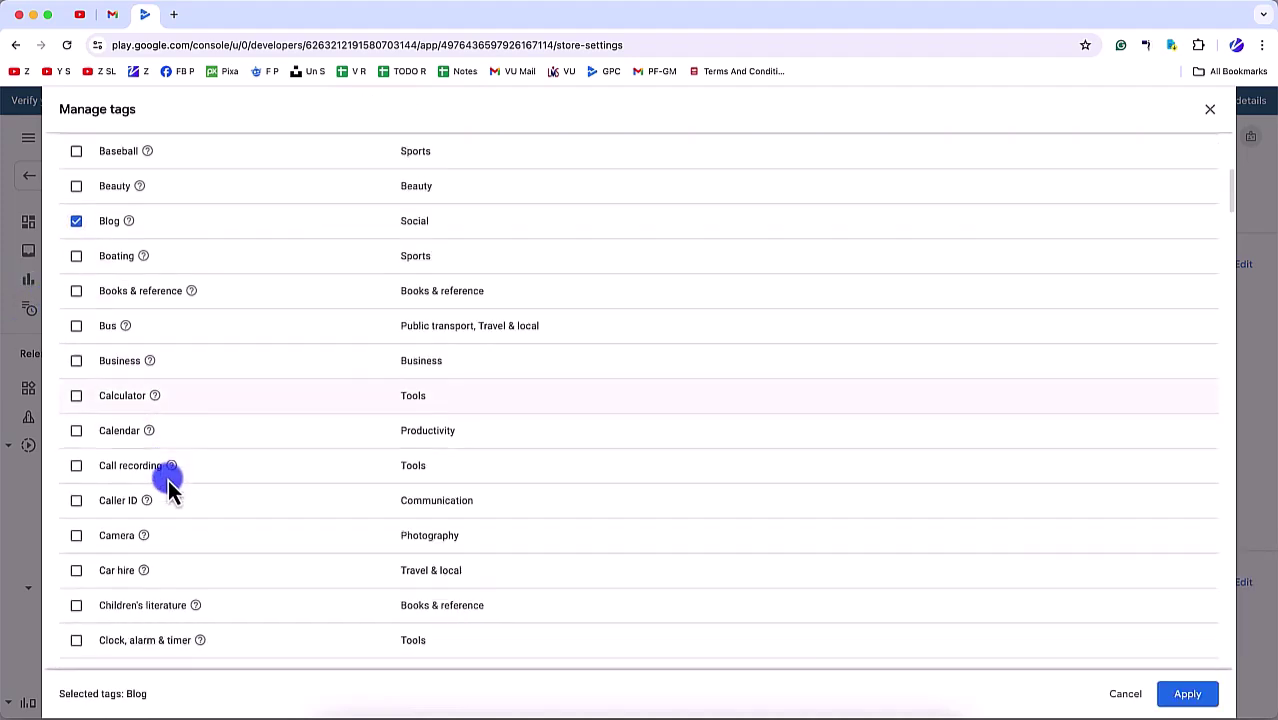
scroll(167, 472, "down", 1)
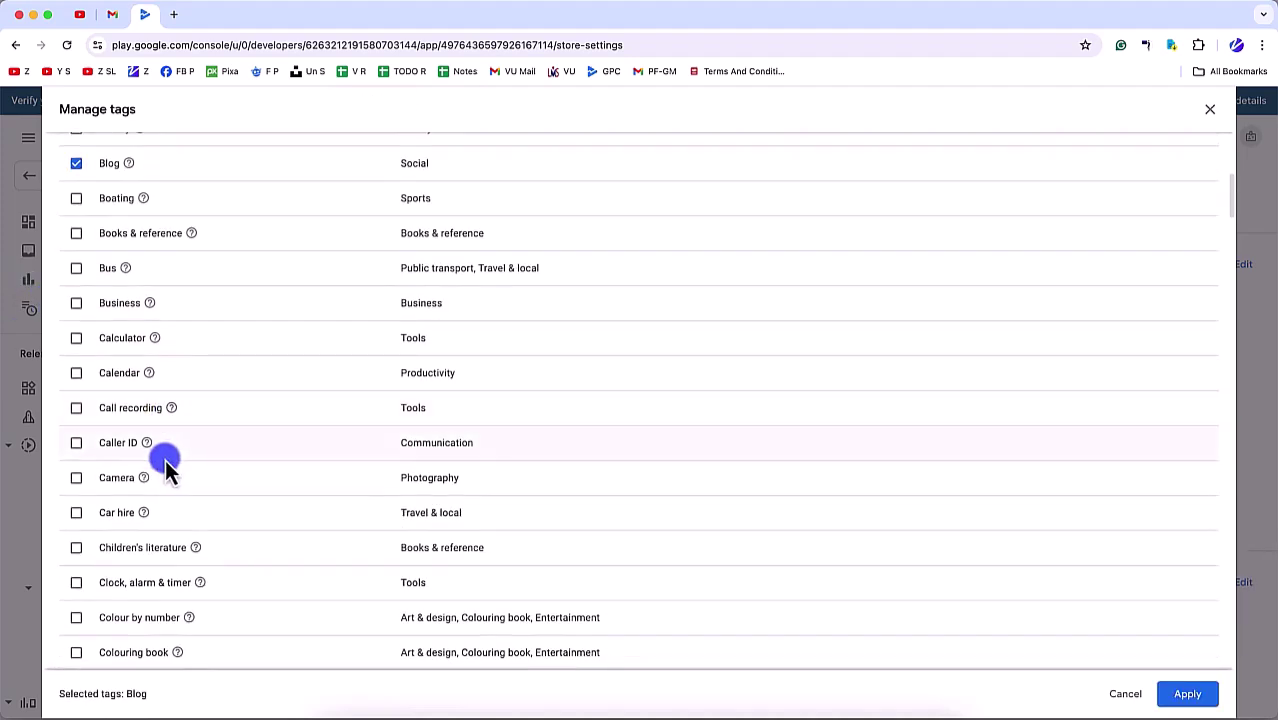
left_click(76, 303)
Step: Tick News & magazines, News aggregator and Productivity, and apply the tags
scroll(128, 497, "down", 2)
scroll(128, 495, "down", 3)
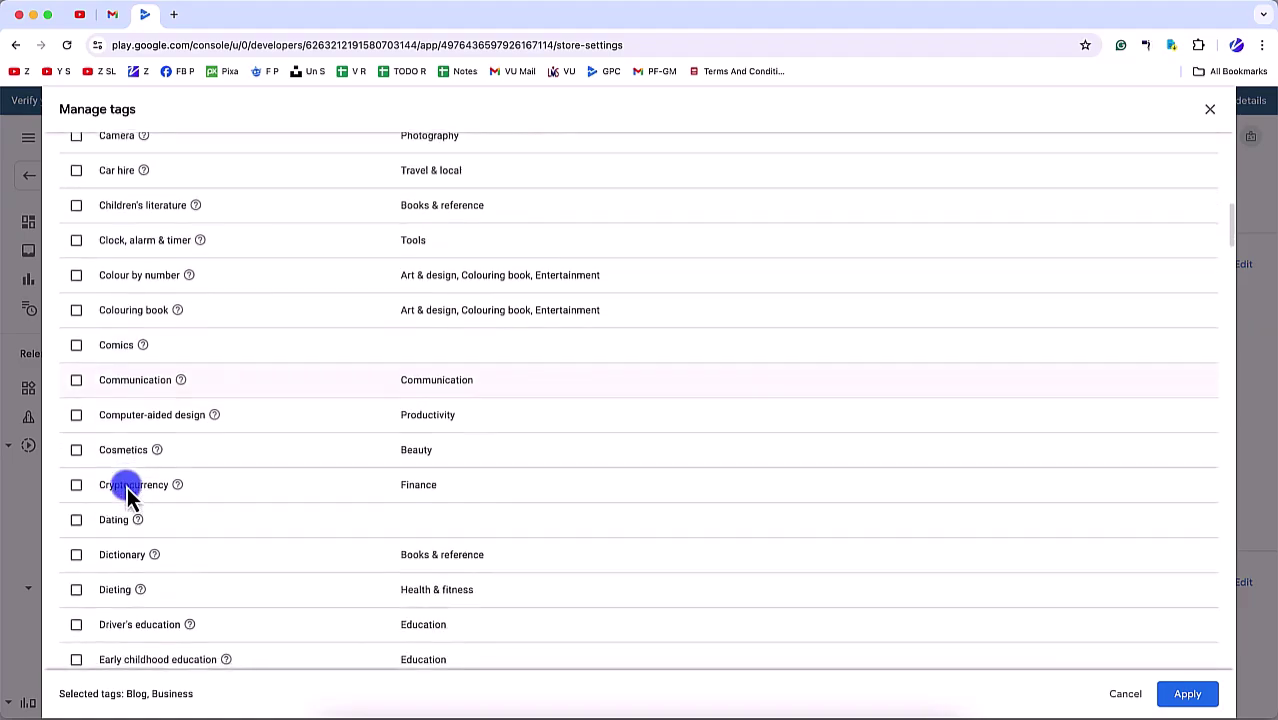
scroll(117, 491, "down", 2)
scroll(115, 490, "down", 10)
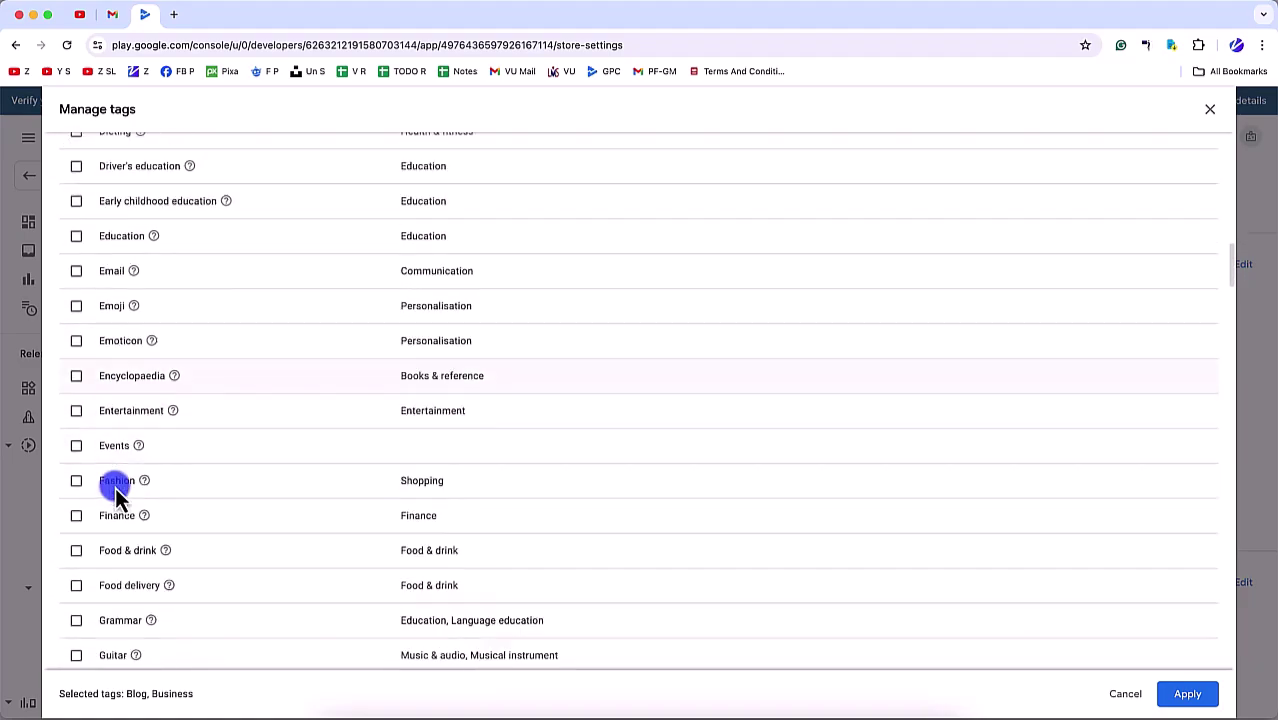
scroll(115, 493, "down", 4)
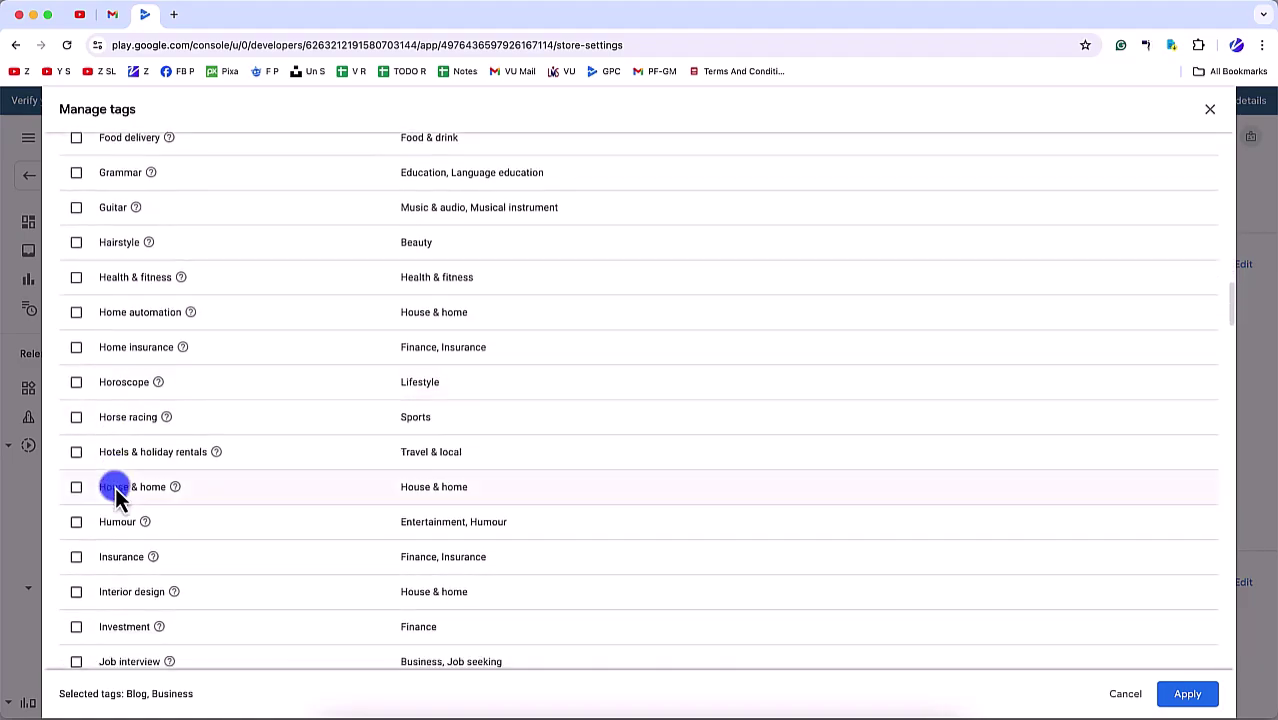
scroll(115, 493, "down", 5)
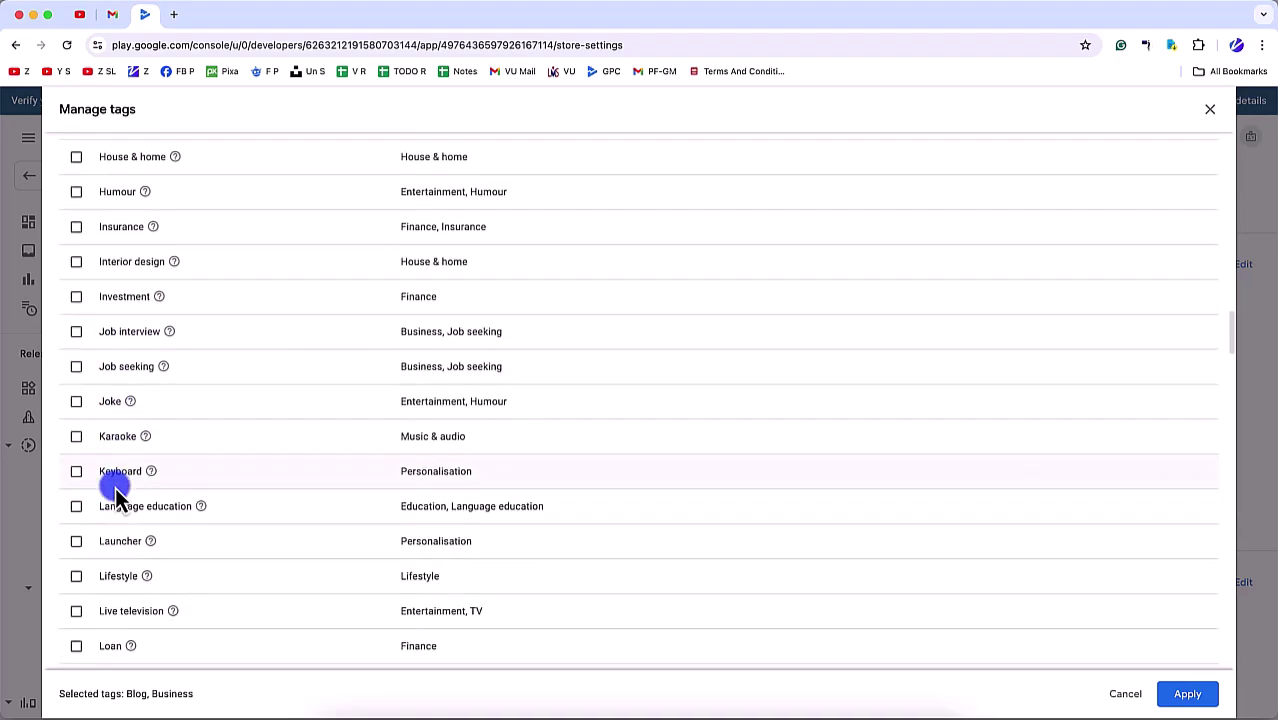
scroll(115, 490, "down", 5)
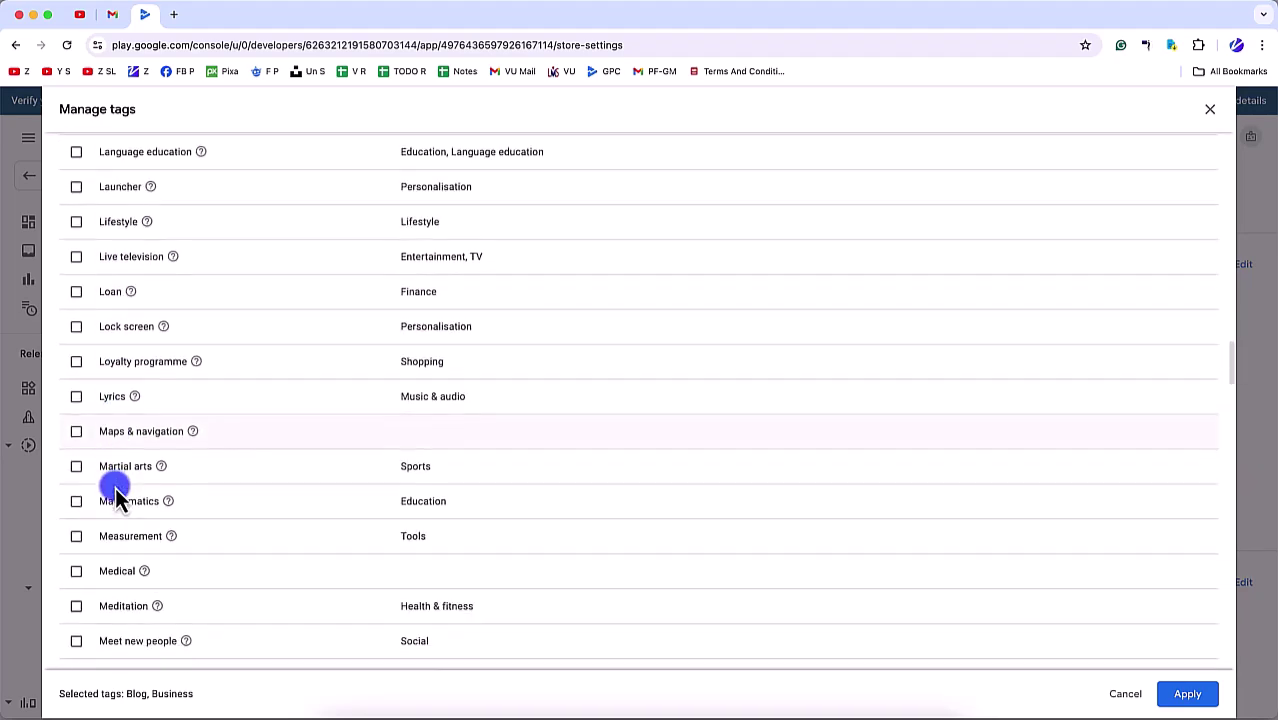
scroll(115, 495, "down", 7)
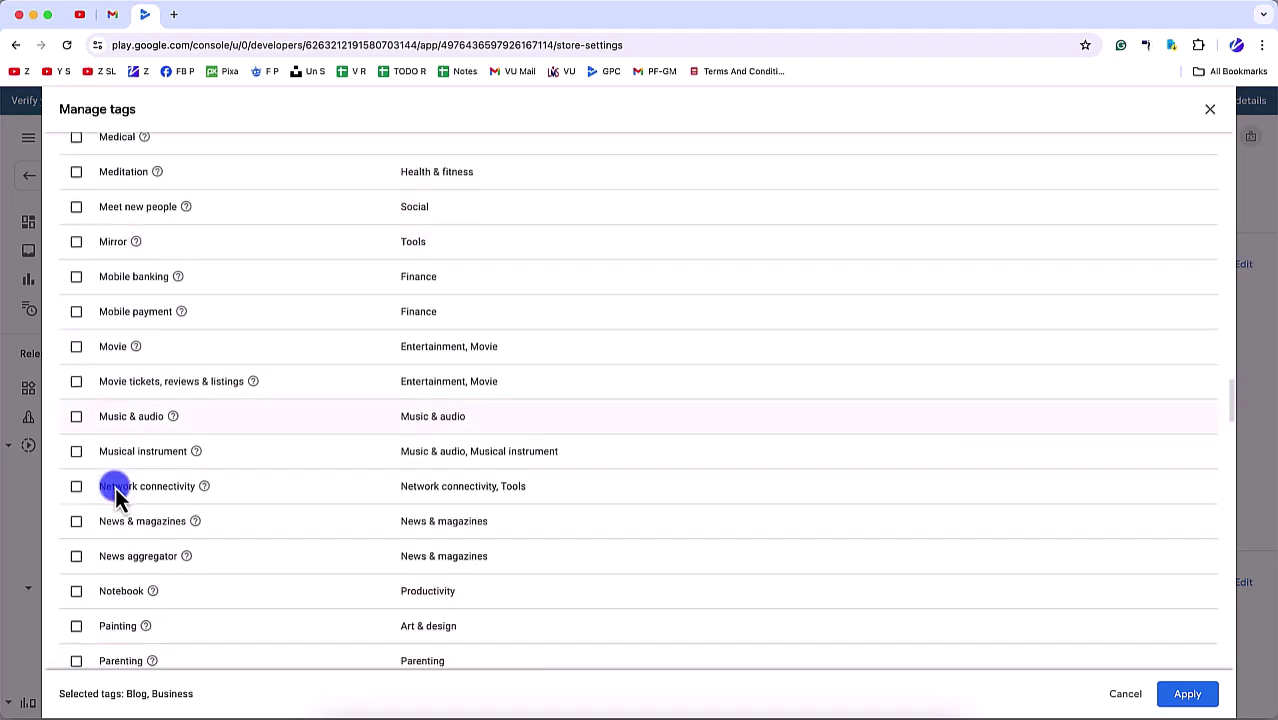
scroll(117, 497, "down", 1)
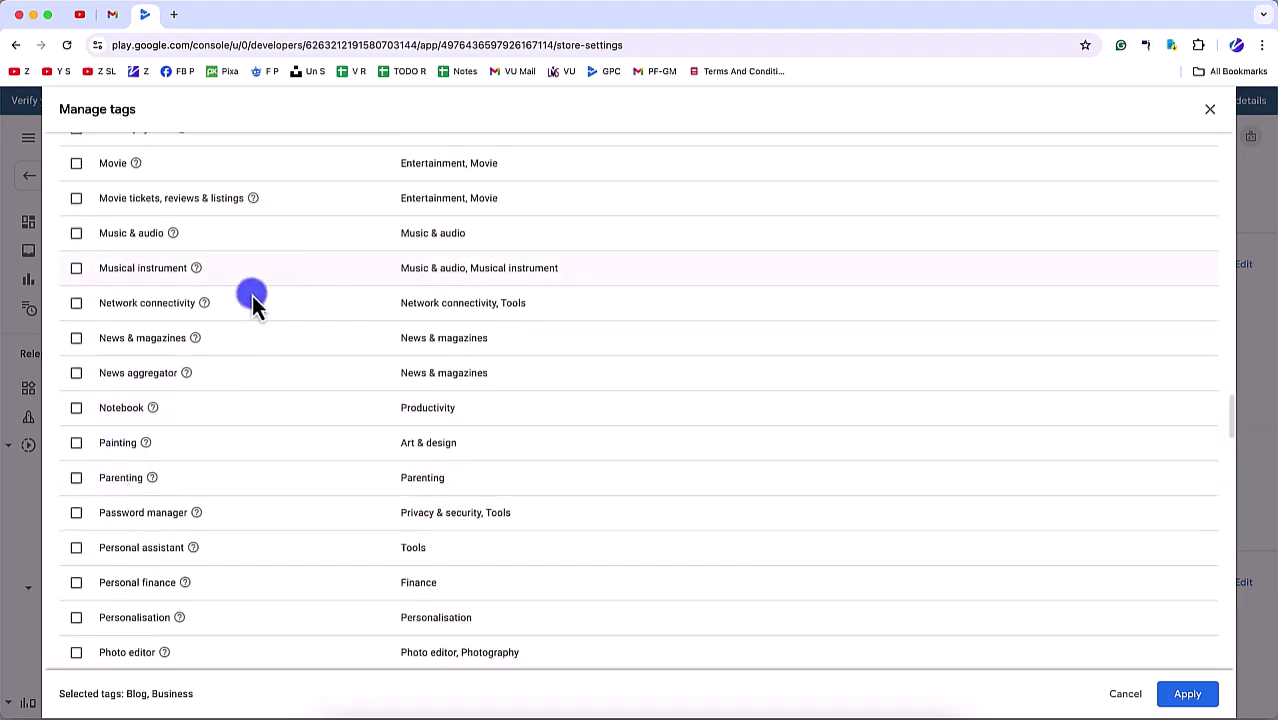
left_click(68, 345)
left_click(76, 372)
scroll(174, 490, "down", 5)
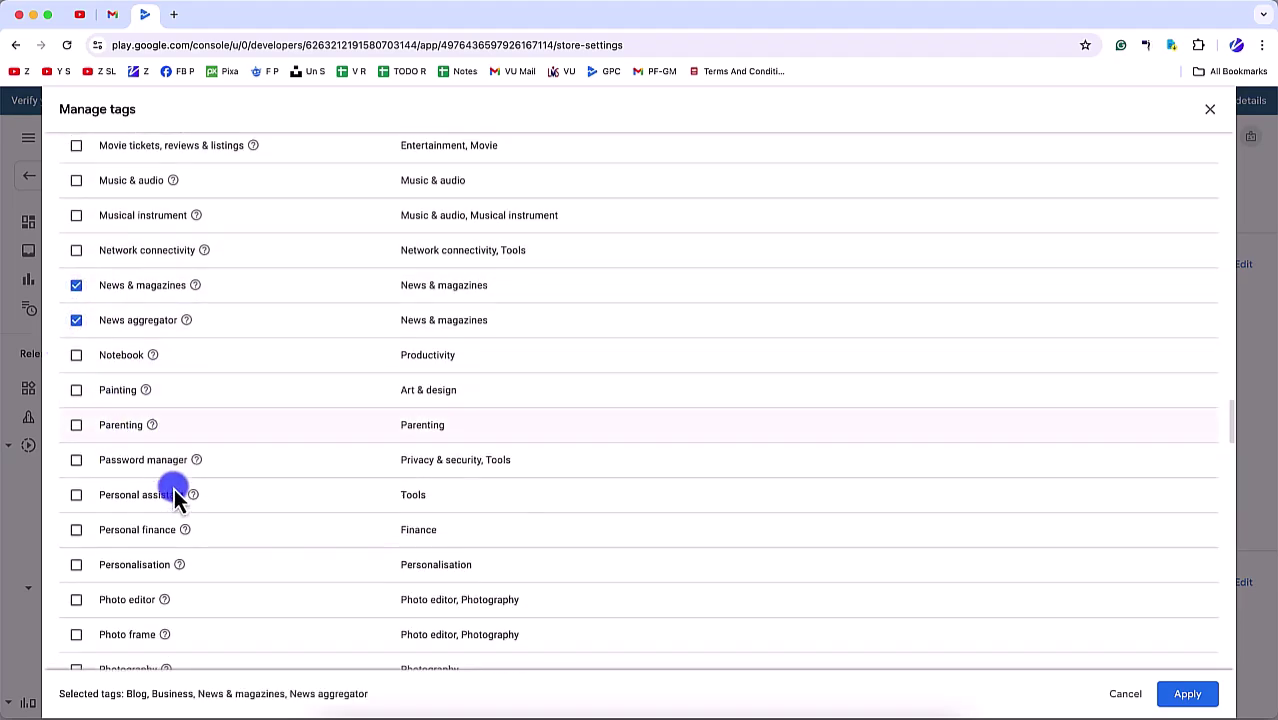
scroll(174, 492, "down", 5)
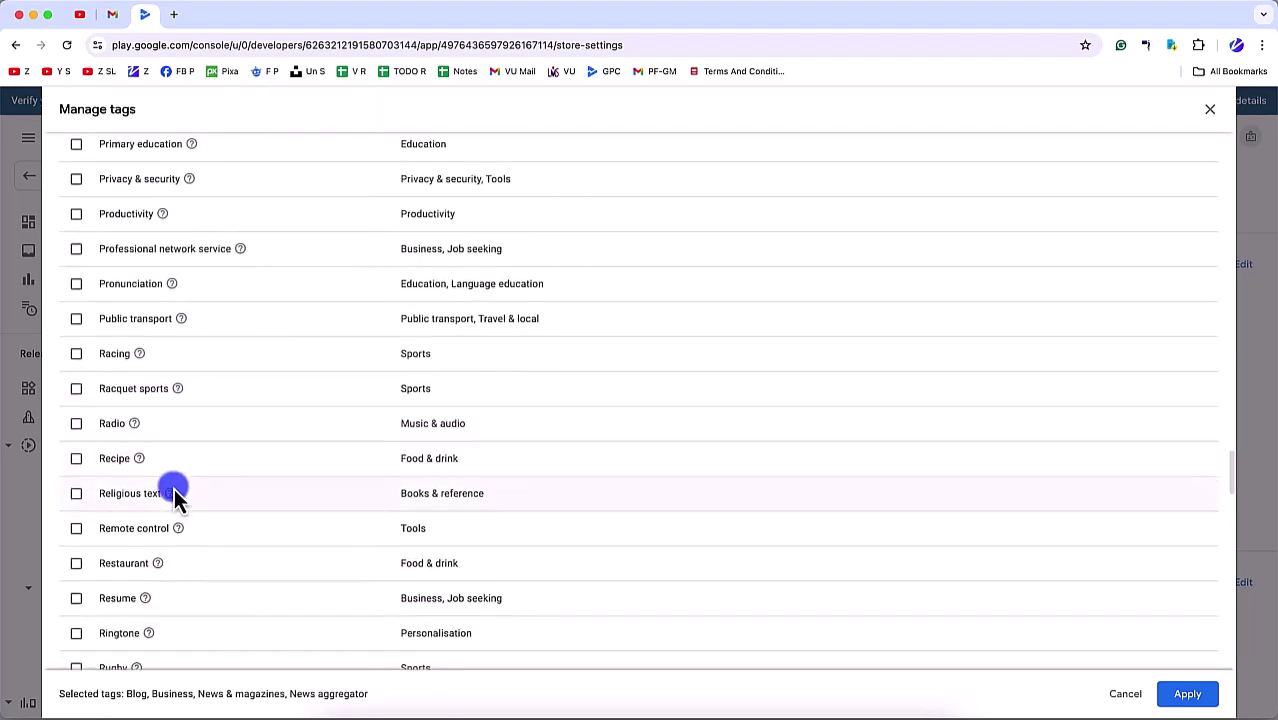
left_click(76, 214)
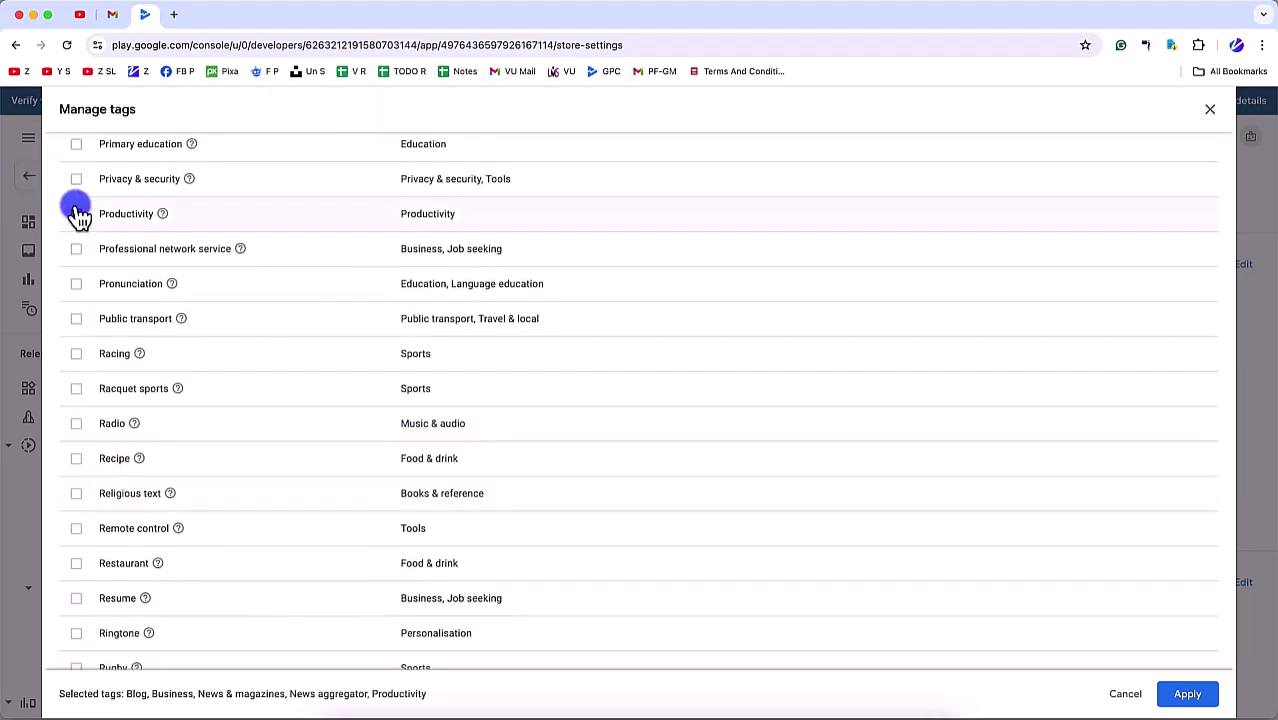
left_click(1180, 695)
scroll(535, 612, "down", 5)
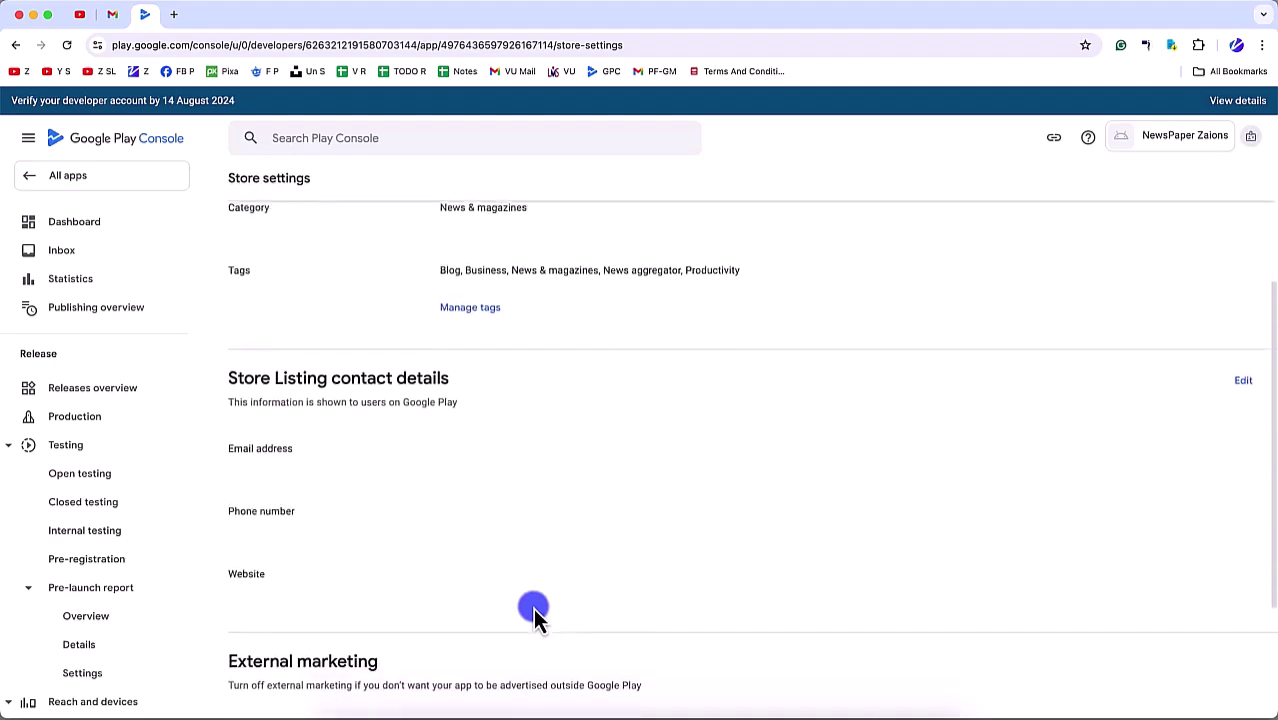
Step: Enter the support e-mail, phone number and website, removing 'newspaper.' from the website address
left_click(1250, 310)
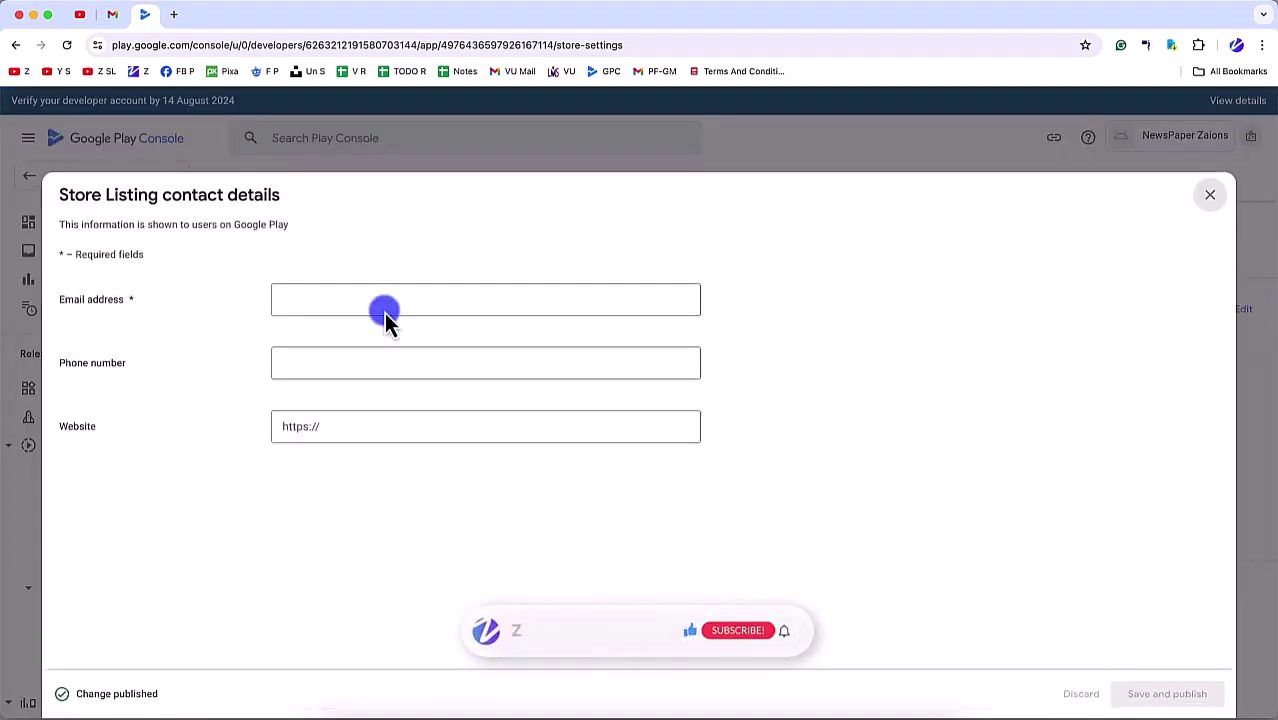
left_click(372, 300)
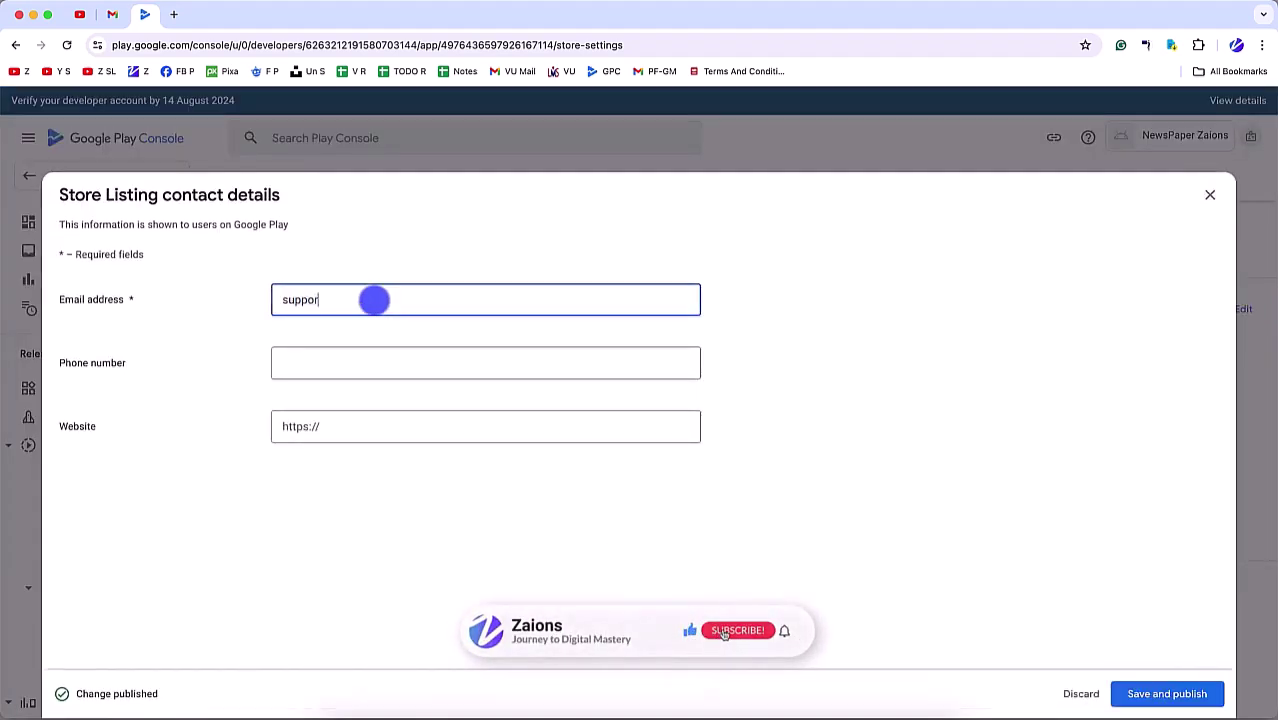
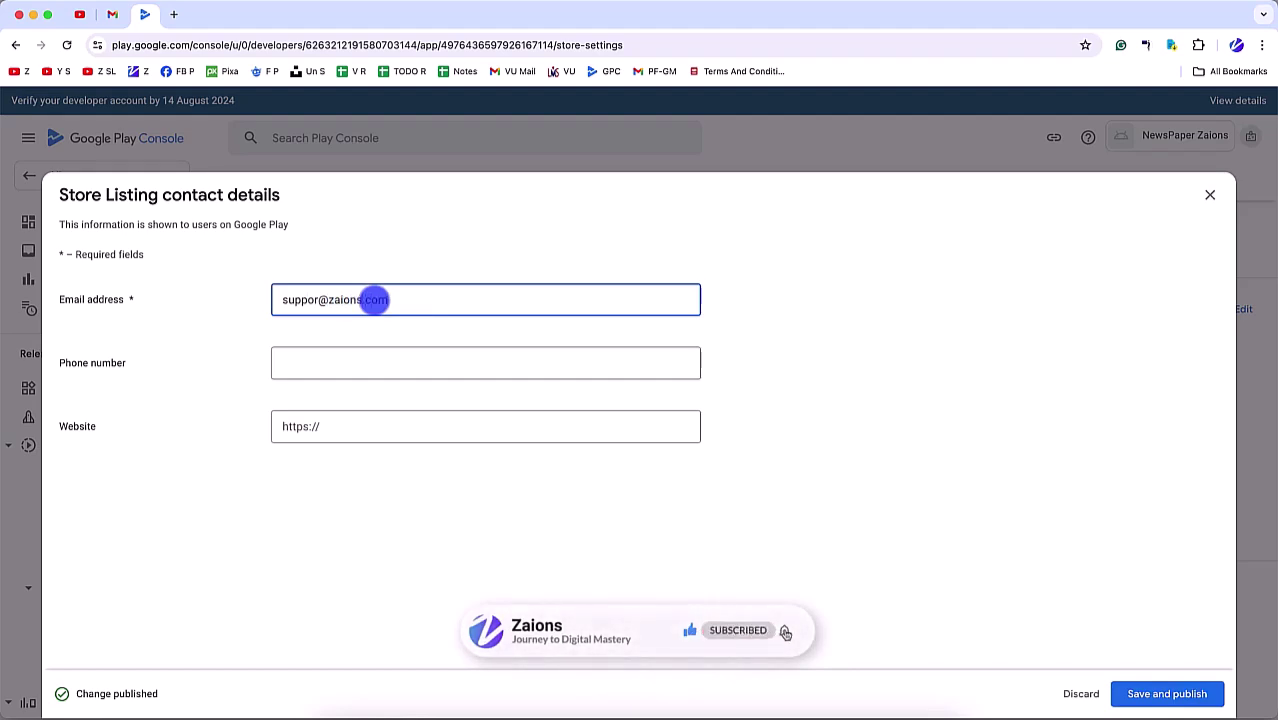
left_click(340, 358)
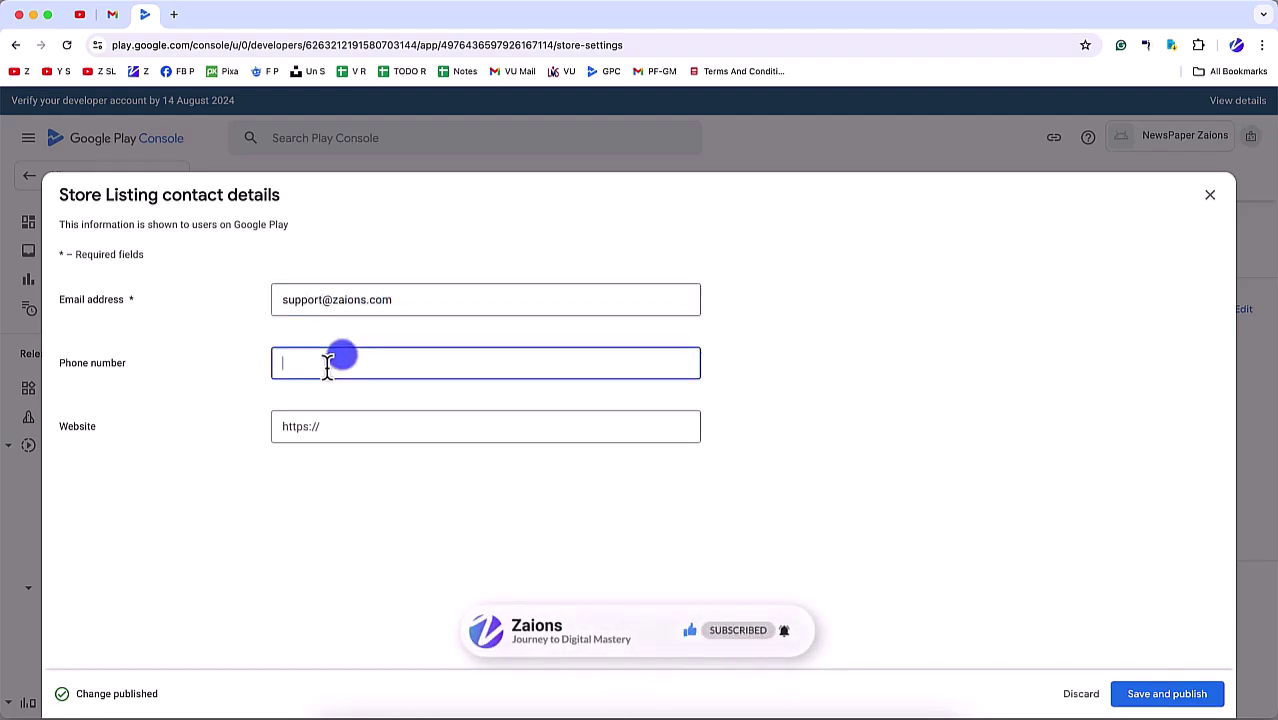
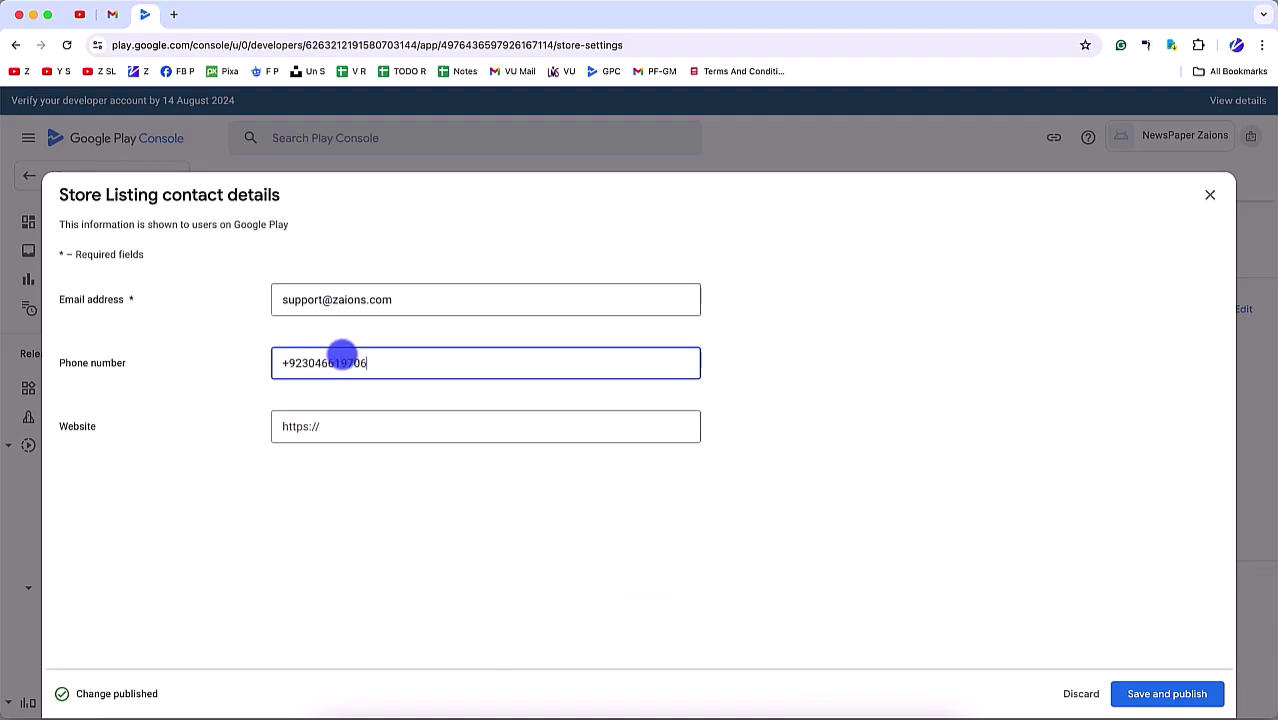
left_click(330, 432)
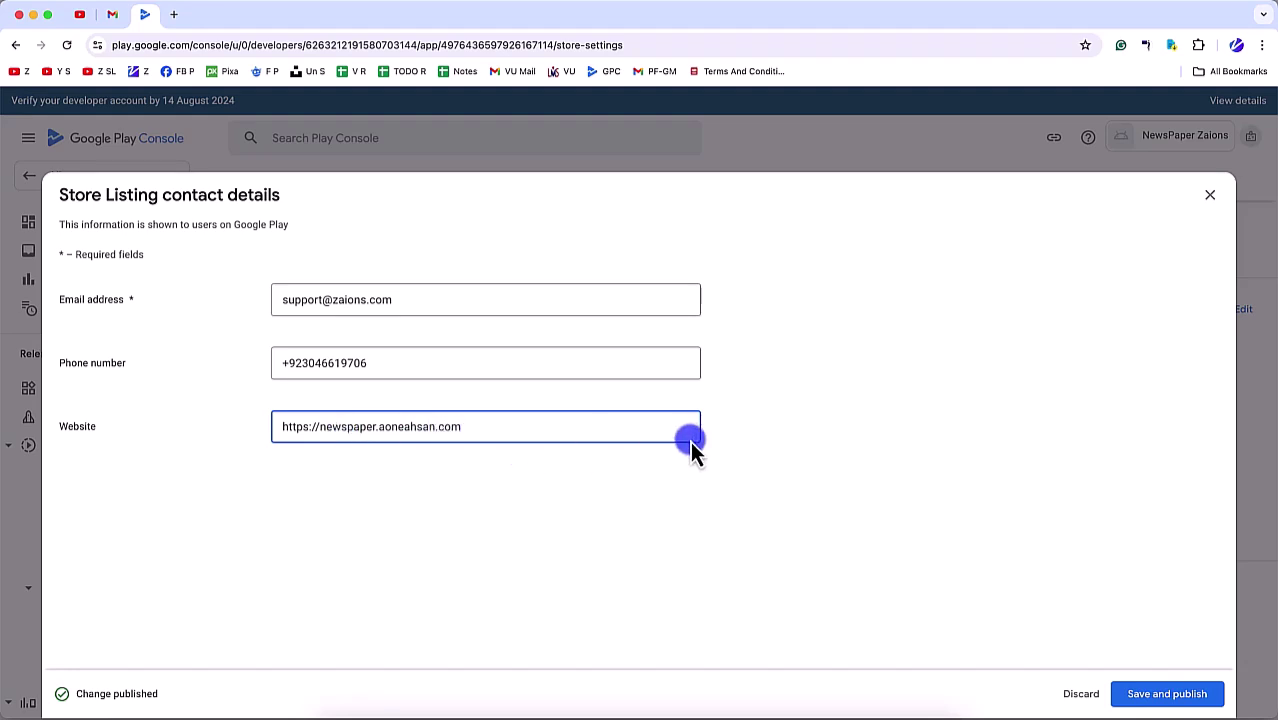
double_click(330, 427)
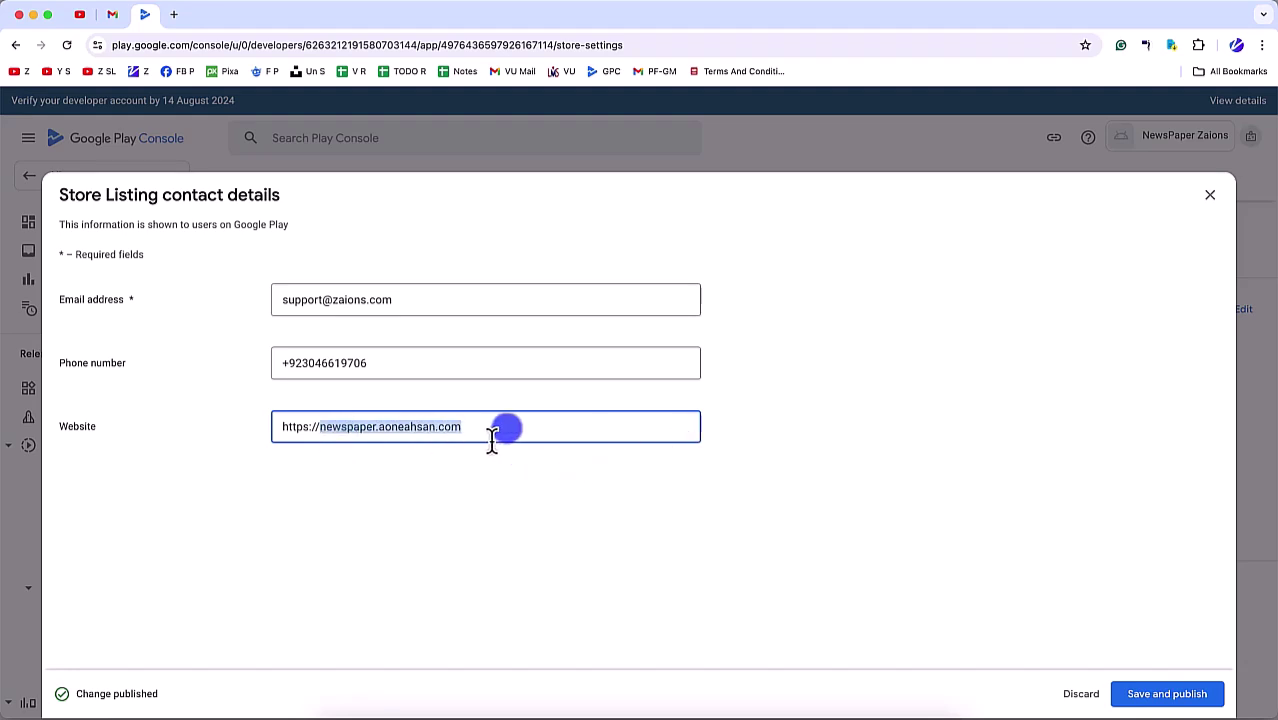
left_click_drag(491, 429, 336, 437)
left_click(336, 437)
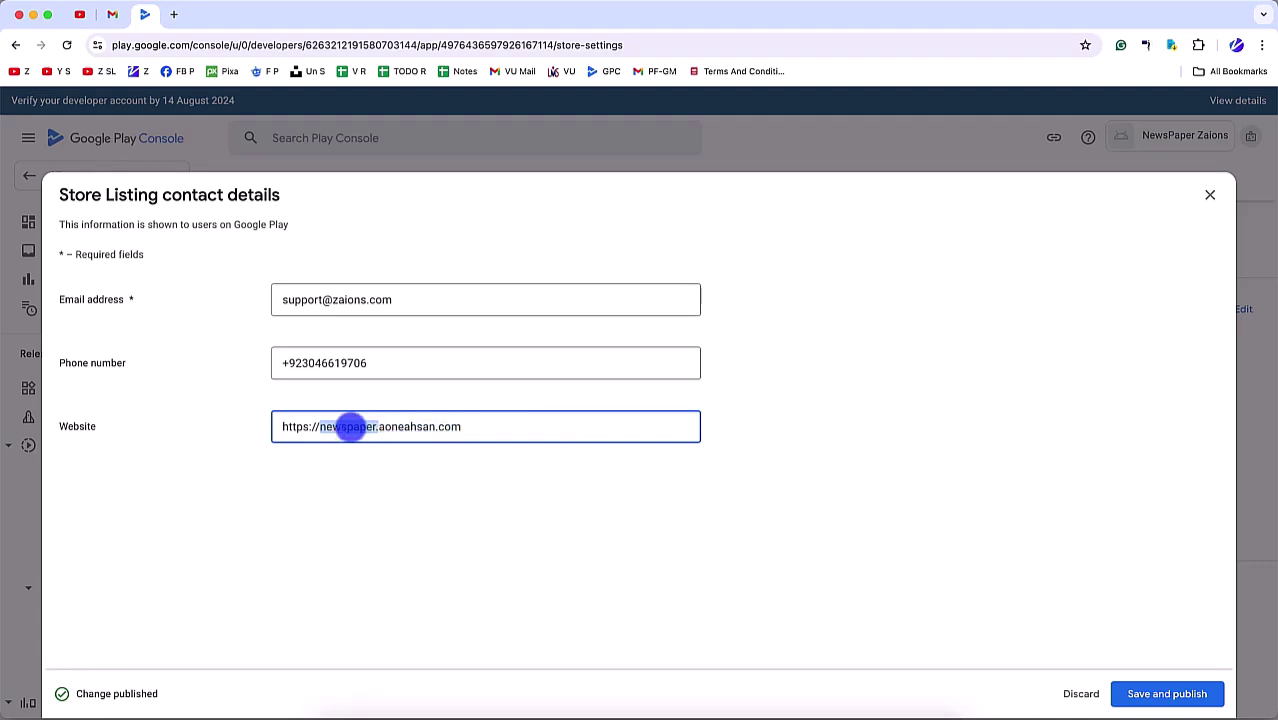
key("BackSpace")
Step: Save and publish the store contact details on Google Play, then return to the Dashboard
left_click(1195, 694)
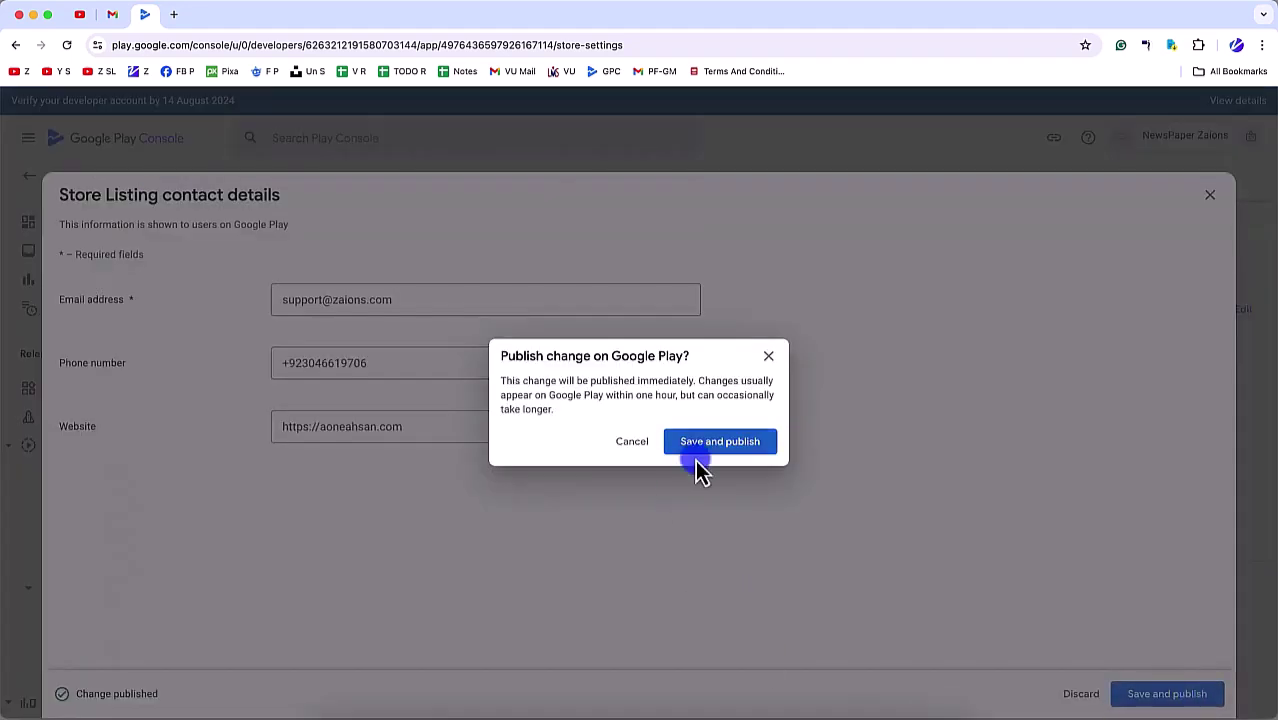
left_click(640, 445)
left_click(1130, 692)
left_click(640, 445)
left_click(318, 430)
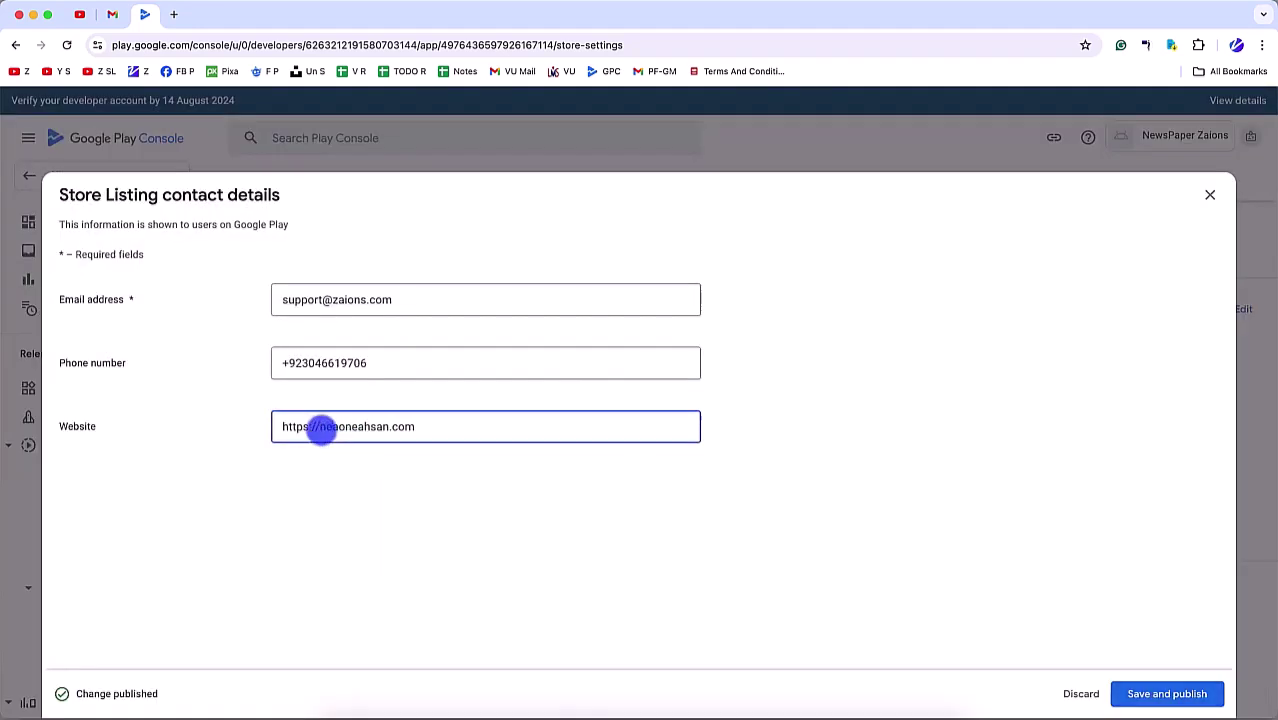
left_click(1190, 697)
left_click(757, 460)
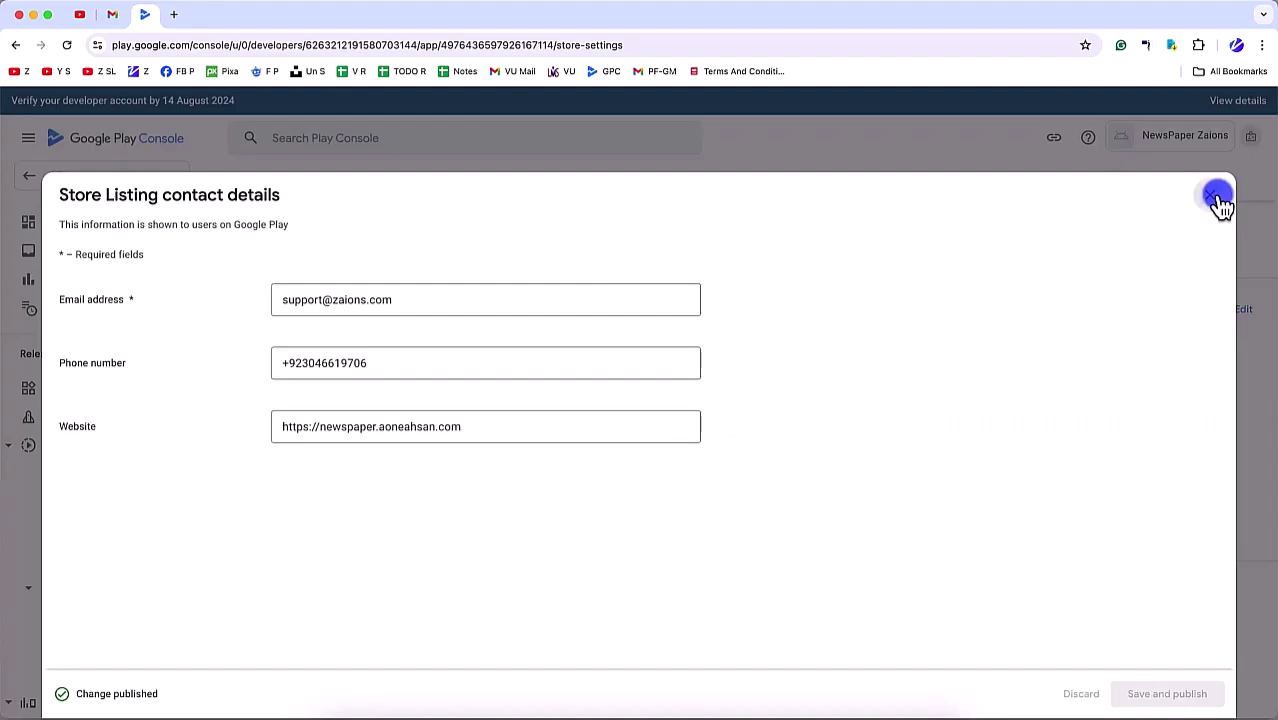
left_click(1226, 196)
scroll(600, 470, "down", 2)
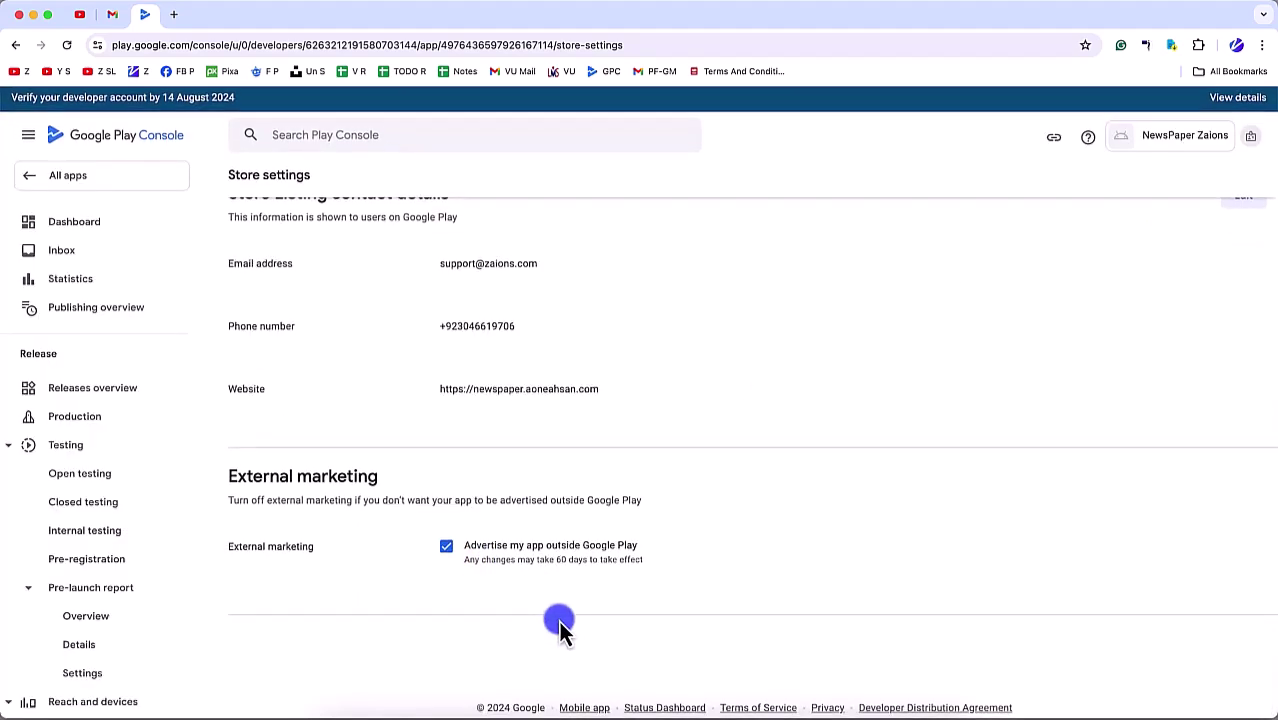
scroll(707, 502, "up", 5)
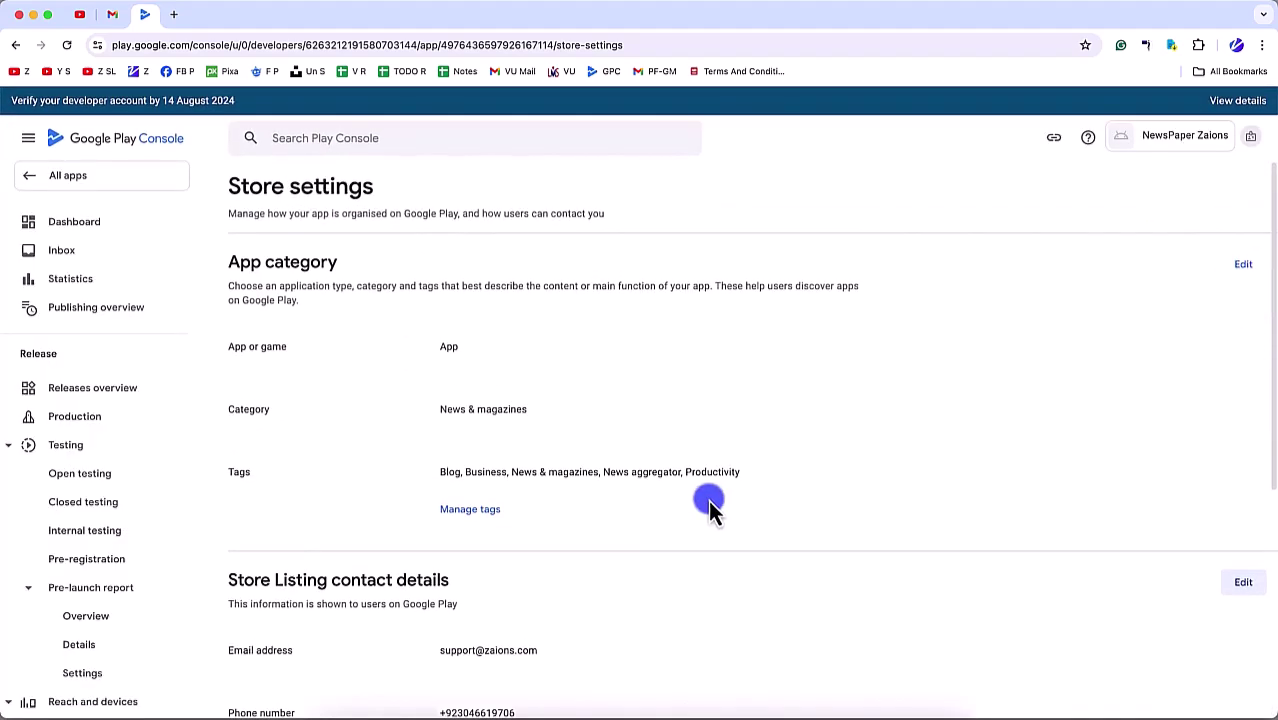
left_click(82, 224)
scroll(480, 478, "down", 5)
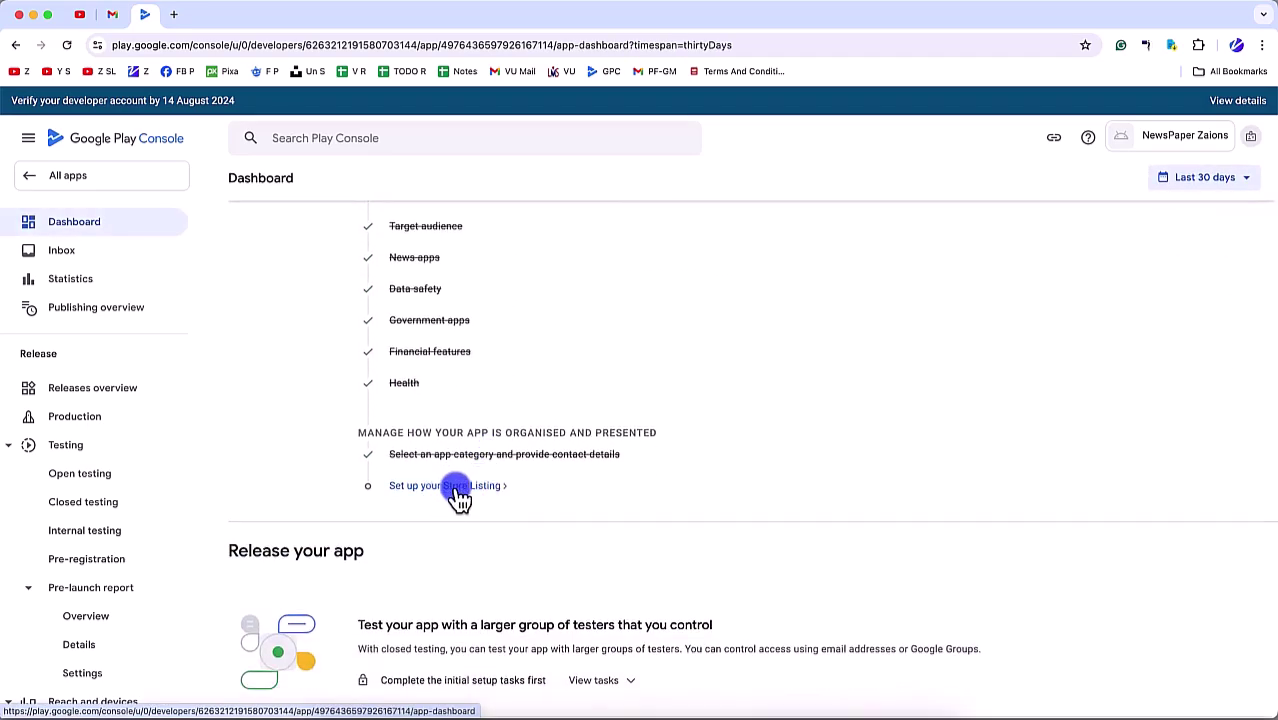
Step: Open the Main store listing setup and load ChatGPT in a new browser tab
scroll(452, 492, "down", 2)
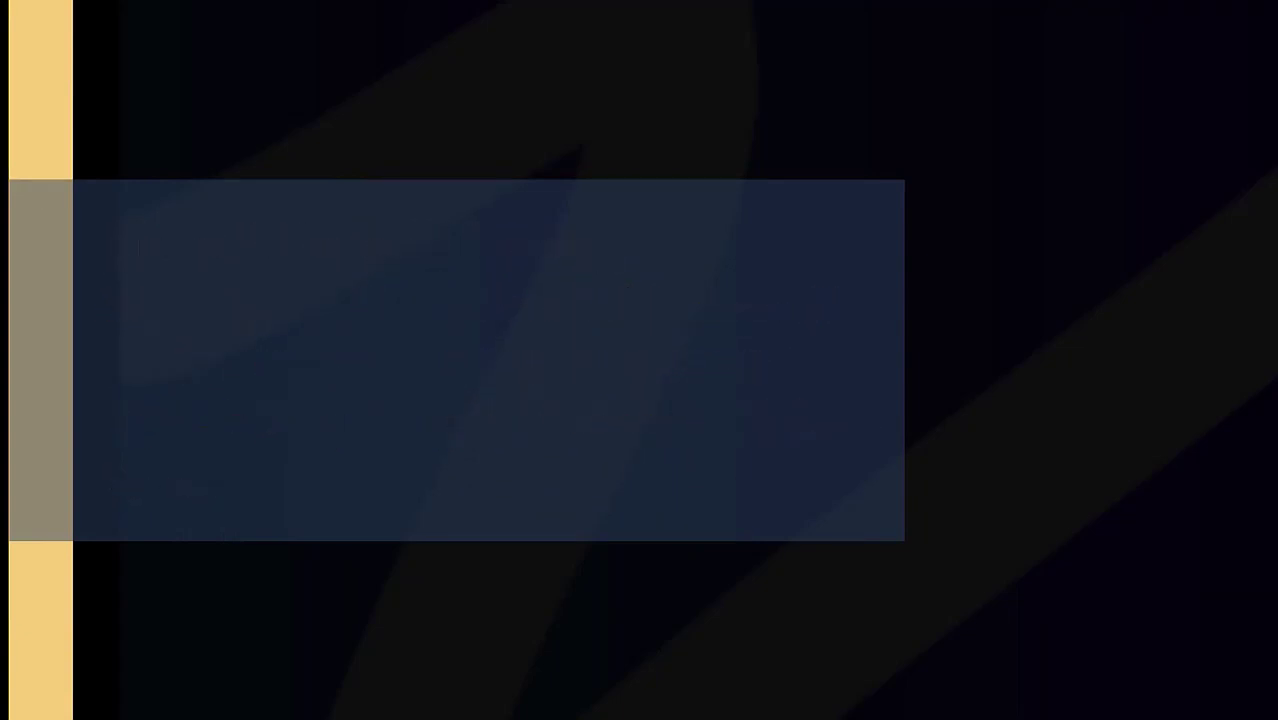
left_click(462, 370)
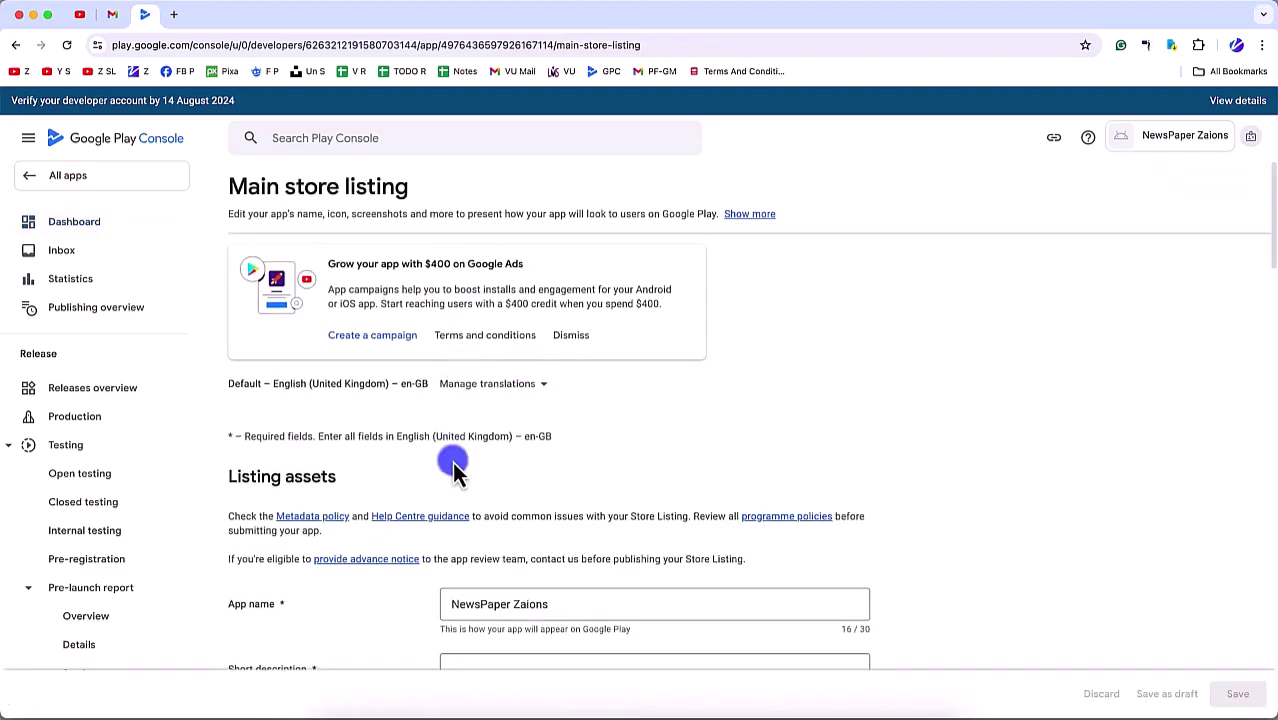
scroll(451, 465, "down", 5)
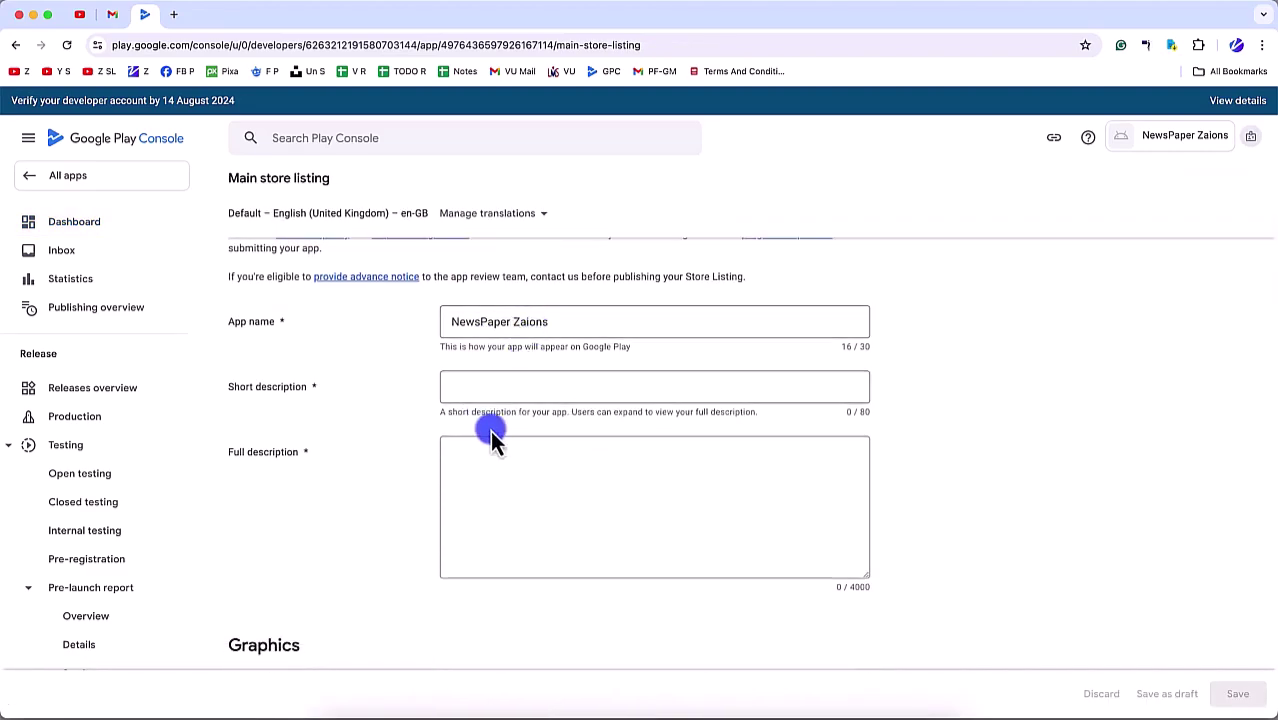
scroll(491, 430, "down", 1)
left_click(494, 362)
left_click(477, 297)
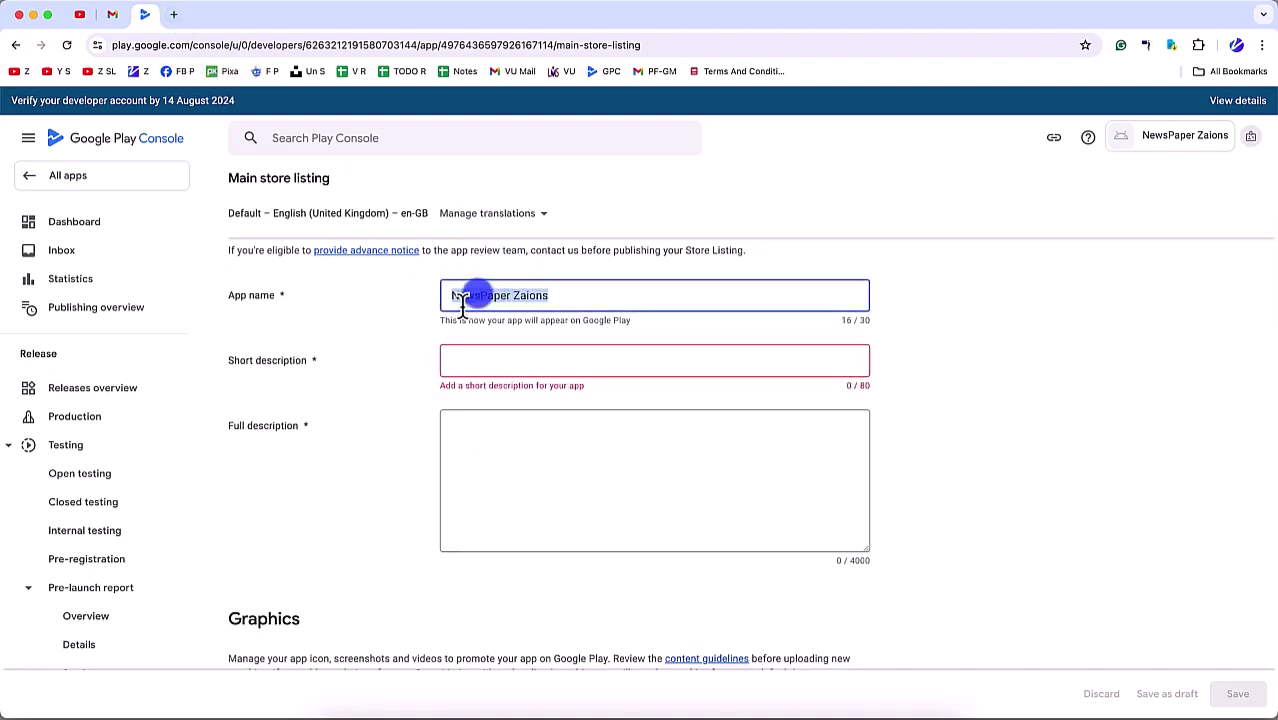
left_click(173, 22)
type("cha")
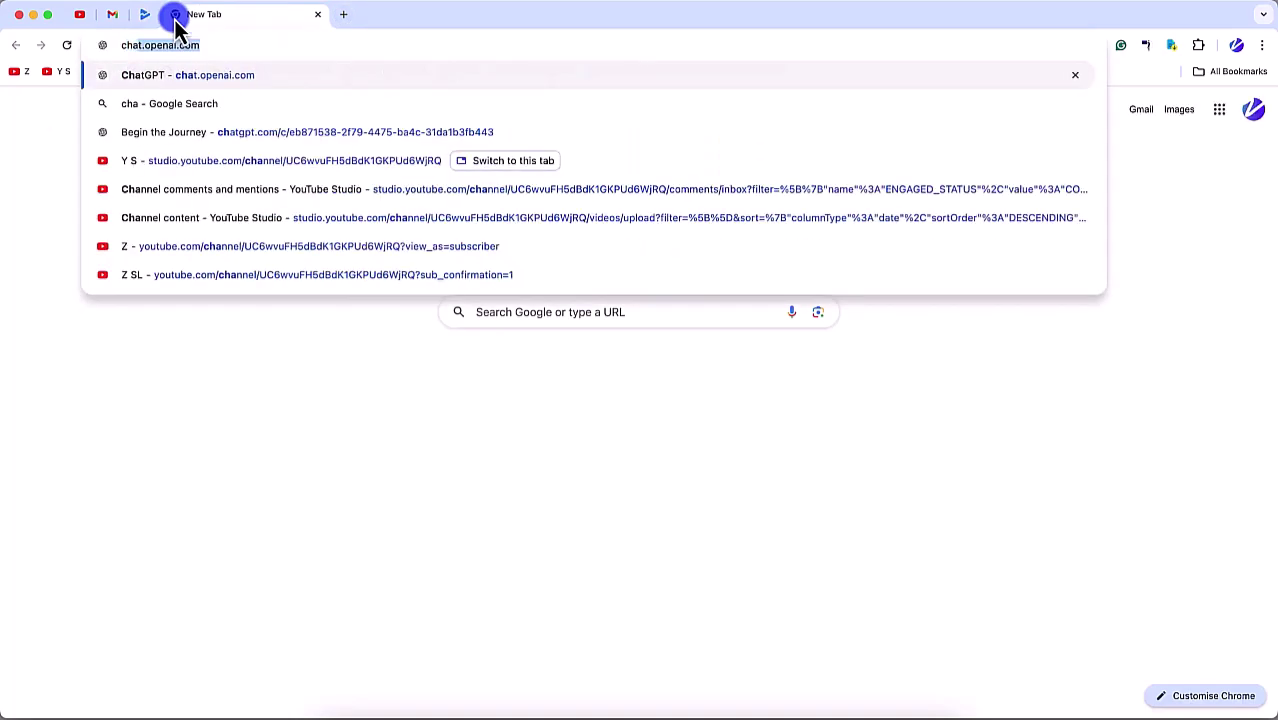
key("Return")
left_click(145, 20)
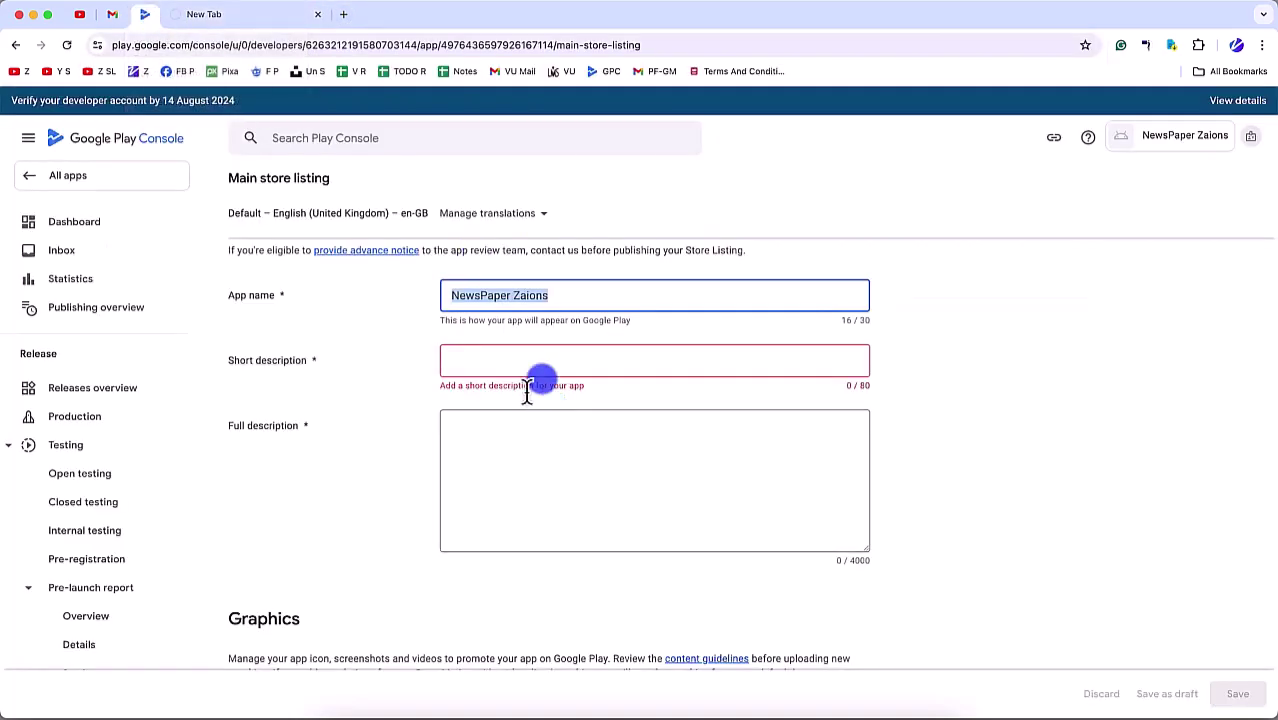
Step: Write the short description, copy it into Full description, and rework it into two paragraphs
left_click(503, 360)
type("Ge")
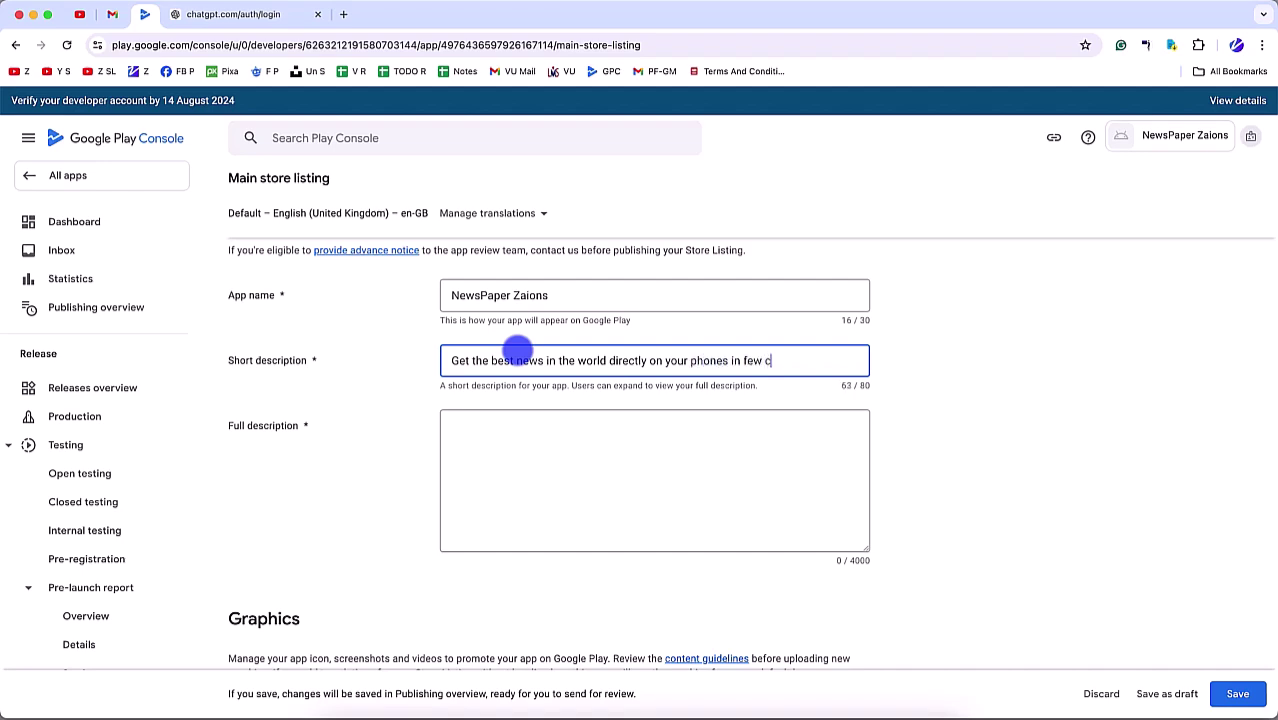
type(".")
key("ctrl+a")
key("ctrl+c")
left_click(452, 466)
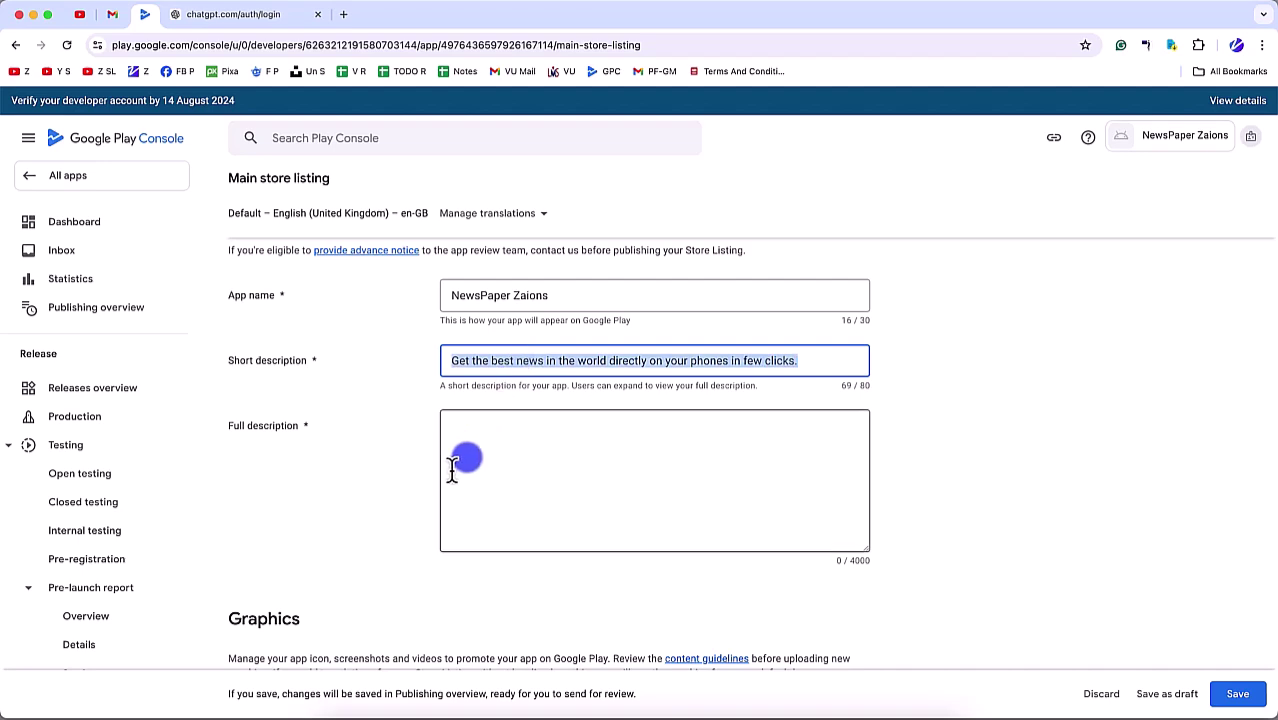
key("ctrl+v")
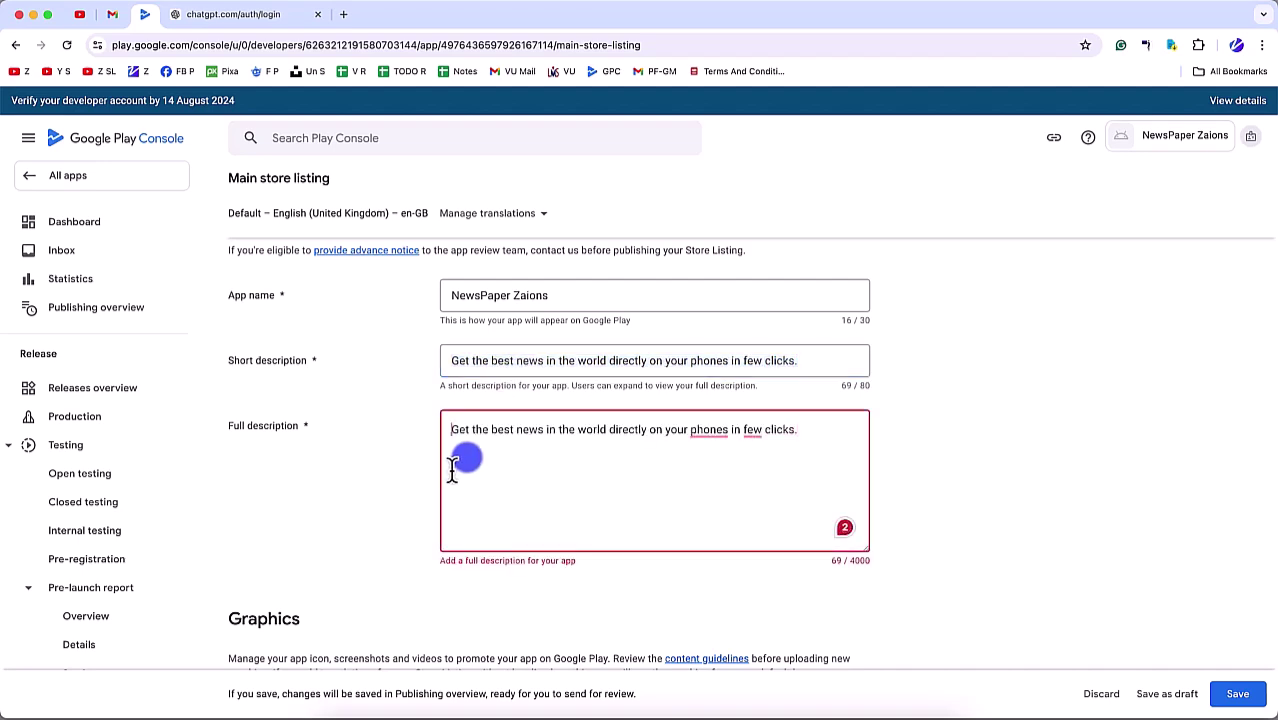
type("Want to rea")
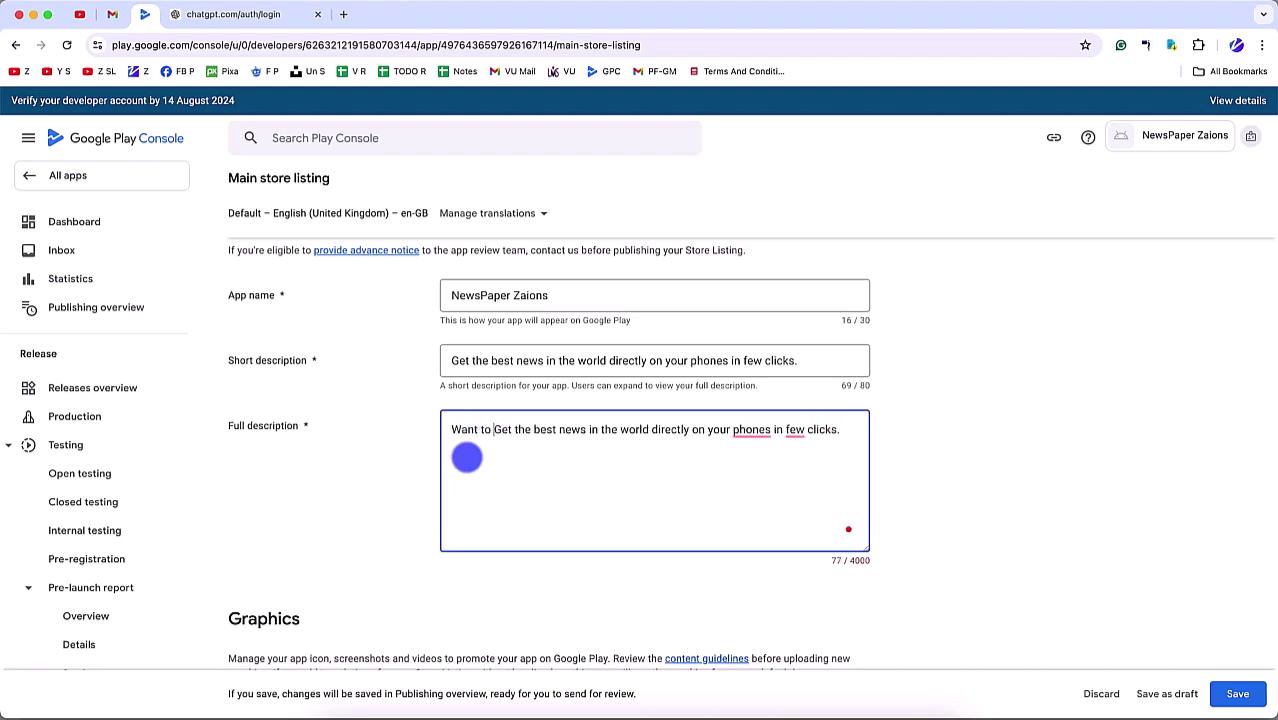
type("d the")
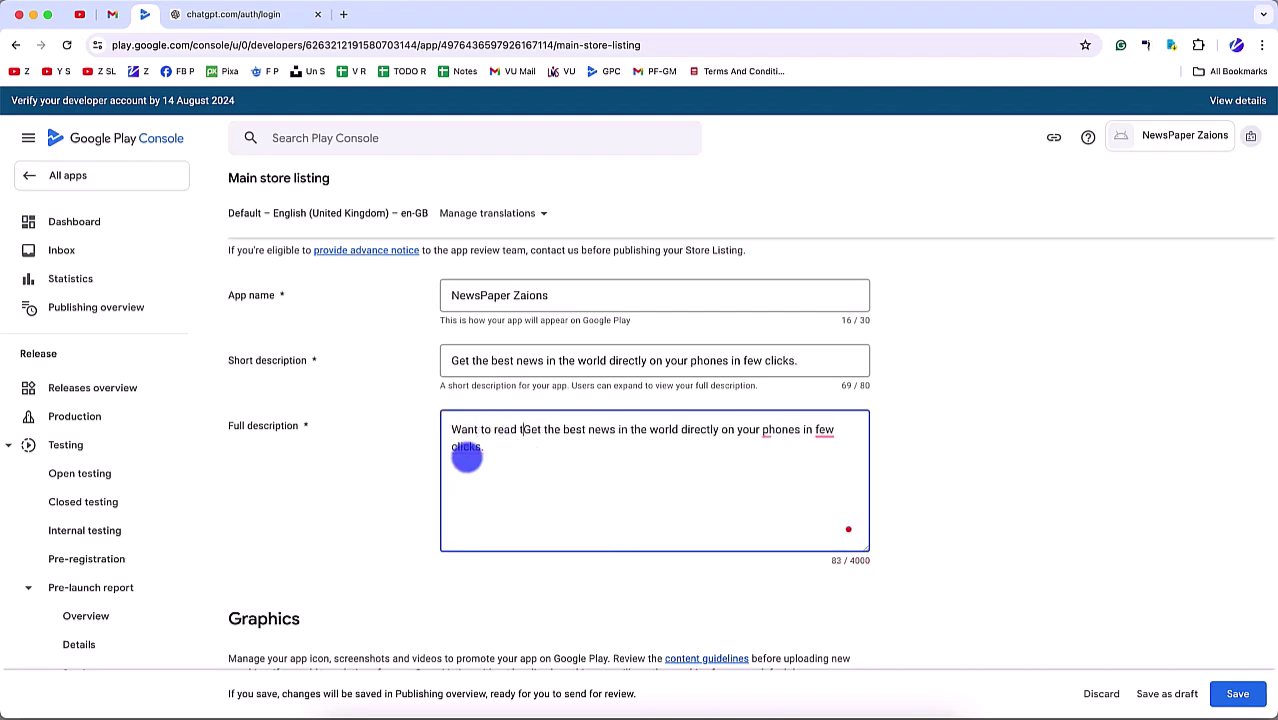
key("BackSpace")
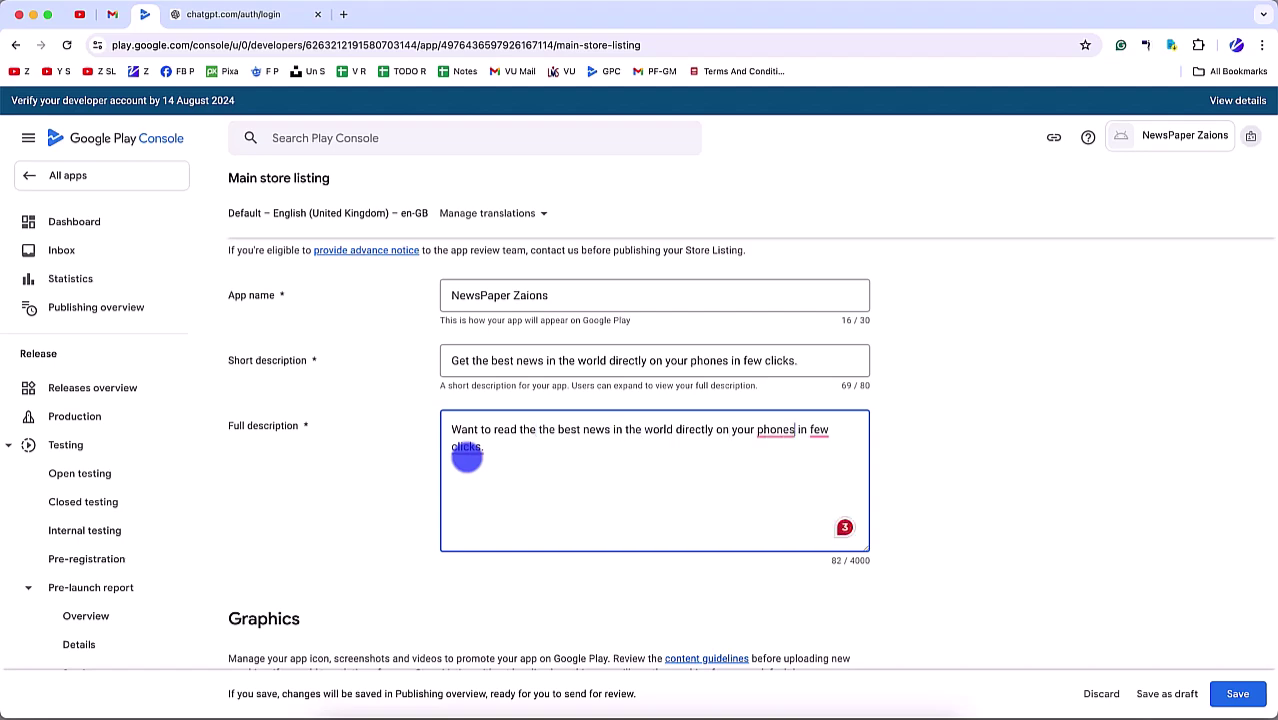
key("Return")
key("Return")
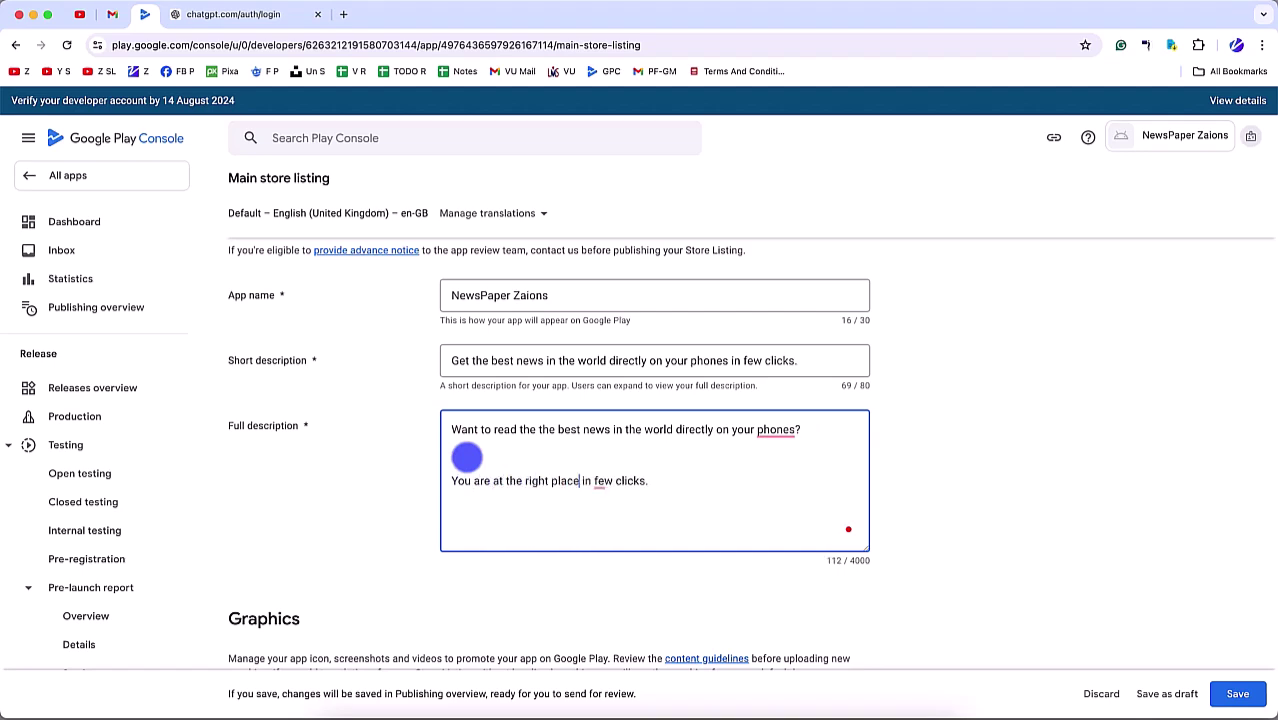
type("You are at the right place, use our app to read the best news")
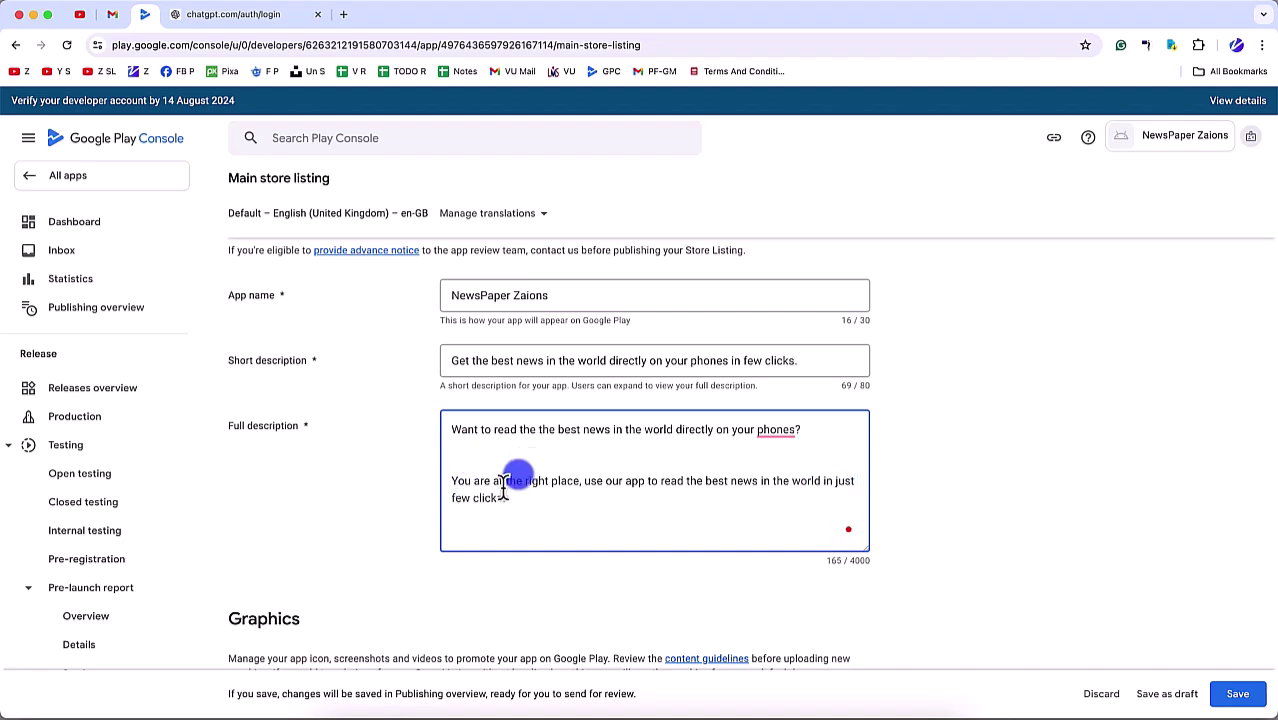
Step: Upload newspaper-app-icon.png from news-paper-app-frontend-v1/src/assets/images as the app icon
scroll(1000, 512, "down", 3)
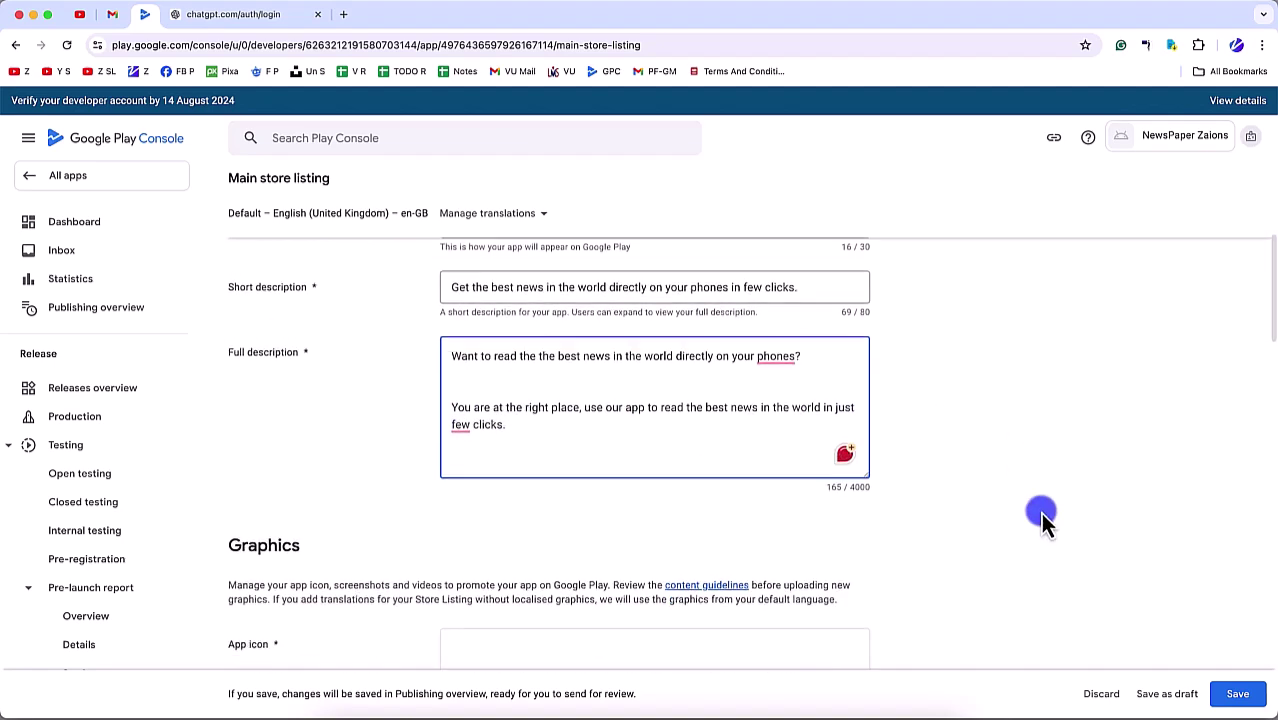
scroll(700, 440, "down", 4)
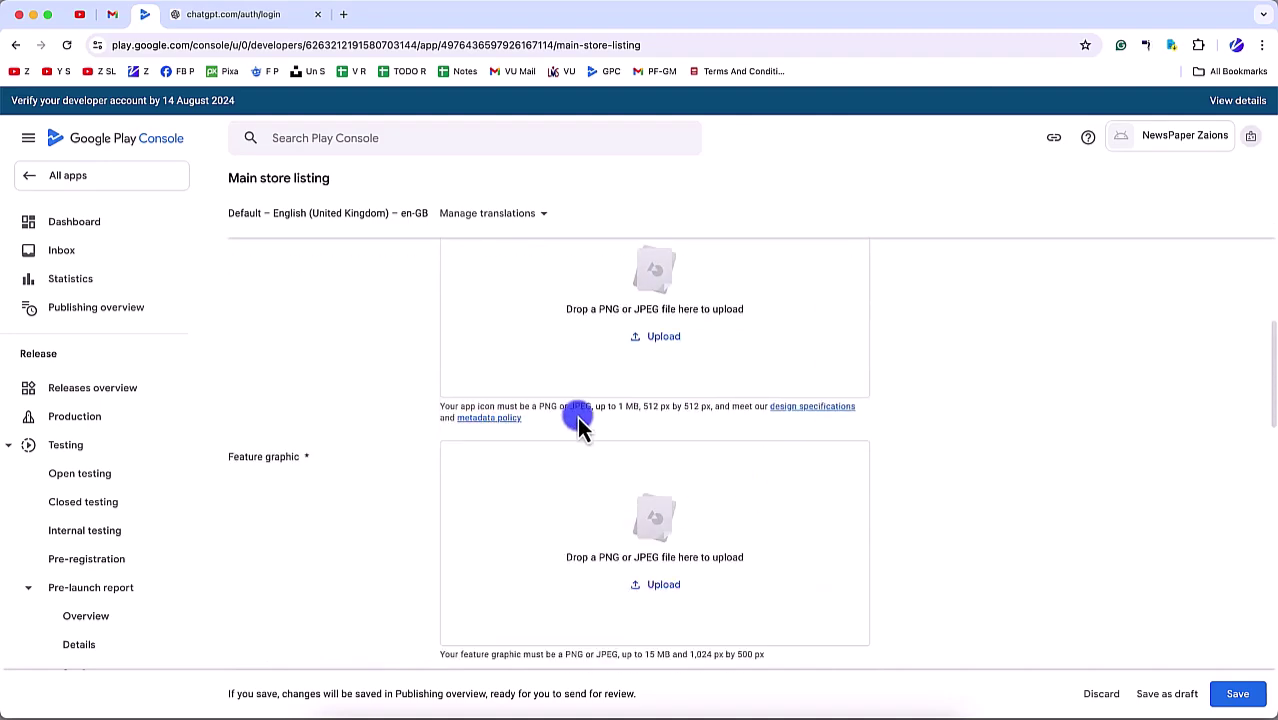
left_click(659, 340)
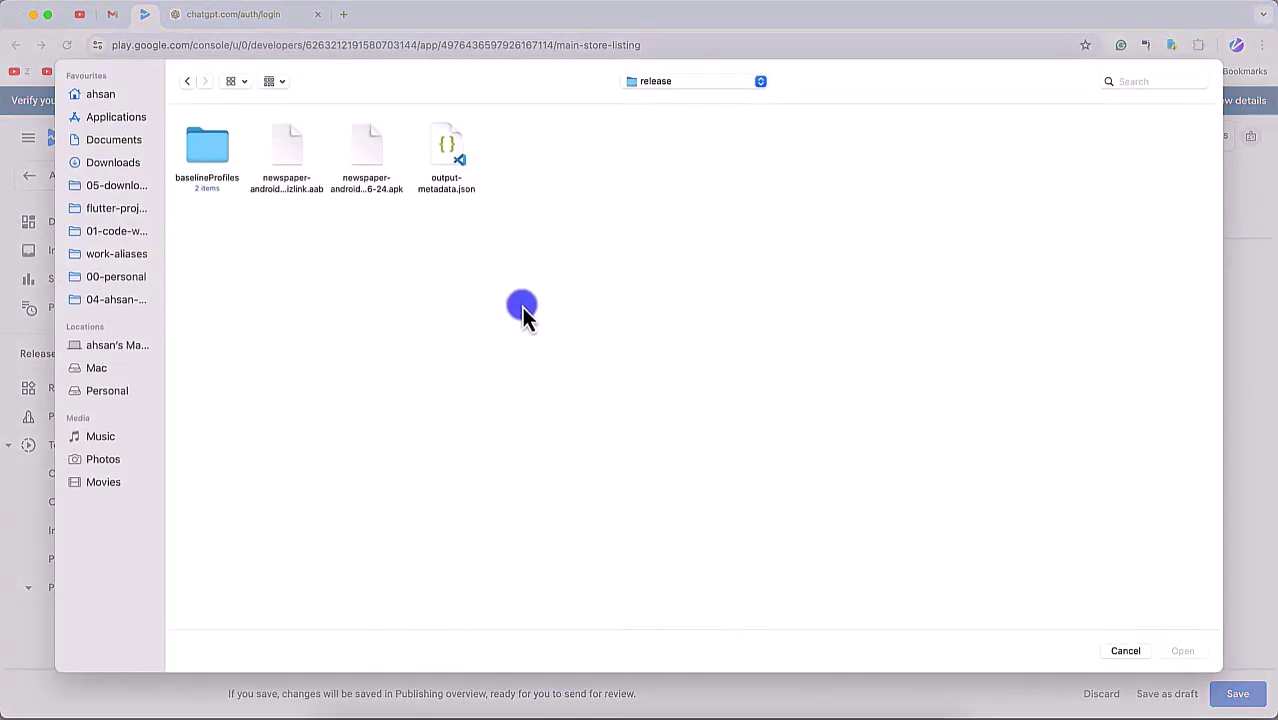
key("super+Up")
key("super+Up")
key("super+Up")
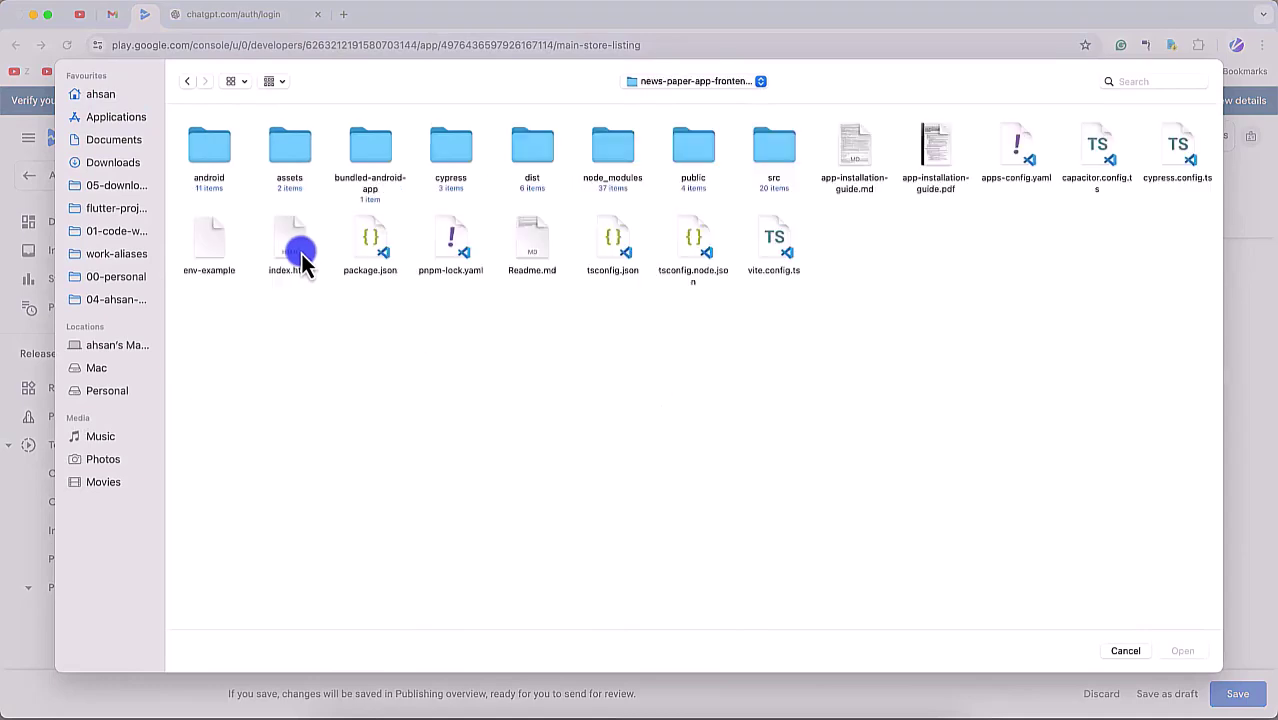
double_click(228, 157)
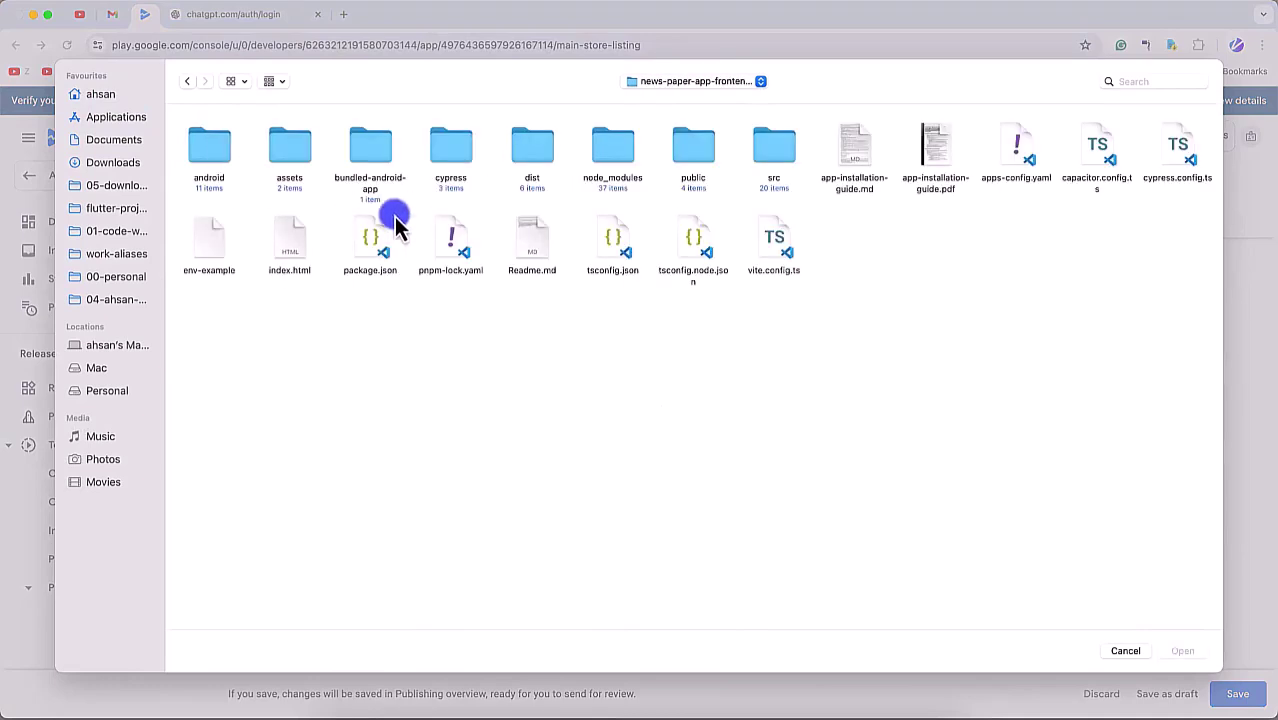
double_click(784, 148)
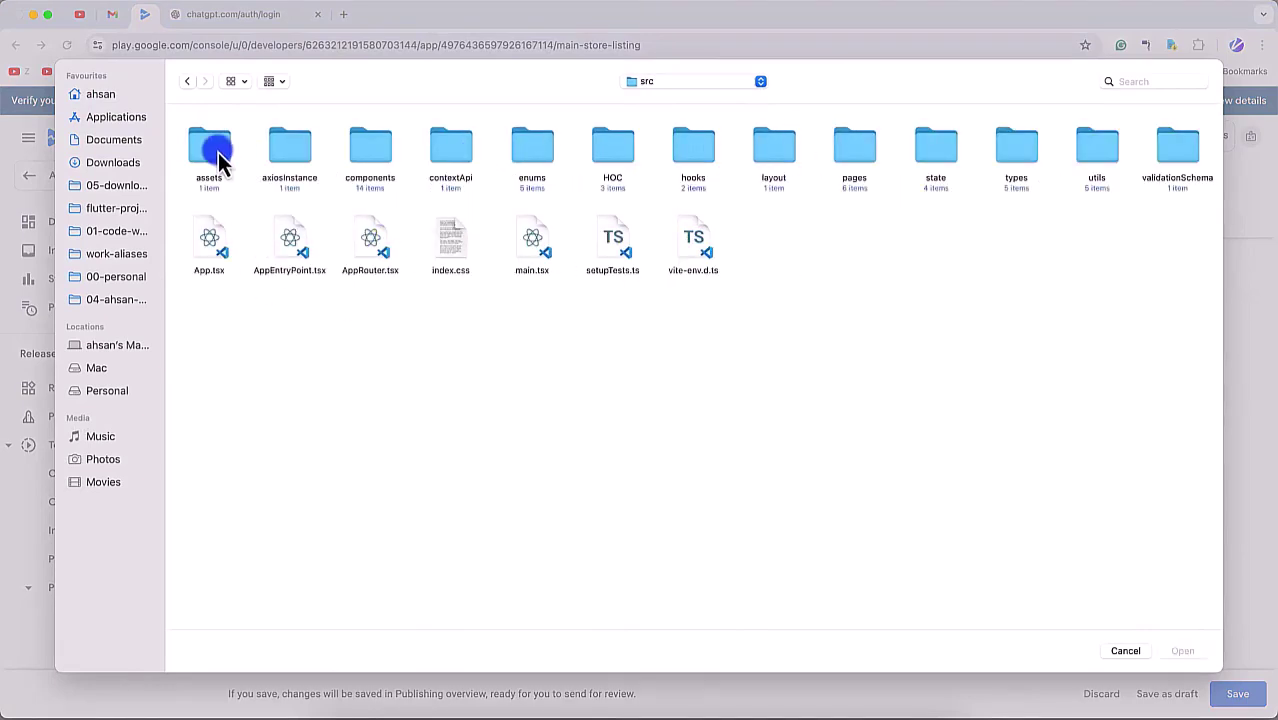
double_click(215, 158)
double_click(206, 147)
double_click(357, 142)
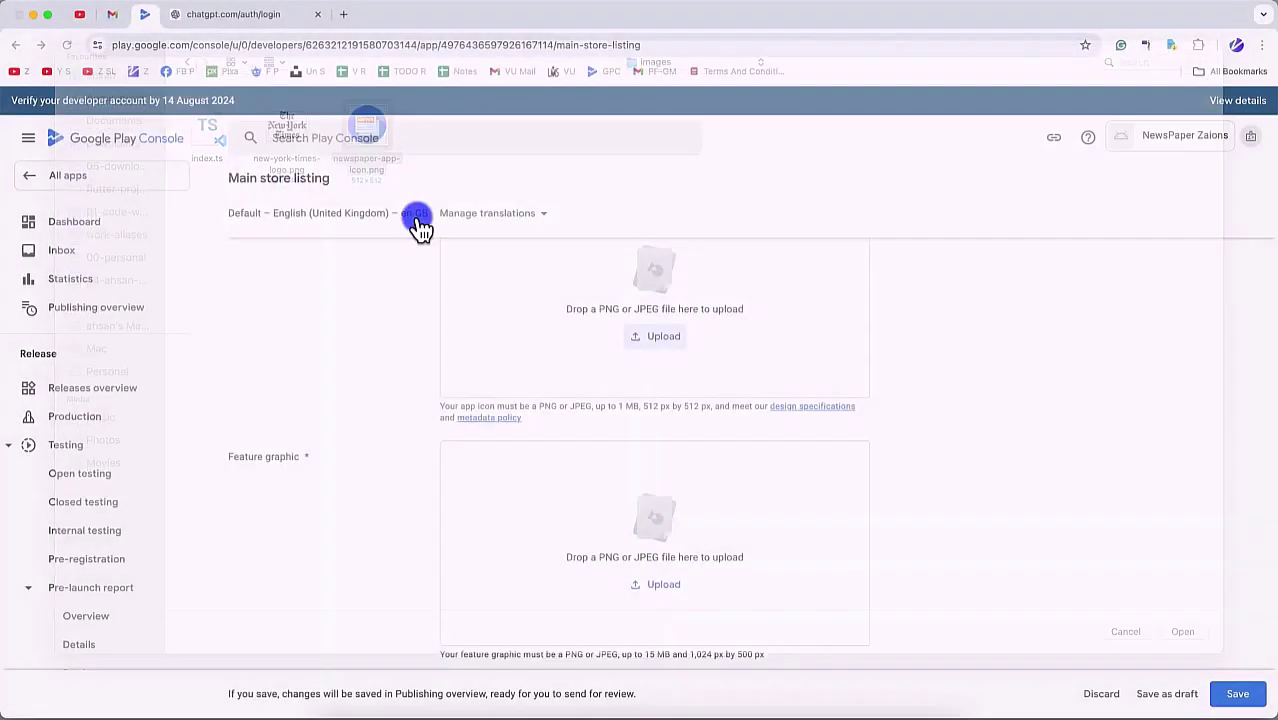
scroll(638, 488, "down", 3)
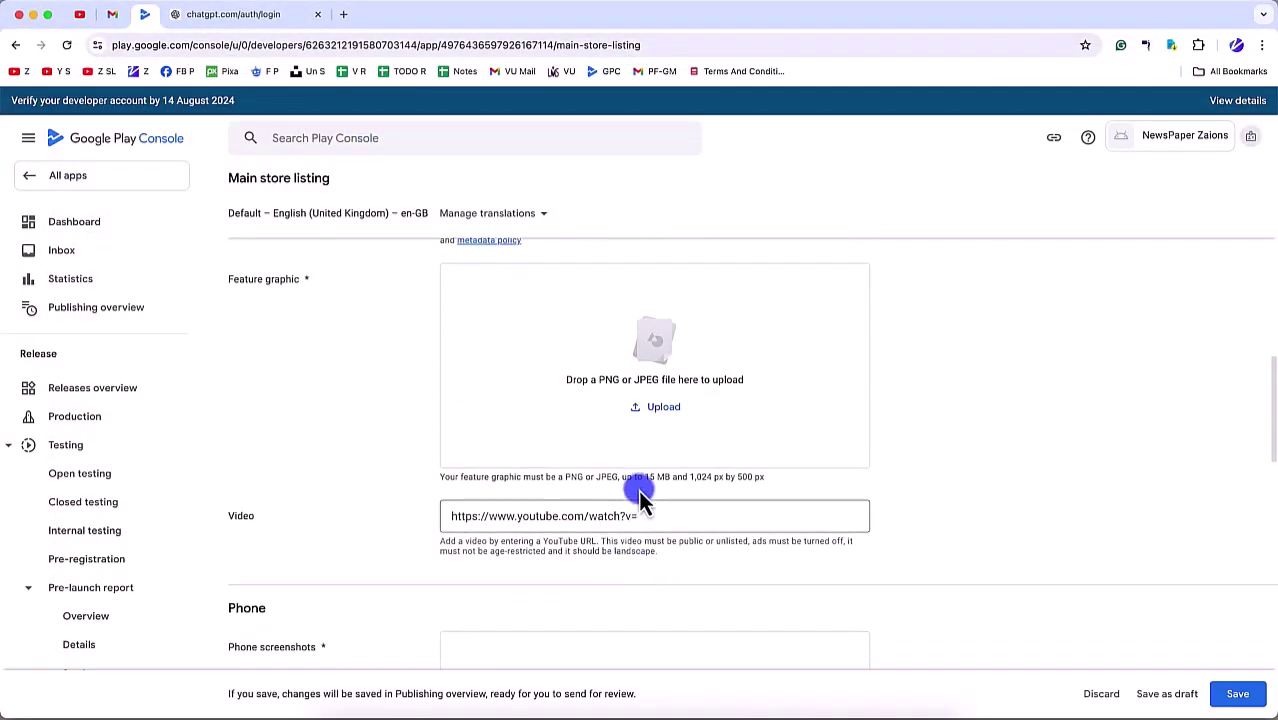
left_click_drag(730, 488, 656, 478)
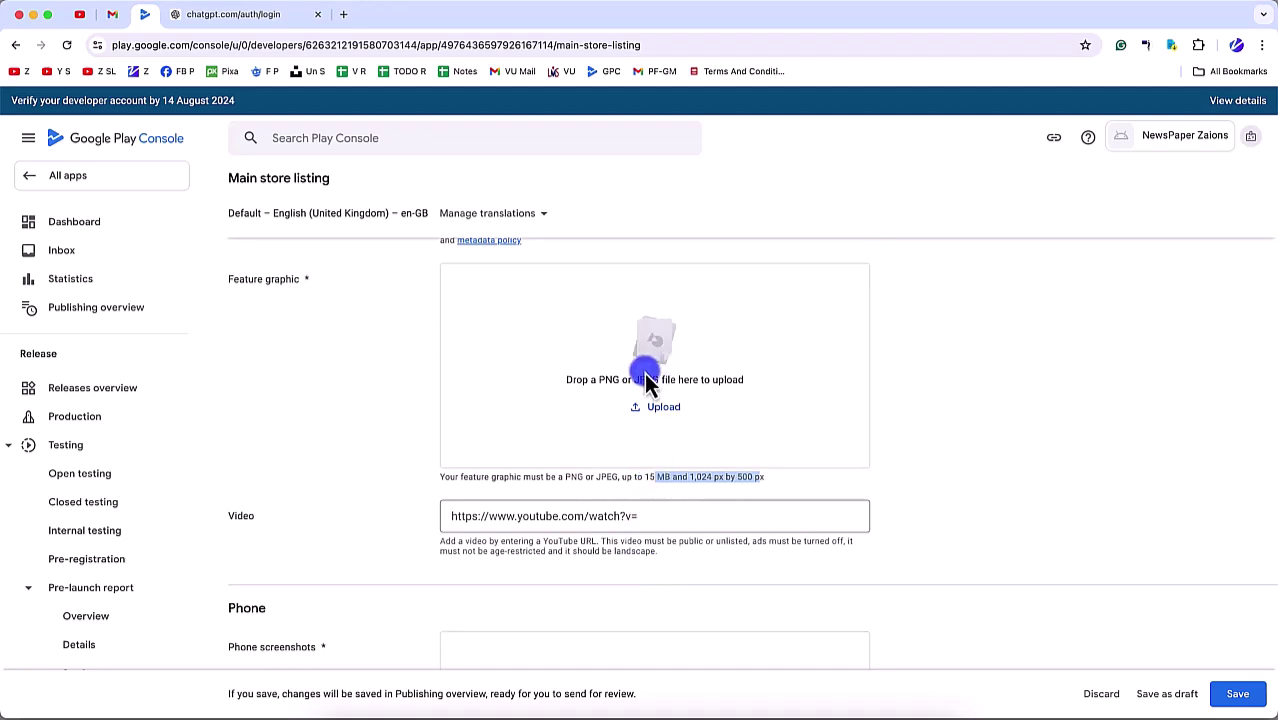
Step: Create a playstore-assets folder in the news-paper-app-frontend-v1 project
left_click(335, 712)
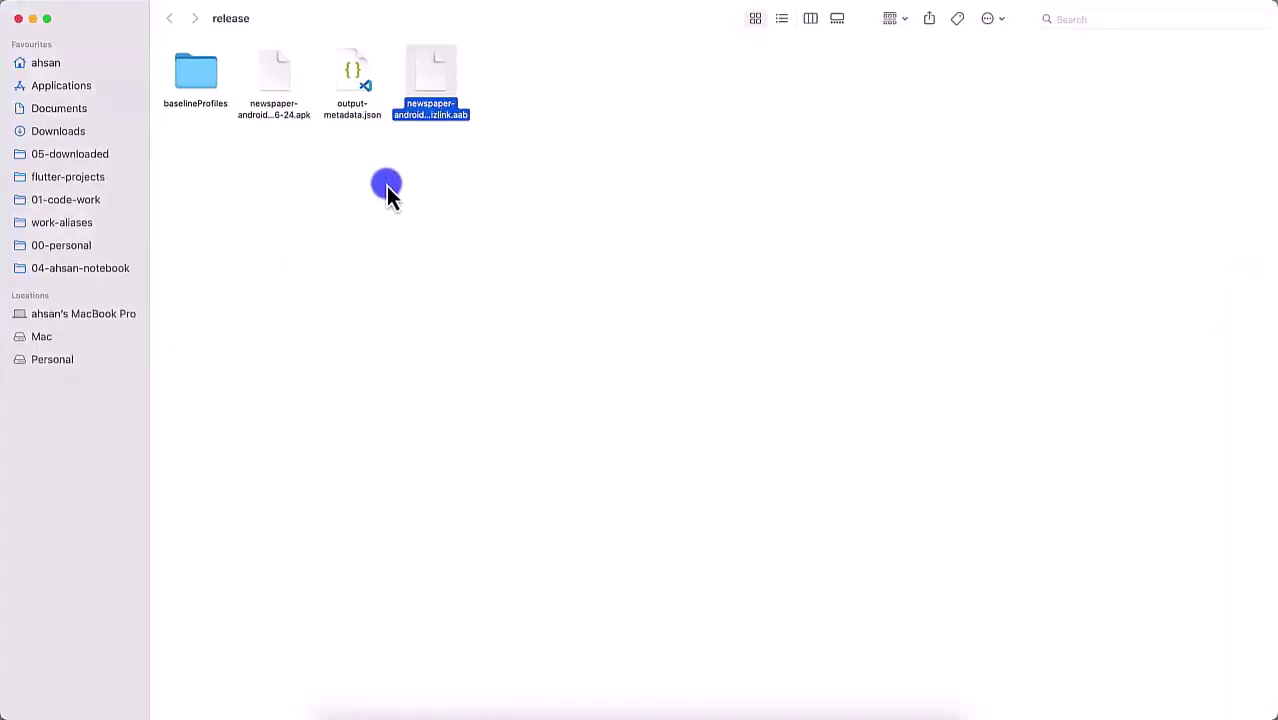
key("super+Up")
key("super+Up")
key("super+Up")
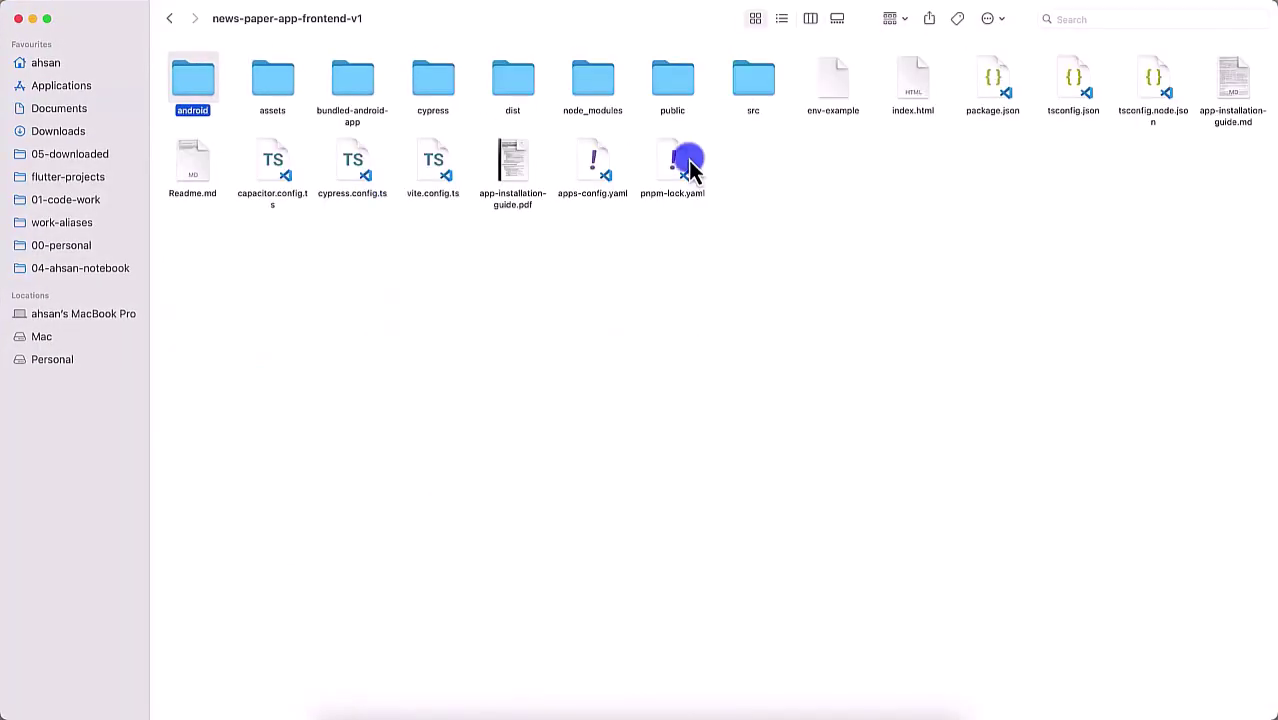
left_click(680, 280)
key("shift+super+n")
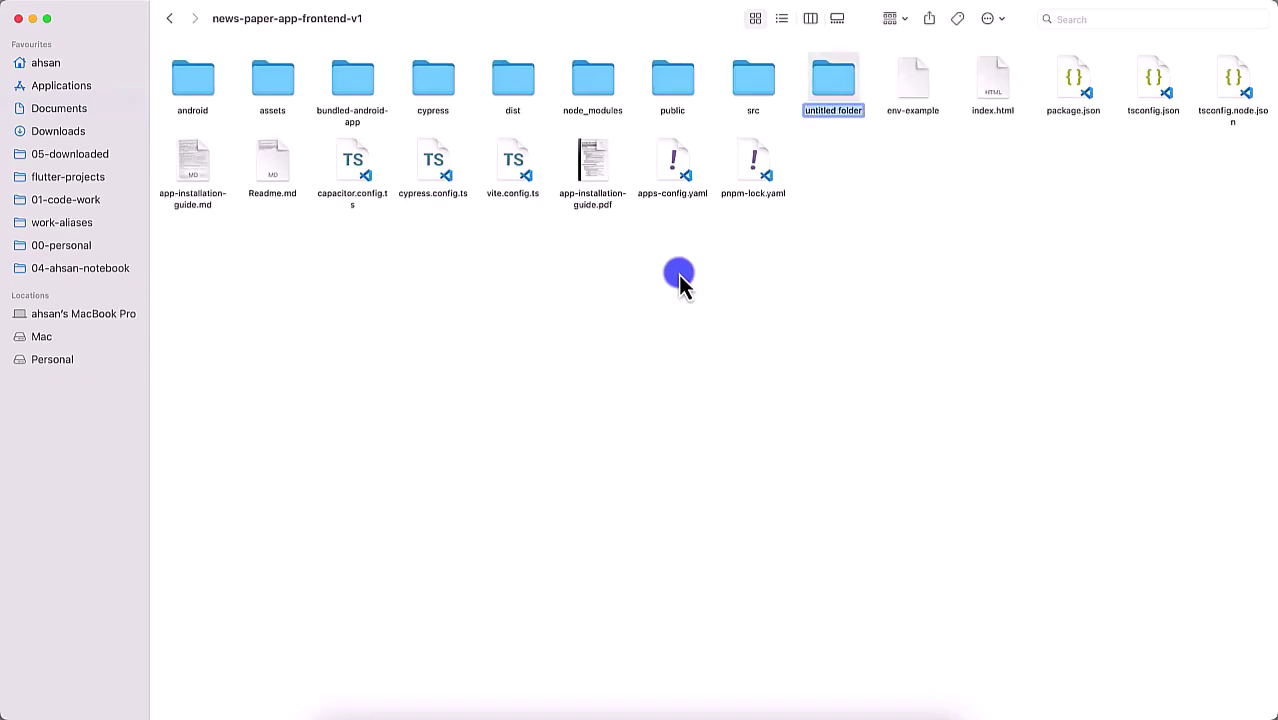
type("playstore-assets")
key("Return")
key("super+Down")
key("super+Up")
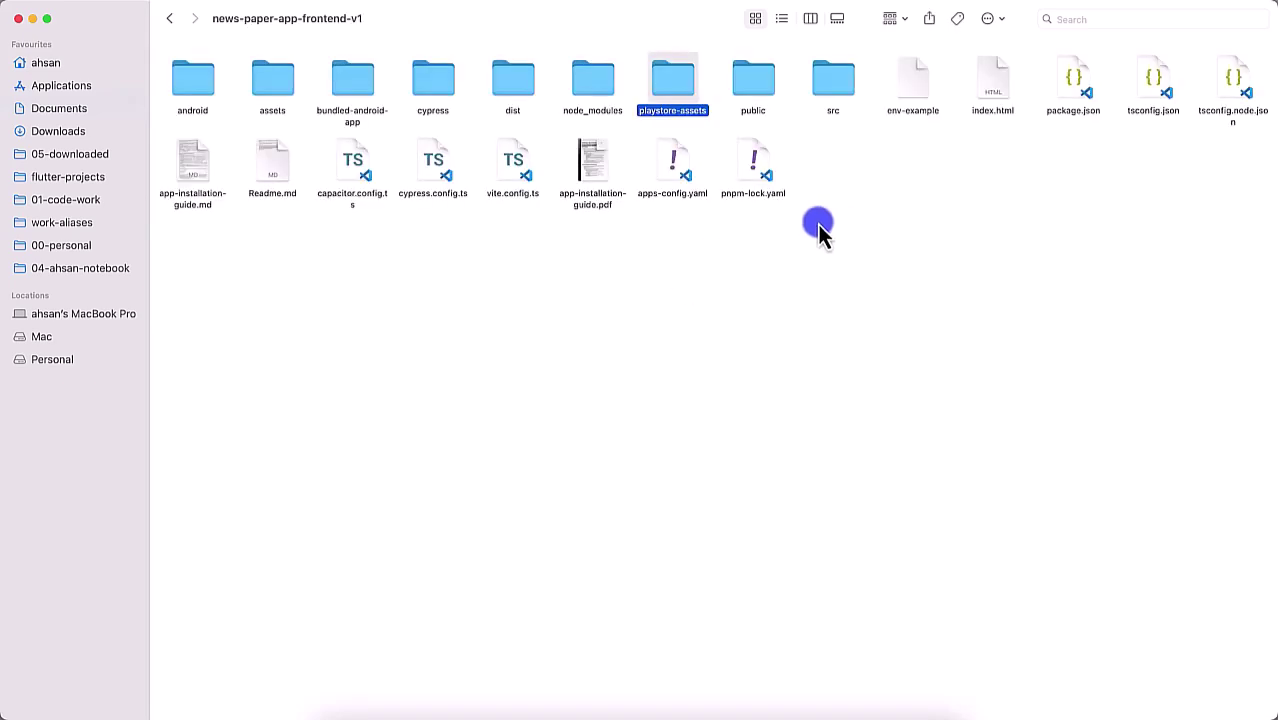
Step: Copy the app icon into playstore-assets as icon.png and duplicate it as icon-1024-500.png
double_click(838, 82)
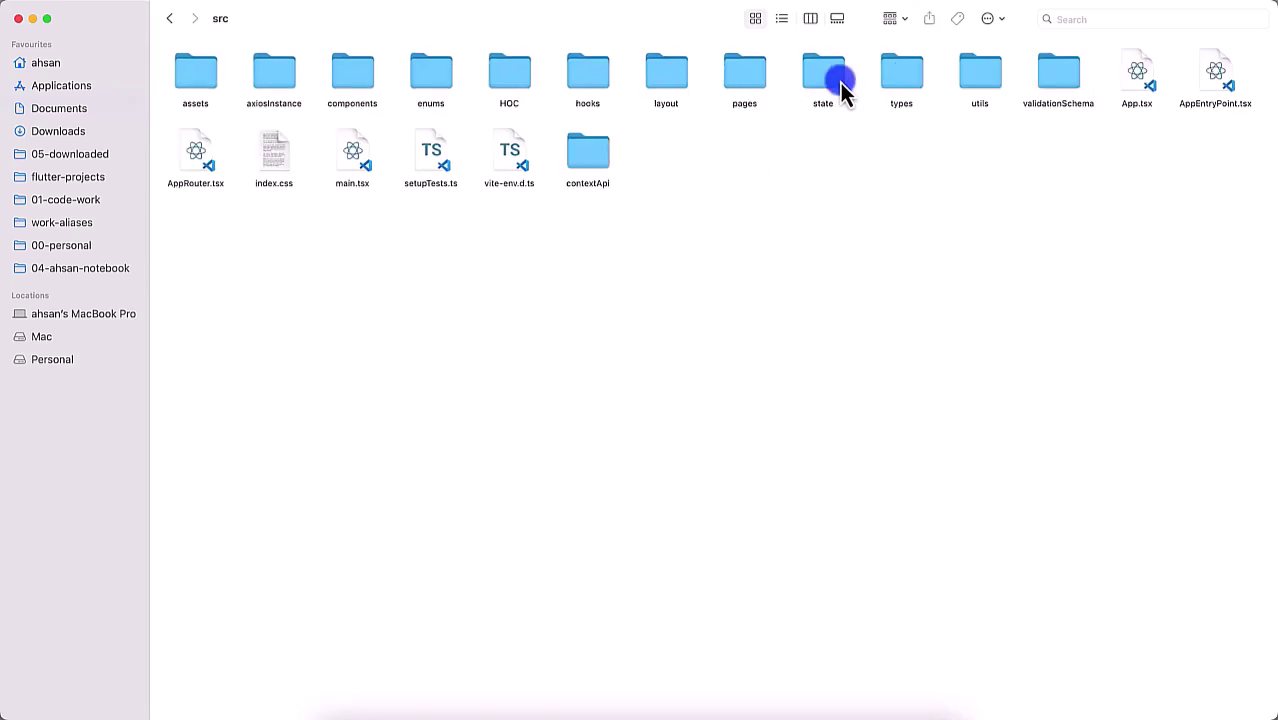
double_click(178, 95)
double_click(191, 82)
key("Right")
key("Right")
key("Right")
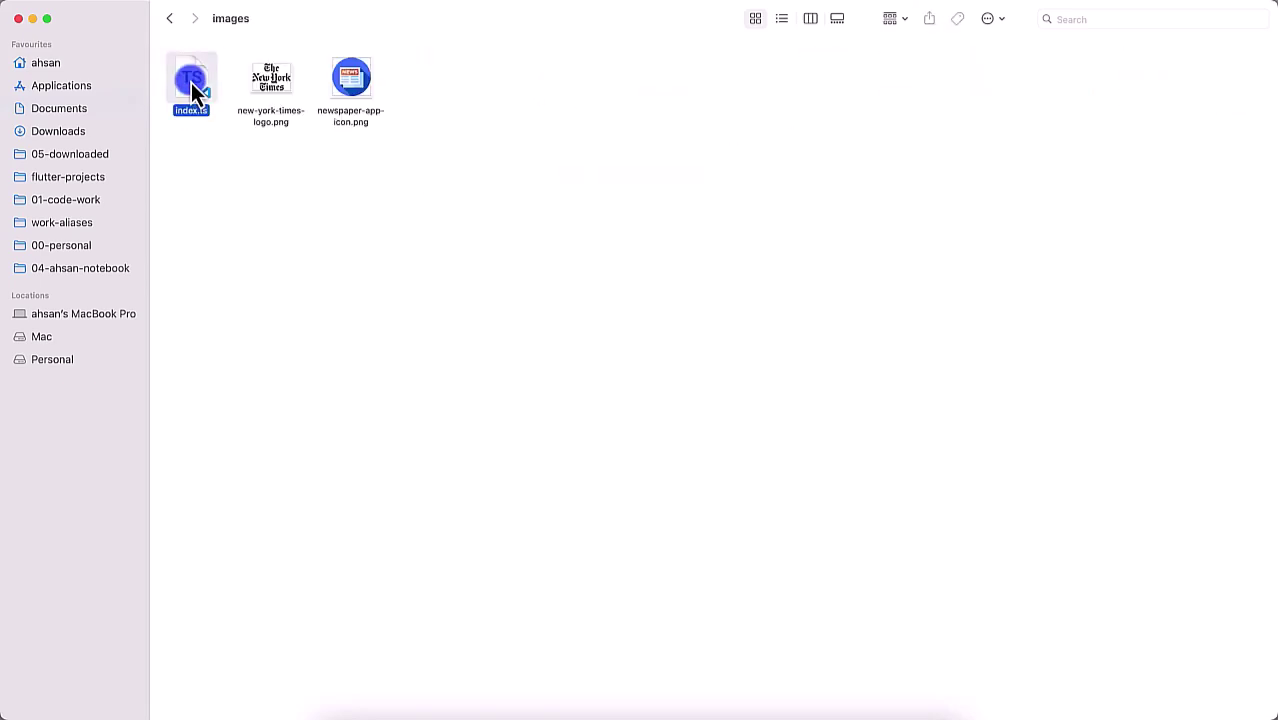
key("super+Up")
key("super+Up")
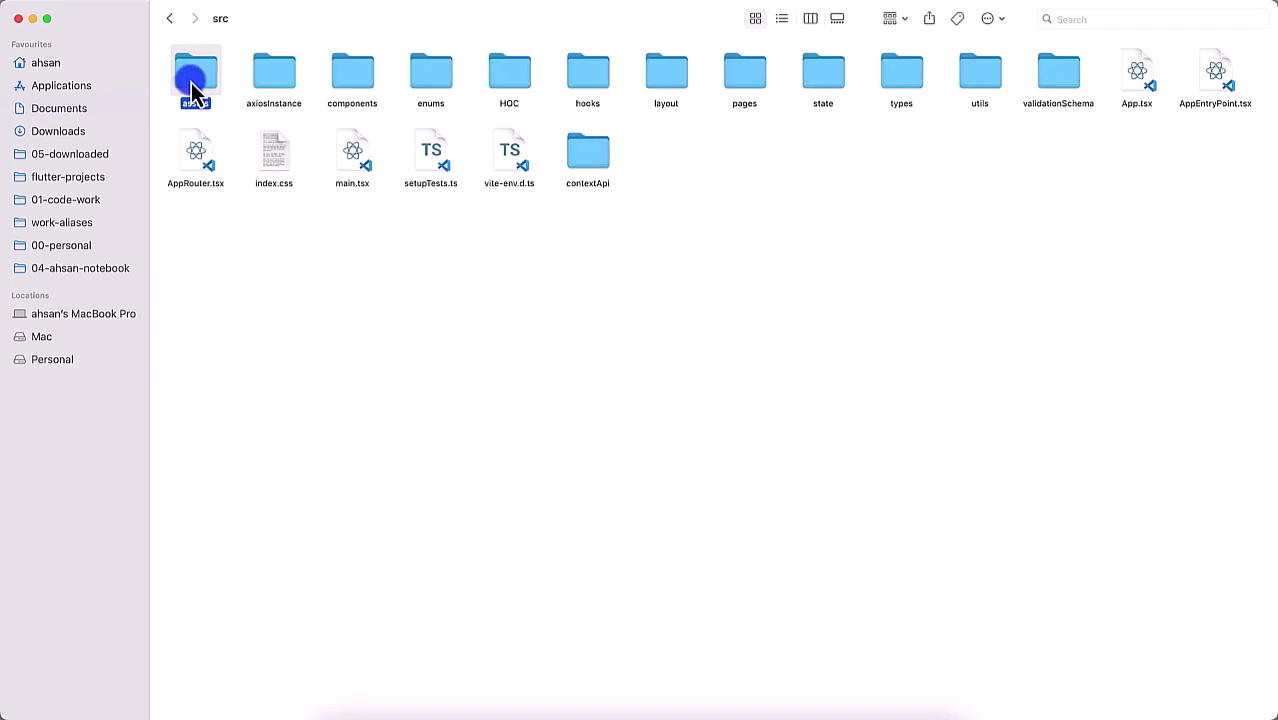
key("super+Up")
left_click(698, 74)
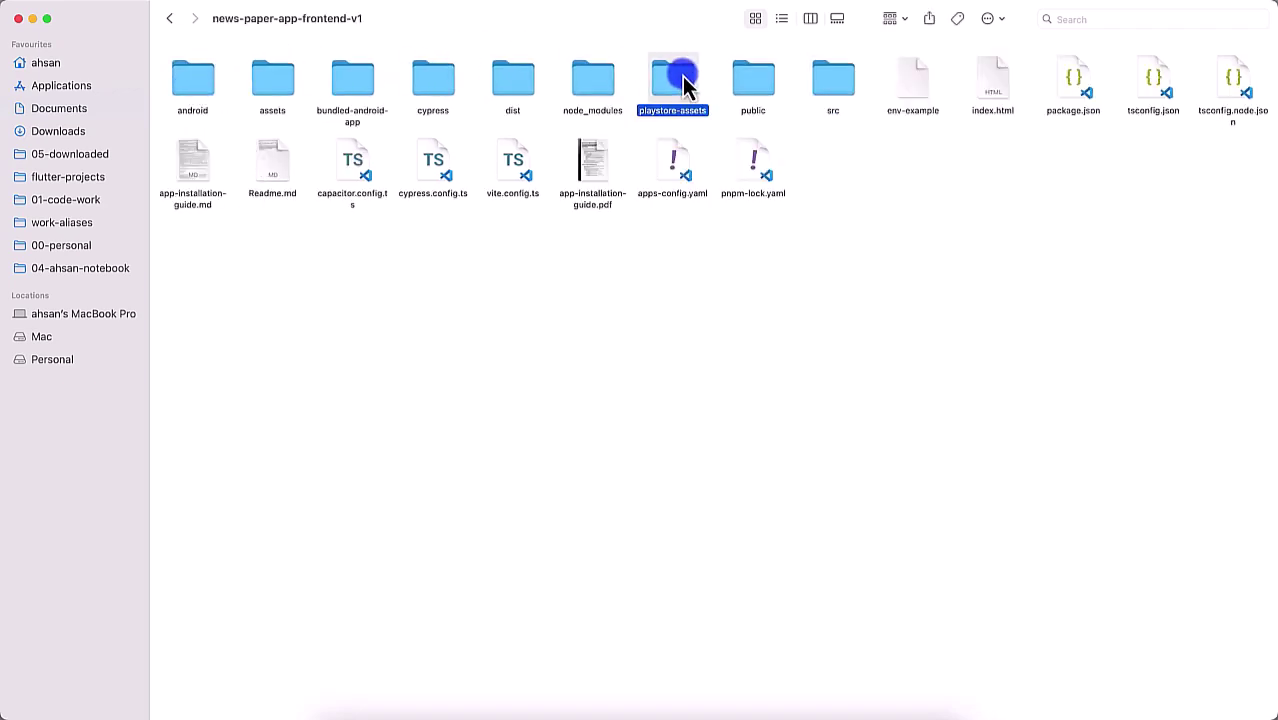
double_click(682, 76)
key("Right")
key("Return")
key("BackSpace")
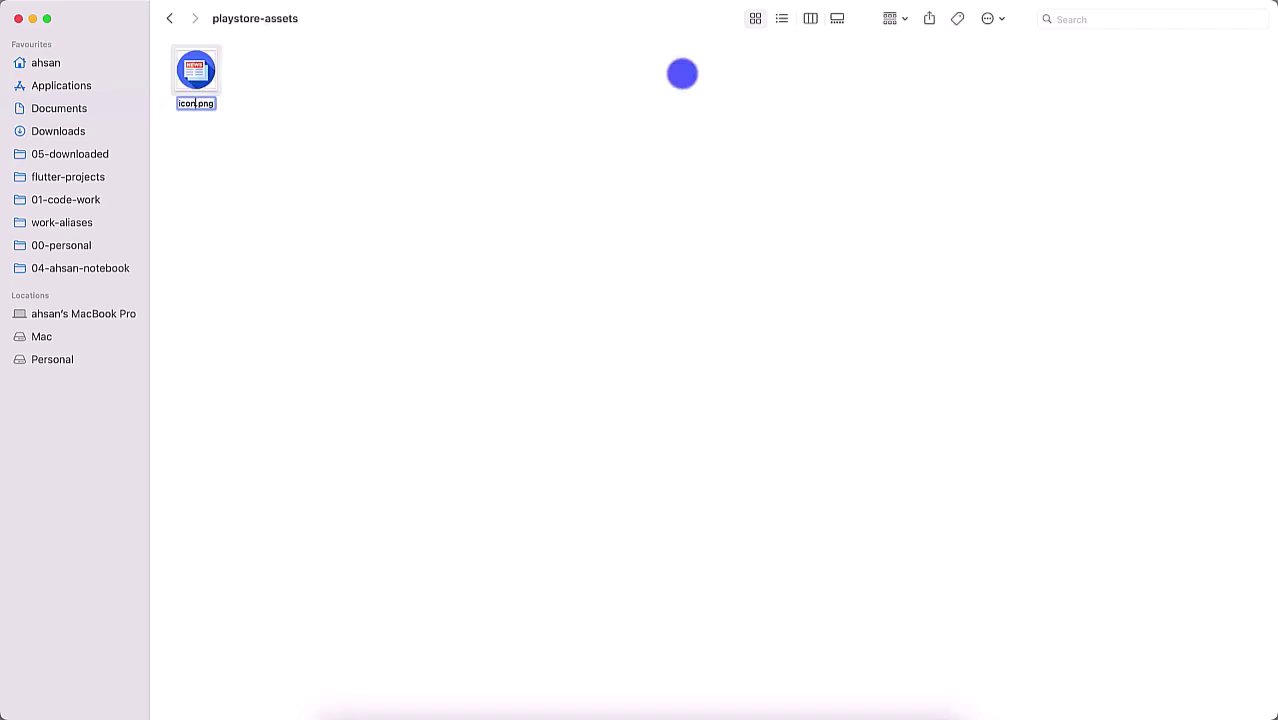
key("super+d")
key("super+Tab")
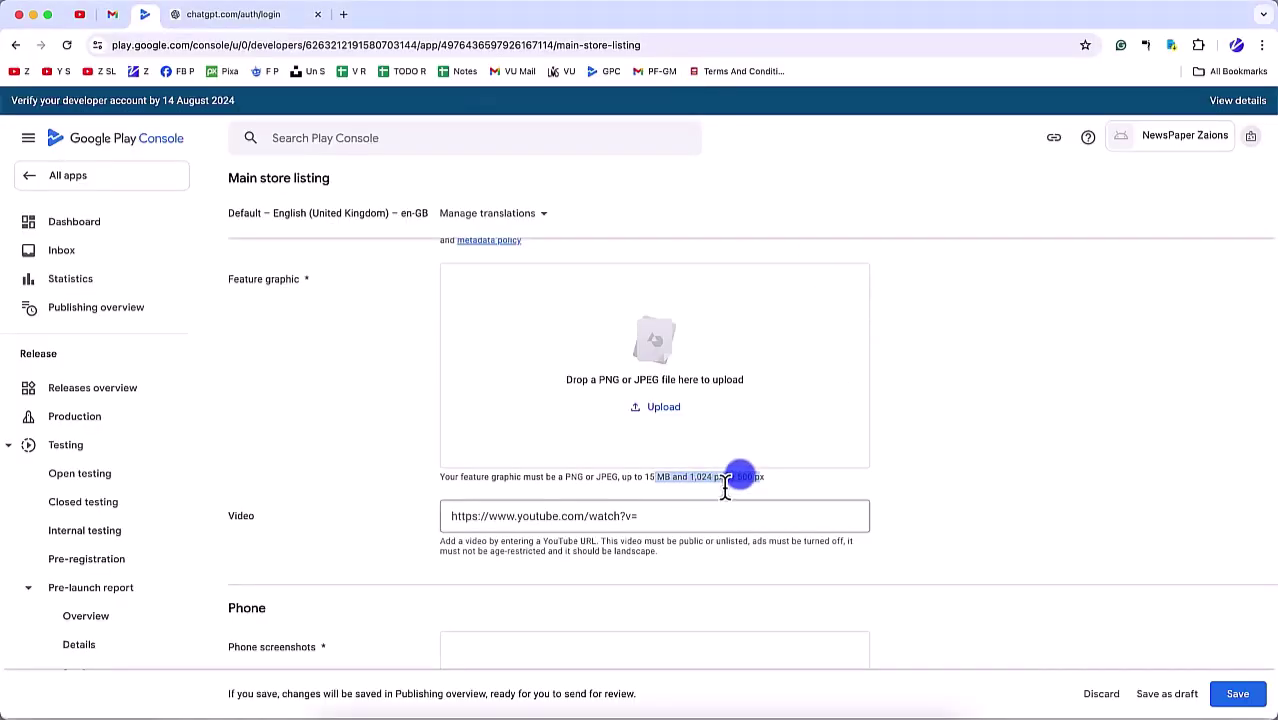
key("super+Tab")
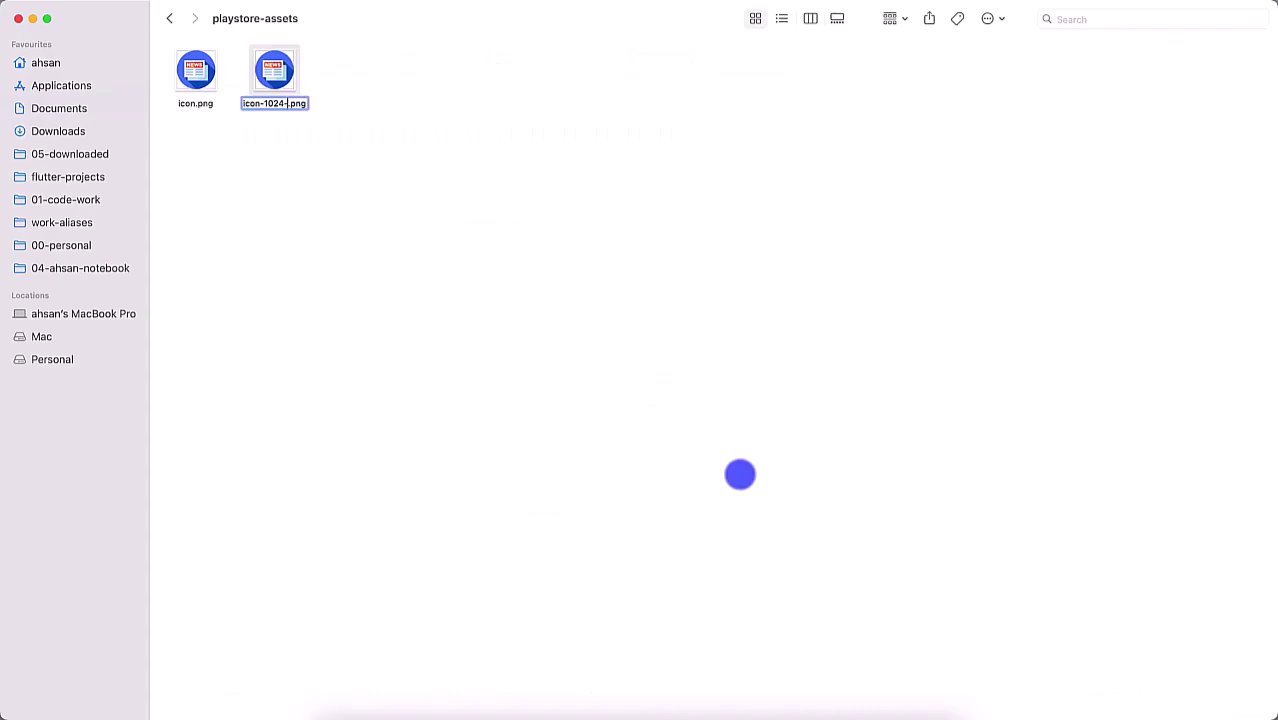
key("Return")
Step: In Preview, resize icon-1024-500.png to 1024×500 without keeping proportions
key("super+o")
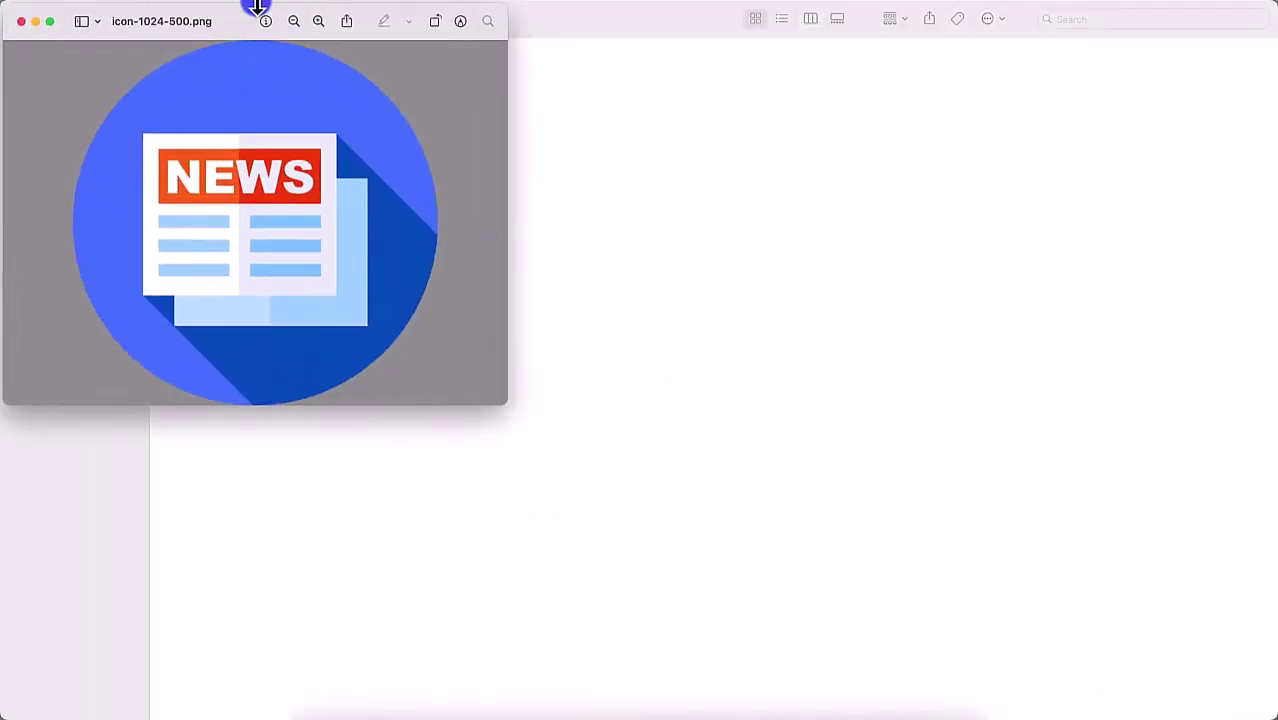
left_click(245, 4)
left_click(248, 69)
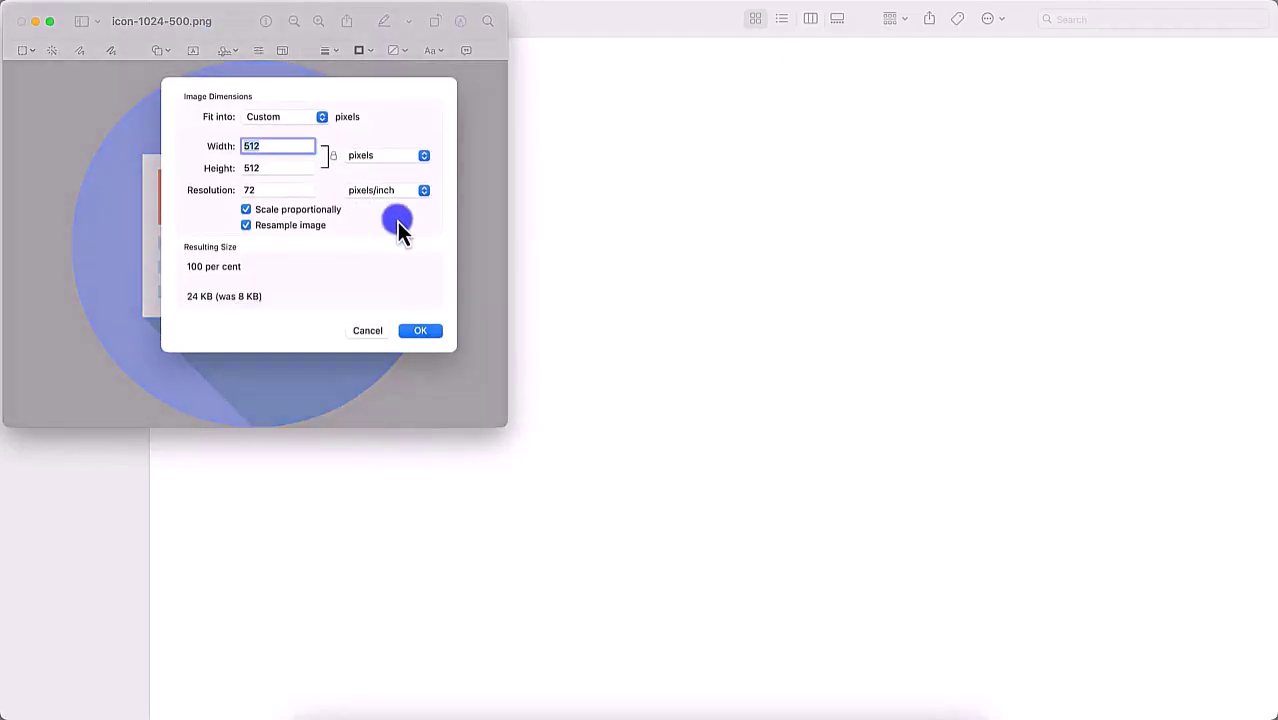
left_click(256, 212)
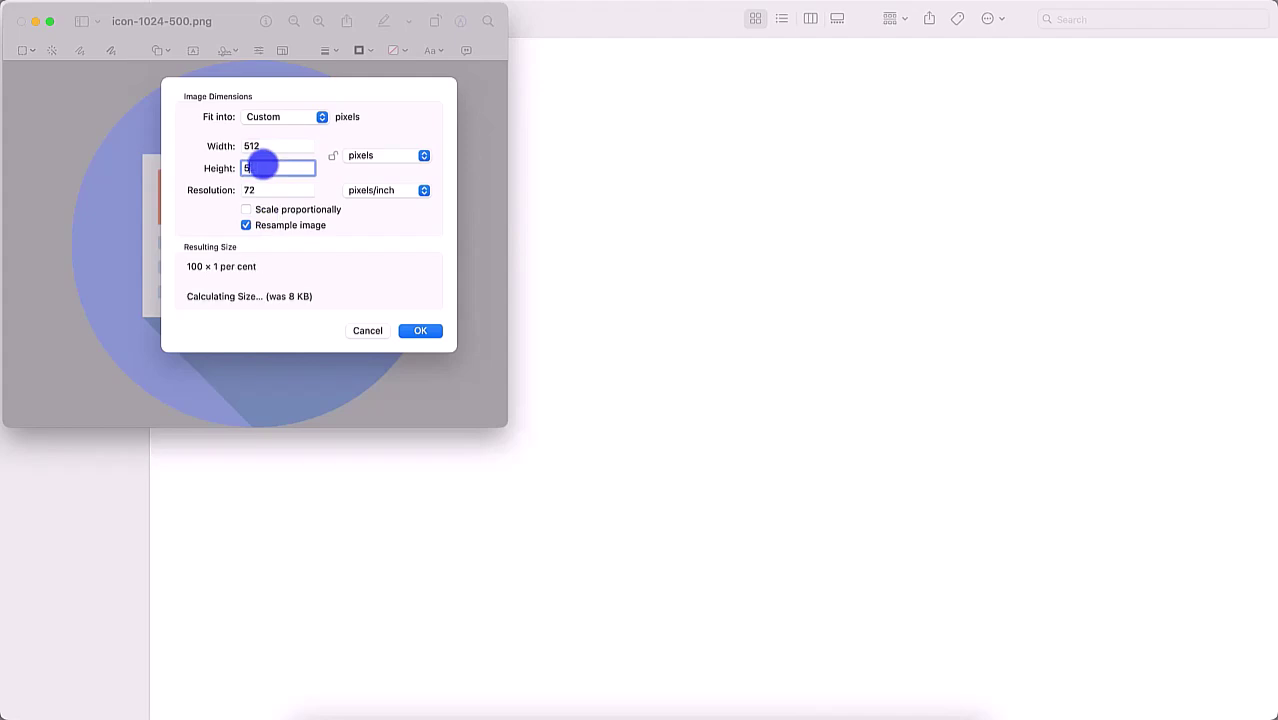
double_click(257, 147)
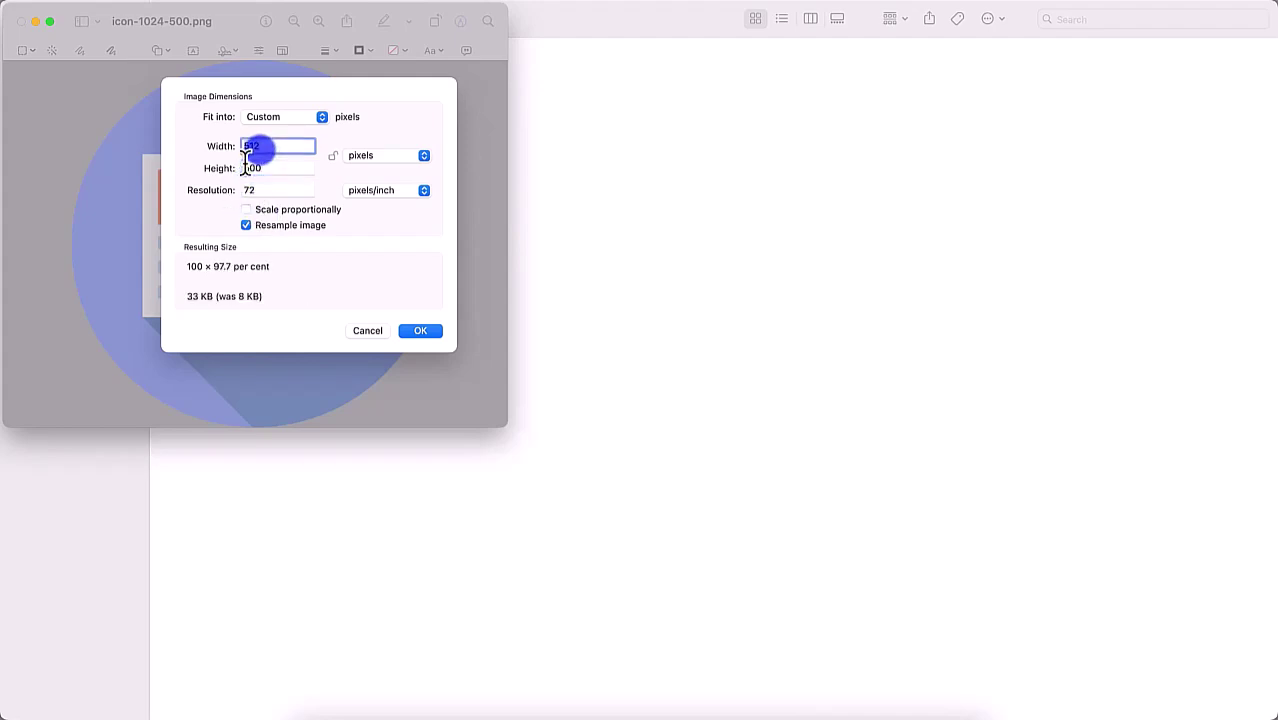
type("1024")
key("Return")
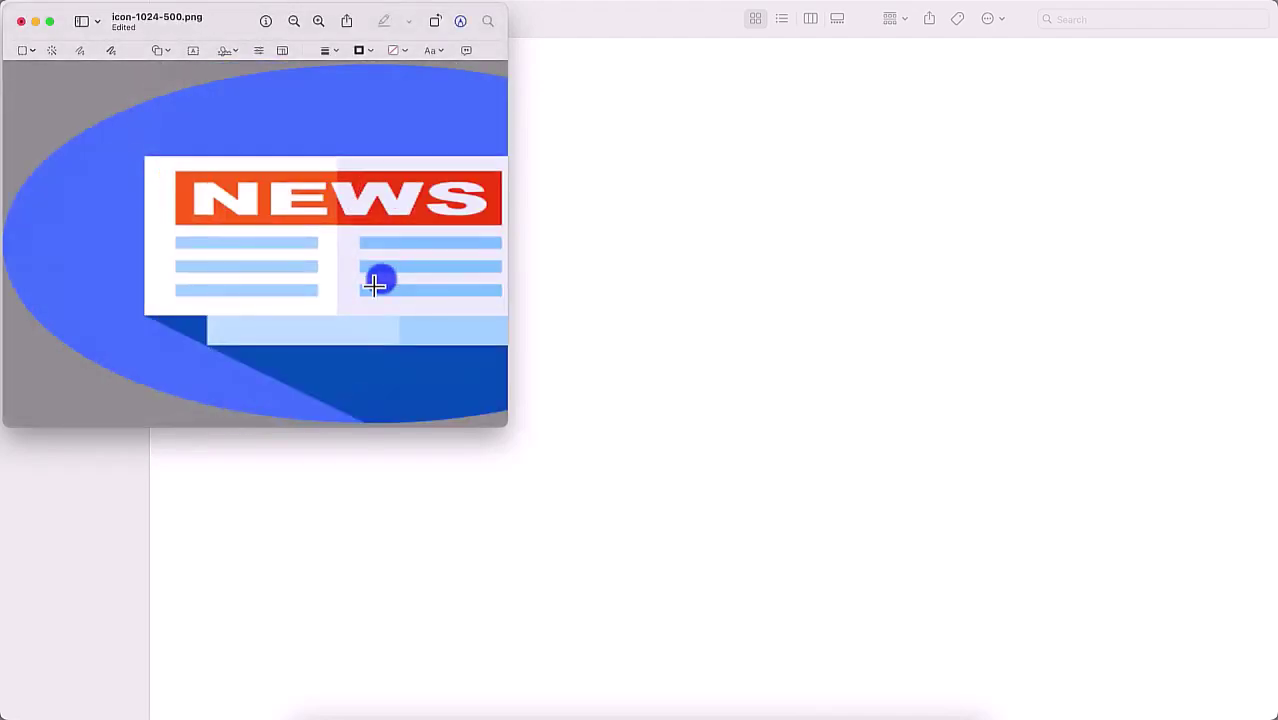
key("super+w")
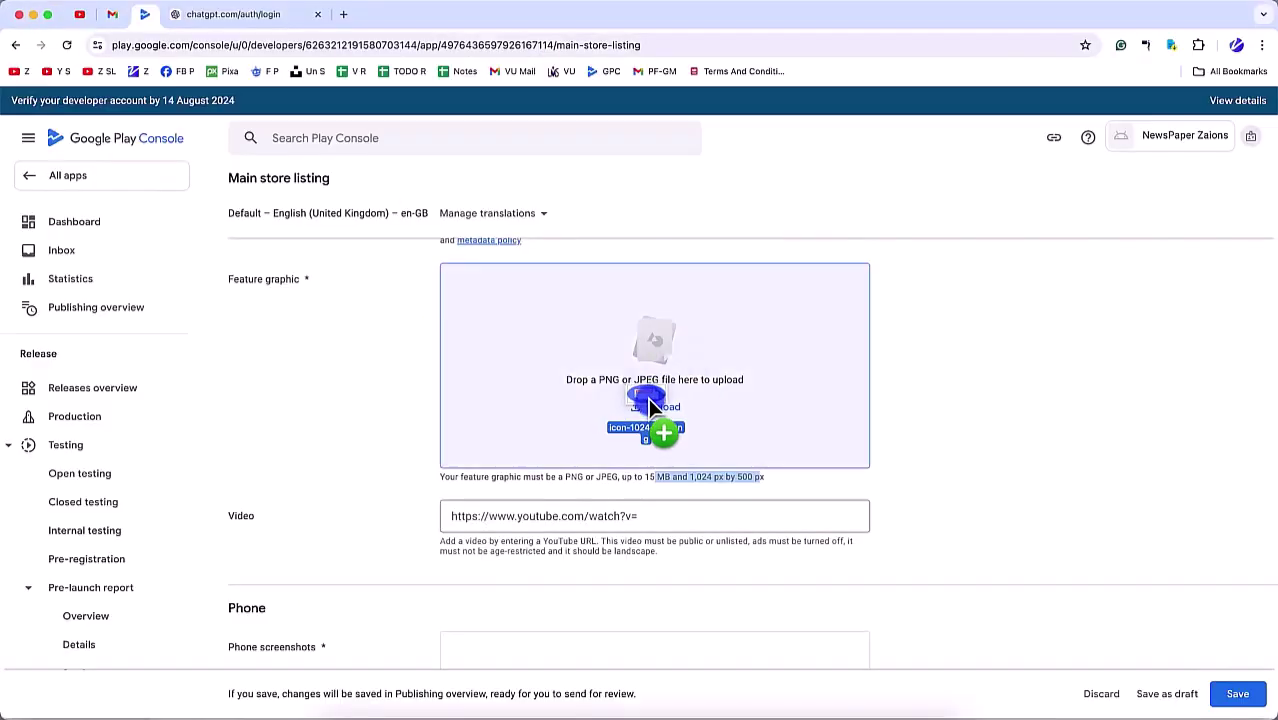
Step: Drop icon-1024-500.png onto the Feature graphic slot, then open a new browser tab
left_click_drag(648, 398, 645, 410)
scroll(633, 517, "down", 3)
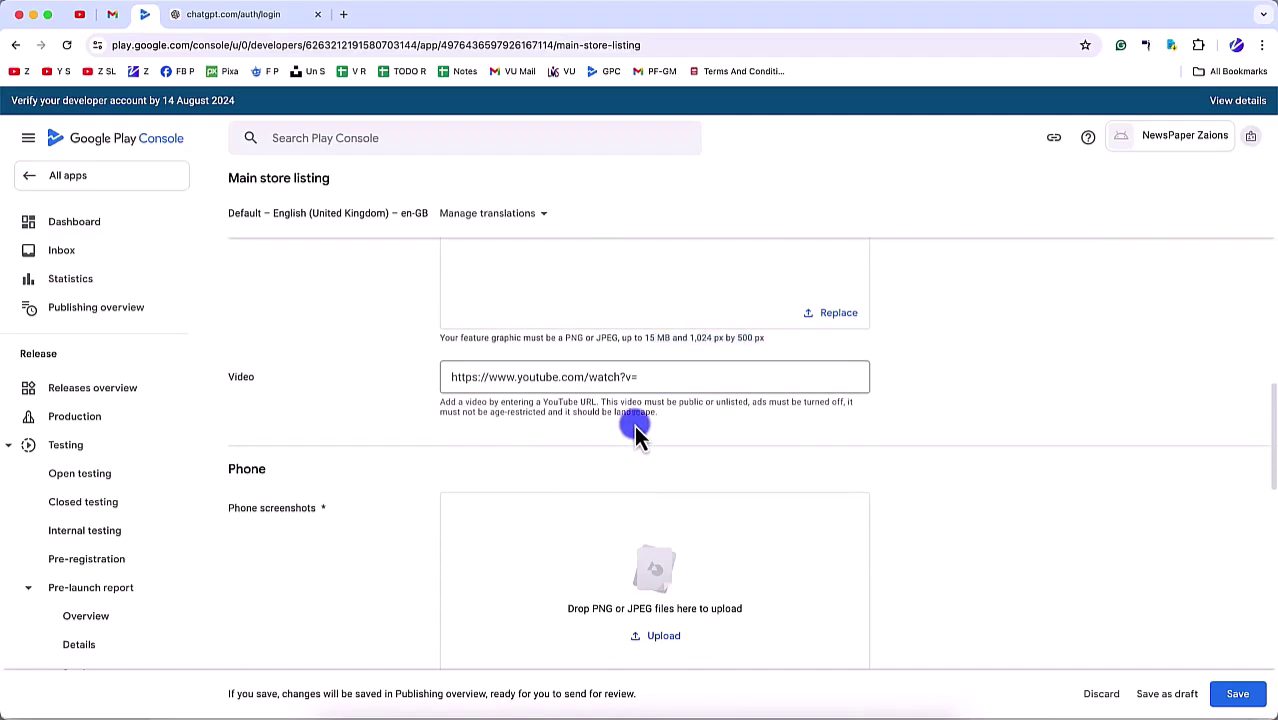
left_click(547, 386)
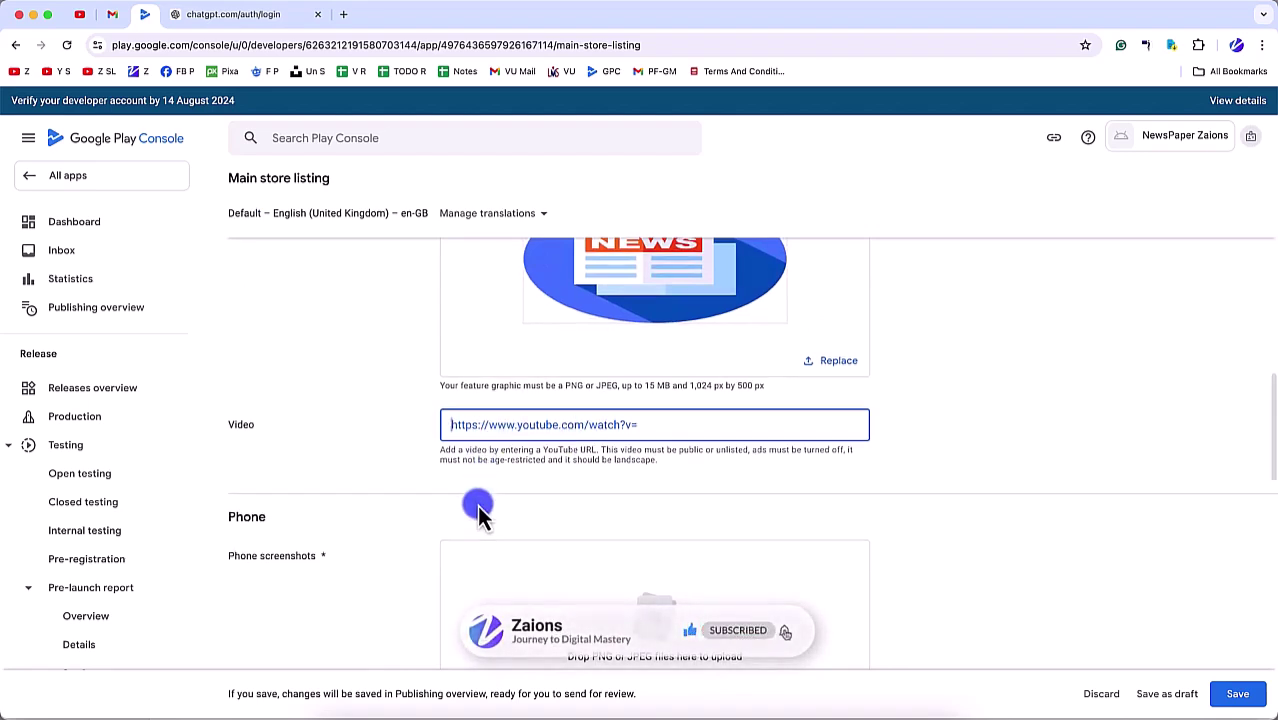
scroll(505, 440, "down", 1)
scroll(542, 443, "down", 2)
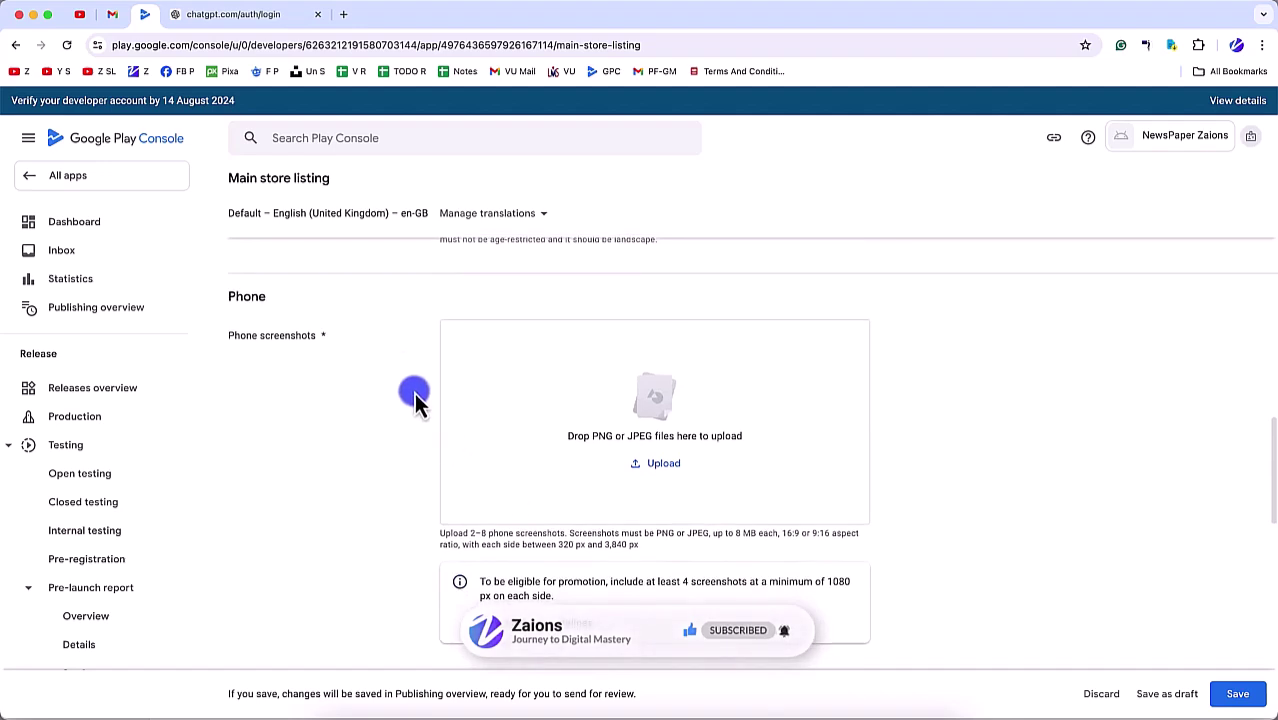
scroll(544, 325, "down", 2)
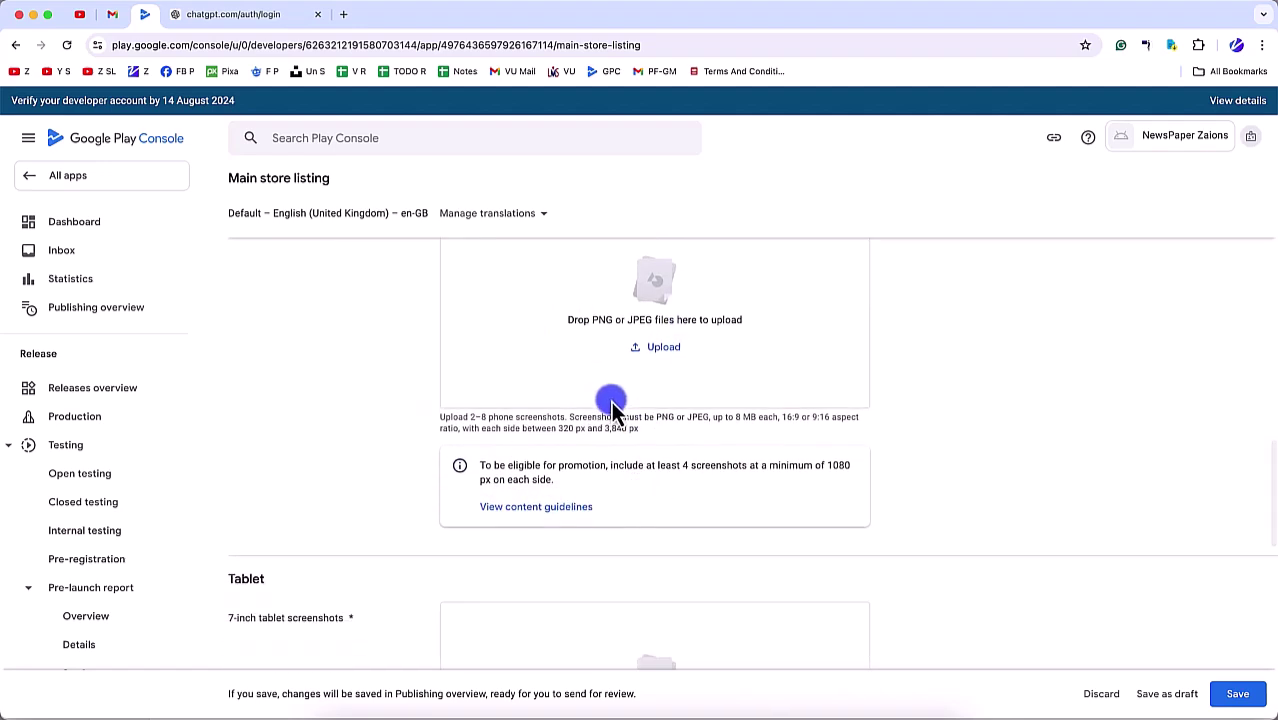
scroll(610, 408, "up", 2)
left_click(348, 18)
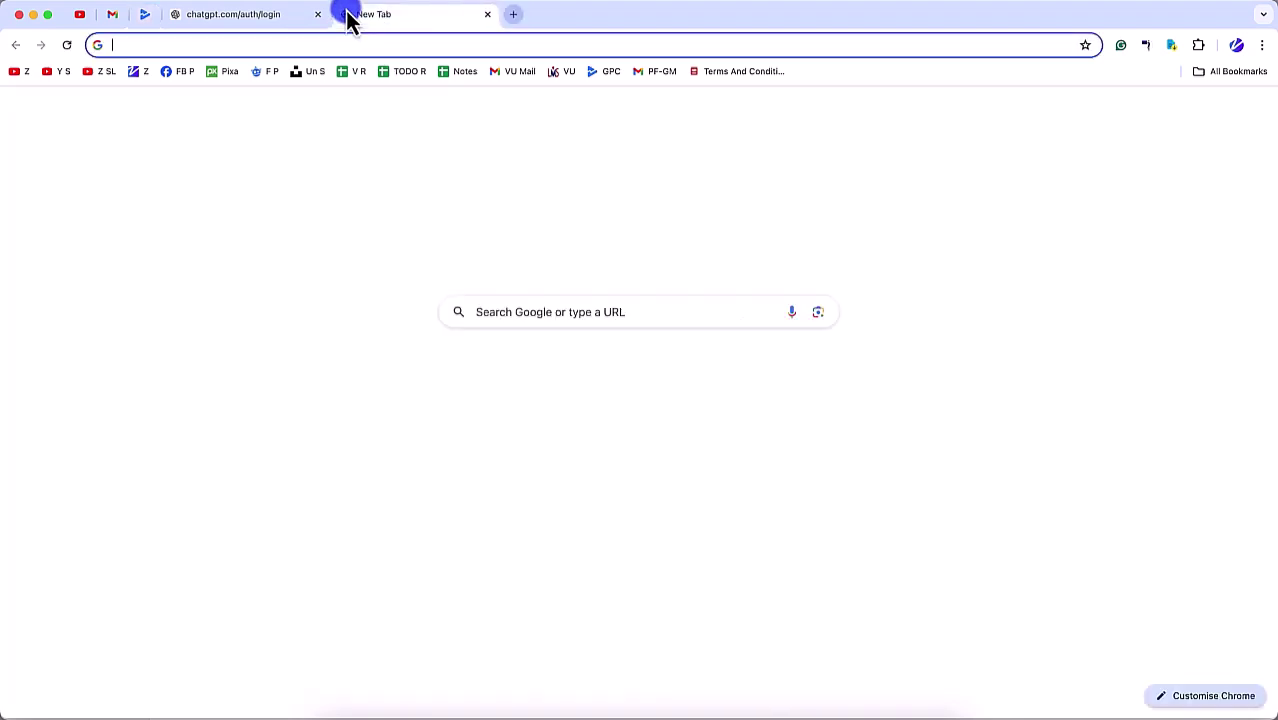
Step: Load the newspaper web app's login page and open Chrome DevTools
type("newspaper.aoneahsan.com")
key("Return")
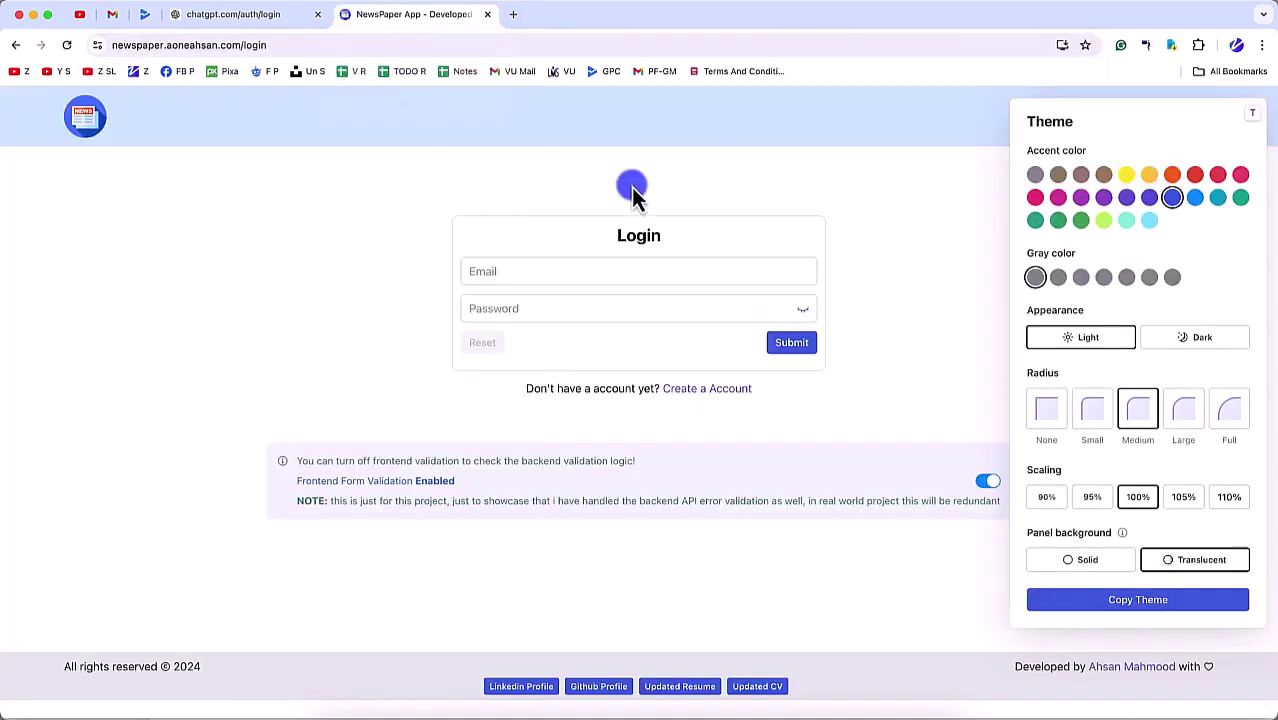
key("super+alt+j")
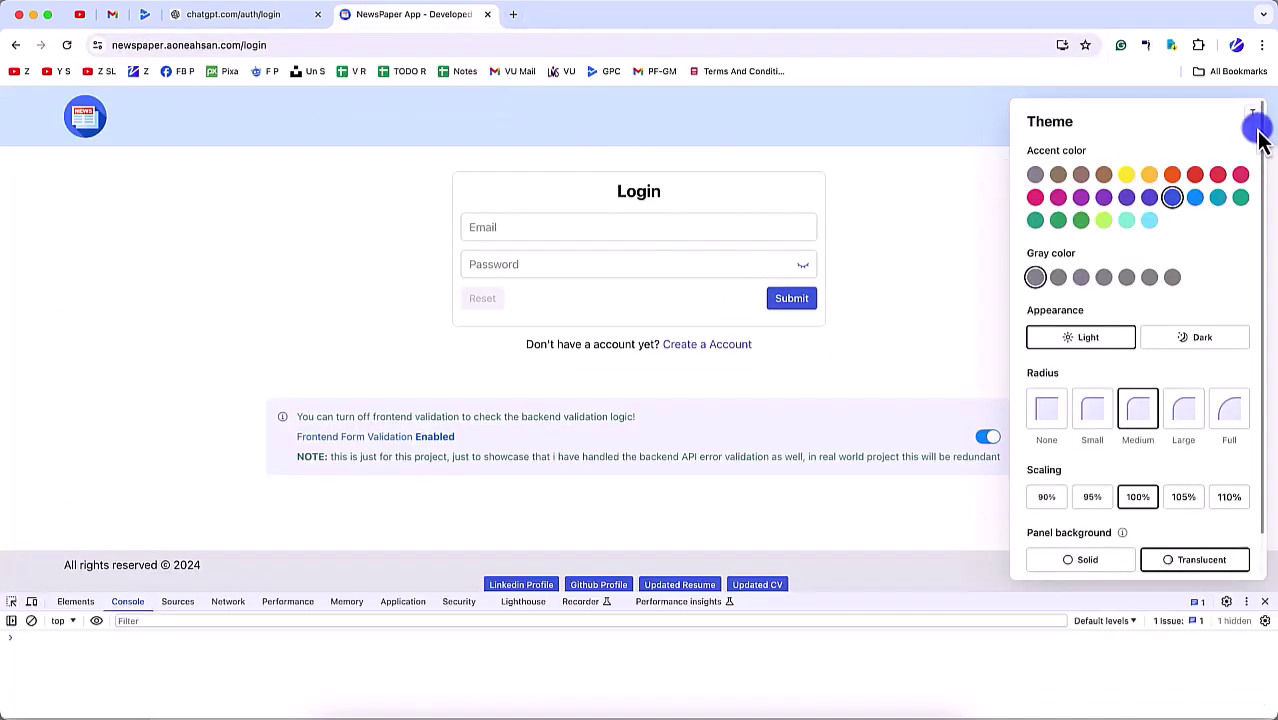
left_click(1252, 113)
Step: Turn on the device toolbar and emulate an iPhone 14 Pro Max in portrait
left_click(31, 601)
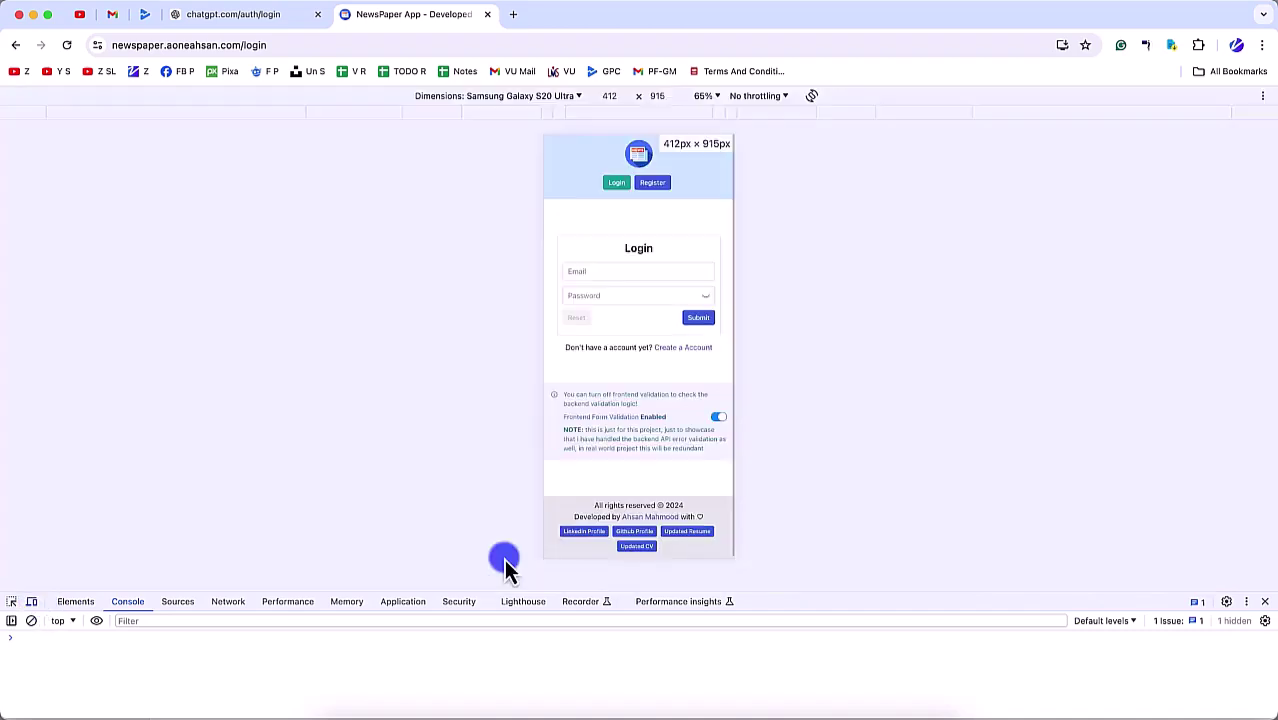
left_click_drag(808, 593, 808, 668)
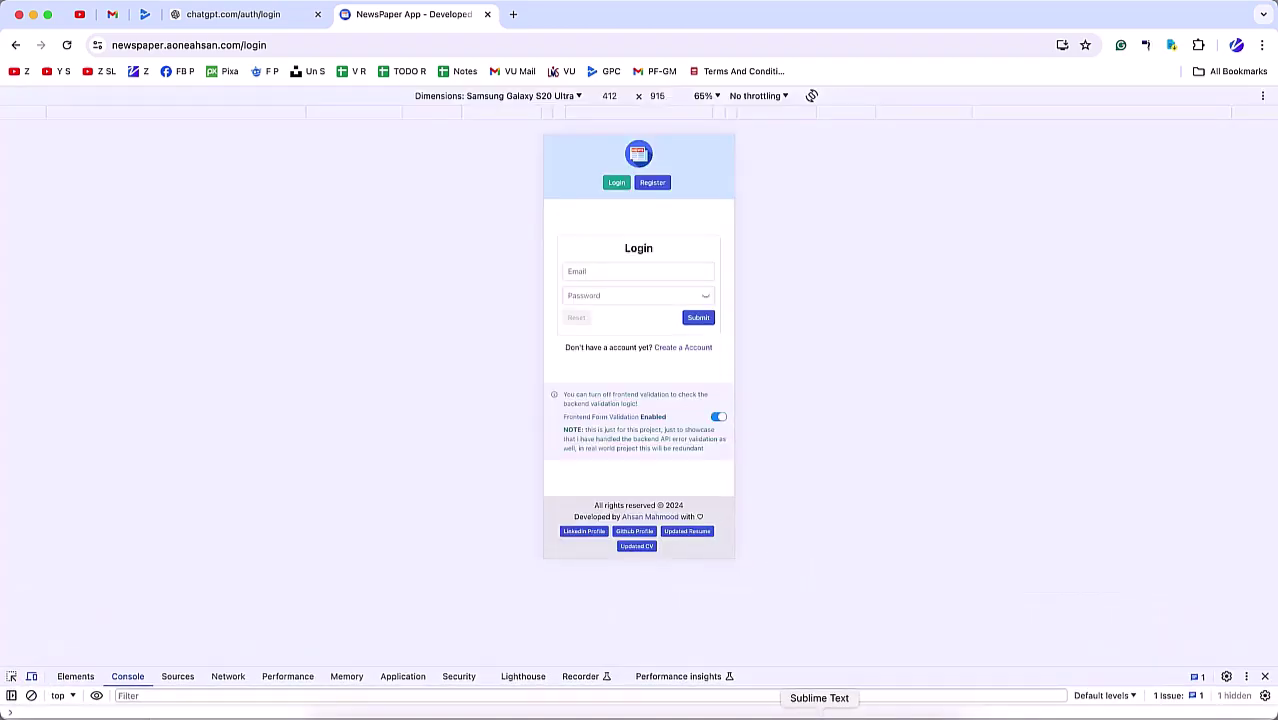
left_click(810, 97)
left_click(813, 97)
left_click(577, 96)
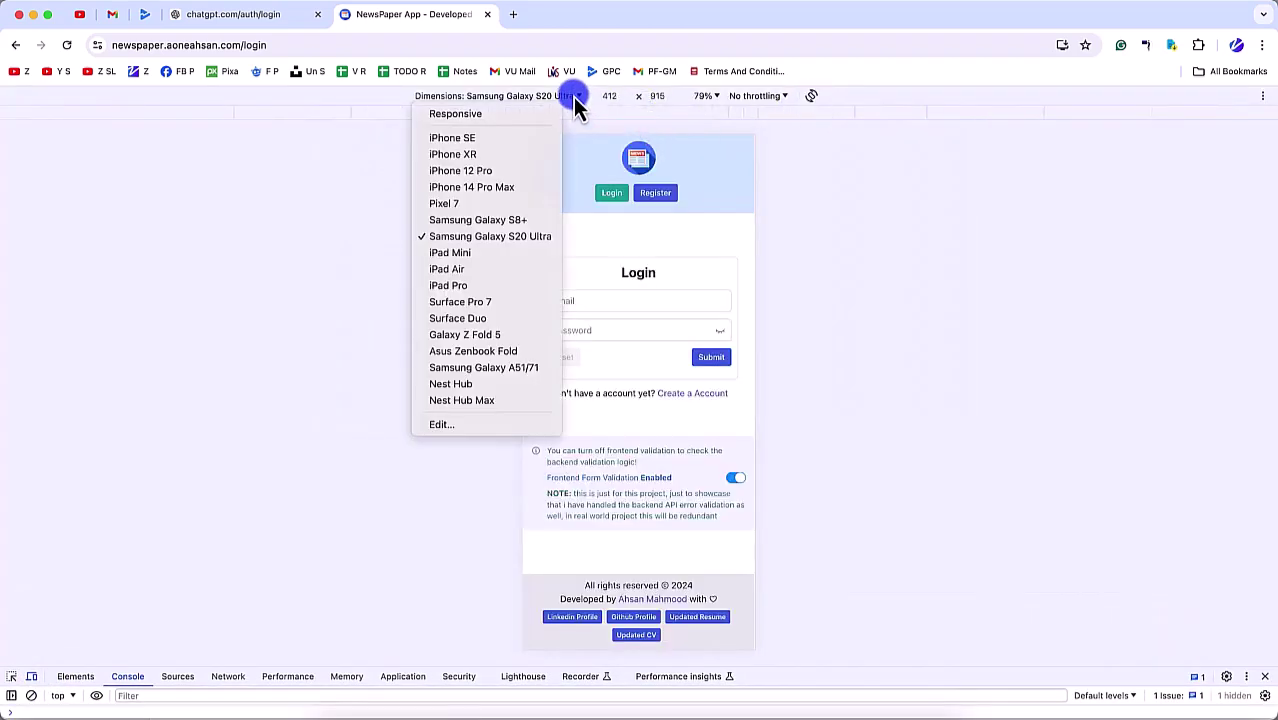
left_click(512, 187)
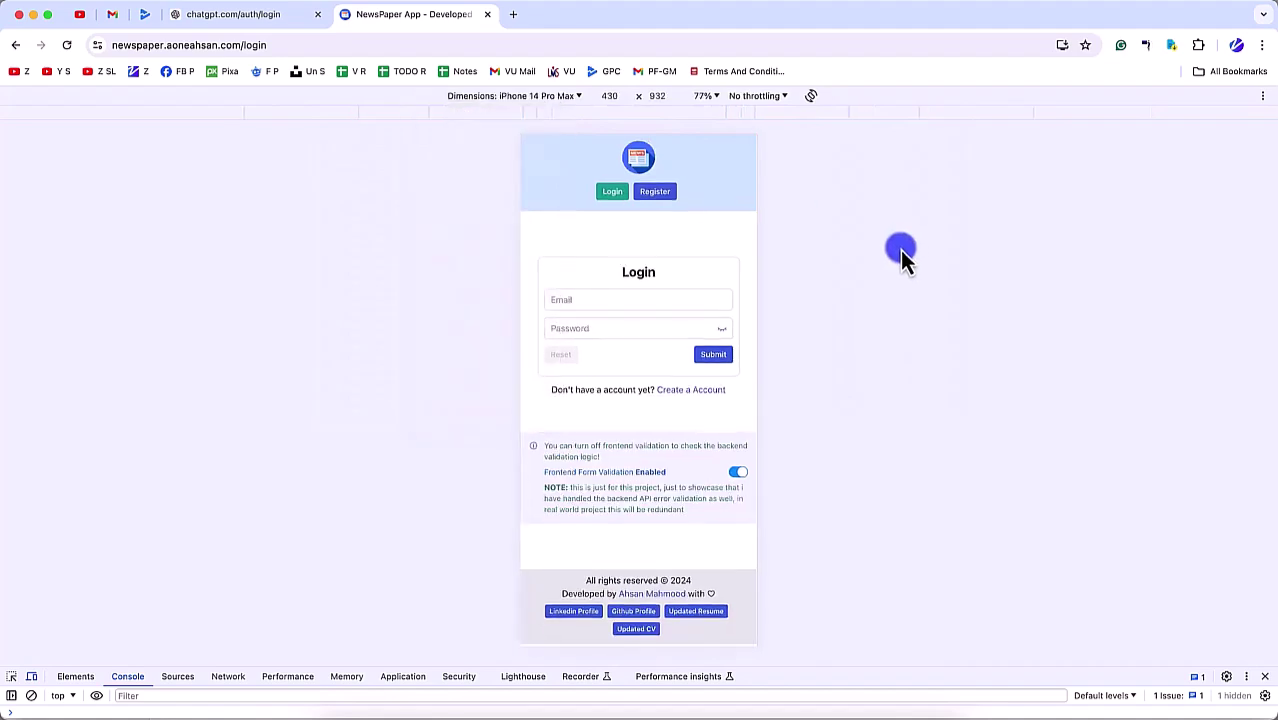
key("t")
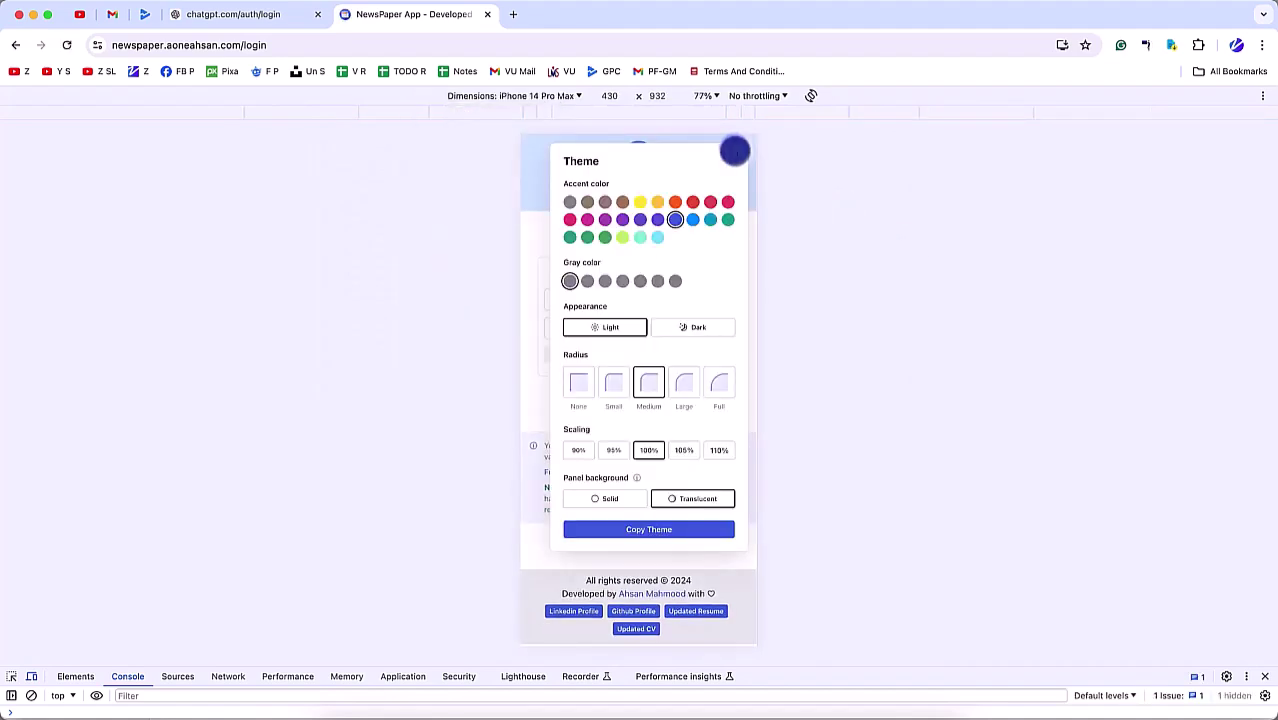
key("t")
Step: Capture screenshots of the Login and Register pages, then return to Login
left_click(1262, 96)
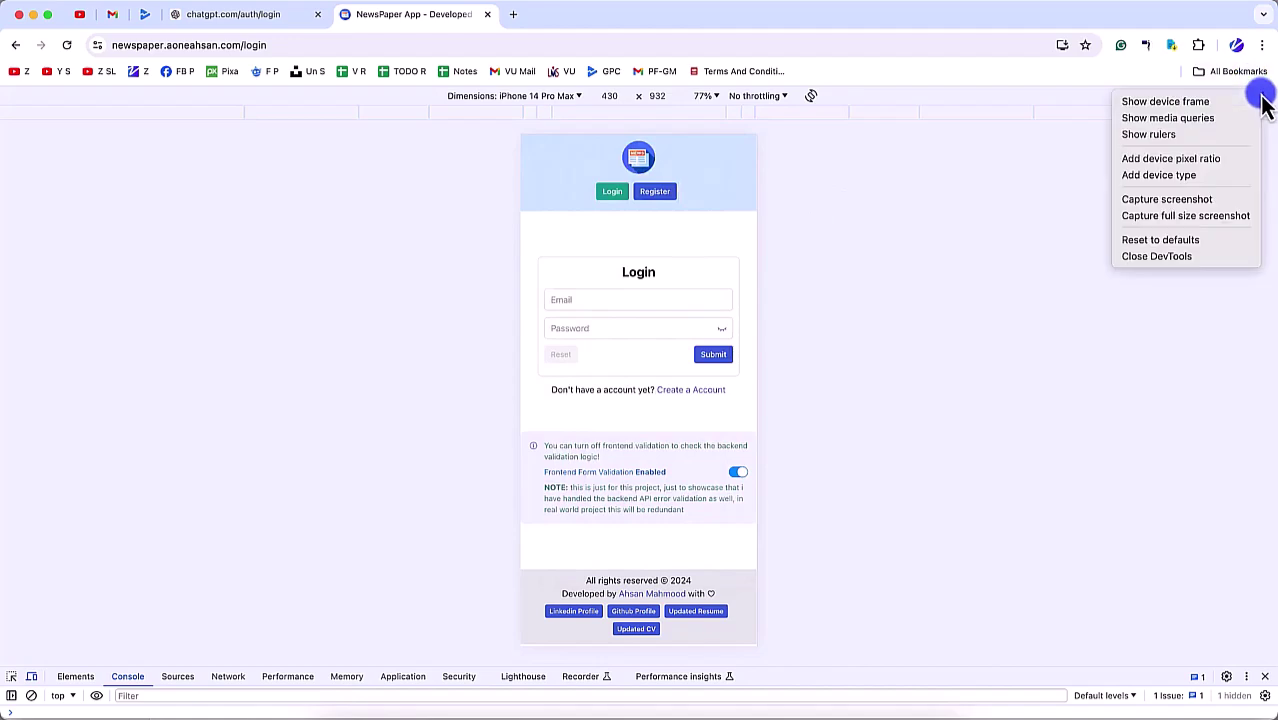
left_click(1194, 203)
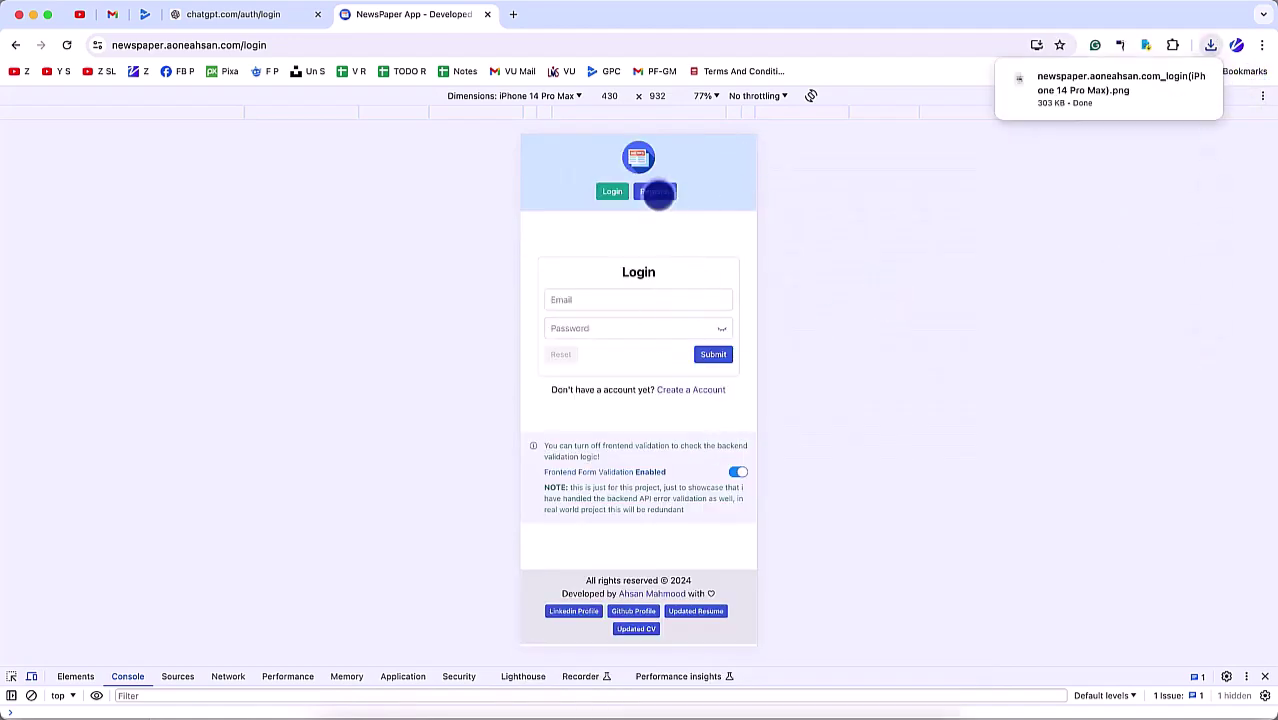
left_click(656, 192)
left_click(1254, 96)
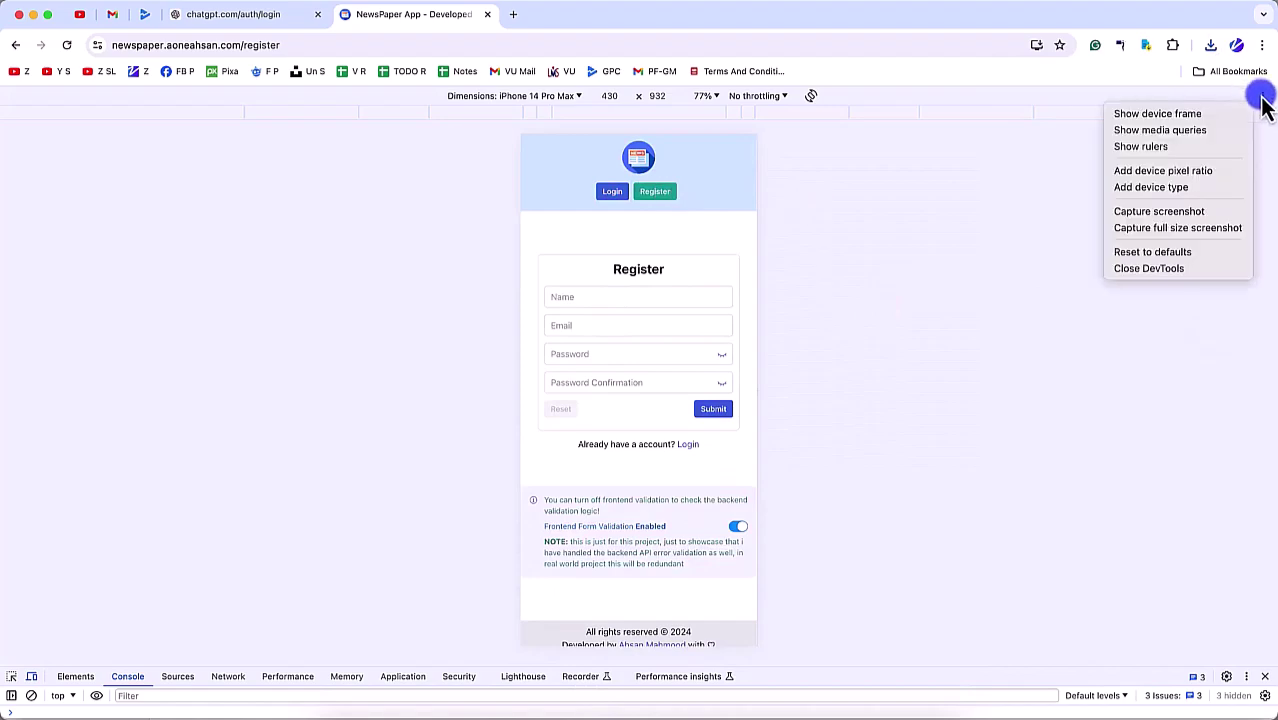
left_click(1182, 211)
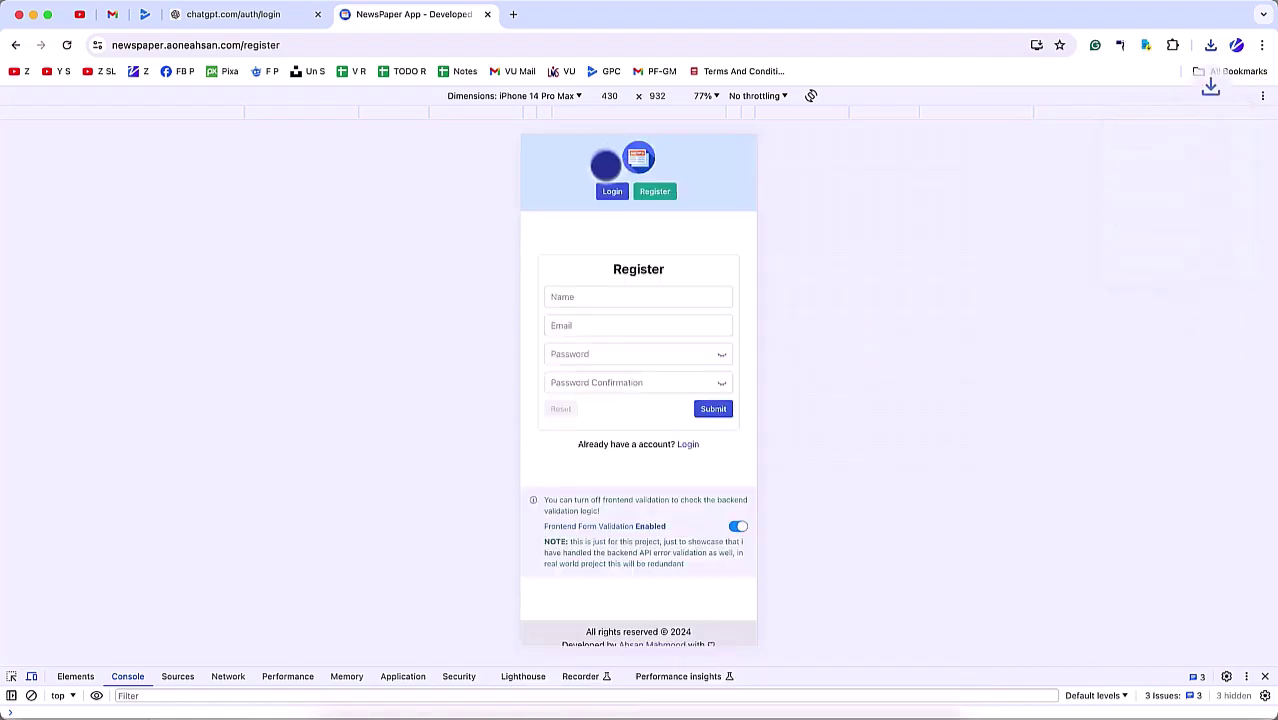
left_click(610, 191)
Step: Log in with the account's email and password, dismissing the save-password prompt
left_click(603, 303)
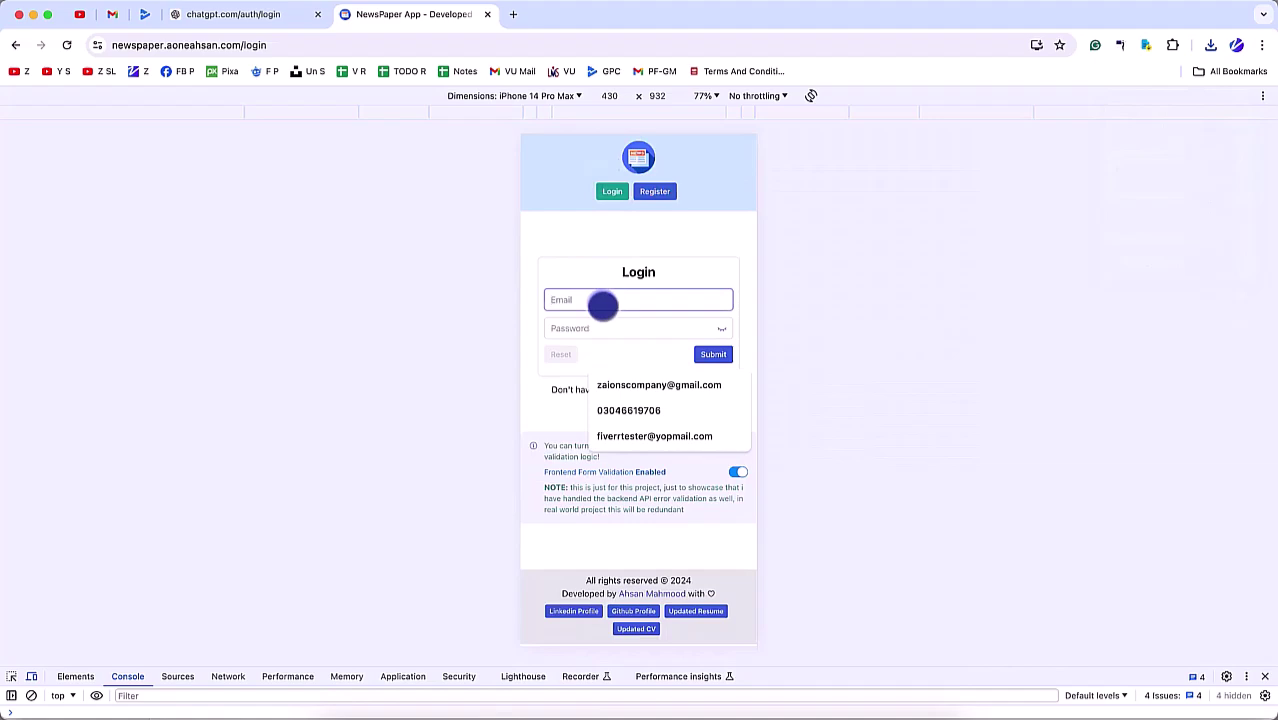
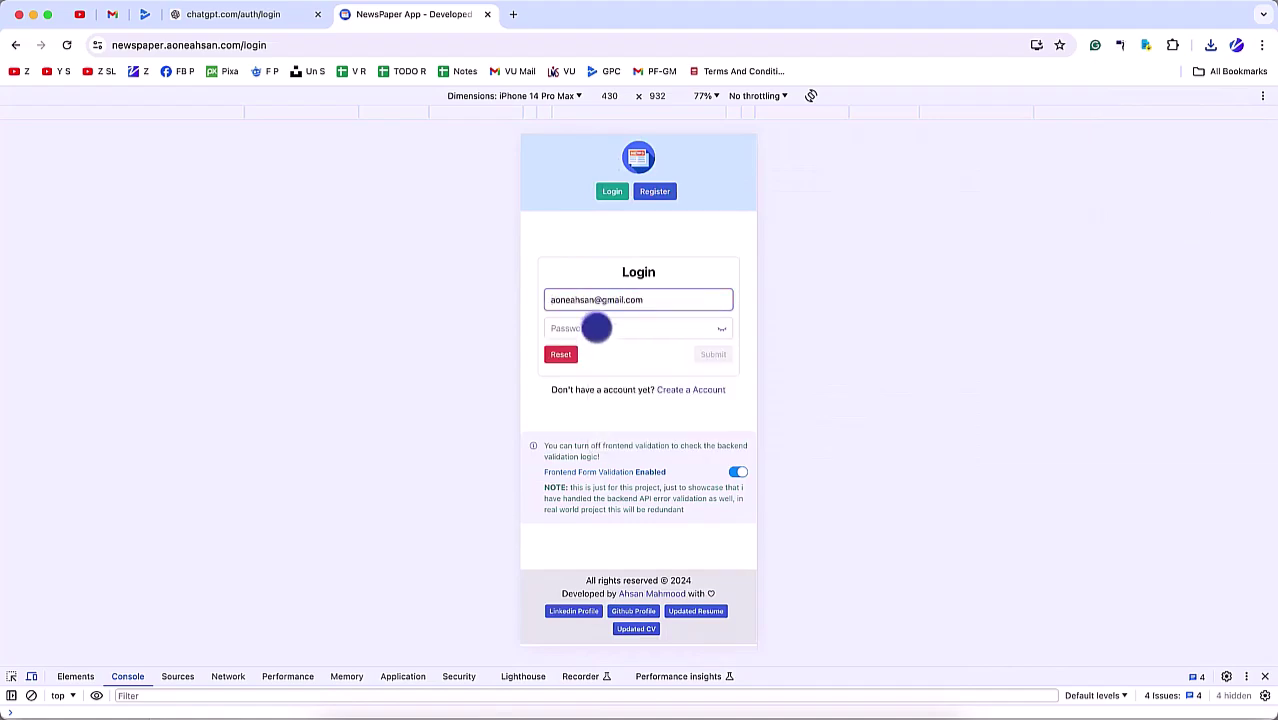
left_click(596, 328)
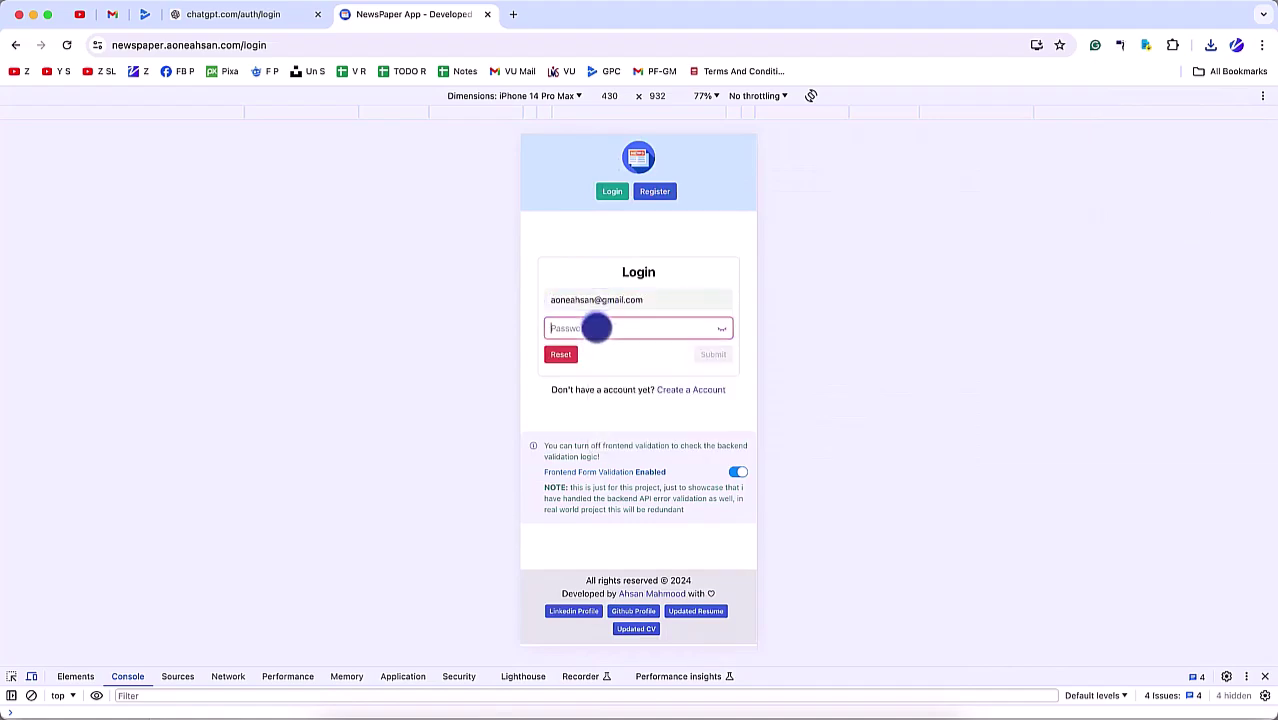
type("123456")
left_click(718, 354)
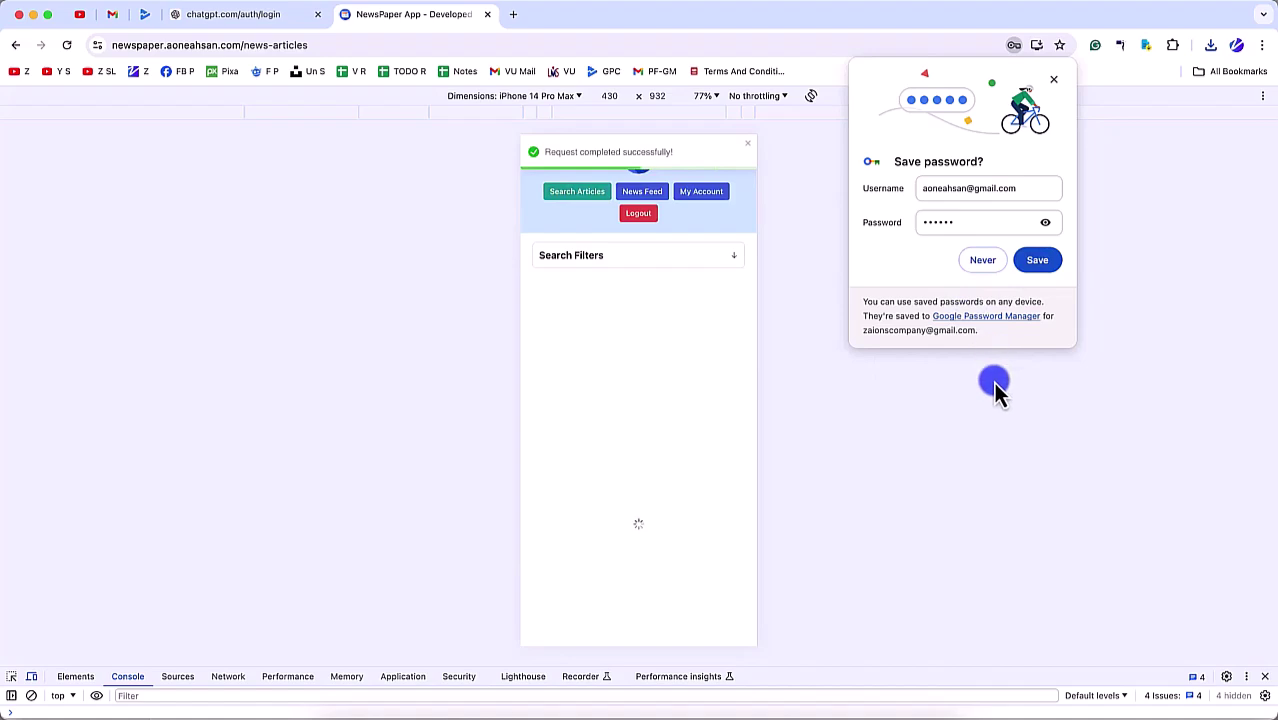
left_click(985, 264)
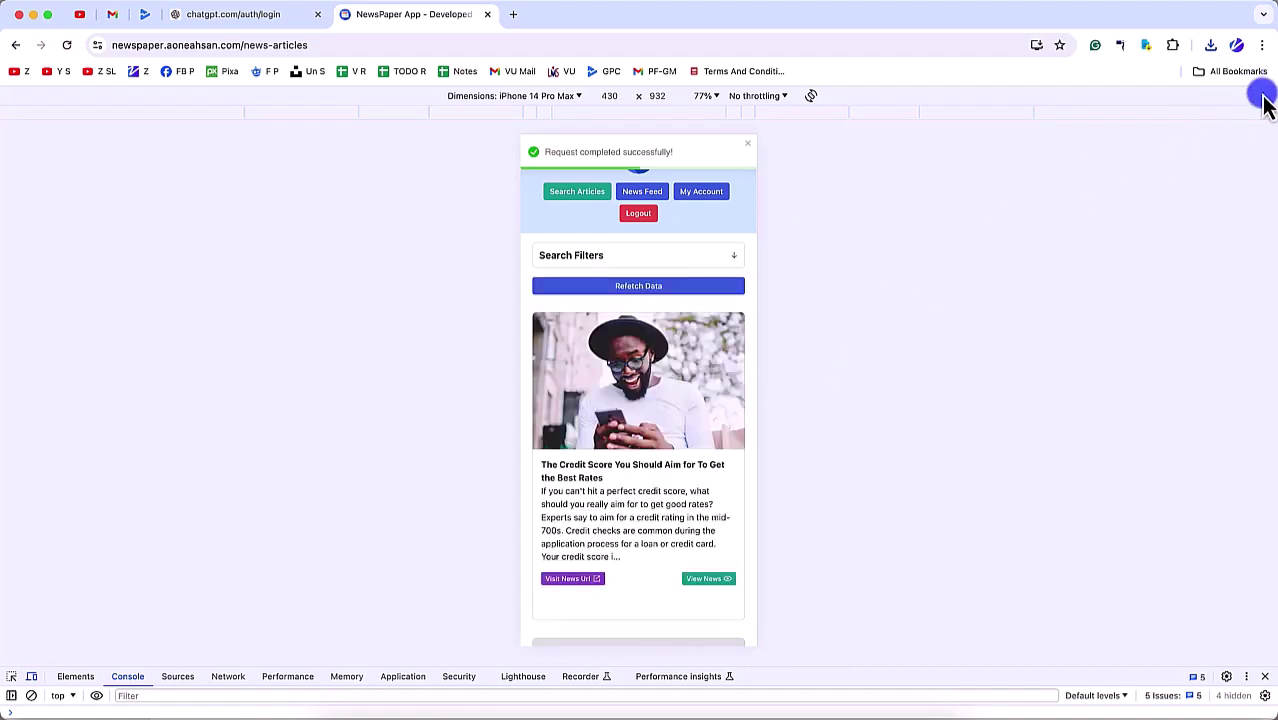
Step: Capture the Search Articles page, then again with Search Filters expanded
left_click(1263, 96)
left_click(1200, 222)
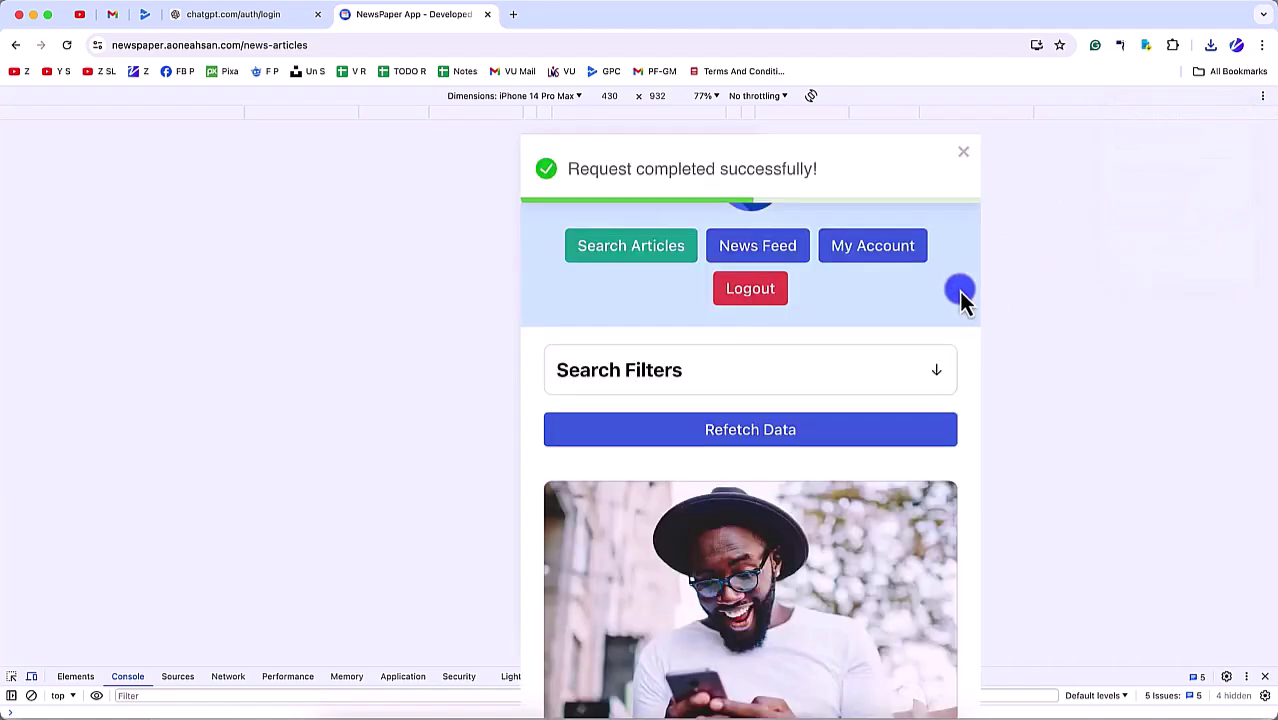
left_click(731, 255)
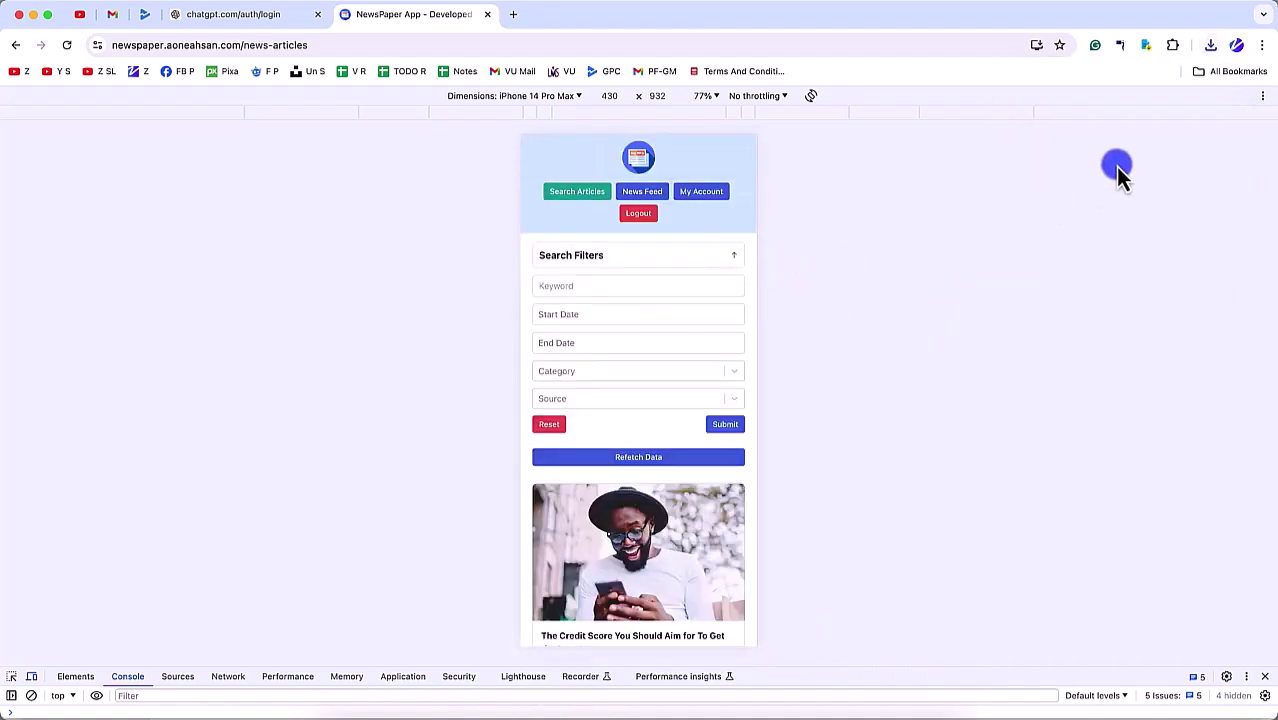
left_click(1262, 95)
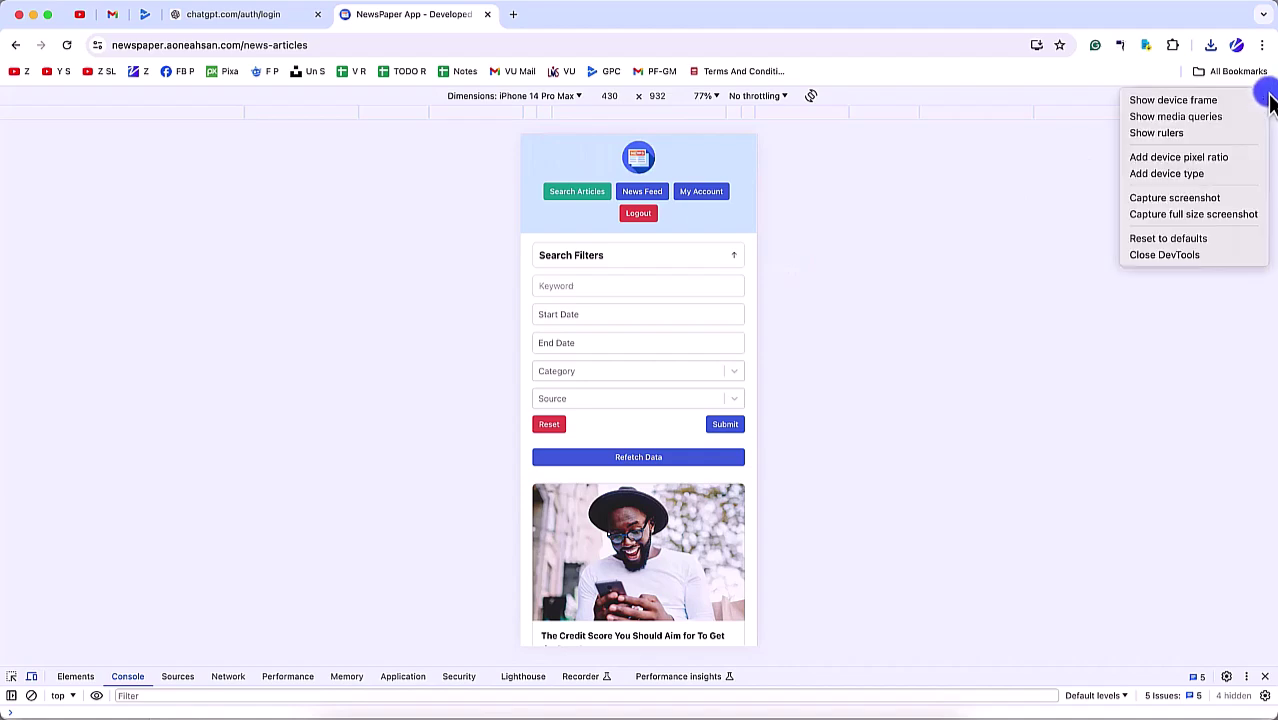
left_click(1209, 198)
Step: Capture the News Feed page, then again with Preference Options expanded
left_click(645, 191)
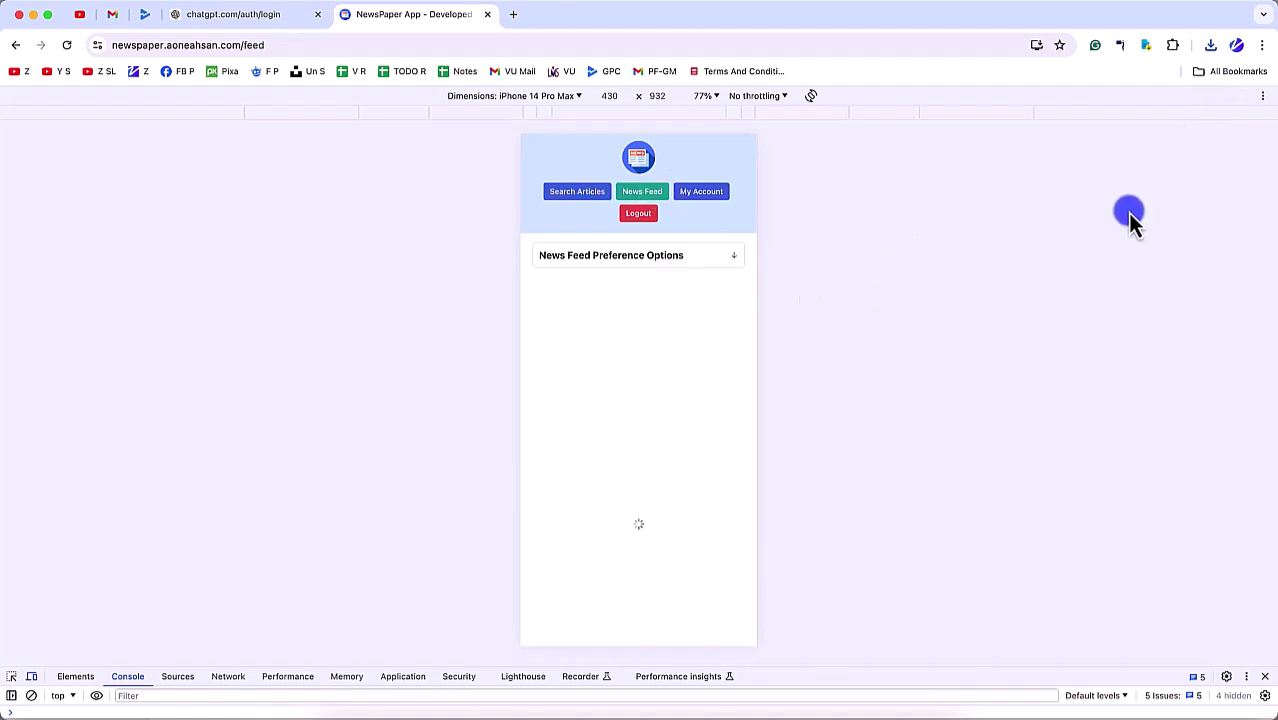
left_click(1264, 97)
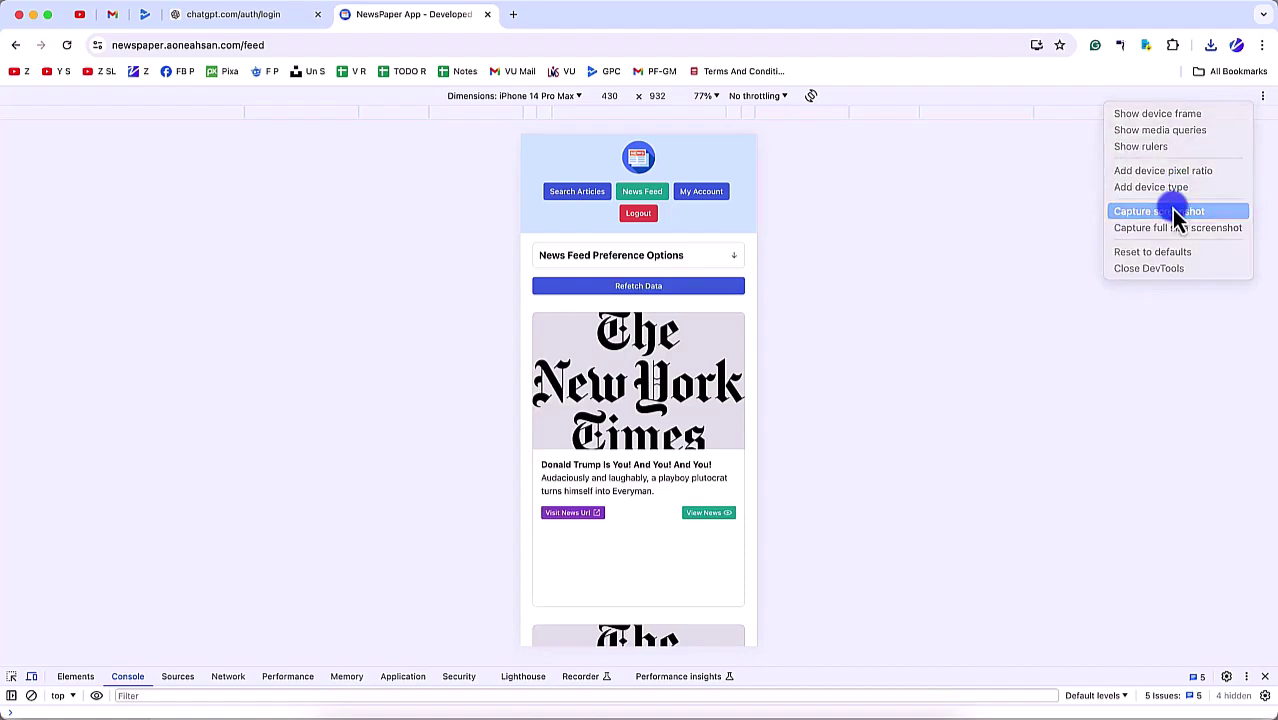
left_click(1175, 213)
left_click(713, 258)
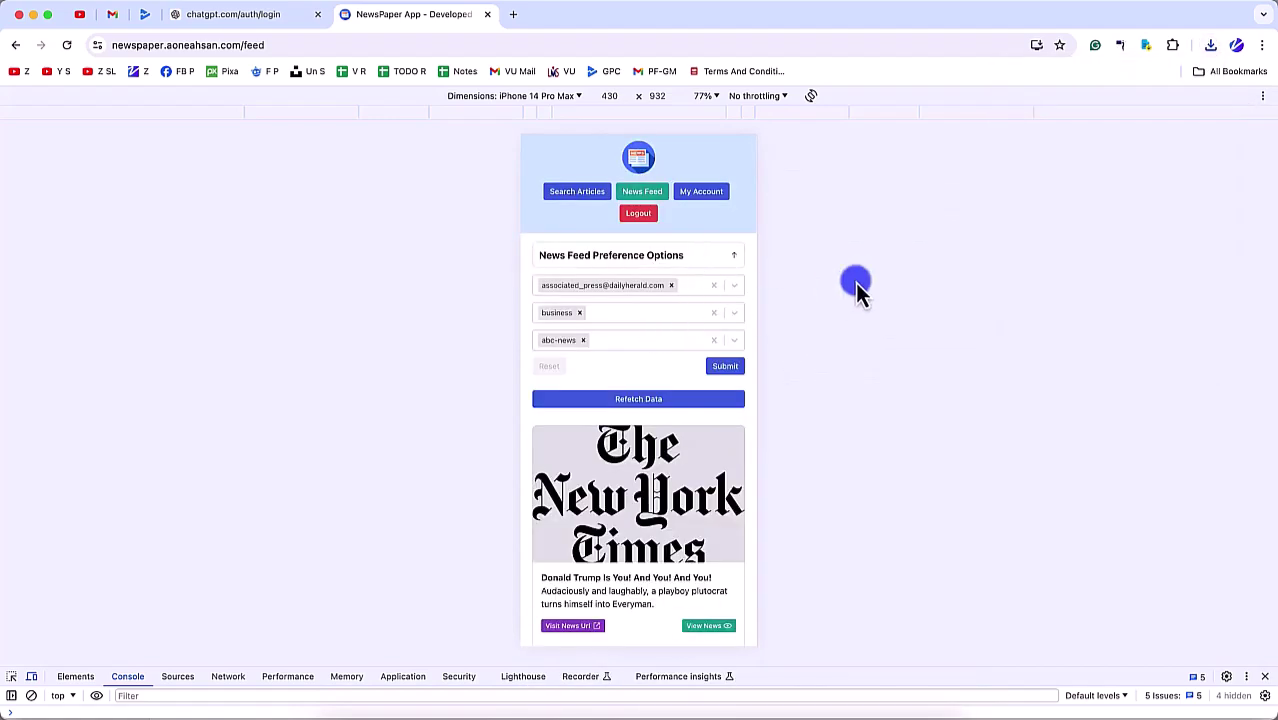
left_click(1263, 96)
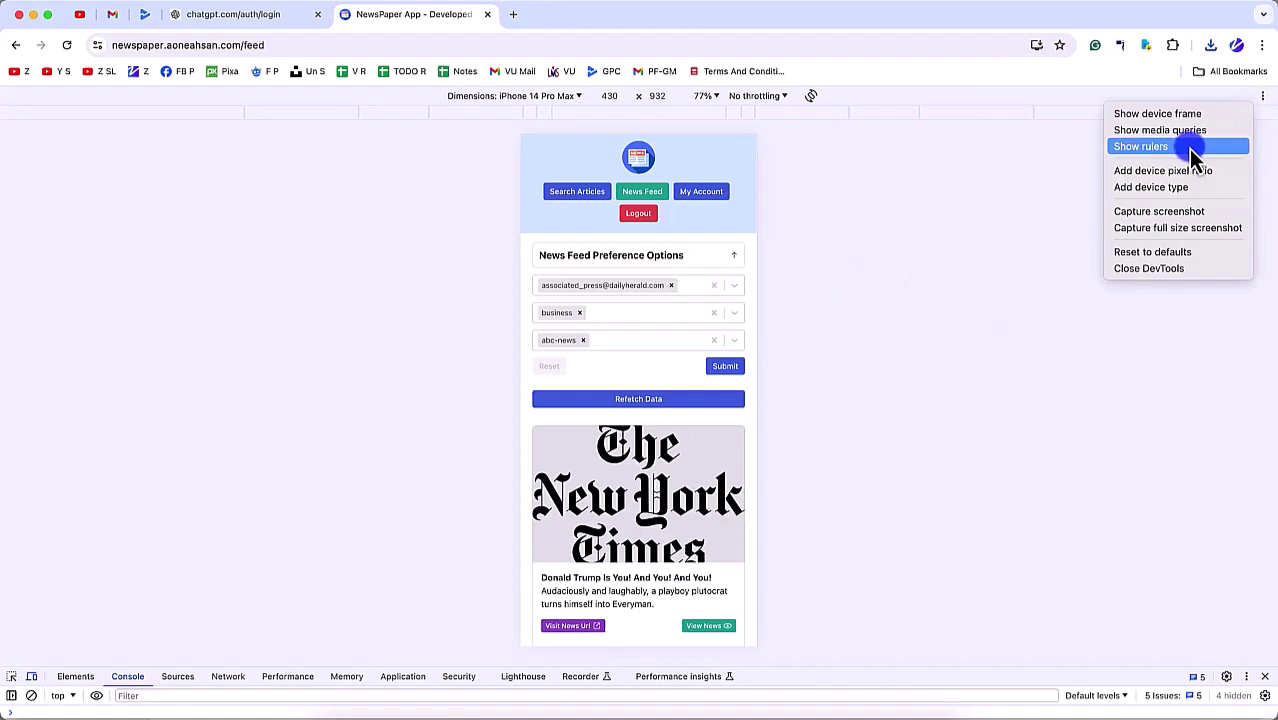
left_click(1175, 213)
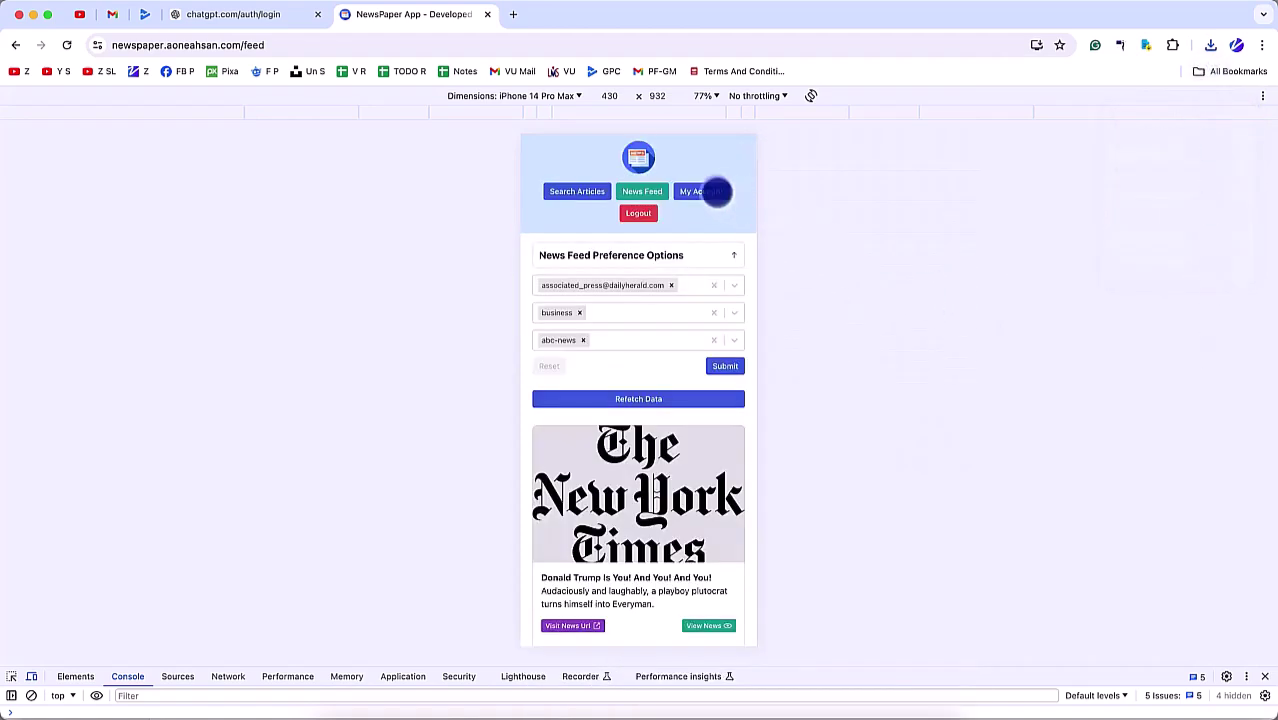
Step: Capture the My Account page, then go back to Search Articles
left_click(712, 191)
left_click(1263, 96)
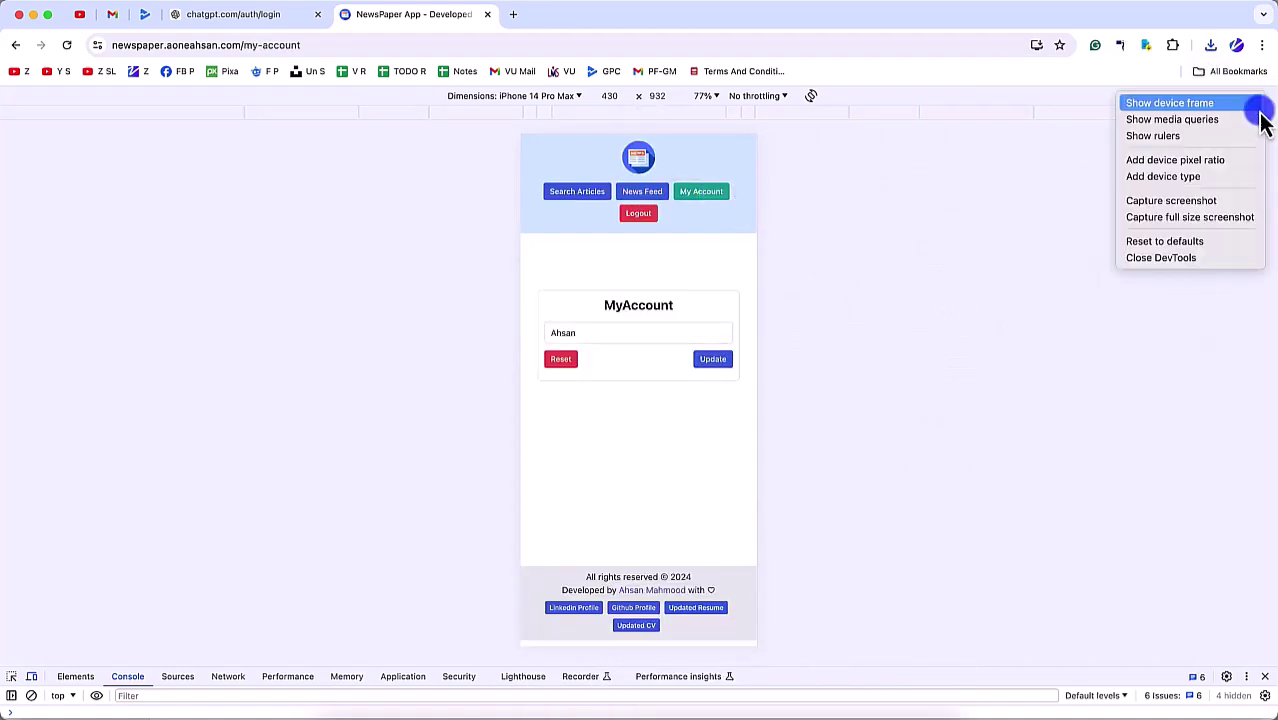
left_click(1205, 199)
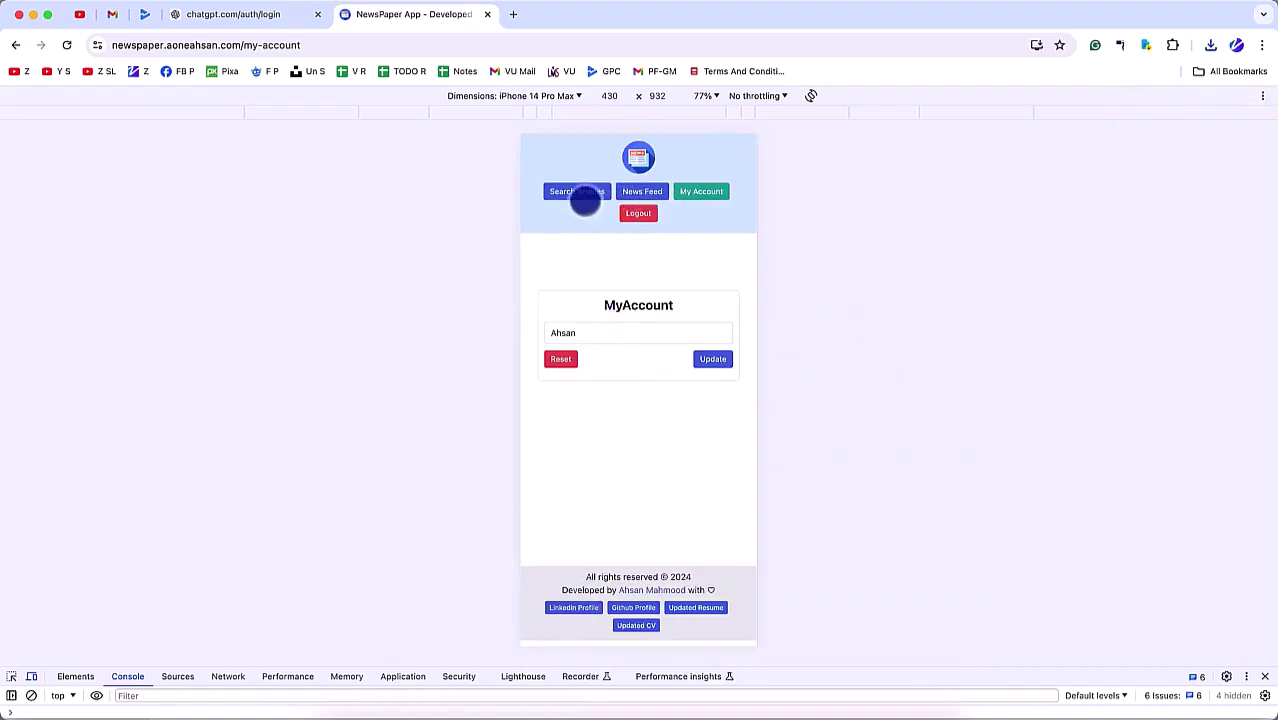
left_click(585, 199)
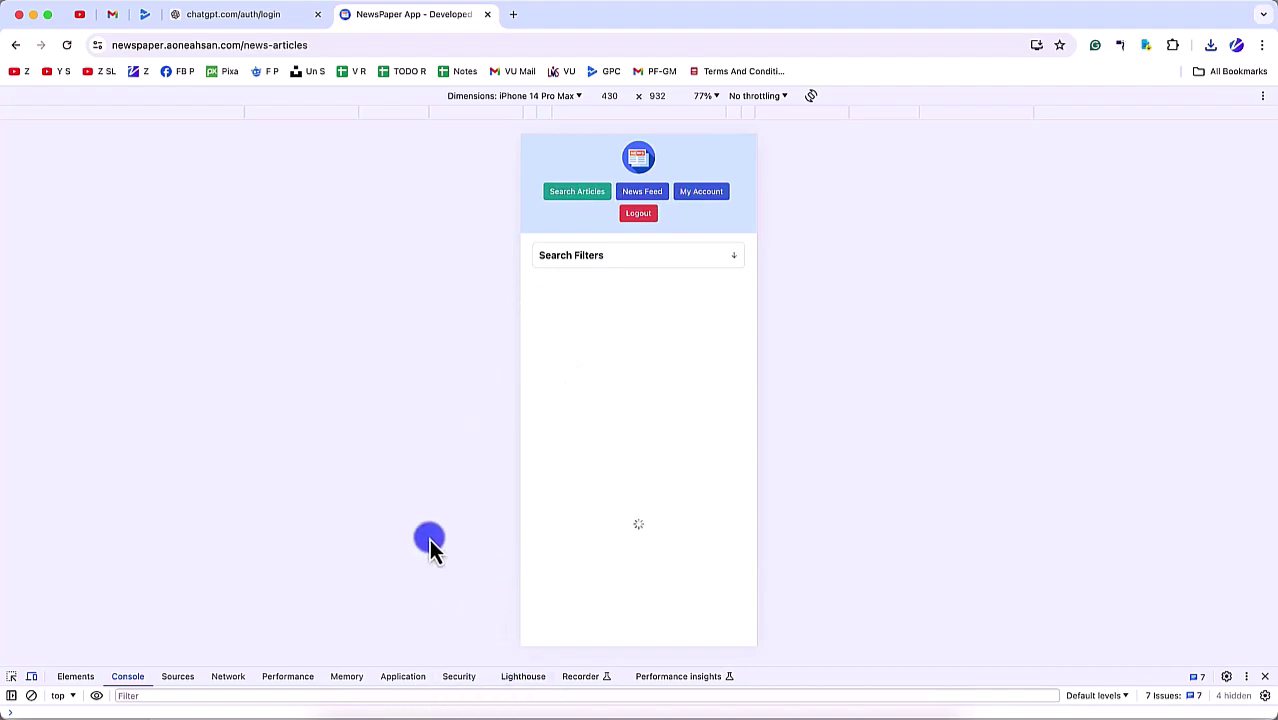
Step: Preview the first saved screenshot in Finder and drag it toward the Play Console listing
left_click(335, 714)
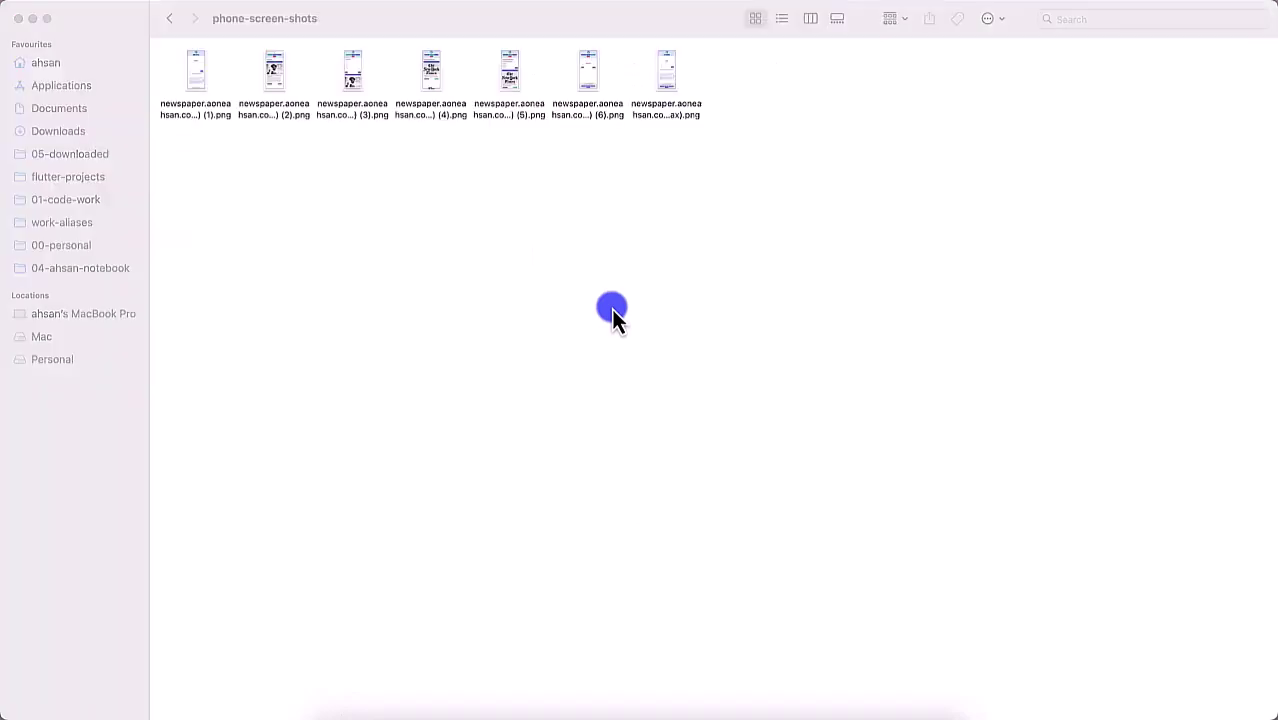
left_click(195, 72)
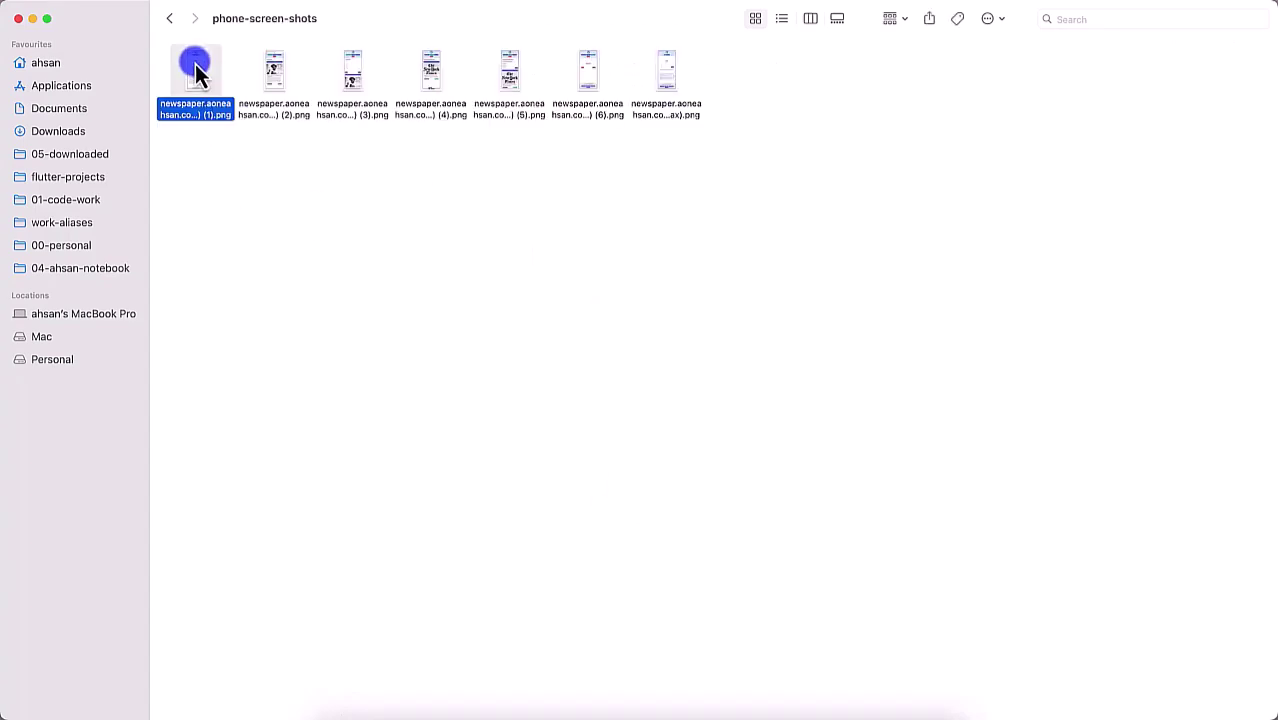
key("space")
left_click_drag(195, 72, 530, 415)
Step: Add all seven screenshots to the phone screenshots section
key("super+Tab")
key("super+Tab")
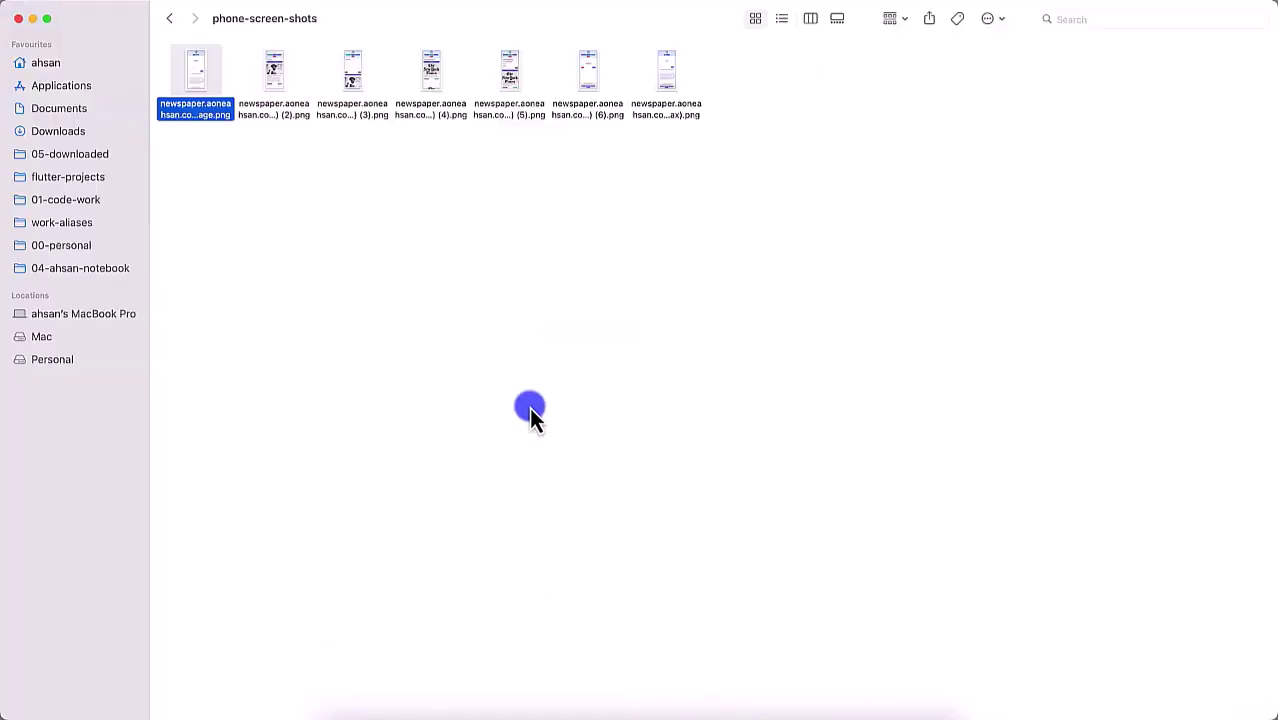
key("super+a")
key("super+Tab")
left_click_drag(218, 95, 633, 457)
scroll(620, 552, "down", 5)
scroll(620, 552, "down", 3)
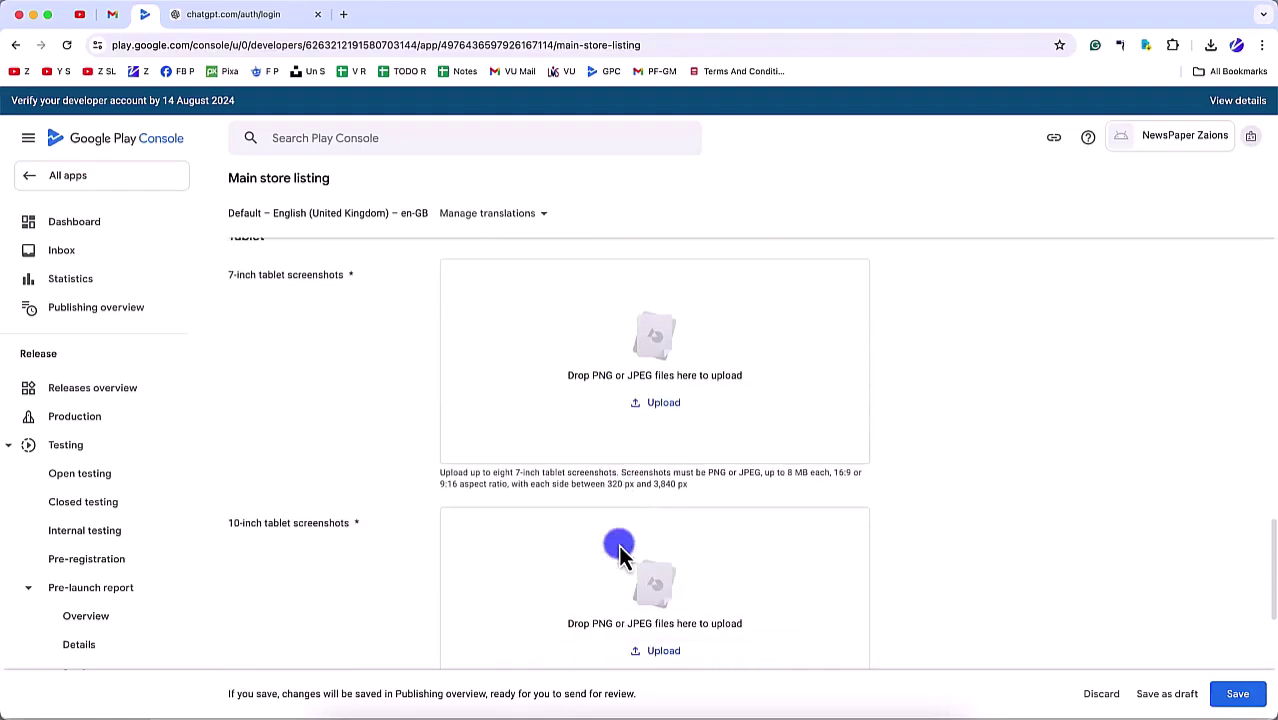
Step: Add the seven screenshots to the 7-inch tablet screenshots section
key("super+Tab")
left_click_drag(226, 137, 667, 377)
key("super+Tab")
scroll(610, 537, "down", 6)
Step: Add the seven screenshots to the 10-inch tablet screenshots section
key("super+Tab")
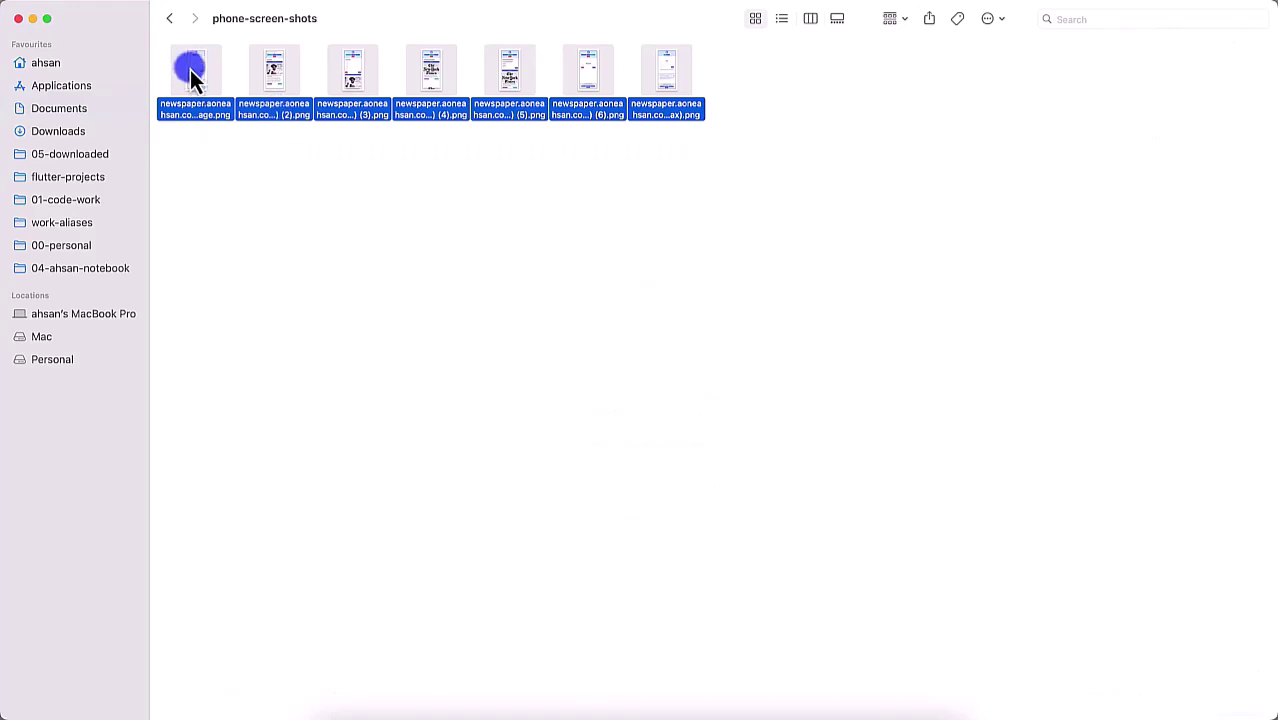
key("super+Tab")
left_click_drag(190, 69, 656, 456)
scroll(639, 513, "down", 8)
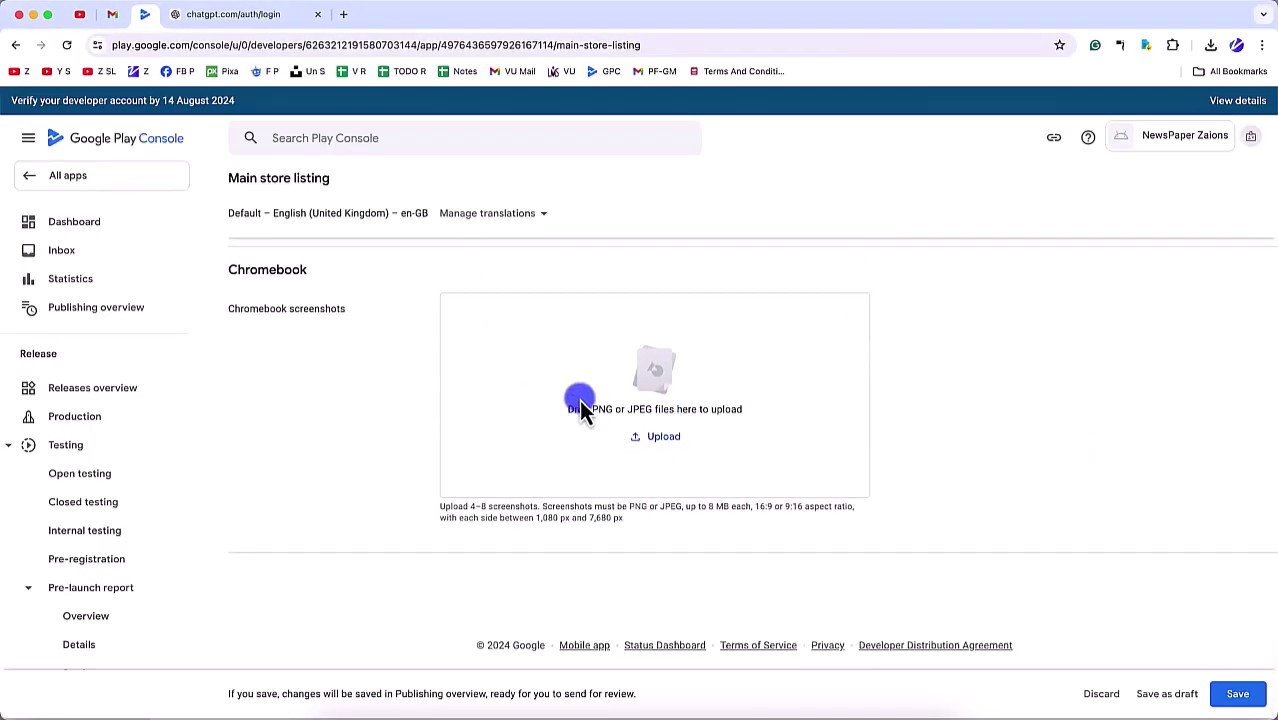
Step: Save the main store listing and choose 'Not now' on the Publishing overview prompt
scroll(516, 391, "up", 1)
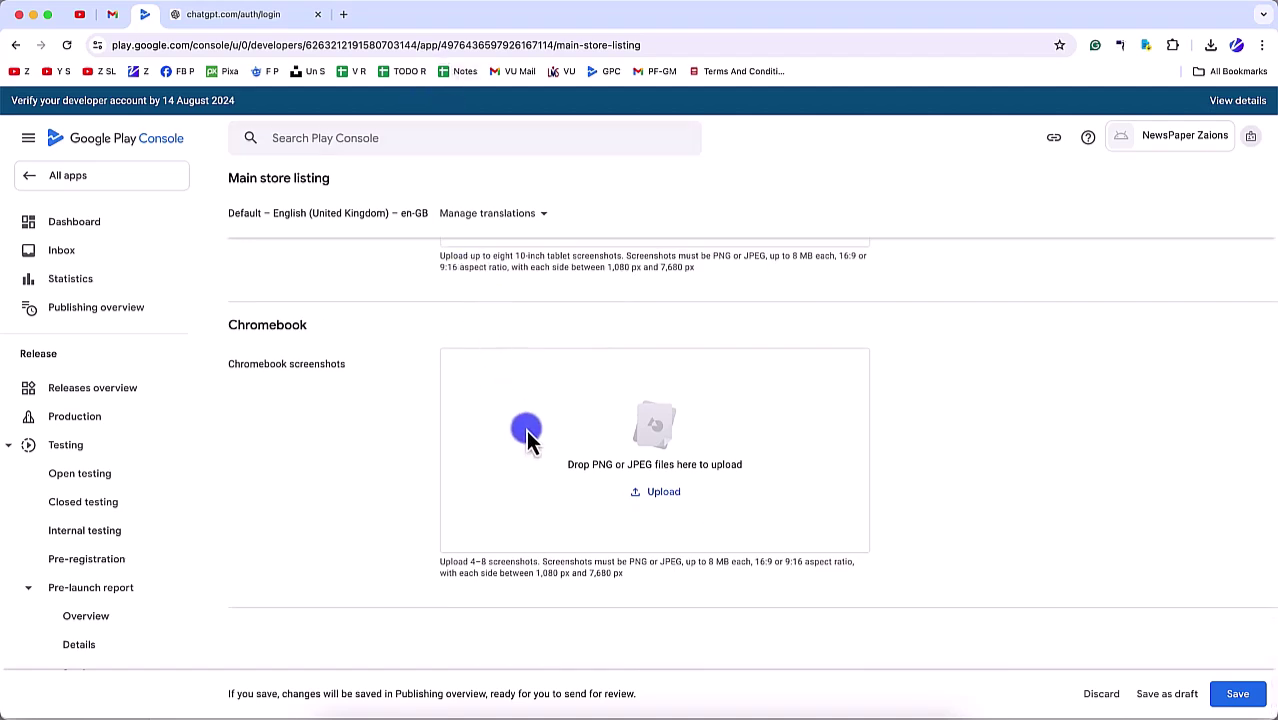
scroll(585, 551, "up", 10)
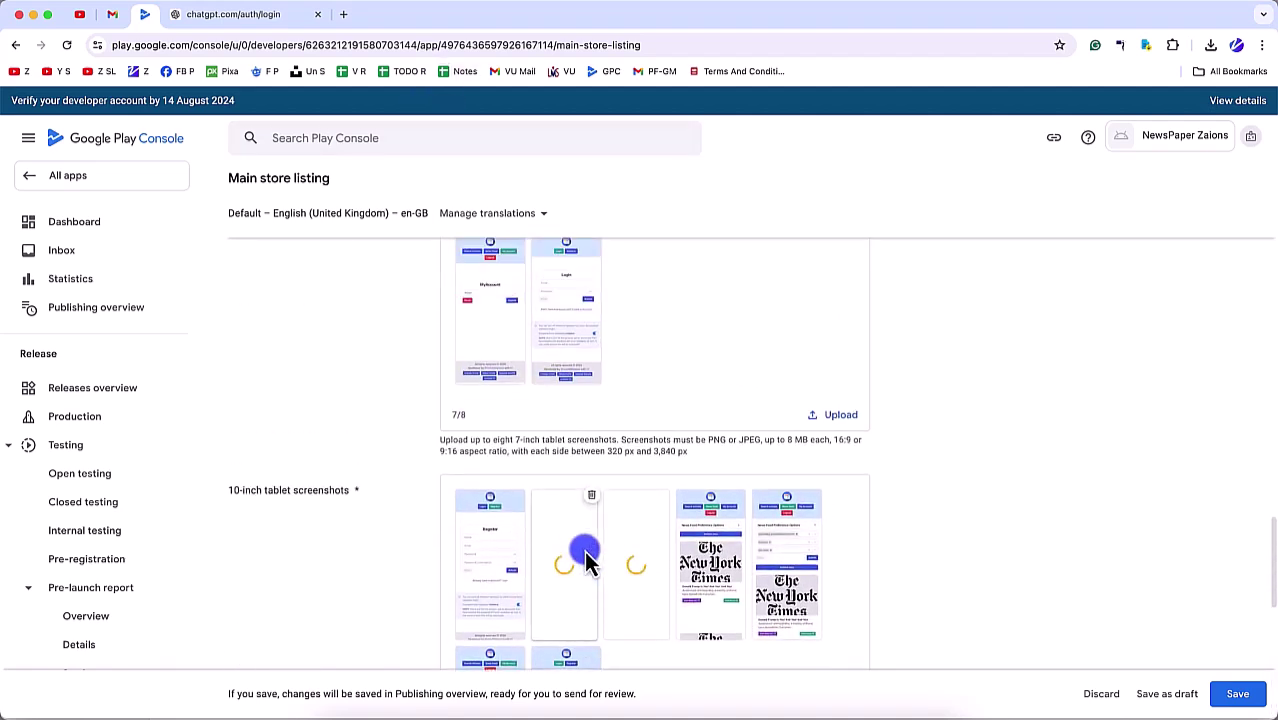
scroll(585, 558, "up", 10)
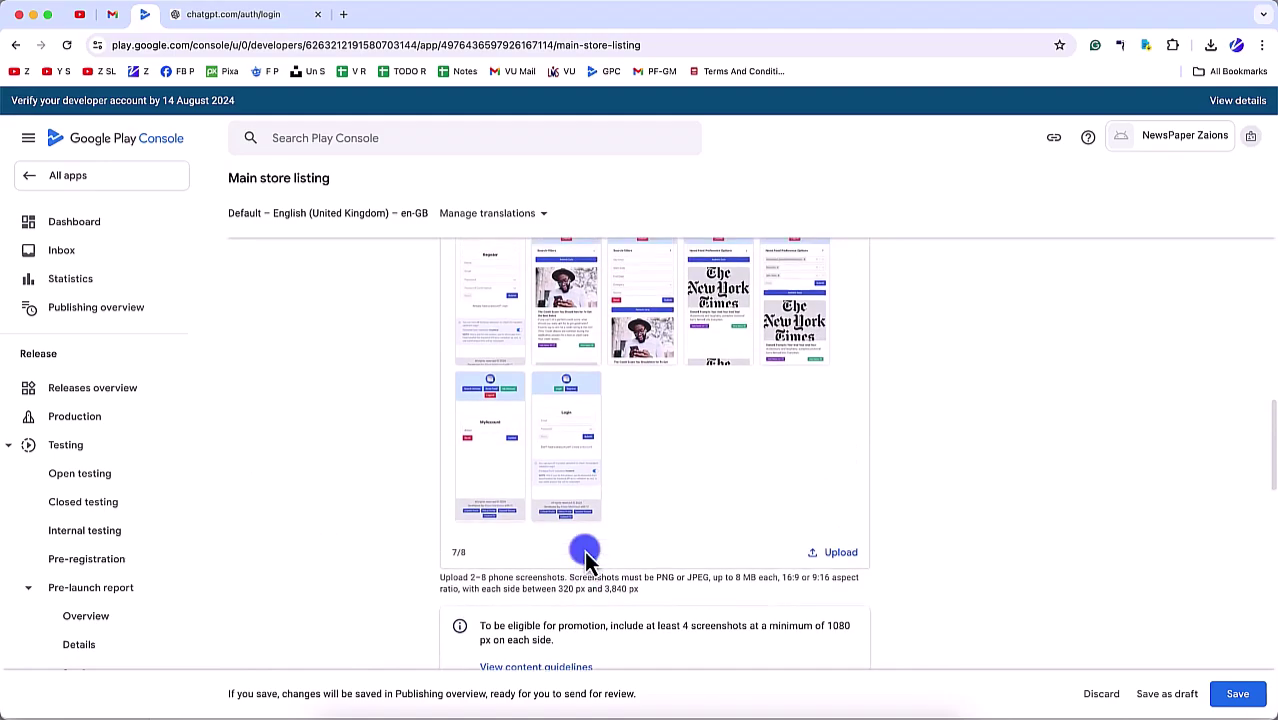
scroll(585, 558, "up", 15)
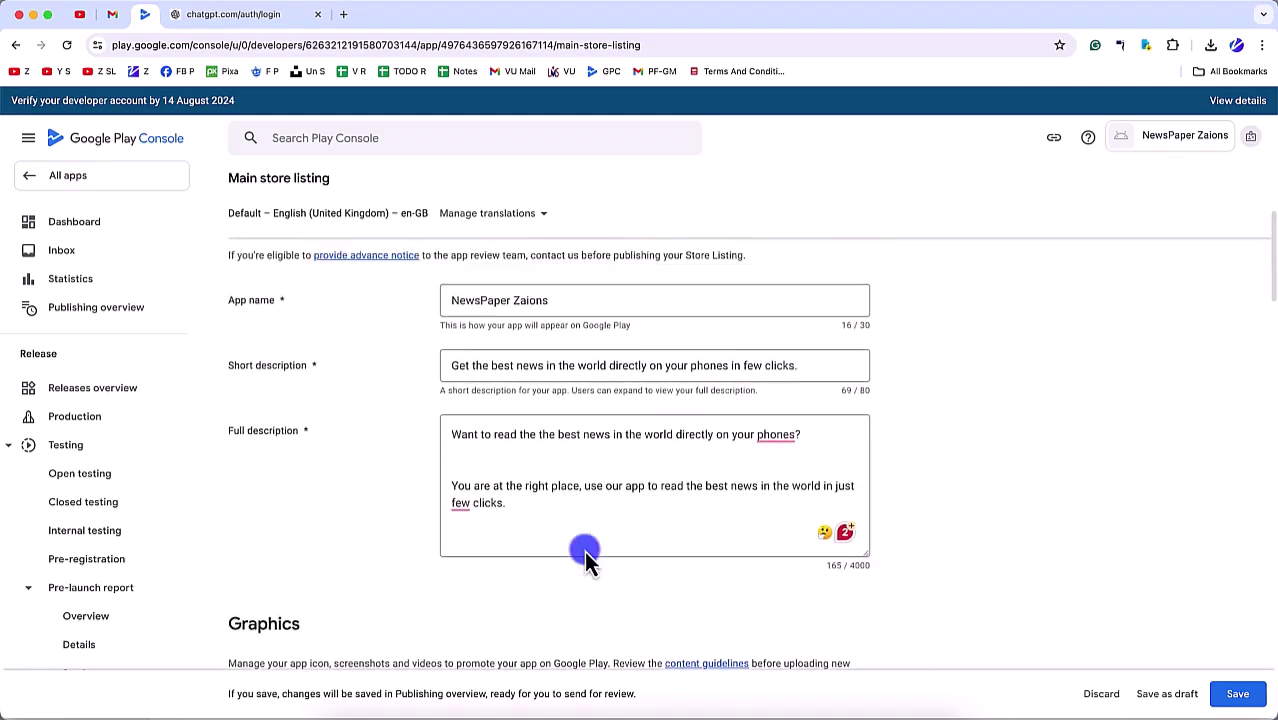
scroll(584, 550, "up", 5)
scroll(584, 550, "down", 20)
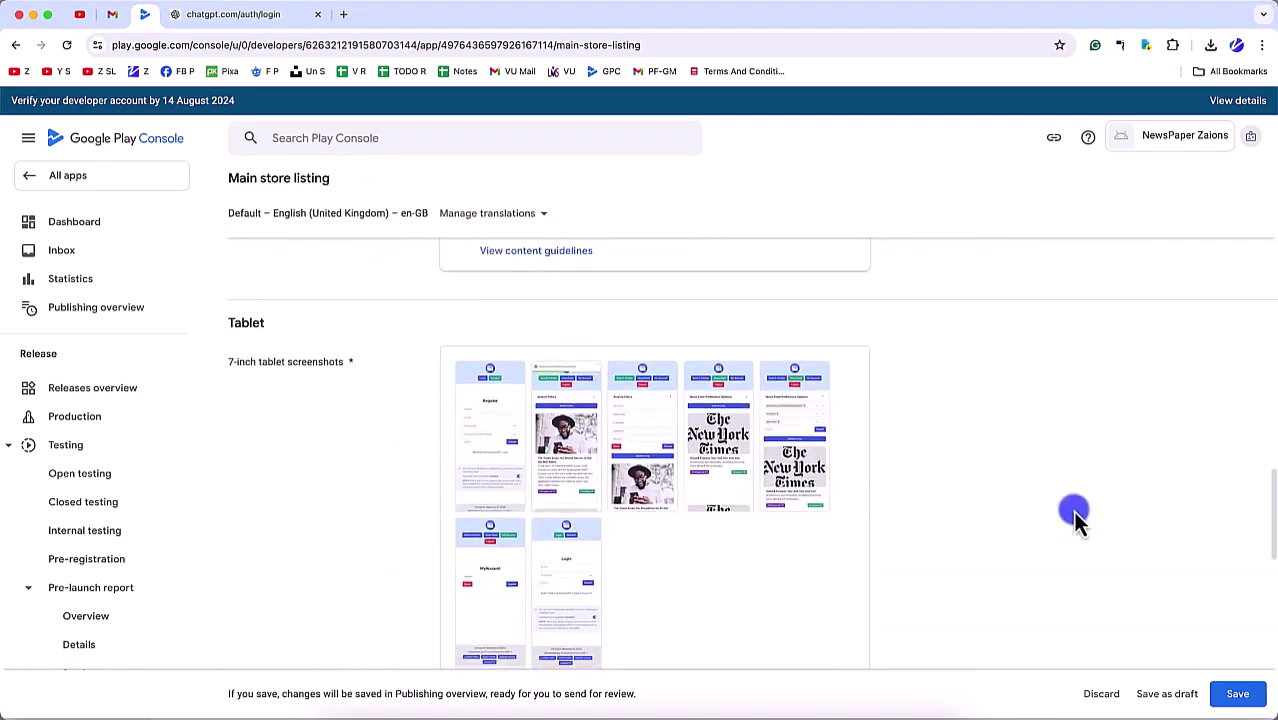
scroll(1075, 518, "down", 5)
left_click(1232, 694)
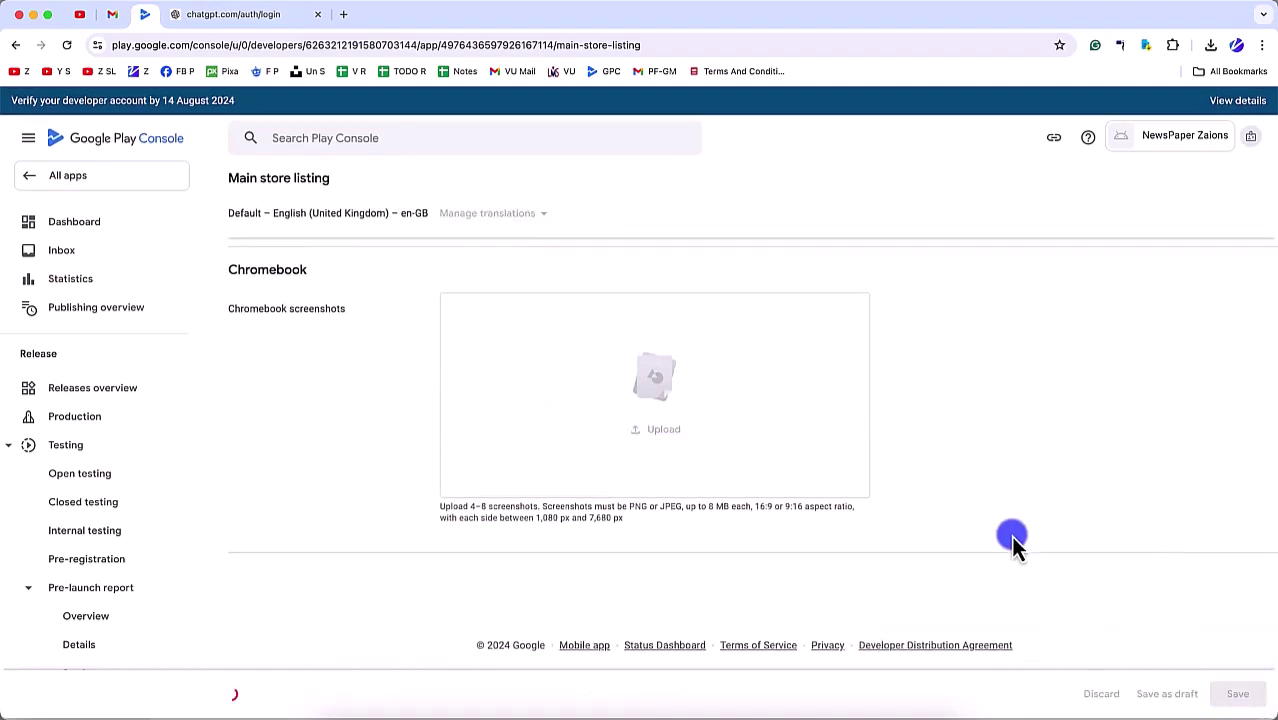
scroll(1010, 535, "up", 10)
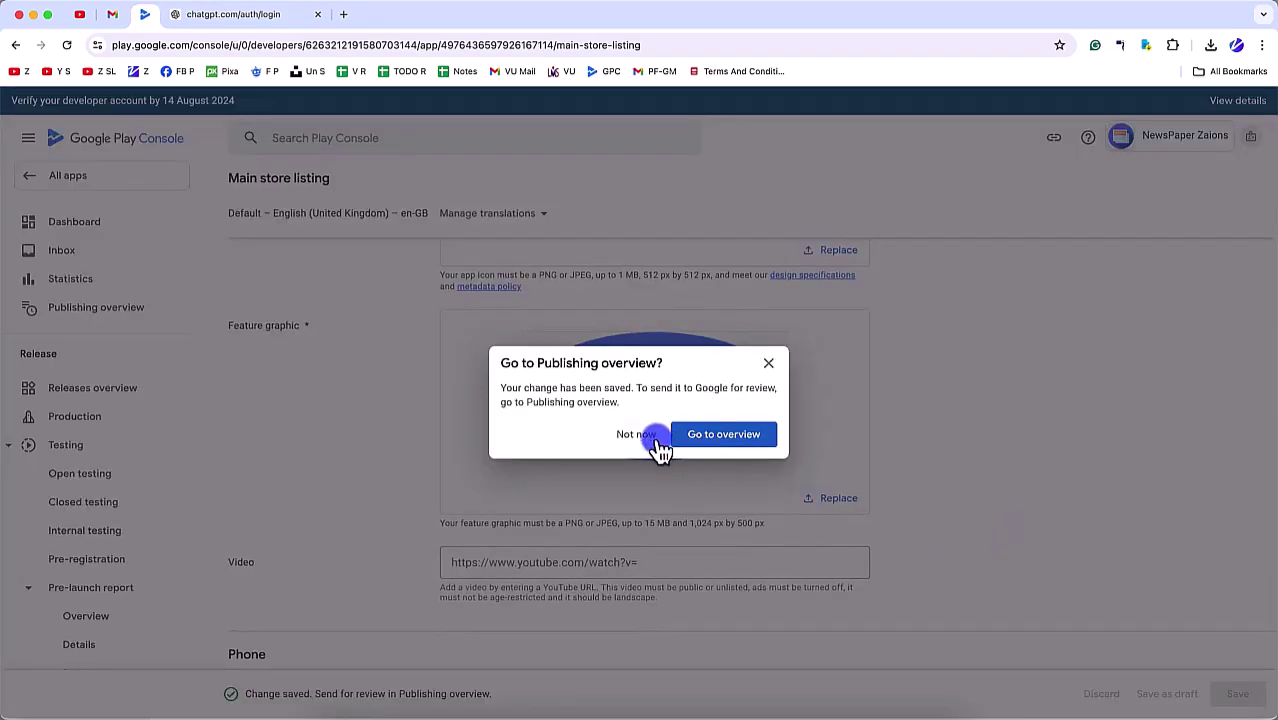
left_click(640, 436)
Step: Go to the Dashboard and briefly show, then hide, the closed-testing tasks
left_click(104, 232)
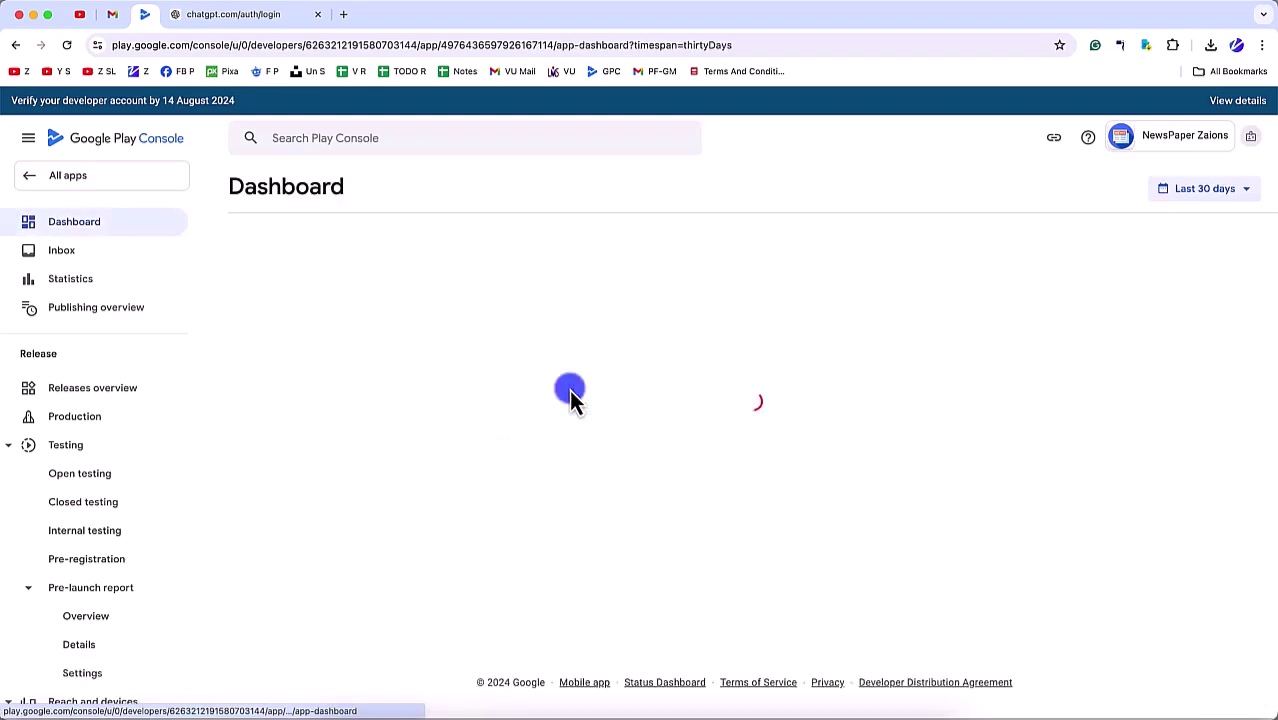
scroll(569, 389, "down", 2)
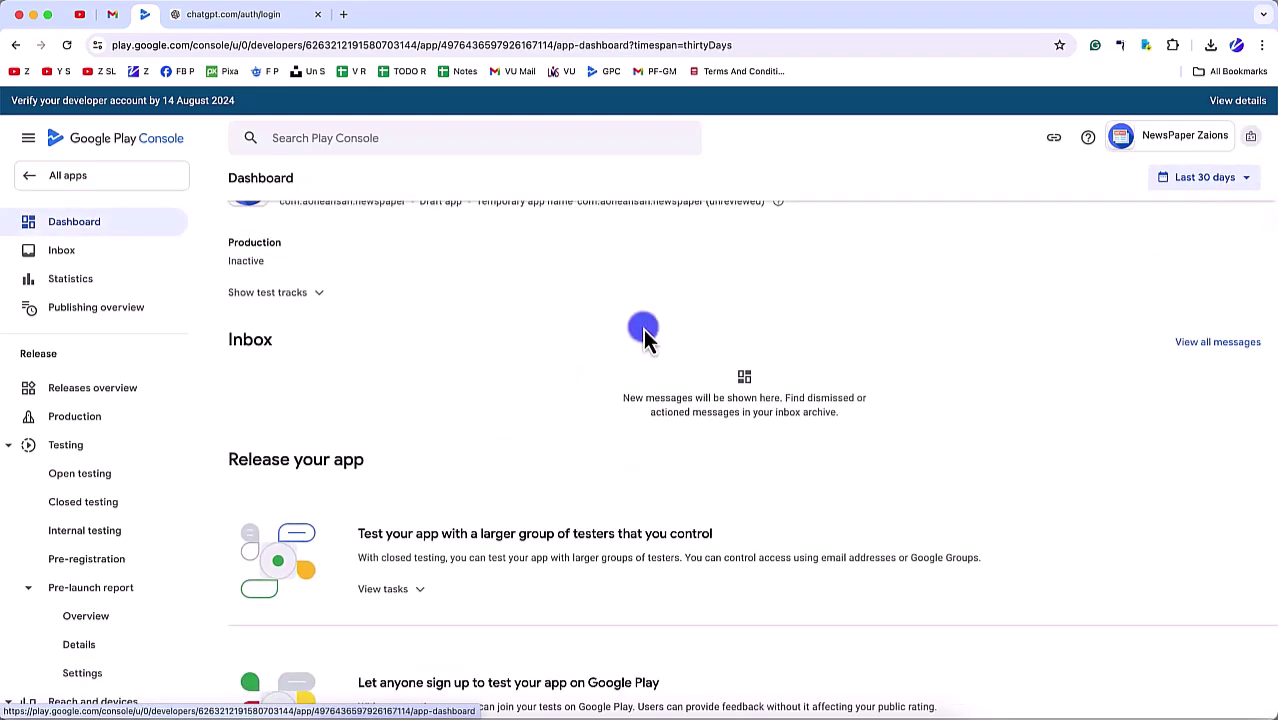
scroll(682, 461, "down", 3)
scroll(682, 461, "down", 1)
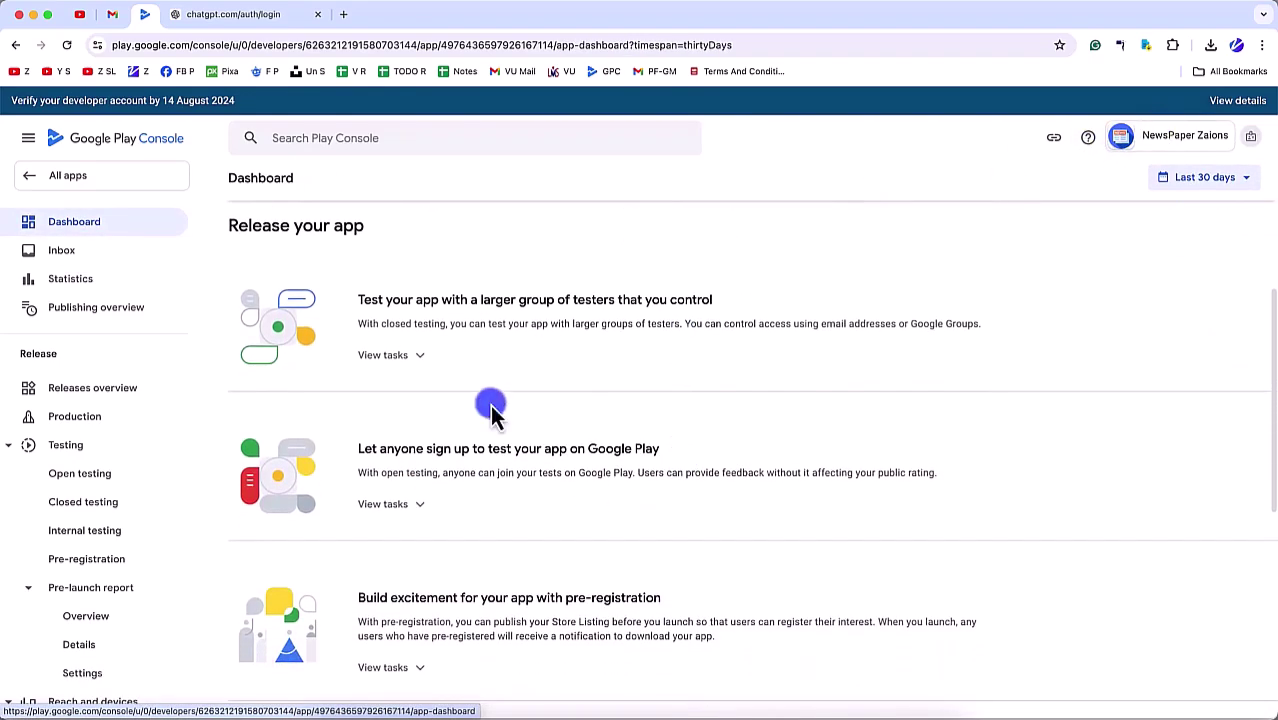
left_click(431, 368)
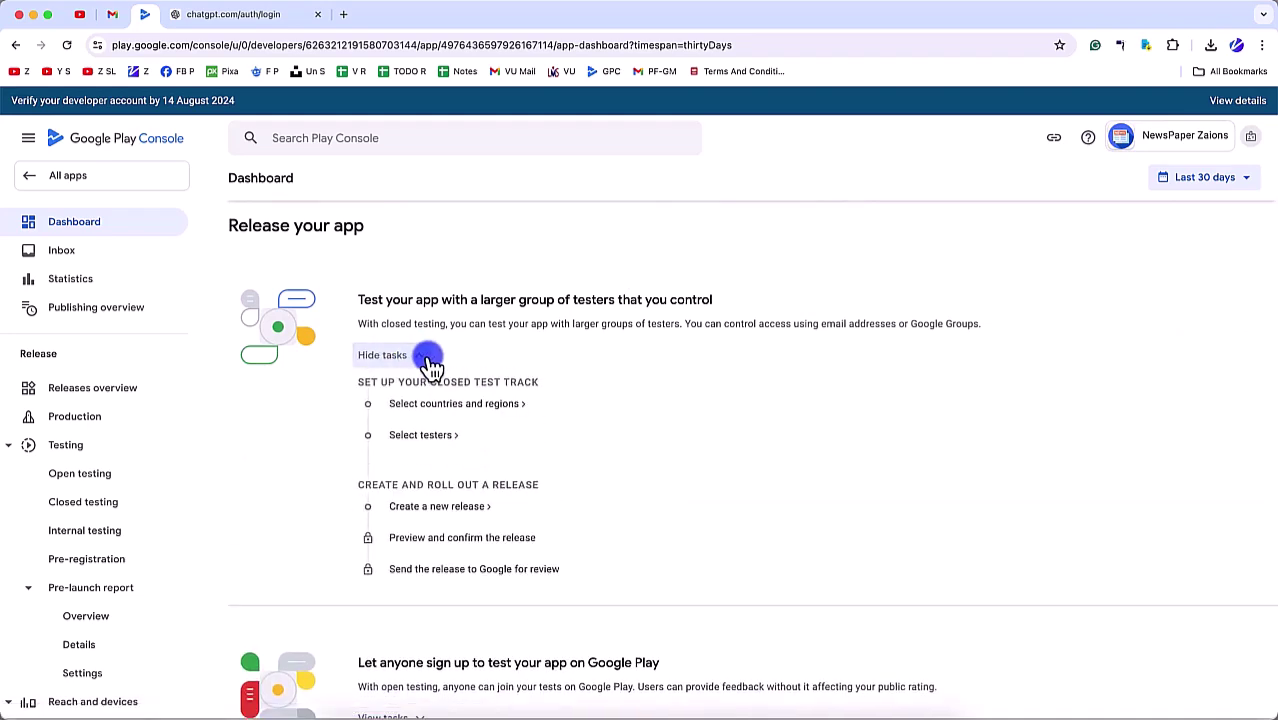
left_click(431, 368)
Step: Expand the open-testing tasks, peek at pre-registration, and reach Create and publish a release
scroll(428, 432, "down", 3)
left_click(400, 398)
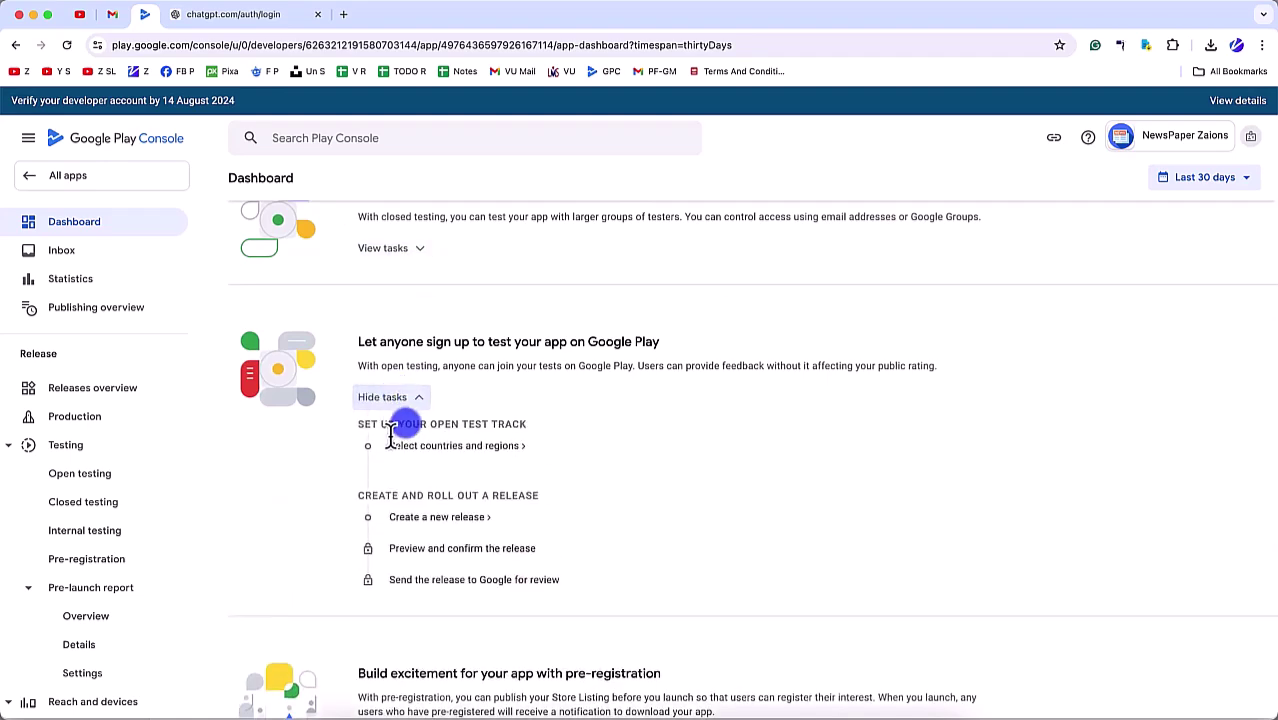
scroll(400, 430, "down", 3)
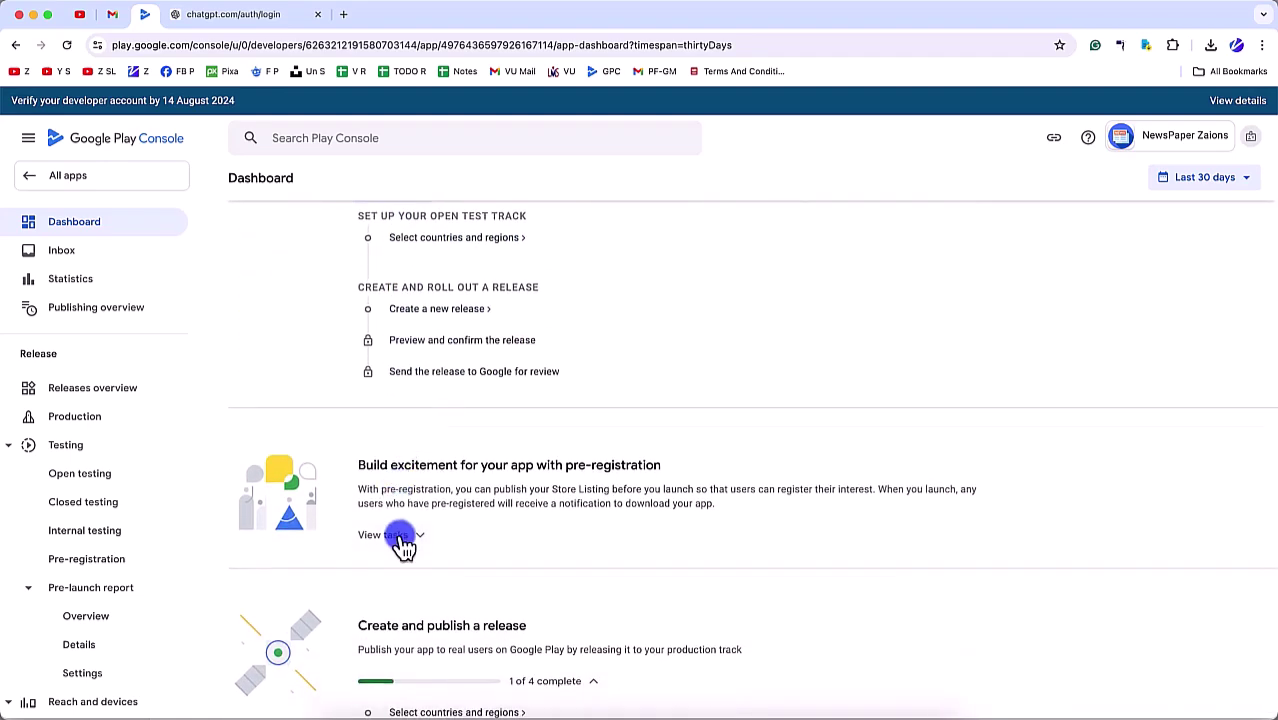
left_click(401, 540)
scroll(400, 530, "down", 3)
left_click(415, 334)
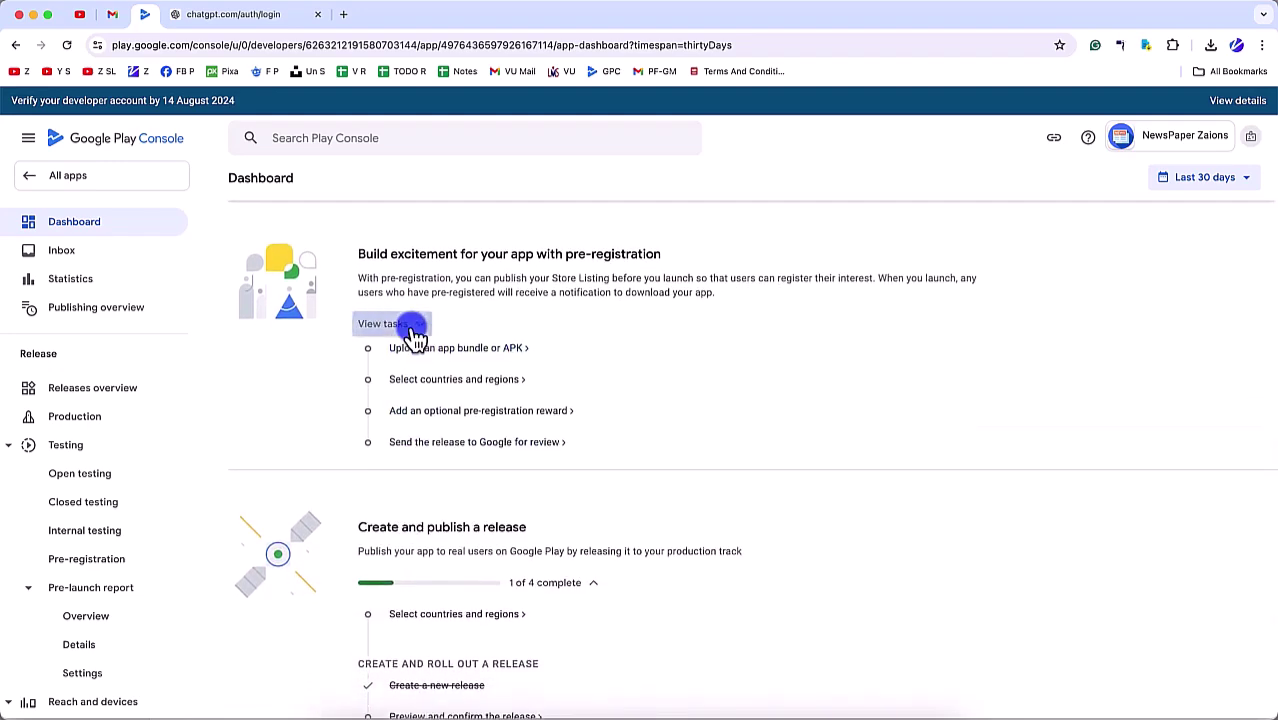
scroll(413, 330, "down", 3)
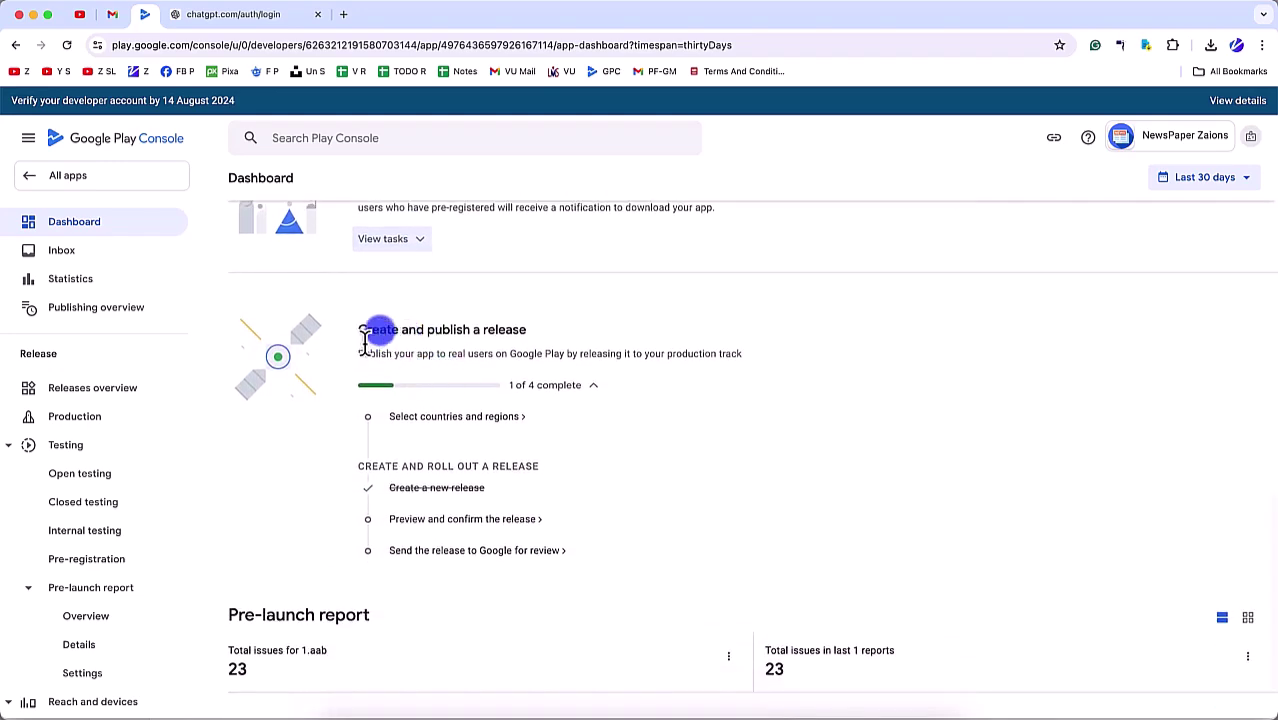
left_click_drag(380, 342, 551, 340)
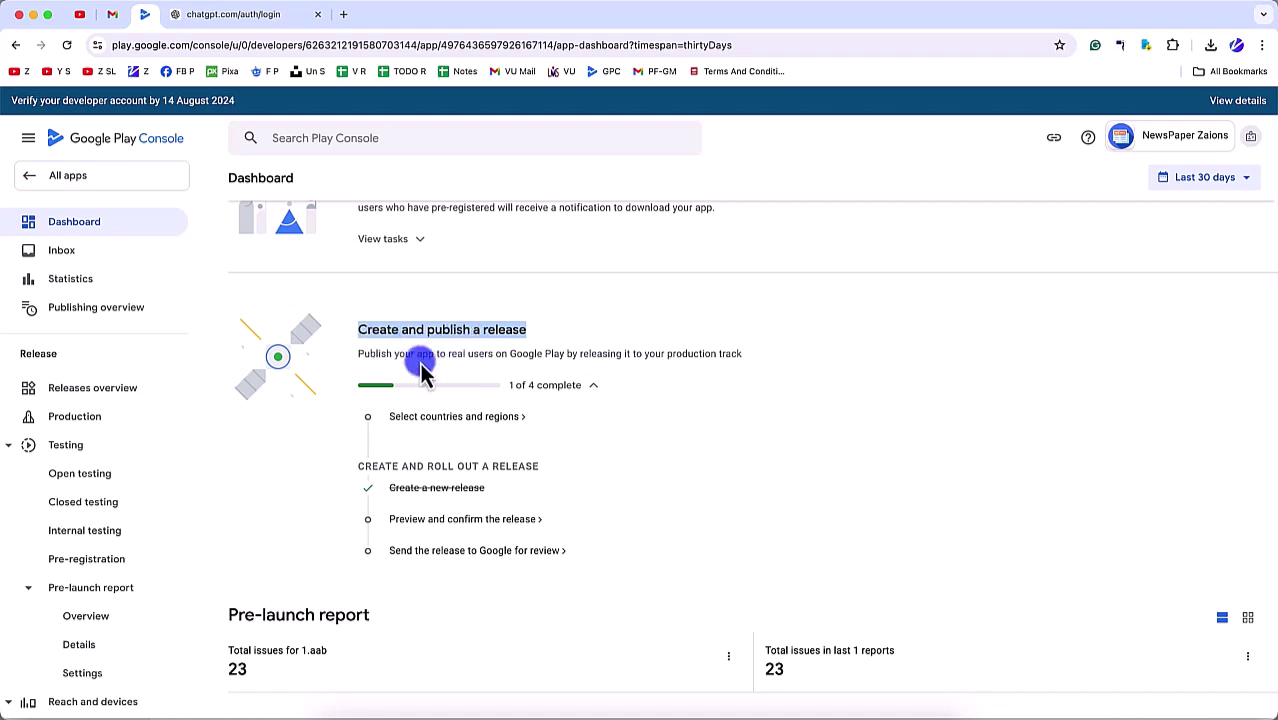
left_click(488, 333)
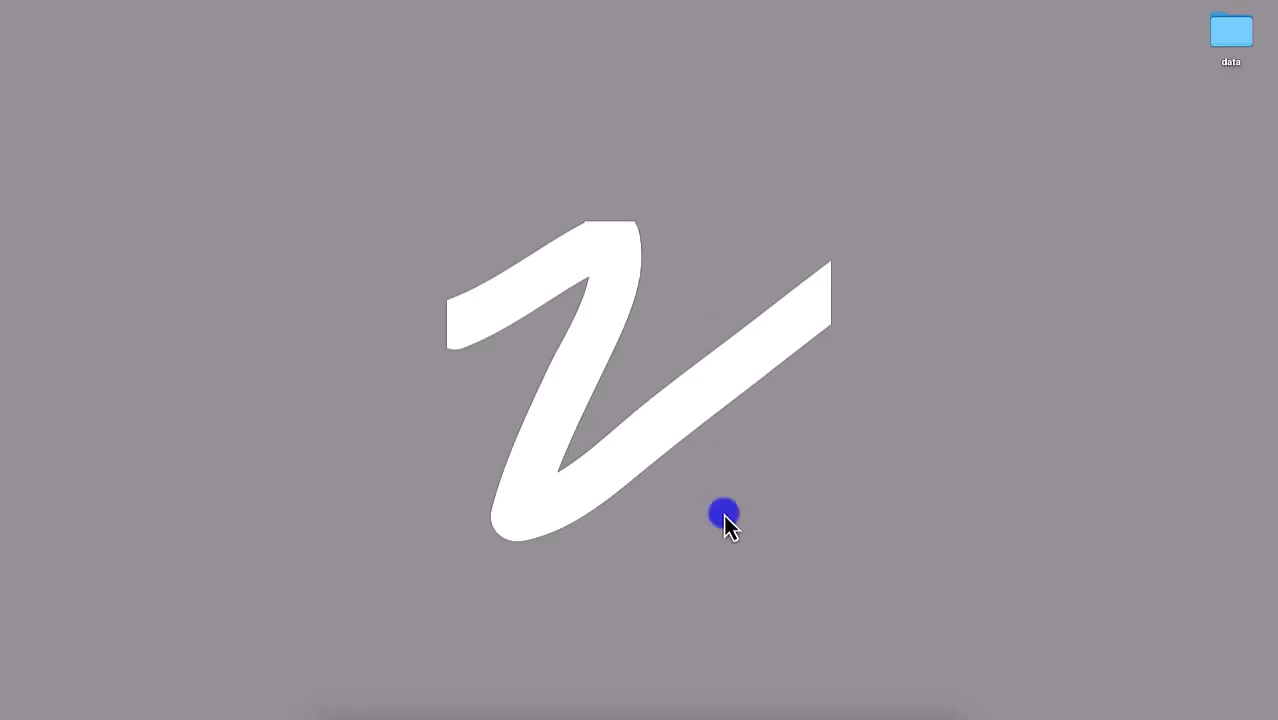
left_click(383, 708)
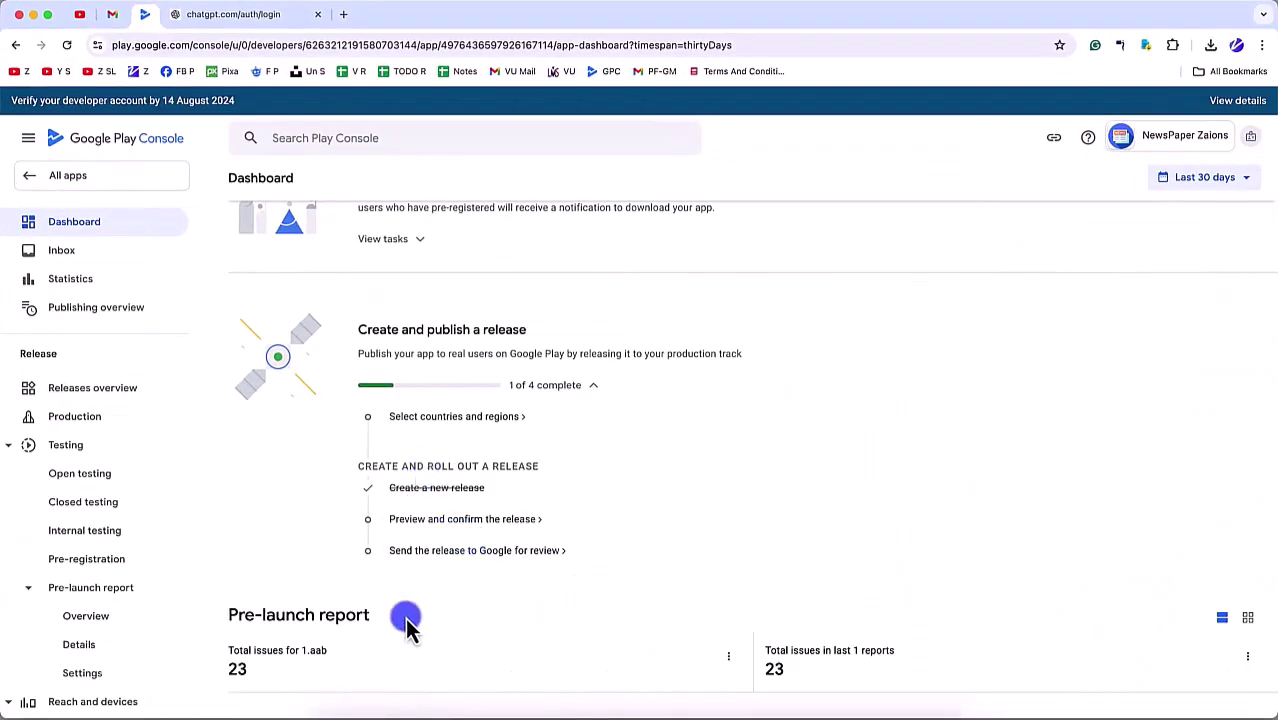
Step: Collapse the Testing section in the sidebar
scroll(415, 365, "up", 10)
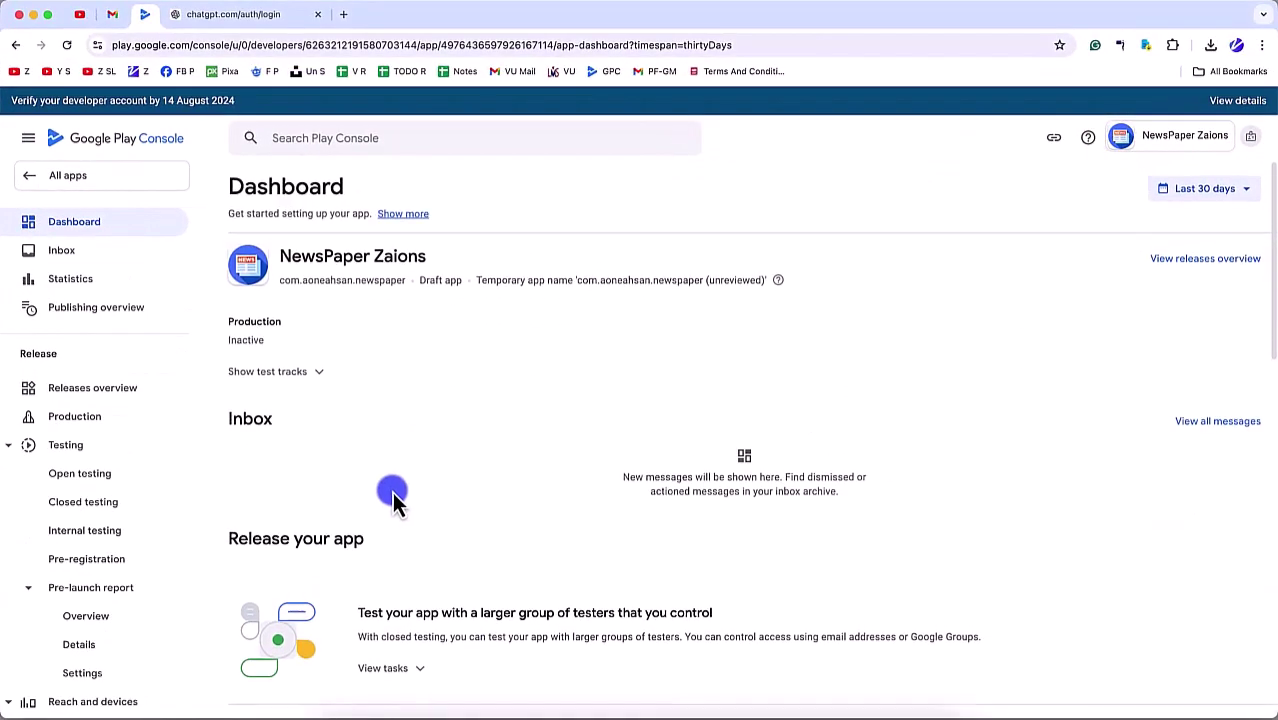
scroll(414, 277, "down", 5)
scroll(419, 260, "up", 2)
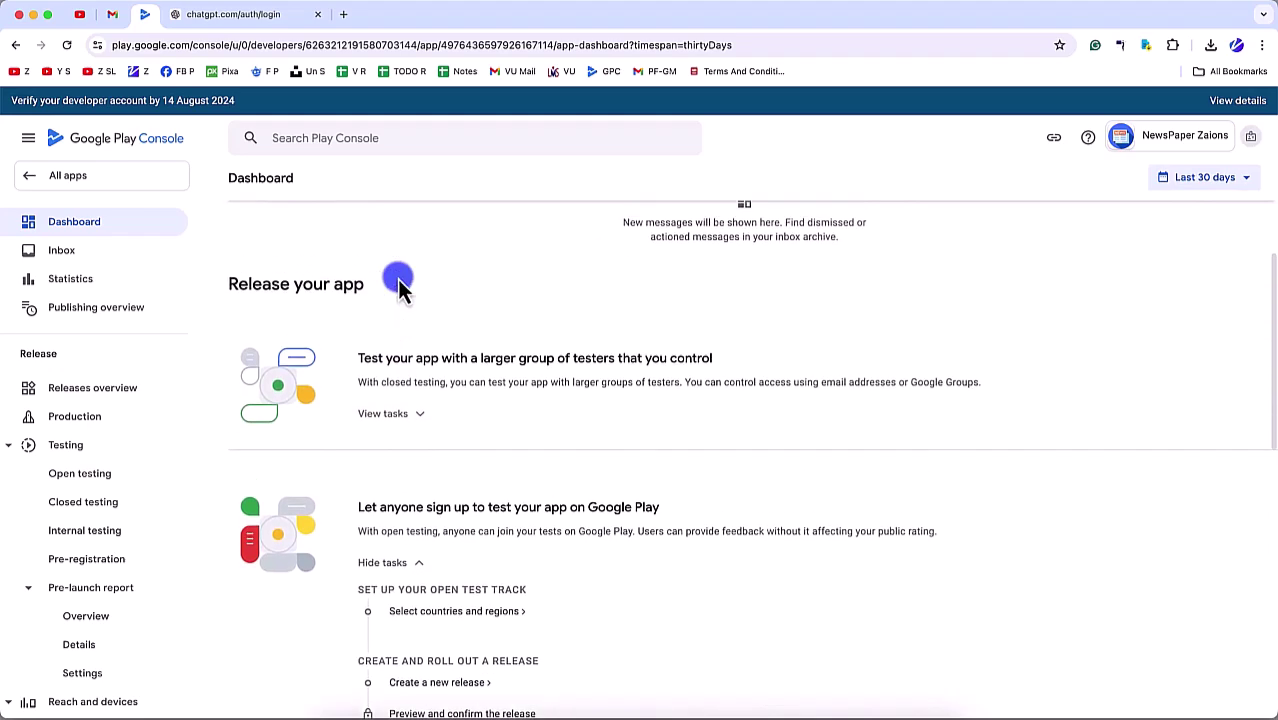
scroll(390, 314, "down", 1)
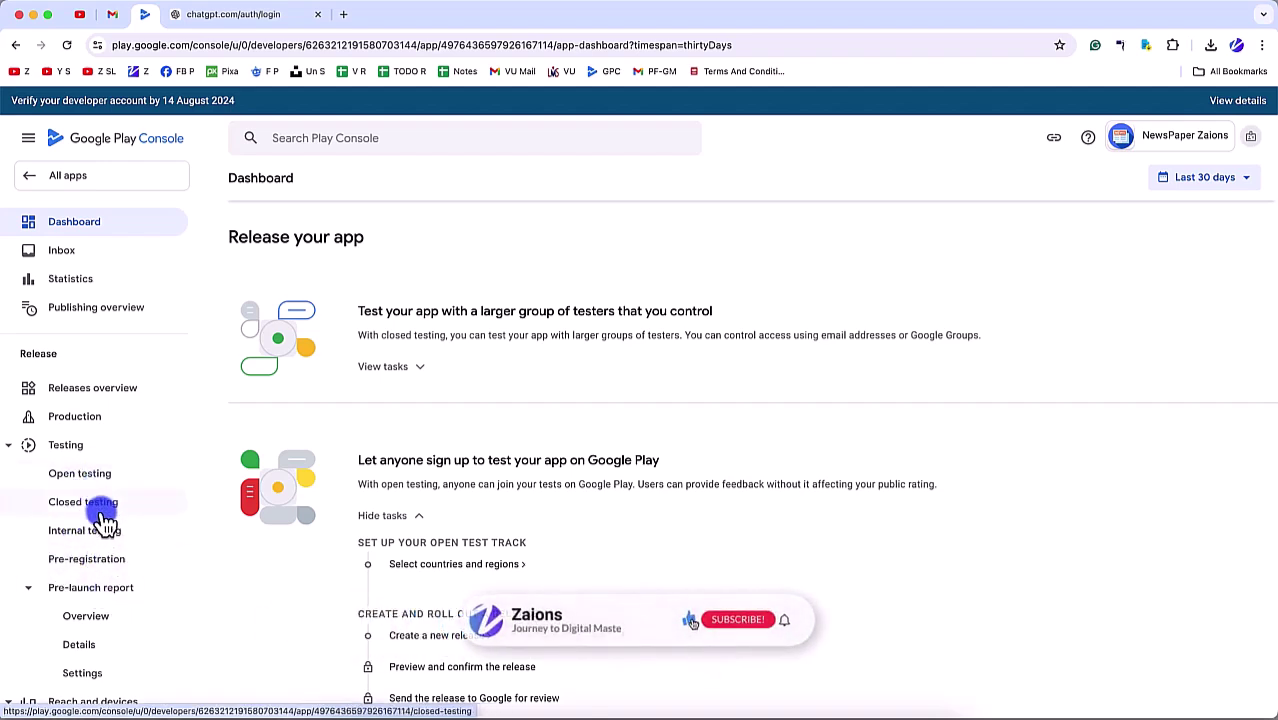
left_click(14, 447)
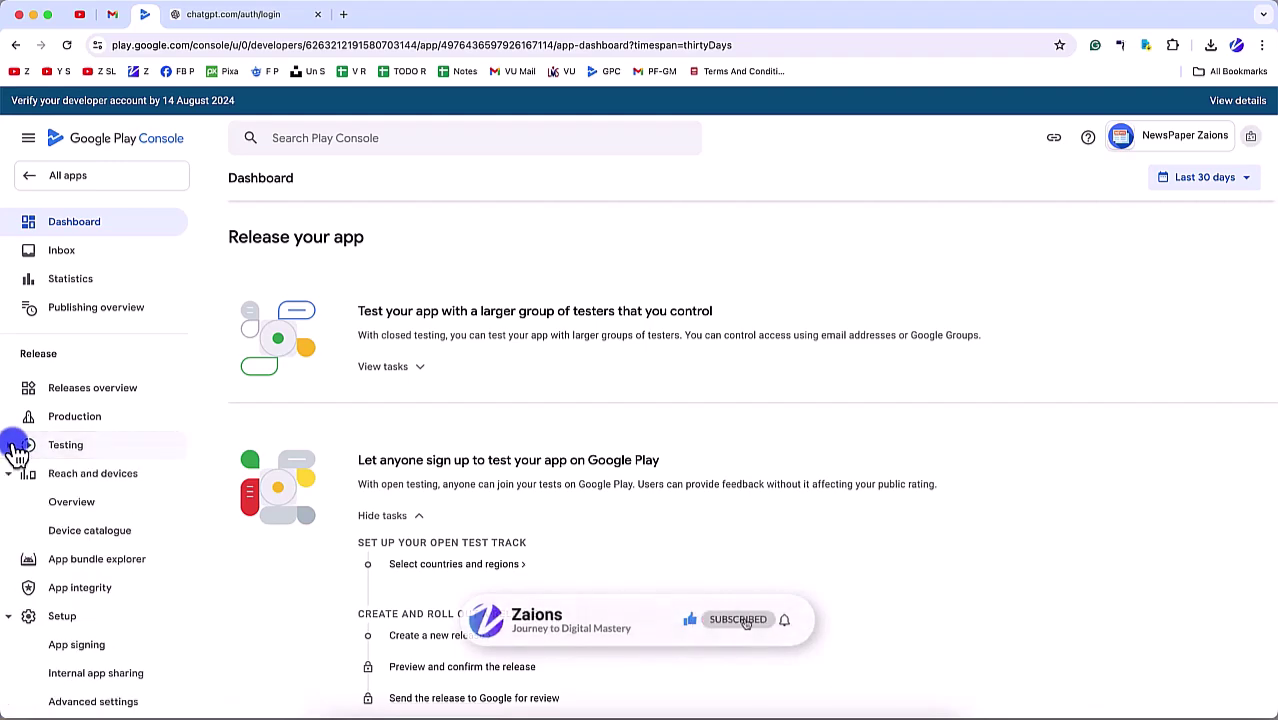
Step: Hide the testing task lists and open 'Select countries and regions' for production
scroll(474, 533, "down", 5)
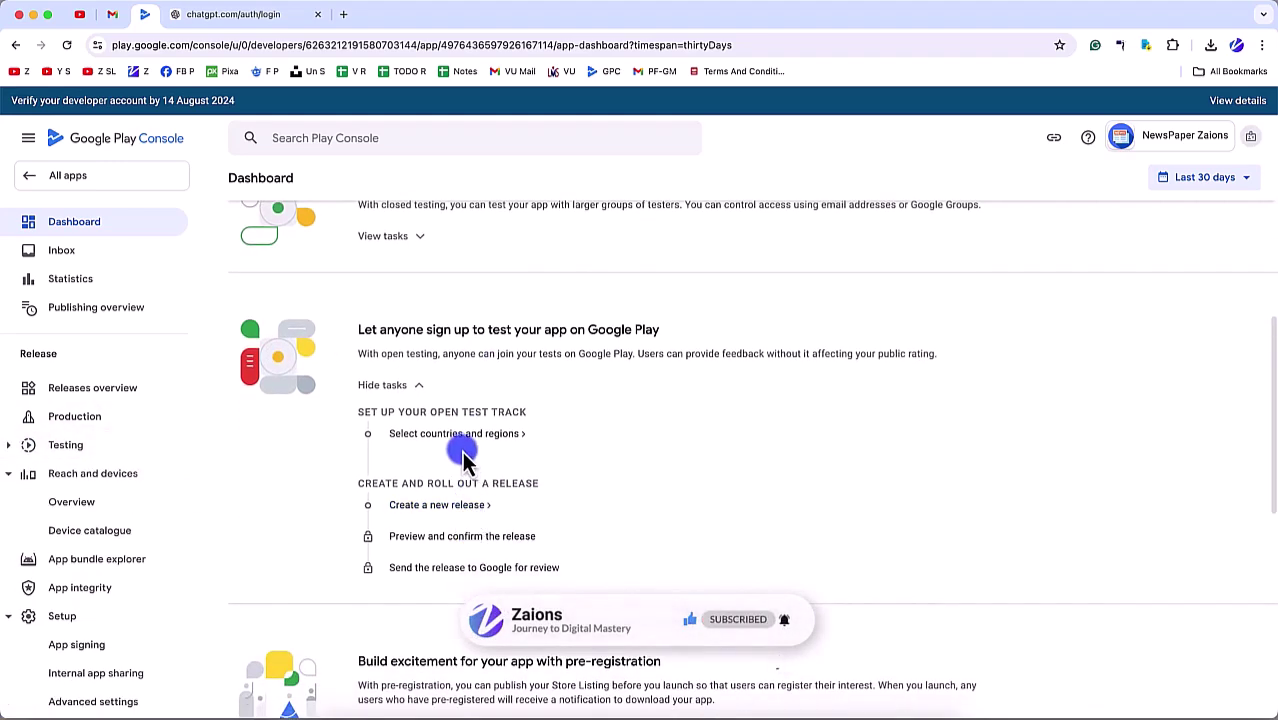
scroll(440, 497, "up", 6)
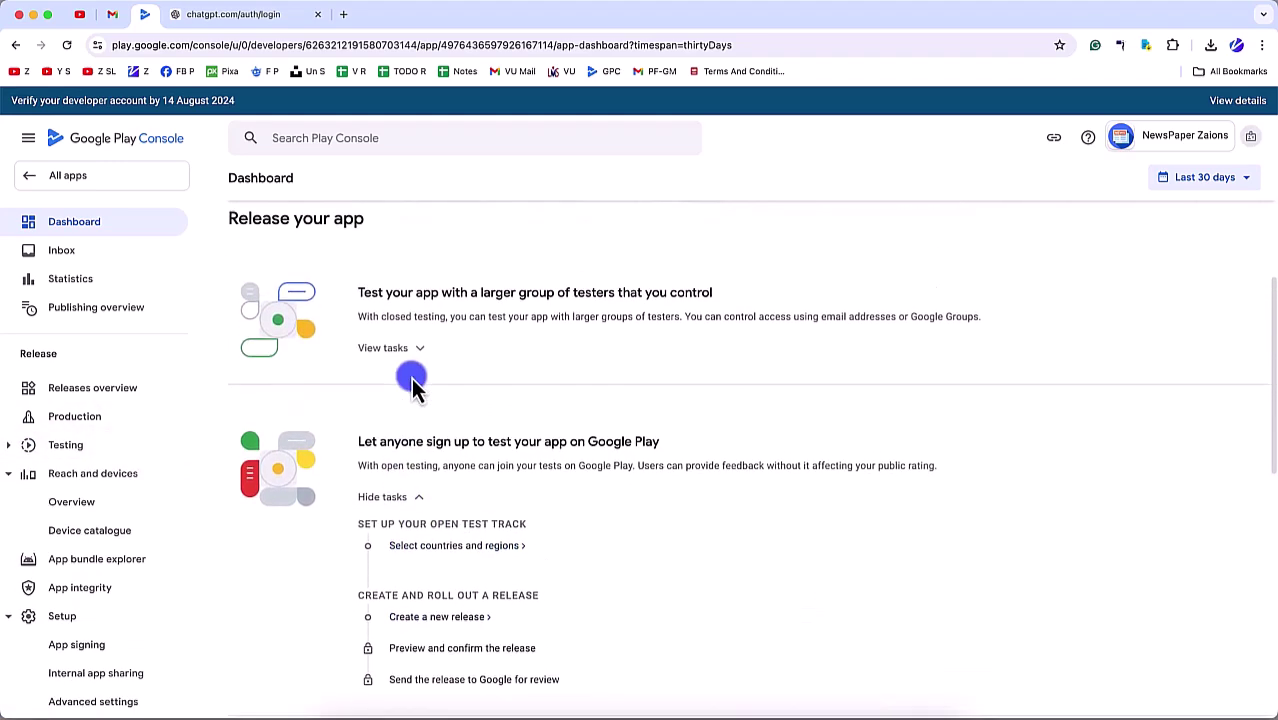
left_click(392, 377)
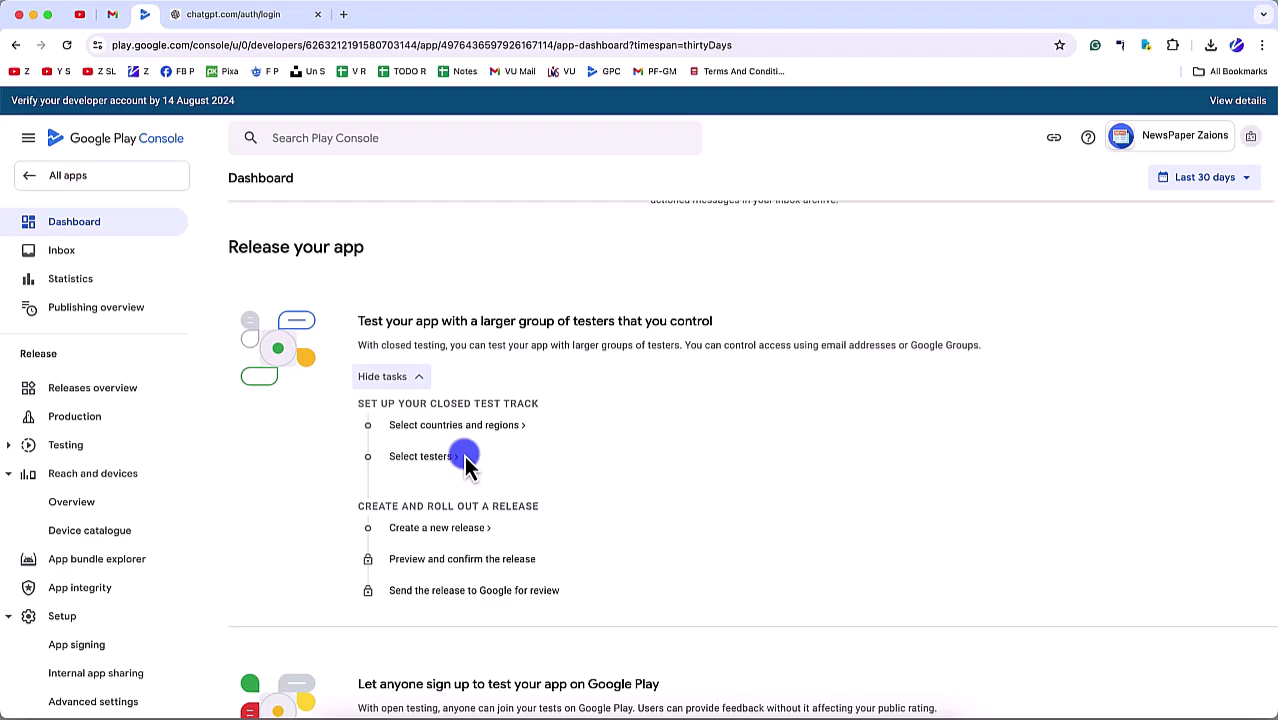
left_click(400, 378)
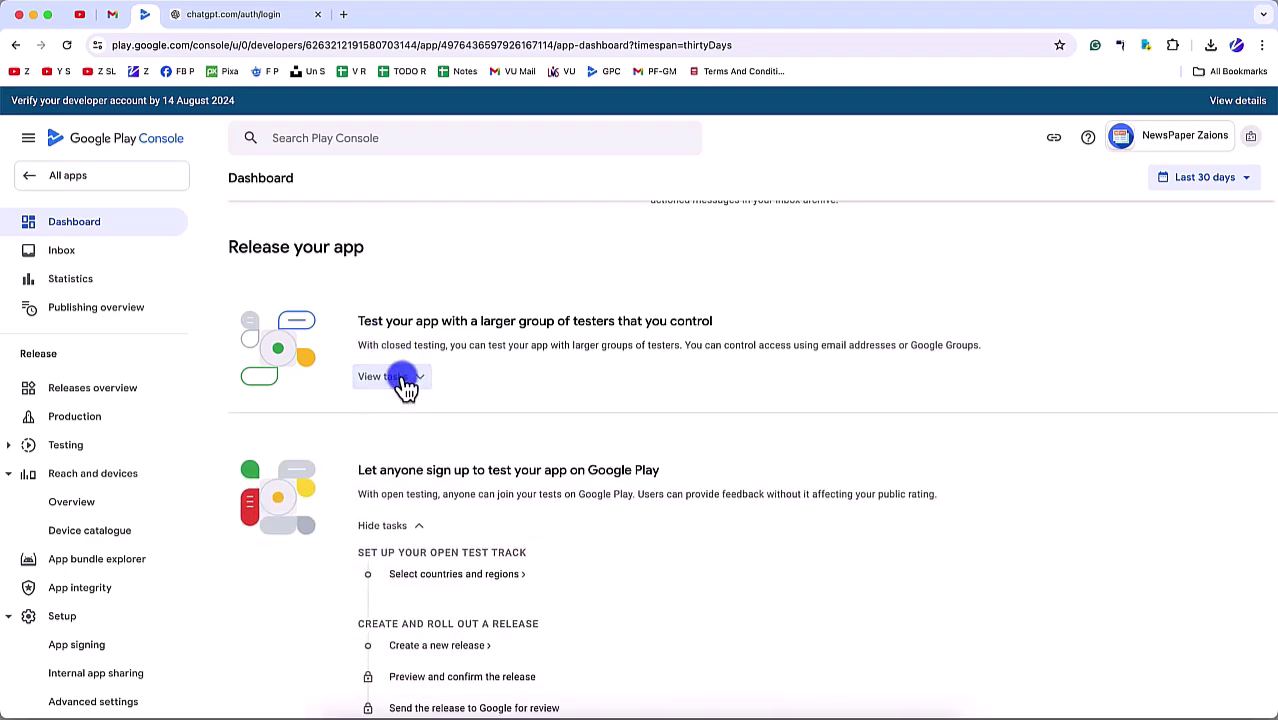
left_click(383, 528)
scroll(422, 563, "down", 8)
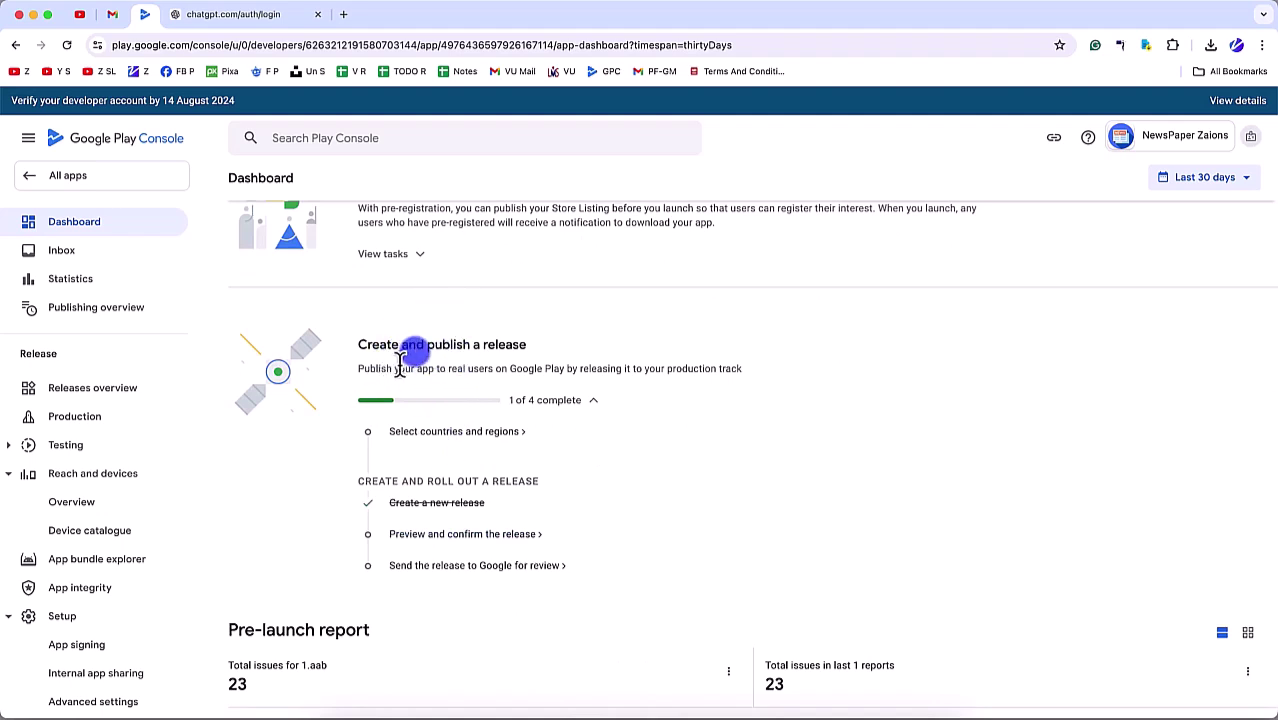
left_click(451, 437)
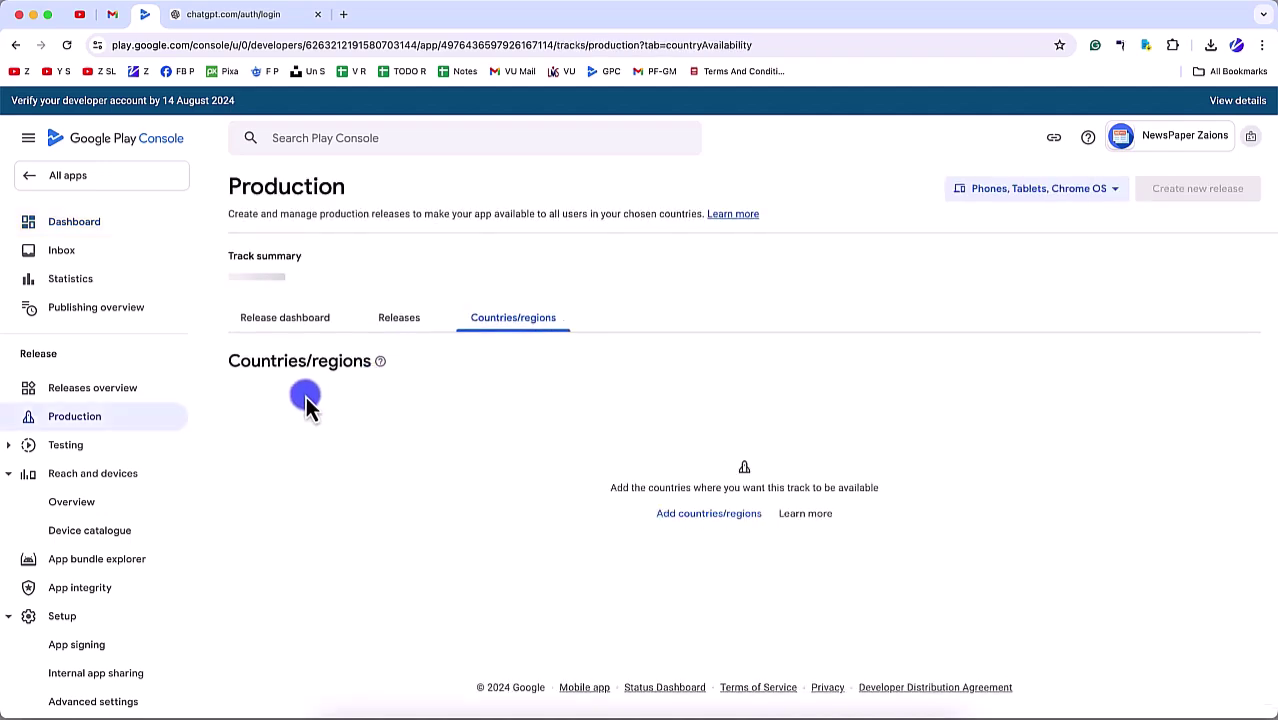
Step: Select all 177 countries/regions for production, save, and choose 'Not now'
left_click(733, 538)
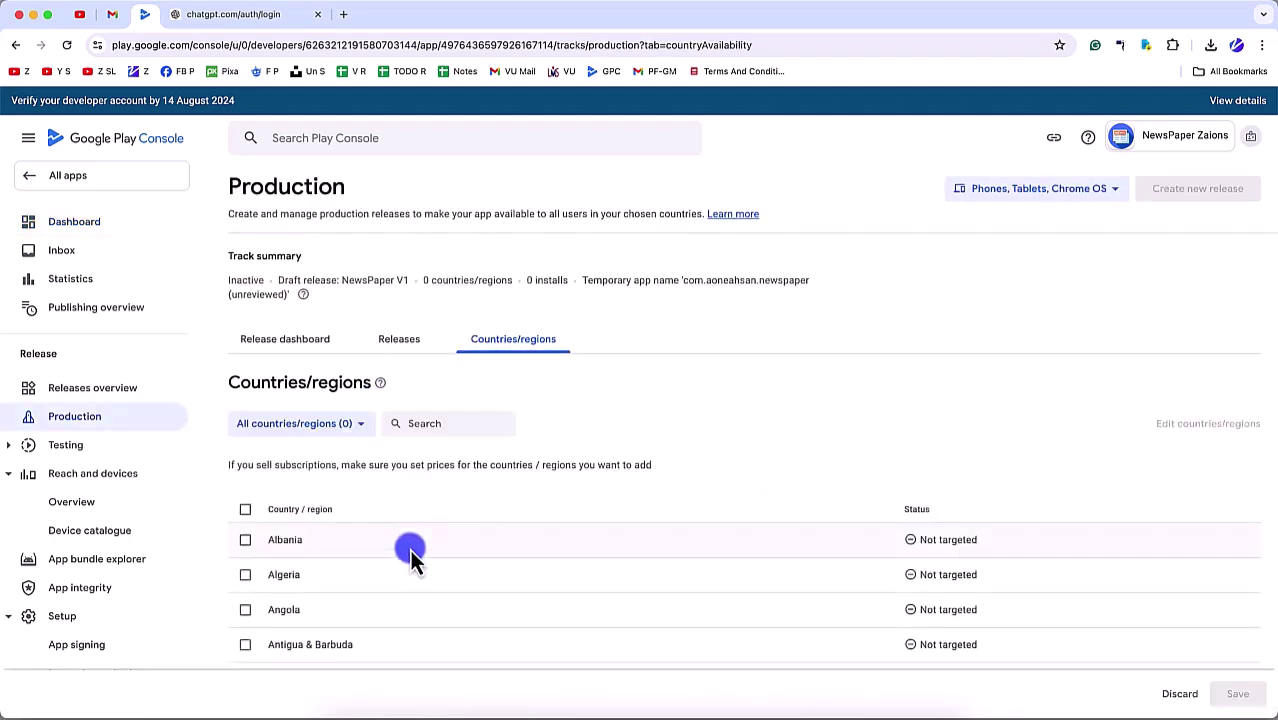
scroll(330, 530, "down", 1)
left_click(243, 447)
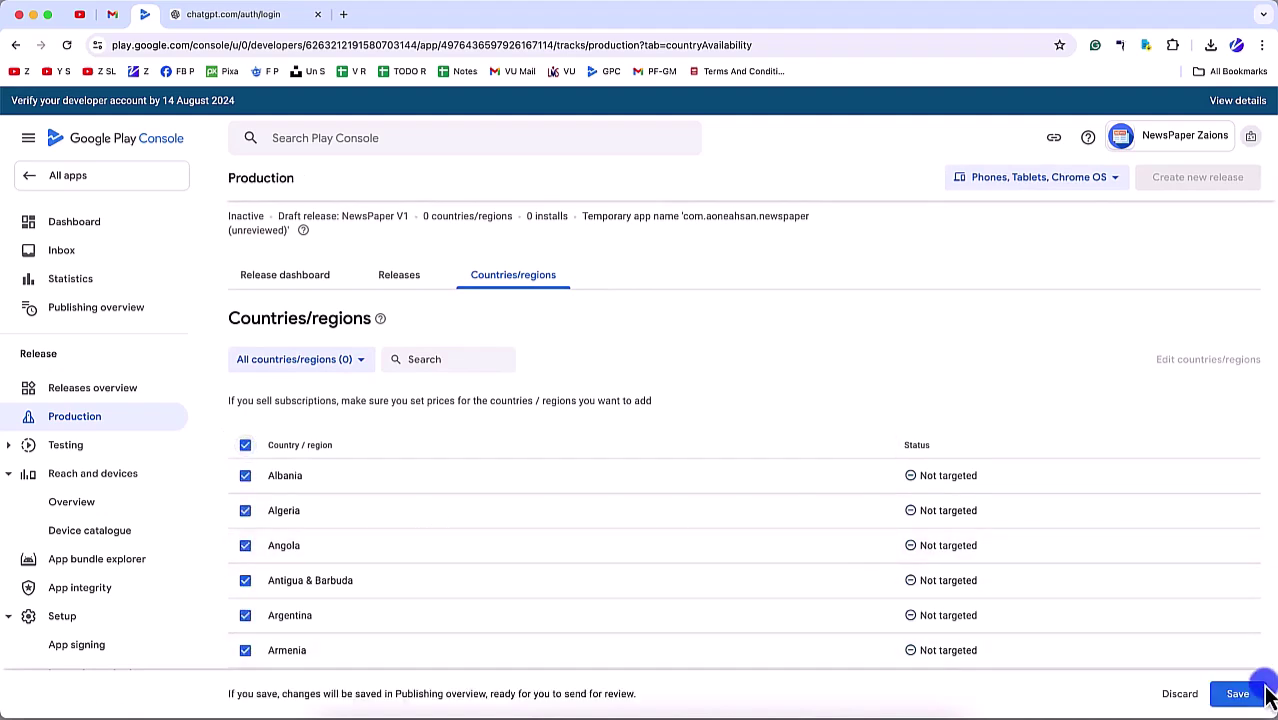
left_click(1212, 700)
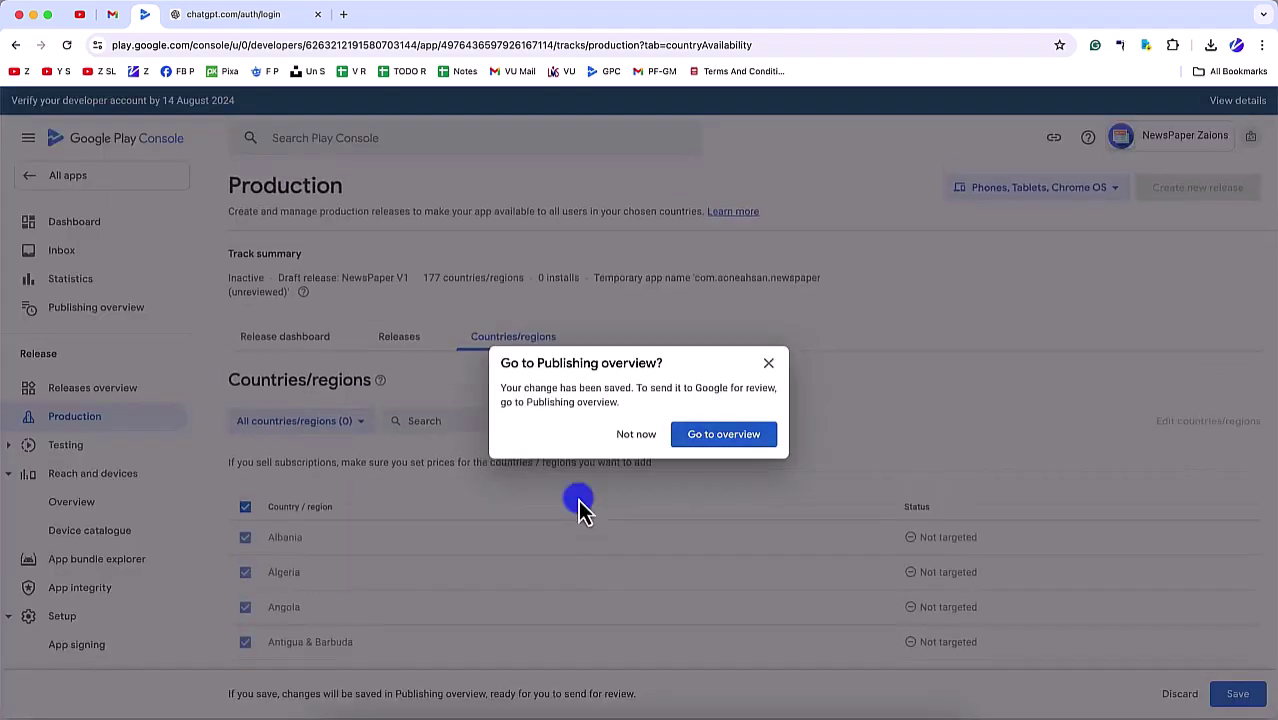
left_click(678, 447)
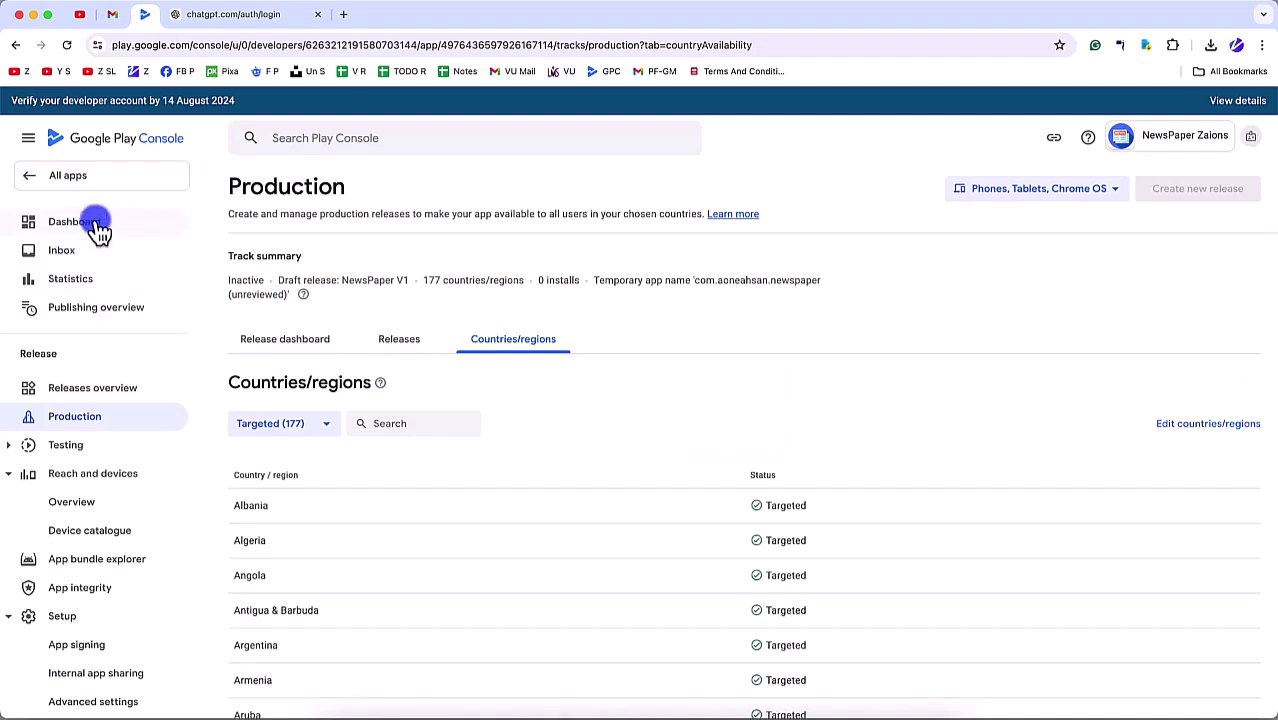
Step: From the Dashboard, start 'Preview and confirm the release' and edit the NewsPaper V1 draft
left_click(402, 343)
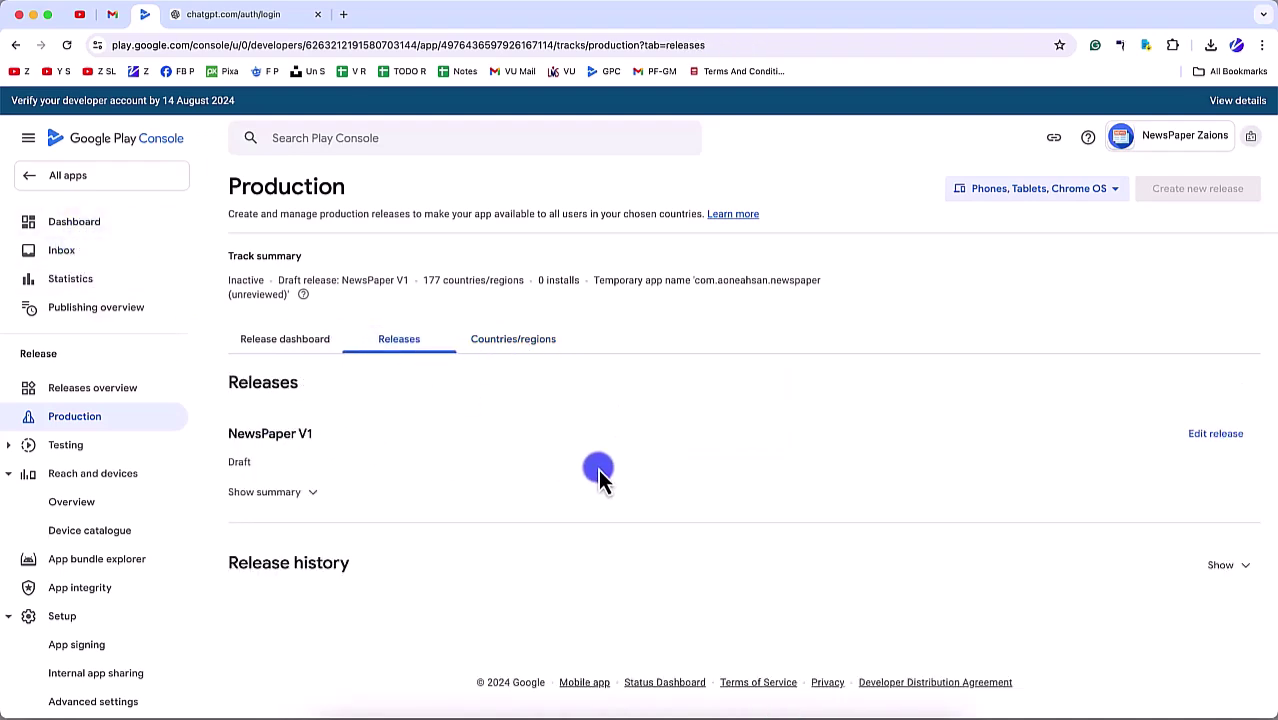
left_click(88, 225)
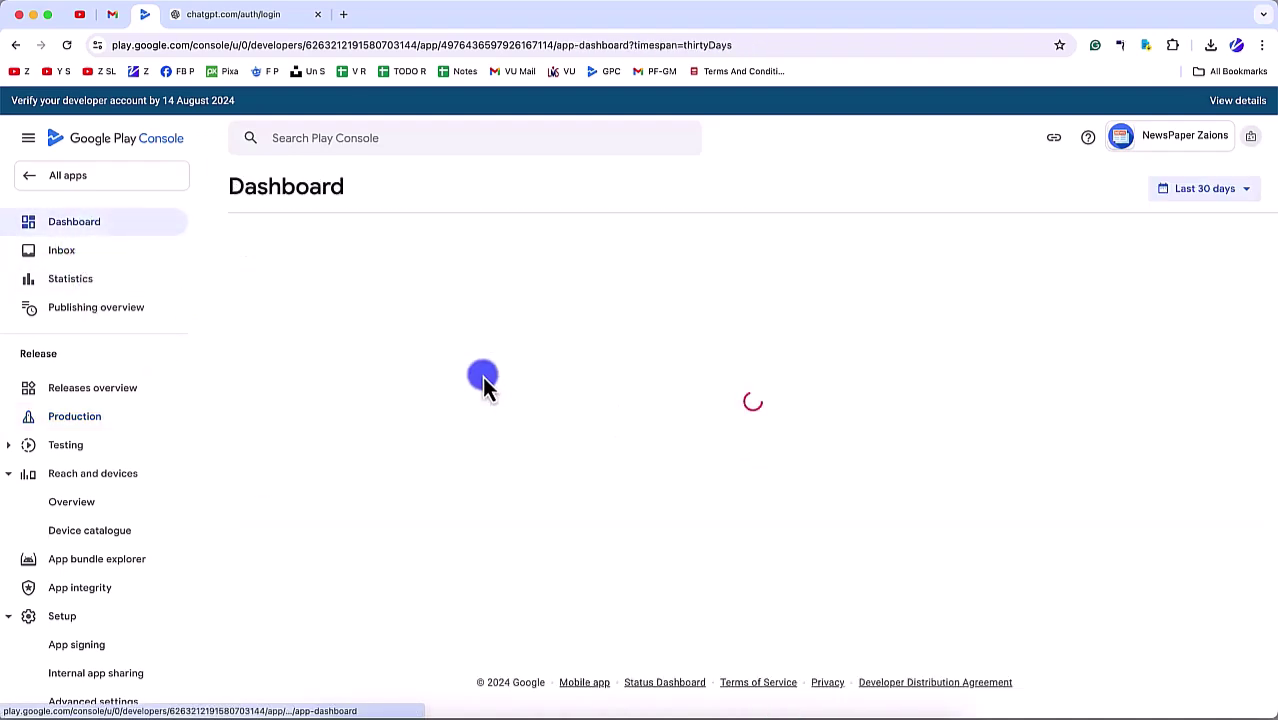
scroll(507, 485, "down", 10)
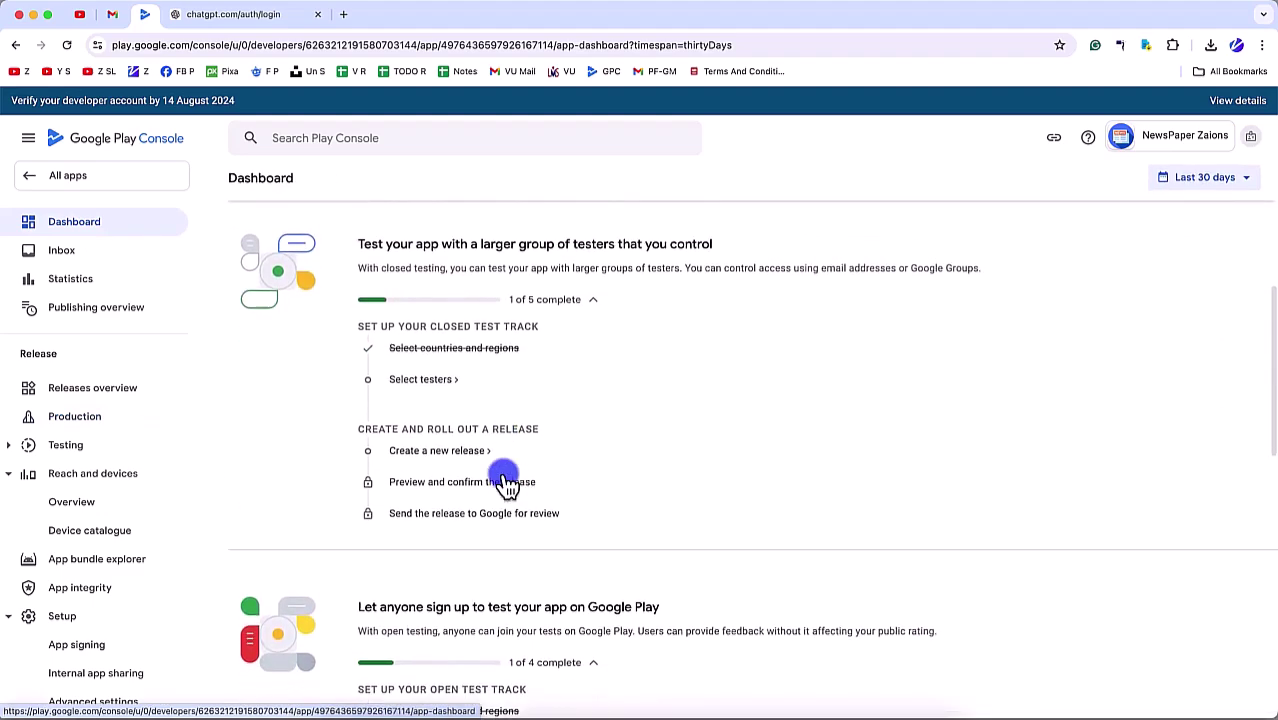
scroll(507, 485, "down", 5)
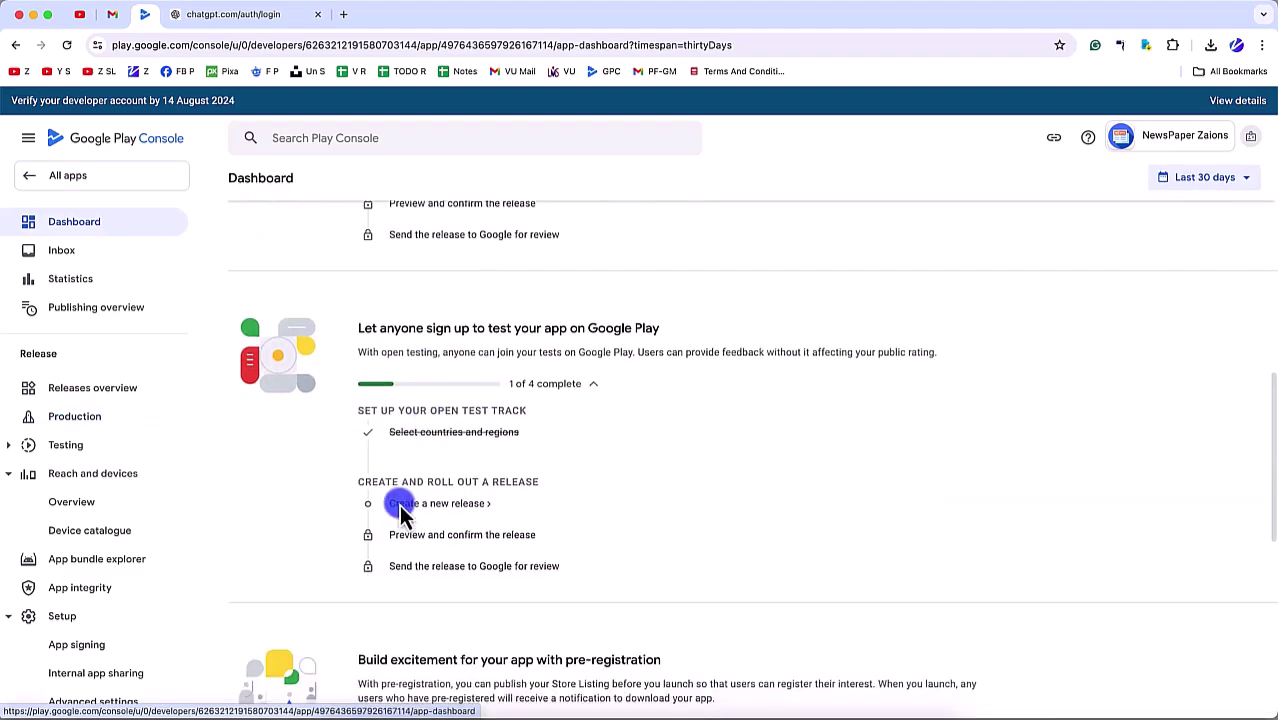
scroll(399, 505, "down", 6)
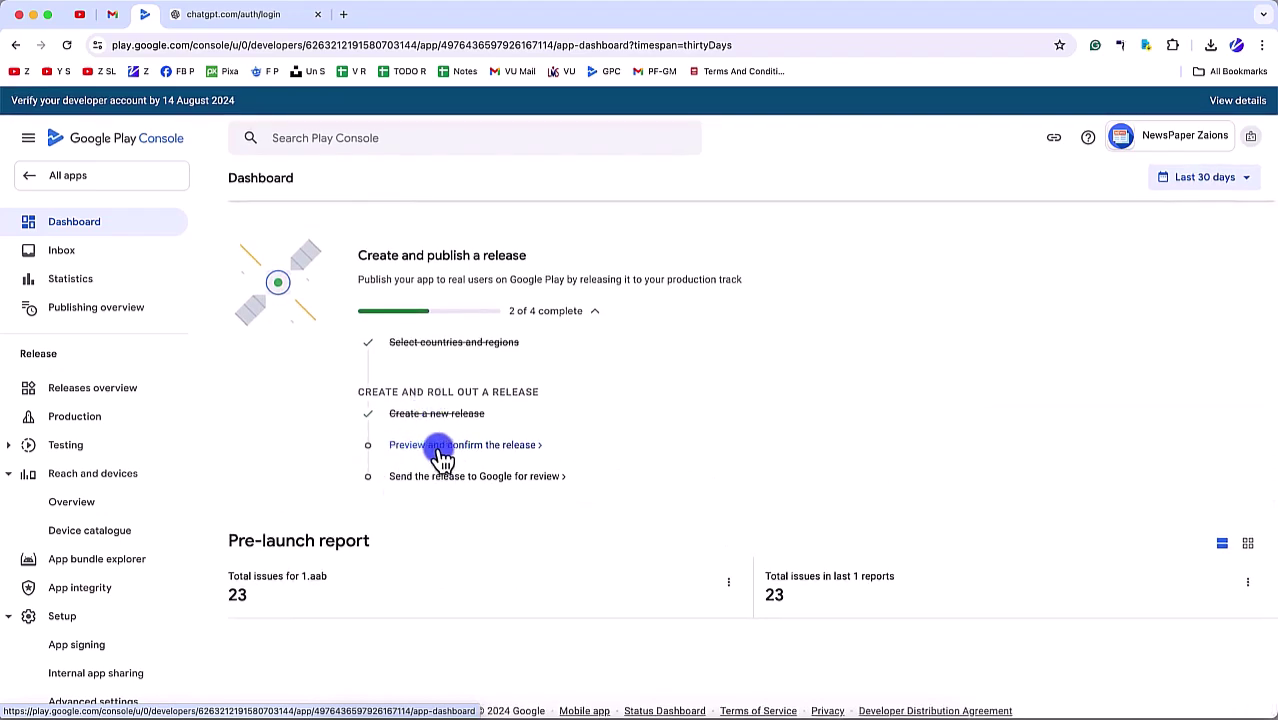
left_click(454, 448)
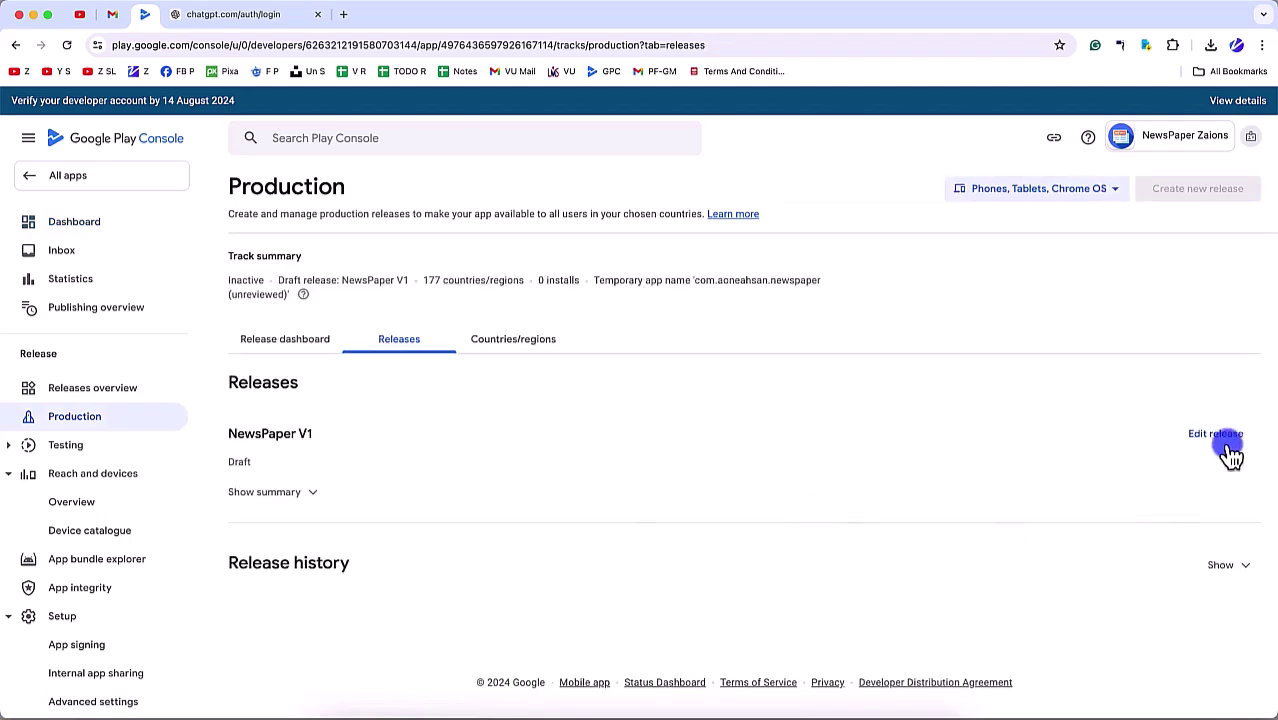
left_click(1226, 446)
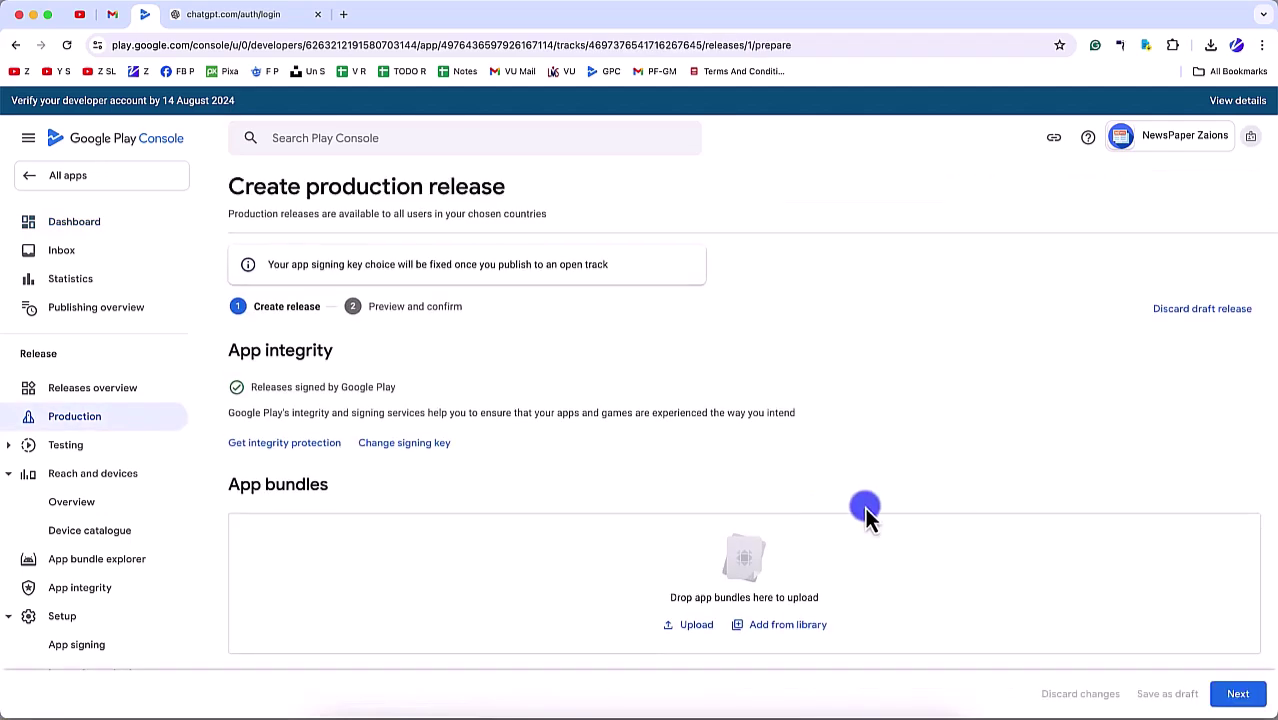
Step: Review the NewsPaper V1 release warnings, save the release, and go to the publishing overview
scroll(1033, 590, "down", 10)
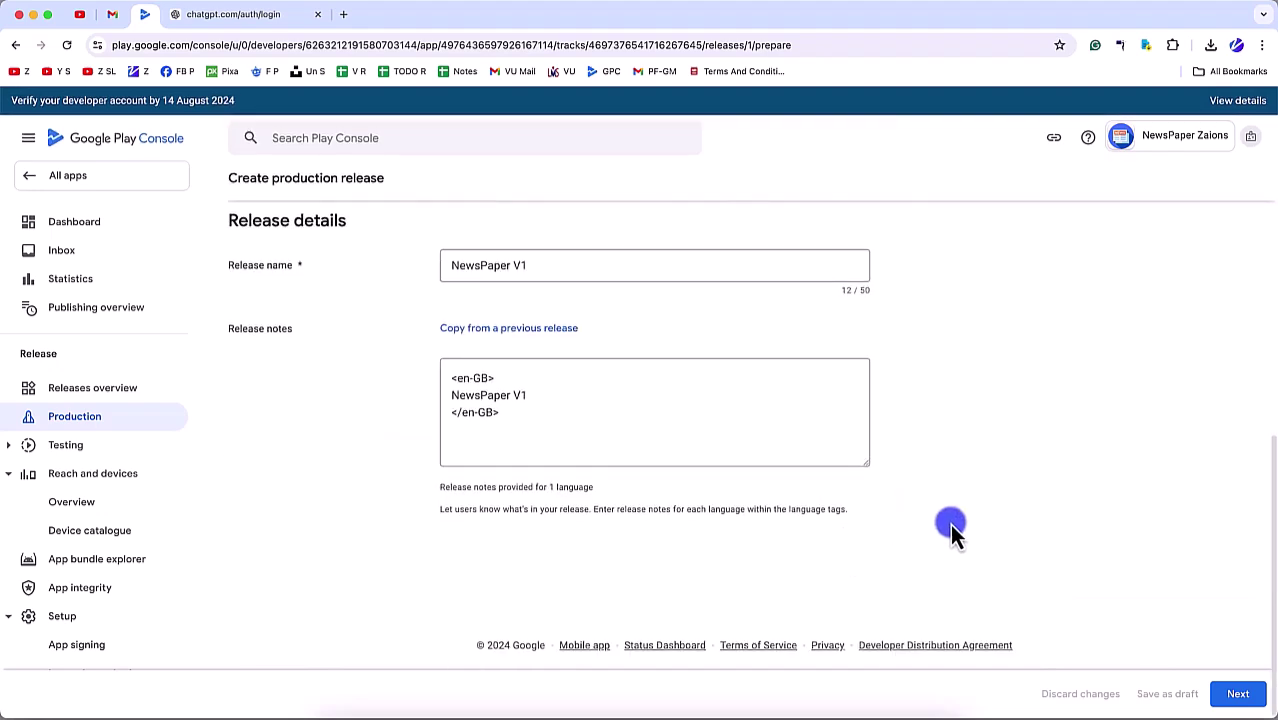
left_click(1210, 690)
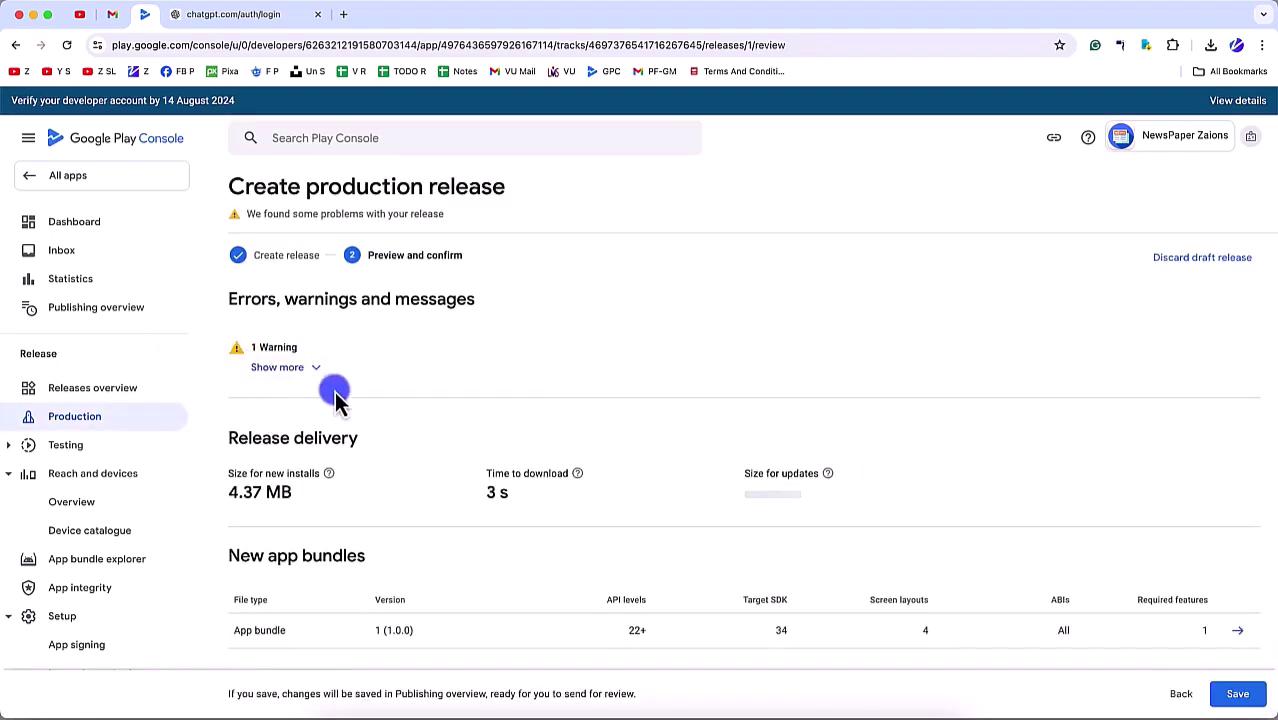
scroll(340, 395, "down", 3)
scroll(864, 491, "up", 3)
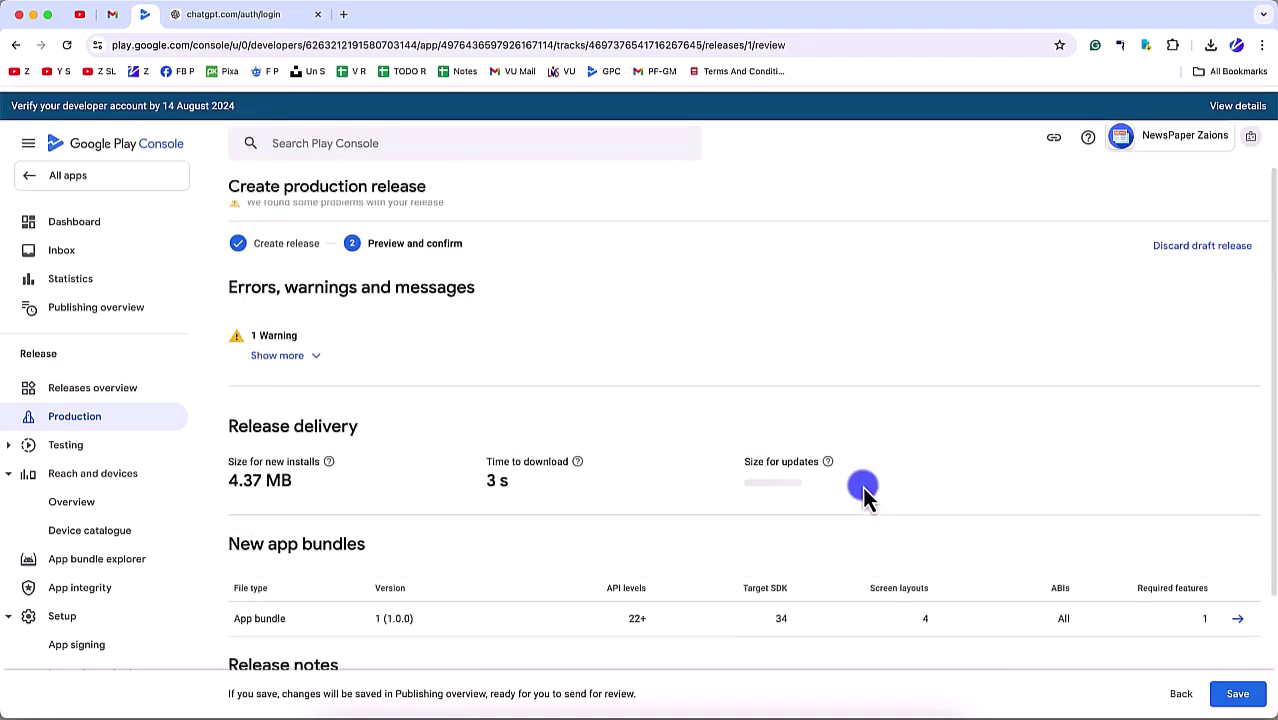
left_click(308, 368)
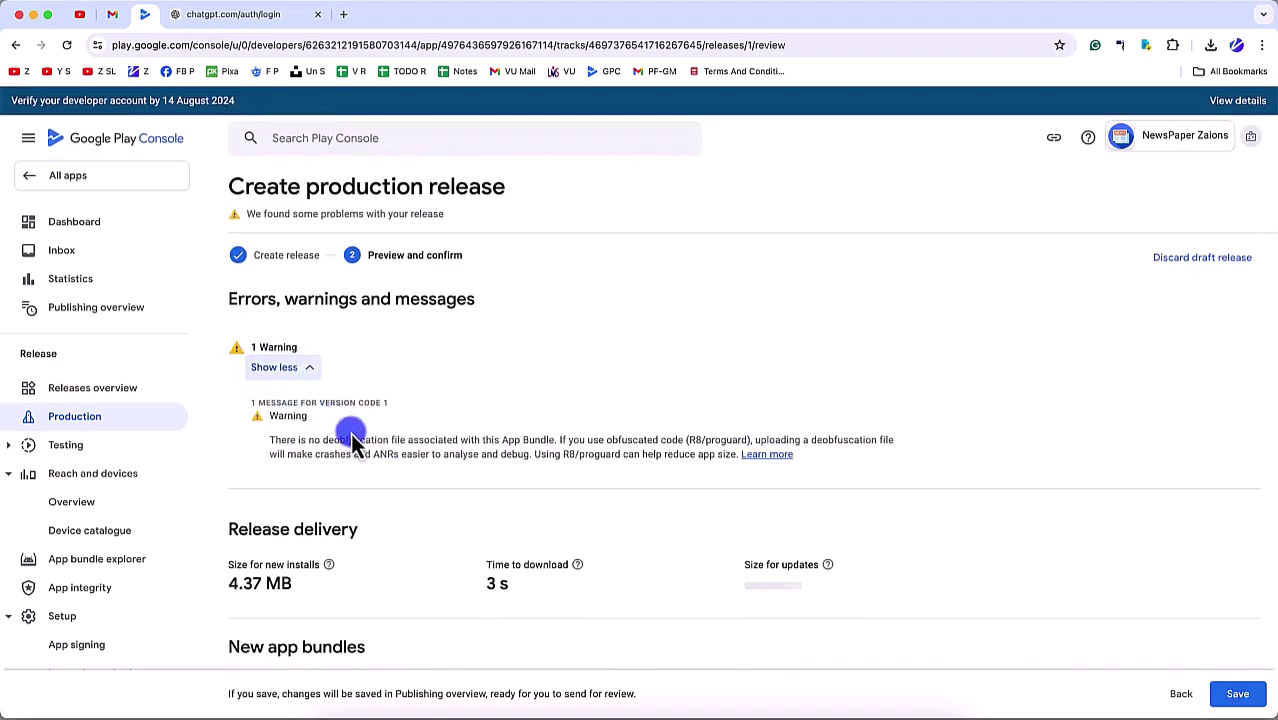
scroll(650, 548, "down", 5)
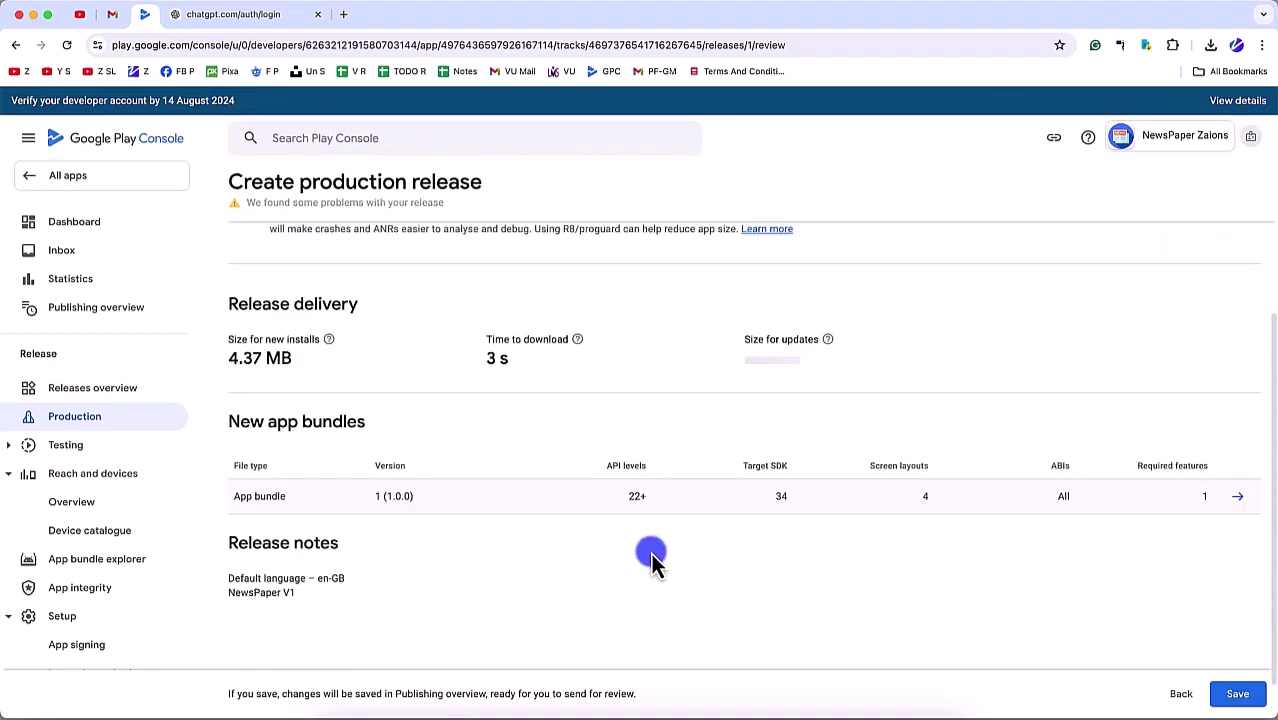
left_click(1238, 693)
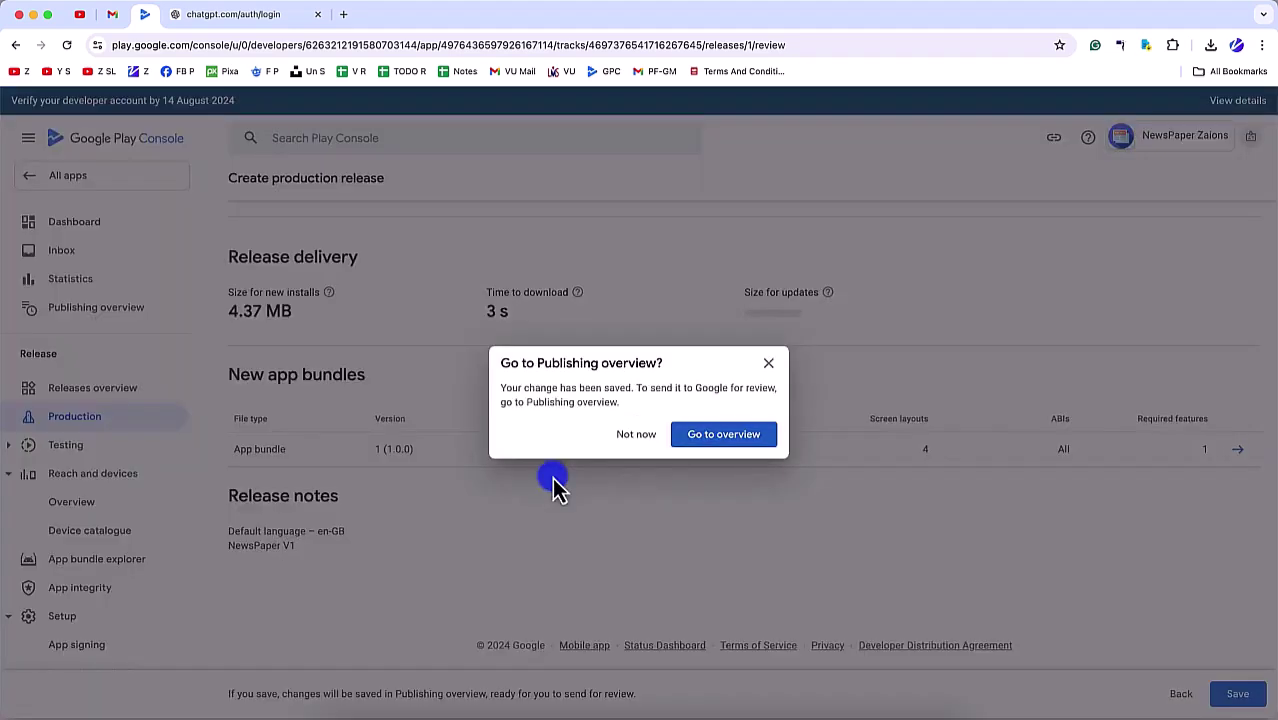
left_click(733, 440)
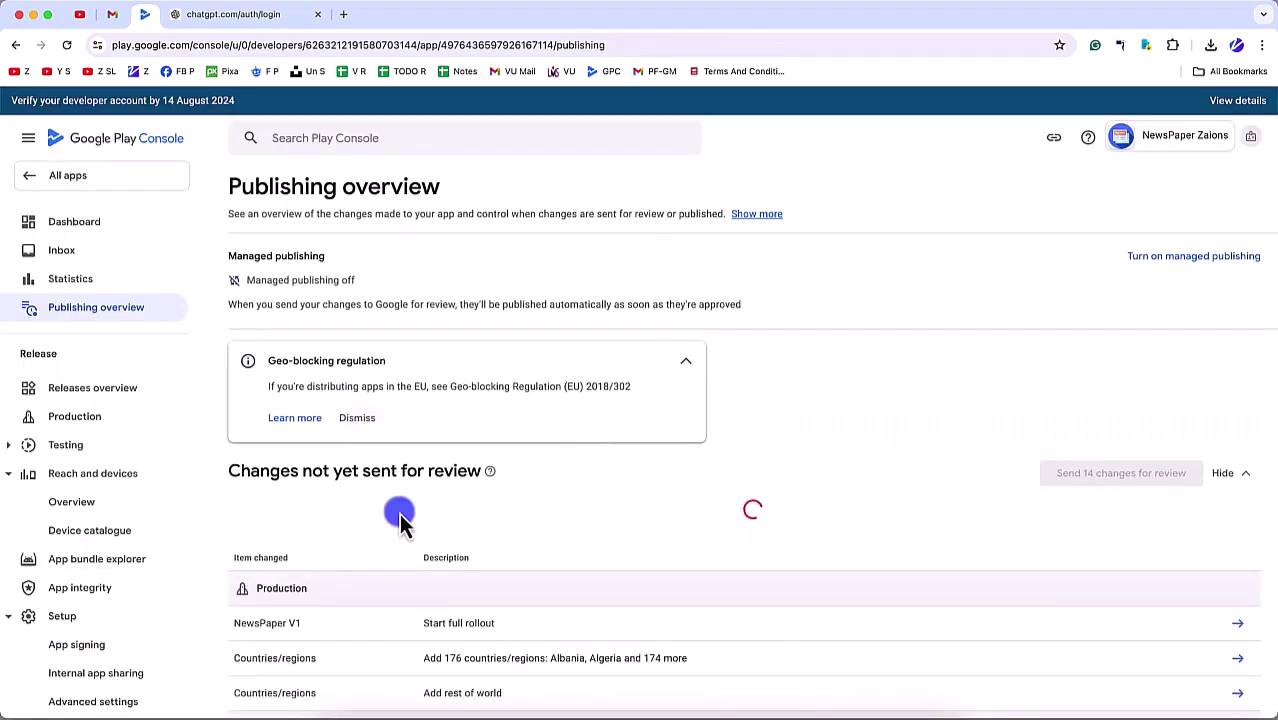
Step: Send the 14 changes for review and confirm in the dialog
scroll(800, 536, "down", 3)
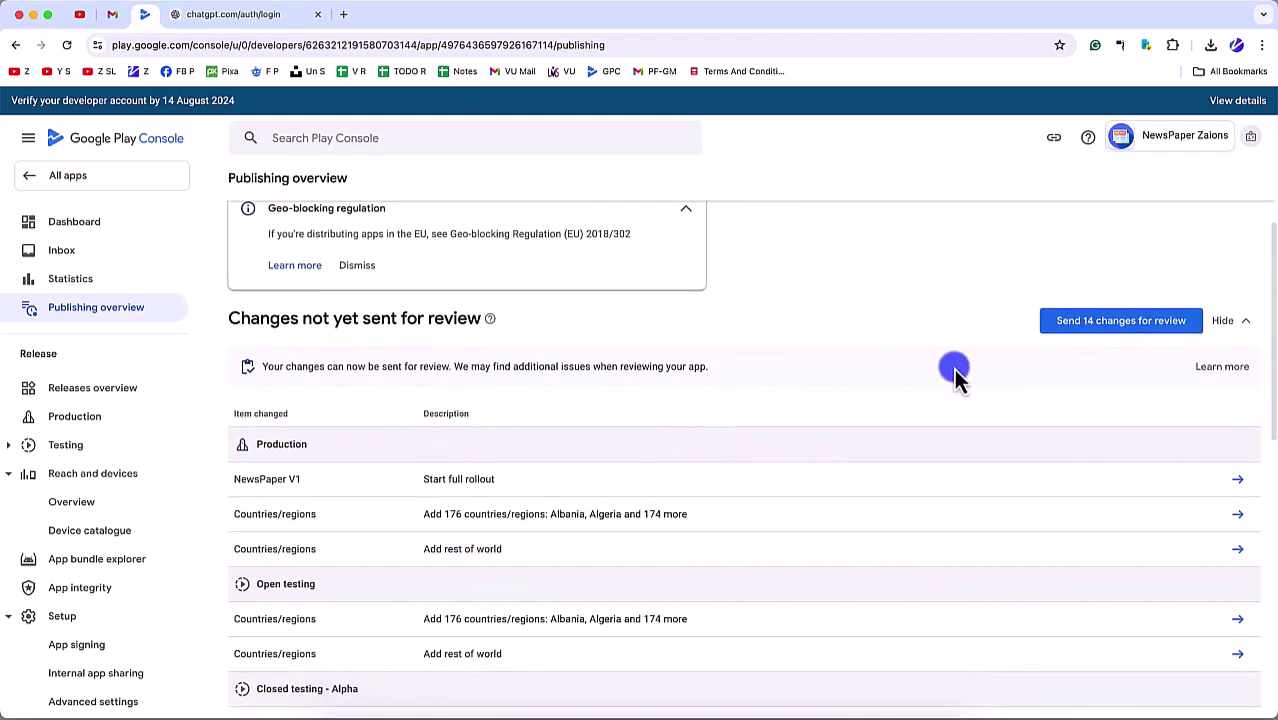
left_click(1100, 320)
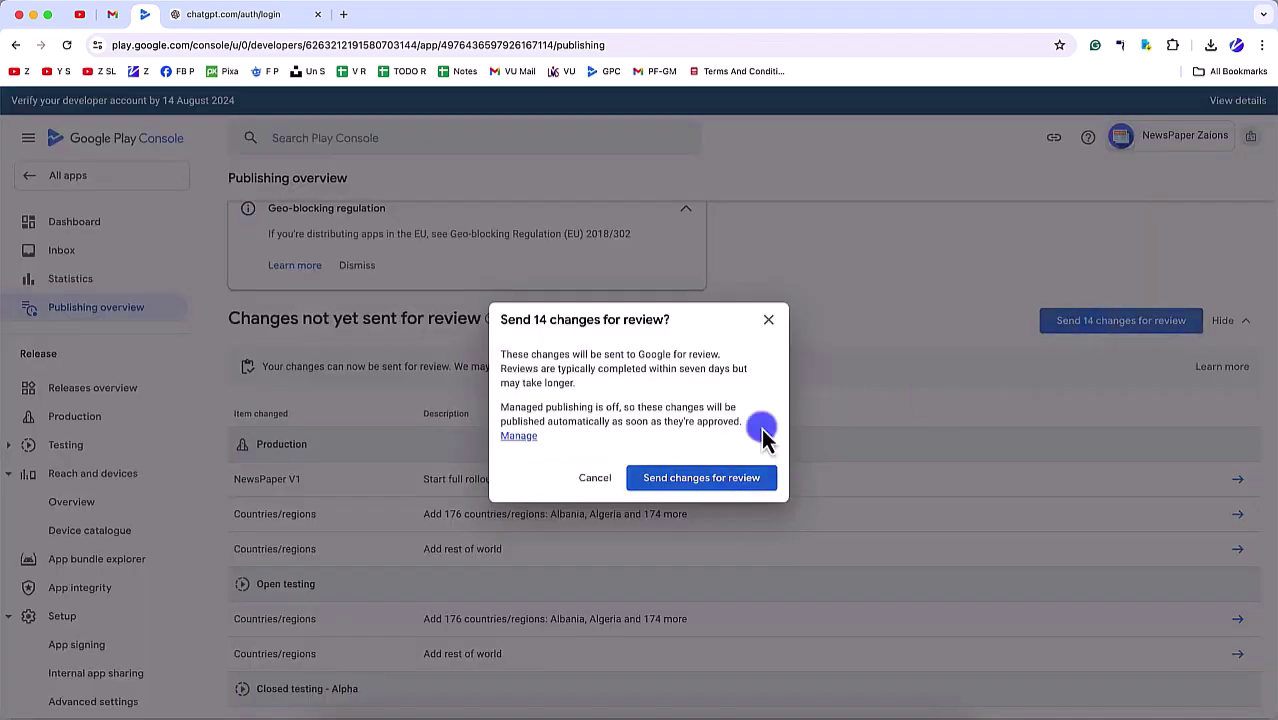
left_click(716, 484)
scroll(470, 550, "down", 5)
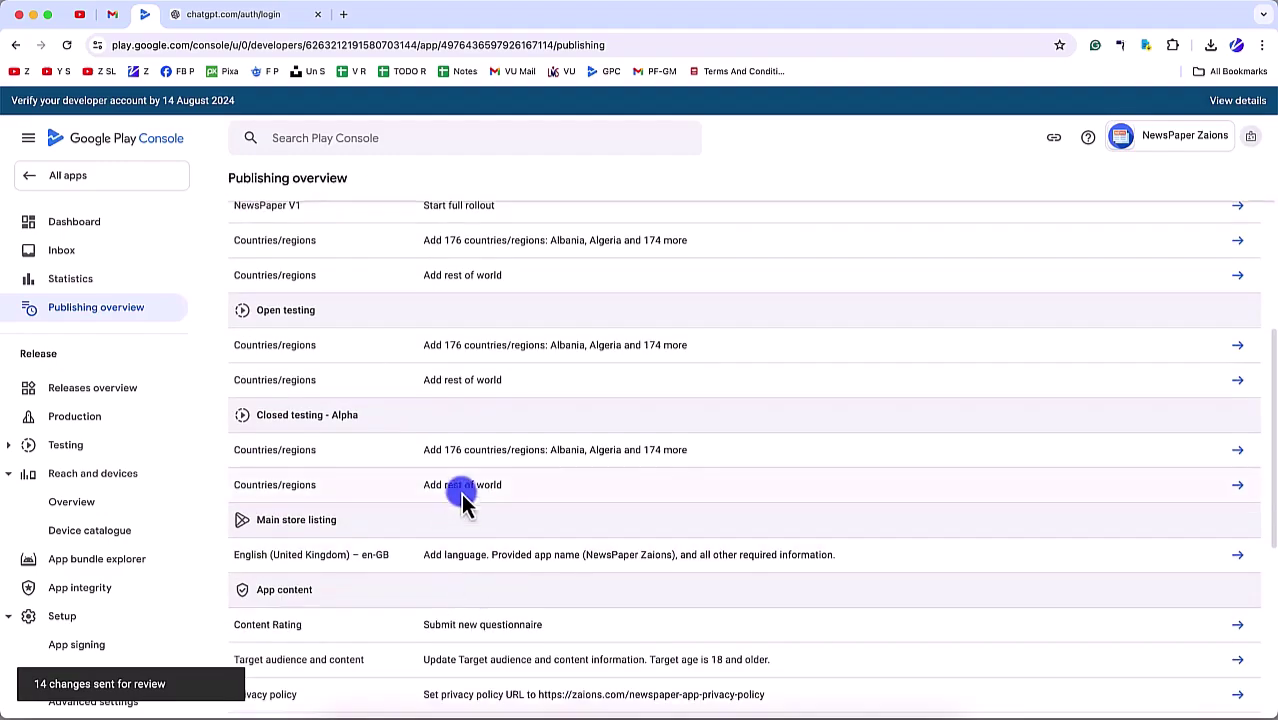
scroll(462, 498, "down", 5)
scroll(460, 507, "up", 15)
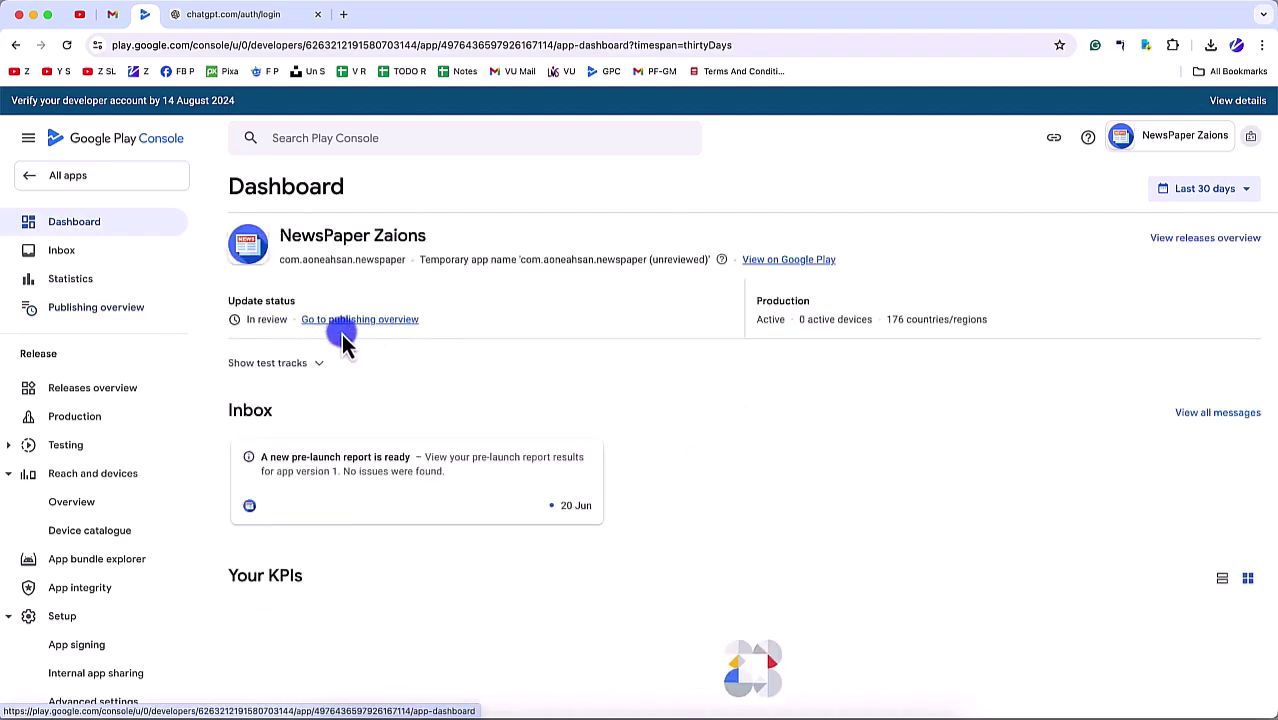
Step: Archive the 'no issues found' pre-launch report message and go back to the Dashboard
left_click_drag(248, 325, 370, 327)
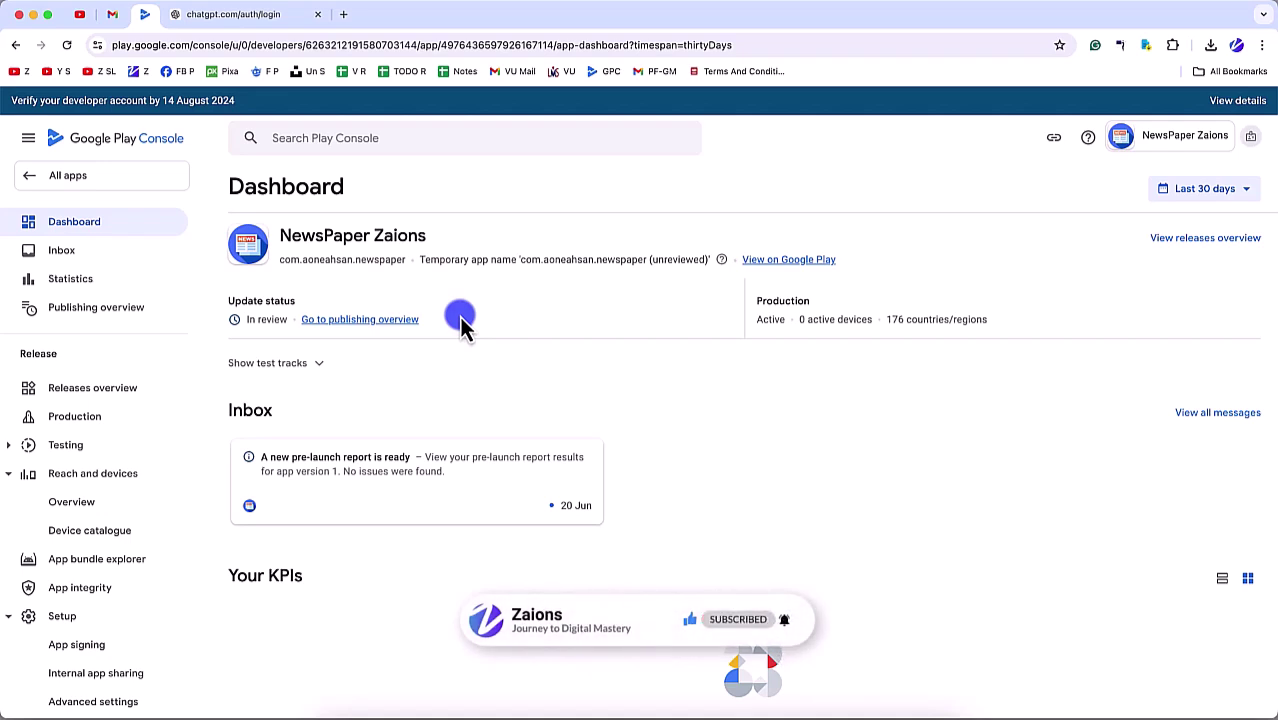
left_click(546, 497)
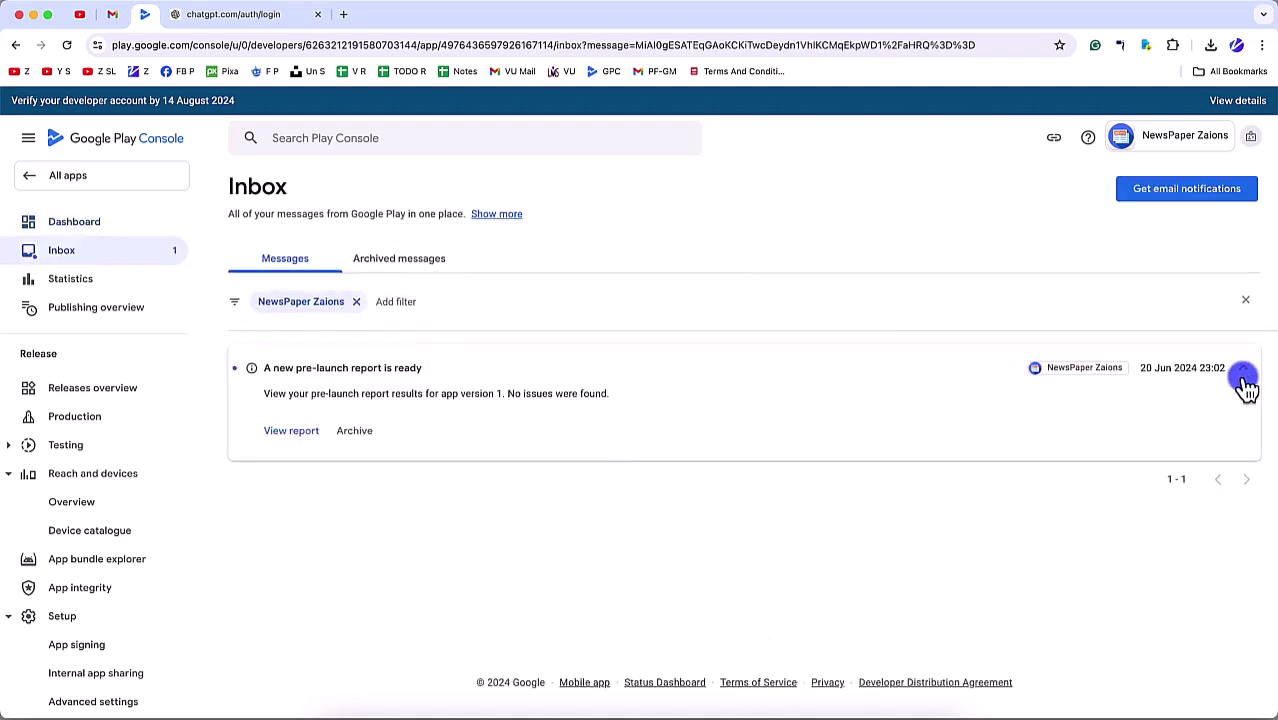
left_click(1243, 370)
left_click(1019, 372)
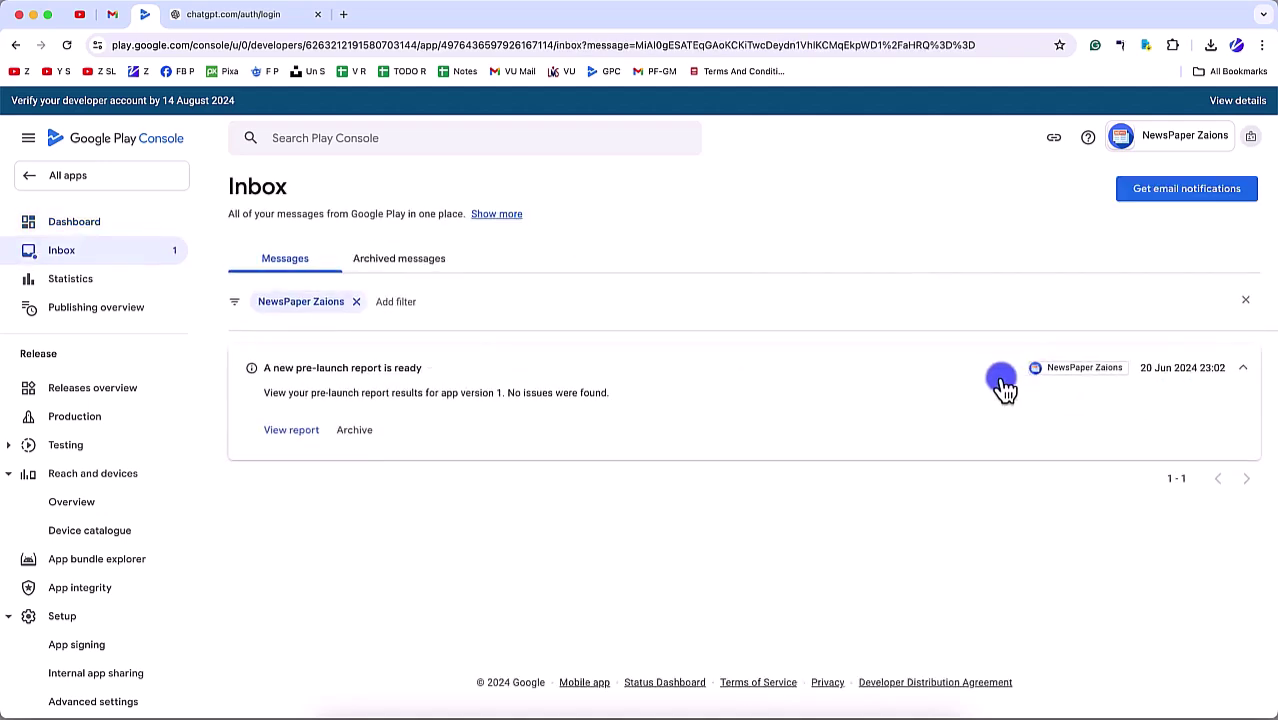
left_click(1242, 369)
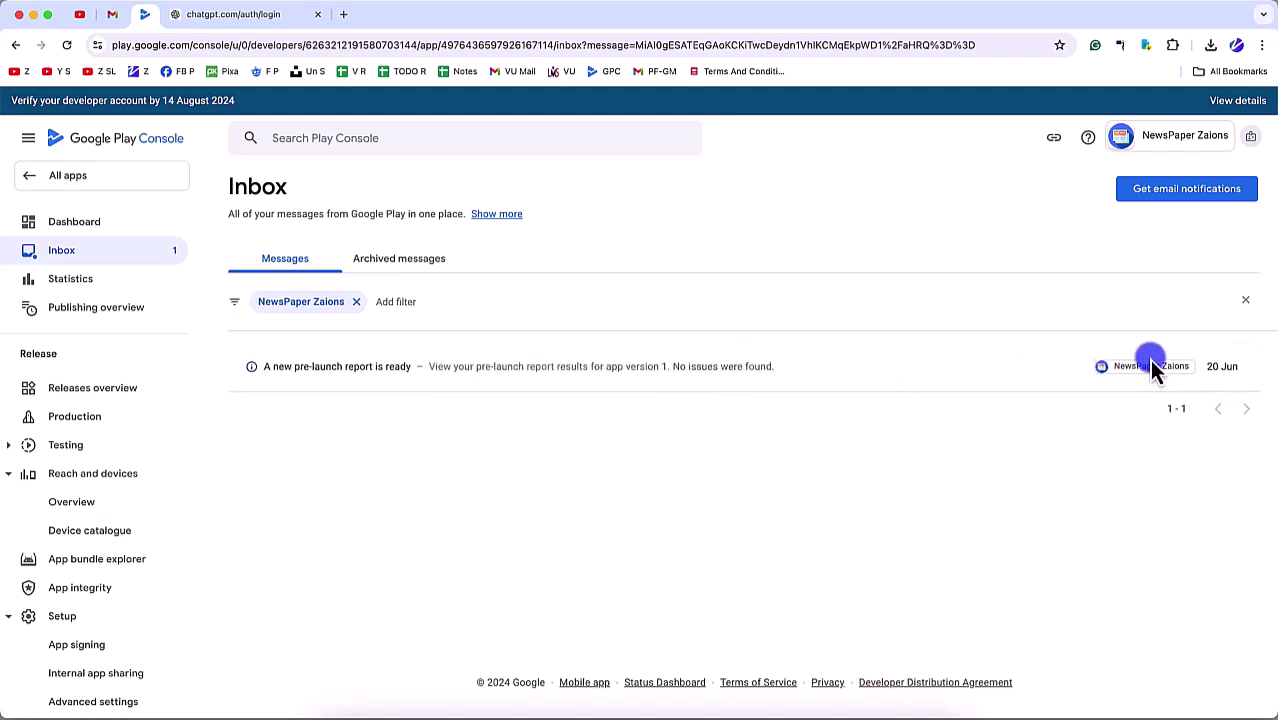
left_click(670, 368)
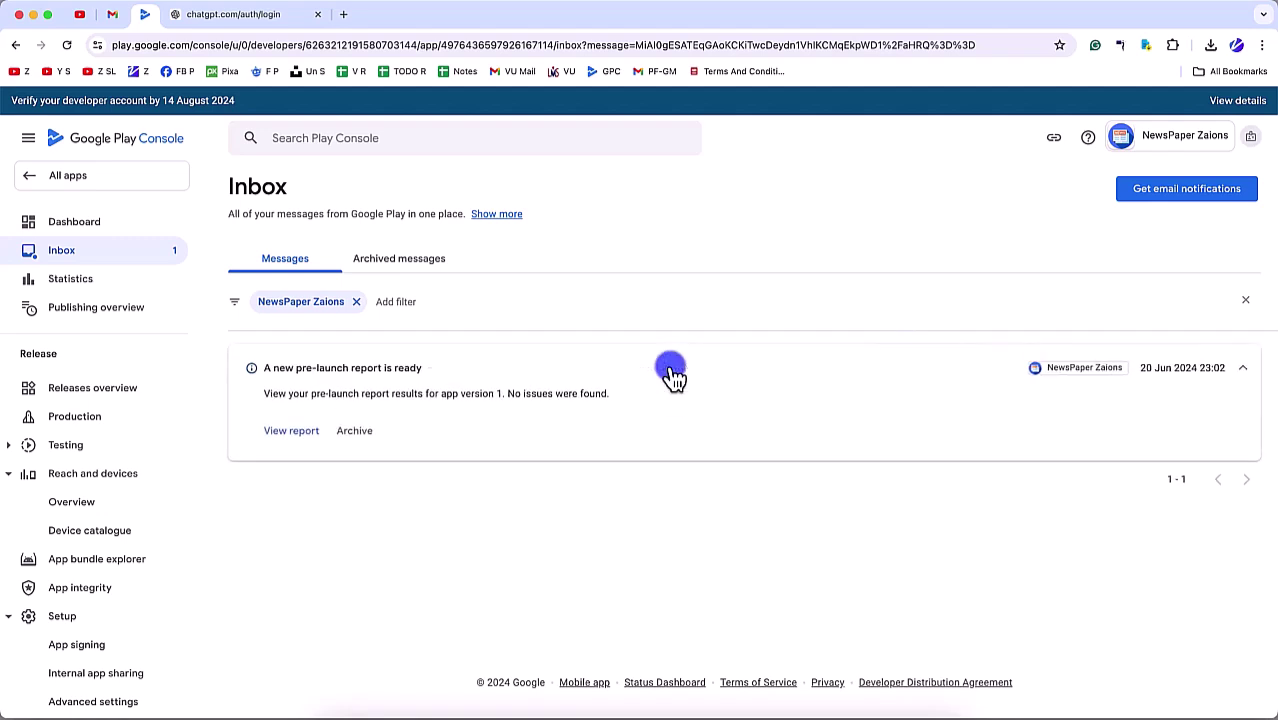
left_click(354, 430)
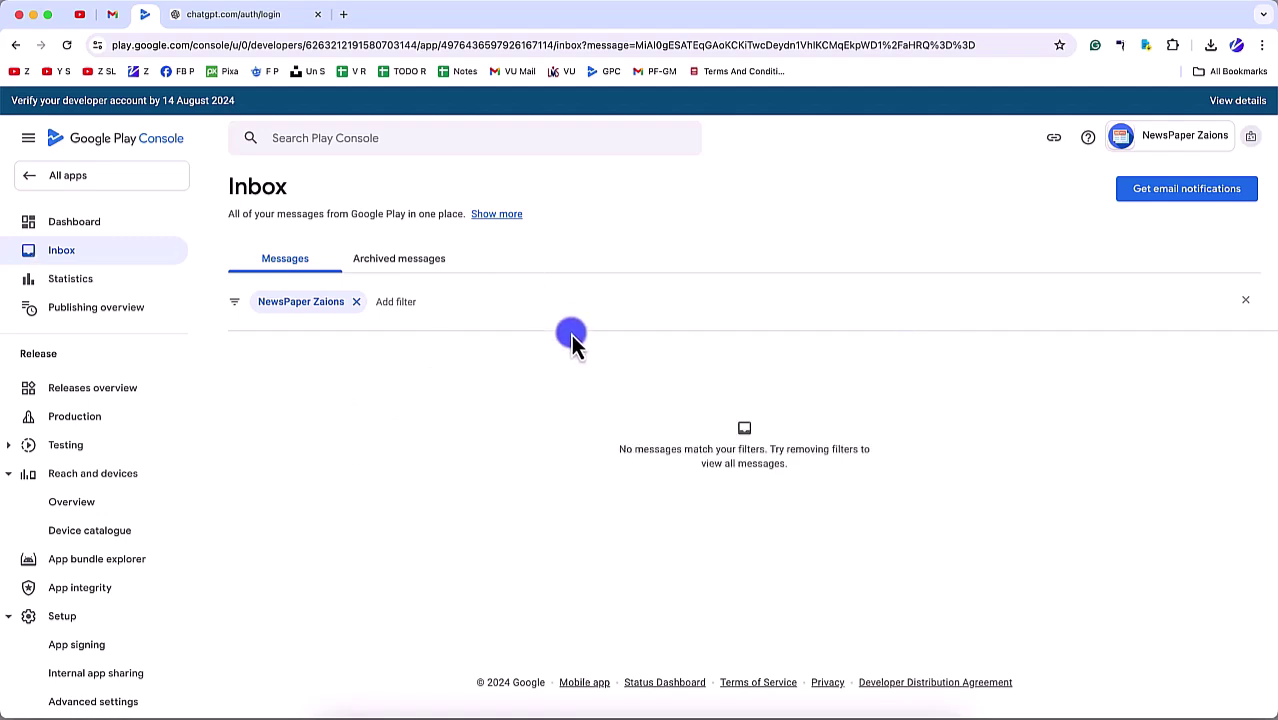
left_click(108, 232)
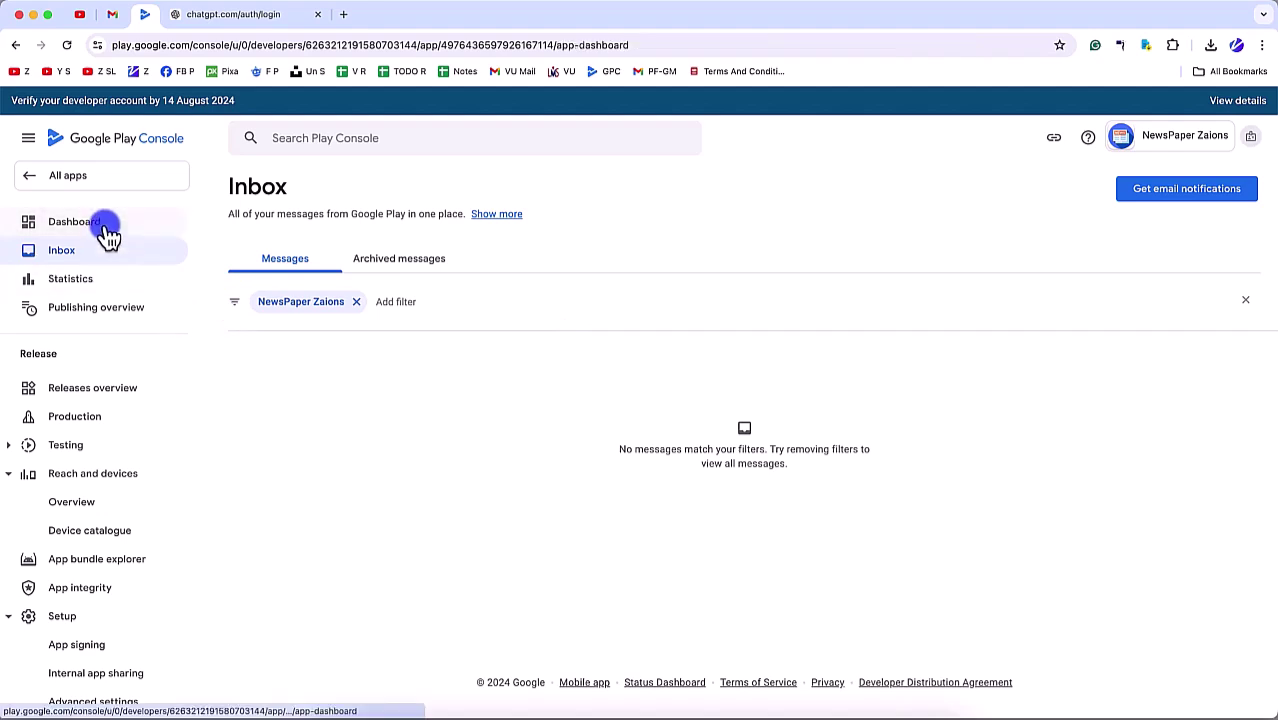